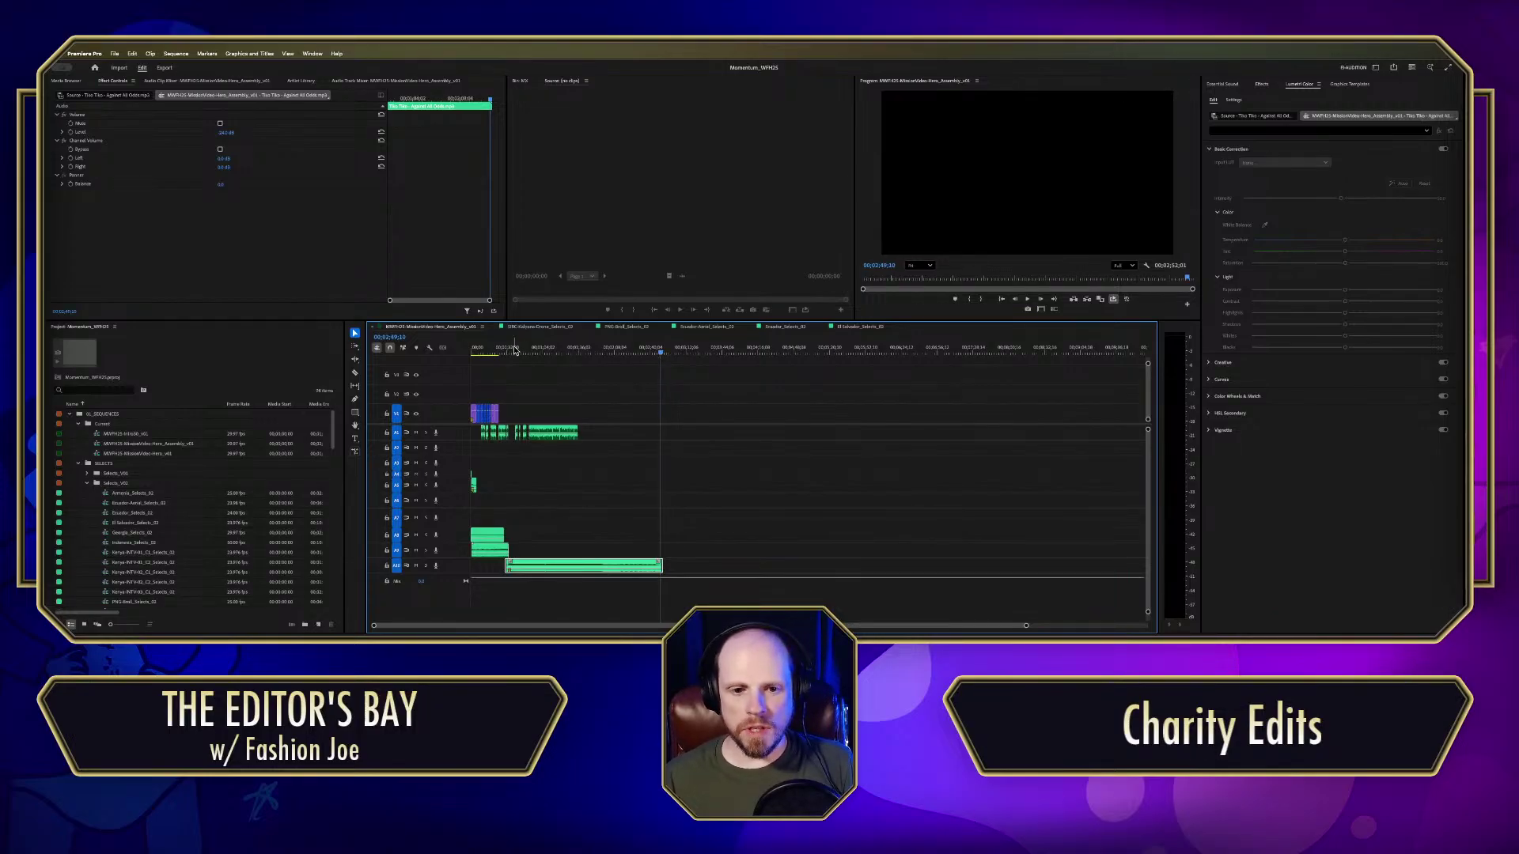
Step: Play the assembly sequence from its beginning in the enlarged program monitor, up to the black gap after the last picture clip
{"action": "left_click", "coordinate": [632, 355]}
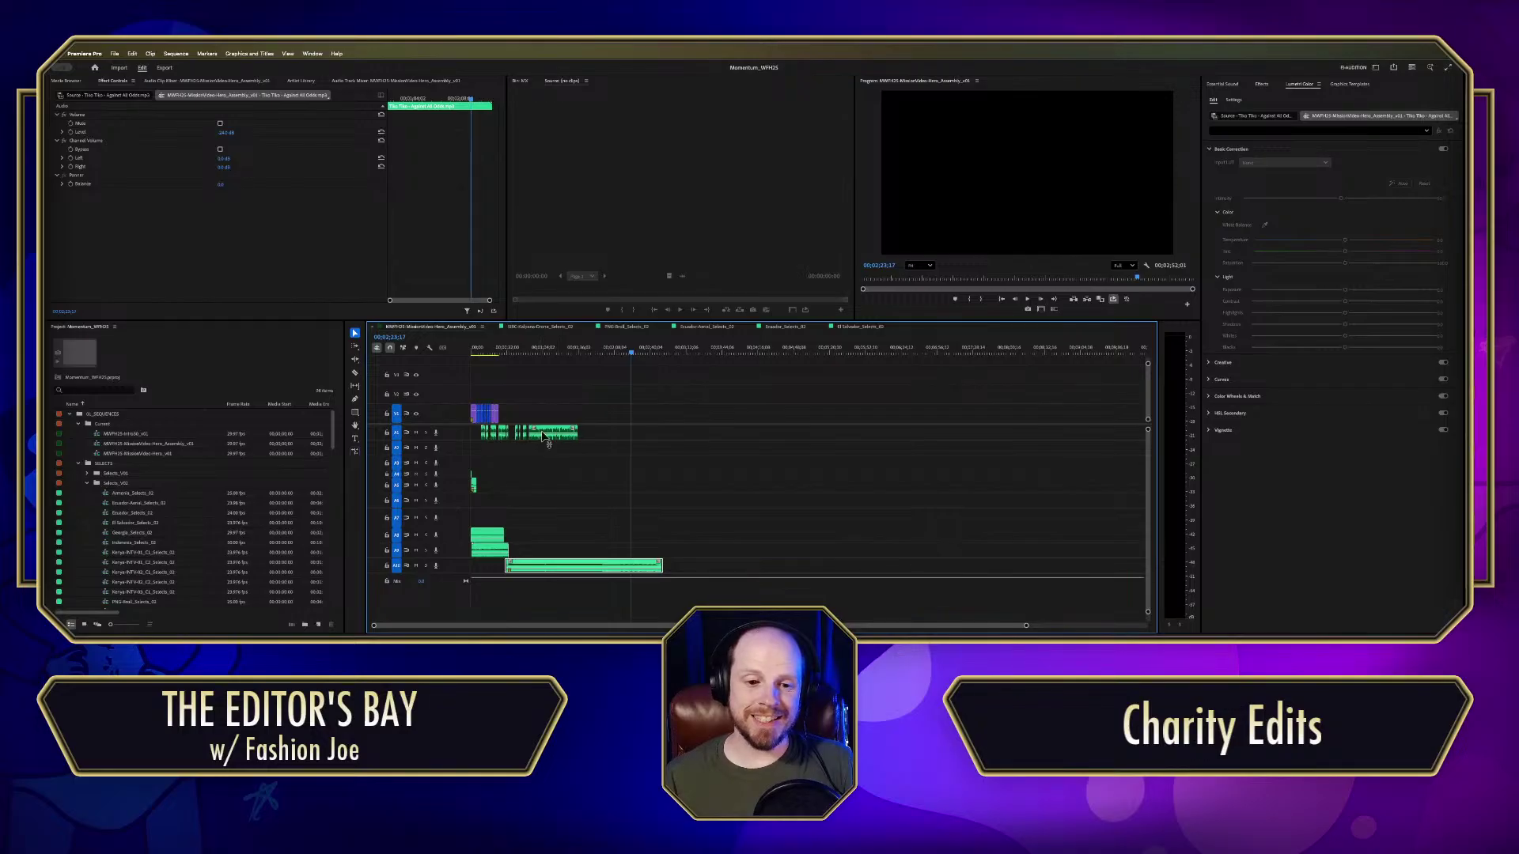
{"action": "left_click", "coordinate": [578, 352]}
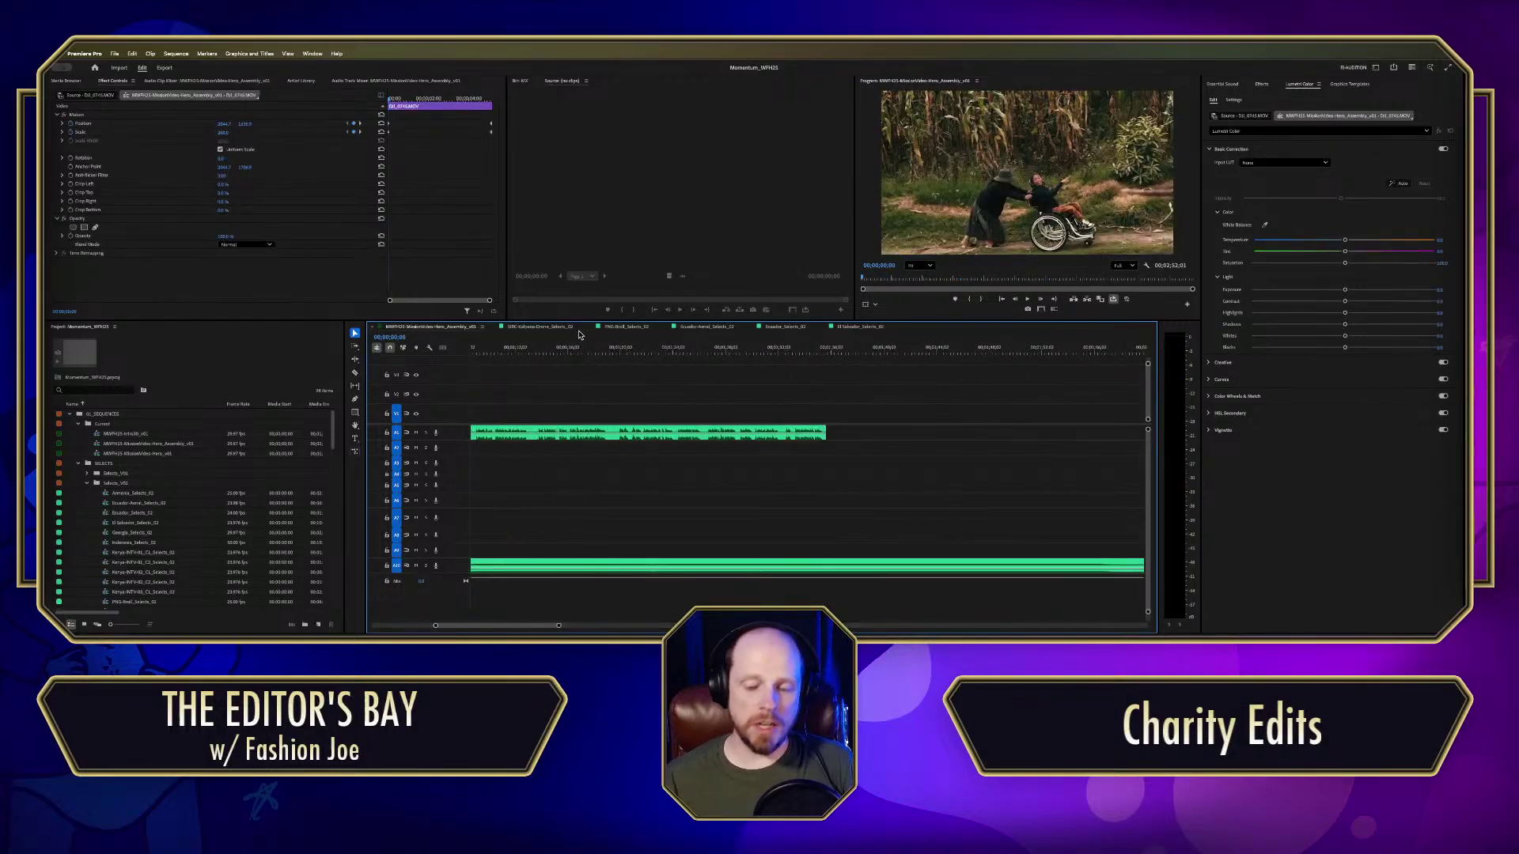
{"action": "key", "text": "Home"}
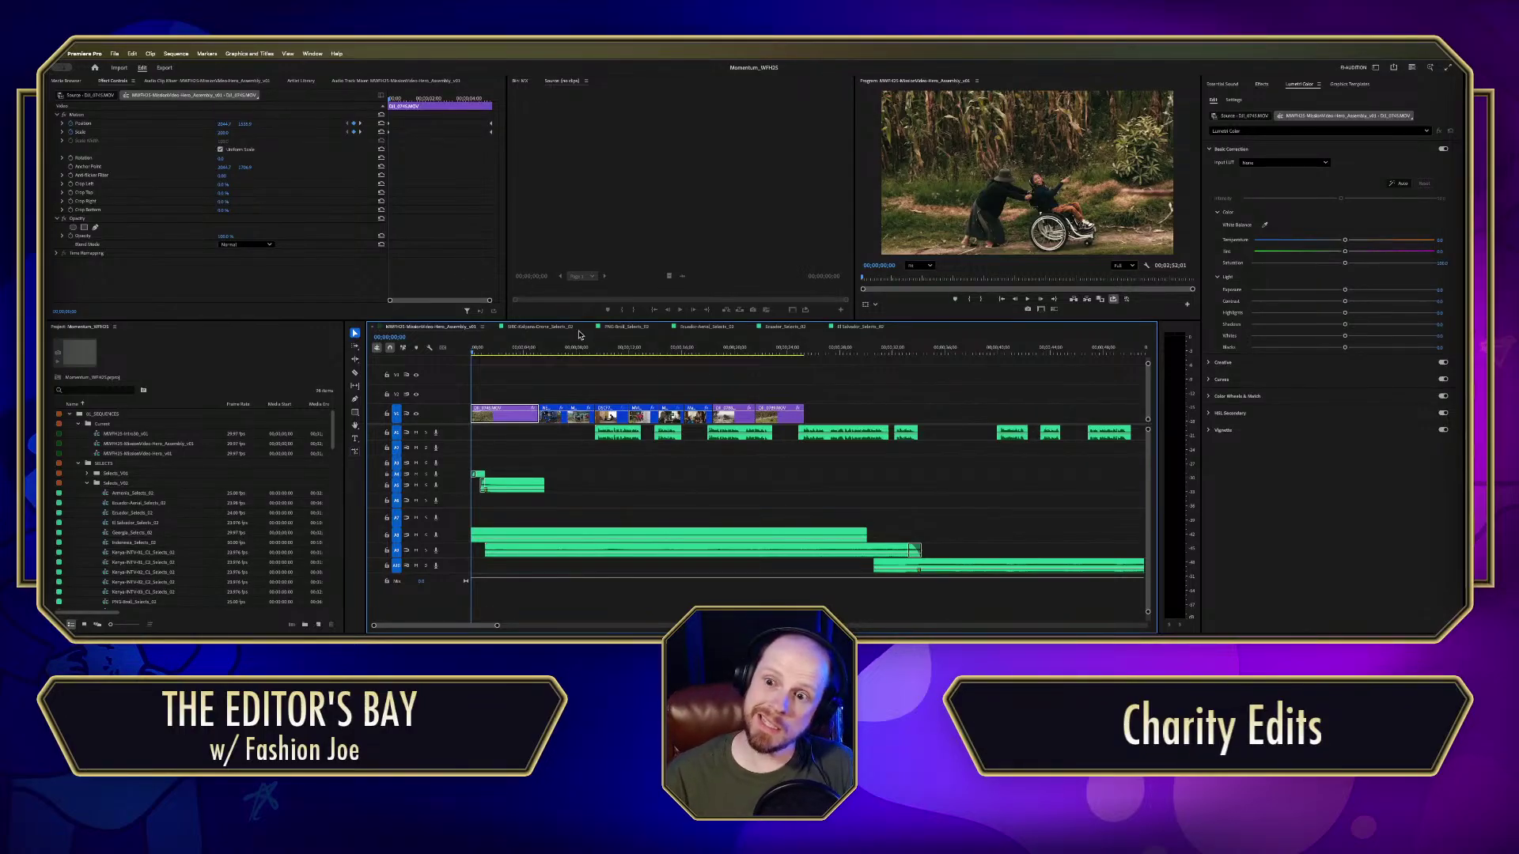
{"action": "left_click", "coordinate": [918, 204]}
{"action": "key", "text": "shift+grave"}
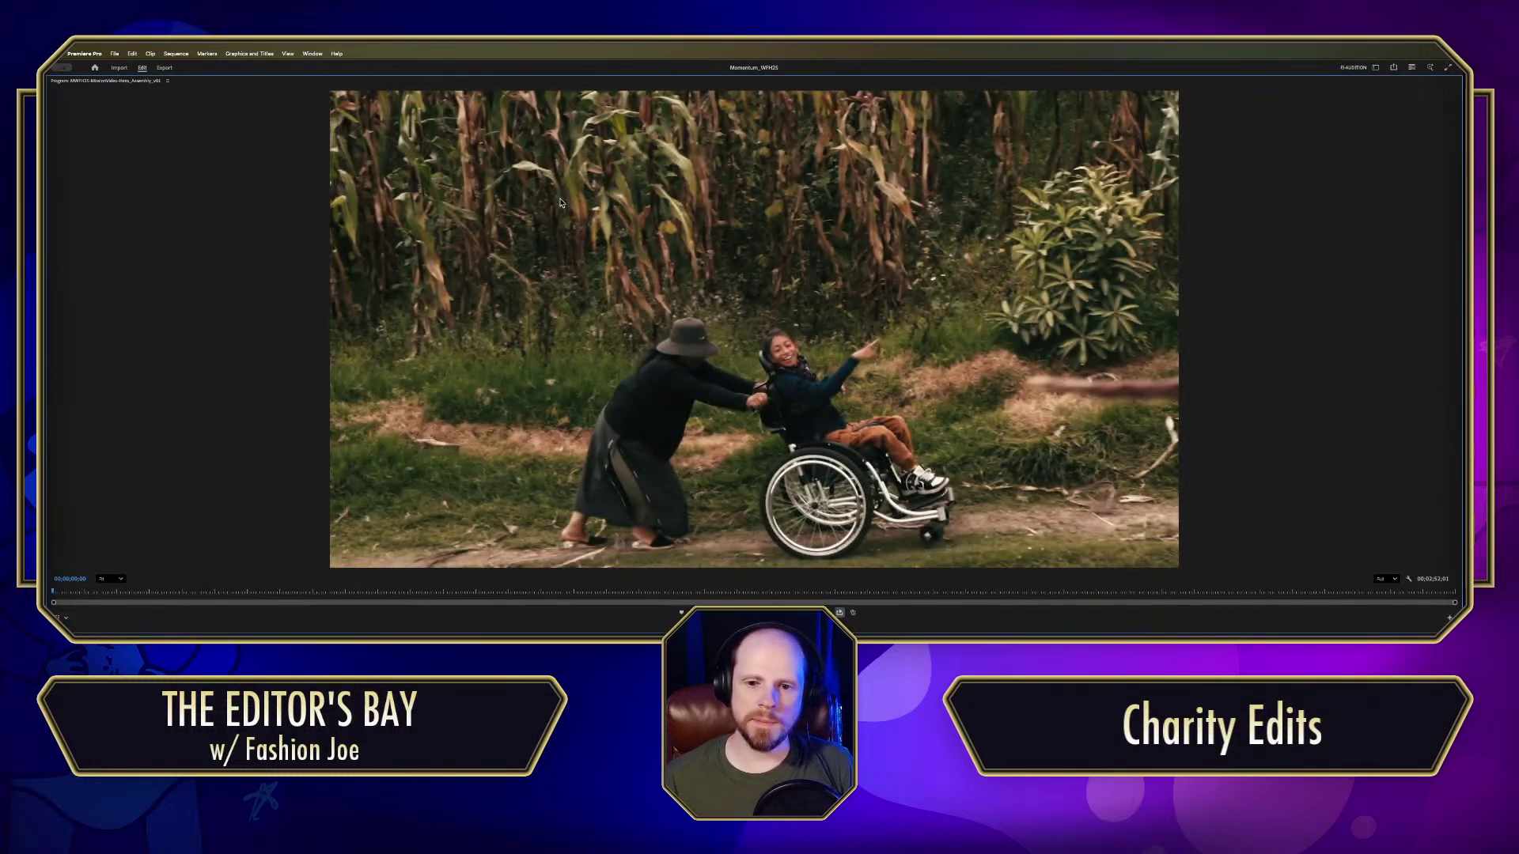
{"action": "key", "text": "space"}
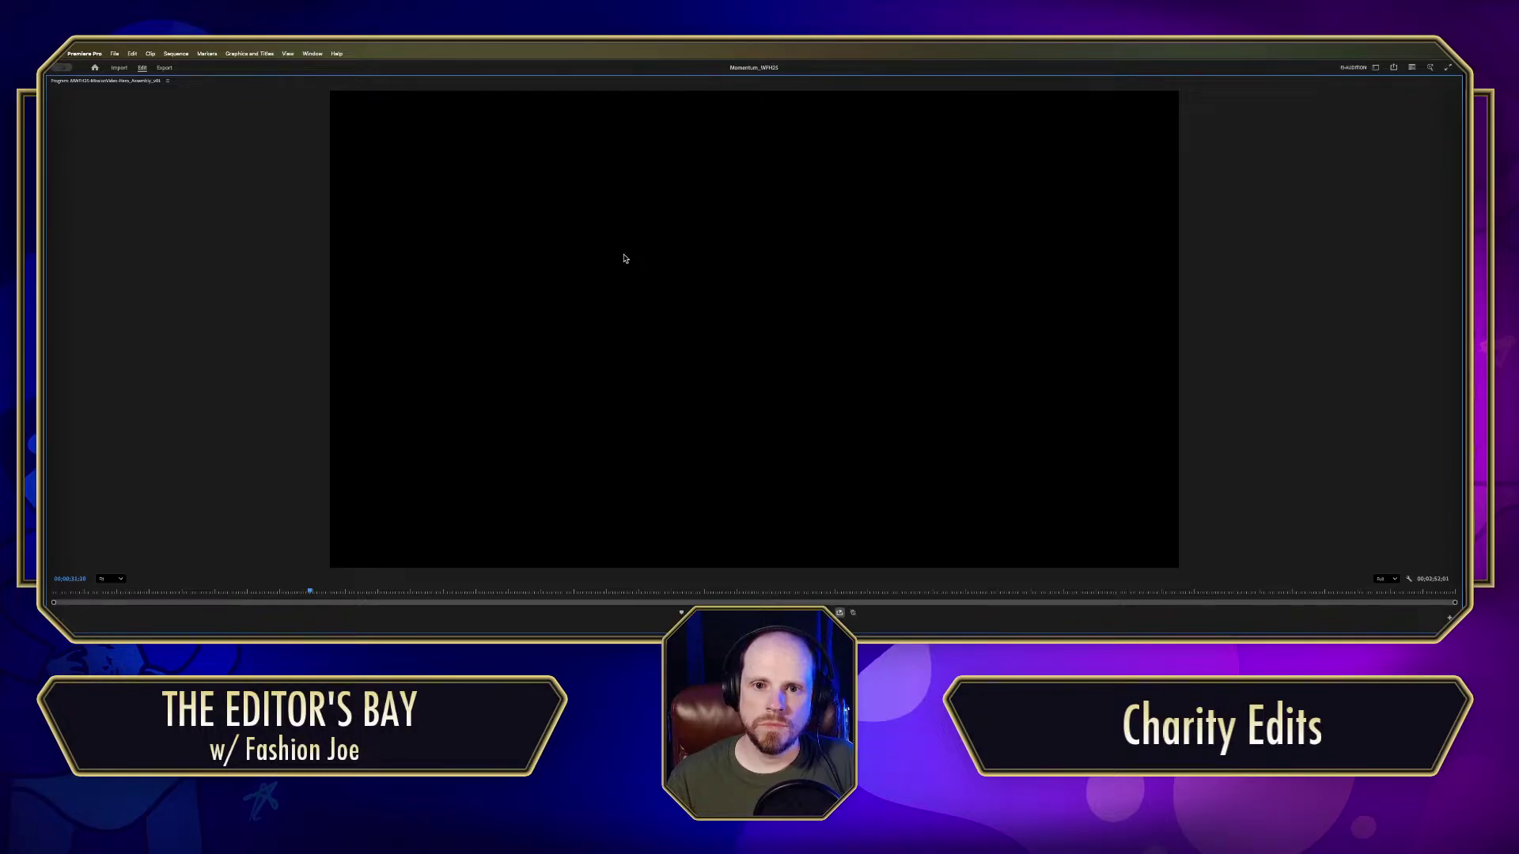
{"action": "key", "text": "grave"}
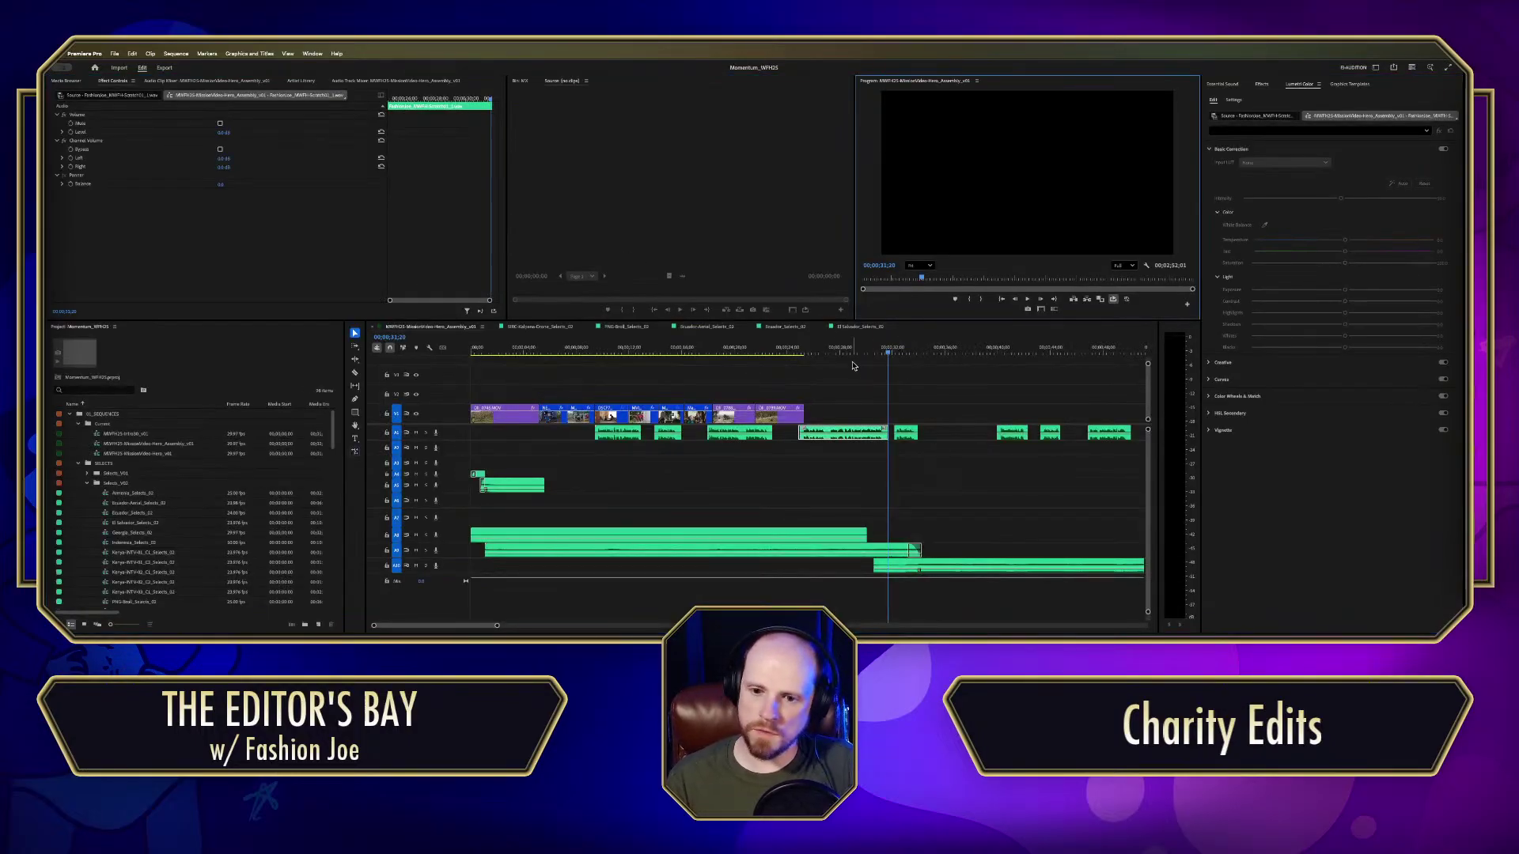
Step: Listen to the voiceover just past the last picture clip and open the BRoll_Selects_02 sequence from the selects bin
{"action": "mouse_move", "coordinate": [811, 348]}
{"action": "left_mouse_down"}
{"action": "mouse_move", "coordinate": [795, 349]}
{"action": "mouse_move", "coordinate": [815, 348]}
{"action": "left_mouse_up"}
{"action": "key", "text": "space"}
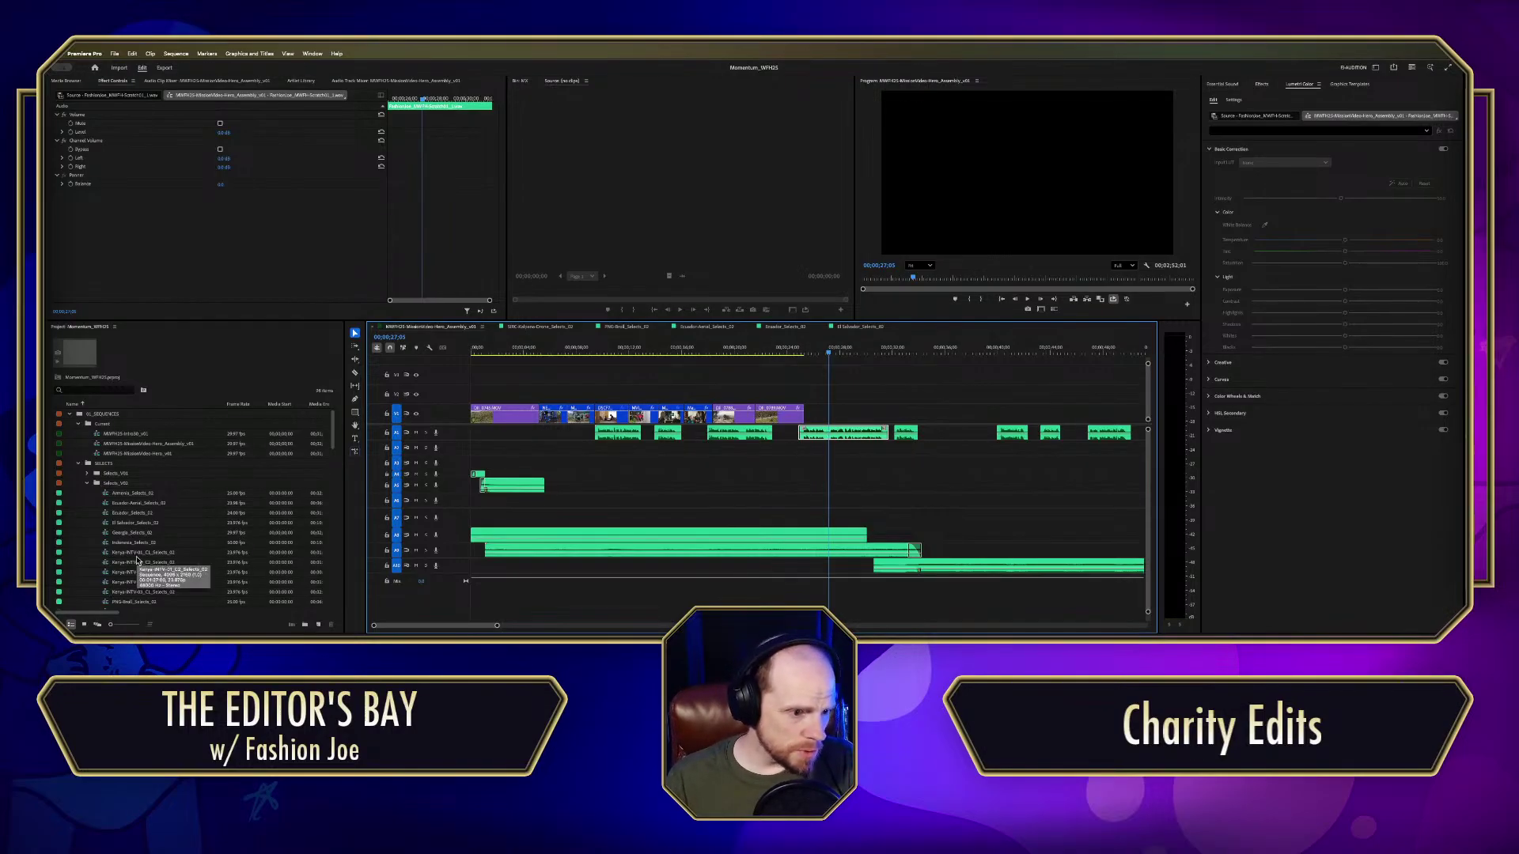
{"action": "scroll", "coordinate": [145, 521], "scroll_direction": "down", "scroll_amount": 2}
{"action": "scroll", "coordinate": [145, 522], "scroll_direction": "down", "scroll_amount": 1}
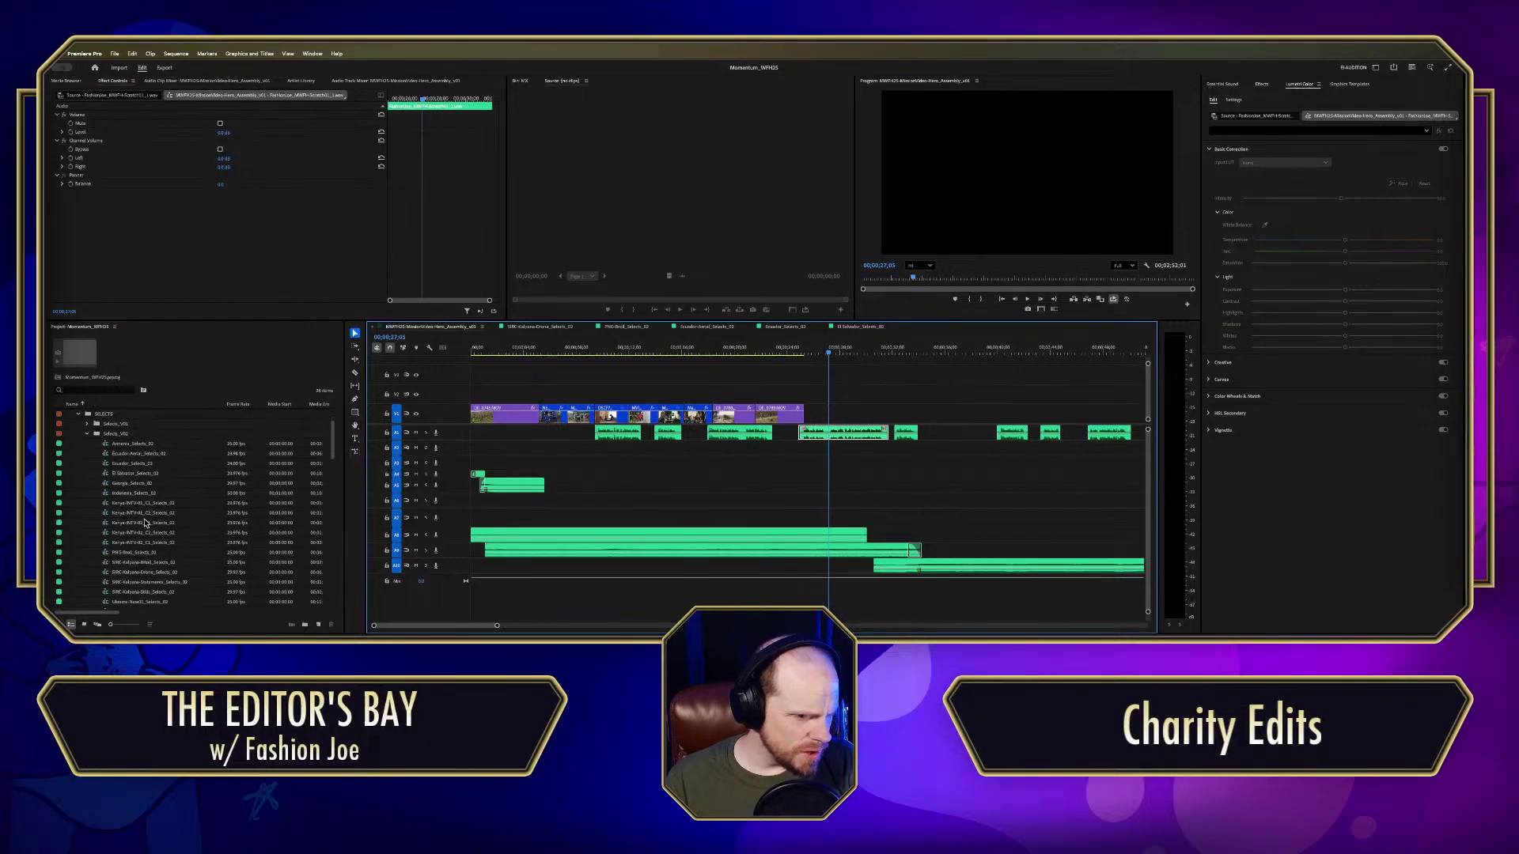
{"action": "scroll", "coordinate": [167, 528], "scroll_direction": "down", "scroll_amount": 2}
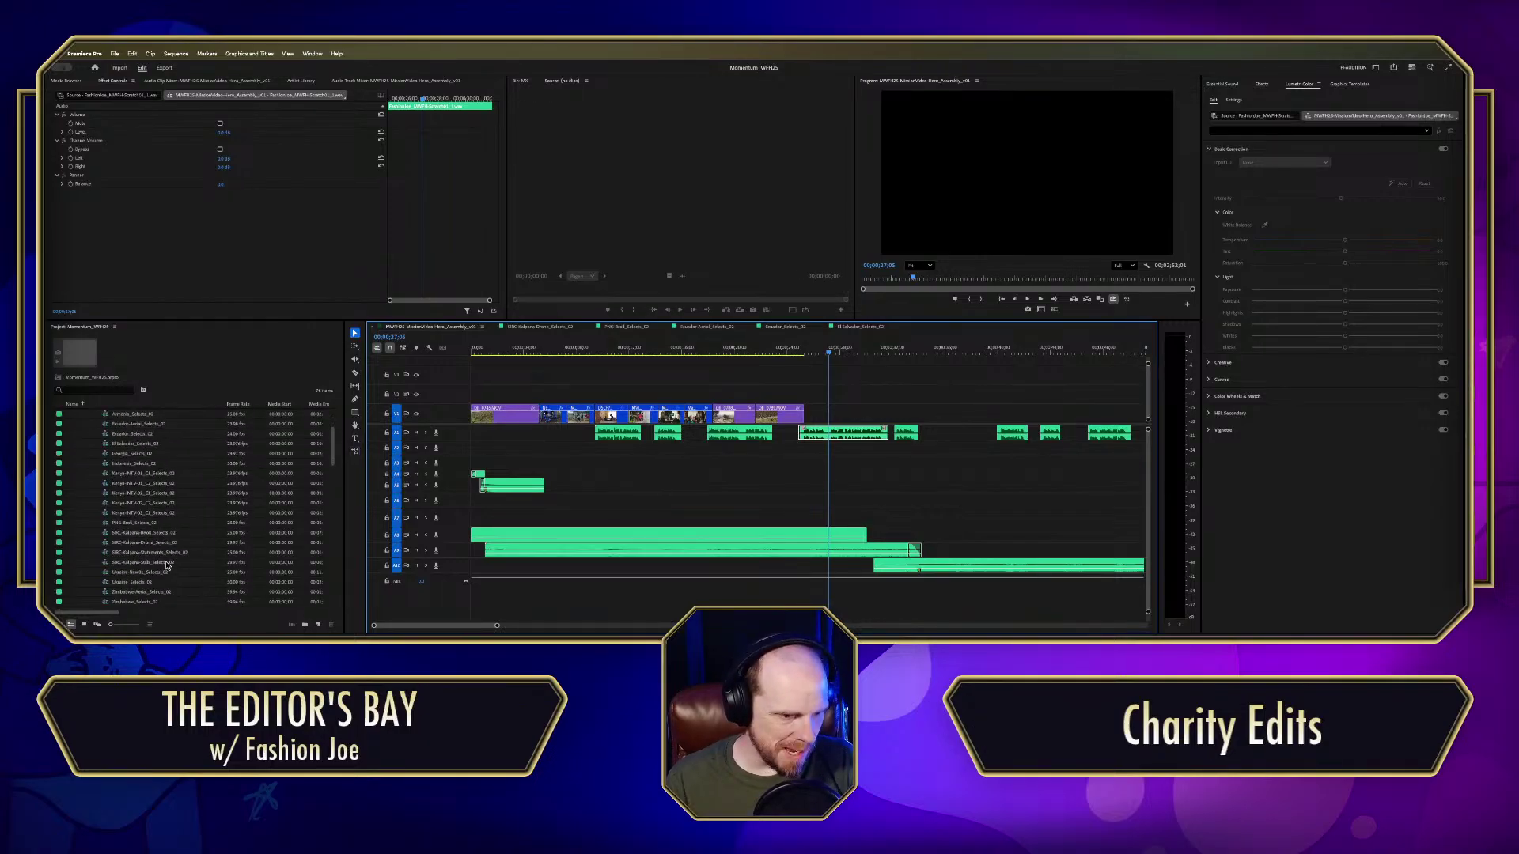
{"action": "double_click", "coordinate": [111, 535]}
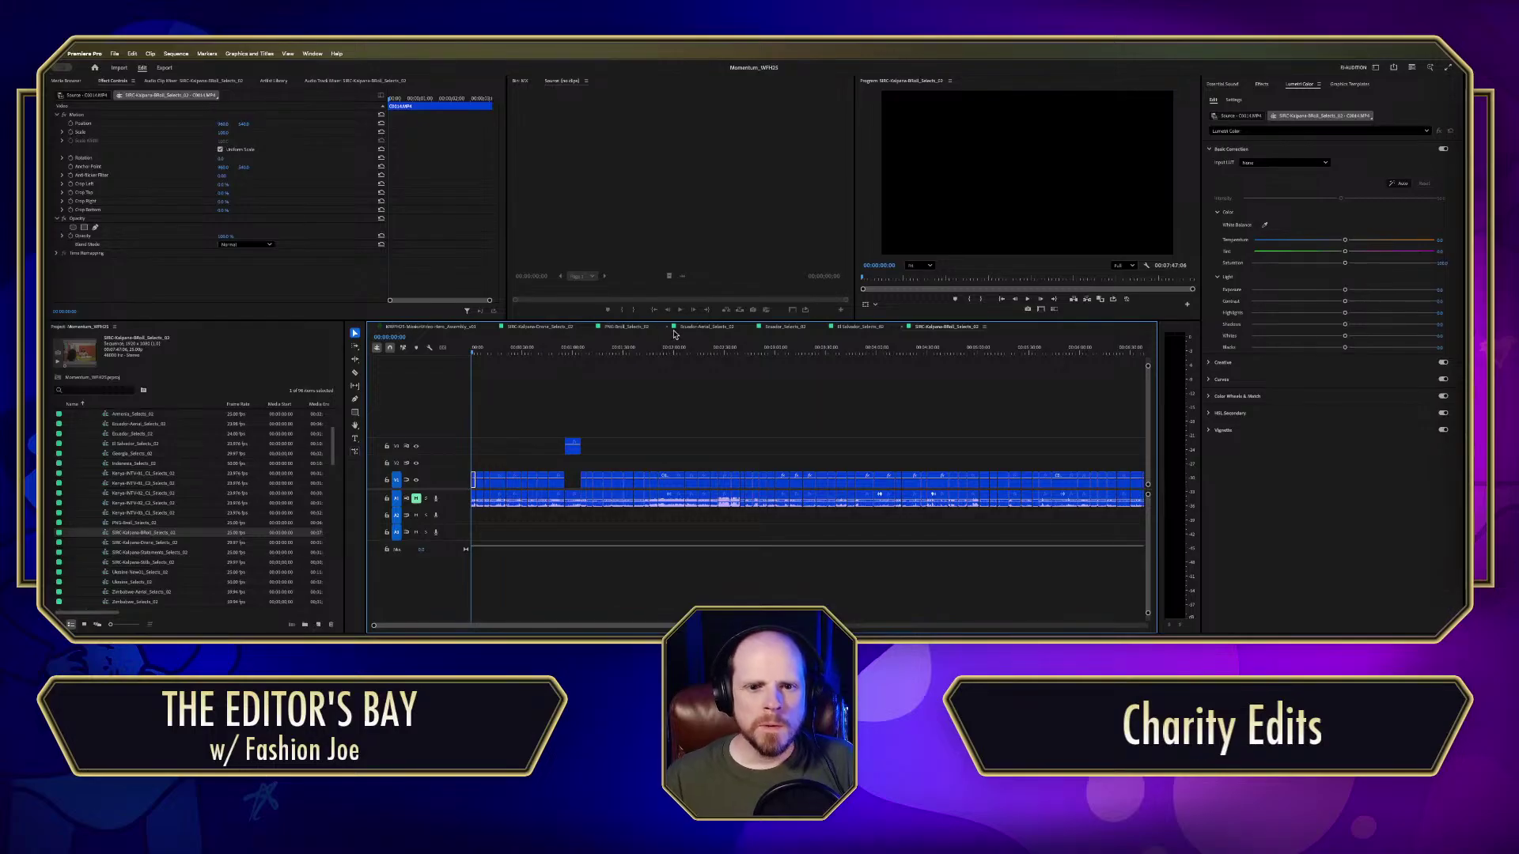
Step: Find the shot of goats beside the metal shed near the end of the B-roll selects and park the playhead on its first frame
{"action": "left_click", "coordinate": [621, 348]}
{"action": "key", "text": "Up"}
{"action": "key", "text": "minus"}
{"action": "left_click_drag", "start_coordinate": [601, 352], "coordinate": [746, 372]}
{"action": "key", "text": "="}
{"action": "key", "text": "="}
{"action": "key", "text": "="}
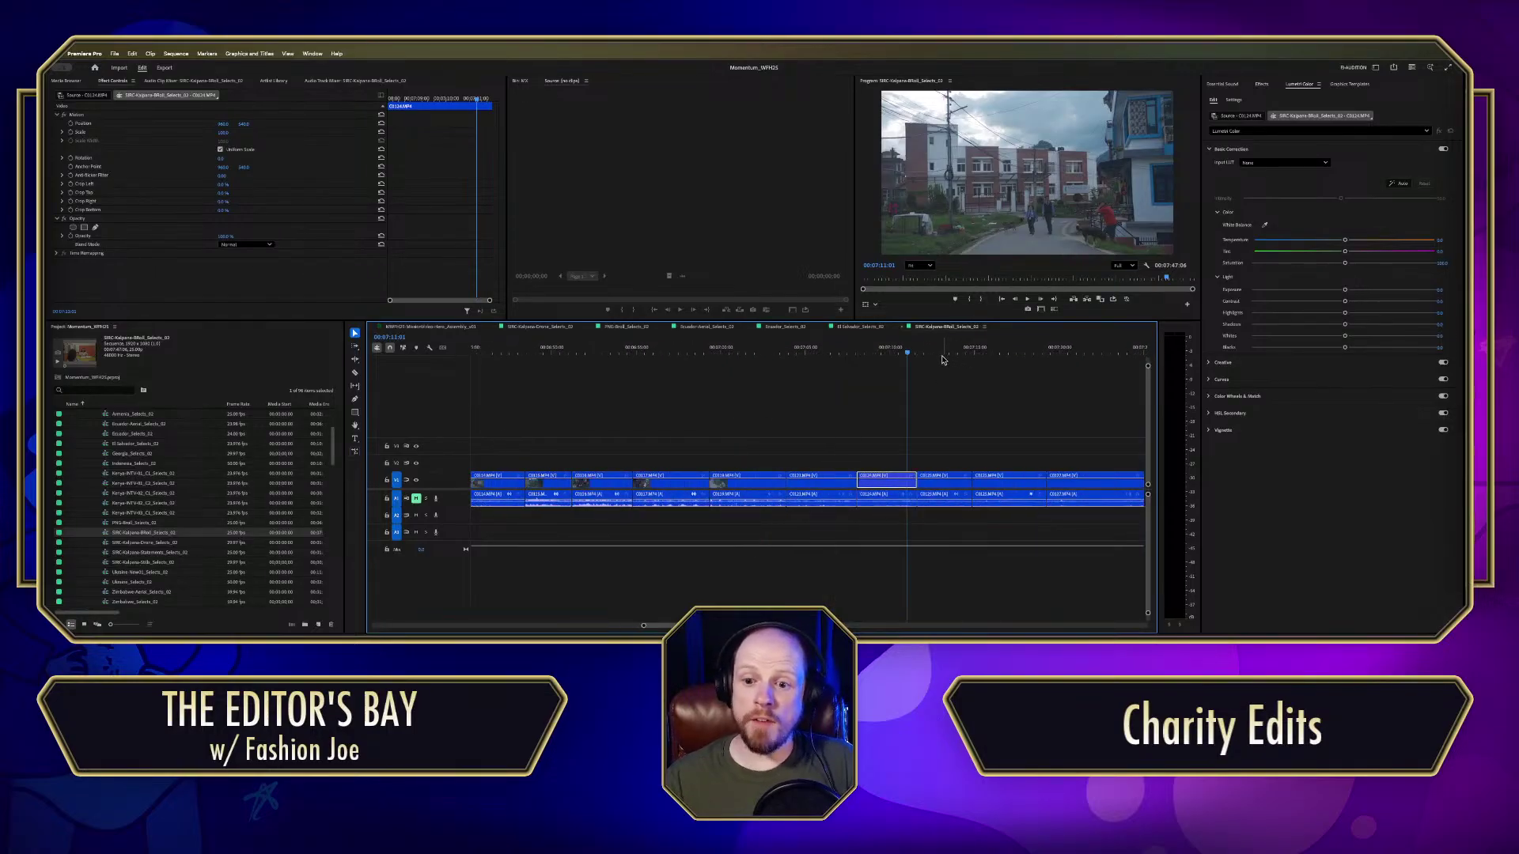
{"action": "left_click", "coordinate": [942, 357]}
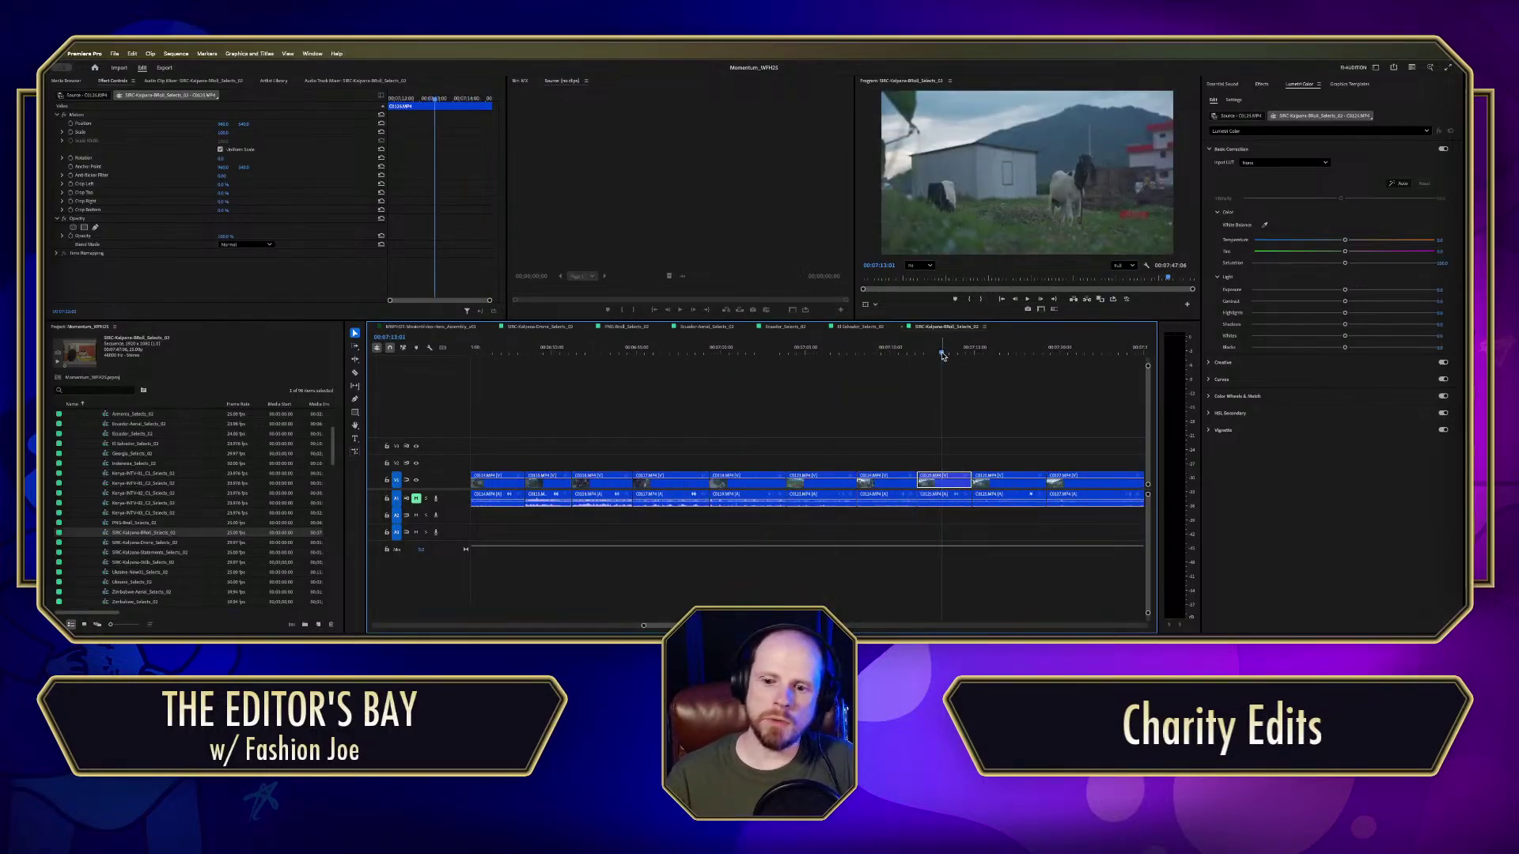
{"action": "key", "text": "Up"}
Step: Play the goat shot in the enlarged program monitor and return to its first frame
{"action": "left_click", "coordinate": [981, 166]}
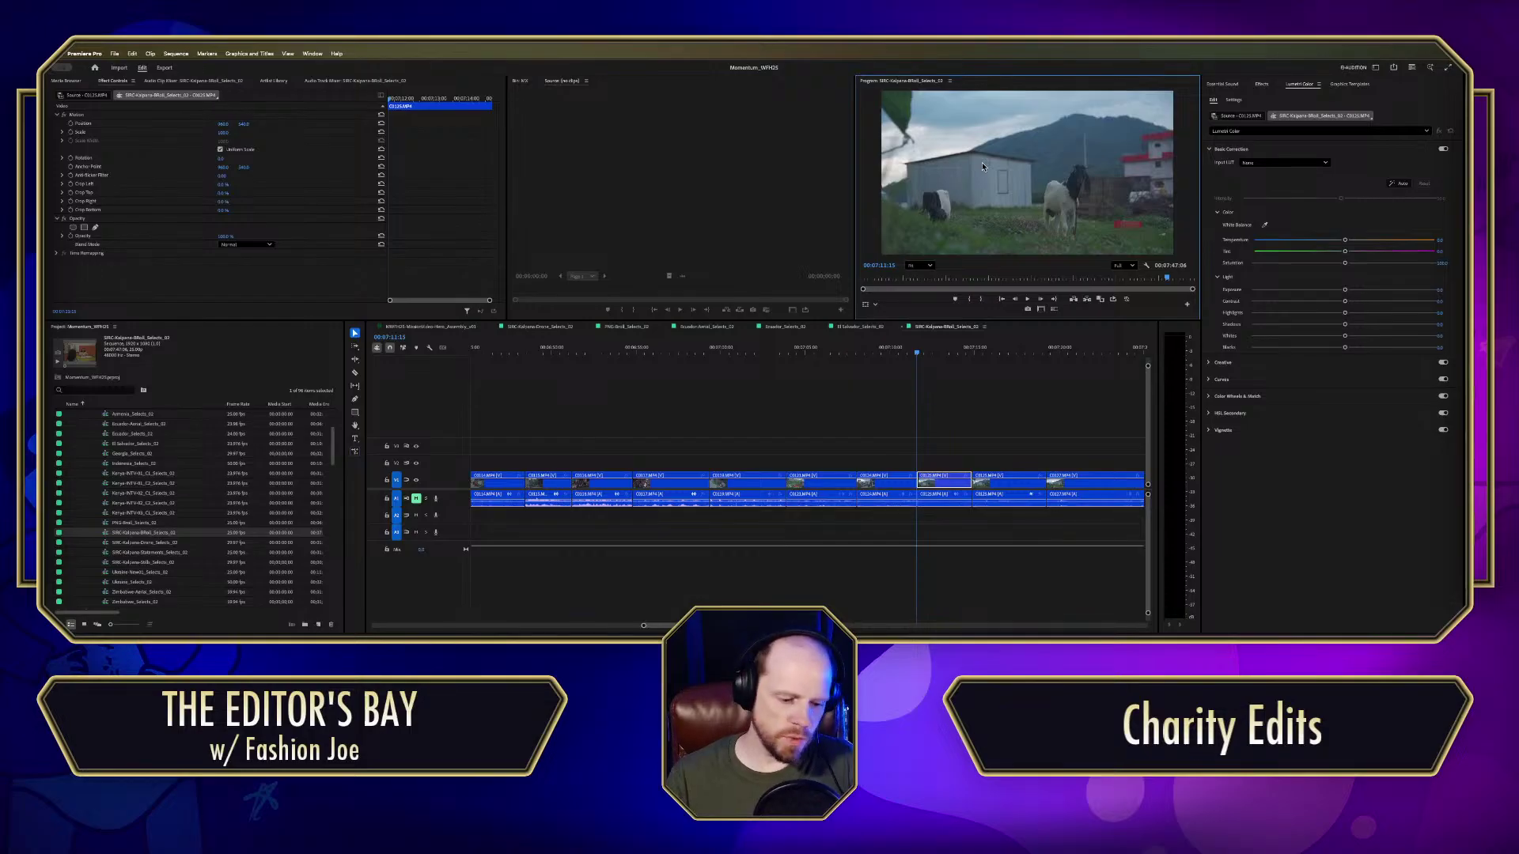
{"action": "key", "text": "grave"}
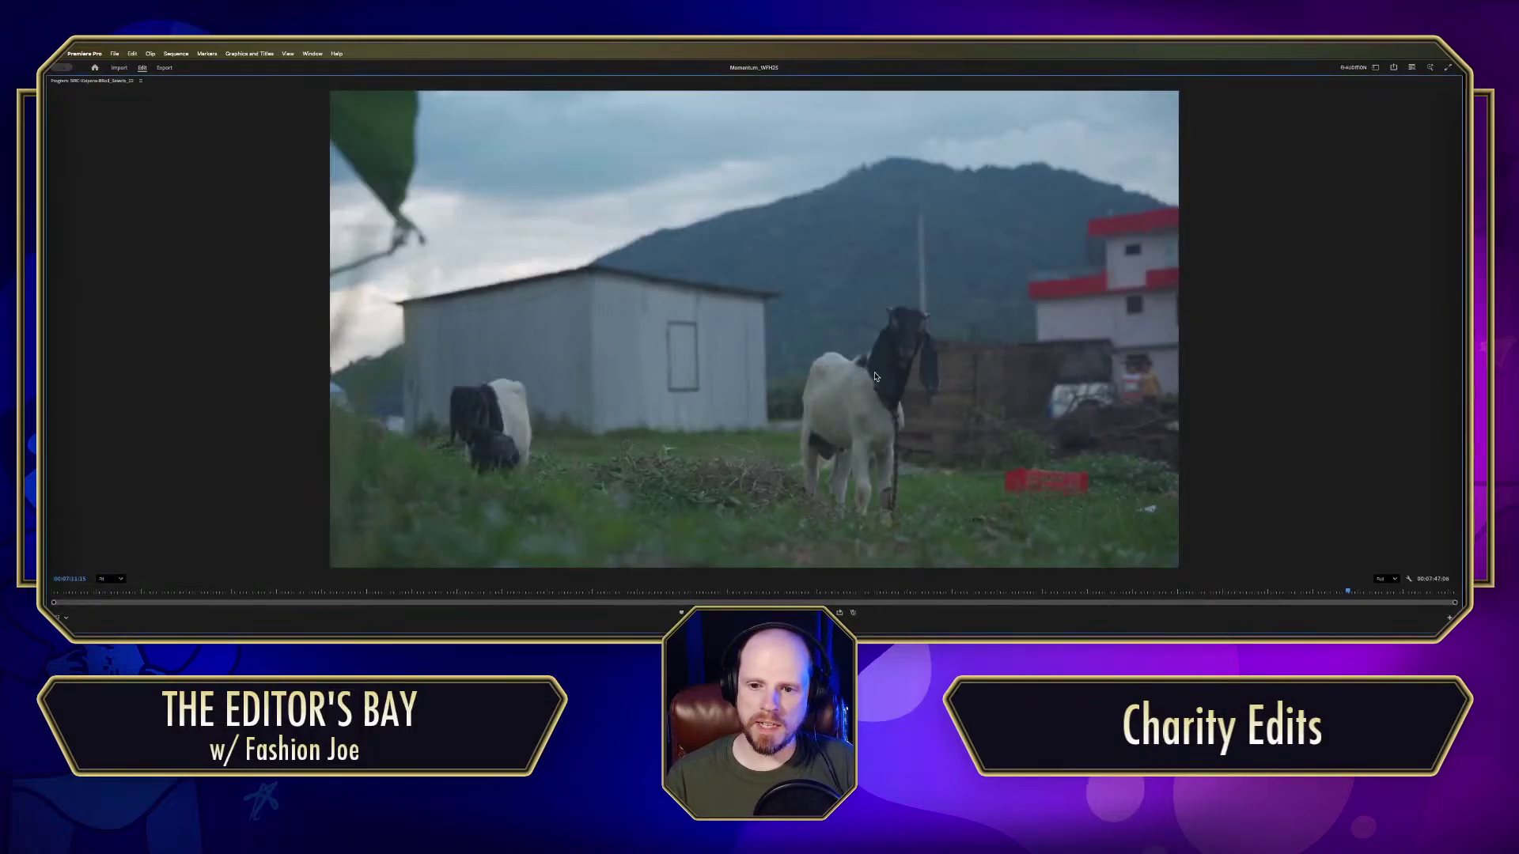
{"action": "key", "text": "space"}
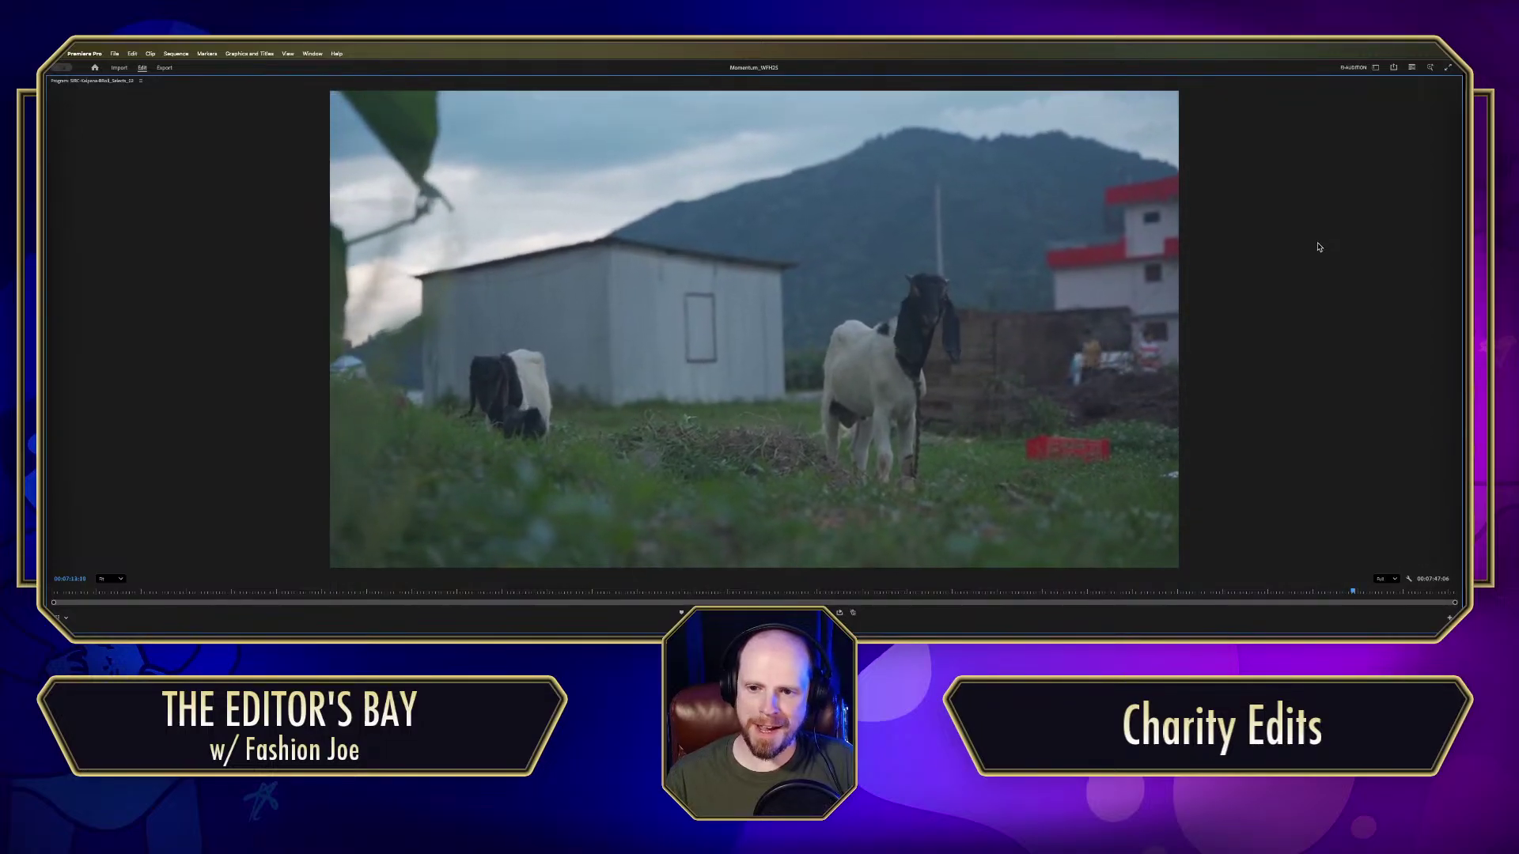
{"action": "key", "text": "space"}
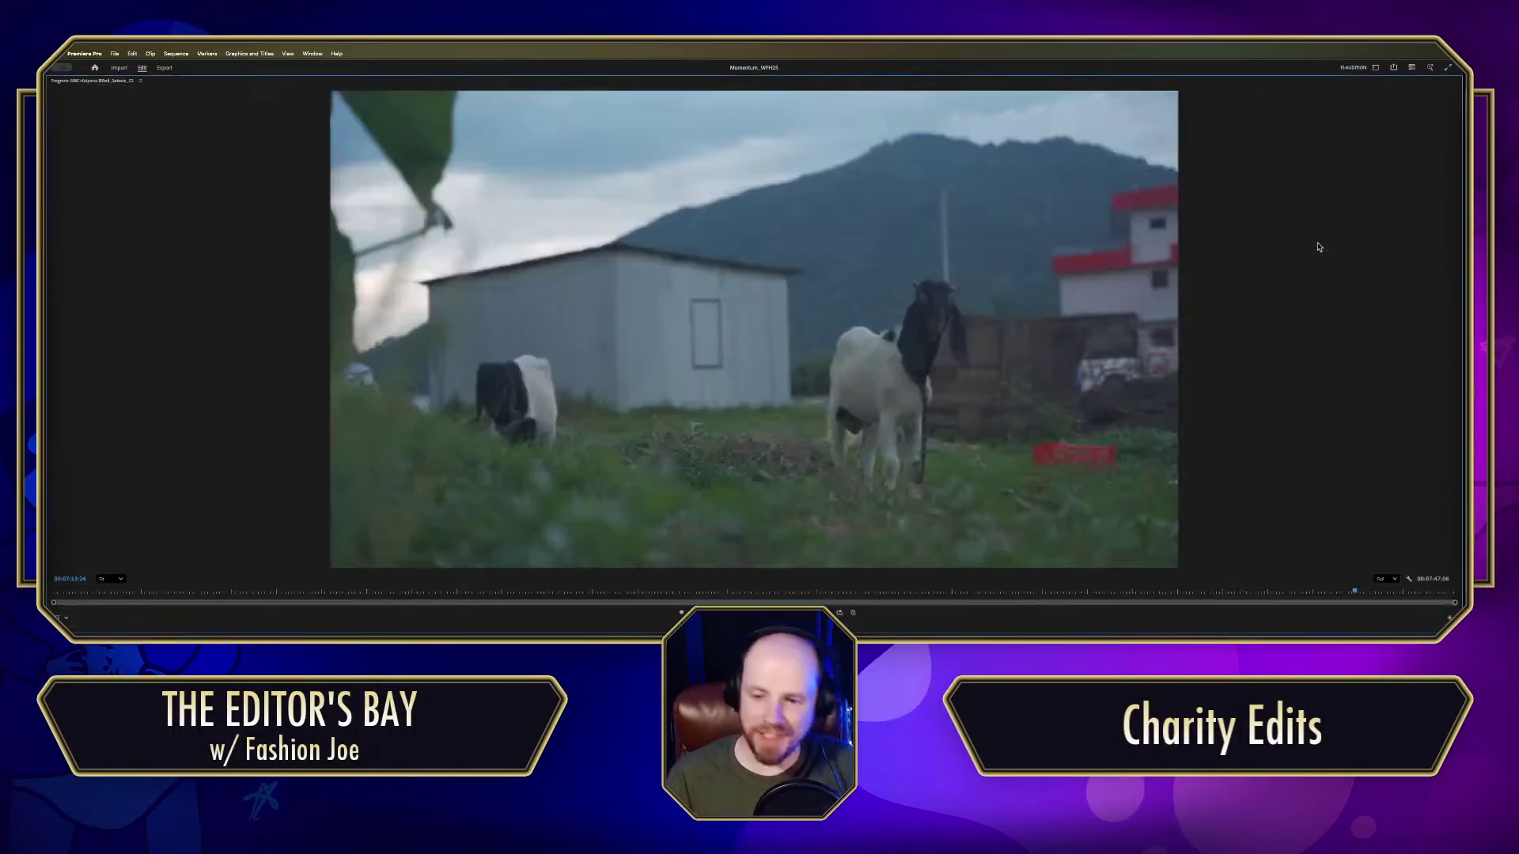
{"action": "key", "text": "grave"}
{"action": "key", "text": "Up"}
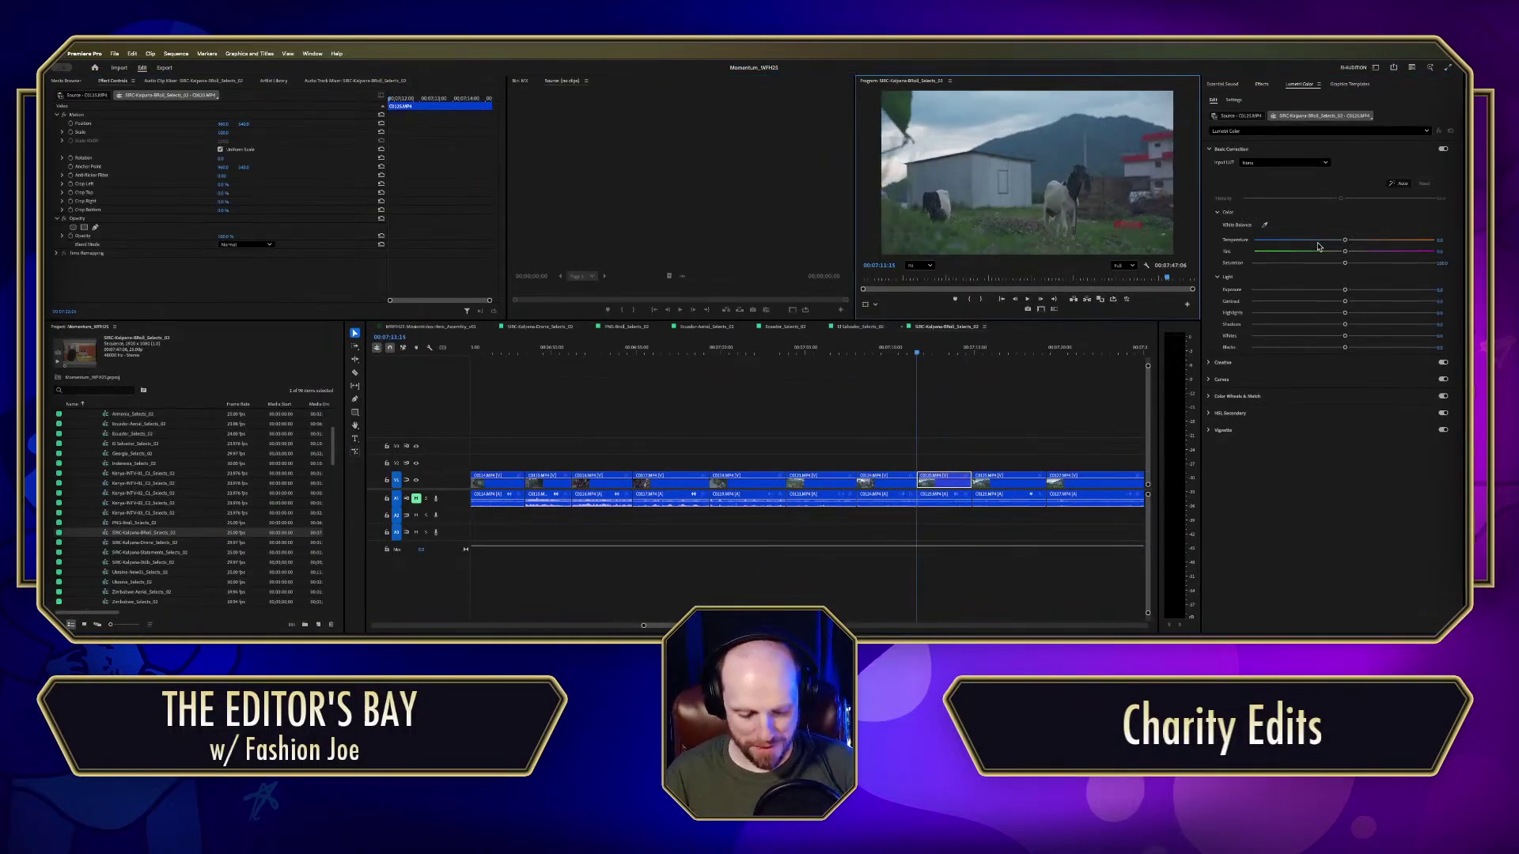
Step: Match-frame the goat shot into the source monitor and place only its video on the assembly's V1 track, directly after the last picture clip
{"action": "key", "text": "f"}
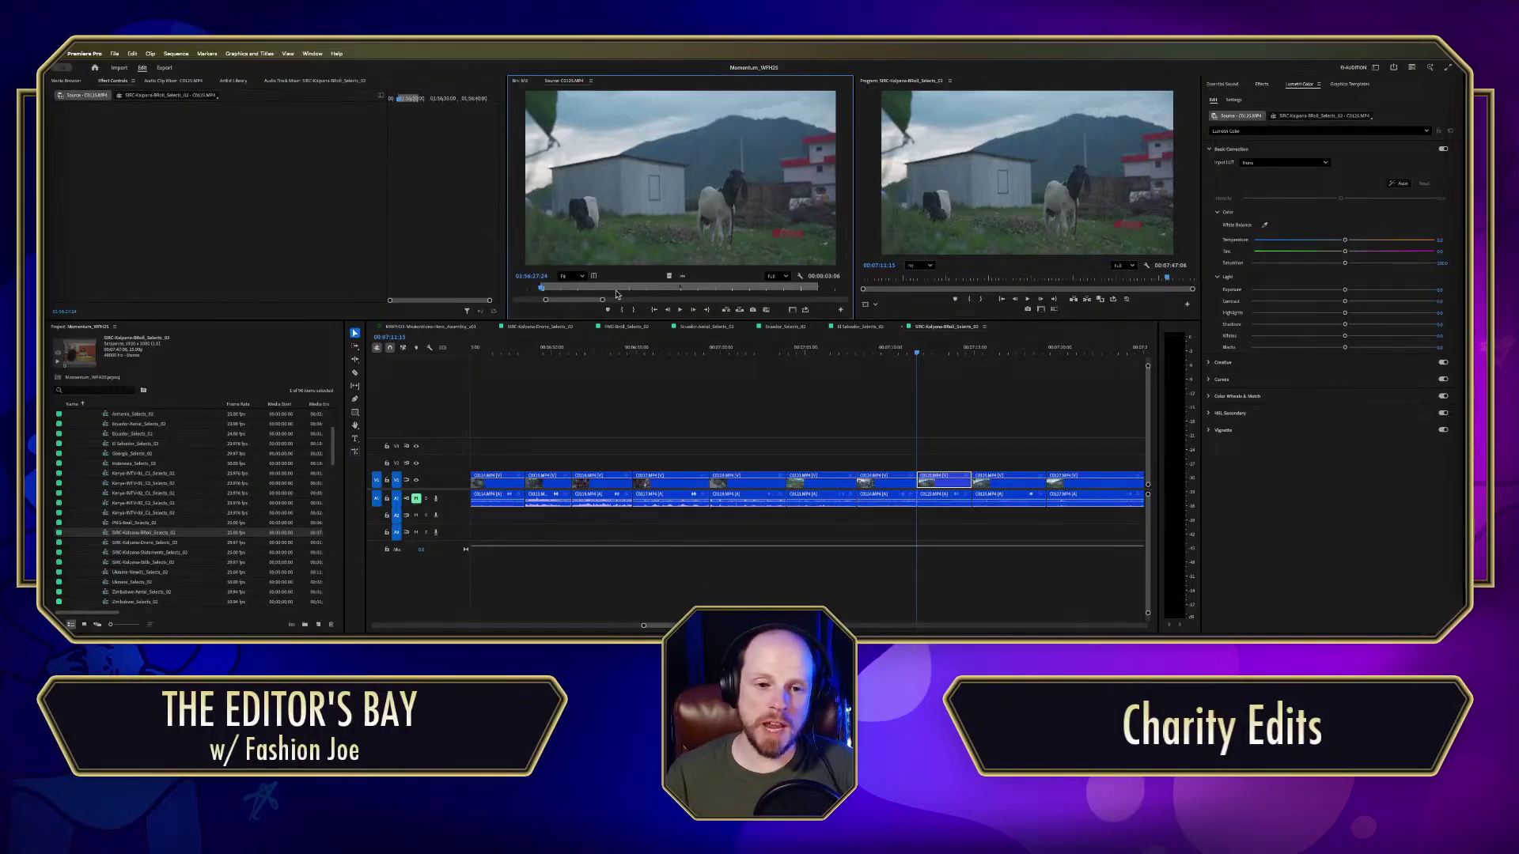
{"action": "left_click", "coordinate": [466, 327]}
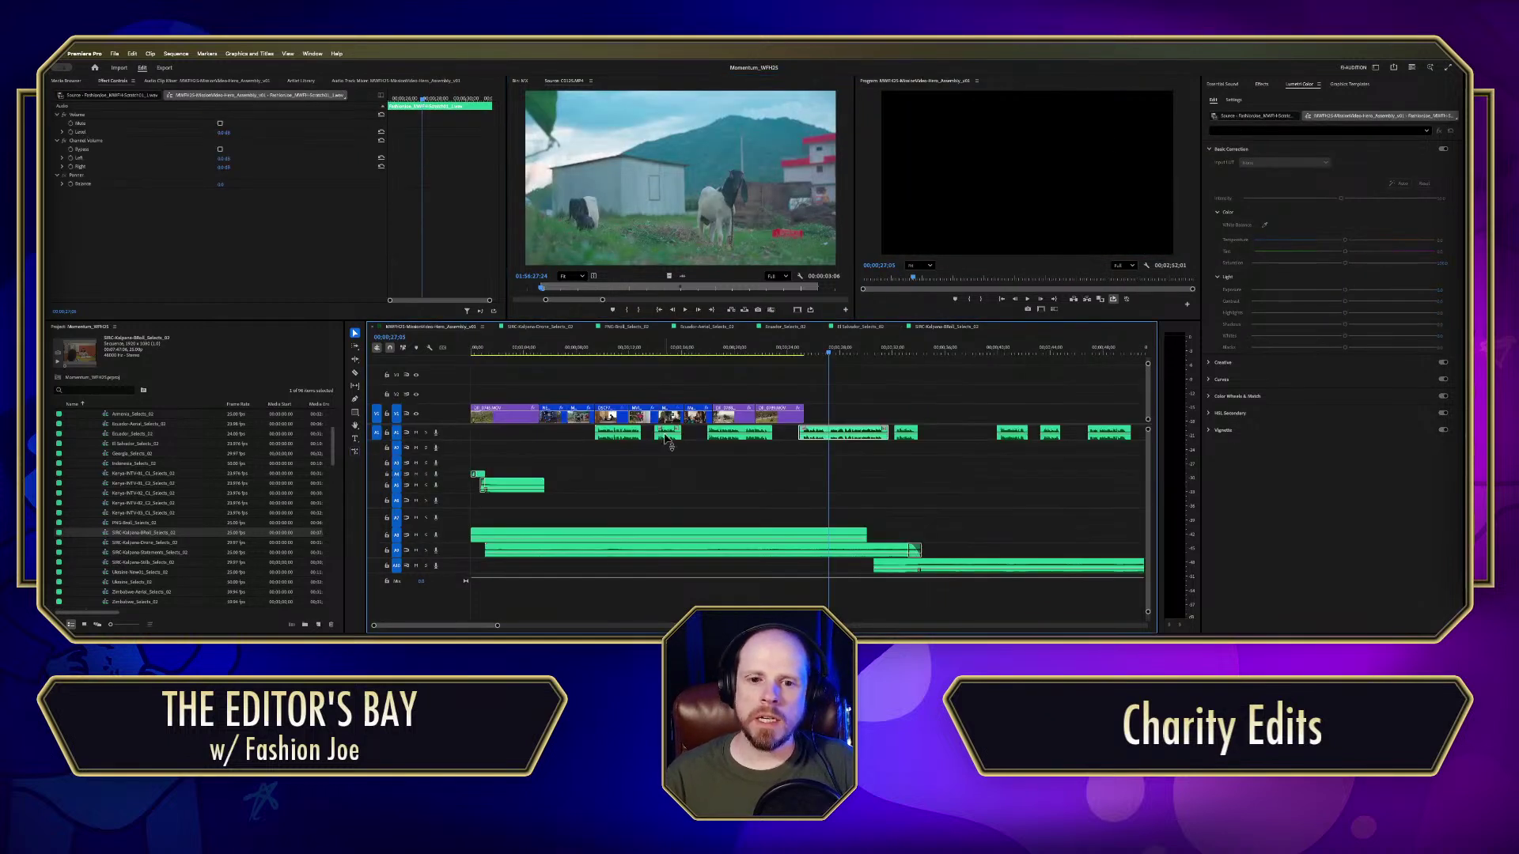
{"action": "left_click_drag", "start_coordinate": [668, 276], "coordinate": [805, 417]}
Step: Play the new goat clip against the voiceover, trim its end to the playhead, and resize it to fill the frame
{"action": "key", "text": "j"}
{"action": "key", "text": "j"}
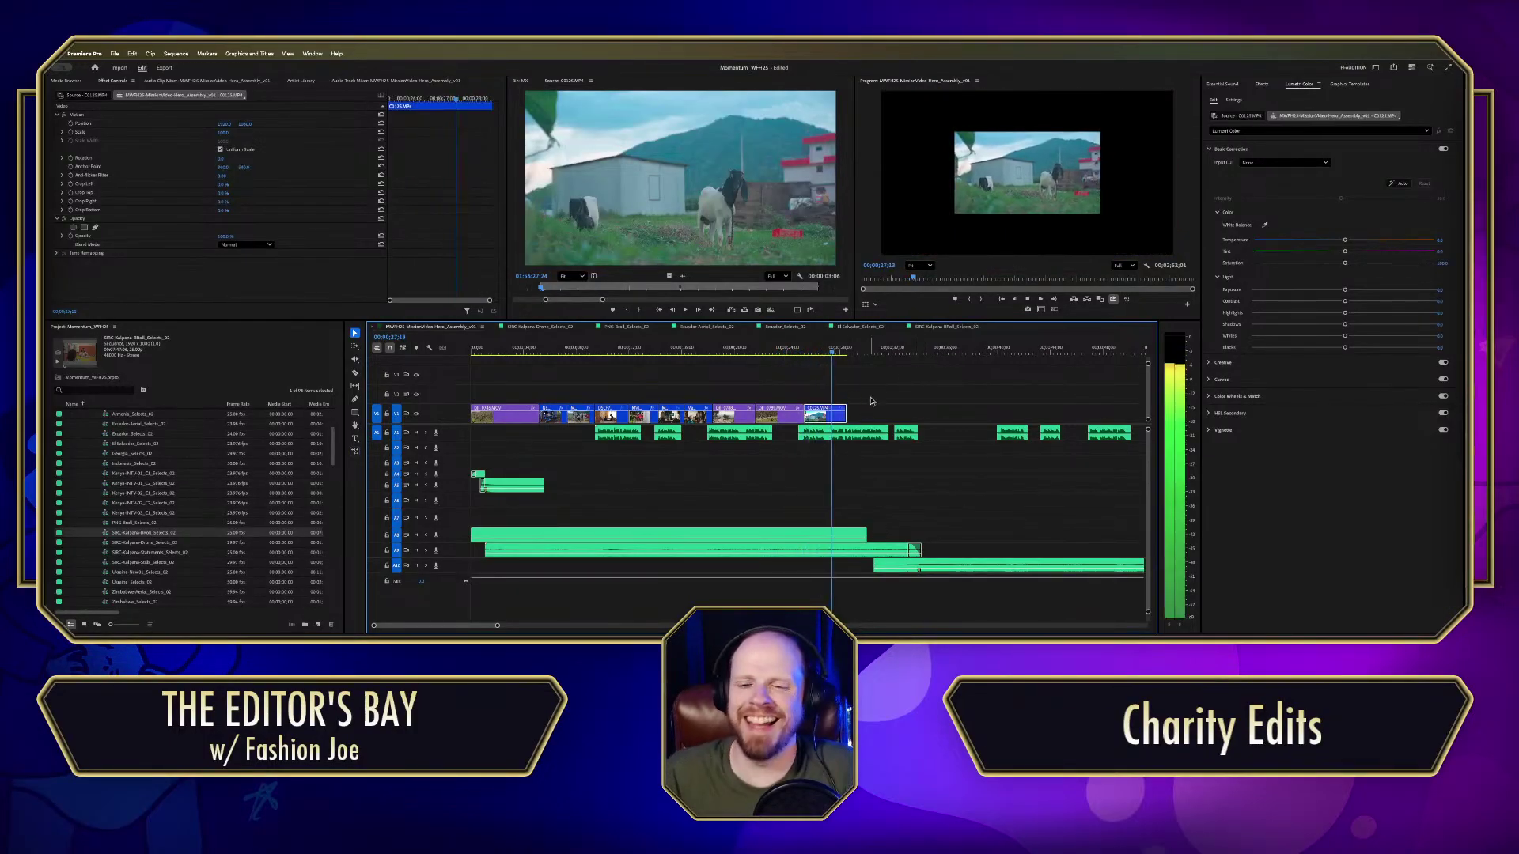
{"action": "key", "text": "k"}
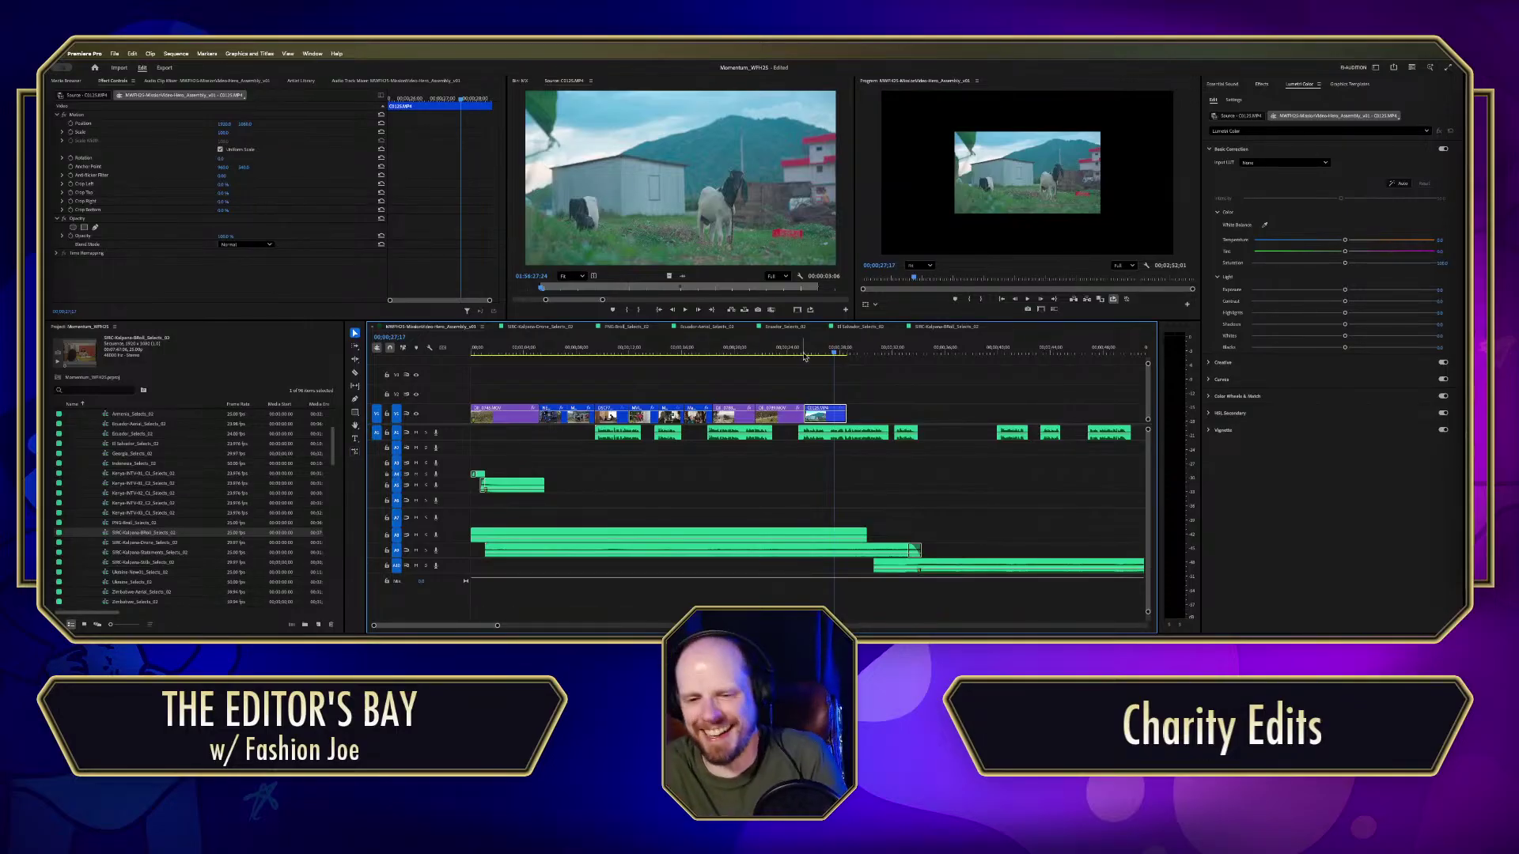
{"action": "left_click_drag", "start_coordinate": [844, 415], "coordinate": [832, 413]}
{"action": "right_click", "coordinate": [822, 414]}
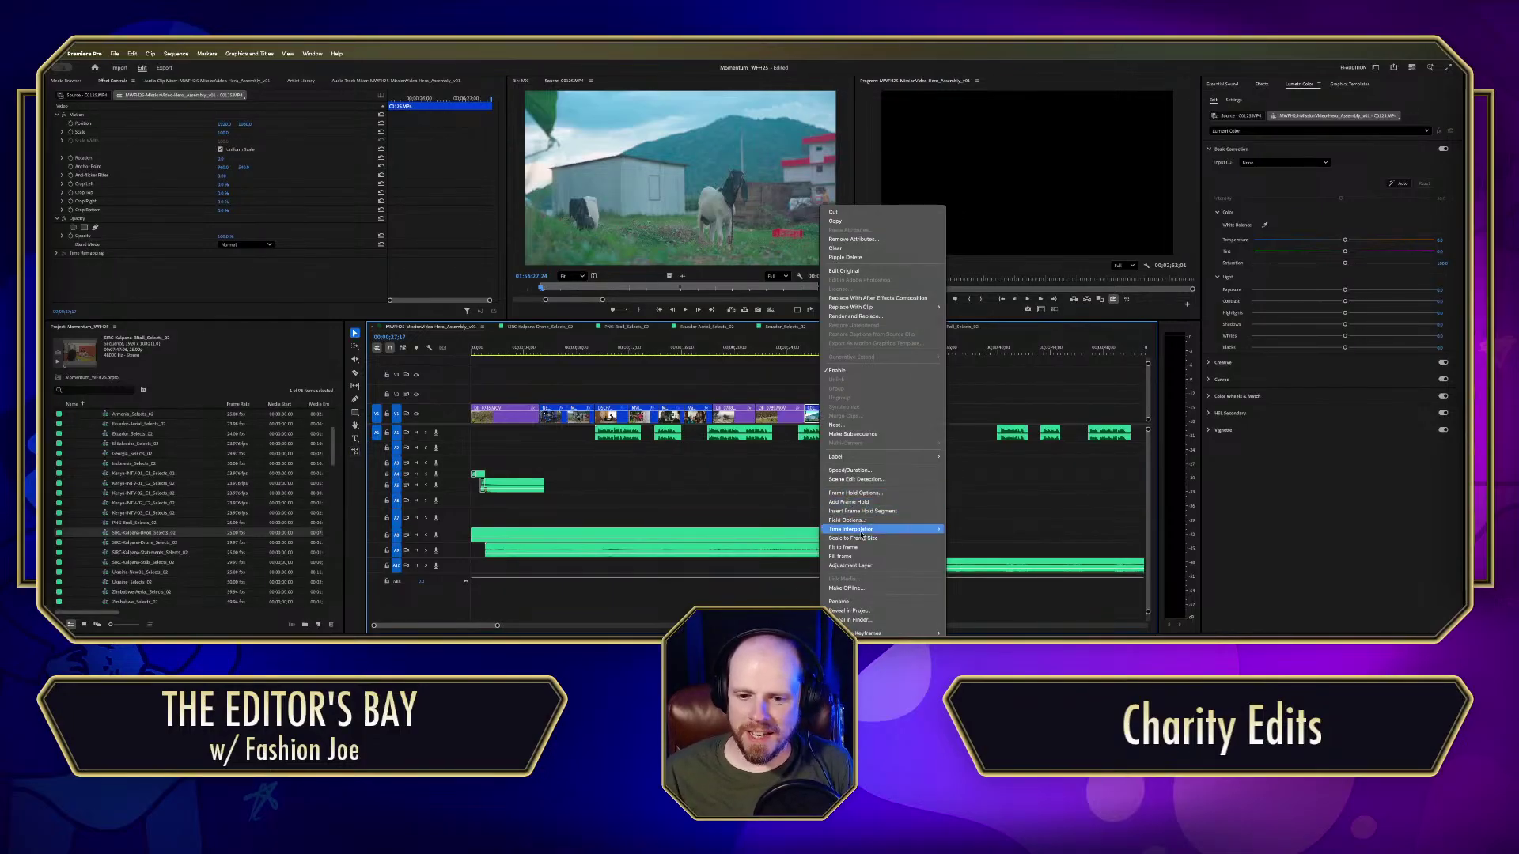
{"action": "key", "text": "Escape"}
{"action": "left_click", "coordinate": [820, 356]}
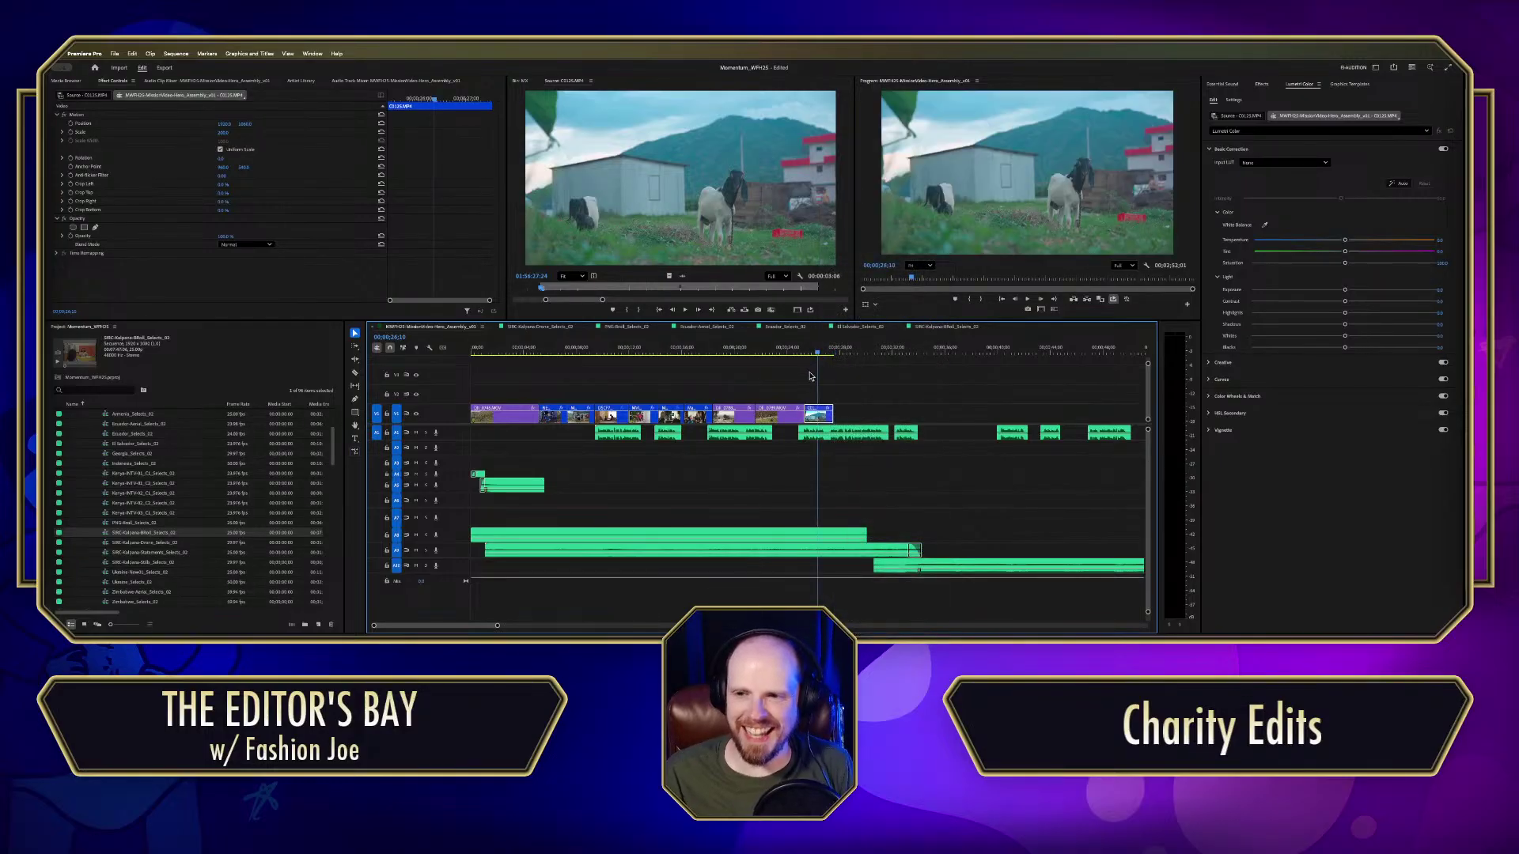
Step: Play the assembly in the enlarged program monitor from about 18 seconds through the end of the goat clip
{"action": "left_click", "coordinate": [1009, 121]}
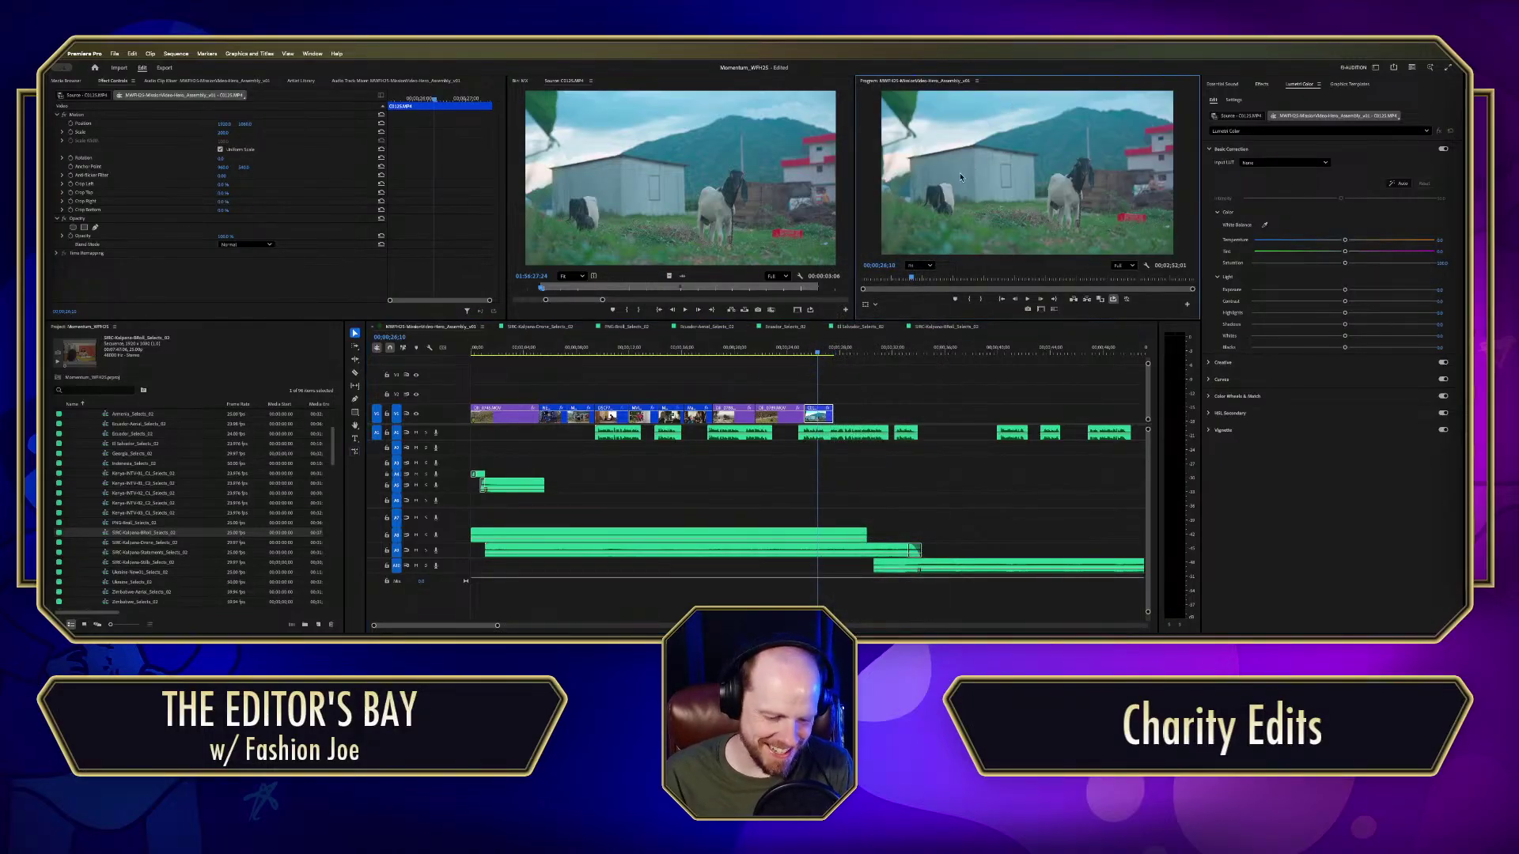
{"action": "left_click", "coordinate": [904, 278]}
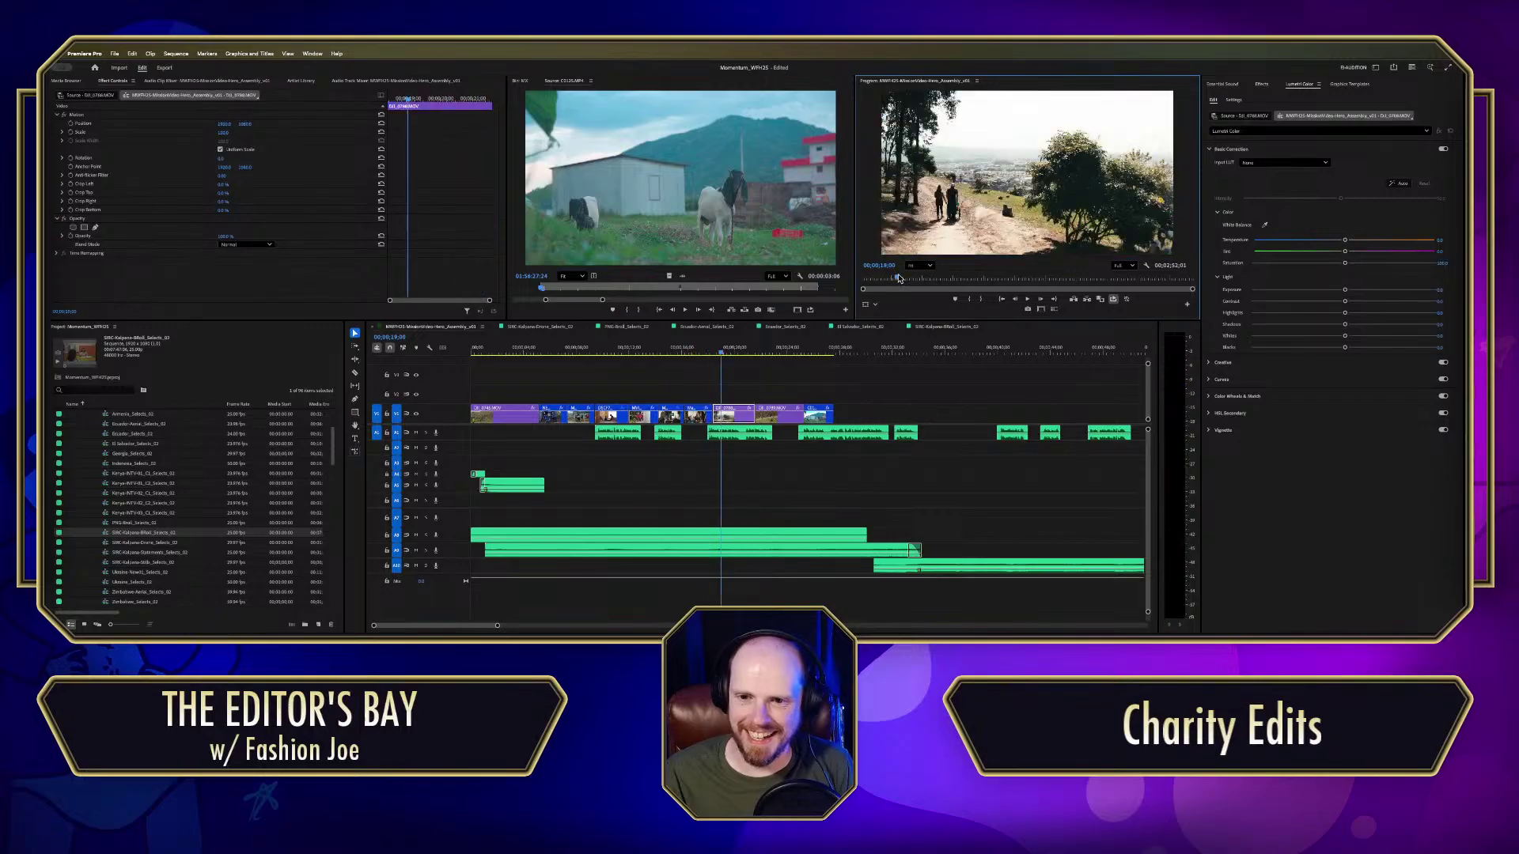
{"action": "key", "text": "grave"}
{"action": "key", "text": "space"}
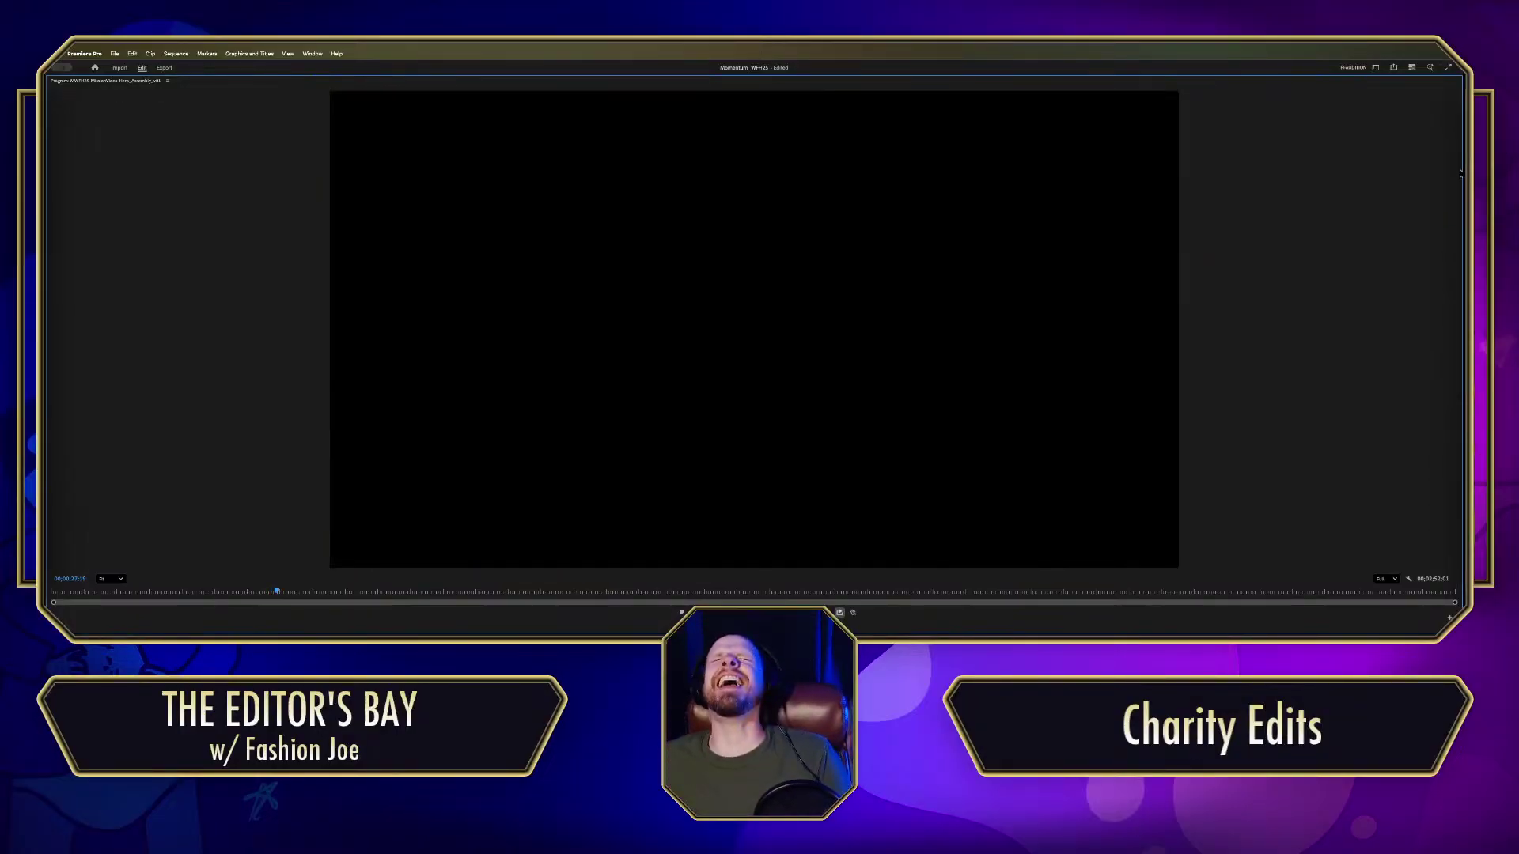
{"action": "key", "text": "grave"}
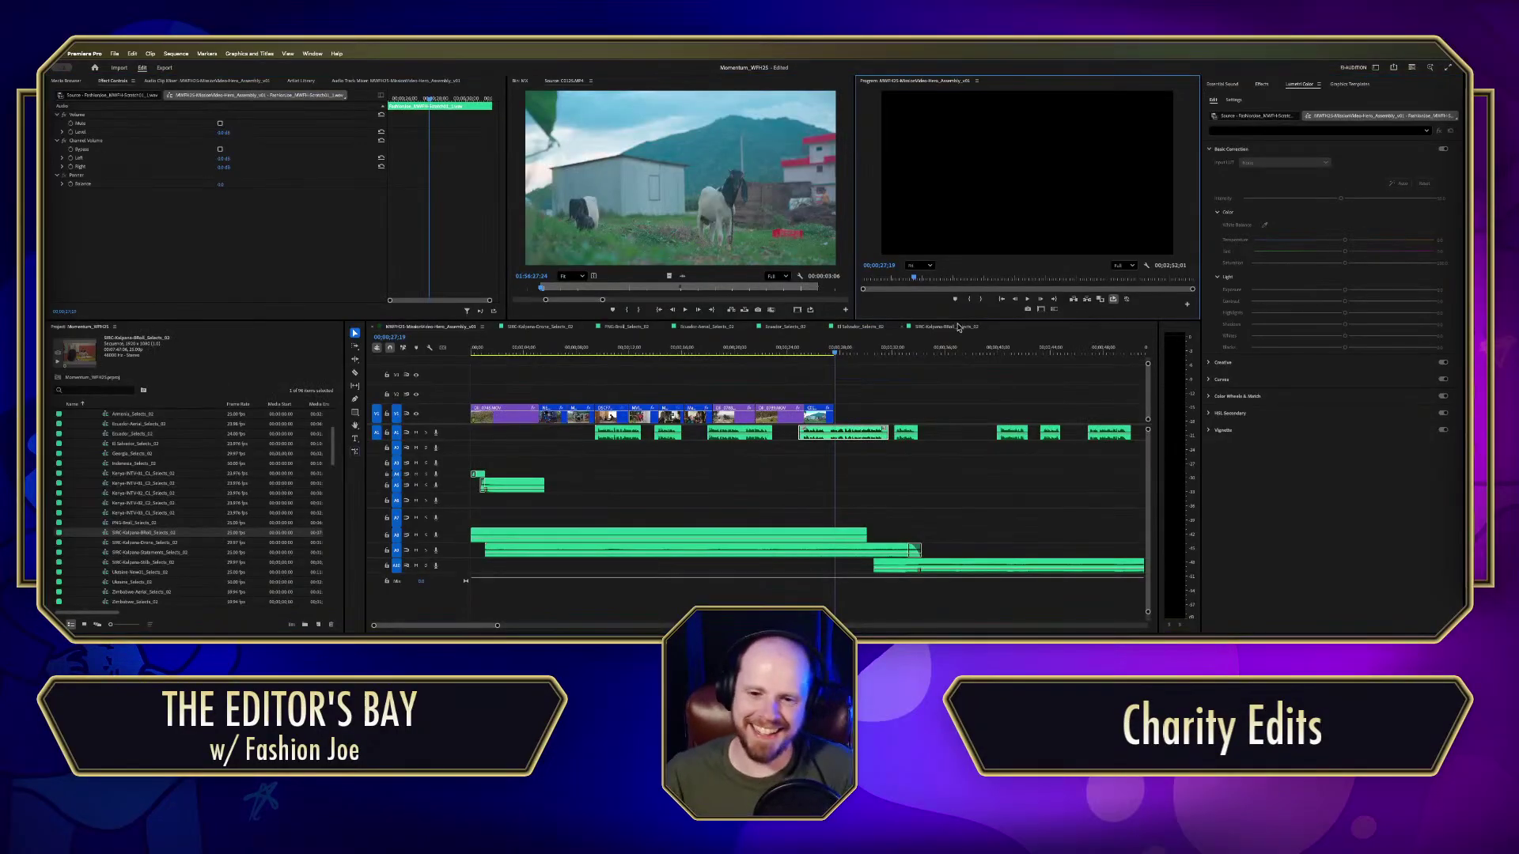
Step: Replay the cut into the goat clip, starting at the end of the preceding forest road shot, in the enlarged program monitor
{"action": "left_click", "coordinate": [825, 346]}
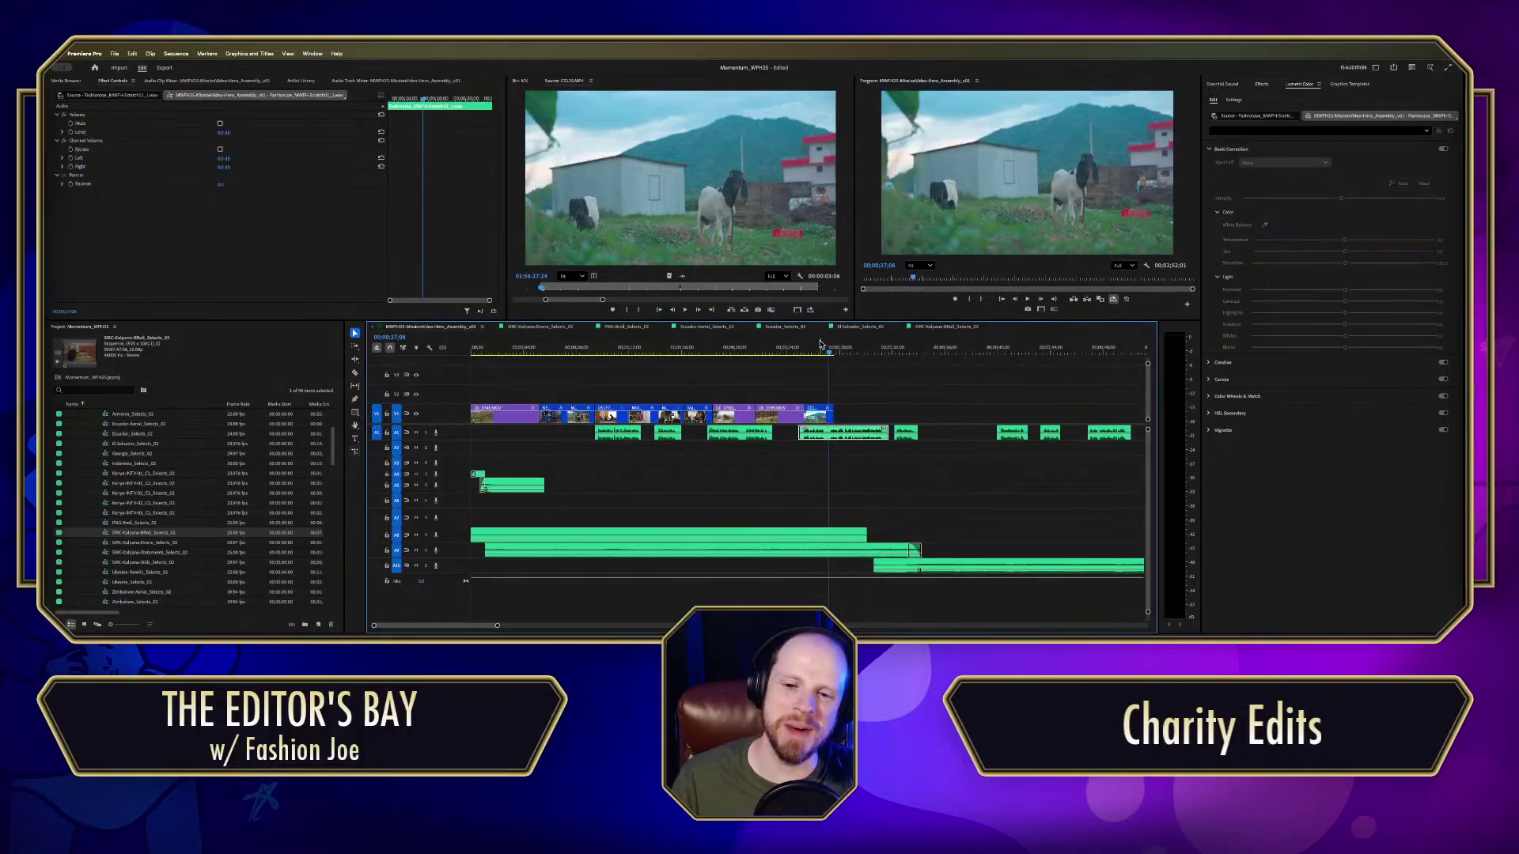
{"action": "left_click_drag", "start_coordinate": [821, 350], "coordinate": [804, 358]}
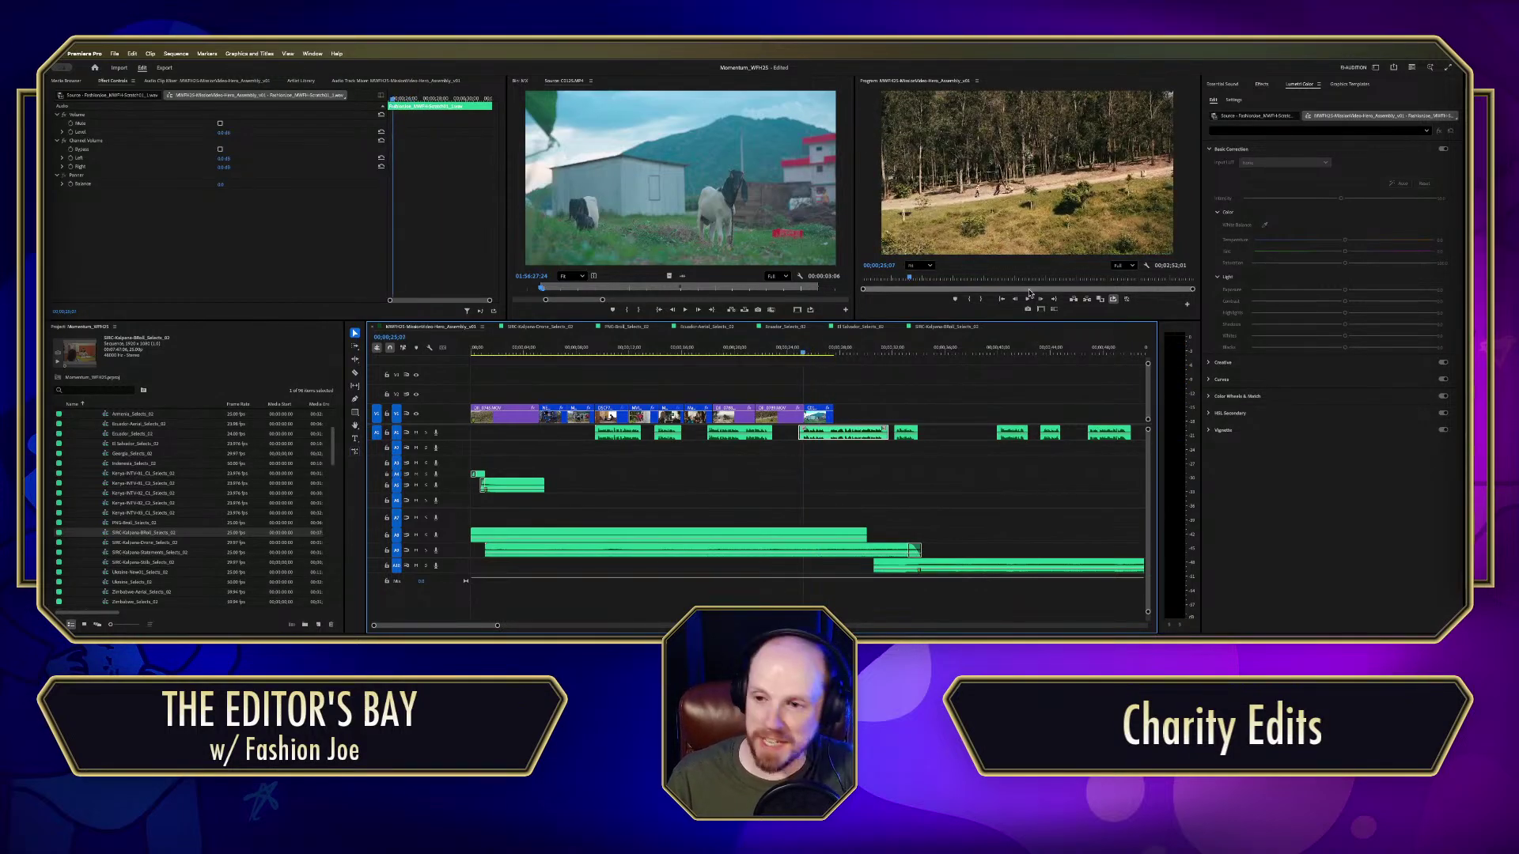
{"action": "key", "text": "grave"}
{"action": "key", "text": "space"}
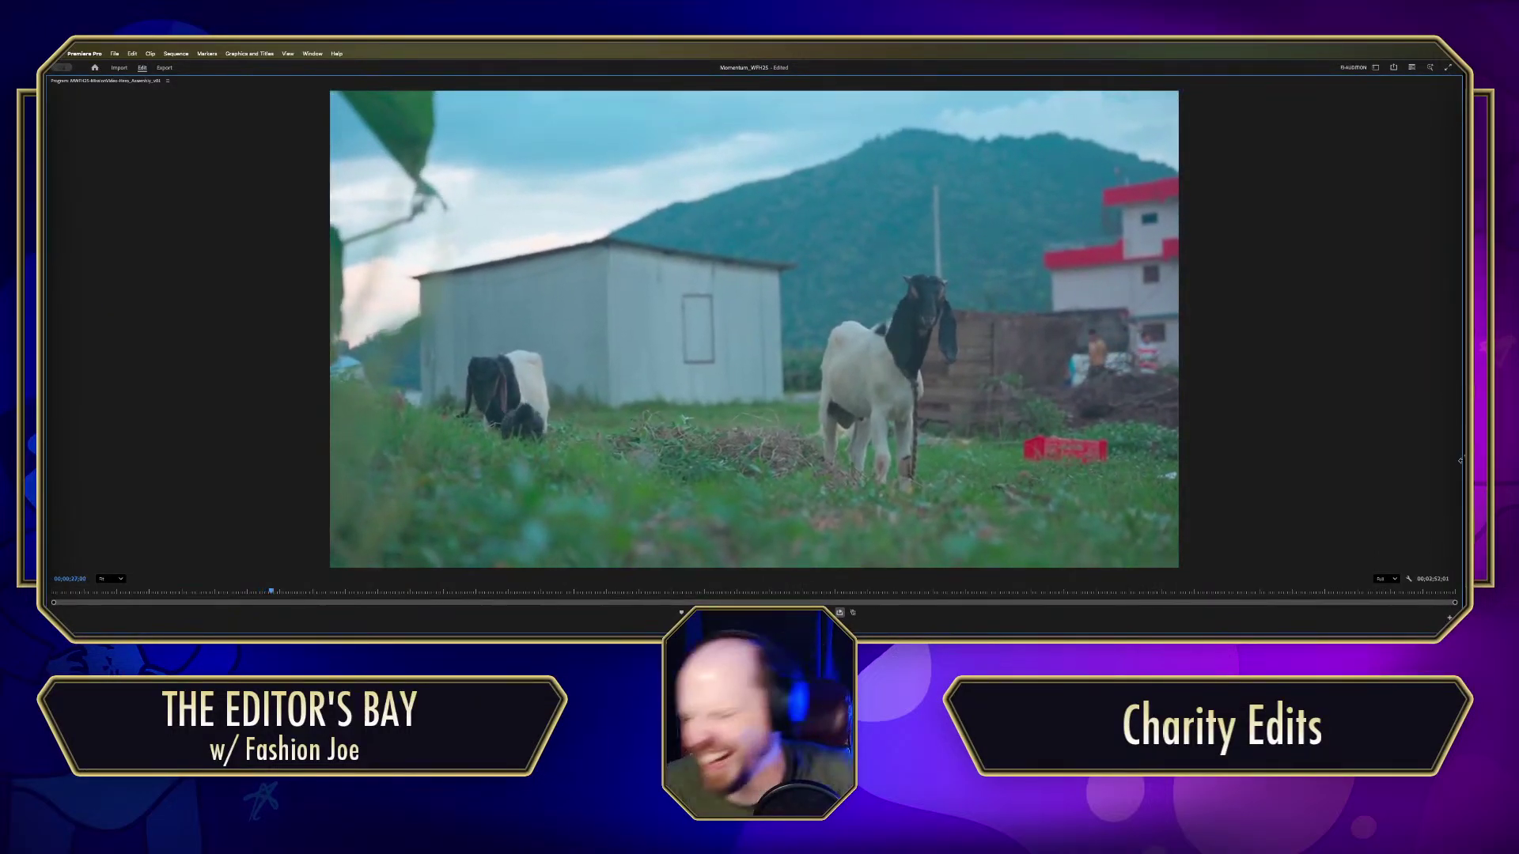
{"action": "key", "text": "grave"}
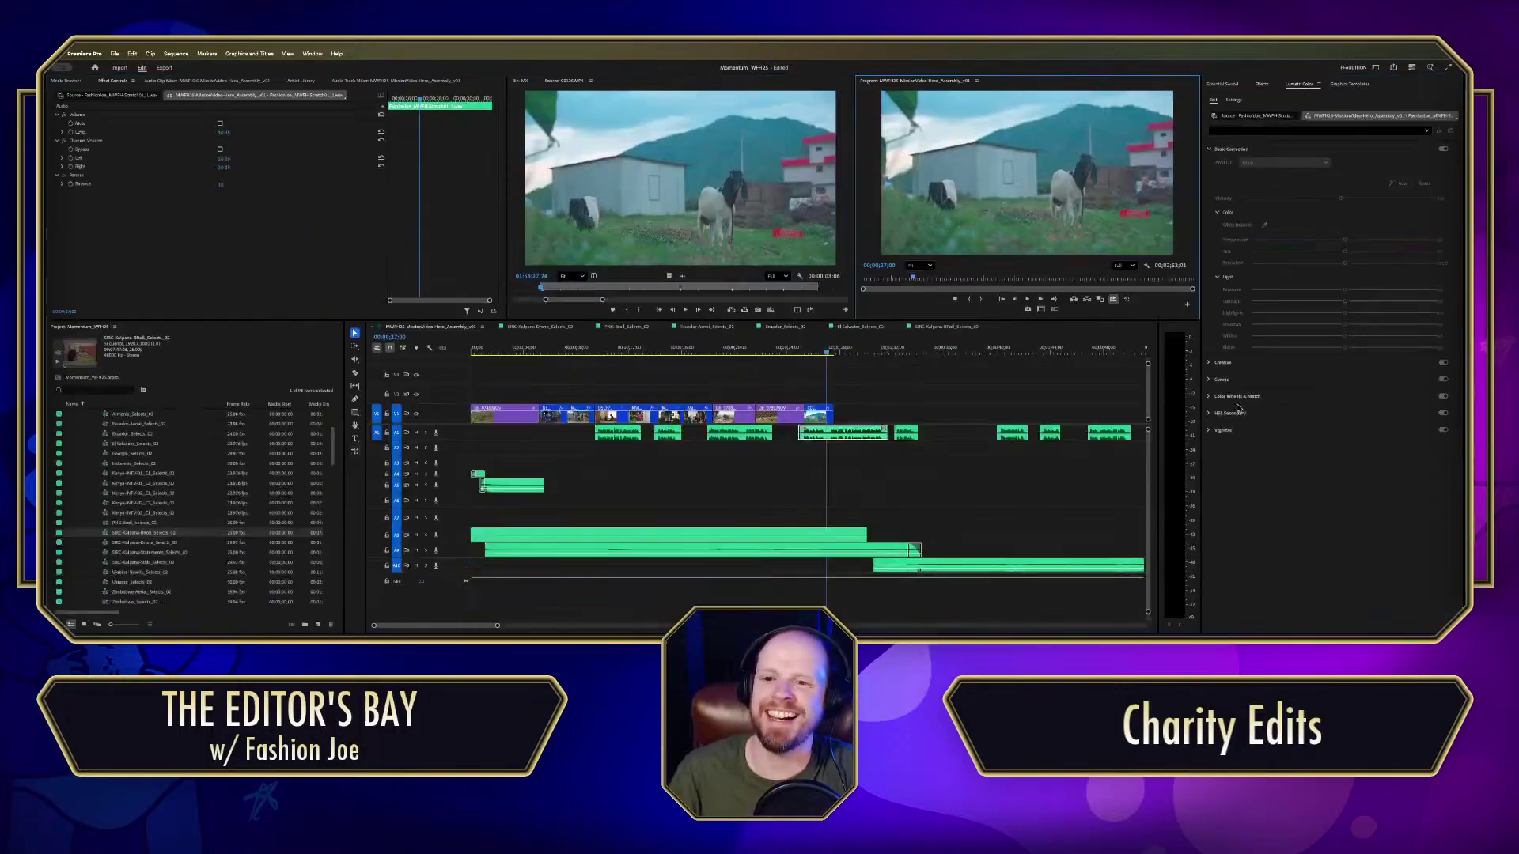
Step: Select the goat clip on the timeline and add Scale keyframes at its first and last frames
{"action": "left_click", "coordinate": [807, 356]}
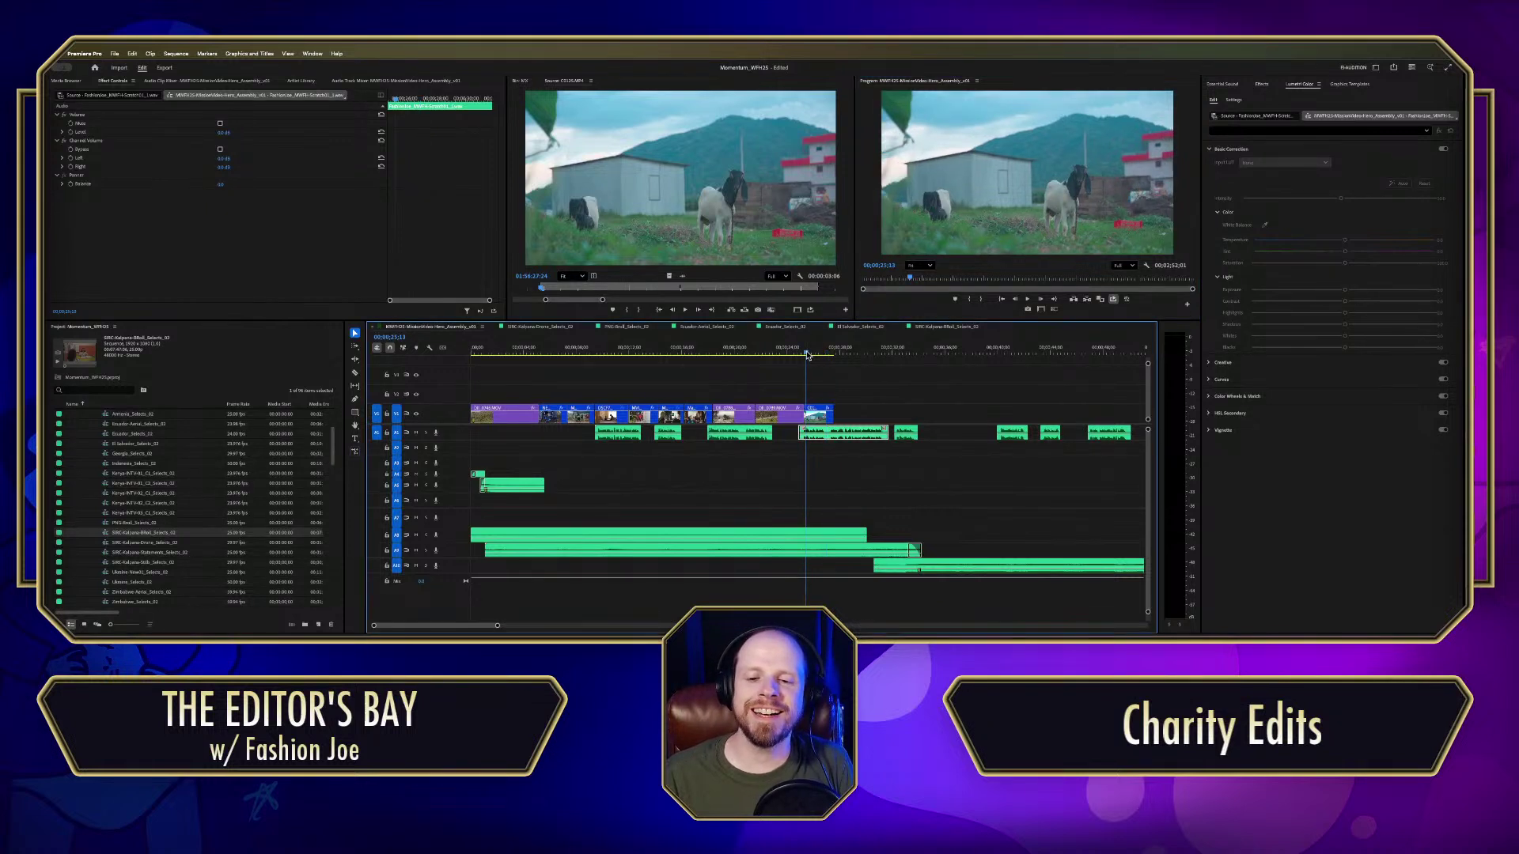
{"action": "left_click", "coordinate": [826, 415]}
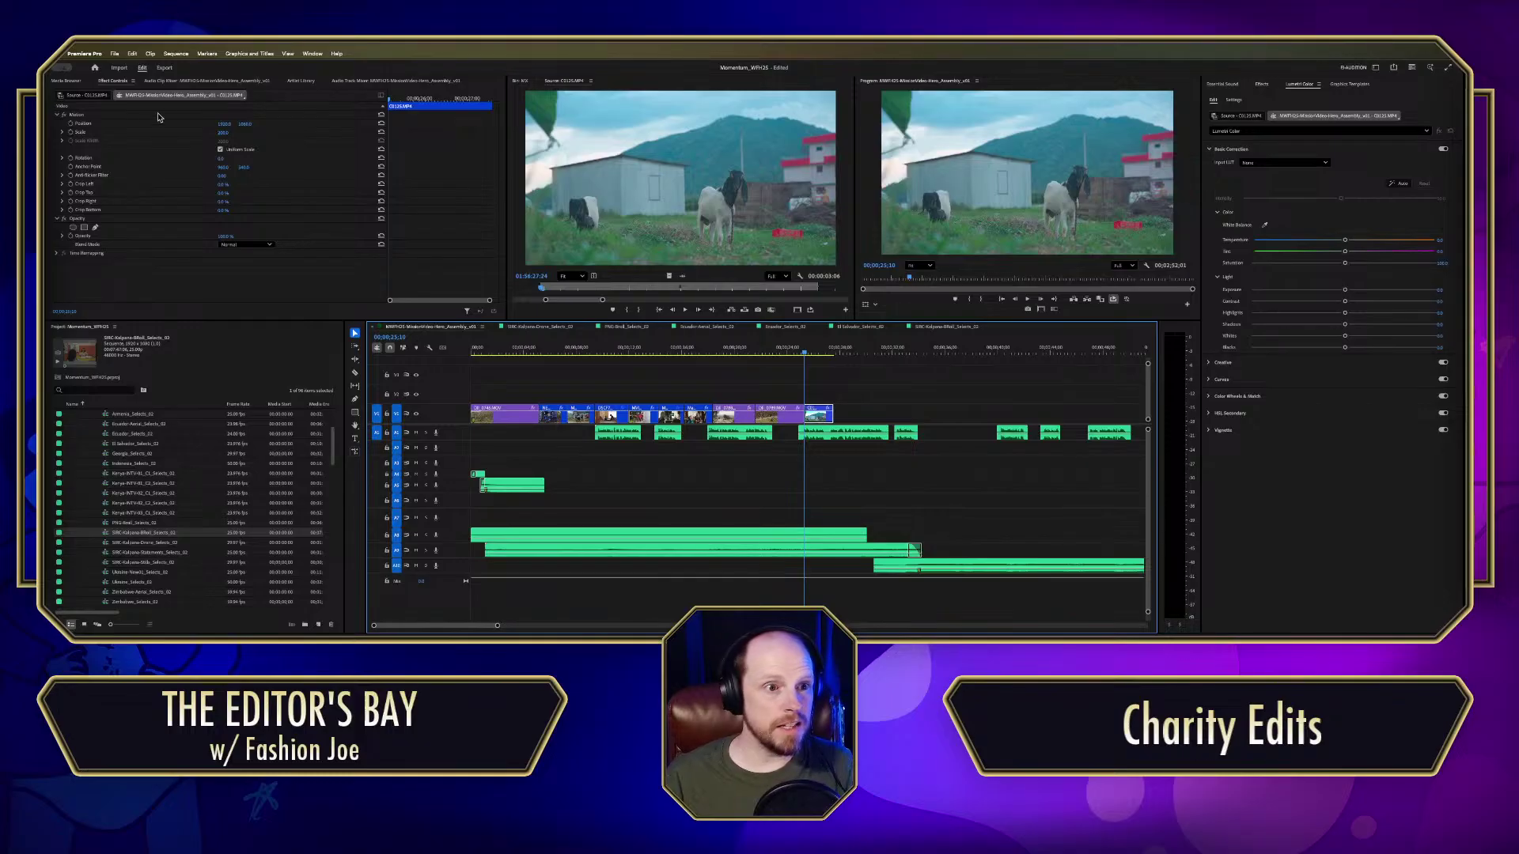
{"action": "left_click", "coordinate": [71, 133]}
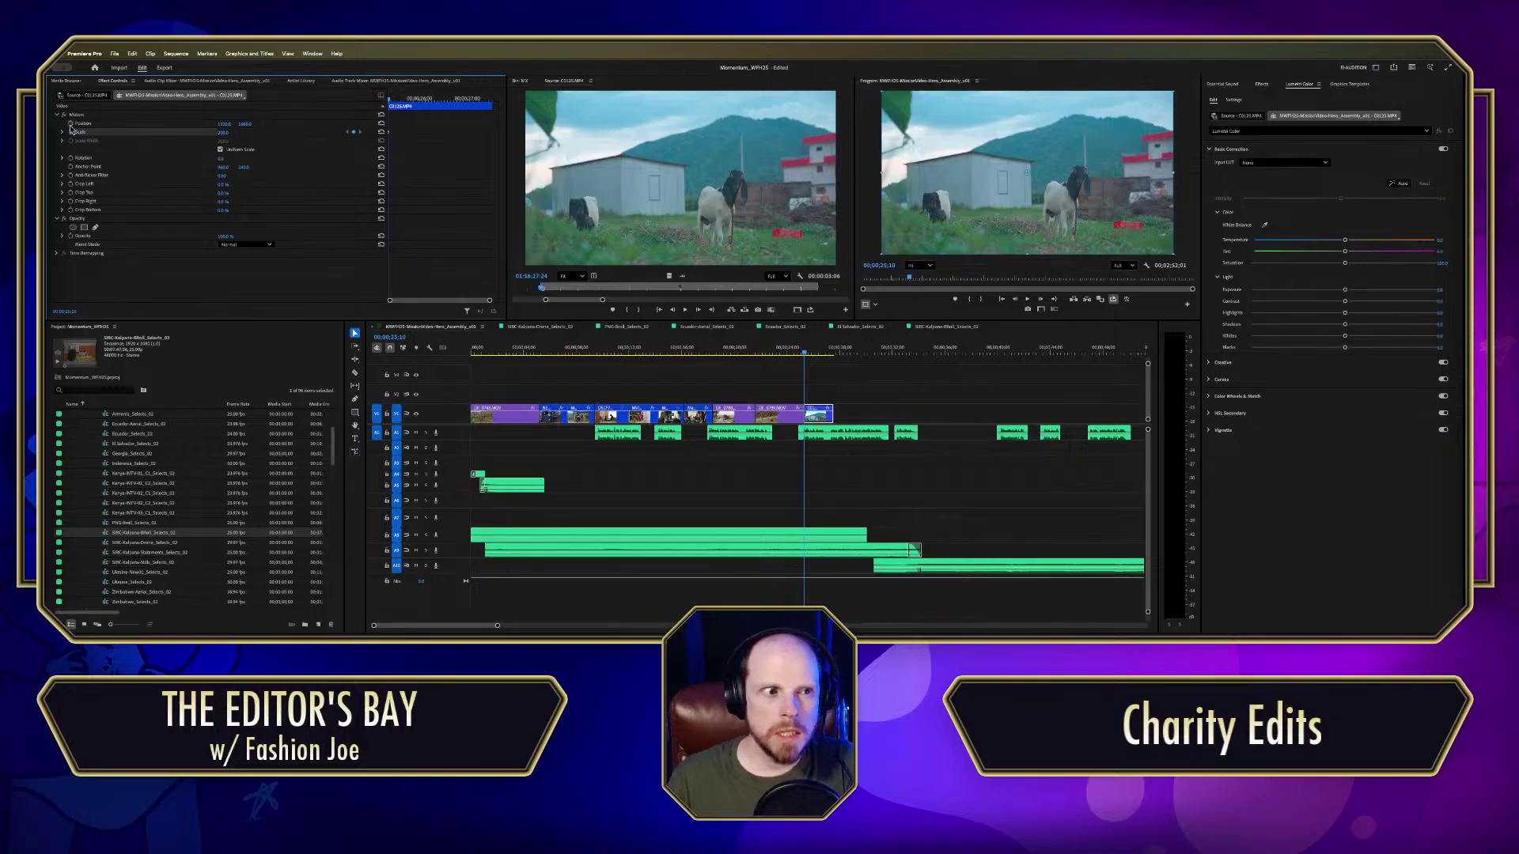
{"action": "left_click", "coordinate": [225, 133]}
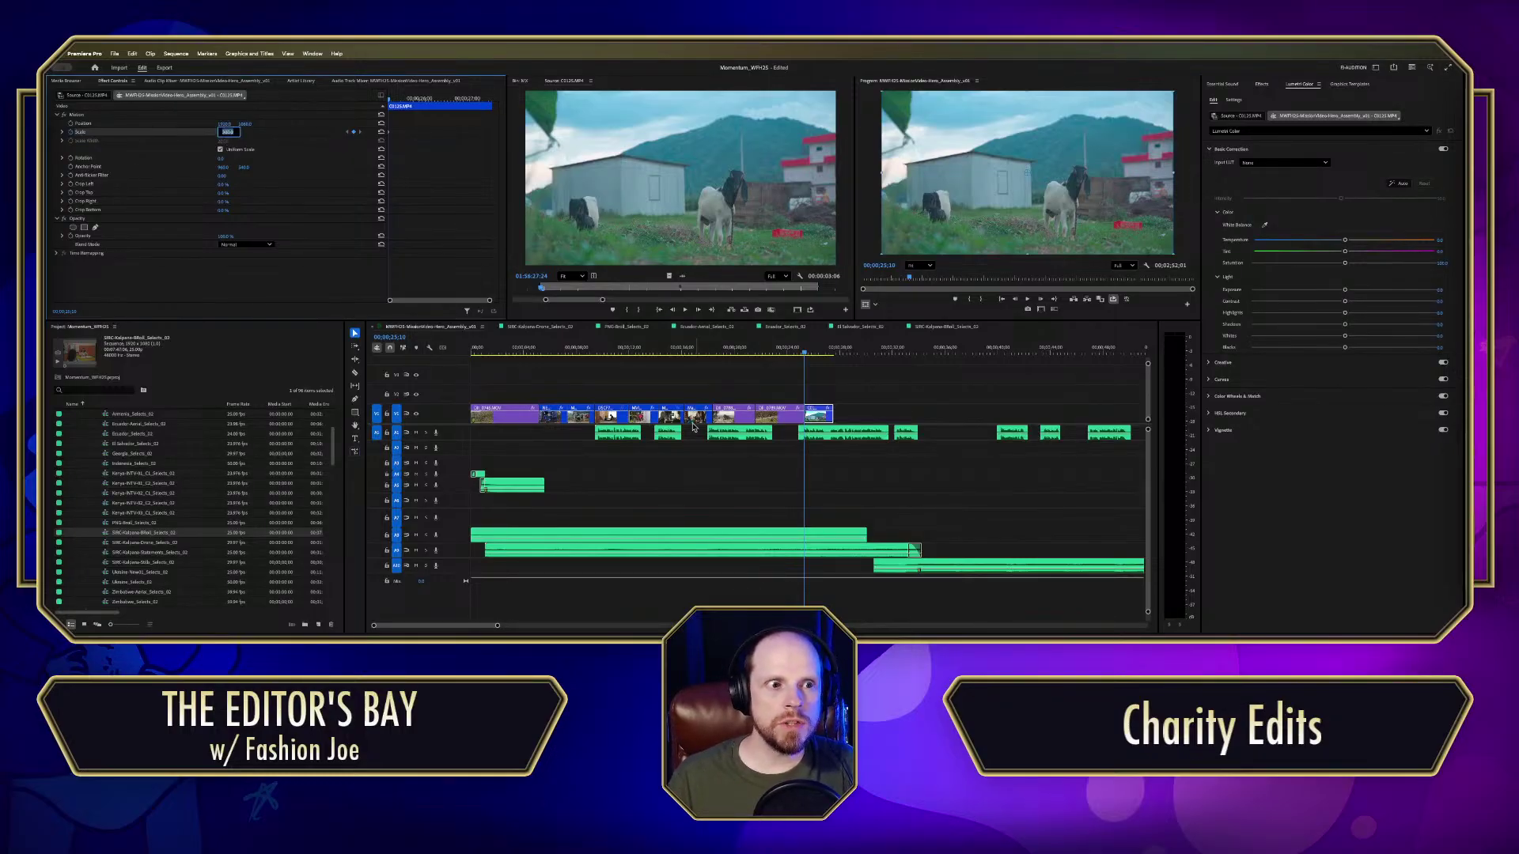
{"action": "left_click_drag", "start_coordinate": [448, 98], "coordinate": [491, 98]}
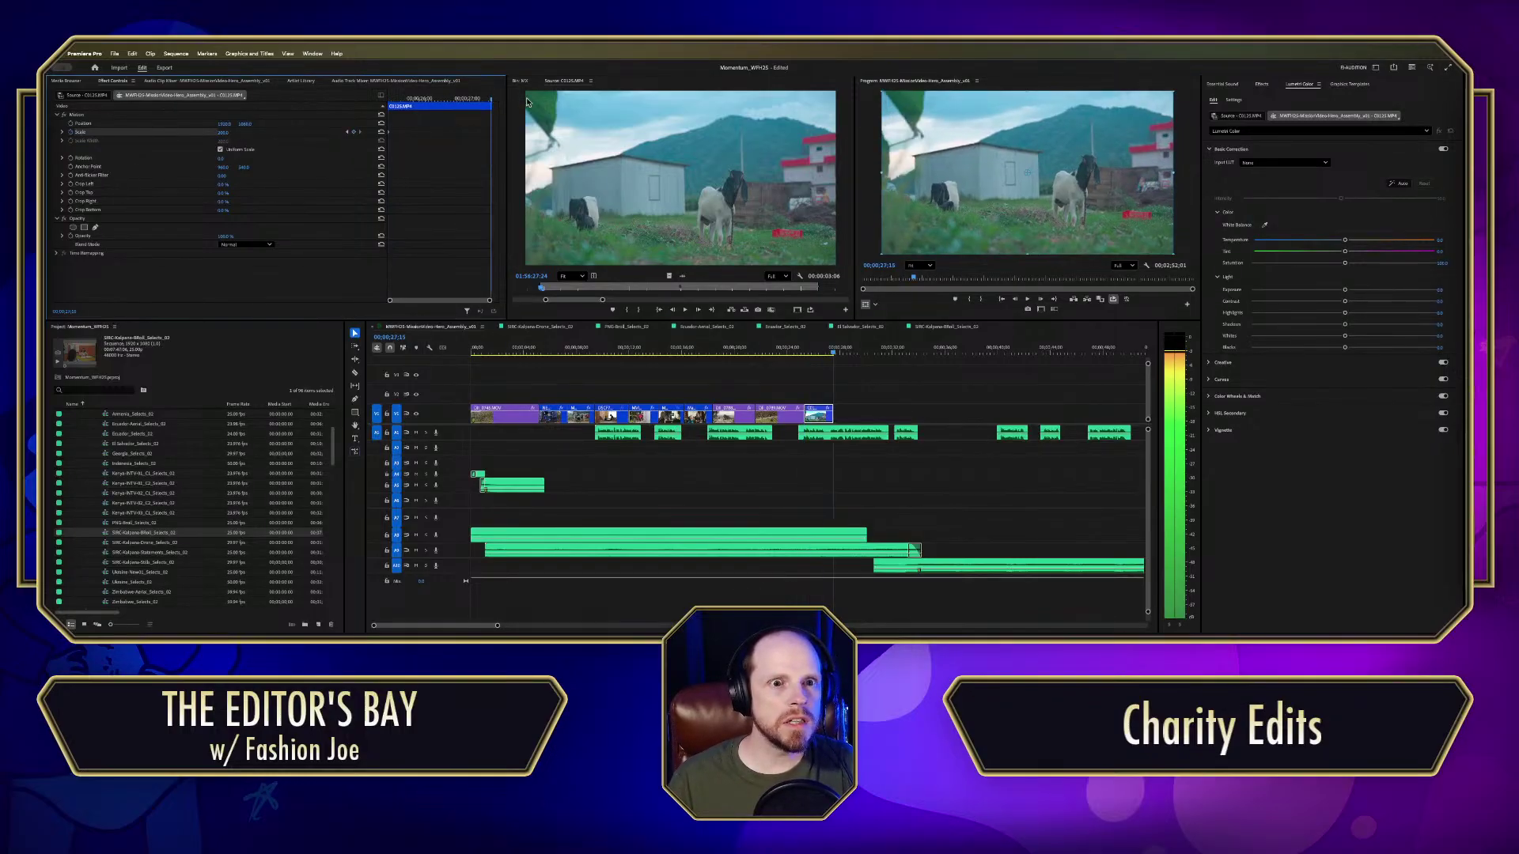
{"action": "left_click", "coordinate": [354, 133]}
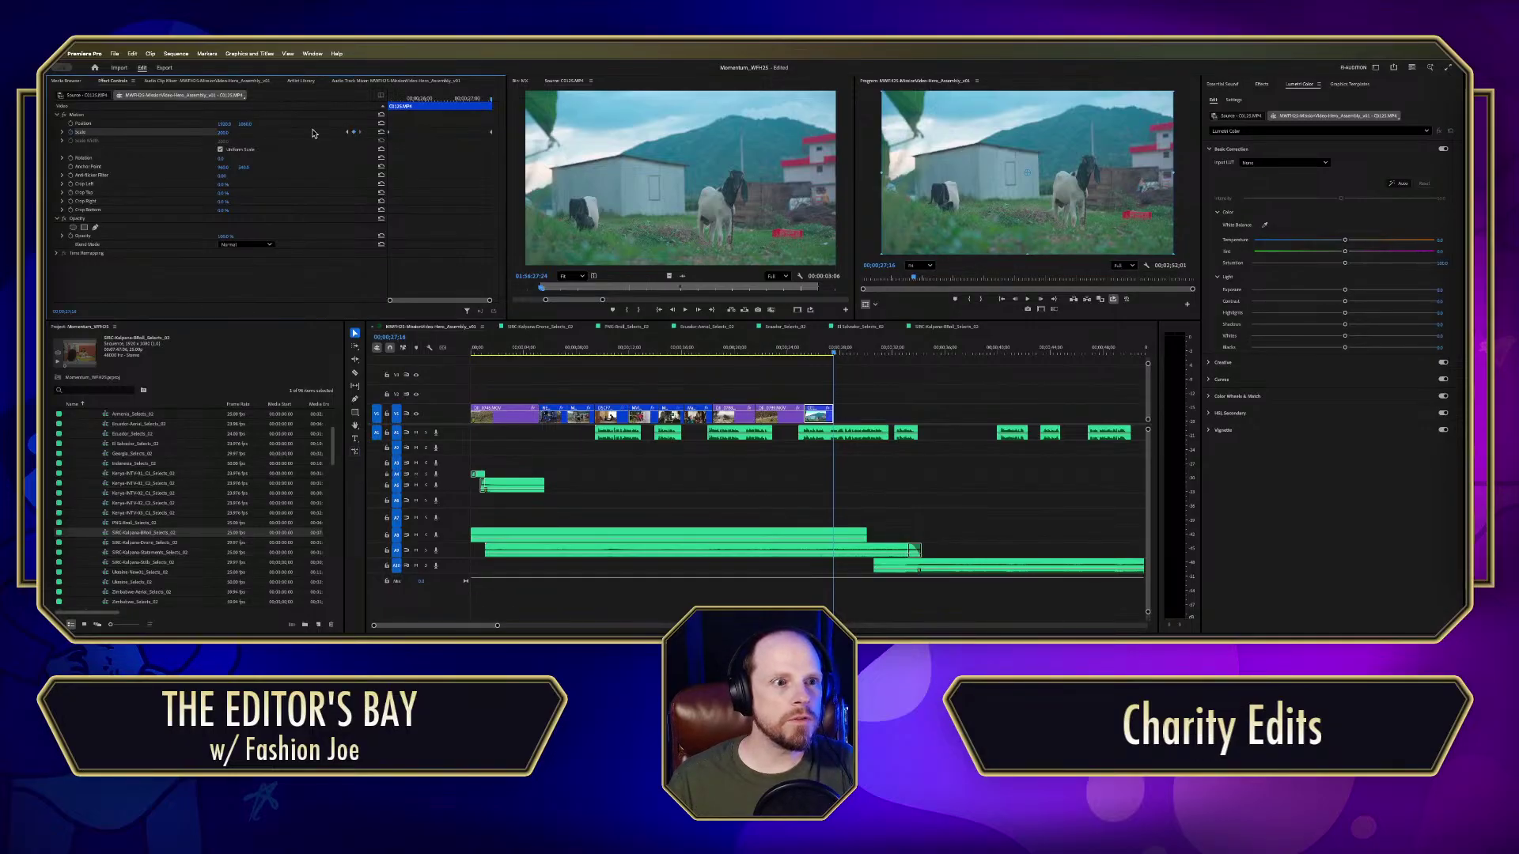
{"action": "left_click", "coordinate": [349, 133]}
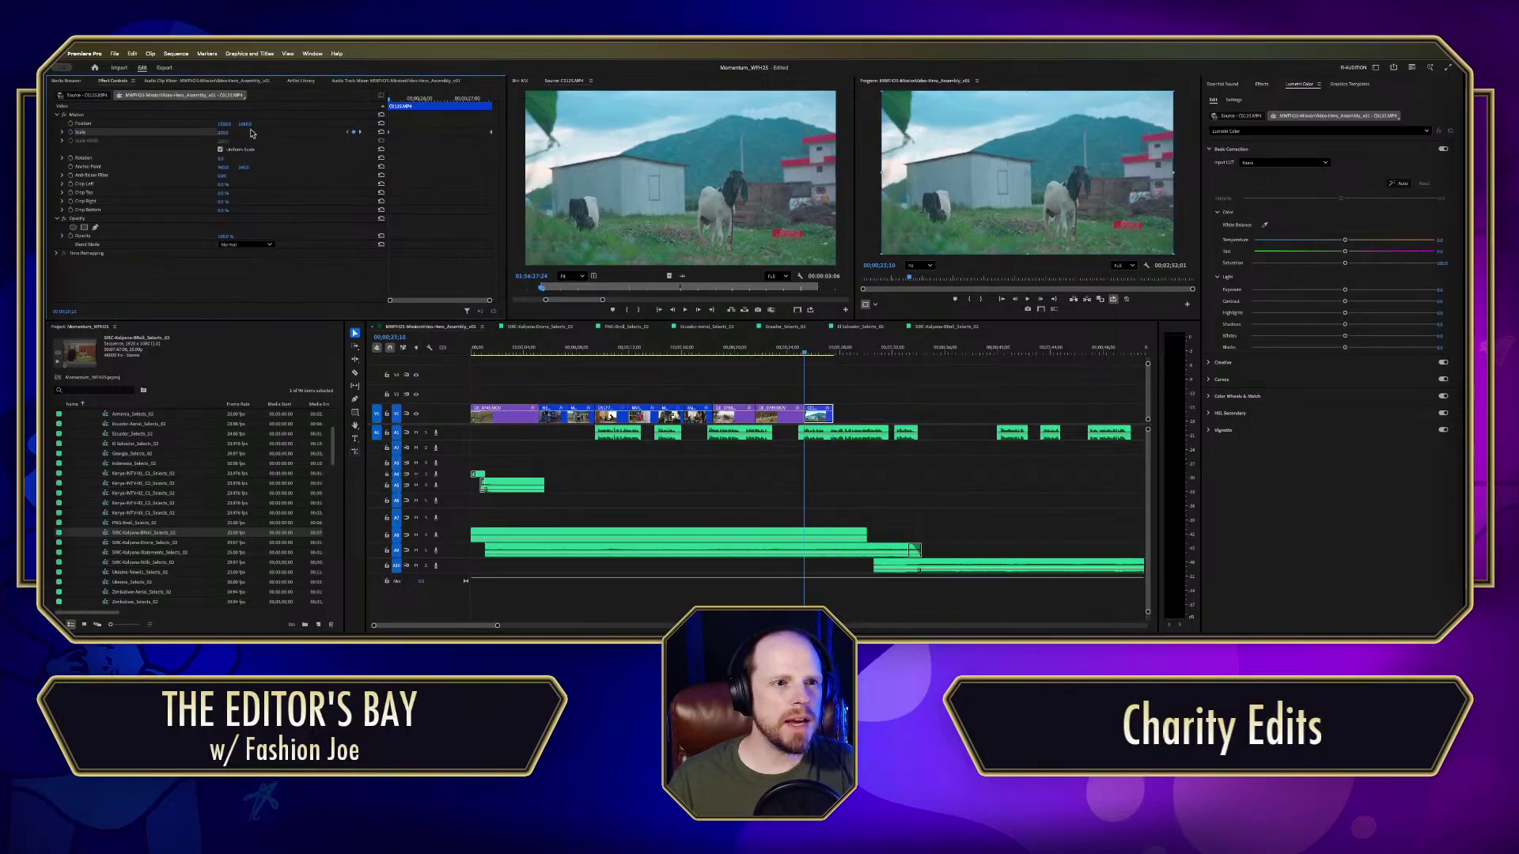
Step: Try scaling the goat clip's first keyframe to 250, shifting its anchor point to reframe the goat, and play the move
{"action": "left_click", "coordinate": [227, 132]}
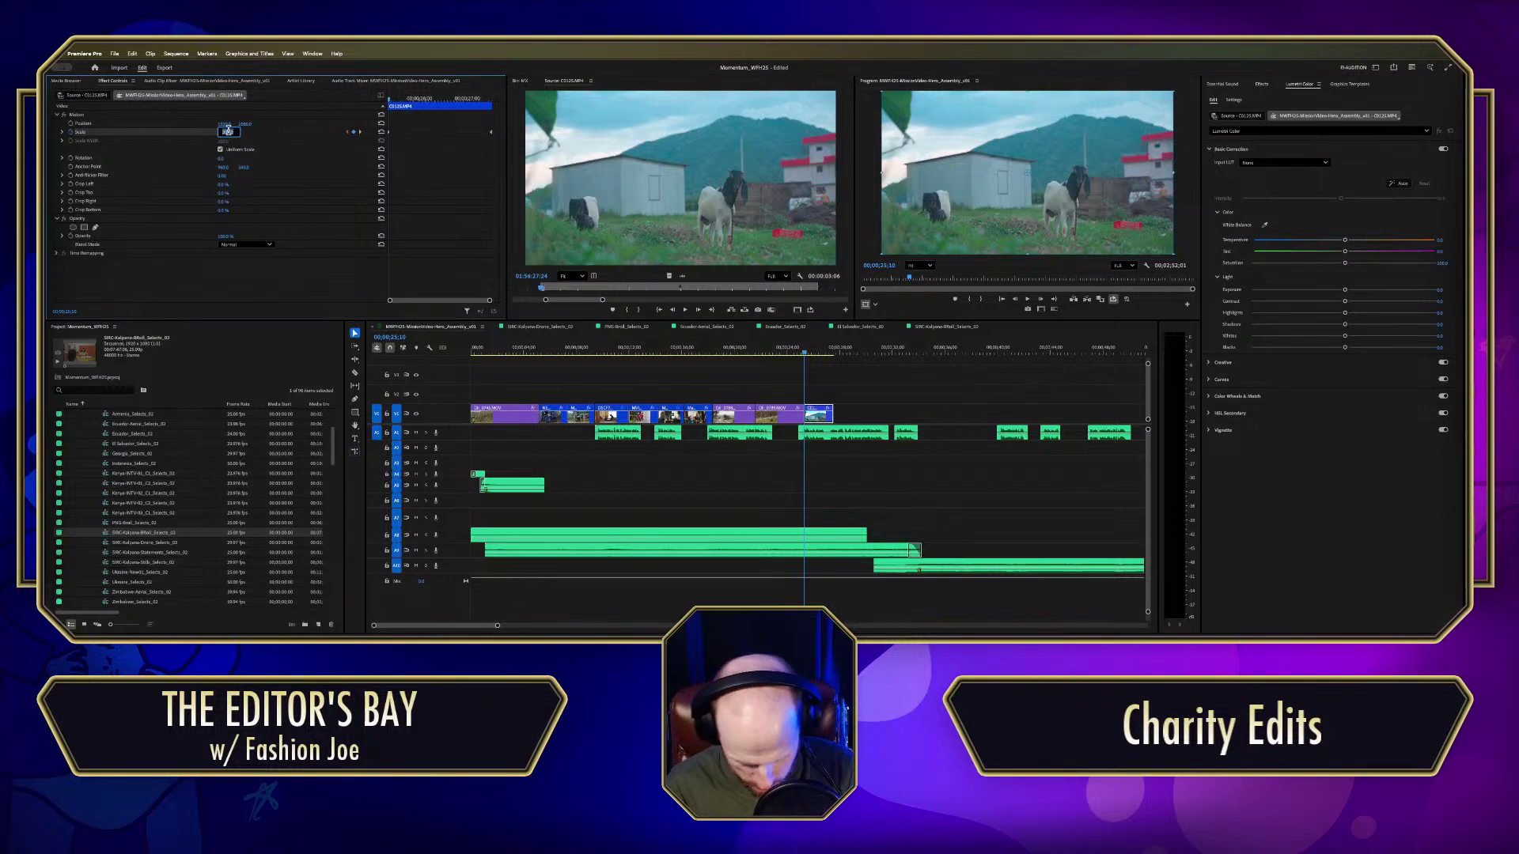
{"action": "type", "text": "250"}
{"action": "key", "text": "Return"}
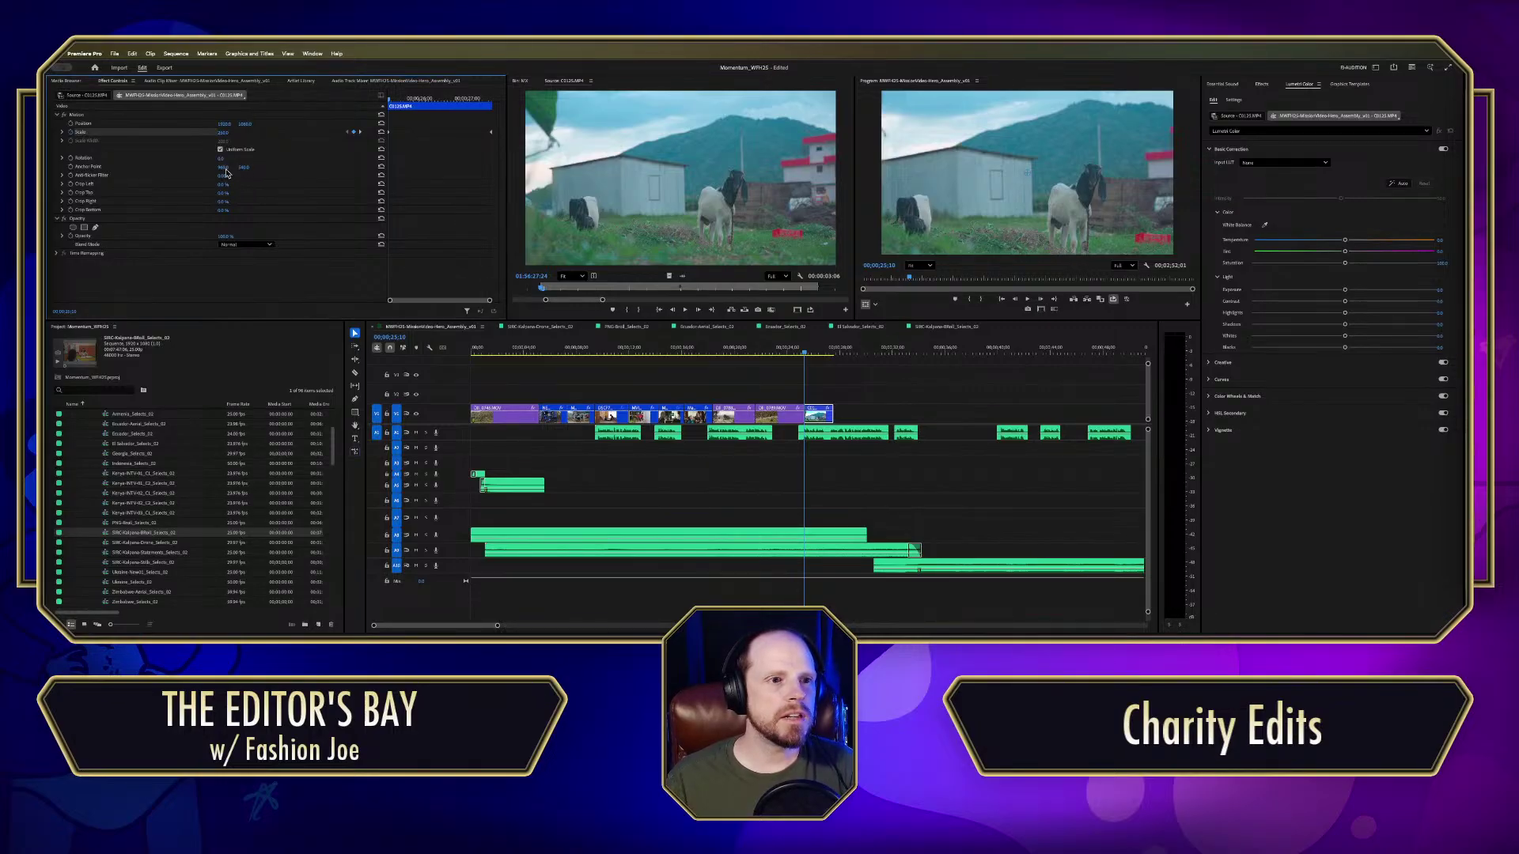
{"action": "mouse_move", "coordinate": [224, 171]}
{"action": "left_mouse_down"}
{"action": "mouse_move", "coordinate": [290, 171]}
{"action": "mouse_move", "coordinate": [203, 161]}
{"action": "mouse_move", "coordinate": [252, 167]}
{"action": "left_mouse_up"}
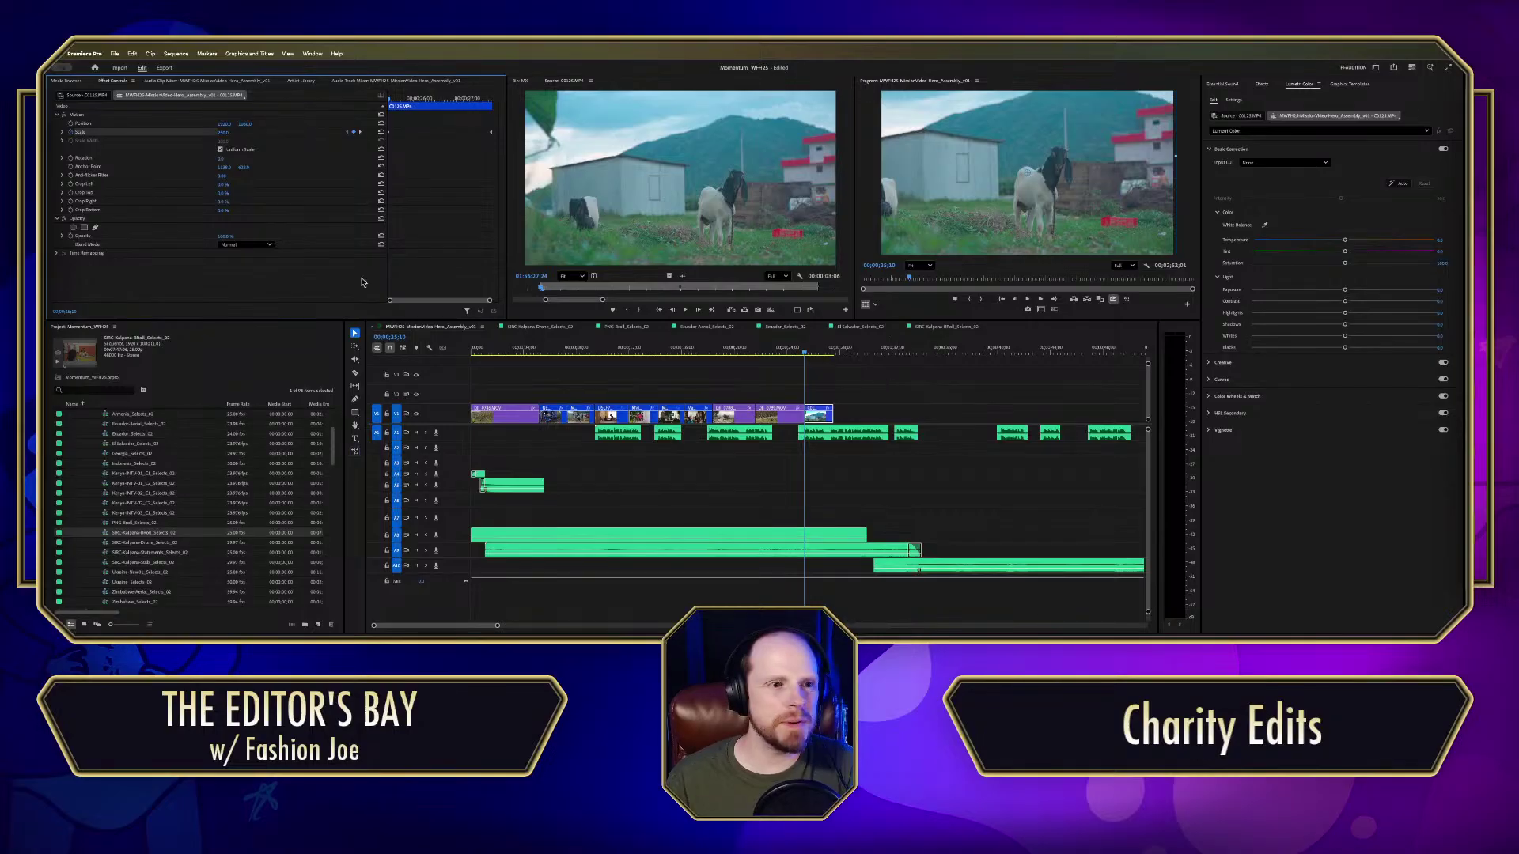
{"action": "key", "text": "space"}
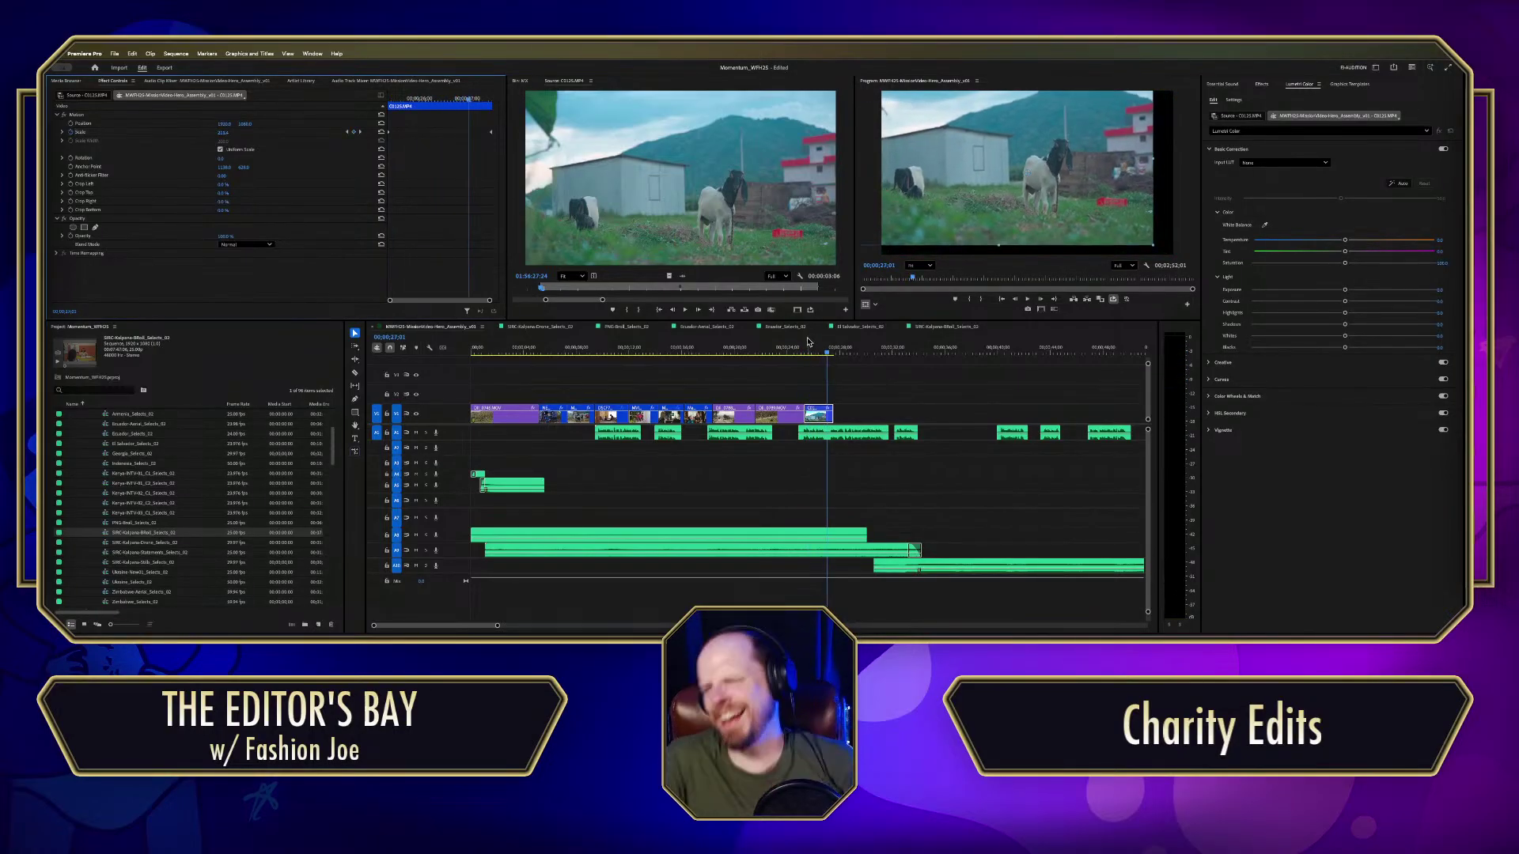
Step: Undo the anchor point and starting scale changes on the goat clip
{"action": "key", "text": "super+z"}
{"action": "key", "text": "super+z"}
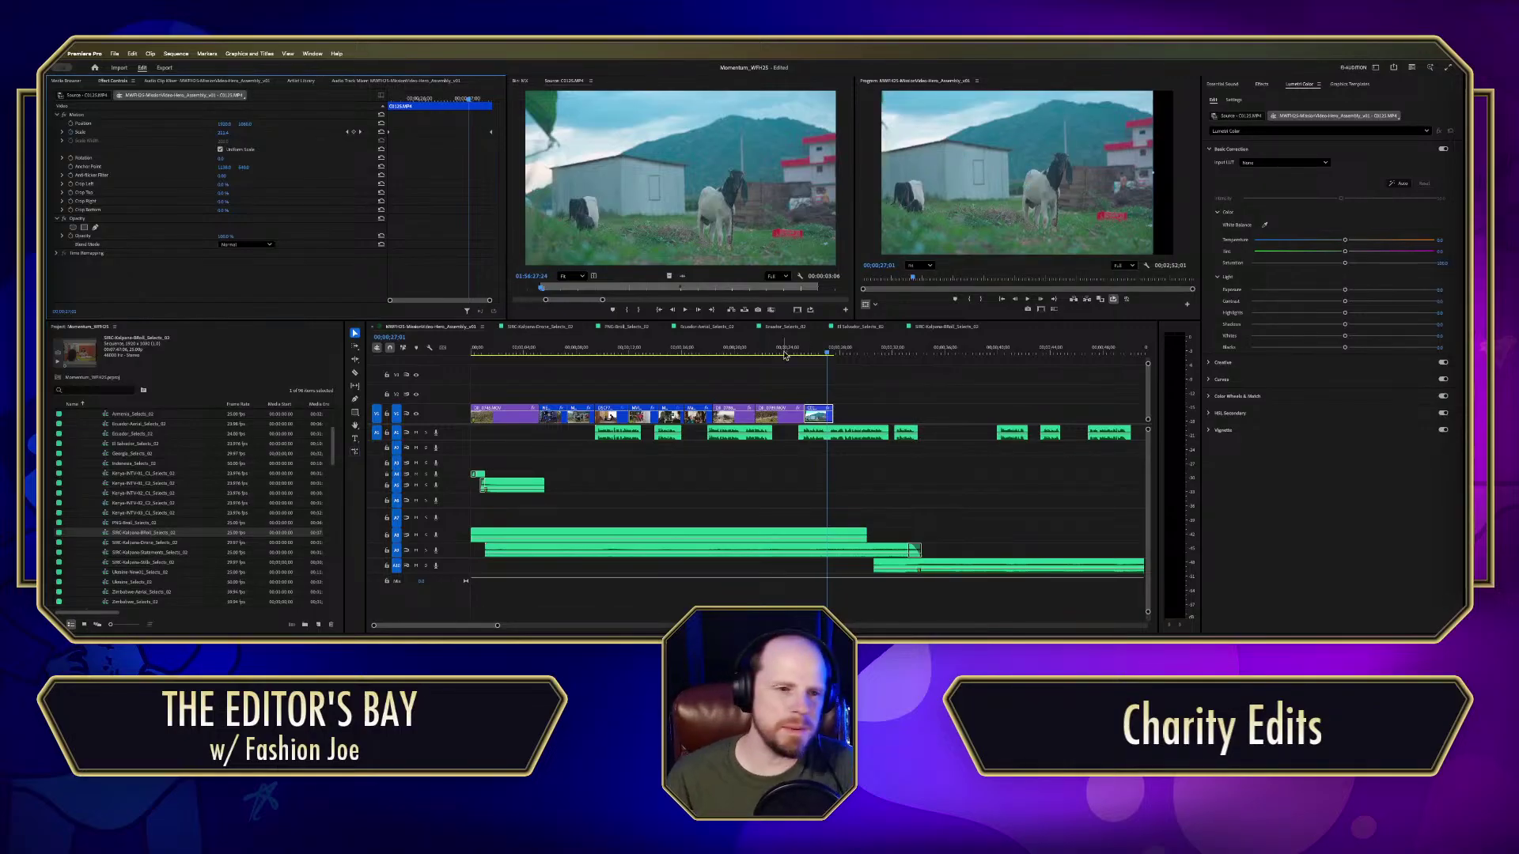
{"action": "key", "text": "super+z"}
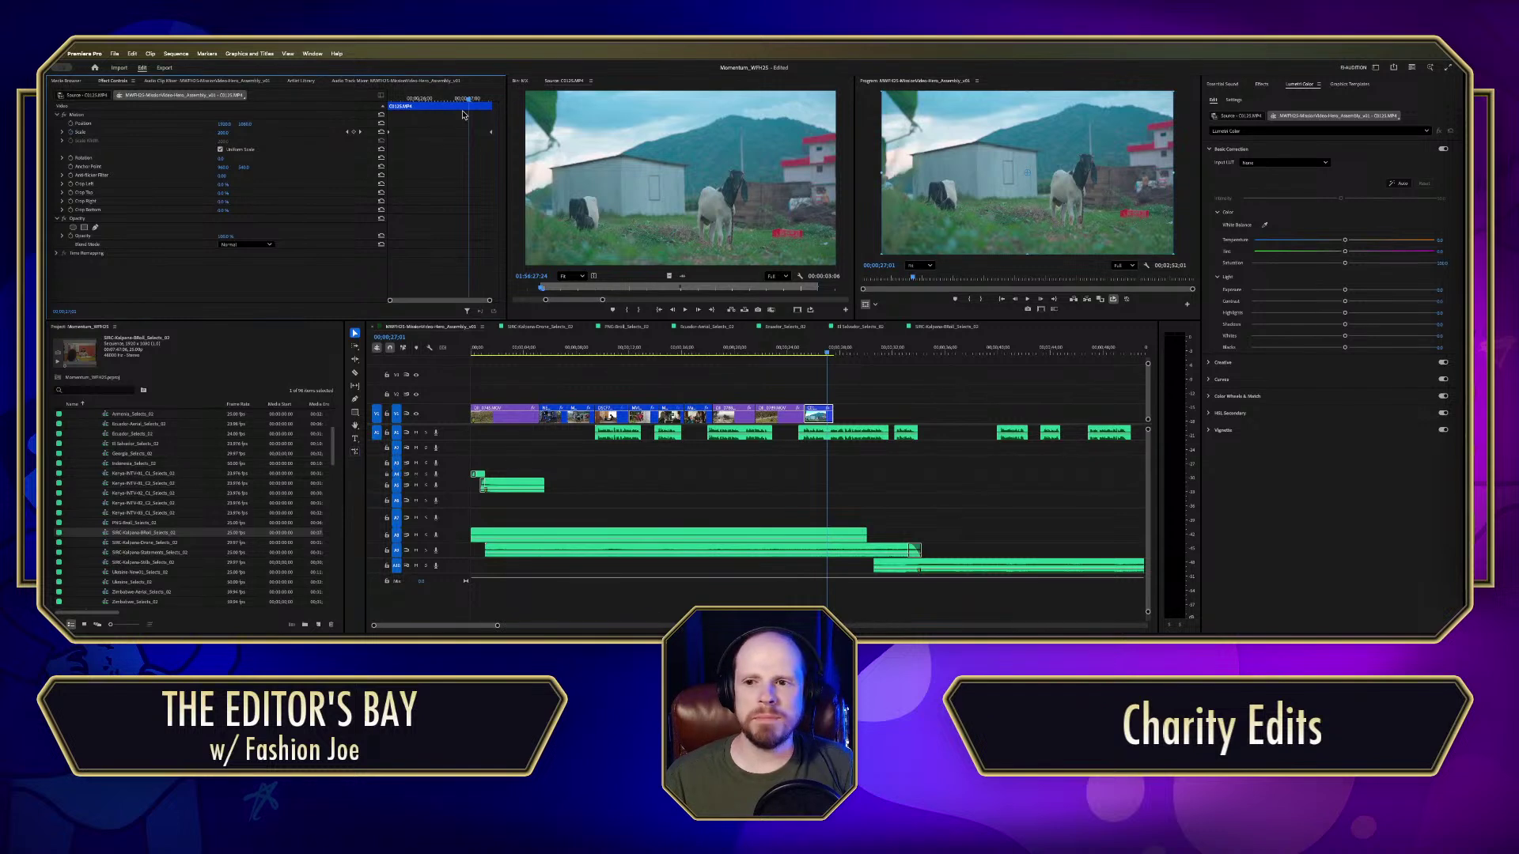
Step: Add Position keyframes at the goat clip's first and last frames, and return to the first keyframe
{"action": "left_click_drag", "start_coordinate": [443, 98], "coordinate": [181, 147]}
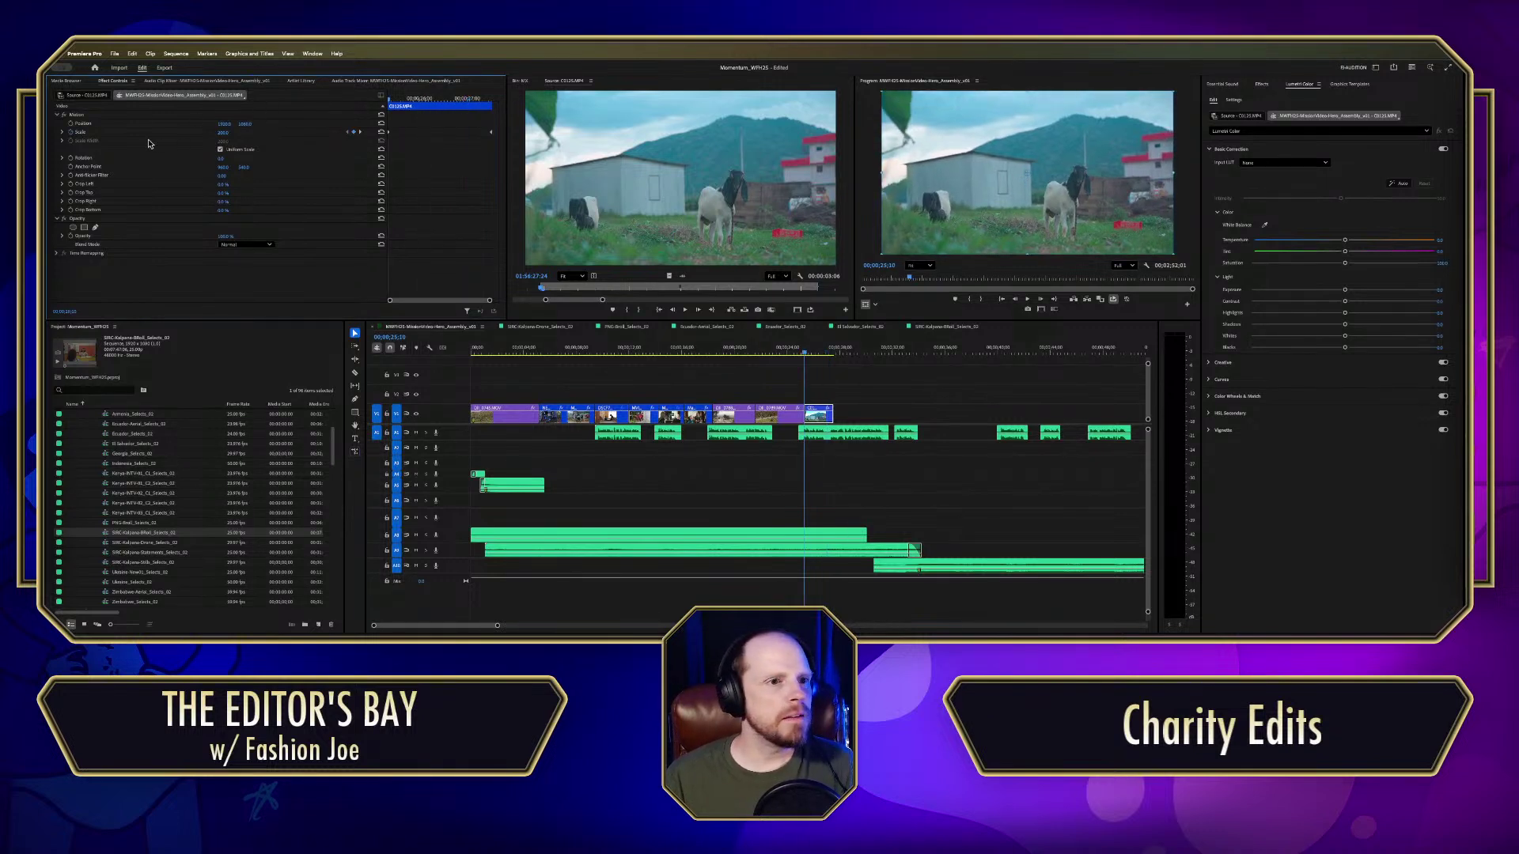
{"action": "left_click", "coordinate": [81, 124]}
{"action": "left_click", "coordinate": [480, 97]}
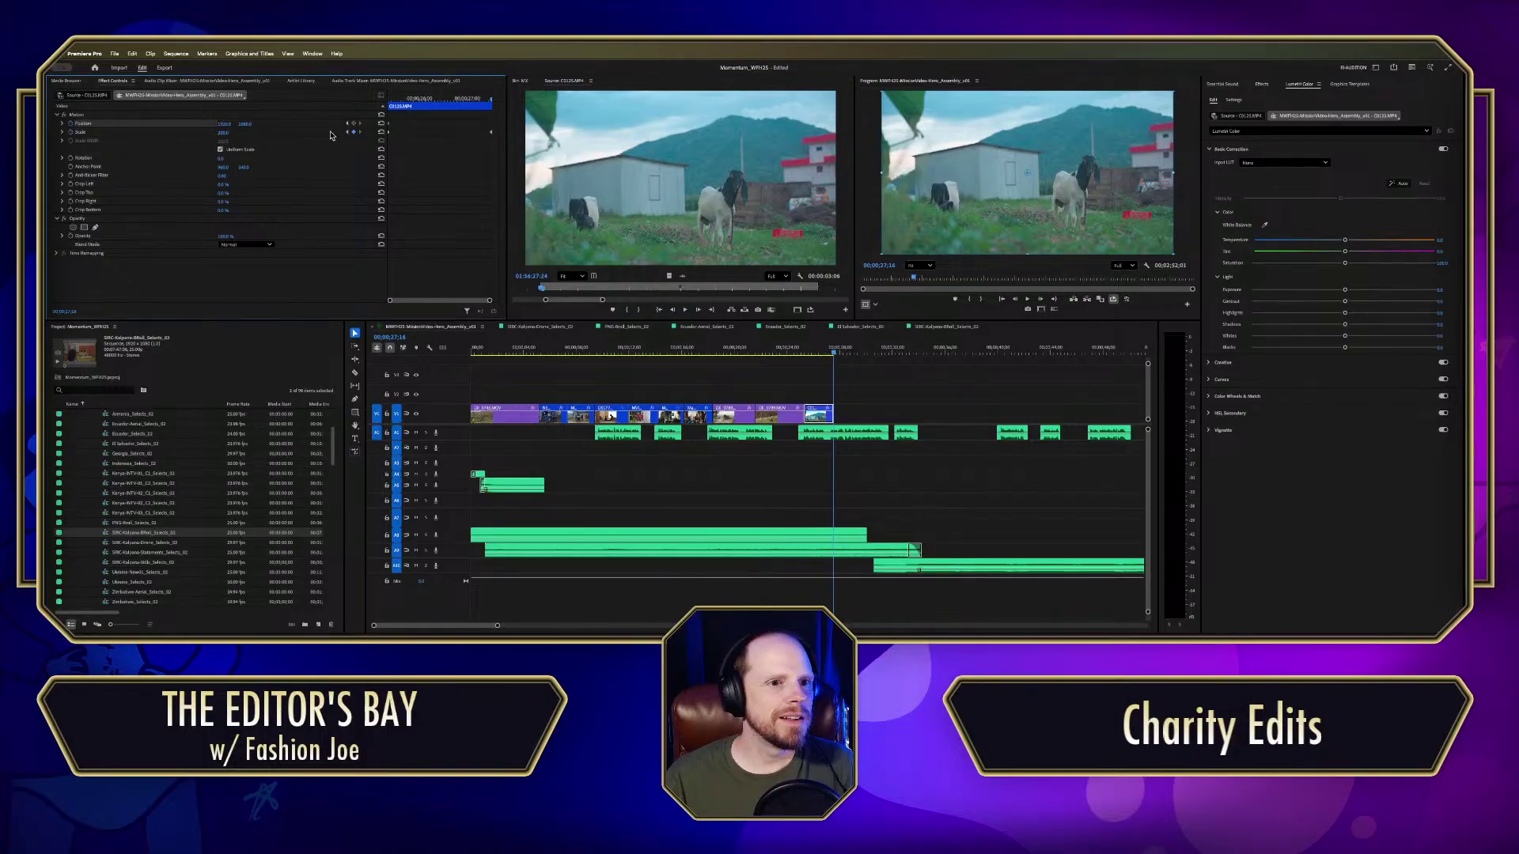
{"action": "left_click", "coordinate": [354, 124]}
{"action": "left_click", "coordinate": [388, 105]}
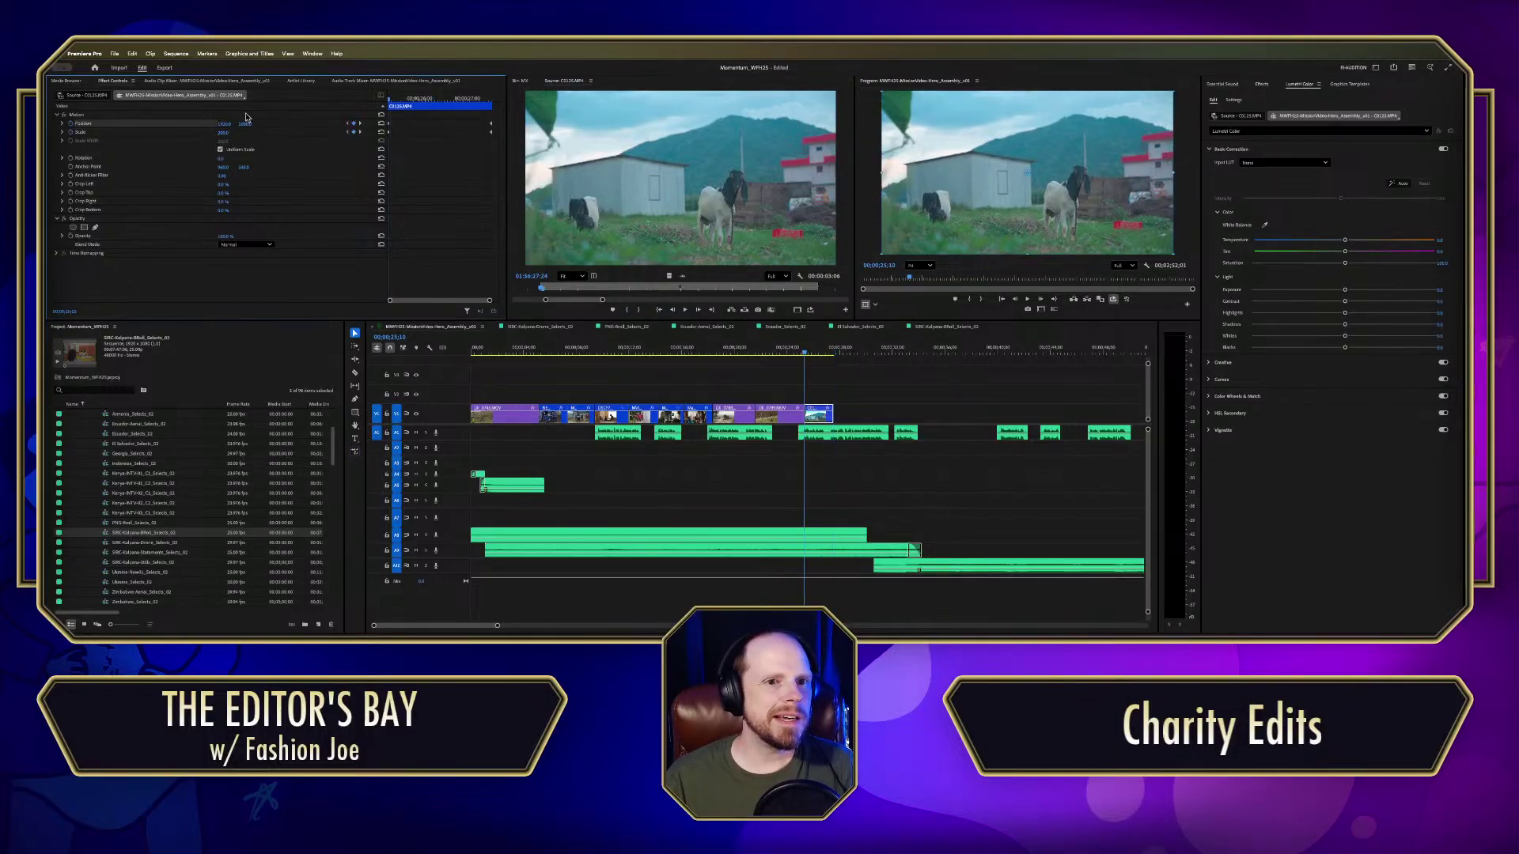
{"action": "left_click", "coordinate": [360, 124]}
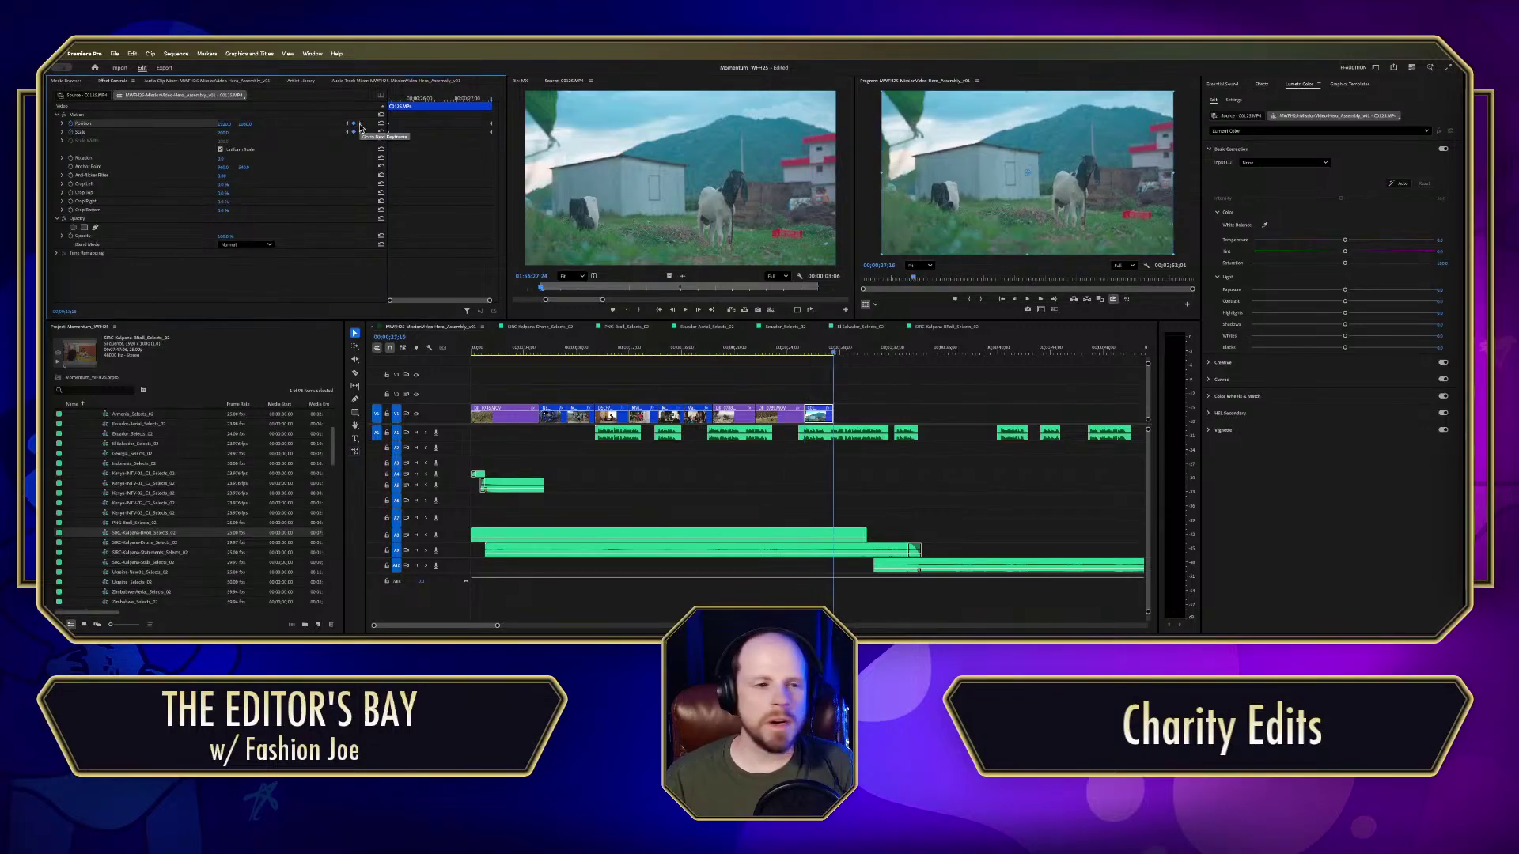
{"action": "left_click", "coordinate": [347, 124]}
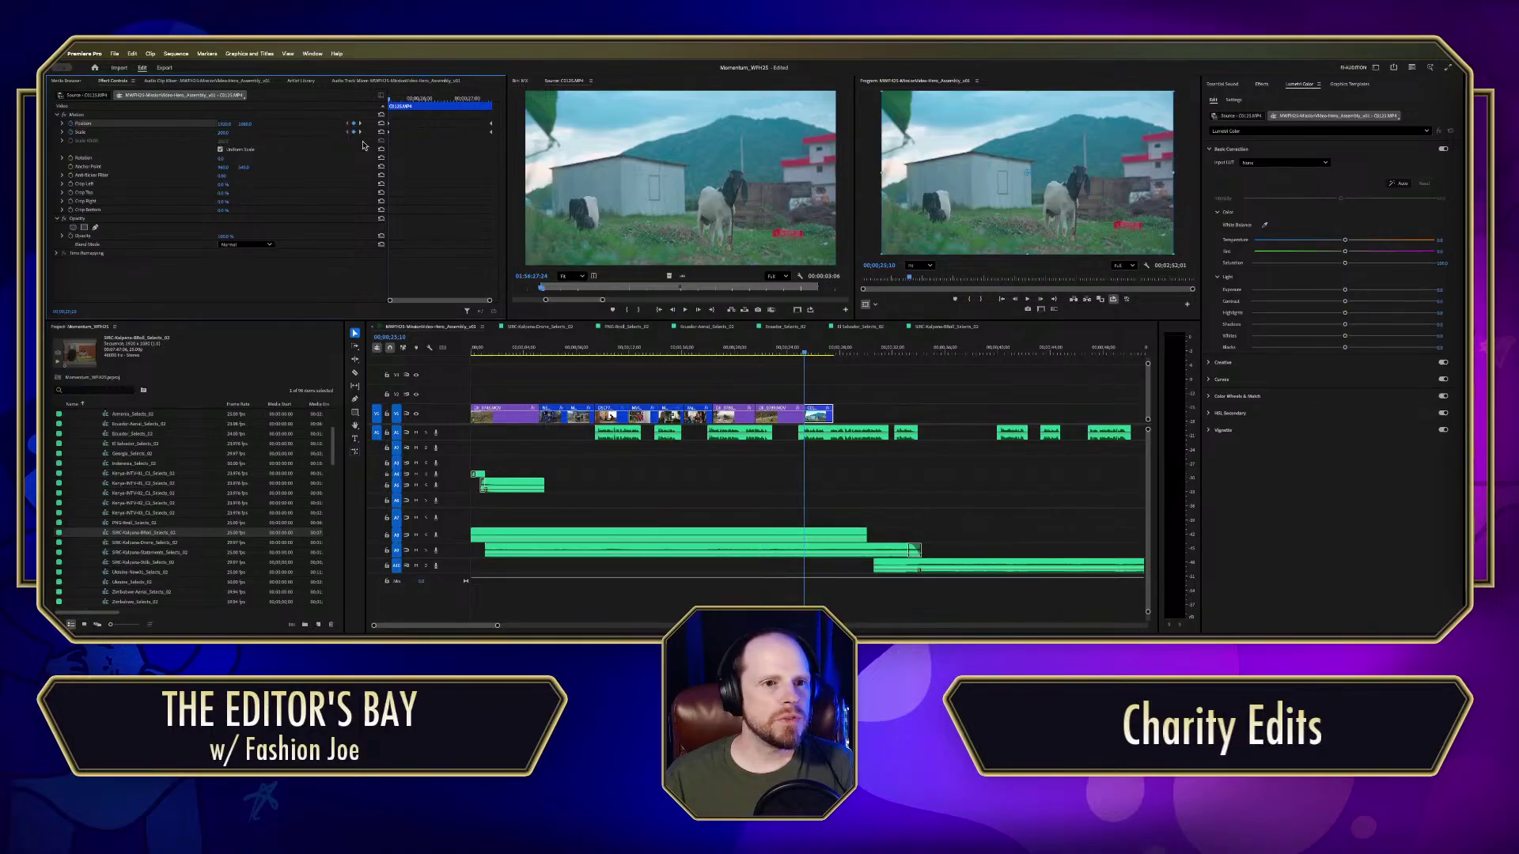
Step: Set the goat clip's starting Scale keyframe to 250, shift its starting position to bring the goat nearer the frame's center, and play the move
{"action": "left_click", "coordinate": [227, 133]}
{"action": "type", "text": "250"}
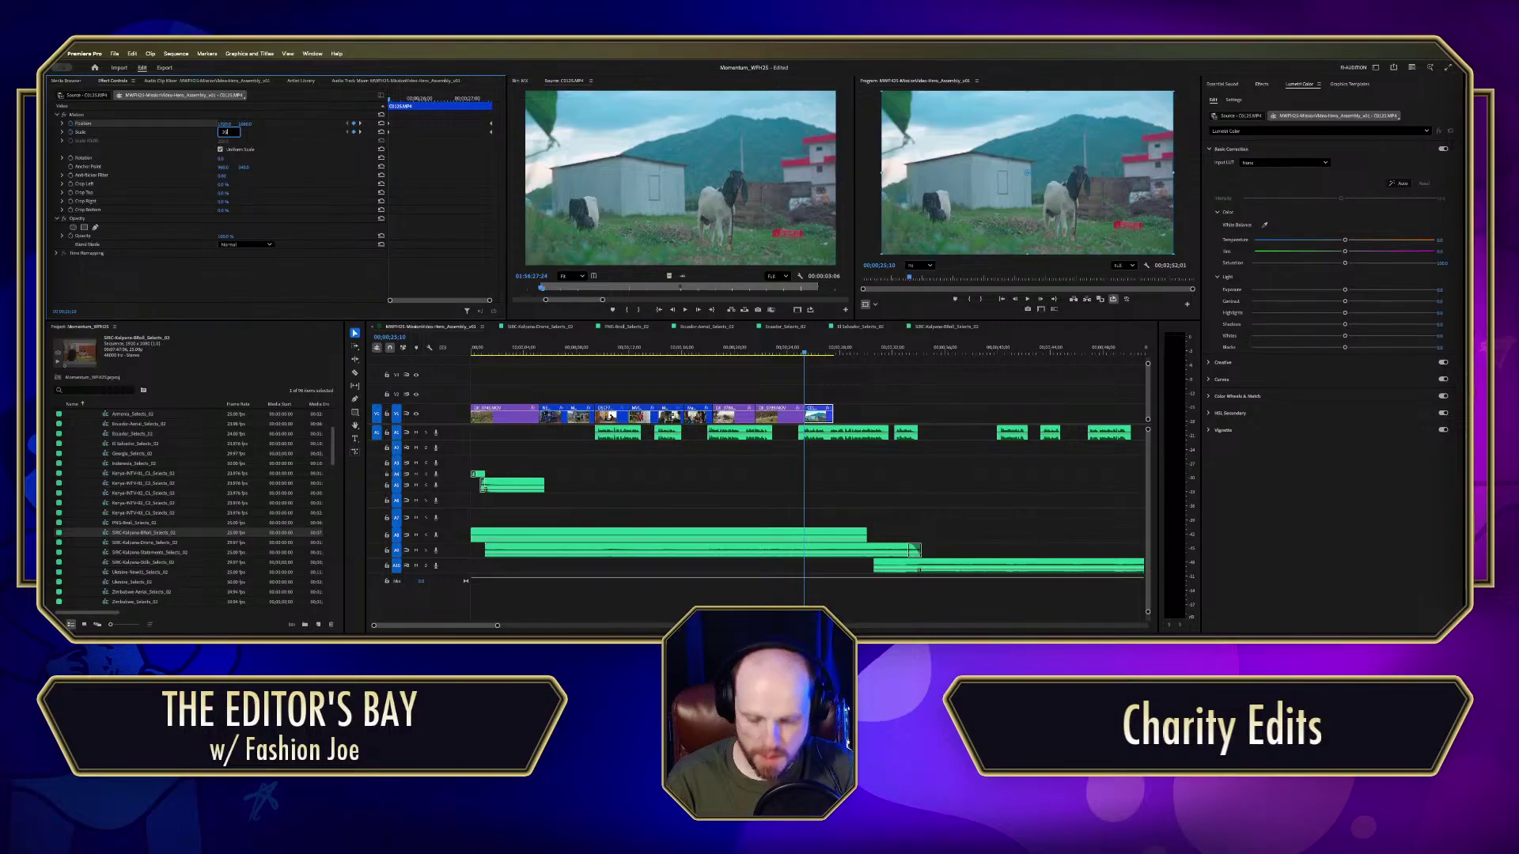
{"action": "key", "text": "Return"}
{"action": "left_click_drag", "start_coordinate": [245, 124], "coordinate": [195, 125]}
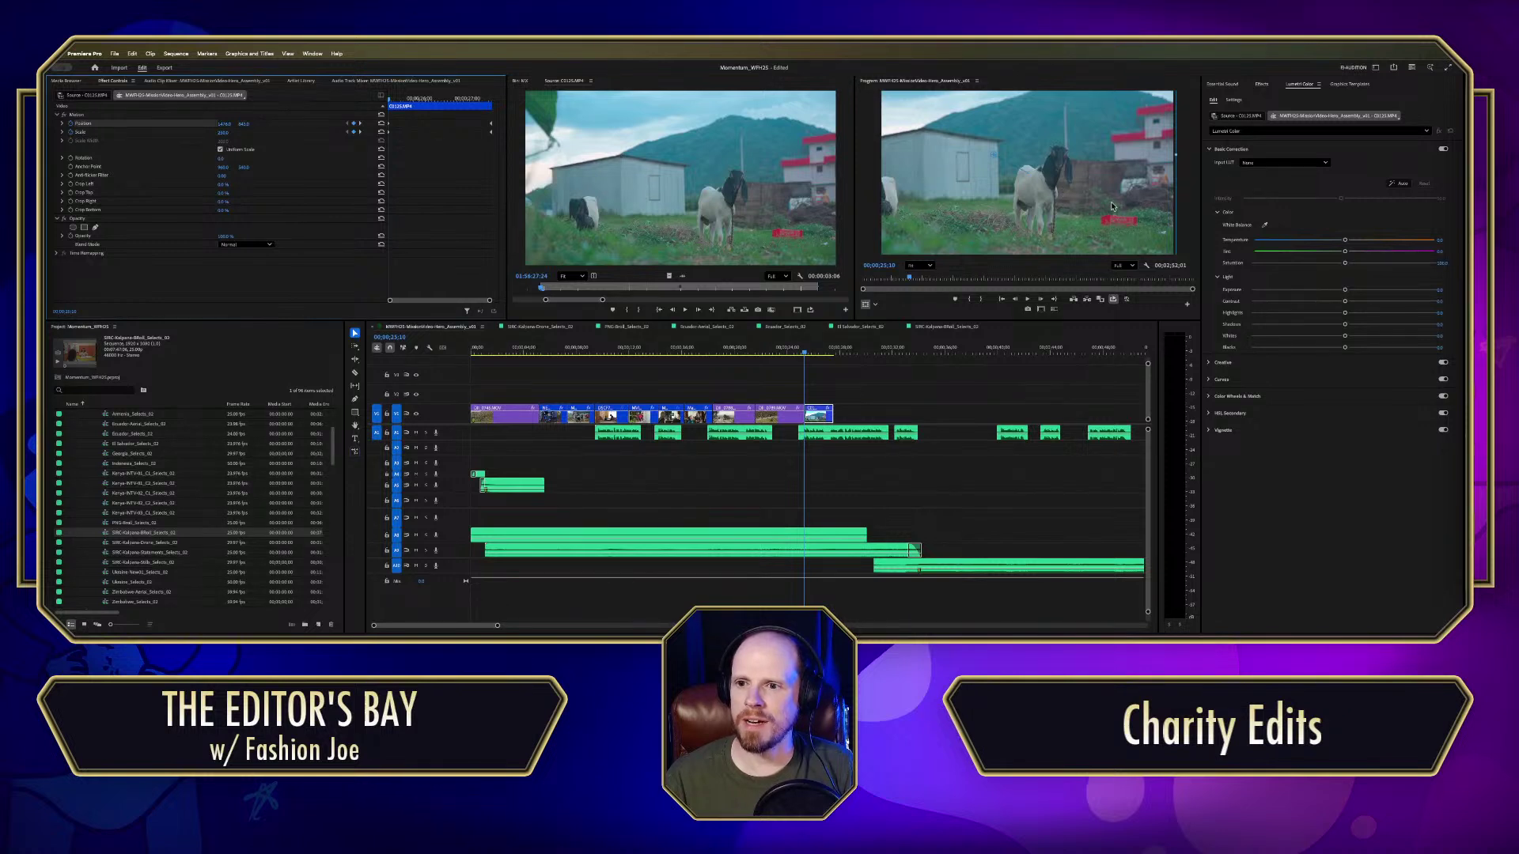
{"action": "key", "text": "space"}
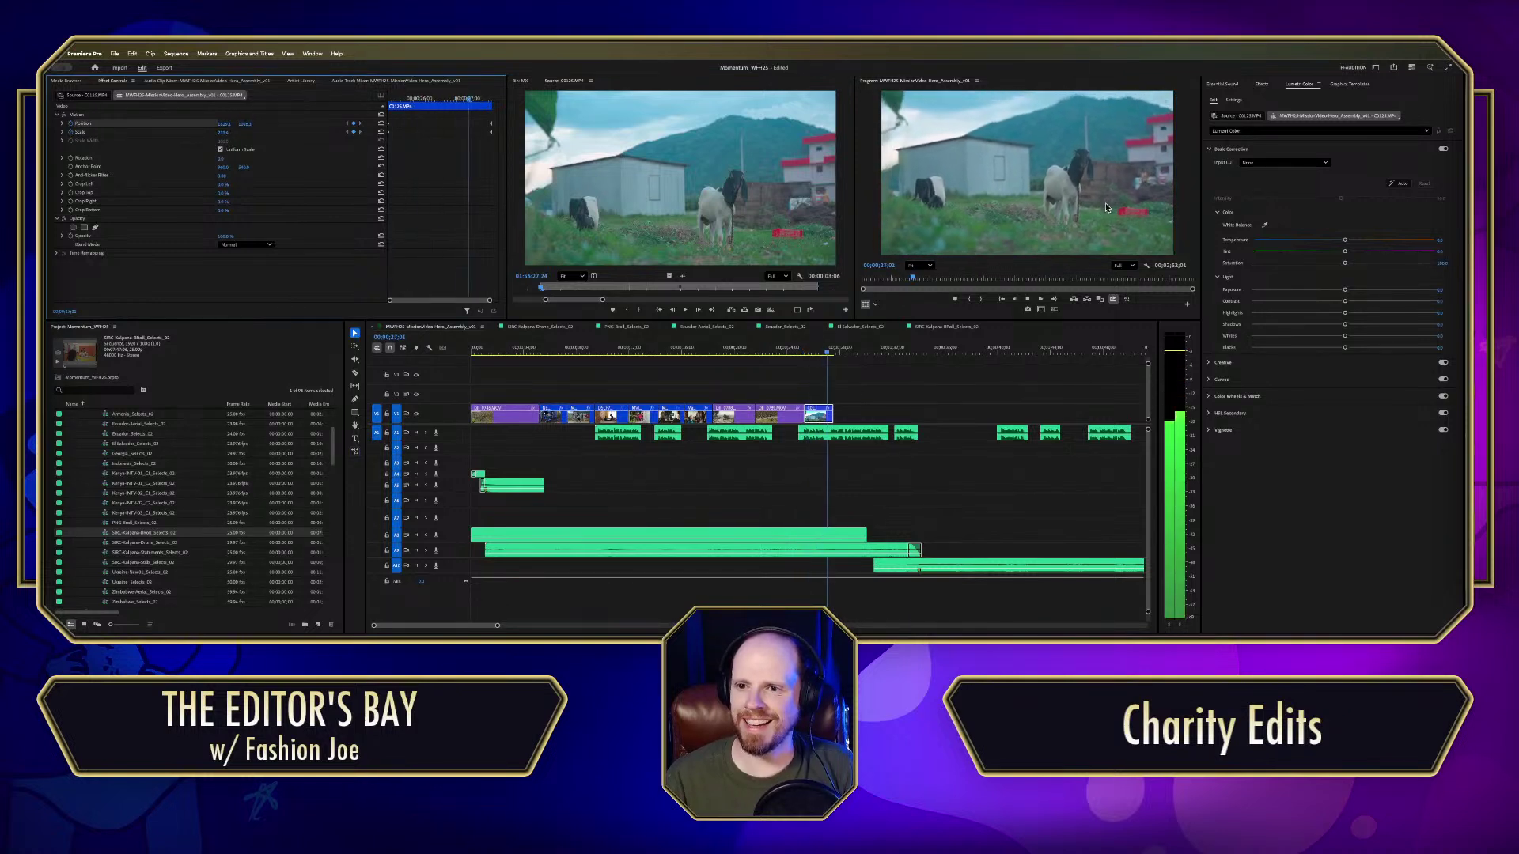
{"action": "left_click", "coordinate": [843, 432]}
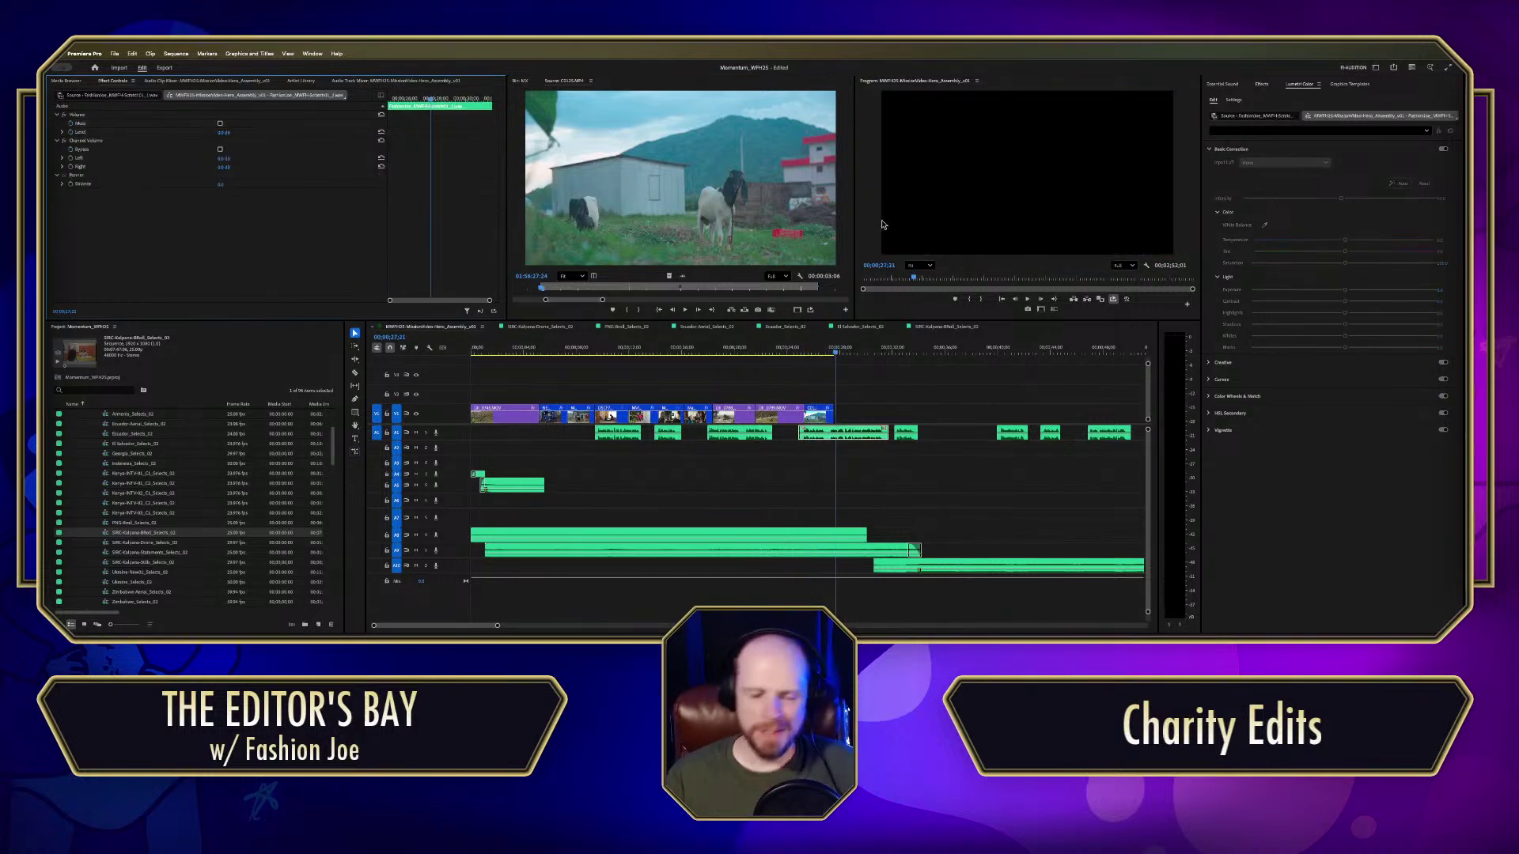
Step: Reselect the goat clip and lower the Scale value of its first keyframe
{"action": "left_click", "coordinate": [815, 350]}
{"action": "left_click", "coordinate": [823, 419]}
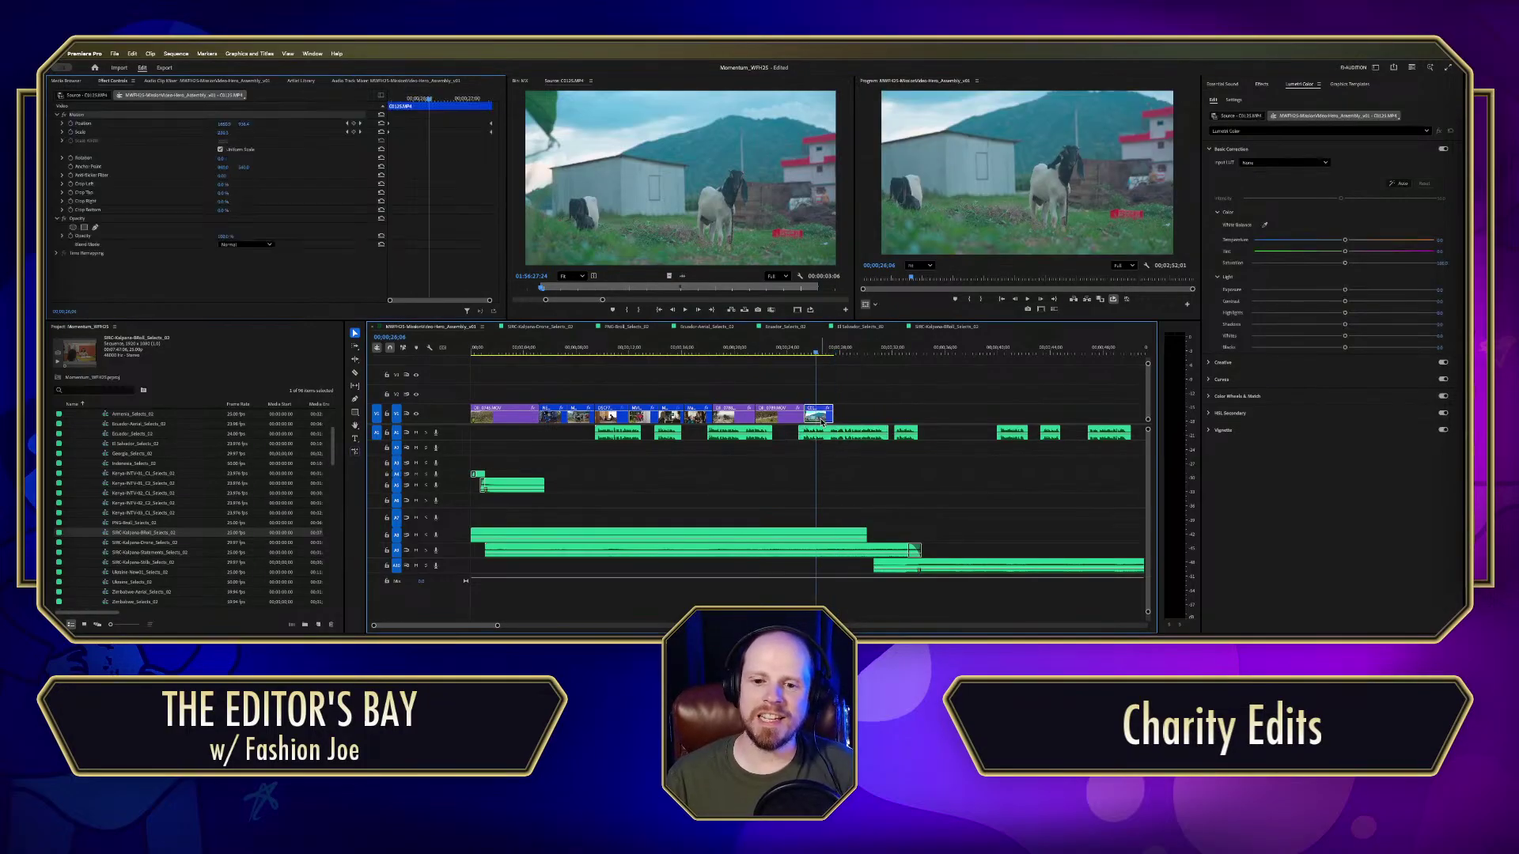
{"action": "left_click", "coordinate": [348, 132]}
{"action": "left_click", "coordinate": [228, 132]}
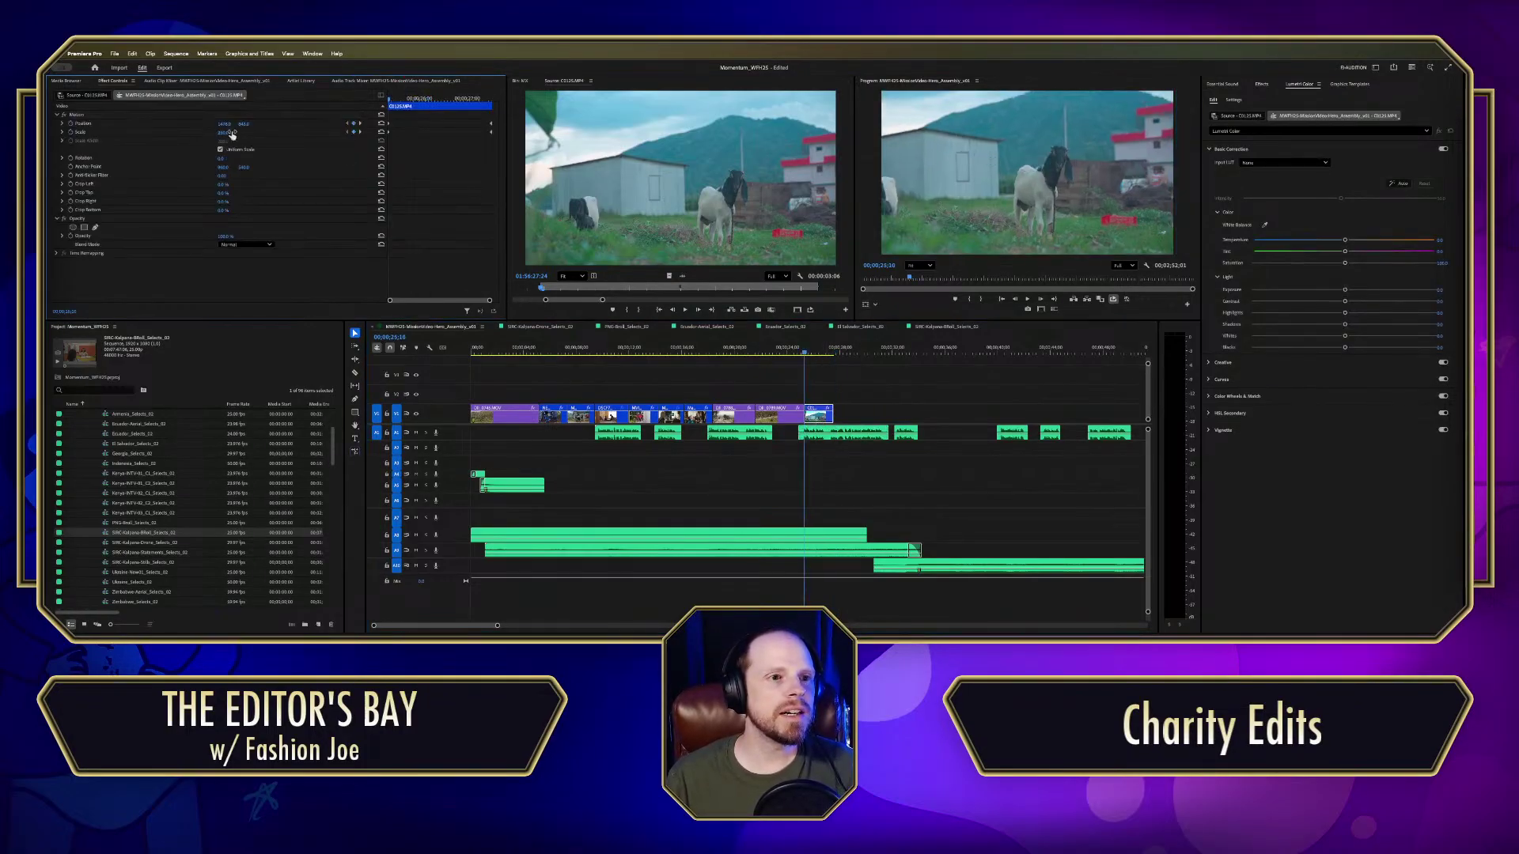
{"action": "type", "text": "250"}
{"action": "key", "text": "Return"}
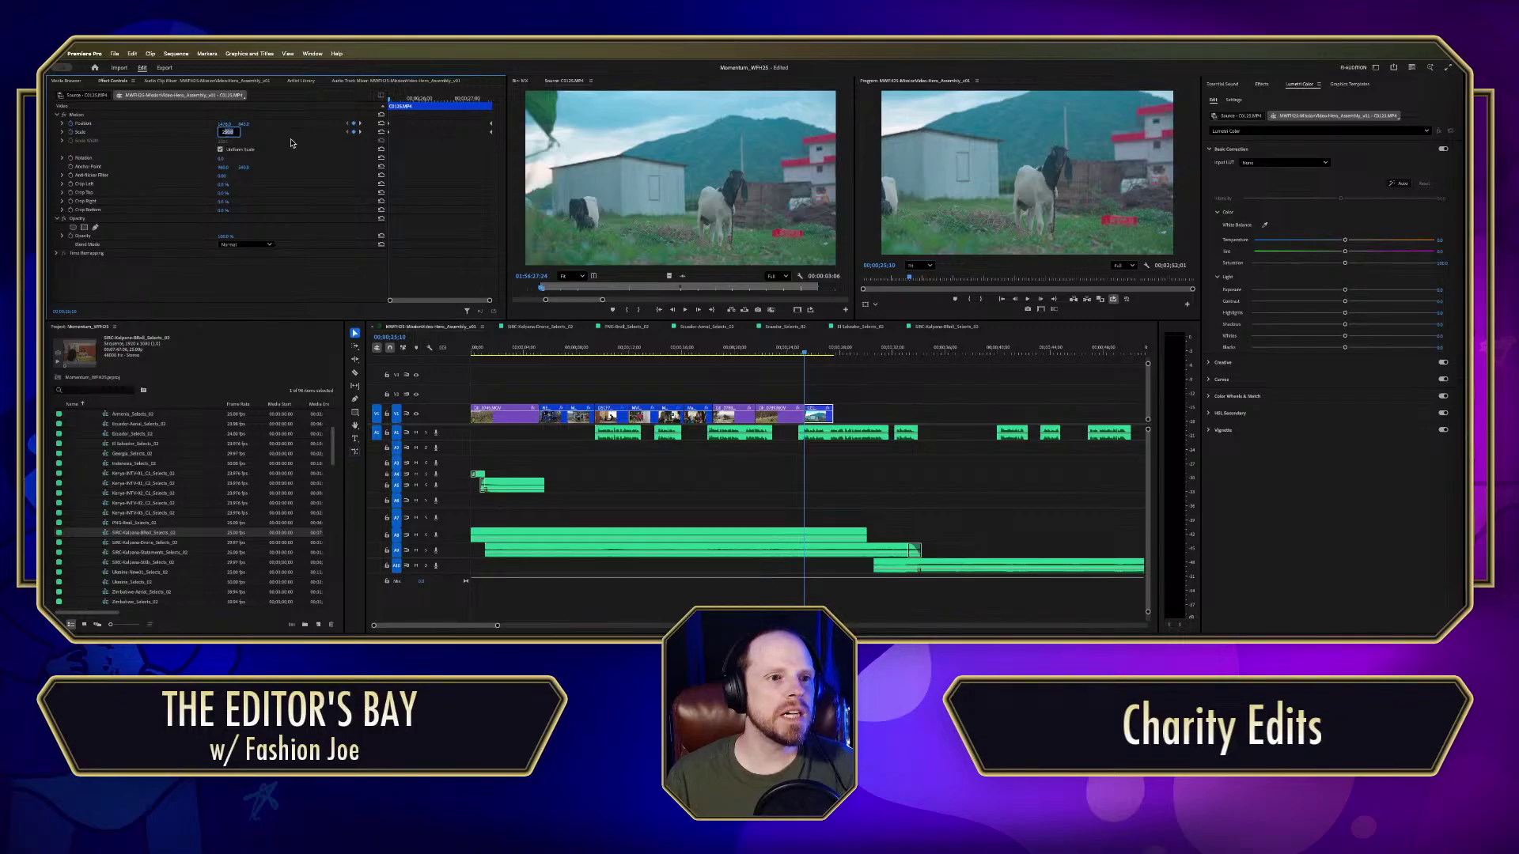
{"action": "key", "text": "Return"}
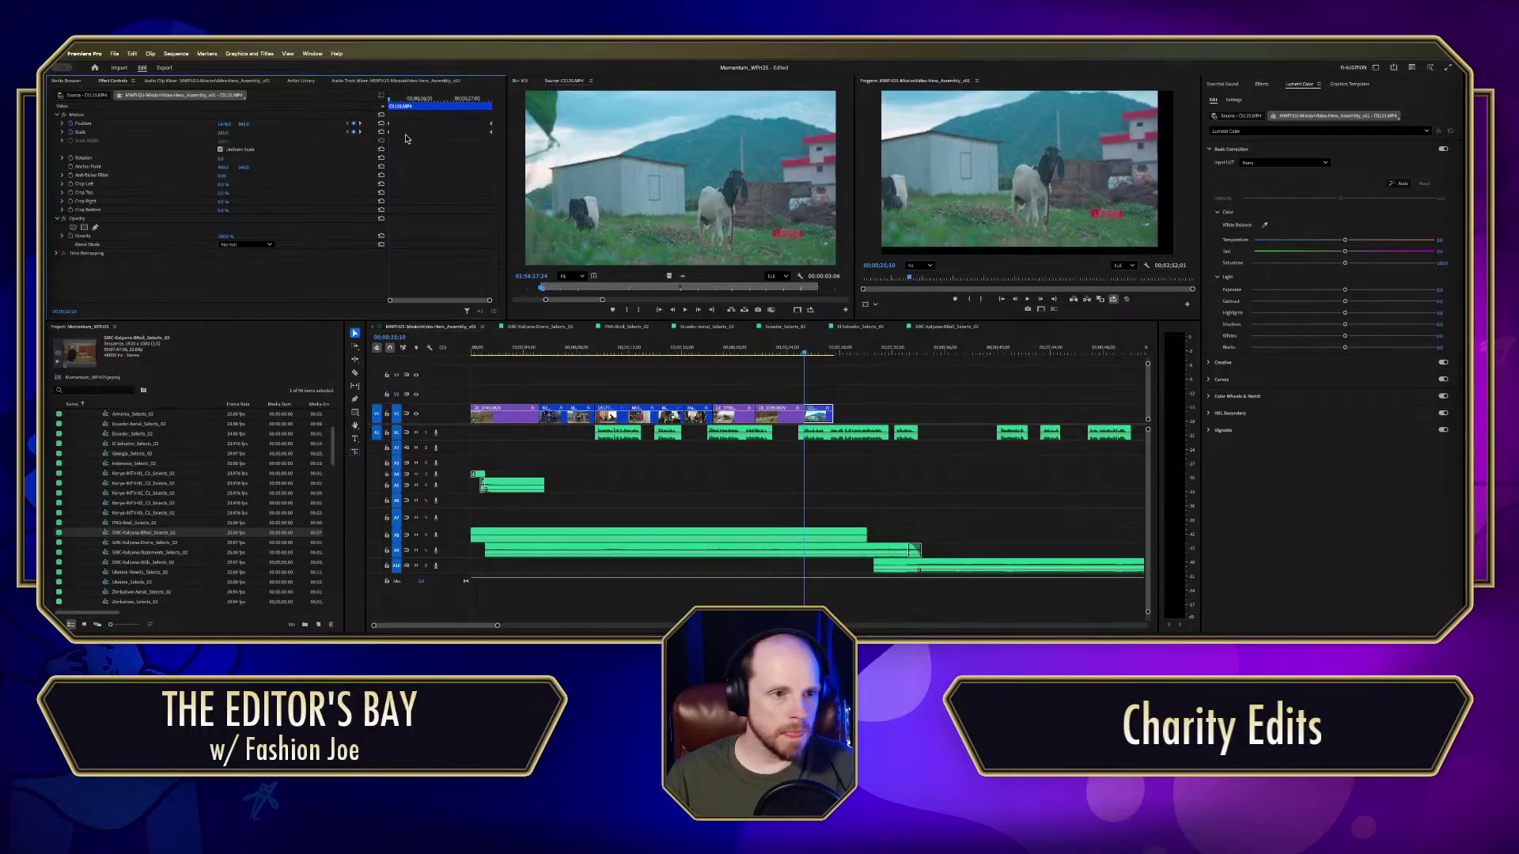
Step: Play the cut from the end of the forest road shot through the goat clip's animated move
{"action": "left_click_drag", "start_coordinate": [797, 349], "coordinate": [789, 352]}
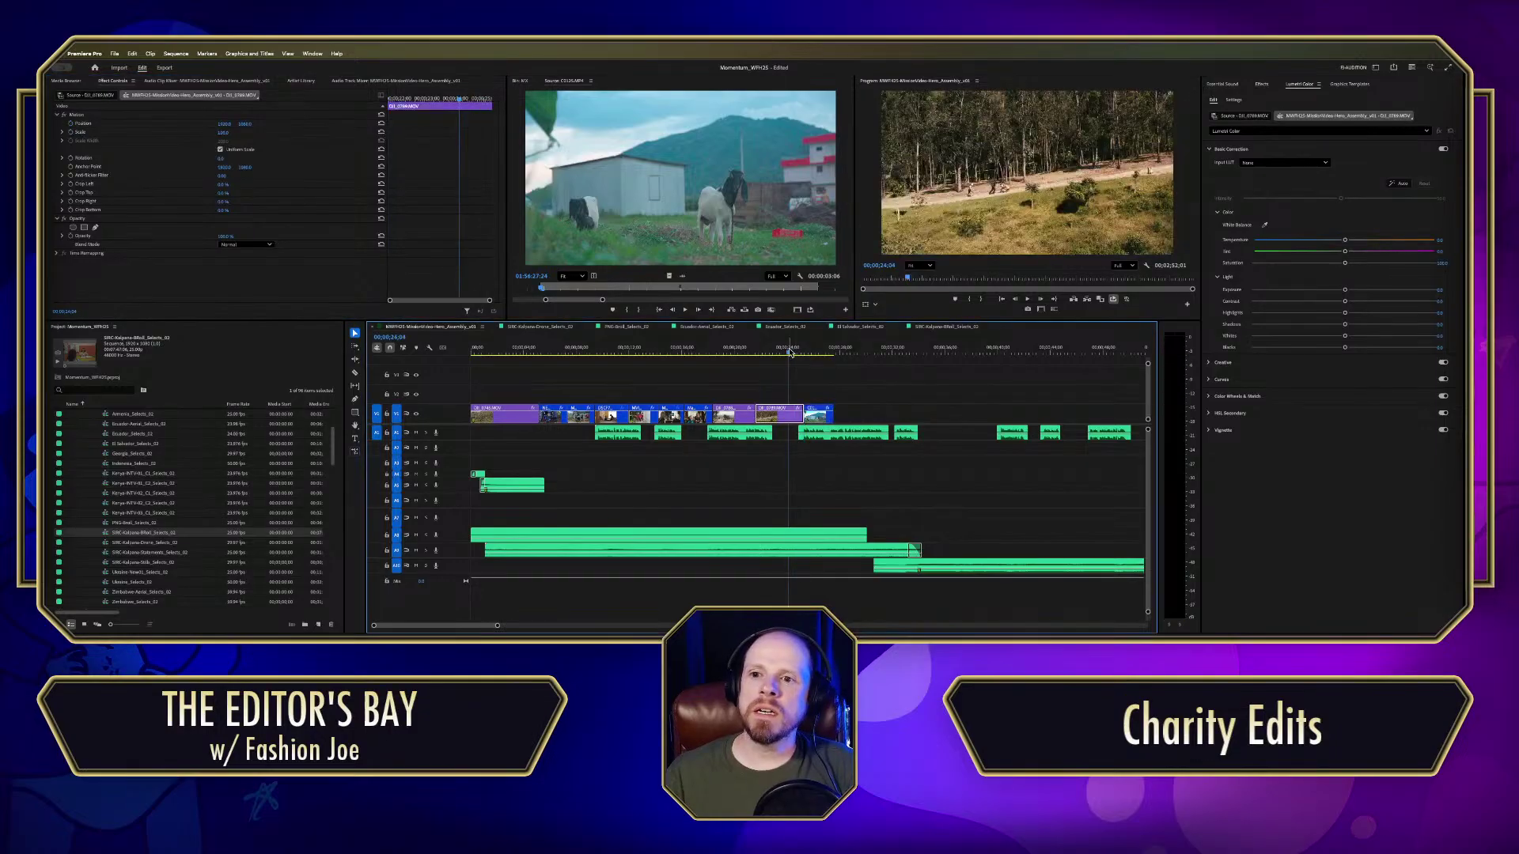
{"action": "key", "text": "space"}
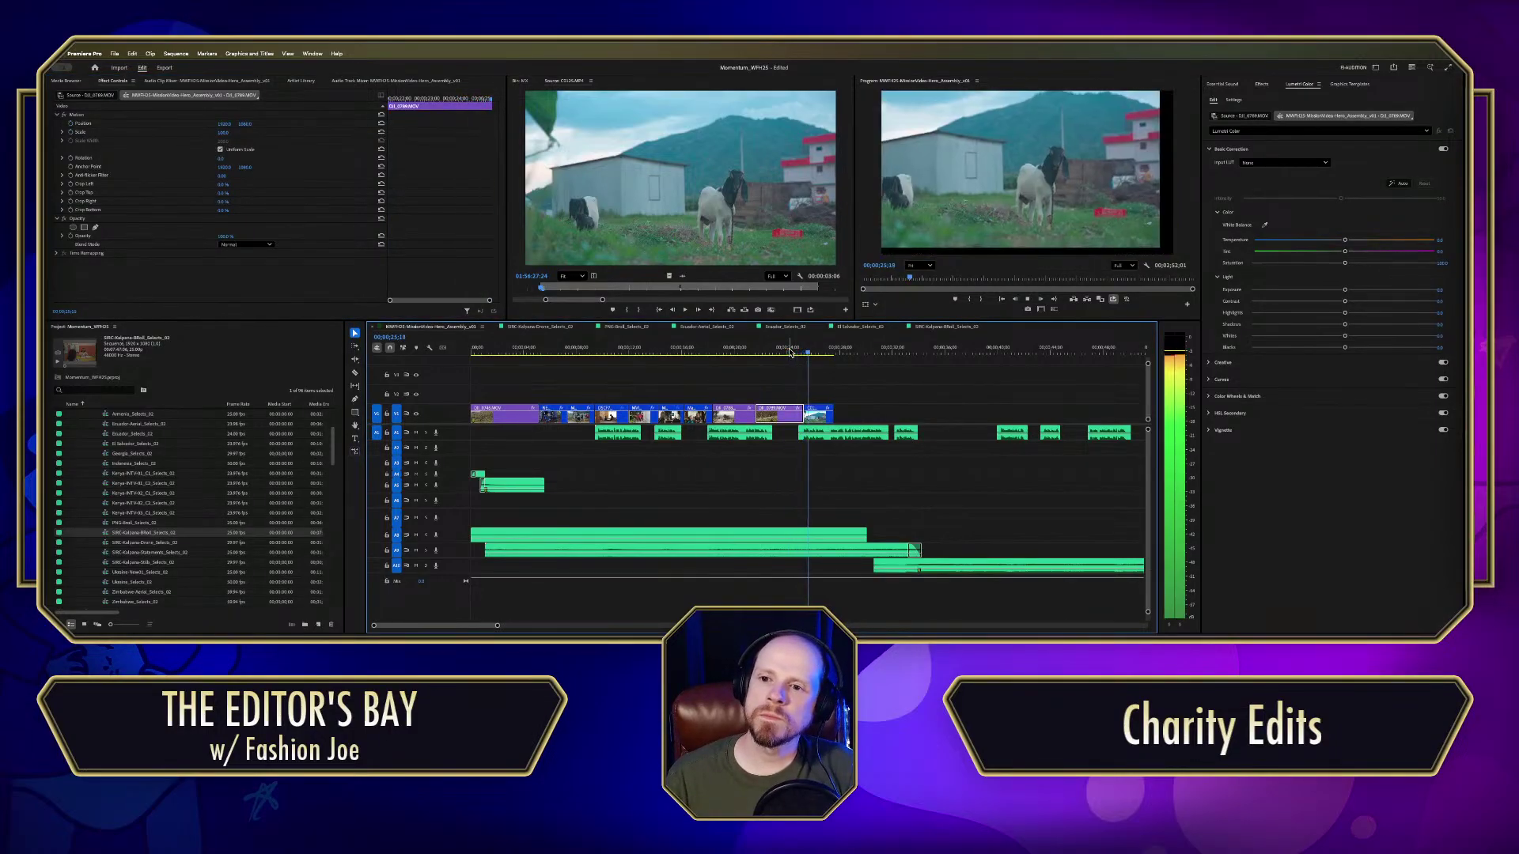
{"action": "key", "text": "space"}
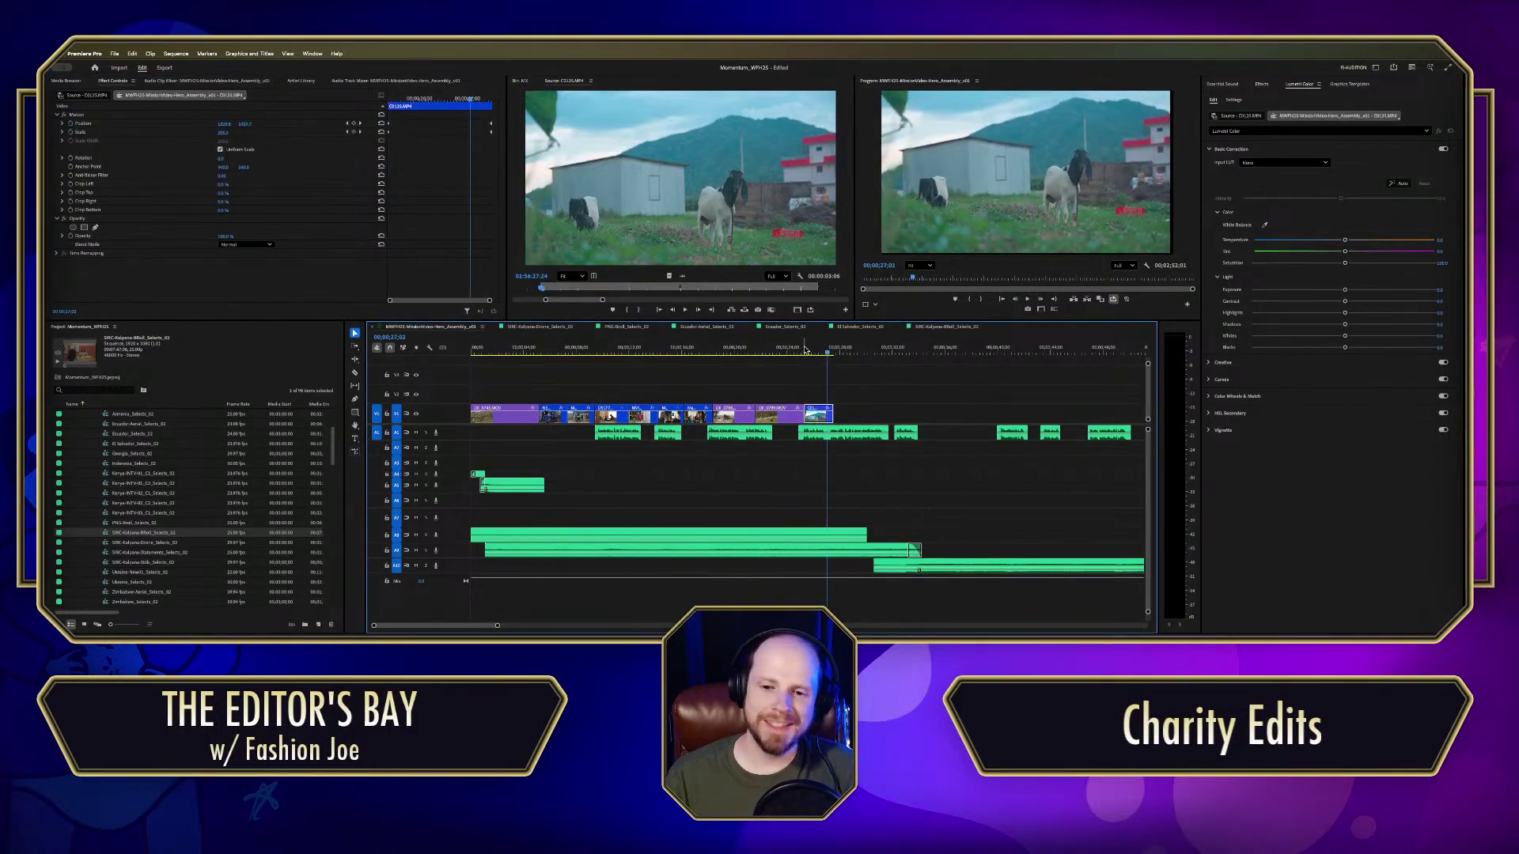
Step: Shift the goat clip's starting Position keyframe sideways to cover the black edge, and replay the cut from the forest road shot
{"action": "left_click_drag", "start_coordinate": [815, 351], "coordinate": [804, 351]}
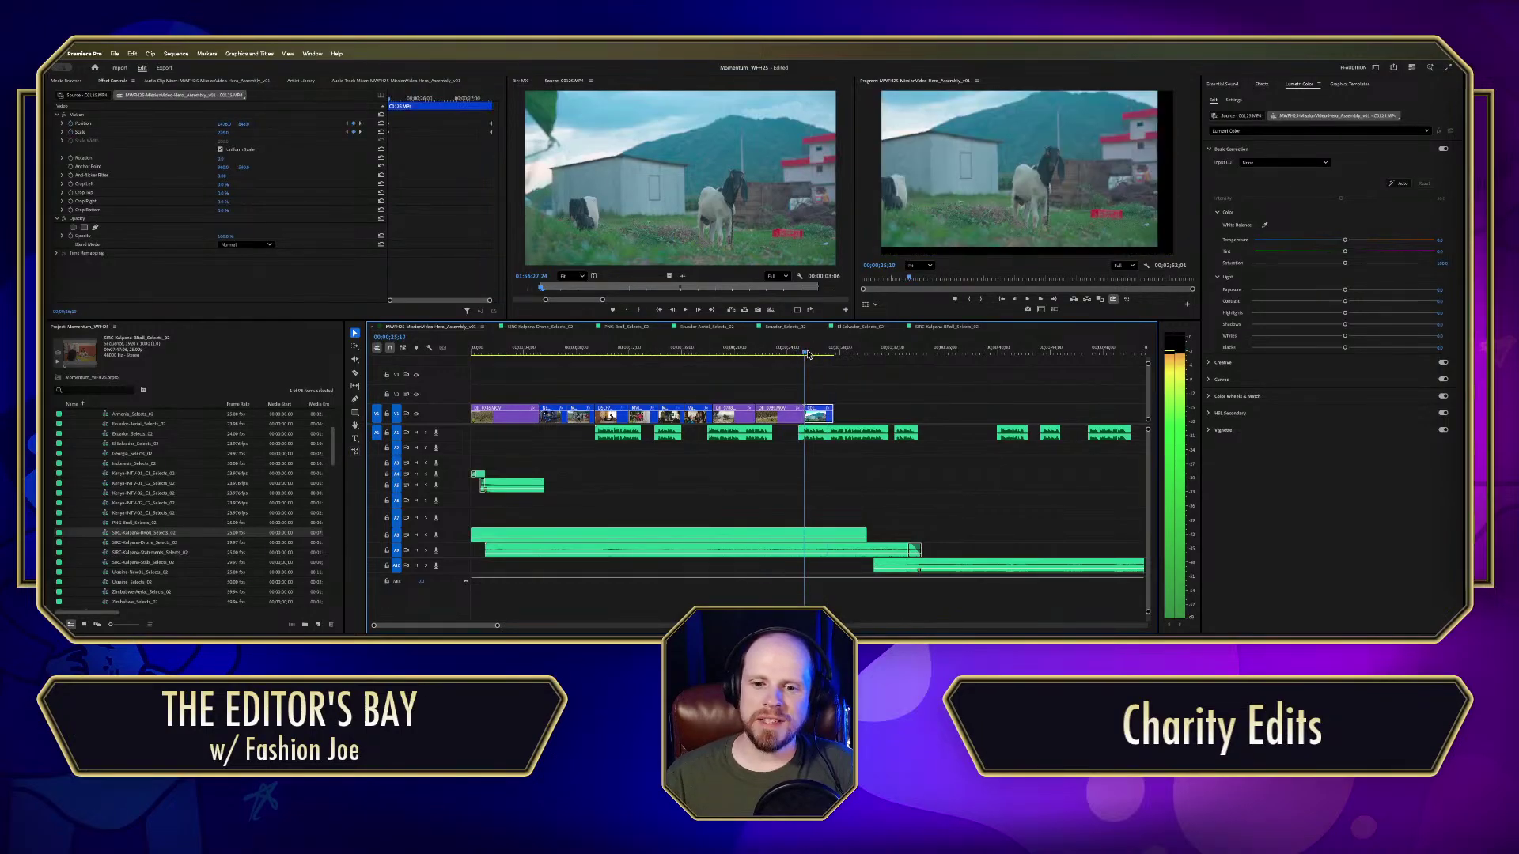
{"action": "left_click_drag", "start_coordinate": [244, 123], "coordinate": [309, 124]}
{"action": "left_click_drag", "start_coordinate": [799, 349], "coordinate": [794, 350]}
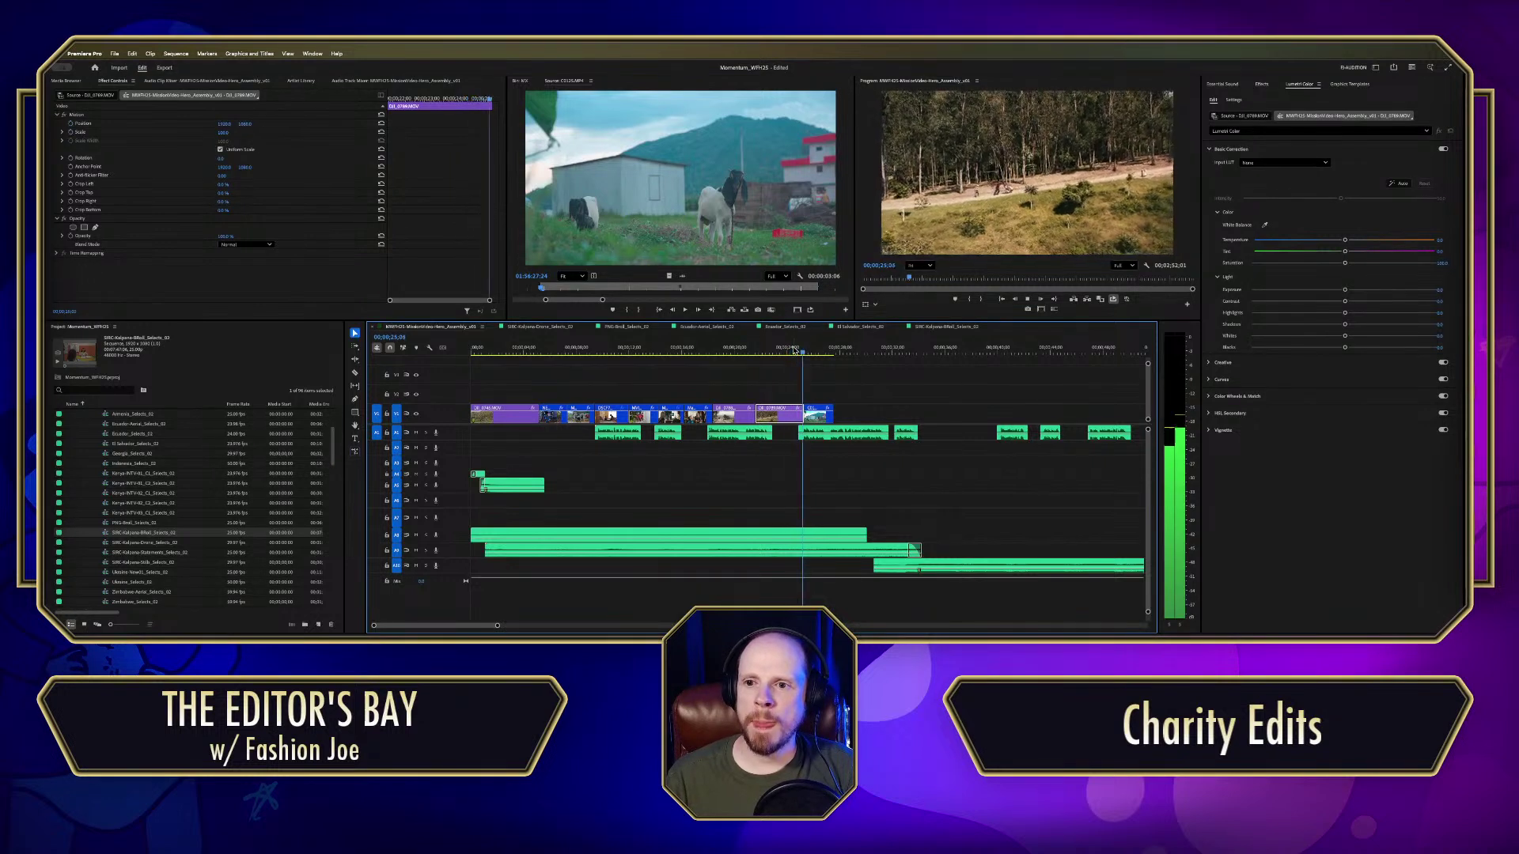
{"action": "key", "text": "space"}
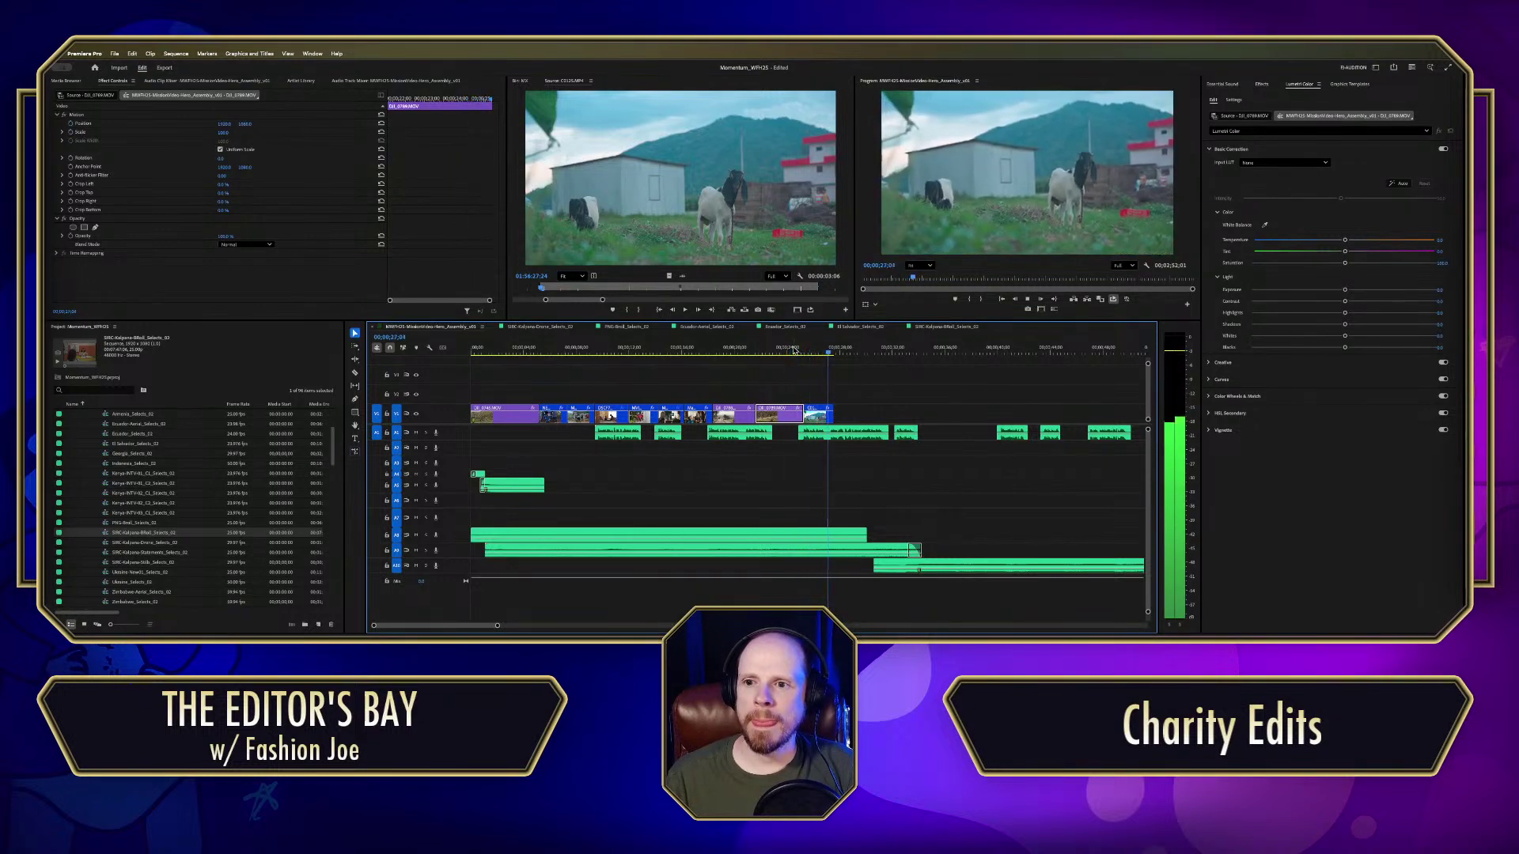
{"action": "key", "text": "space"}
Step: Reduce the goat clip's starting Scale keyframe further for a gentler zoom-out
{"action": "left_click_drag", "start_coordinate": [825, 352], "coordinate": [804, 350]}
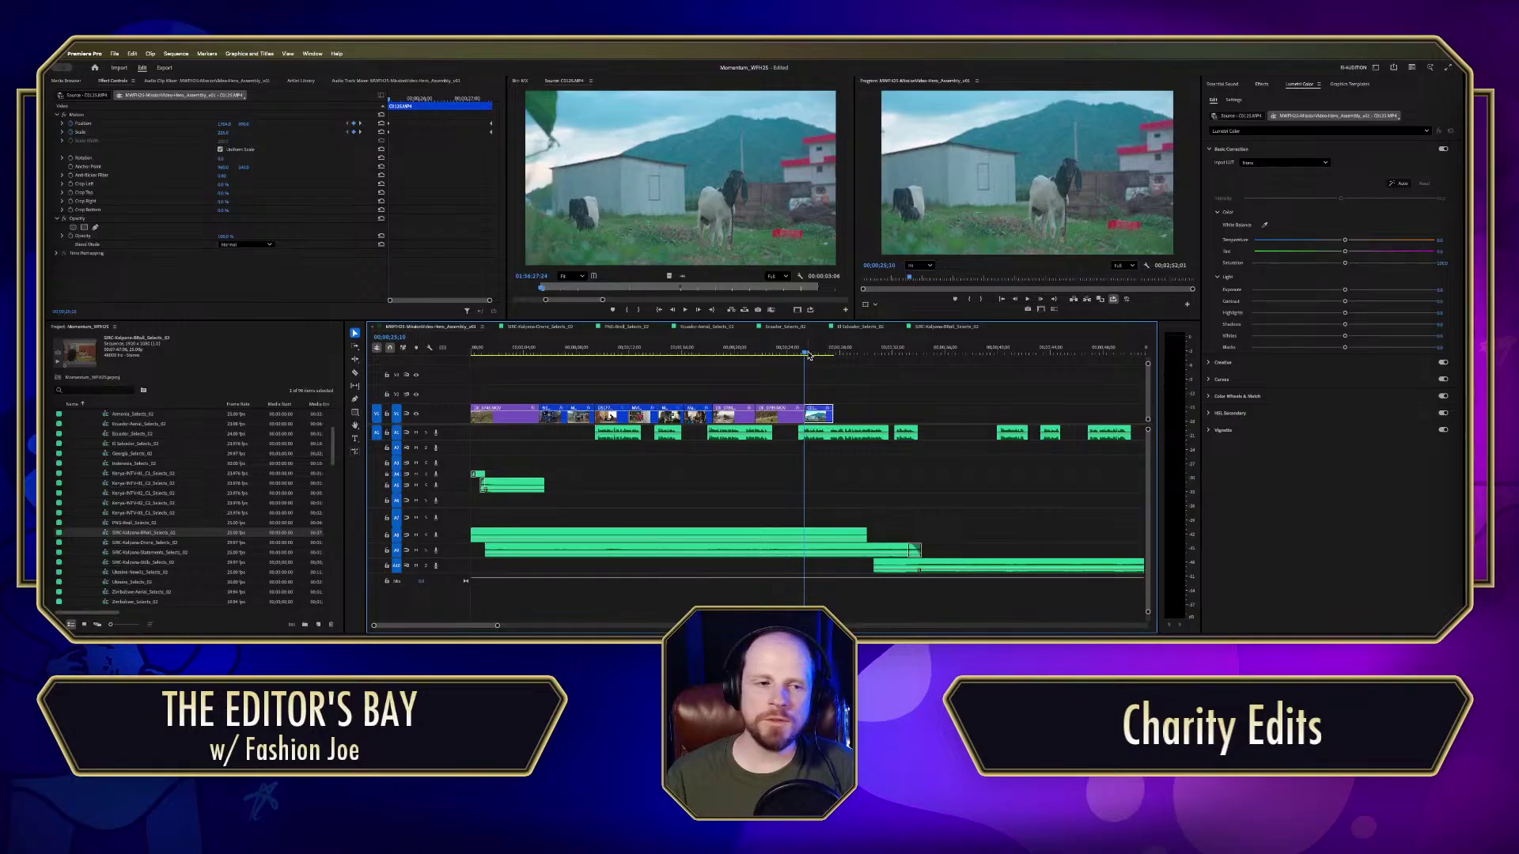
{"action": "left_click", "coordinate": [229, 133]}
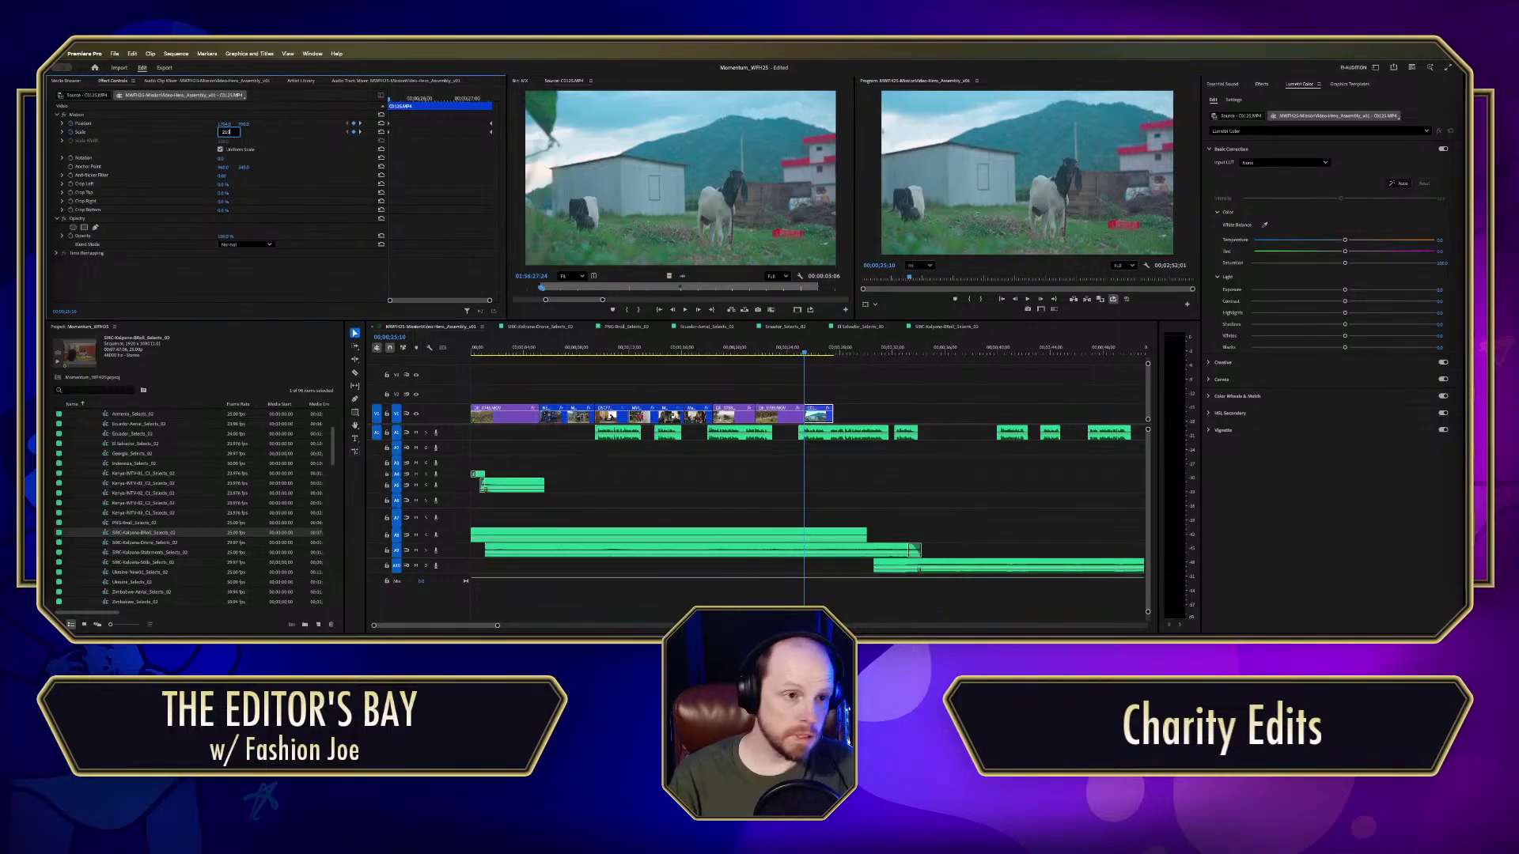
{"action": "key", "text": "Return"}
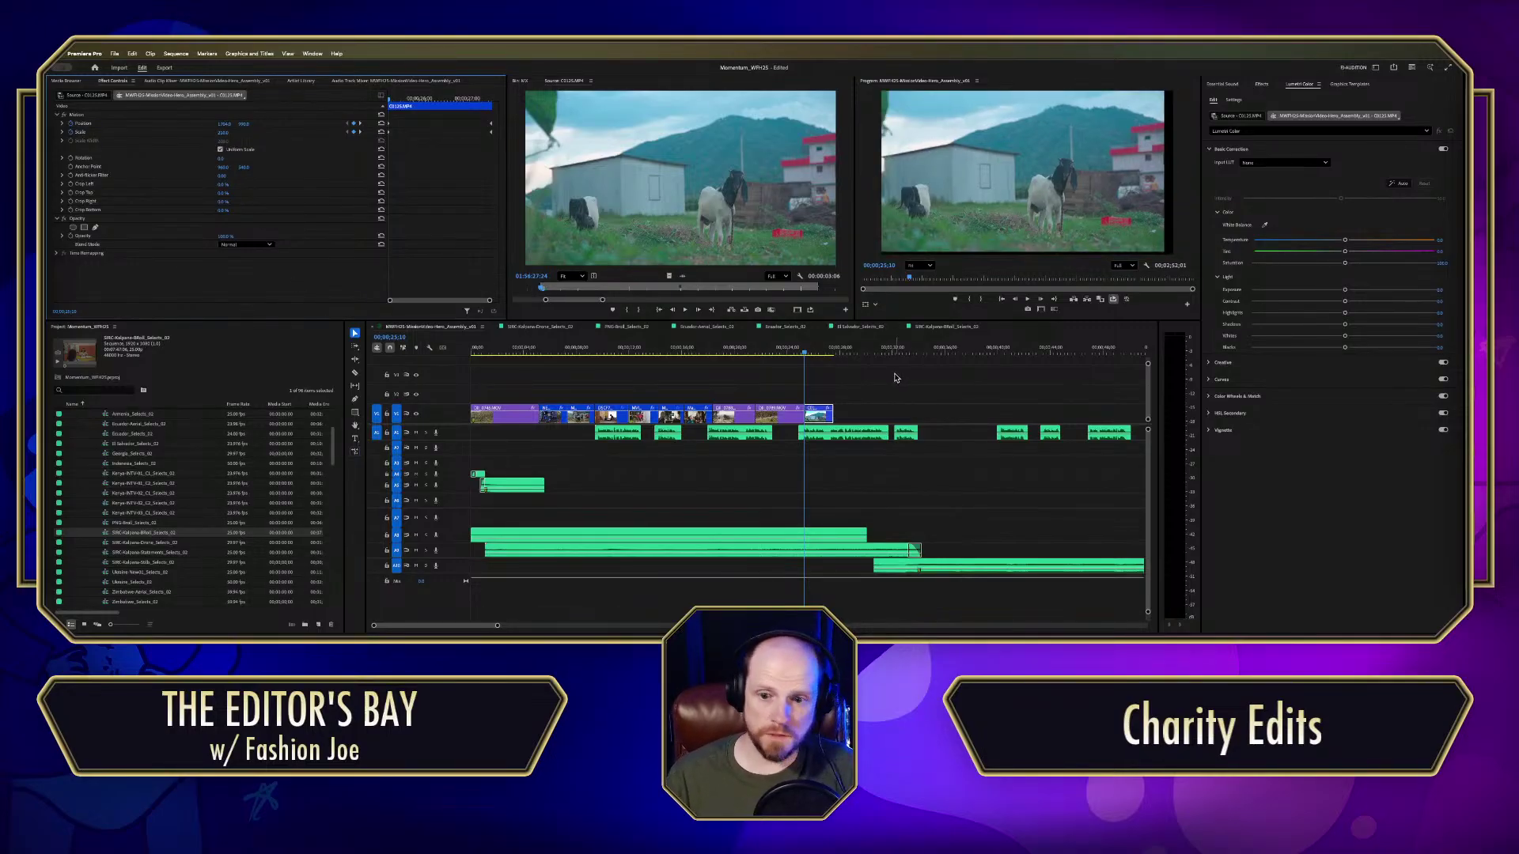
Step: Play the cut from the end of the forest road shot through the goat clip's revised zoom-out
{"action": "left_click", "coordinate": [795, 353]}
{"action": "key", "text": "space"}
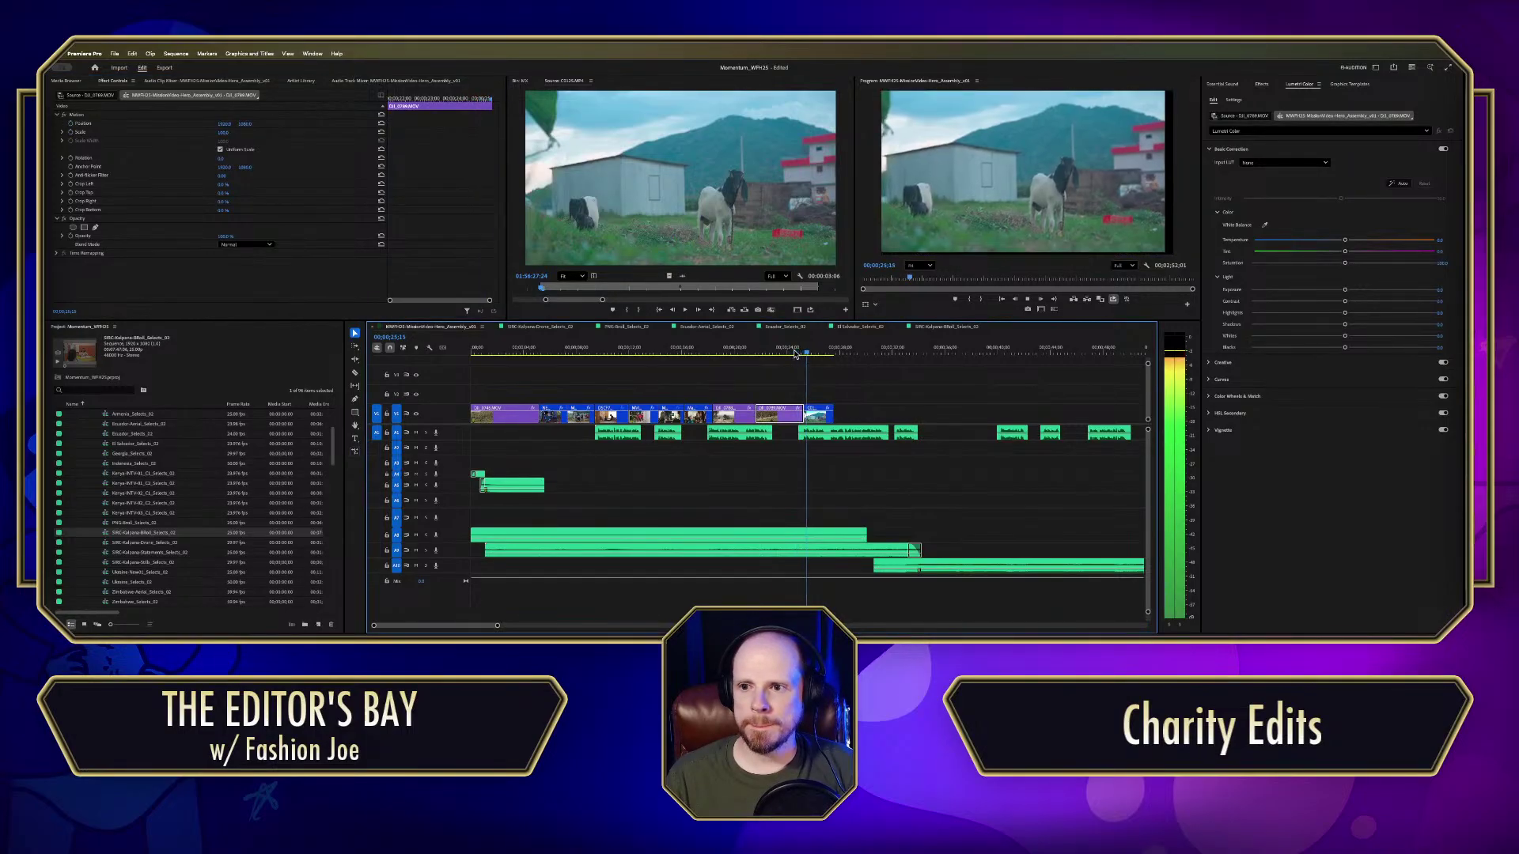
{"action": "key", "text": "space"}
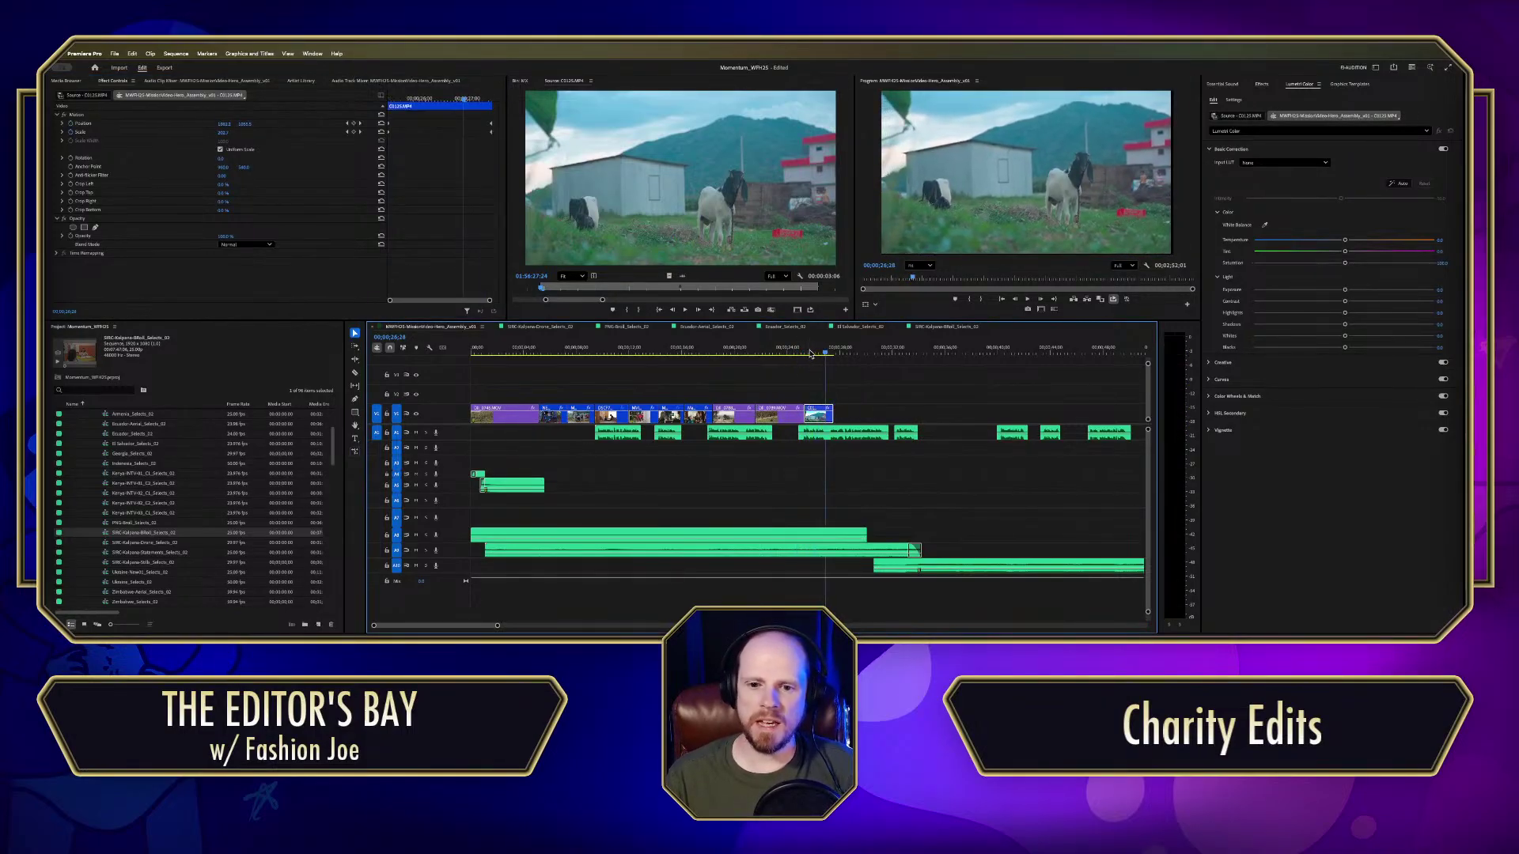
{"action": "right_click", "coordinate": [810, 353]}
{"action": "key", "text": "Escape"}
Step: Adjust the horizontal Position at the goat clip's first frame to hide the remaining black edge, and replay the transition
{"action": "left_click", "coordinate": [805, 353]}
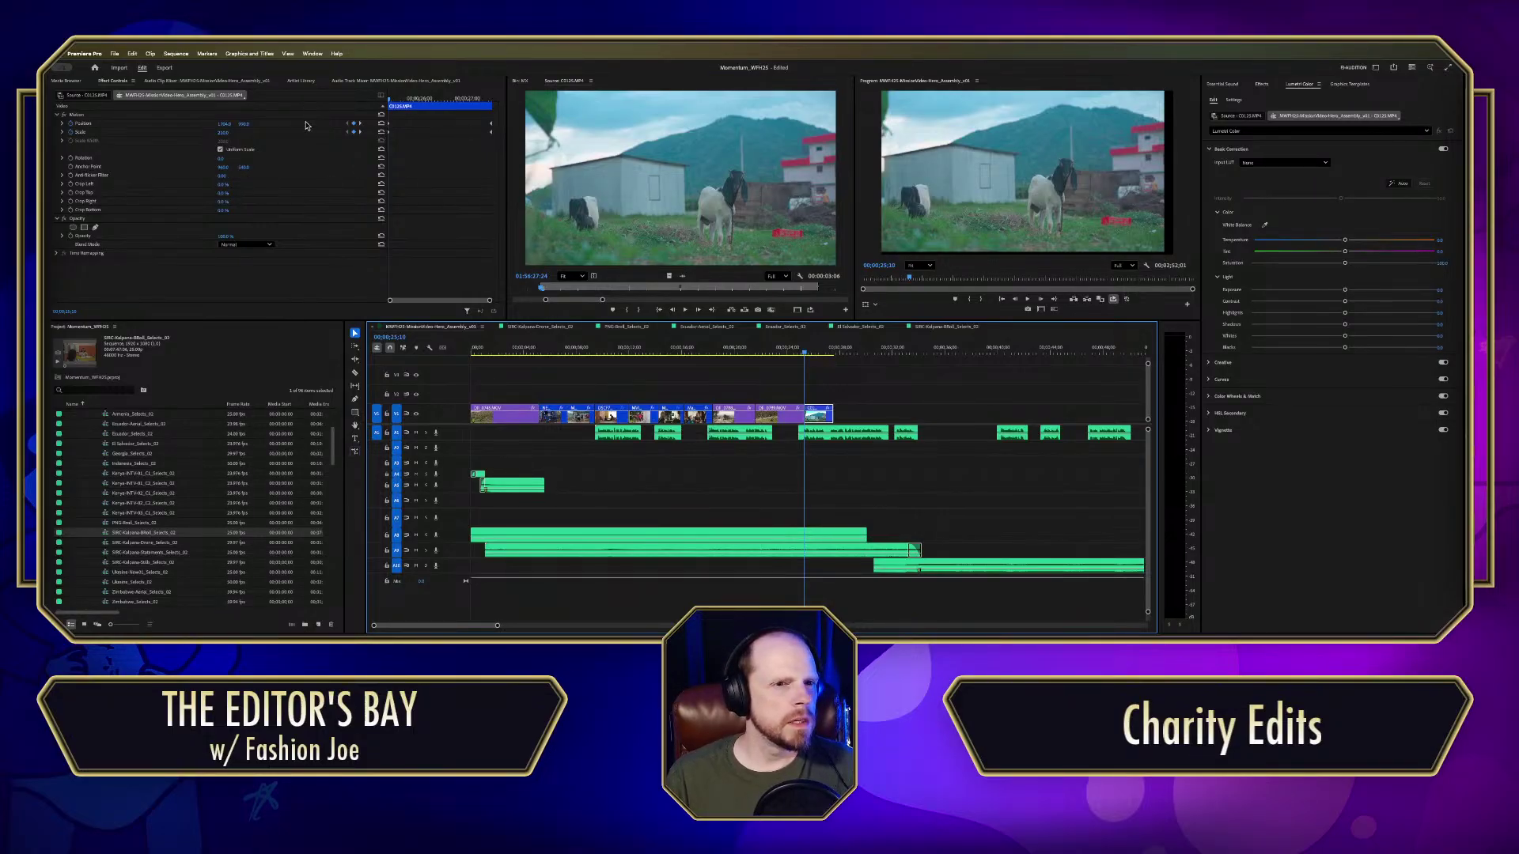
{"action": "left_click_drag", "start_coordinate": [226, 125], "coordinate": [253, 125]}
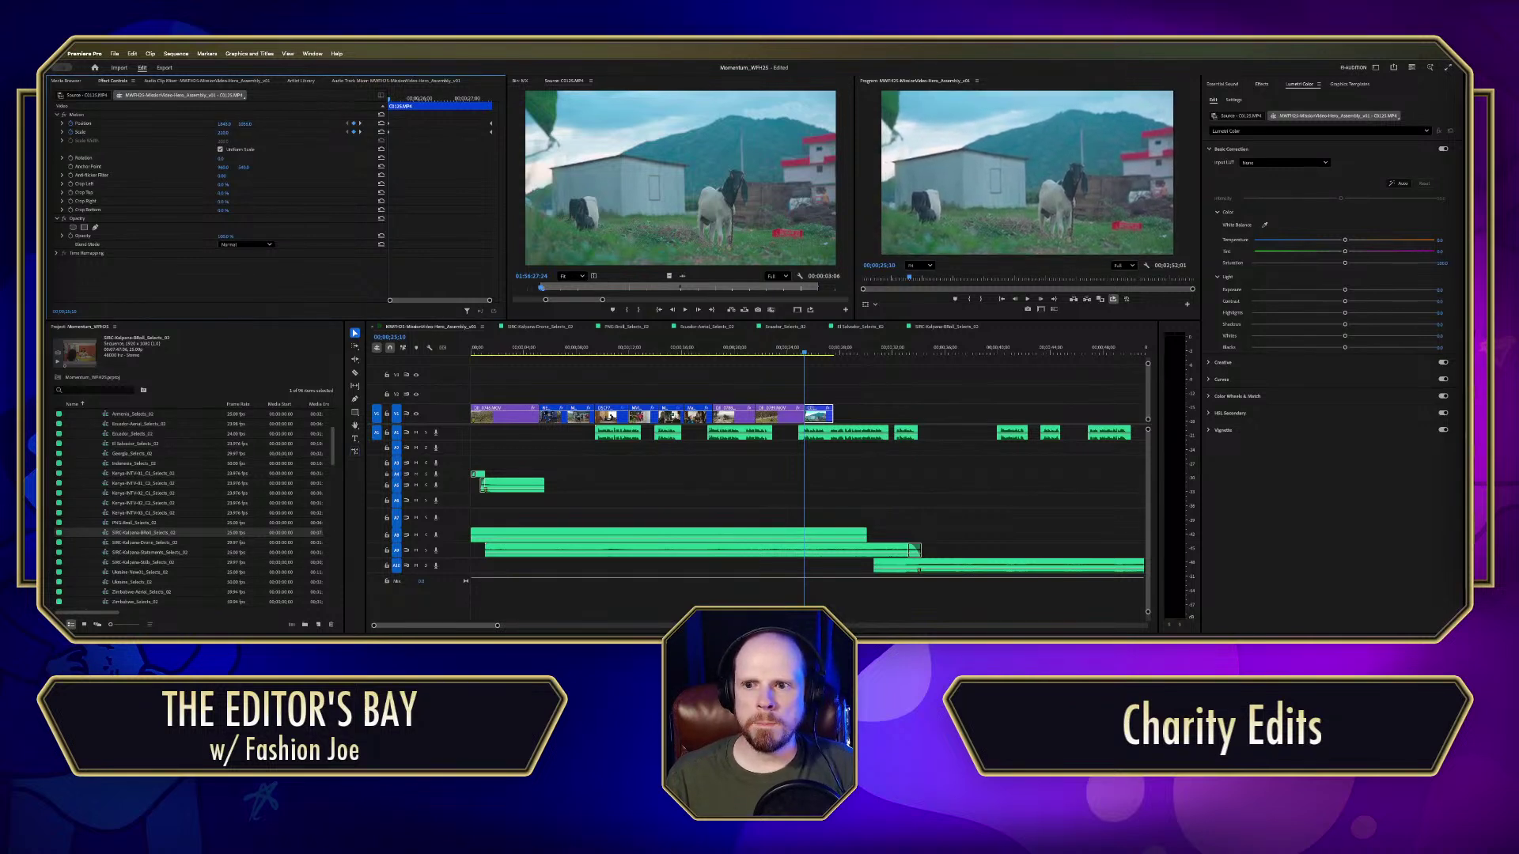
{"action": "left_click_drag", "start_coordinate": [800, 349], "coordinate": [789, 352]}
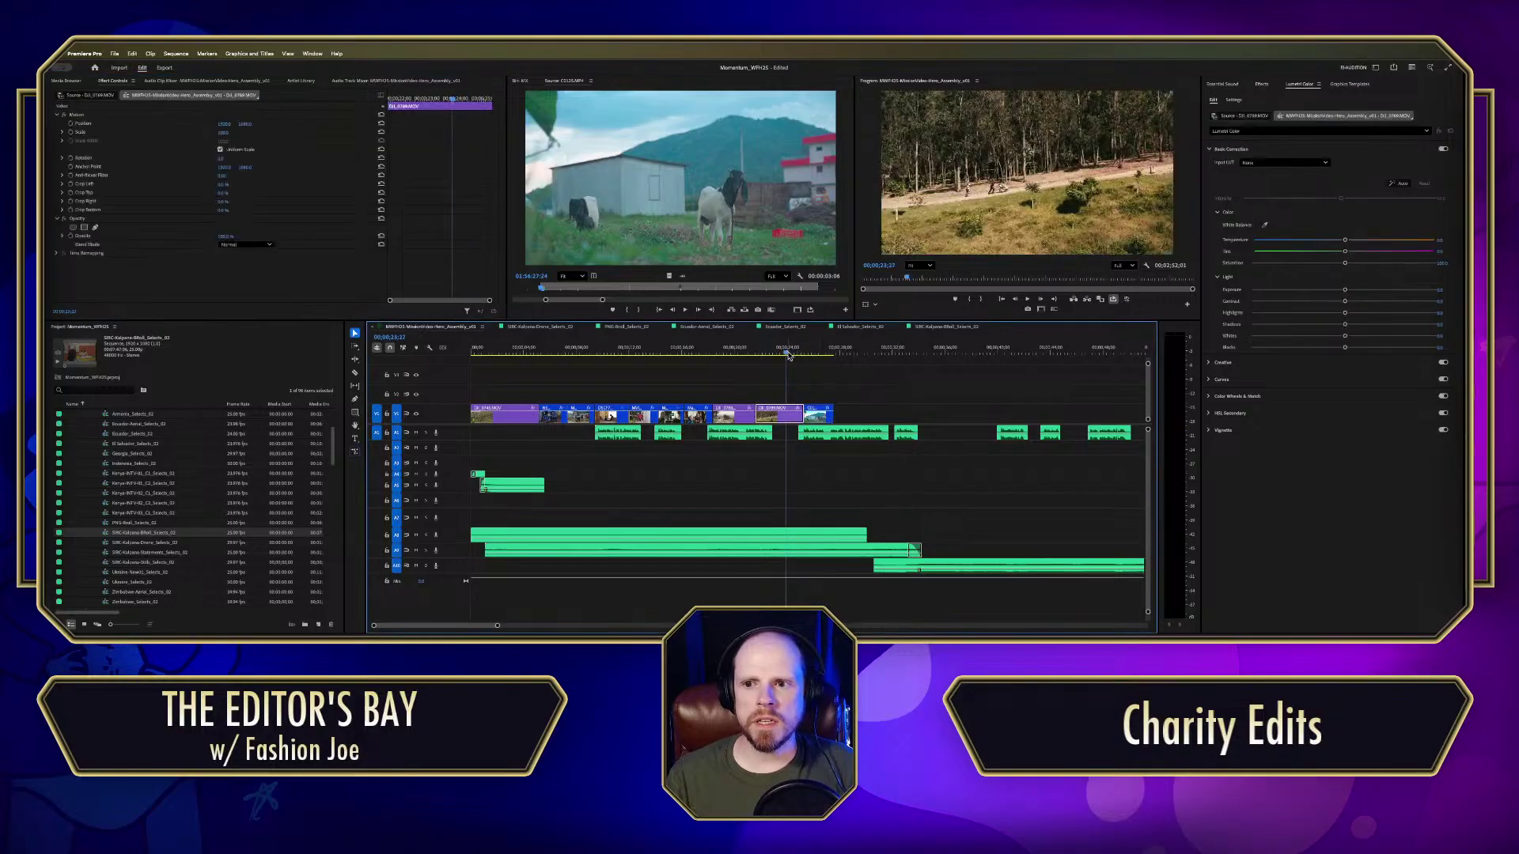
{"action": "key", "text": "space"}
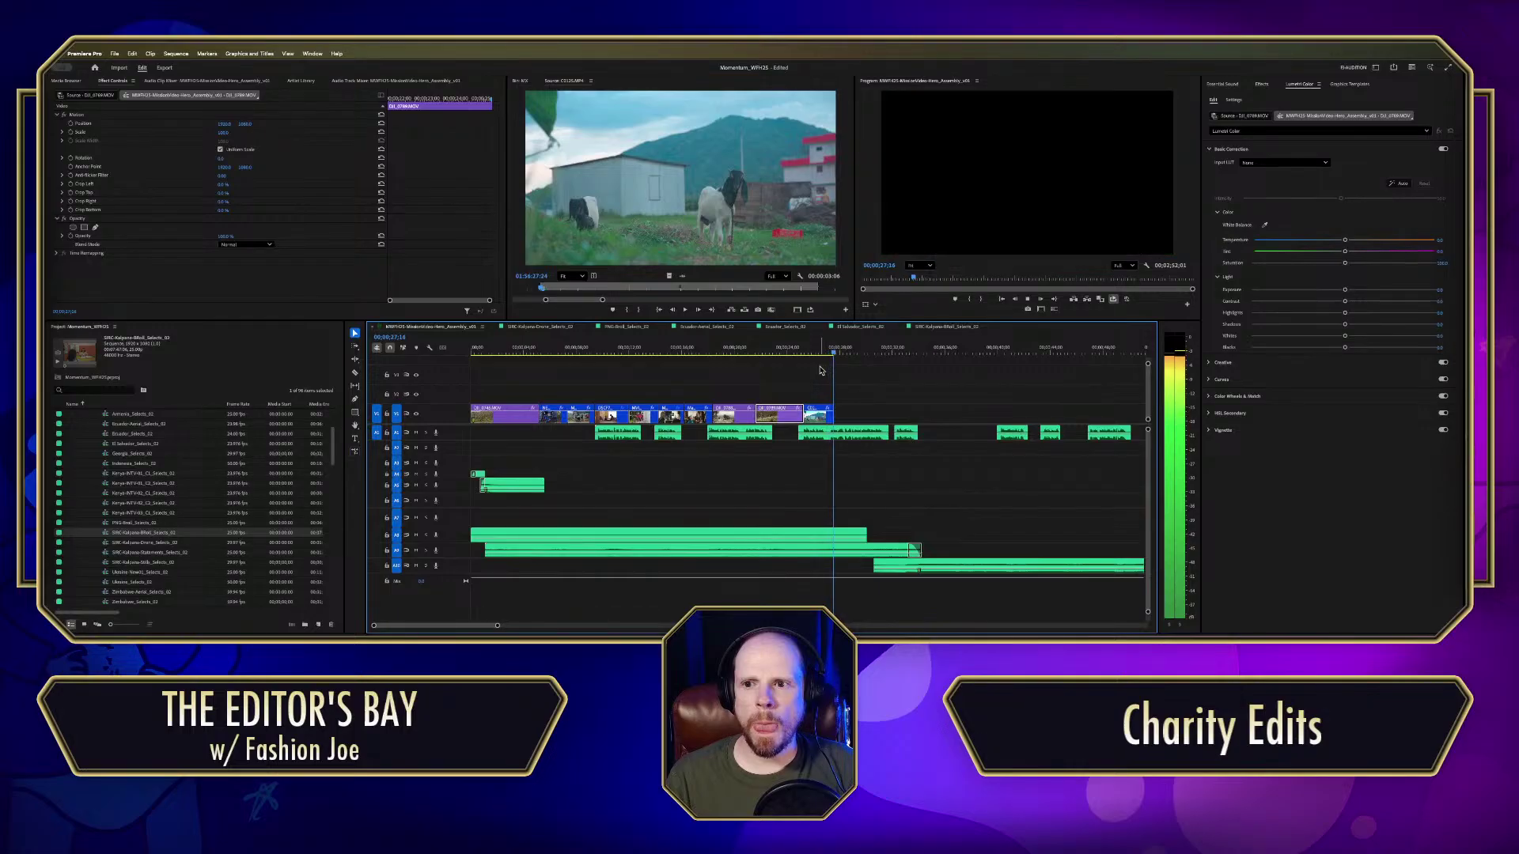
{"action": "key", "text": "space"}
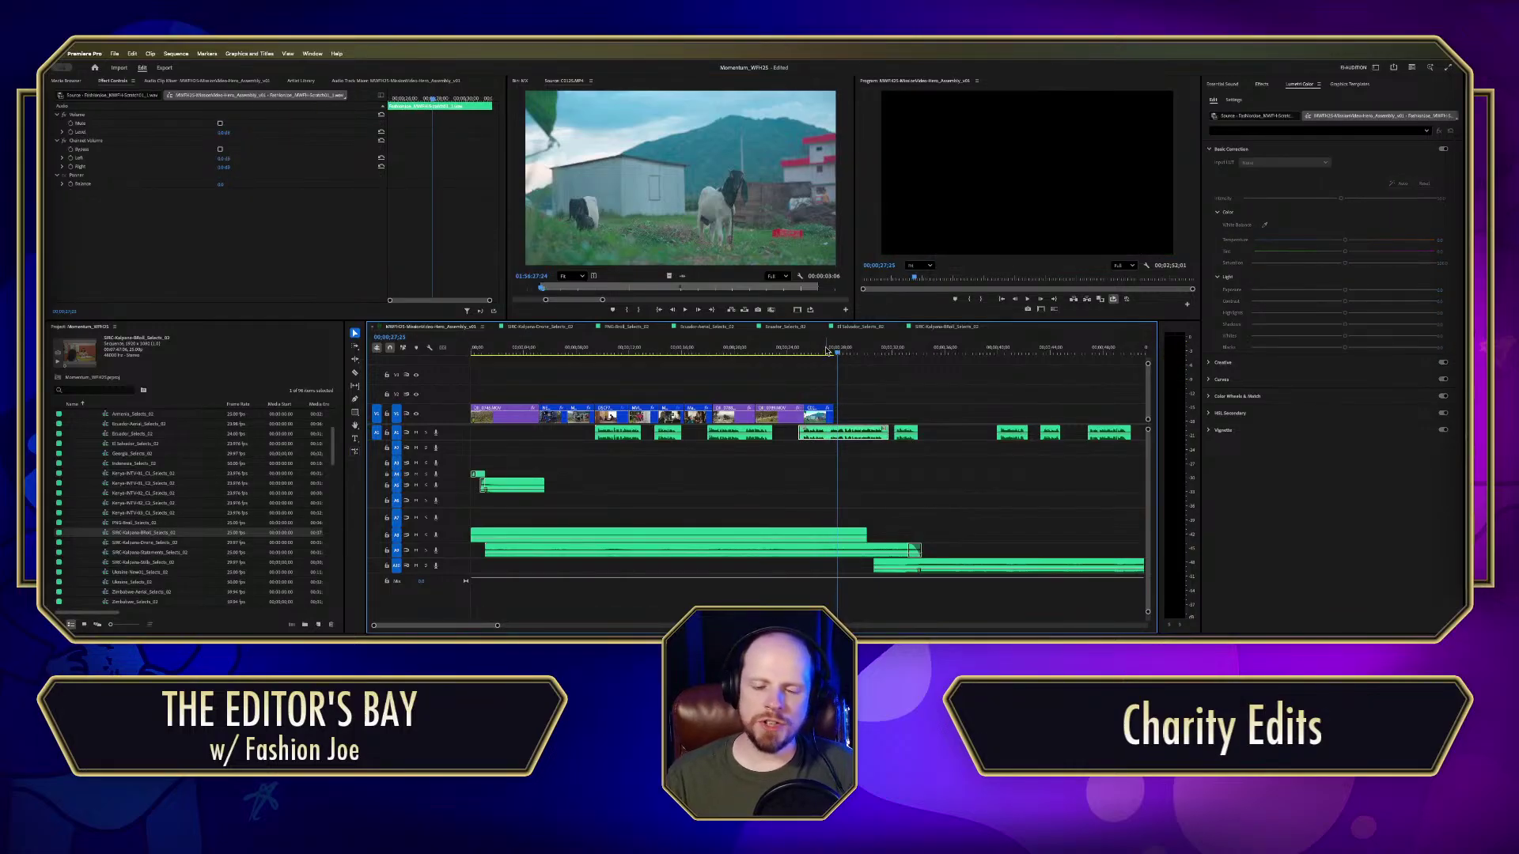
Step: Disable the goat clip, find the shot of women seated in the field in its selects sequence, and match-frame it into the source
{"action": "left_click", "coordinate": [825, 349]}
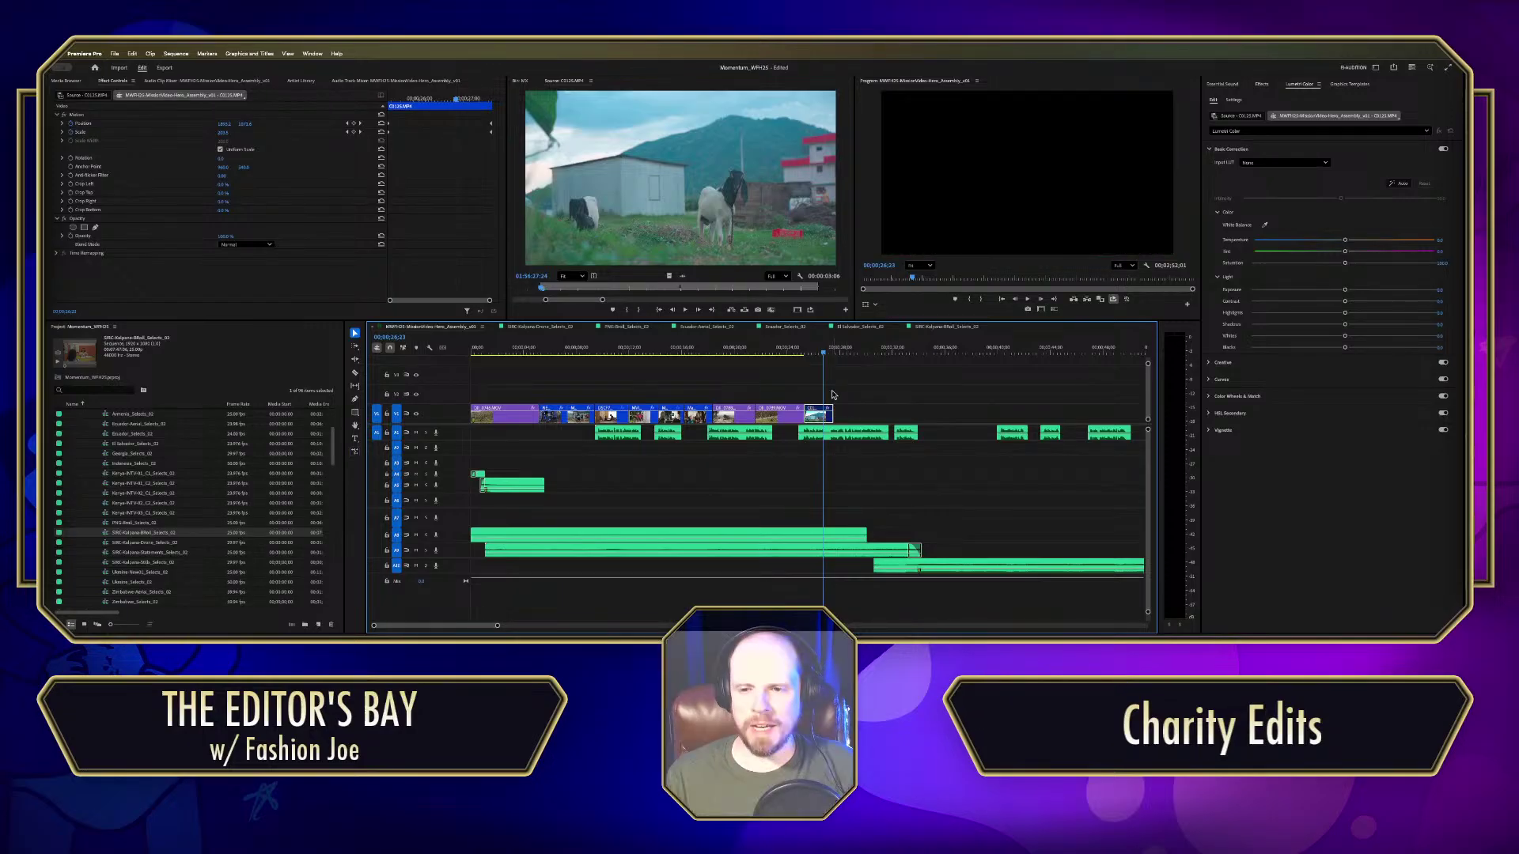
{"action": "left_click", "coordinate": [955, 327]}
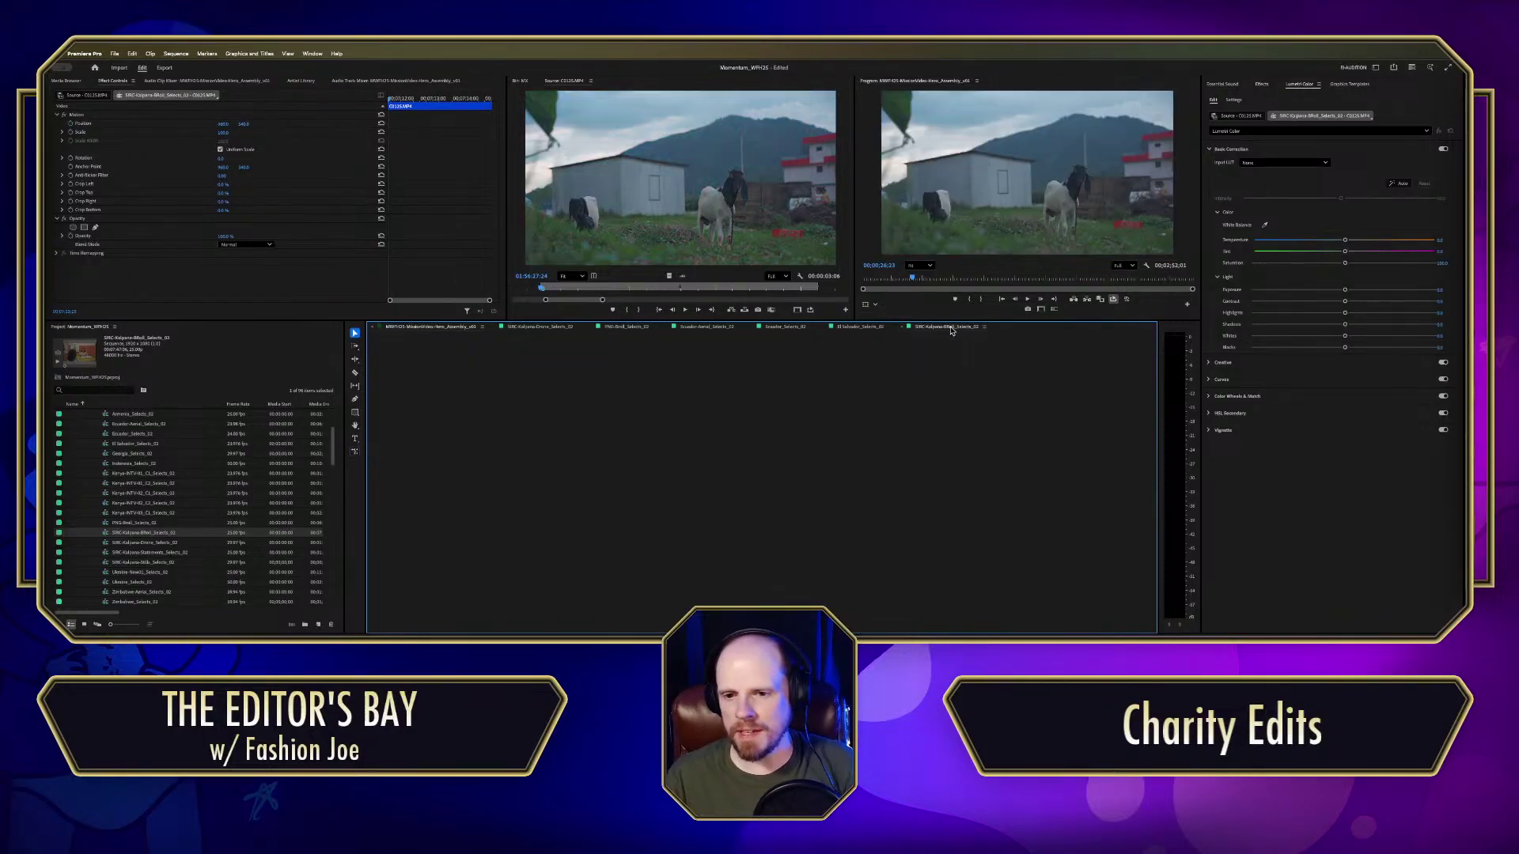
{"action": "left_click_drag", "start_coordinate": [935, 344], "coordinate": [818, 354]}
{"action": "scroll", "coordinate": [841, 405], "scroll_direction": "down", "scroll_amount": 5}
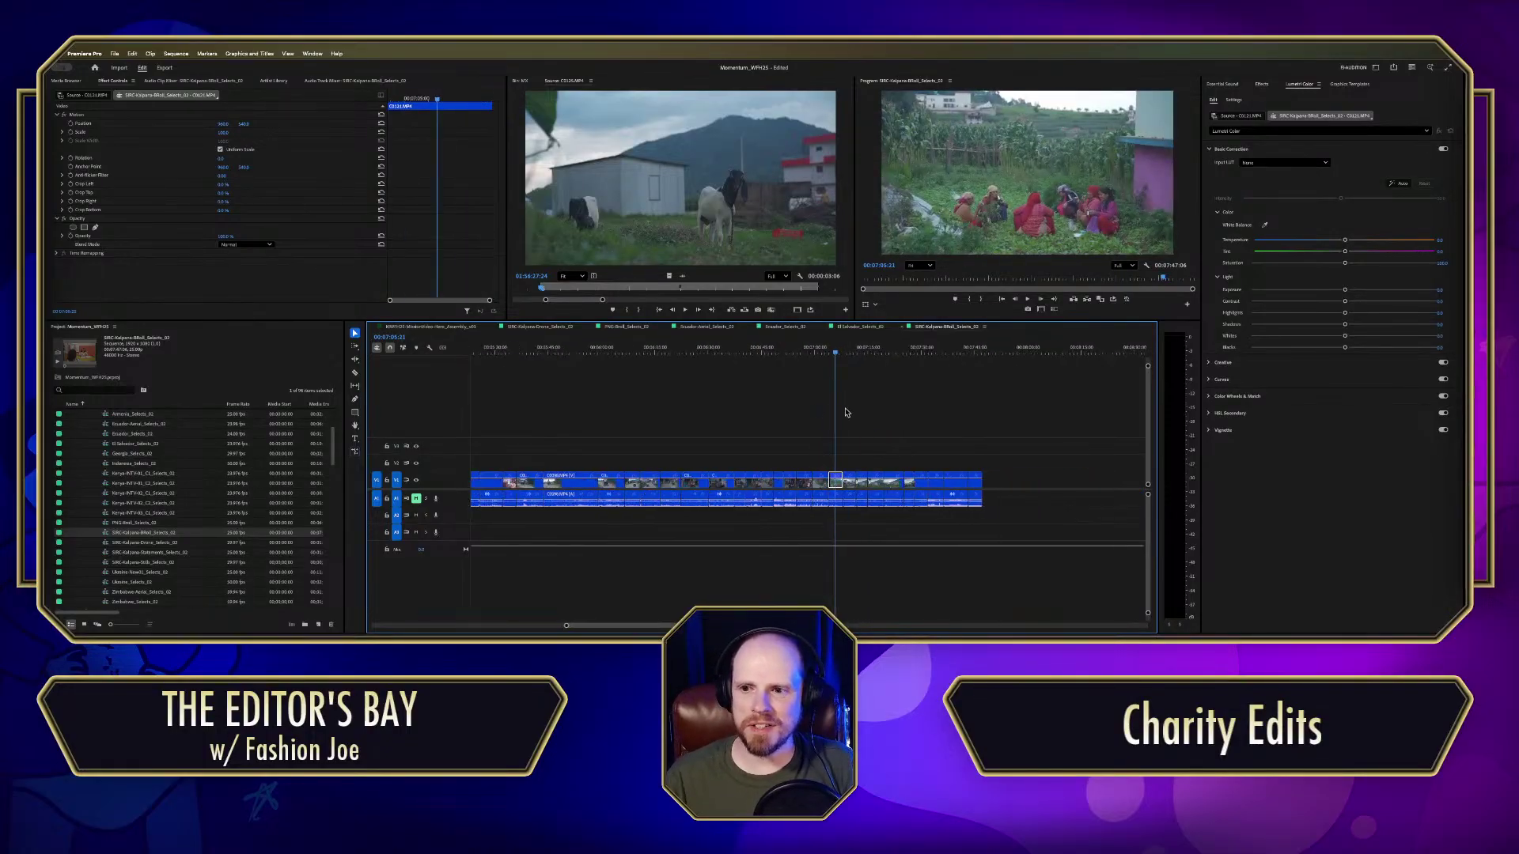
{"action": "left_click_drag", "start_coordinate": [841, 346], "coordinate": [837, 352]}
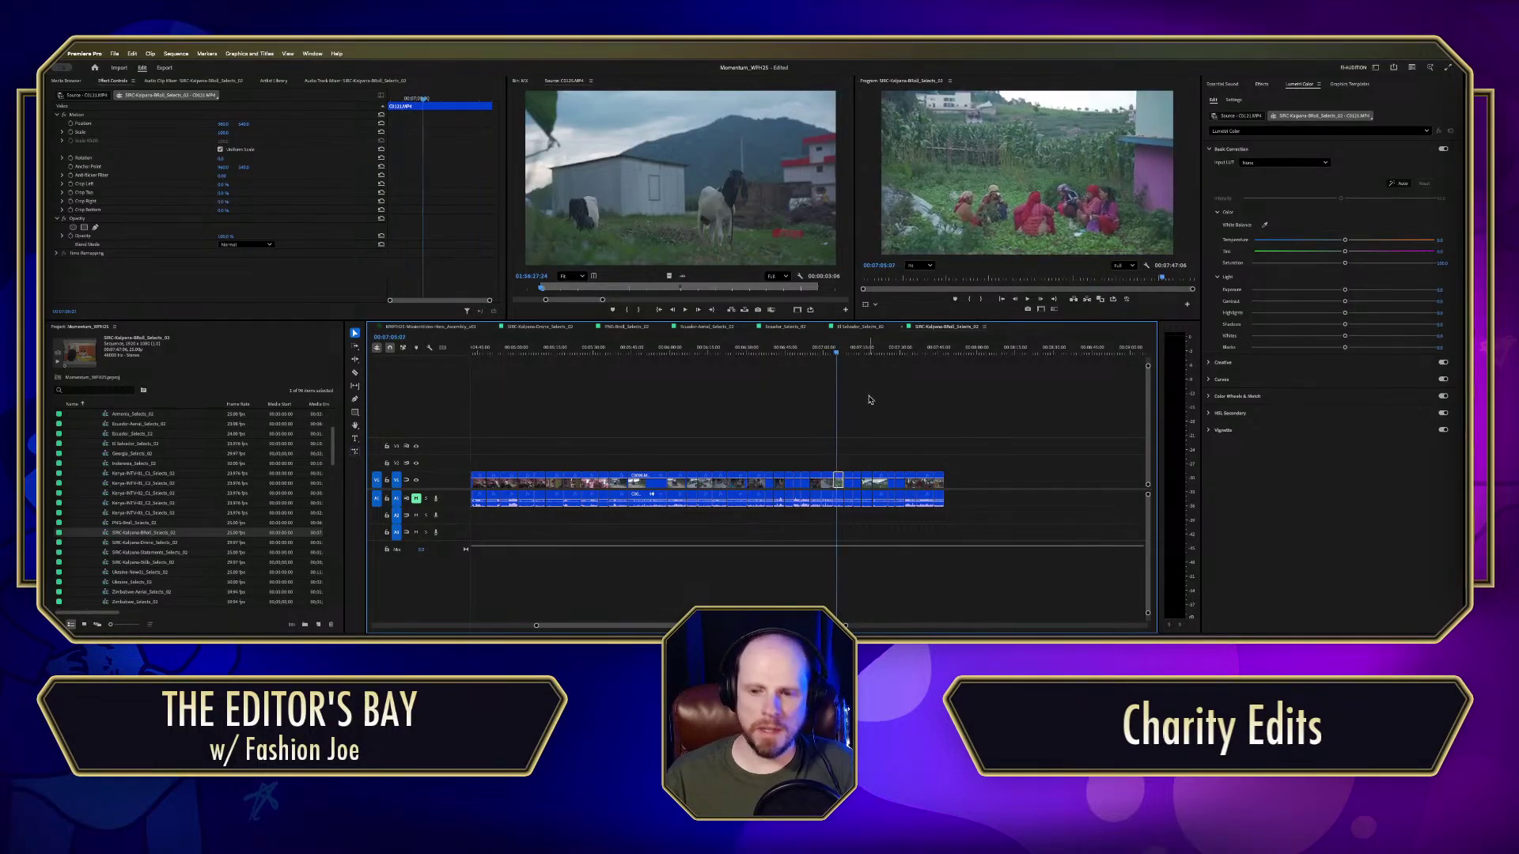
{"action": "key", "text": "f"}
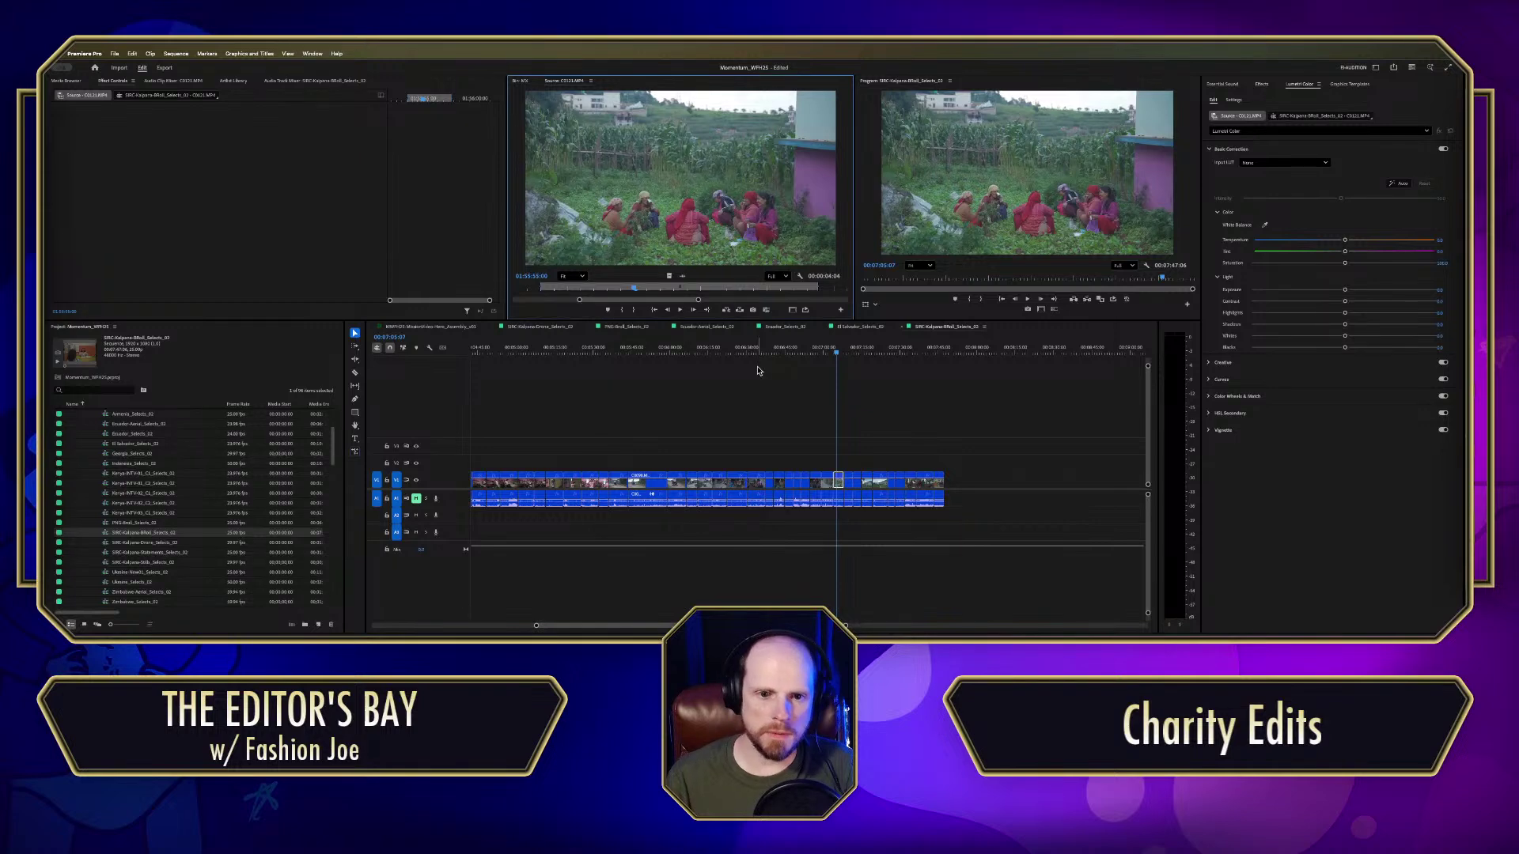
Step: Place the seated women shot on V2 of the assembly above the goat clip and trim its end to match the goat clip's
{"action": "left_click", "coordinate": [428, 326]}
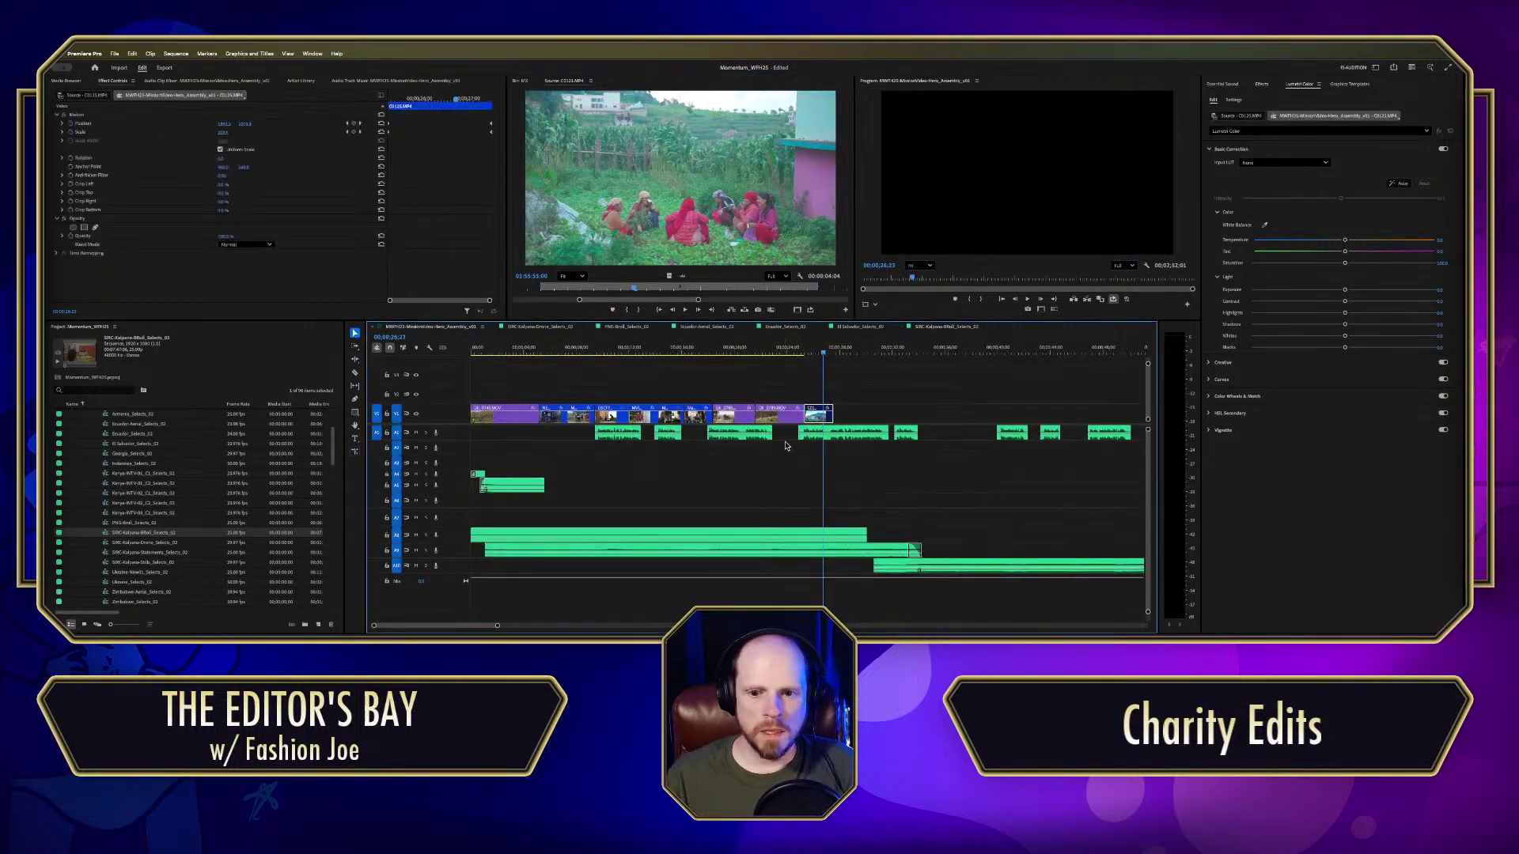
{"action": "scroll", "coordinate": [797, 396], "scroll_direction": "up", "scroll_amount": 3}
{"action": "left_click_drag", "start_coordinate": [667, 274], "coordinate": [803, 394]}
{"action": "left_click_drag", "start_coordinate": [946, 394], "coordinate": [875, 394]}
Step: Apply Fit to Frame to the seated women clip on V2
{"action": "left_click", "coordinate": [725, 351]}
{"action": "left_click", "coordinate": [734, 352]}
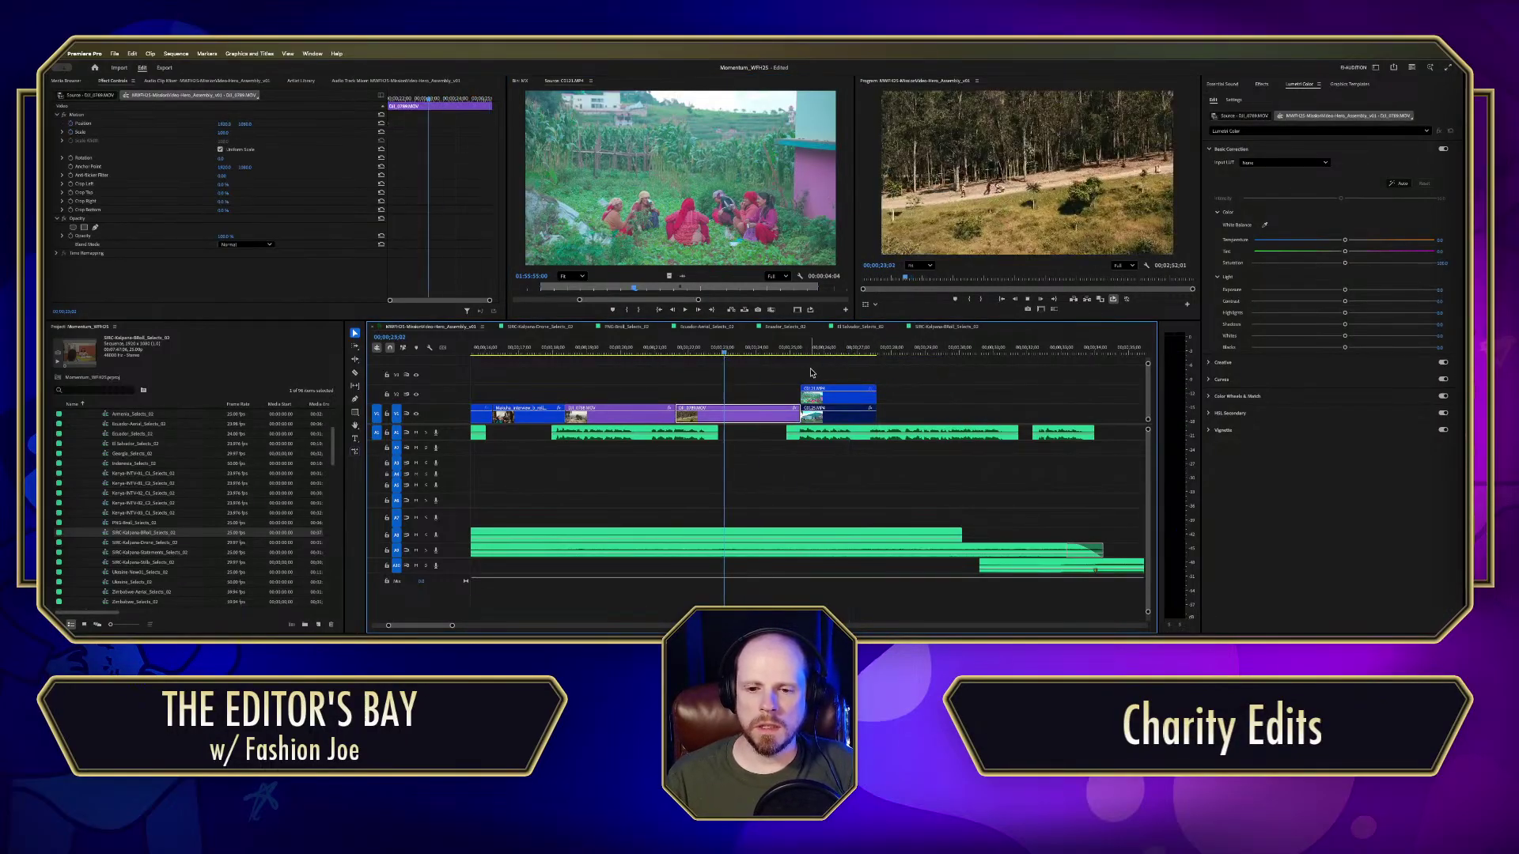
{"action": "right_click", "coordinate": [847, 395]}
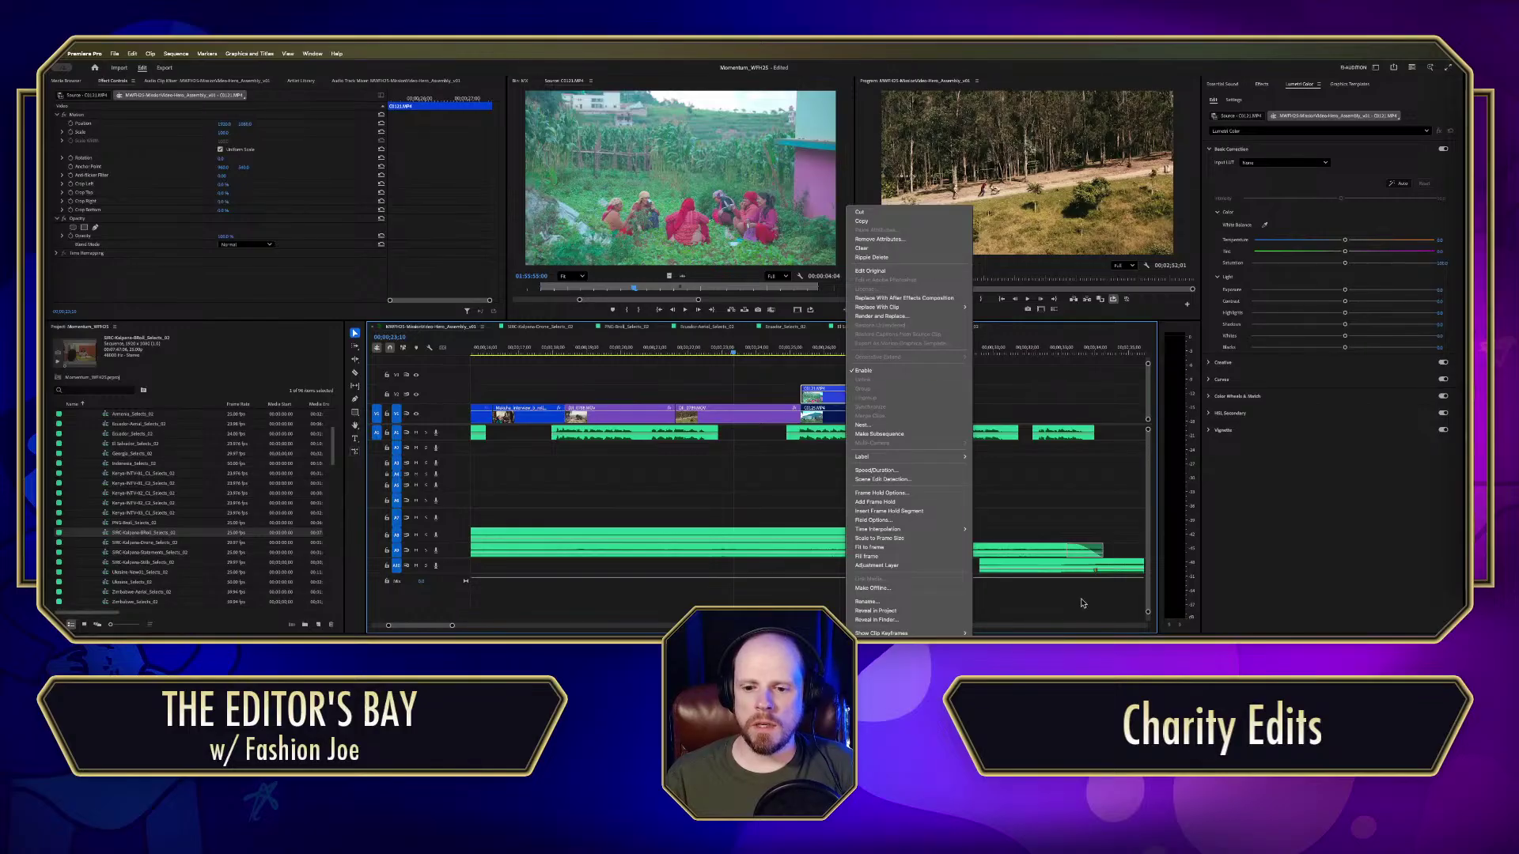
{"action": "left_click", "coordinate": [898, 547]}
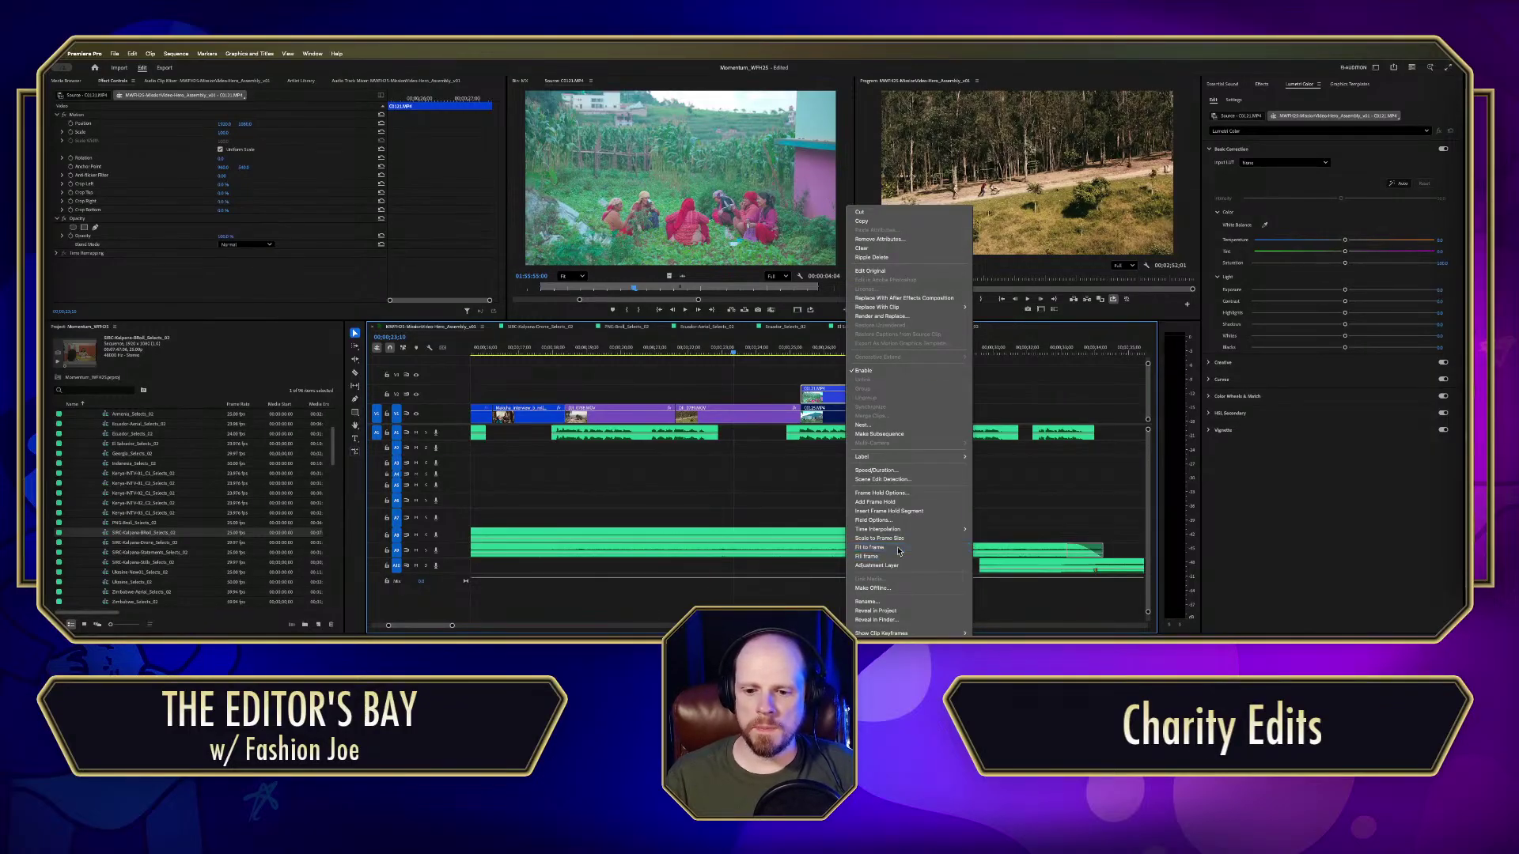
Step: Play the assembly from the forest road shot through the seated women shot, and park the playhead at that shot's end
{"action": "left_click", "coordinate": [769, 353]}
{"action": "left_click", "coordinate": [720, 353]}
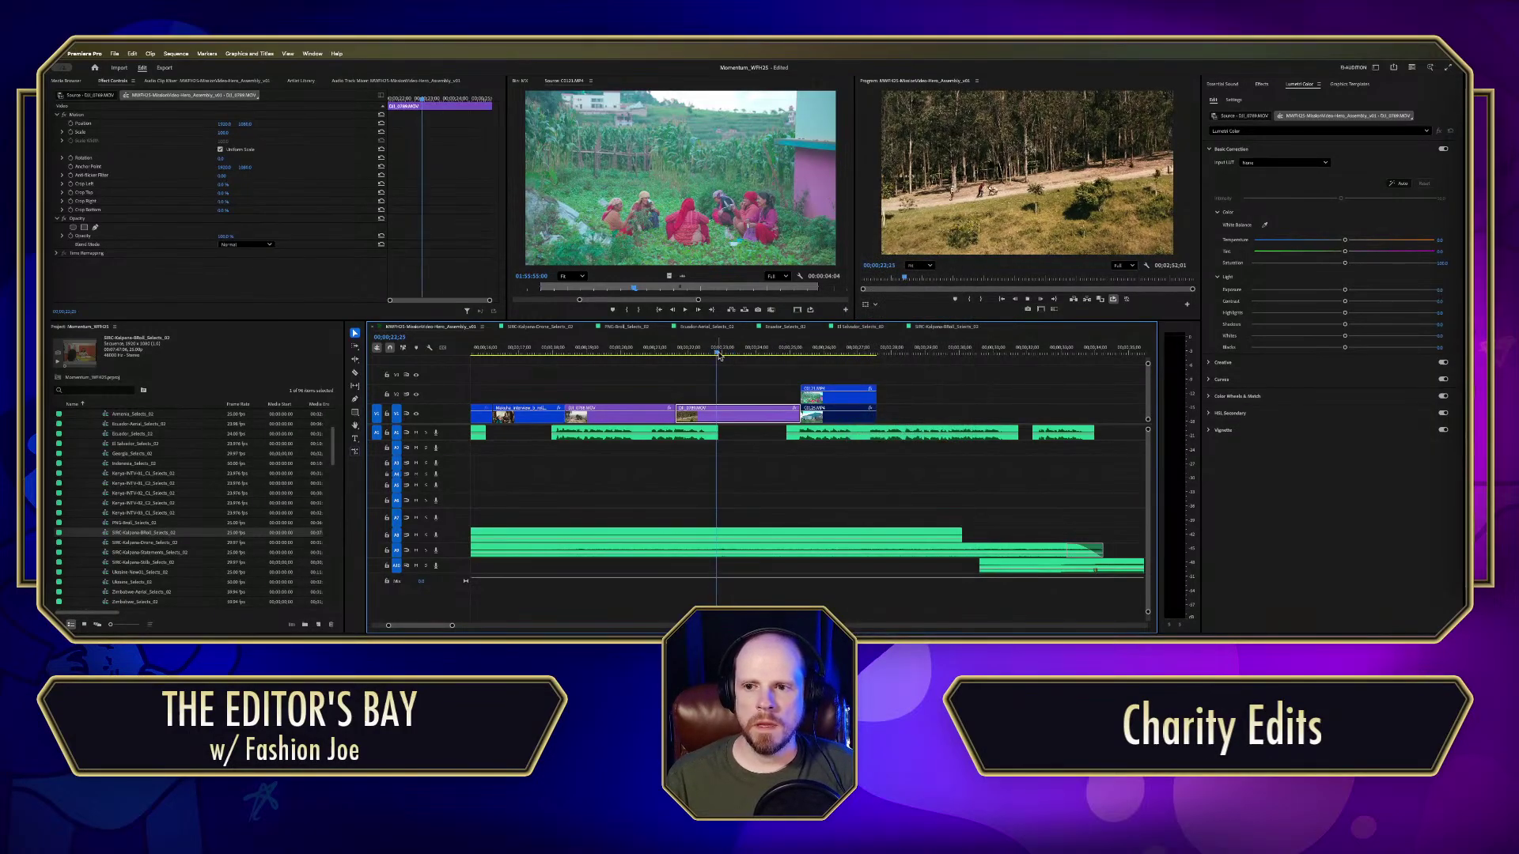
{"action": "key", "text": "space"}
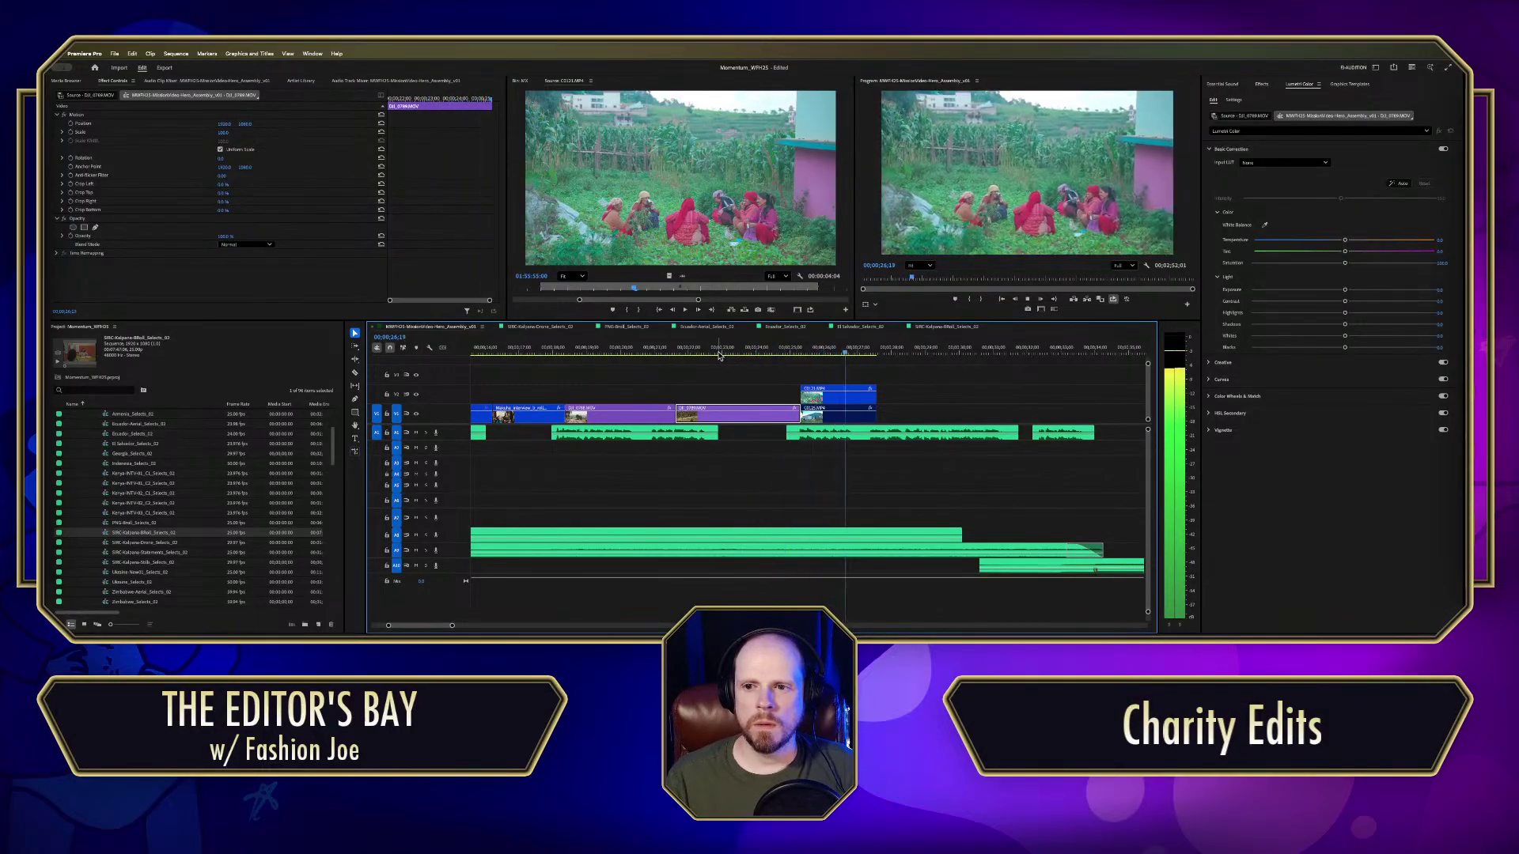
{"action": "key", "text": "space"}
{"action": "key", "text": "d"}
{"action": "left_click", "coordinate": [886, 351]}
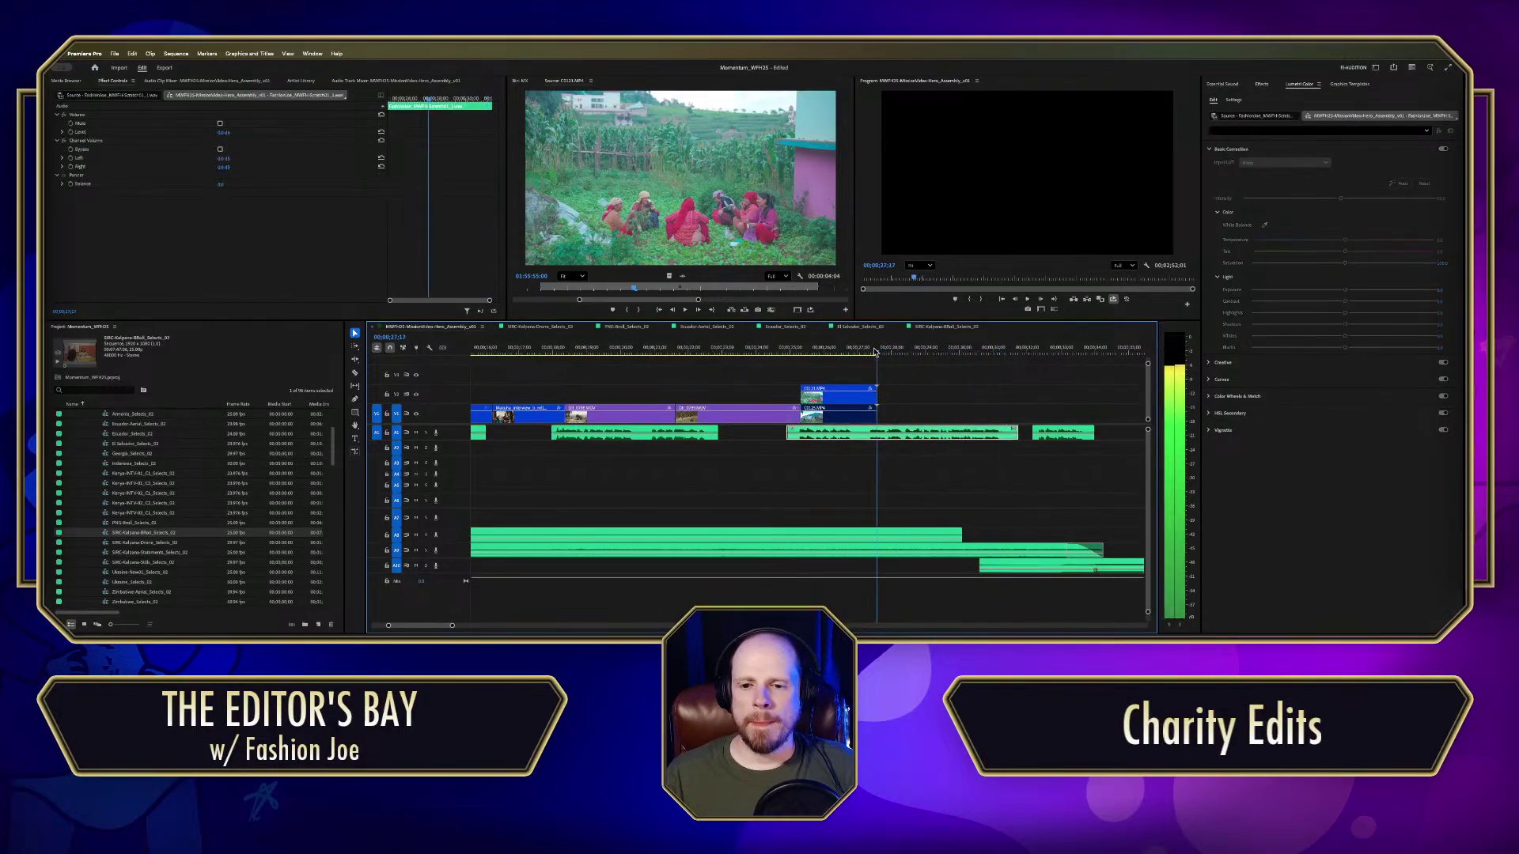
Step: Open the PNG B-roll selects sequence and copy the clip of the person sitting on a wooden platform inside a hut
{"action": "left_click", "coordinate": [920, 383]}
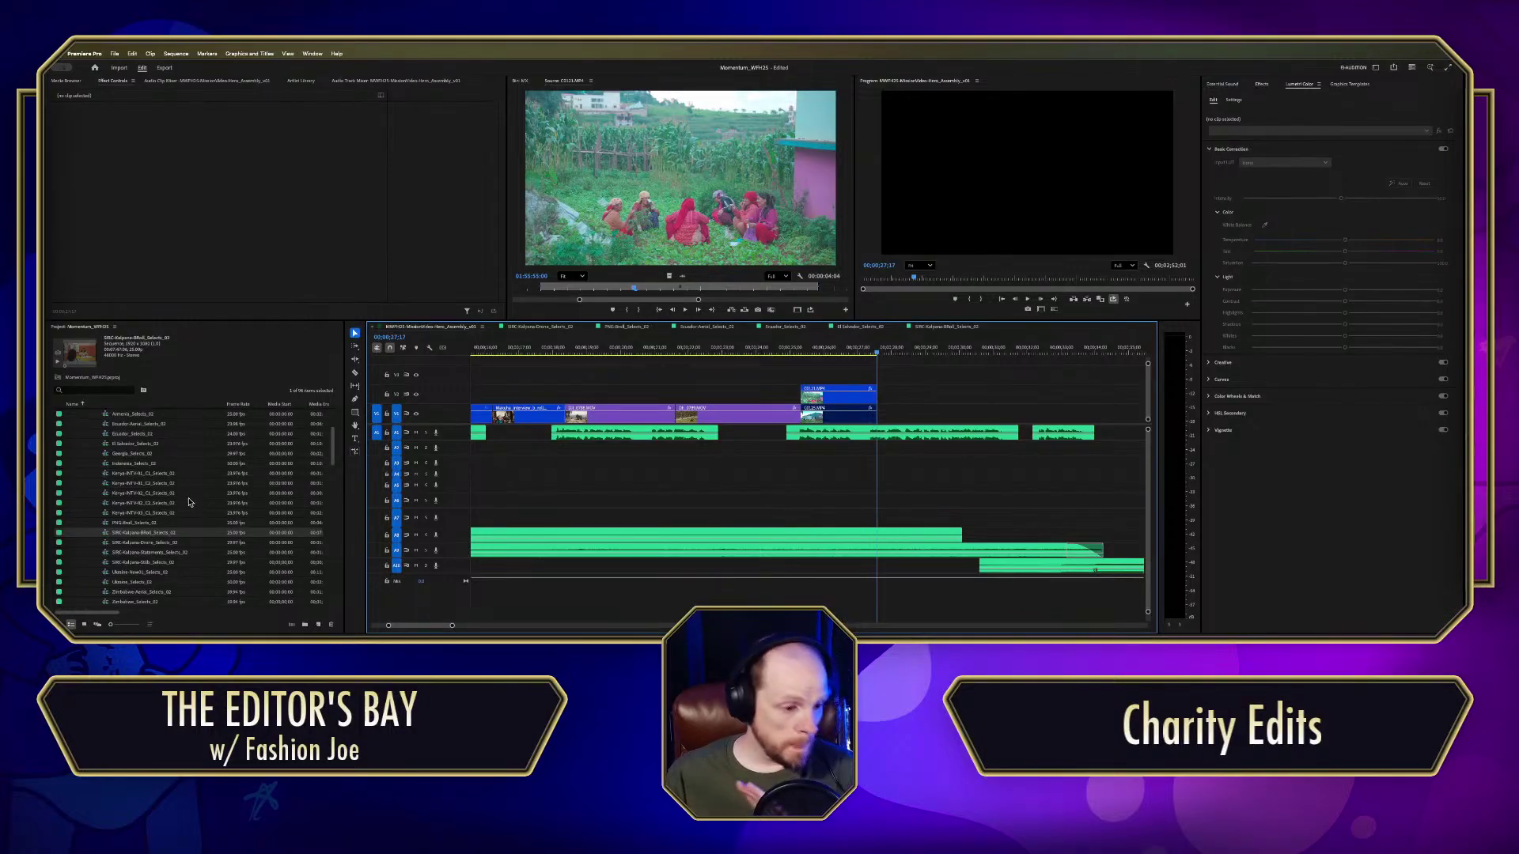
{"action": "double_click", "coordinate": [107, 524]}
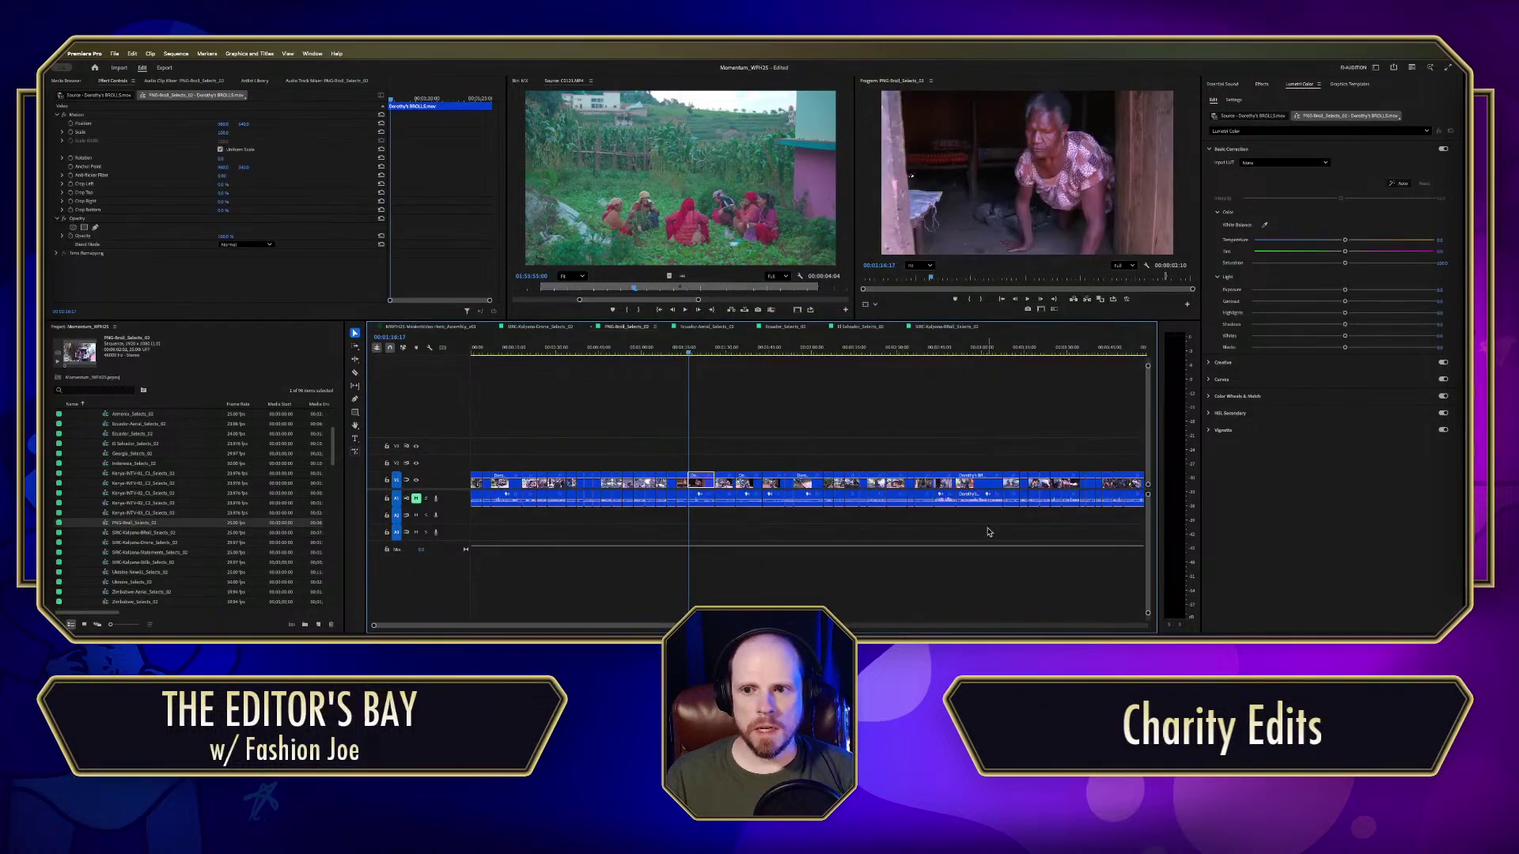
{"action": "left_click", "coordinate": [708, 396]}
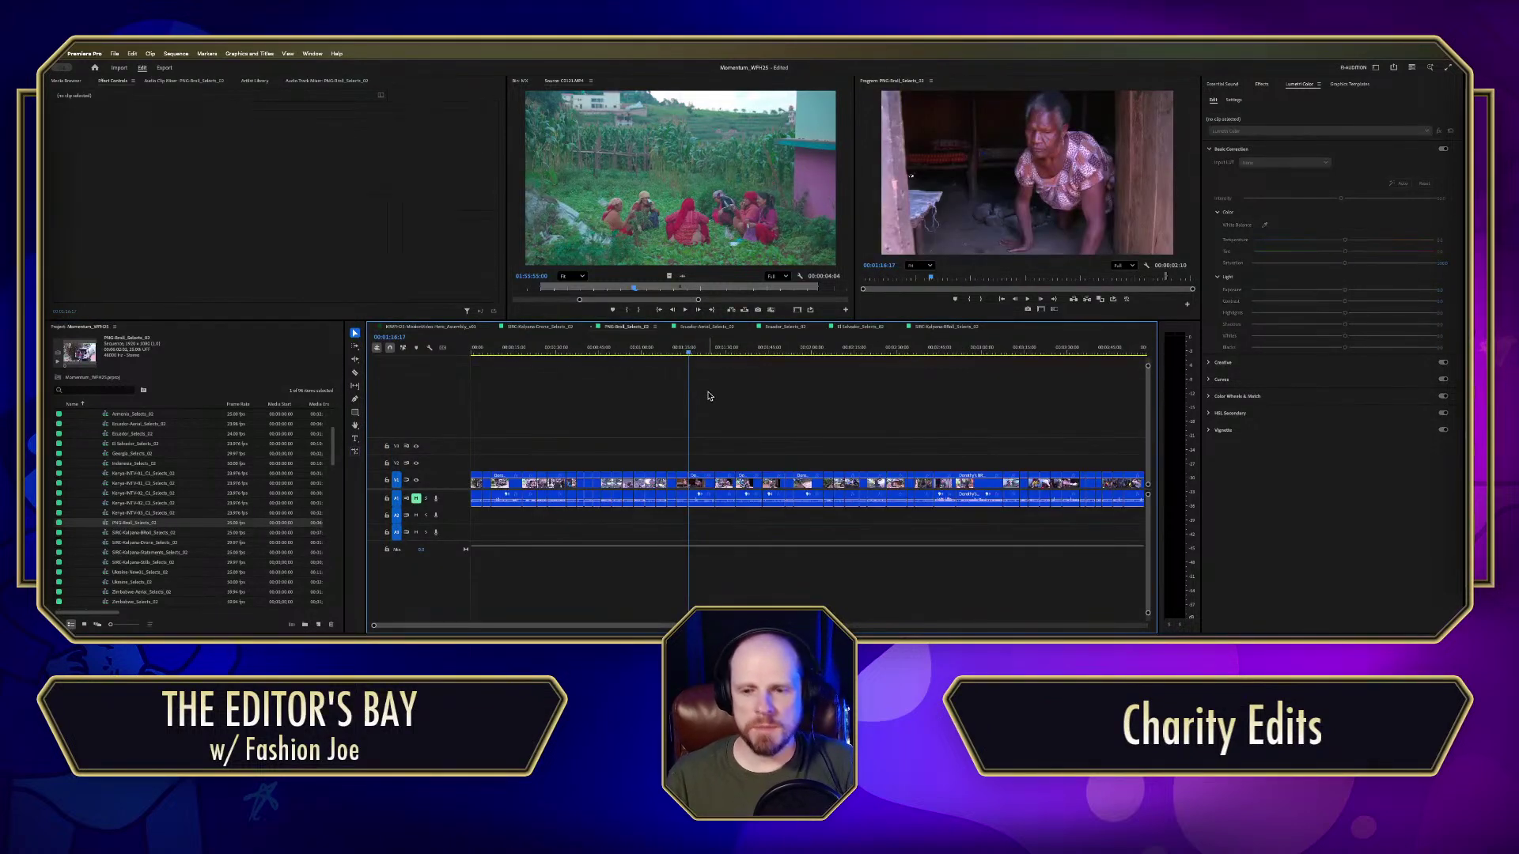
{"action": "left_click_drag", "start_coordinate": [689, 352], "coordinate": [682, 359]}
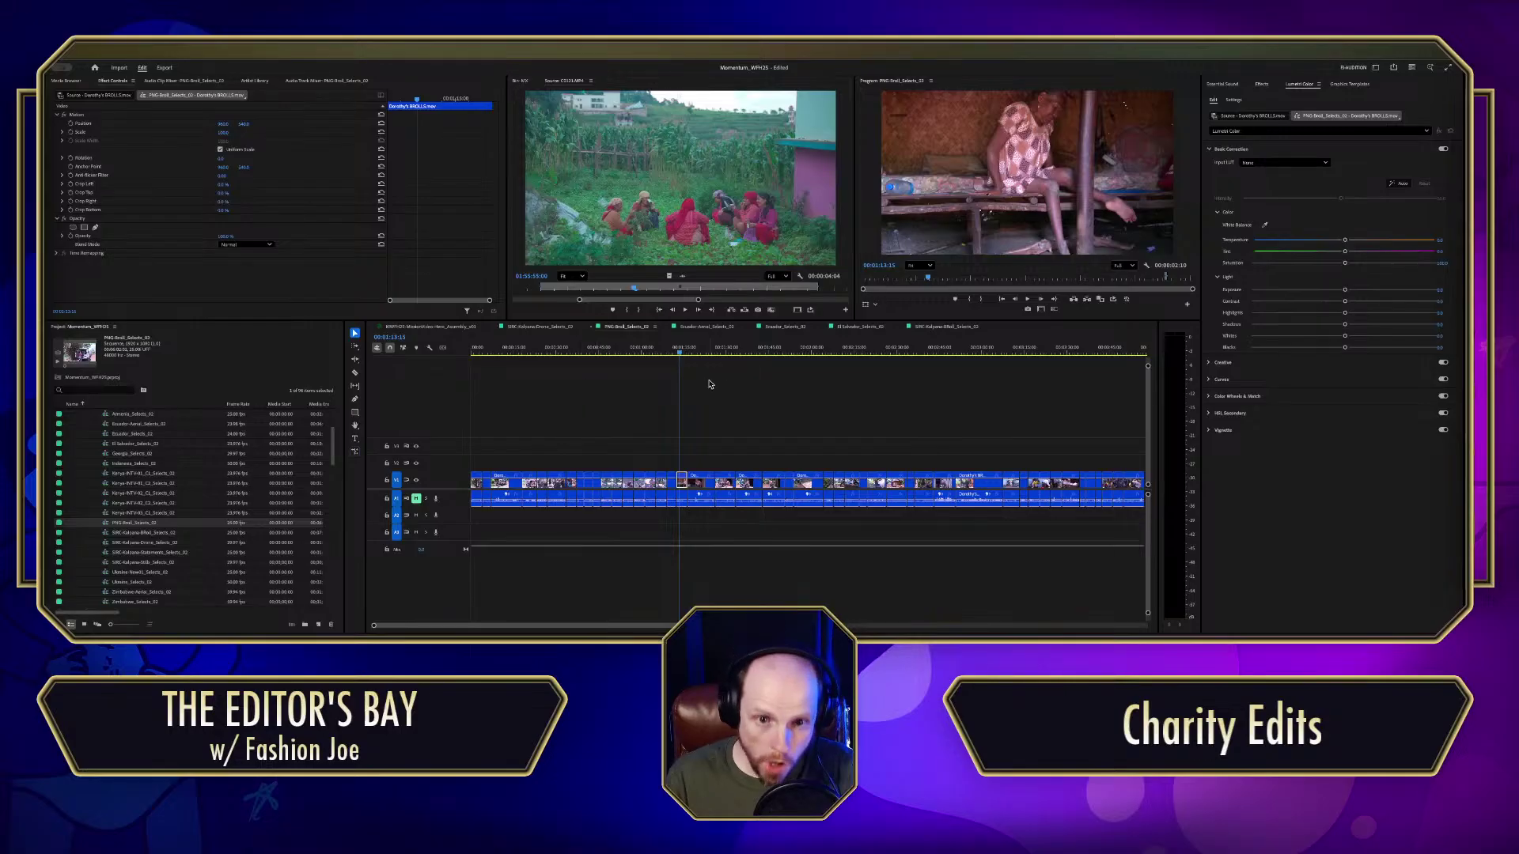
{"action": "left_click", "coordinate": [720, 405]}
{"action": "left_click", "coordinate": [681, 481]}
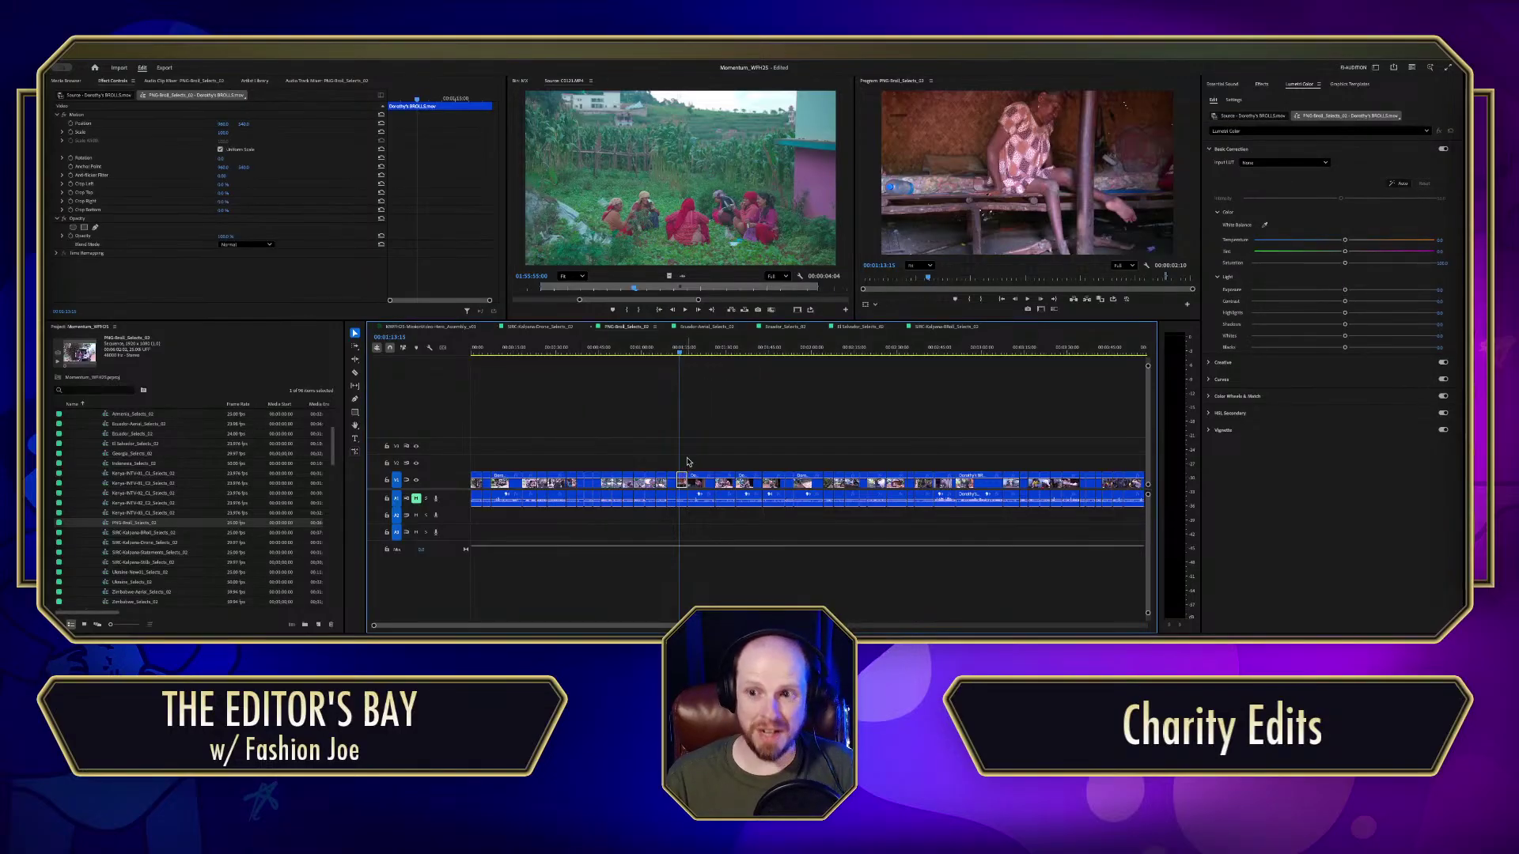
Step: Paste the hut clip into the assembly on V1 directly after the goat clip, and apply Fit to Frame
{"action": "left_click", "coordinate": [448, 328]}
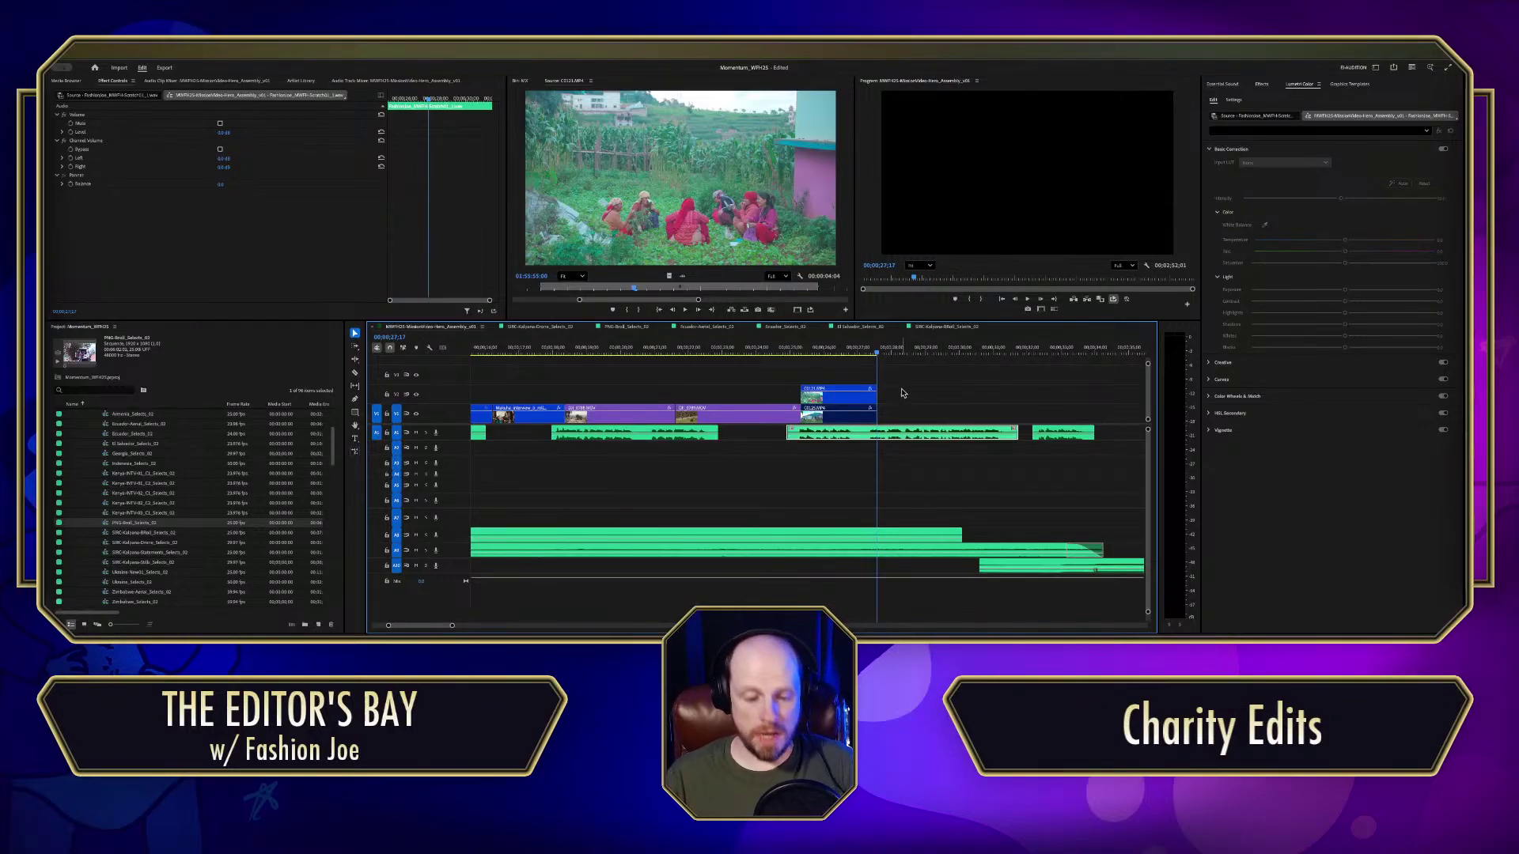
{"action": "key", "text": "ctrl+v"}
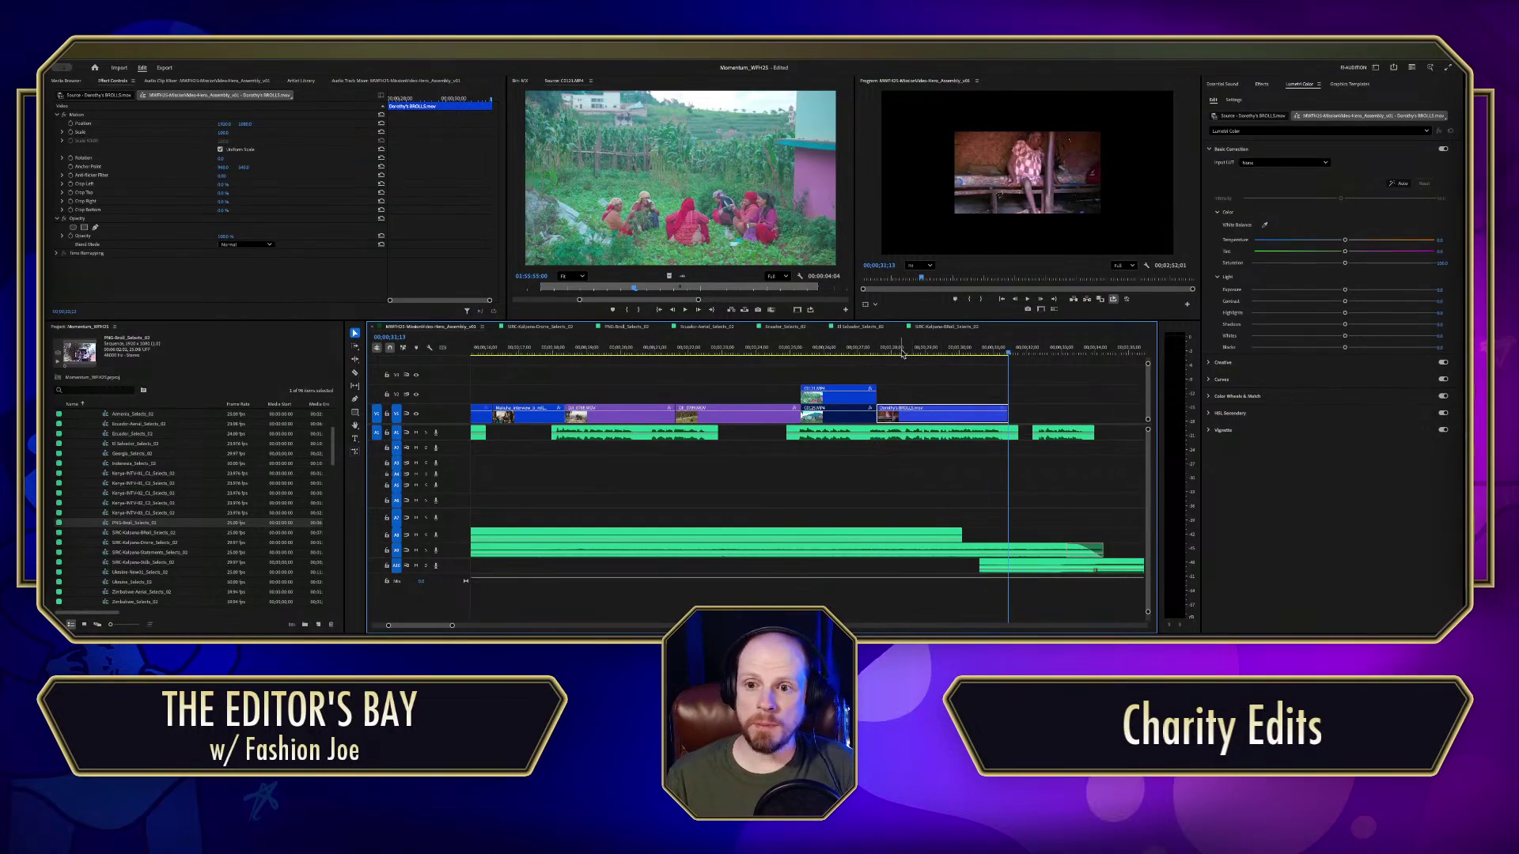
{"action": "right_click", "coordinate": [923, 412]}
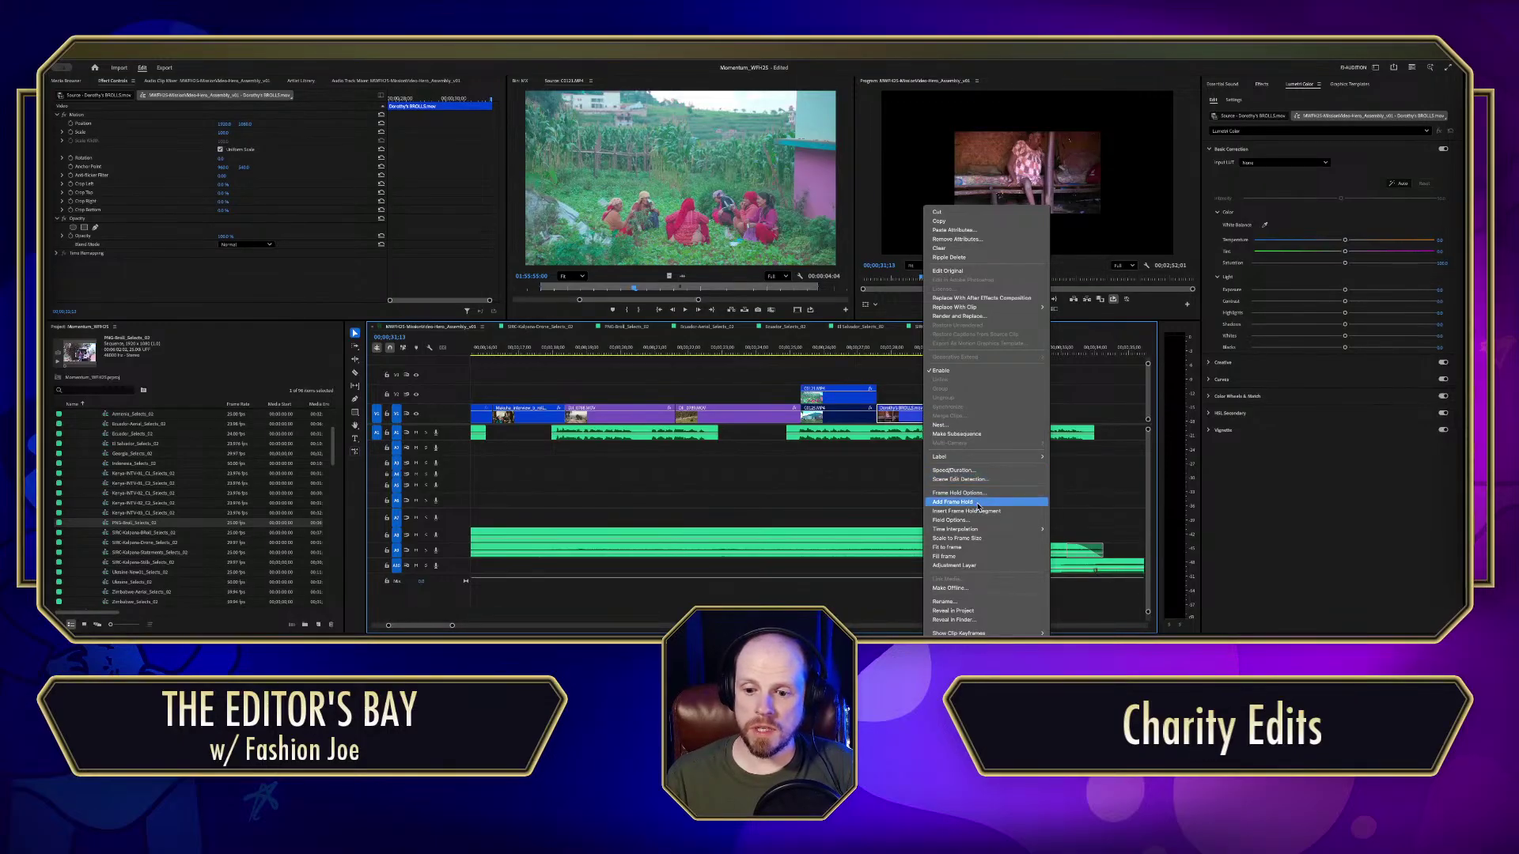
{"action": "left_click", "coordinate": [969, 548]}
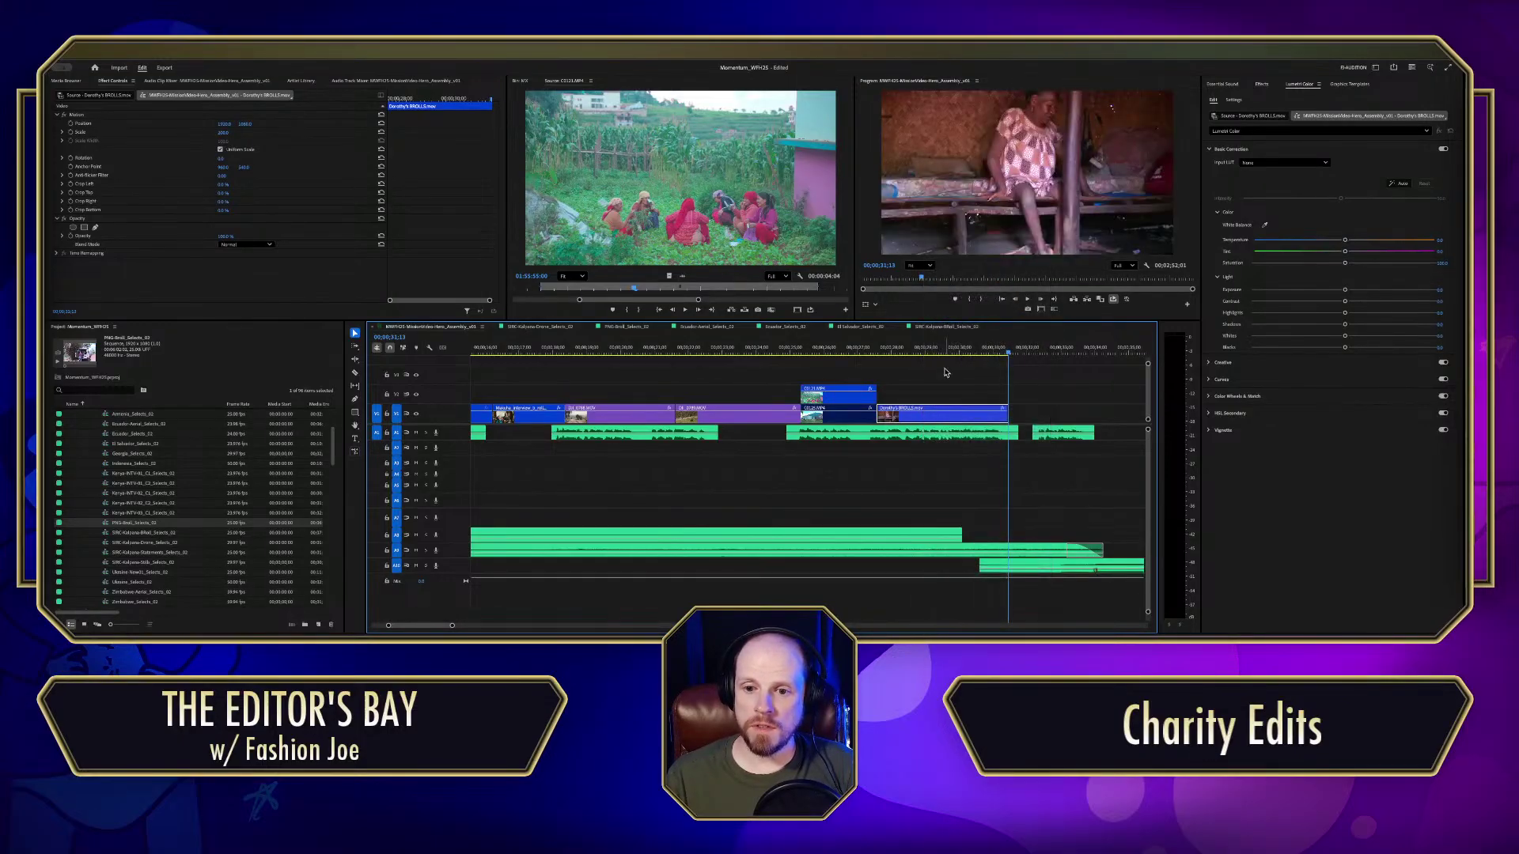
{"action": "left_click", "coordinate": [904, 371]}
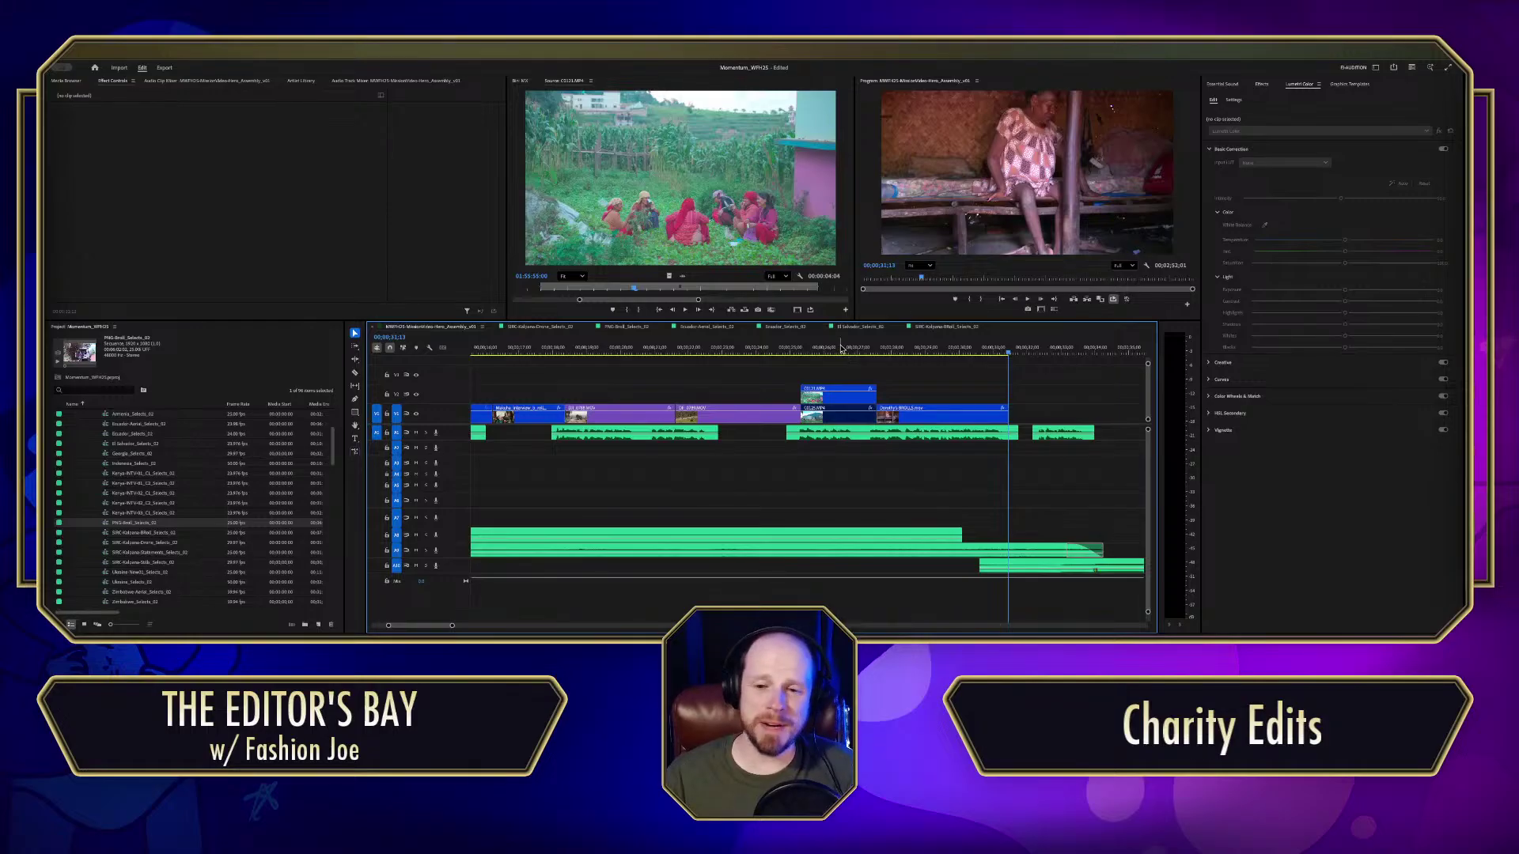
Step: Play the assembly from the end of the forest road shot into the hut clip to judge its length
{"action": "left_click", "coordinate": [959, 352]}
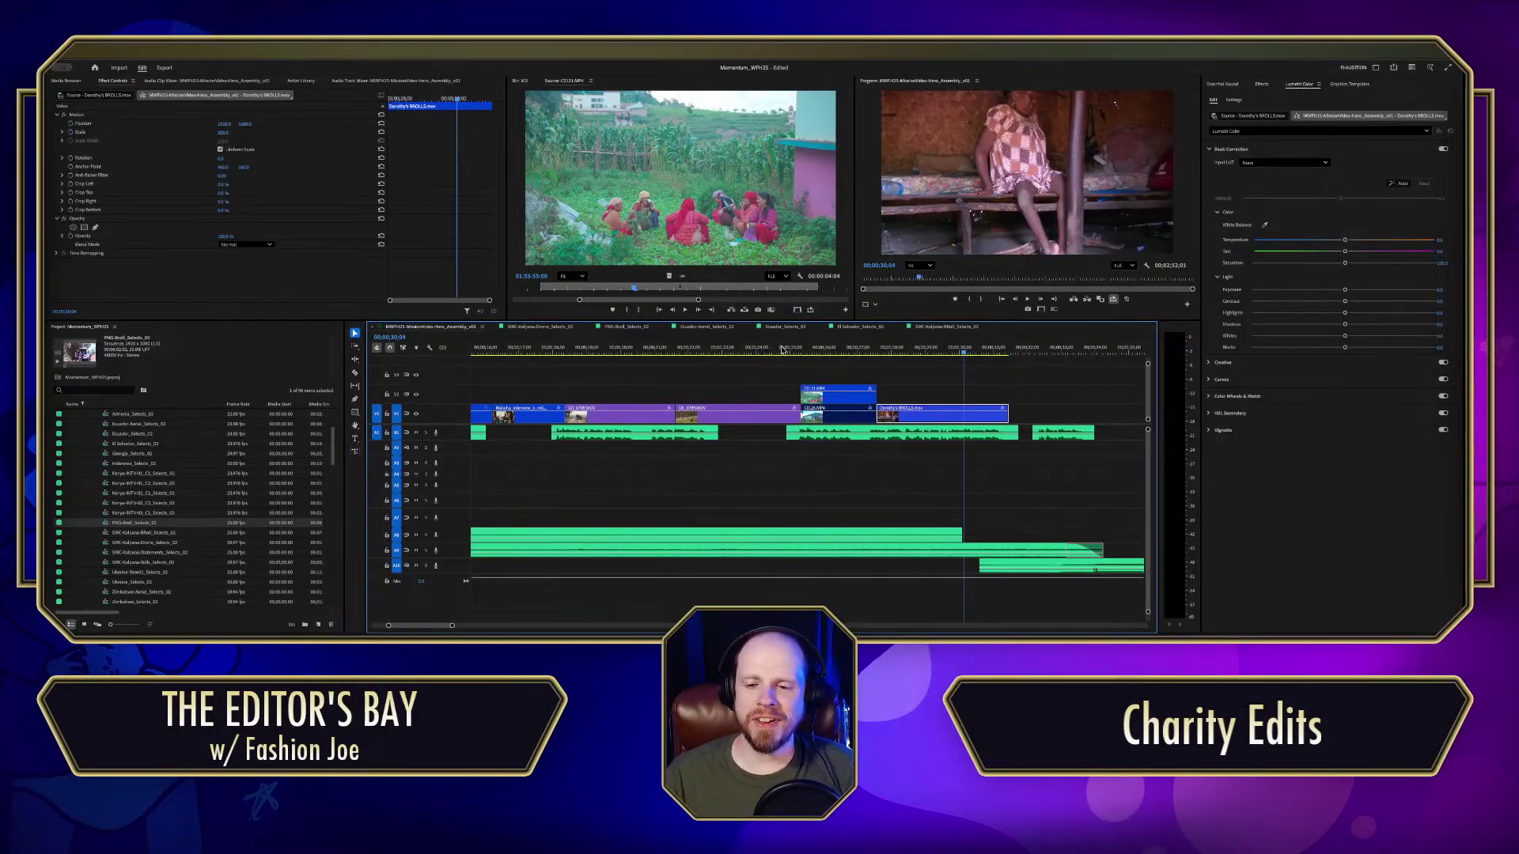
{"action": "left_click", "coordinate": [782, 348]}
{"action": "key", "text": "space"}
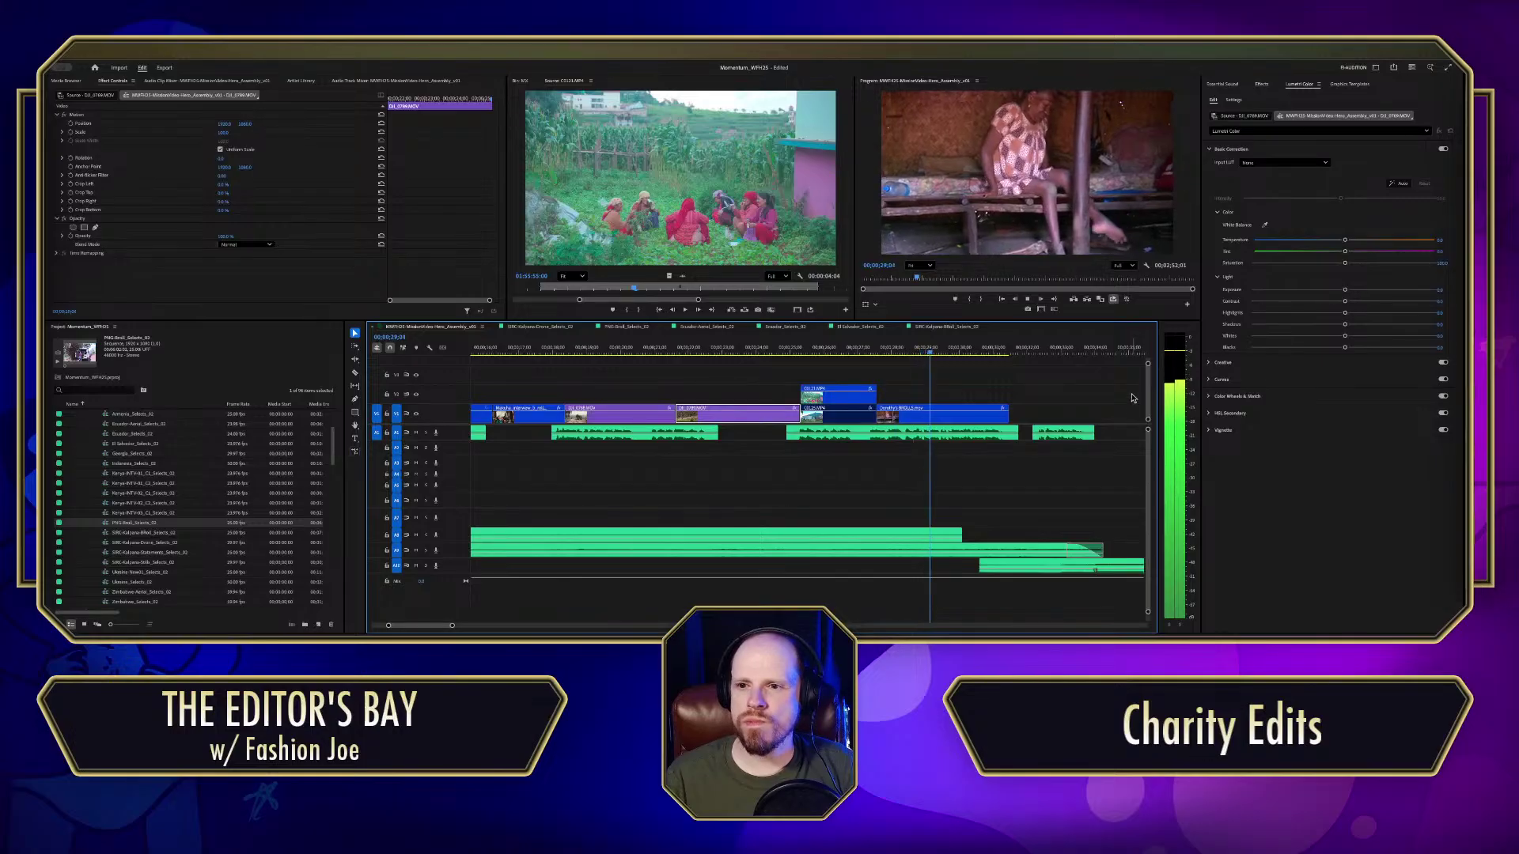
Step: Trim the end of the hut clip back to the playhead at about 00:00:29:21, and continue playback past the new cut
{"action": "left_click", "coordinate": [1006, 414]}
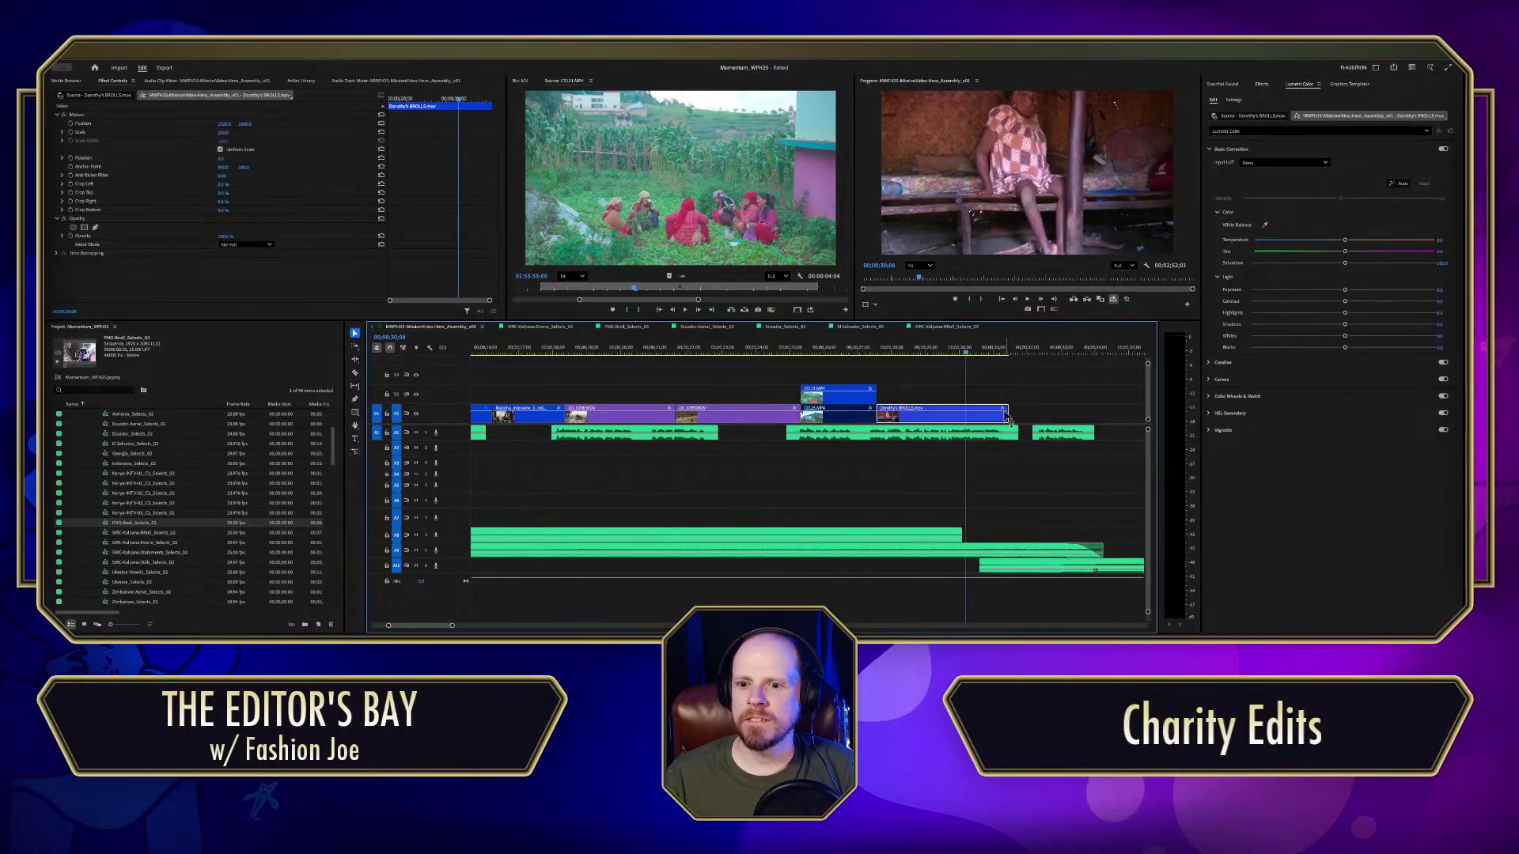
{"action": "left_click", "coordinate": [946, 348]}
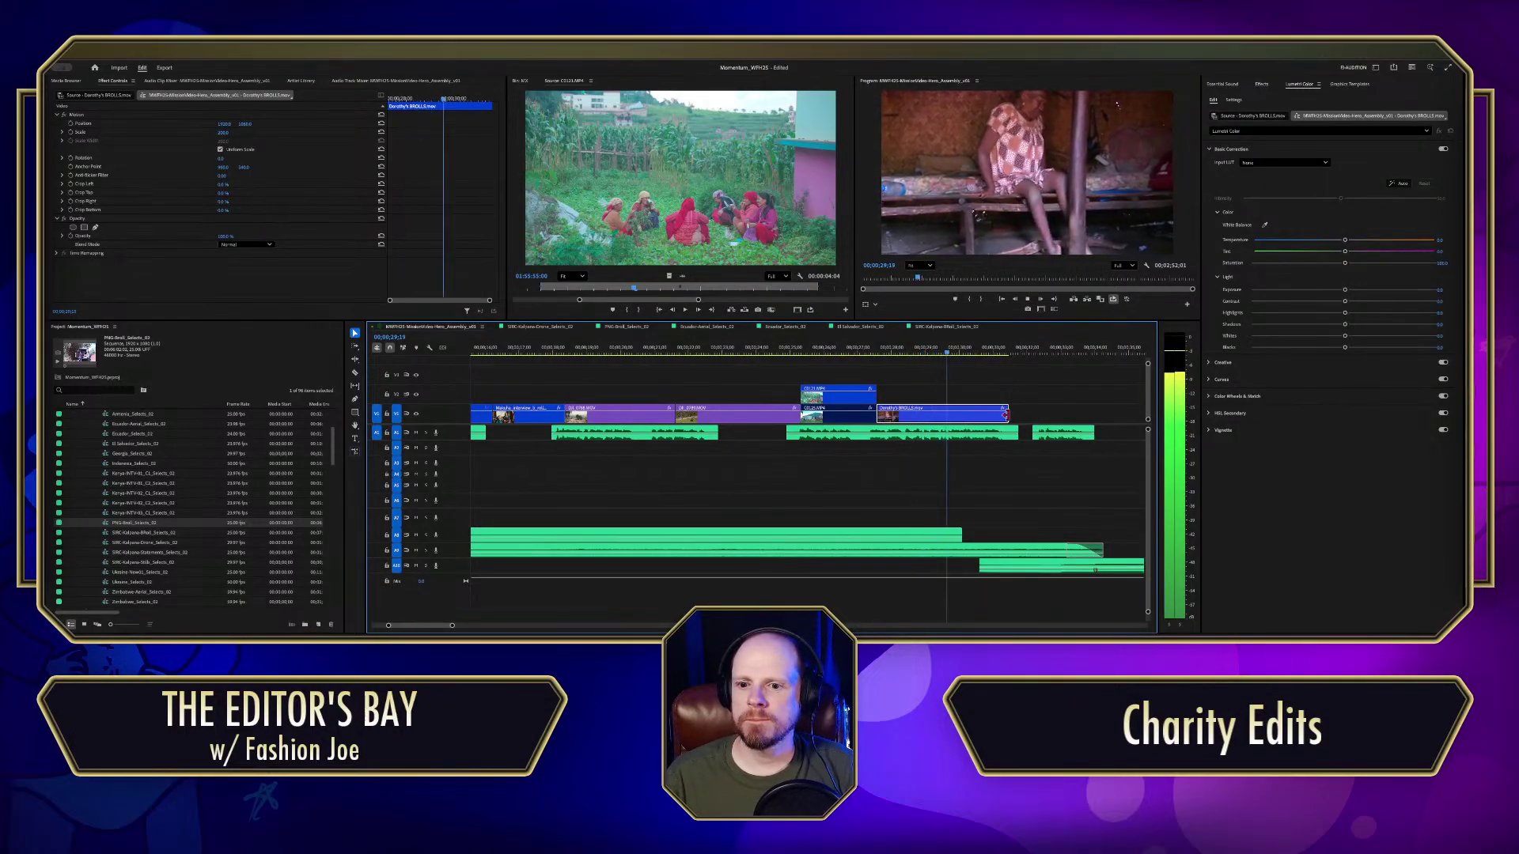
{"action": "left_click_drag", "start_coordinate": [1009, 412], "coordinate": [949, 412]}
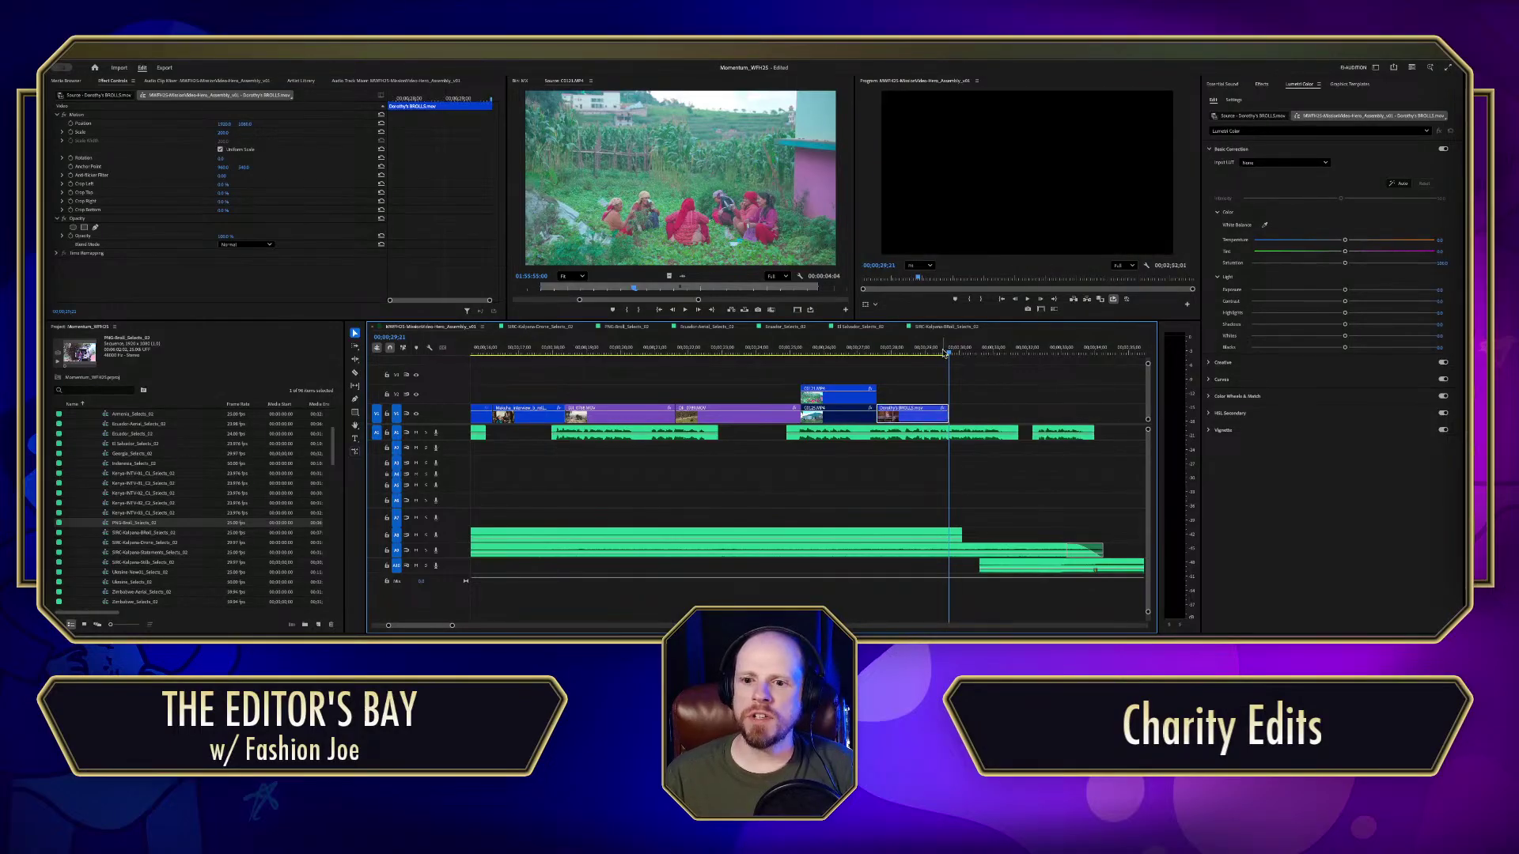
{"action": "key", "text": "space"}
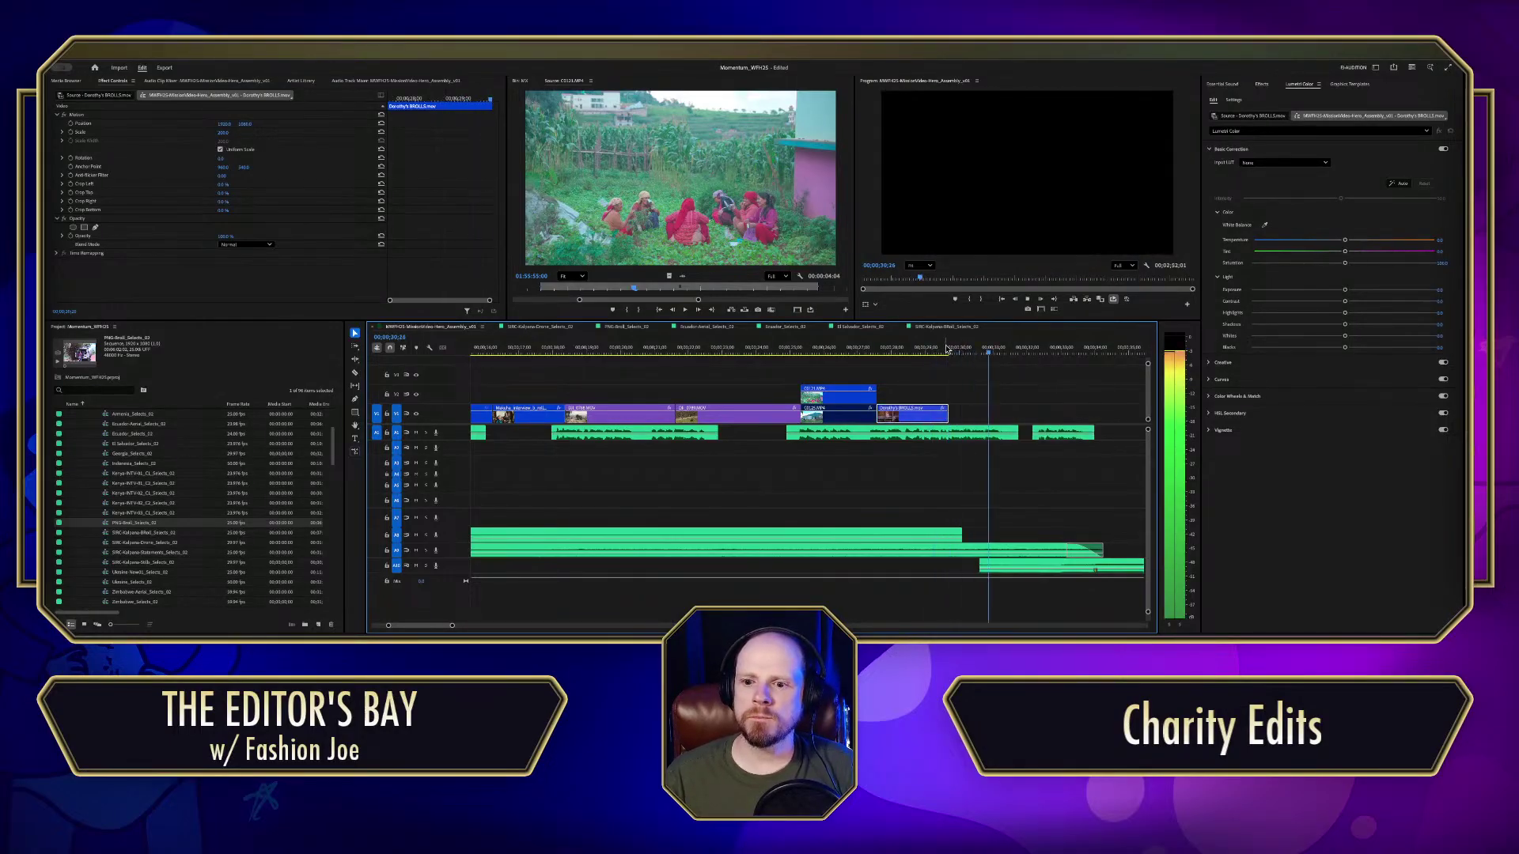
Step: Park the playhead at the end of the hut clip, and search the Kalyana drone and B-roll selects sequences for a follow-up shot
{"action": "left_click", "coordinate": [953, 348]}
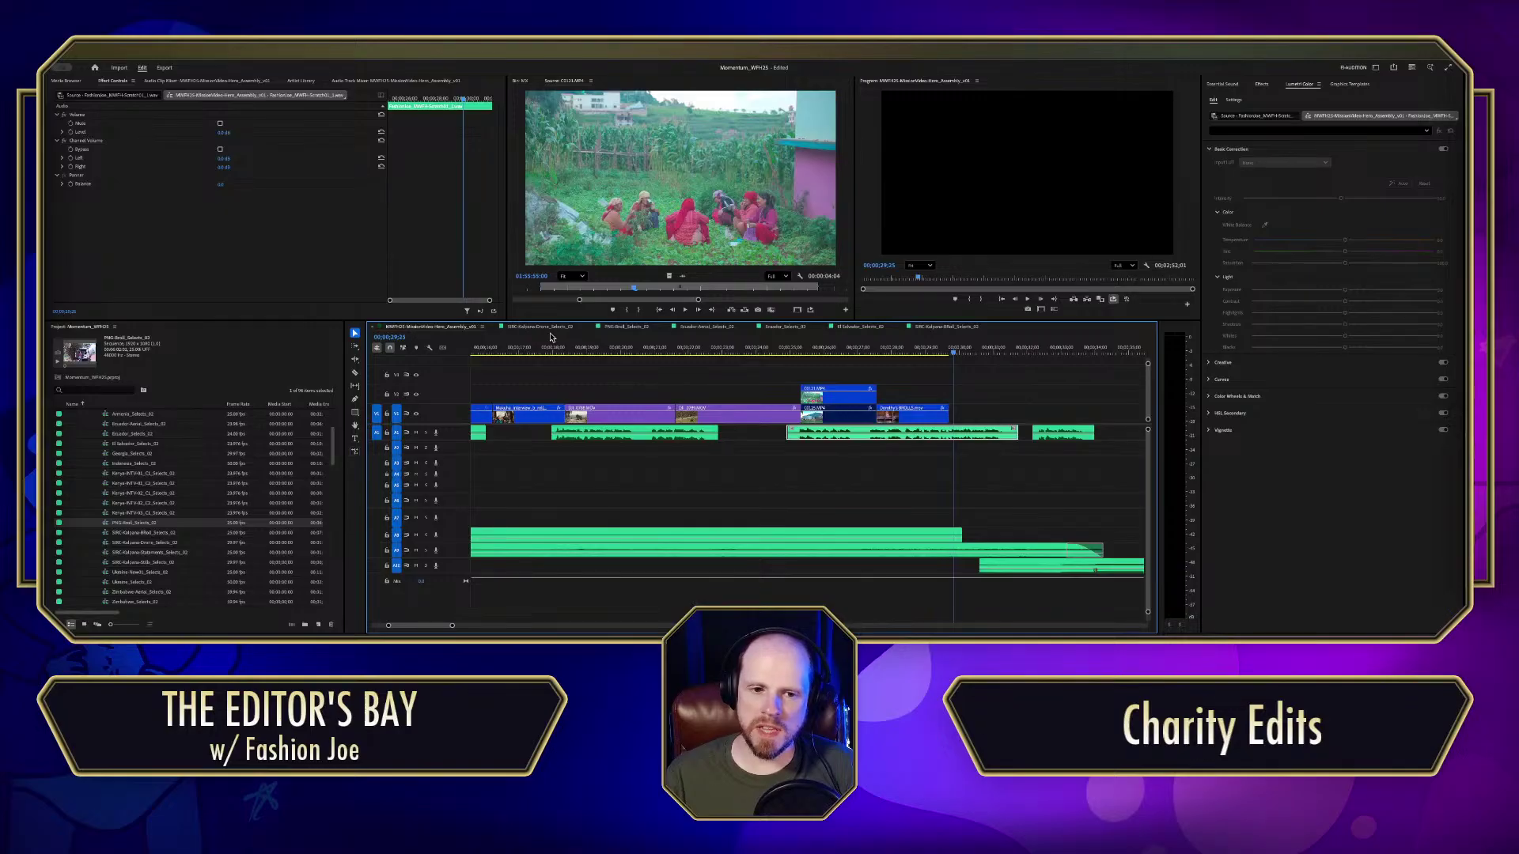
{"action": "left_click", "coordinate": [546, 327]}
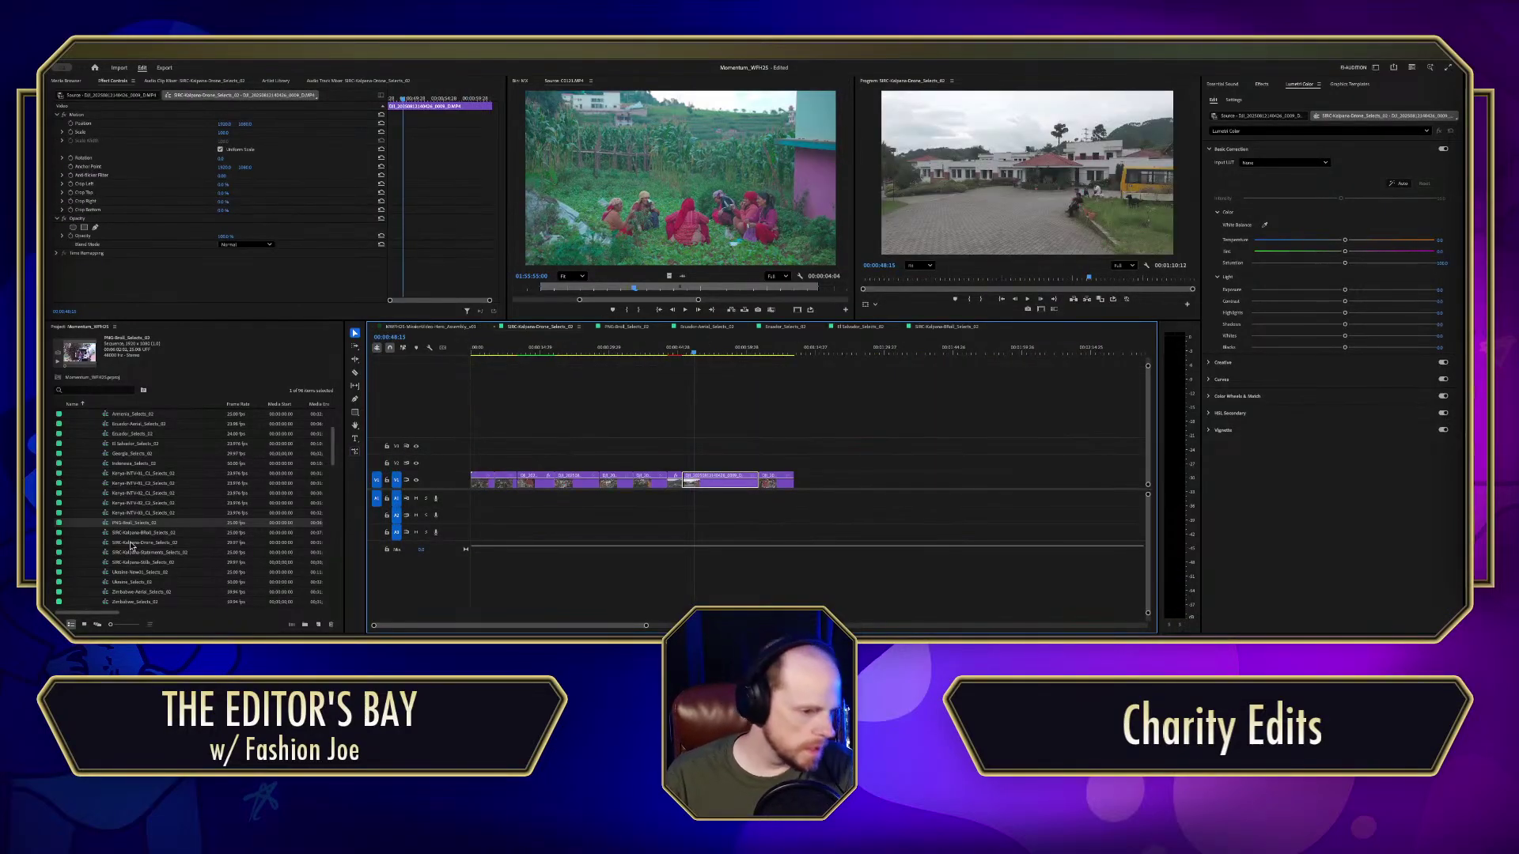
{"action": "scroll", "coordinate": [126, 595], "scroll_direction": "down", "scroll_amount": 1}
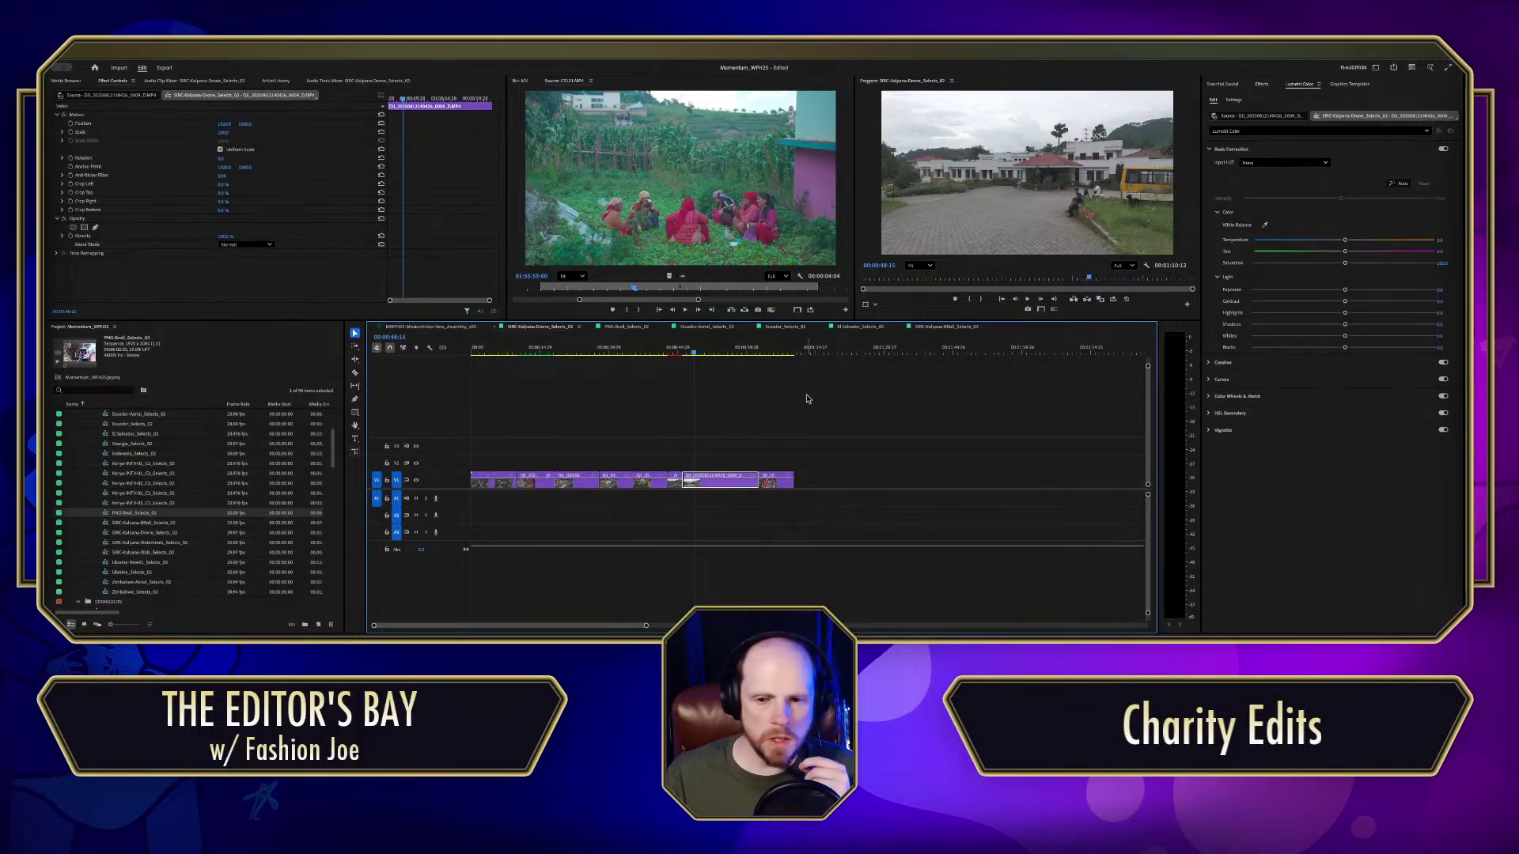
{"action": "left_click_drag", "start_coordinate": [701, 351], "coordinate": [516, 368]}
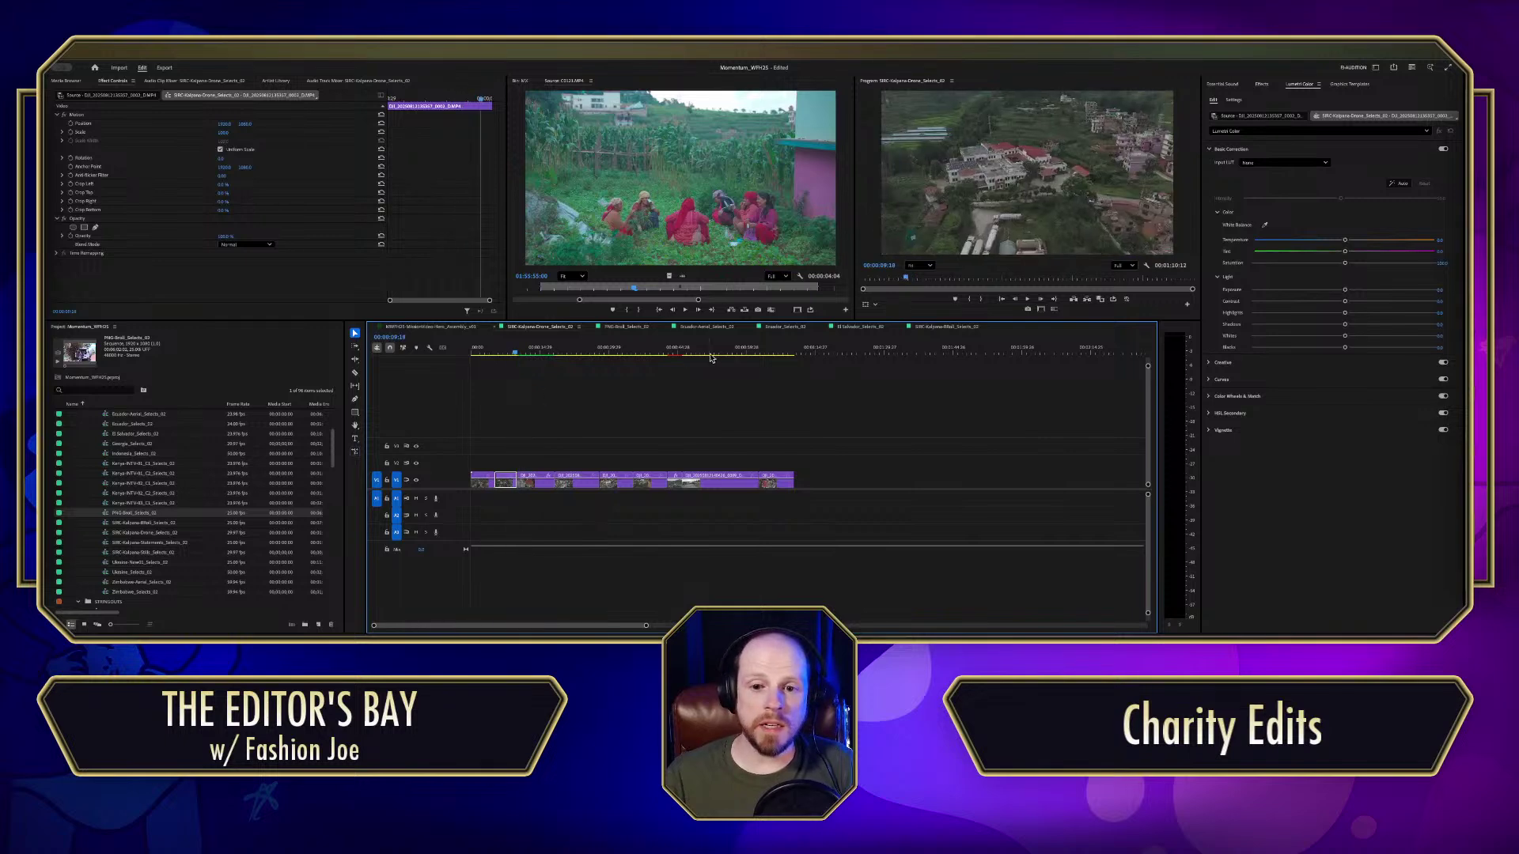
{"action": "left_click", "coordinate": [978, 328]}
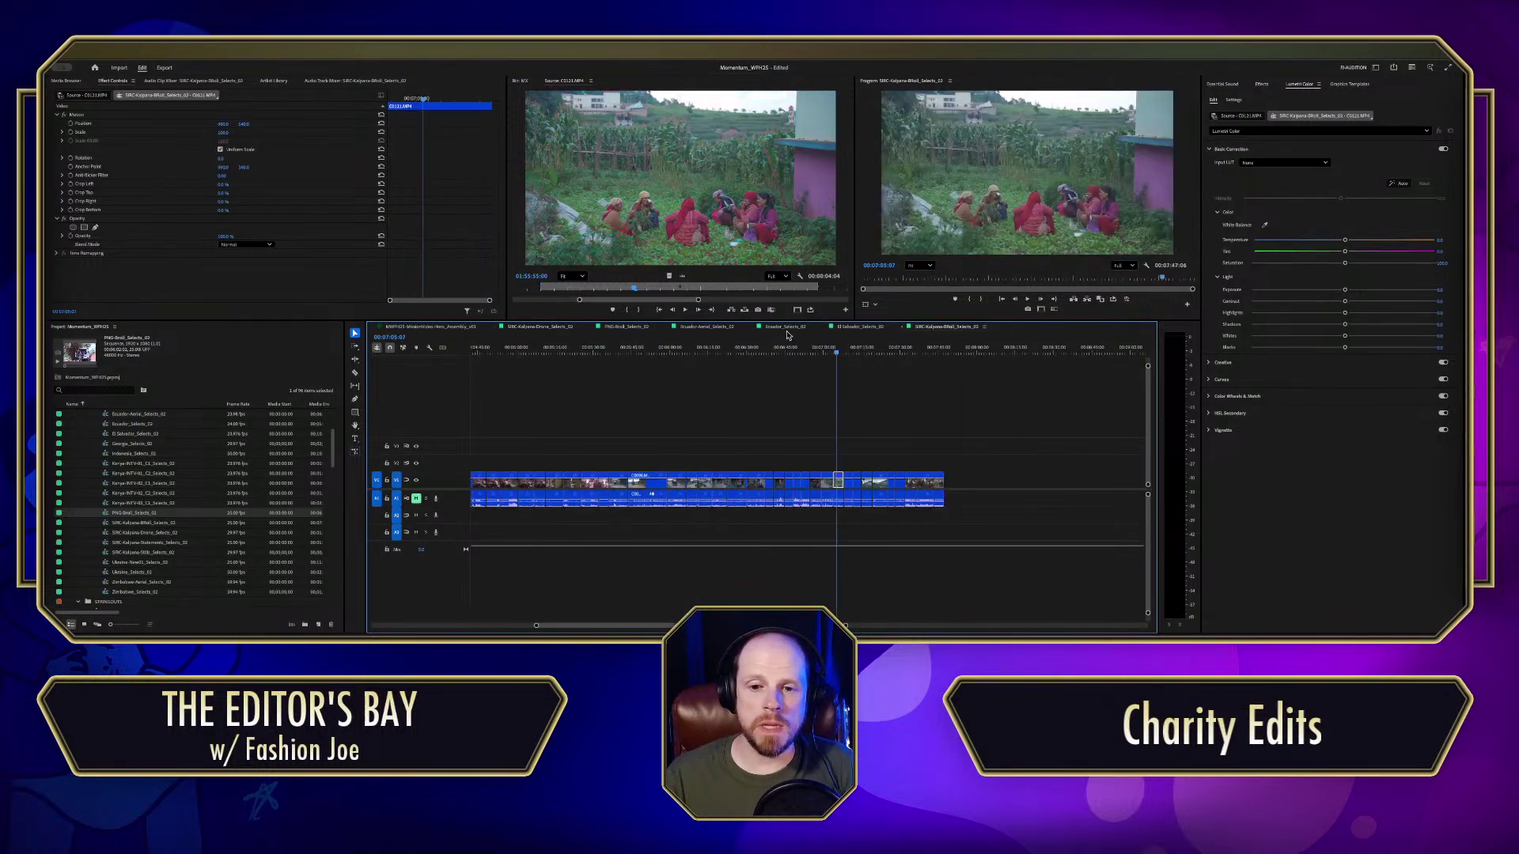
{"action": "left_click_drag", "start_coordinate": [764, 352], "coordinate": [724, 353]}
{"action": "key", "text": "space"}
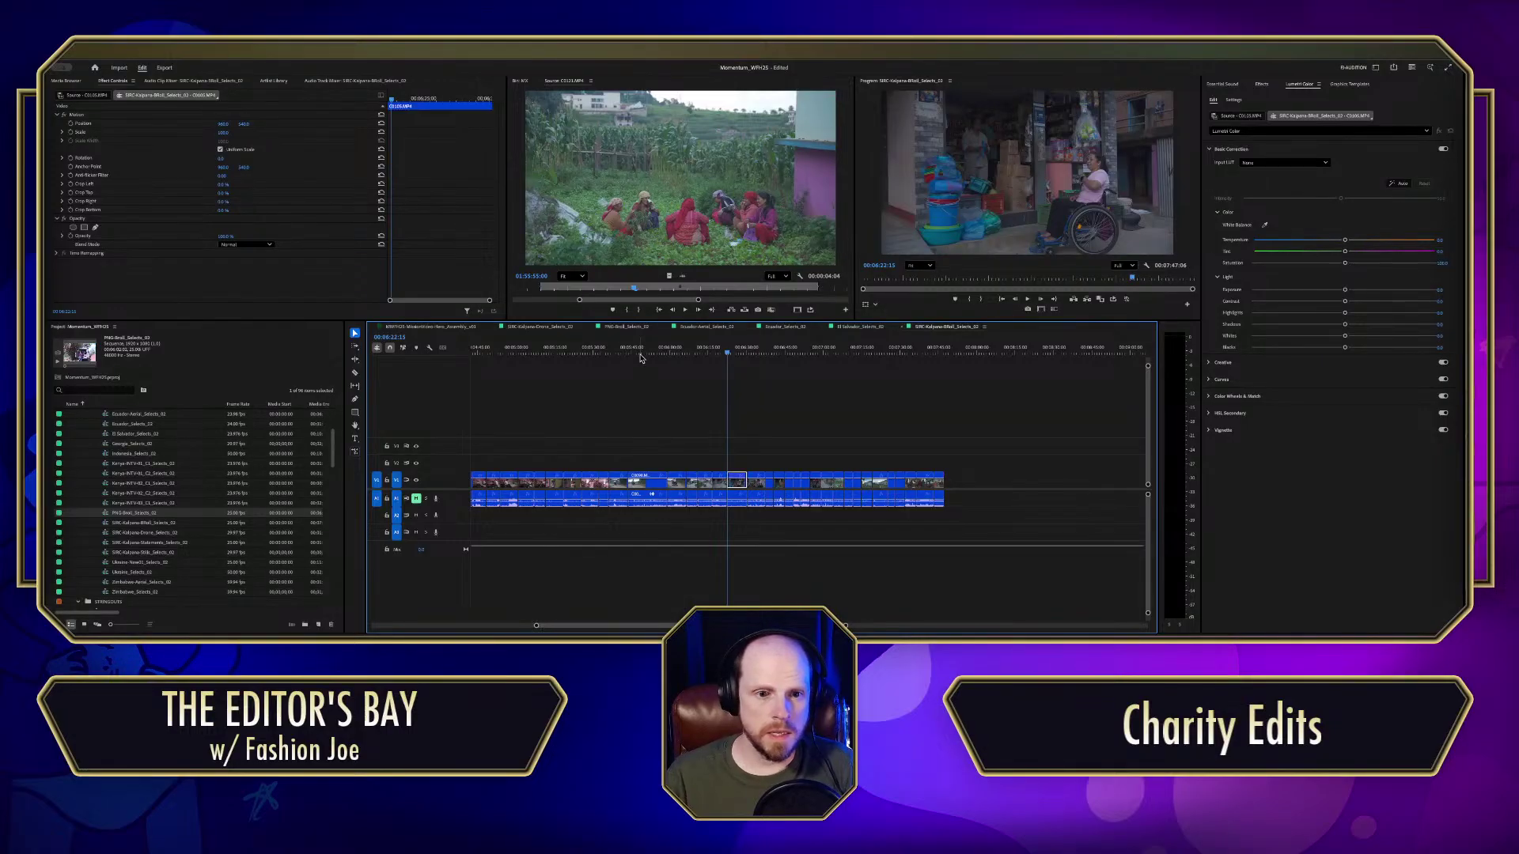
Step: Find the person moving into the wheelchair in the PNG B-roll selects, match-frame the shot to its source, and mark about four seconds
{"action": "double_click", "coordinate": [107, 515]}
{"action": "left_click", "coordinate": [676, 373]}
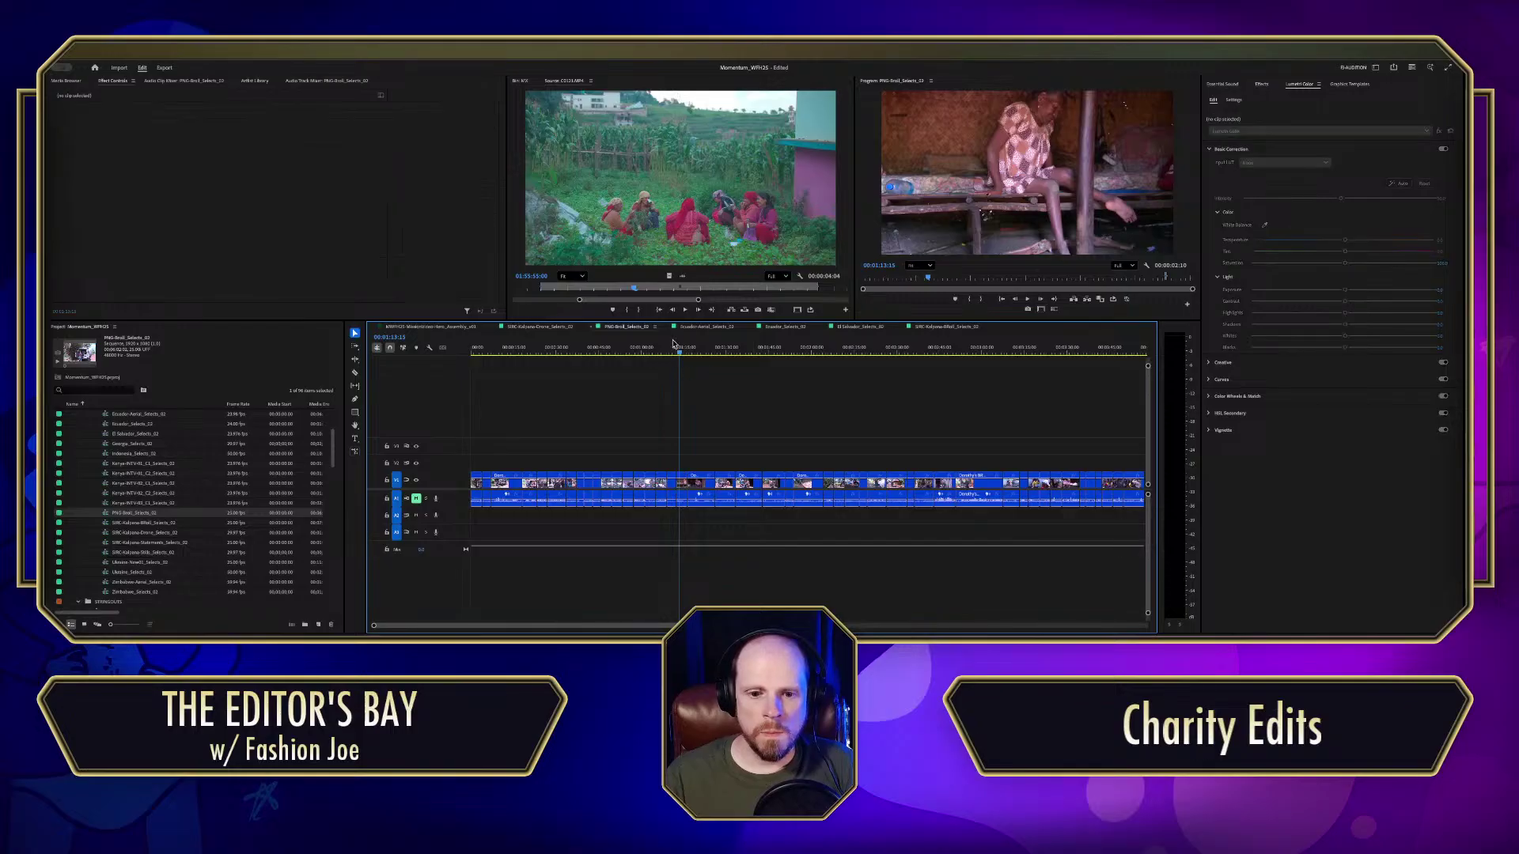
{"action": "left_click_drag", "start_coordinate": [680, 352], "coordinate": [750, 366]}
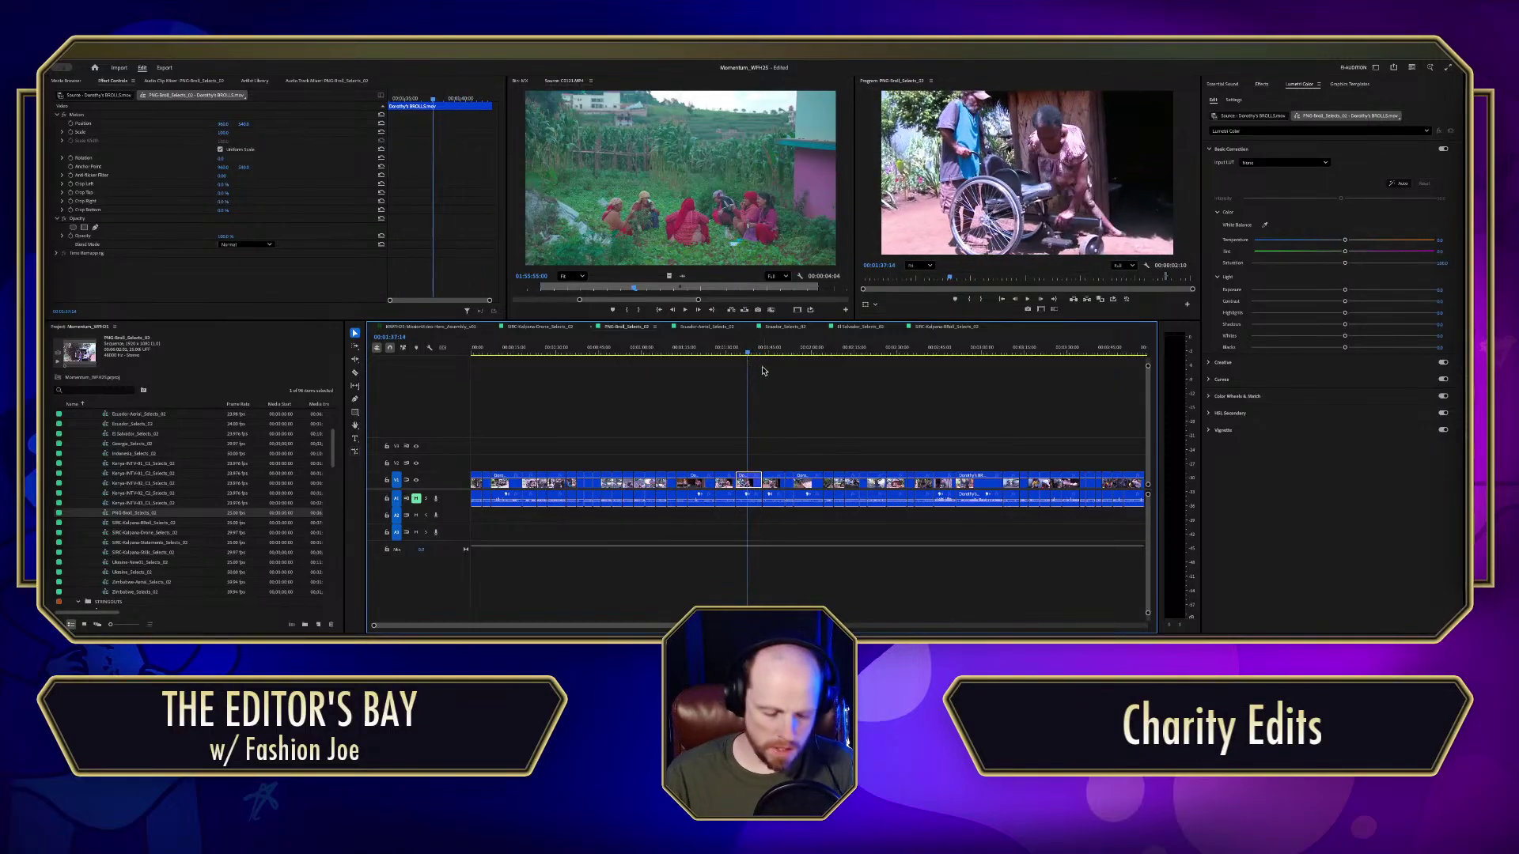
{"action": "key", "text": "f"}
{"action": "key", "text": "space"}
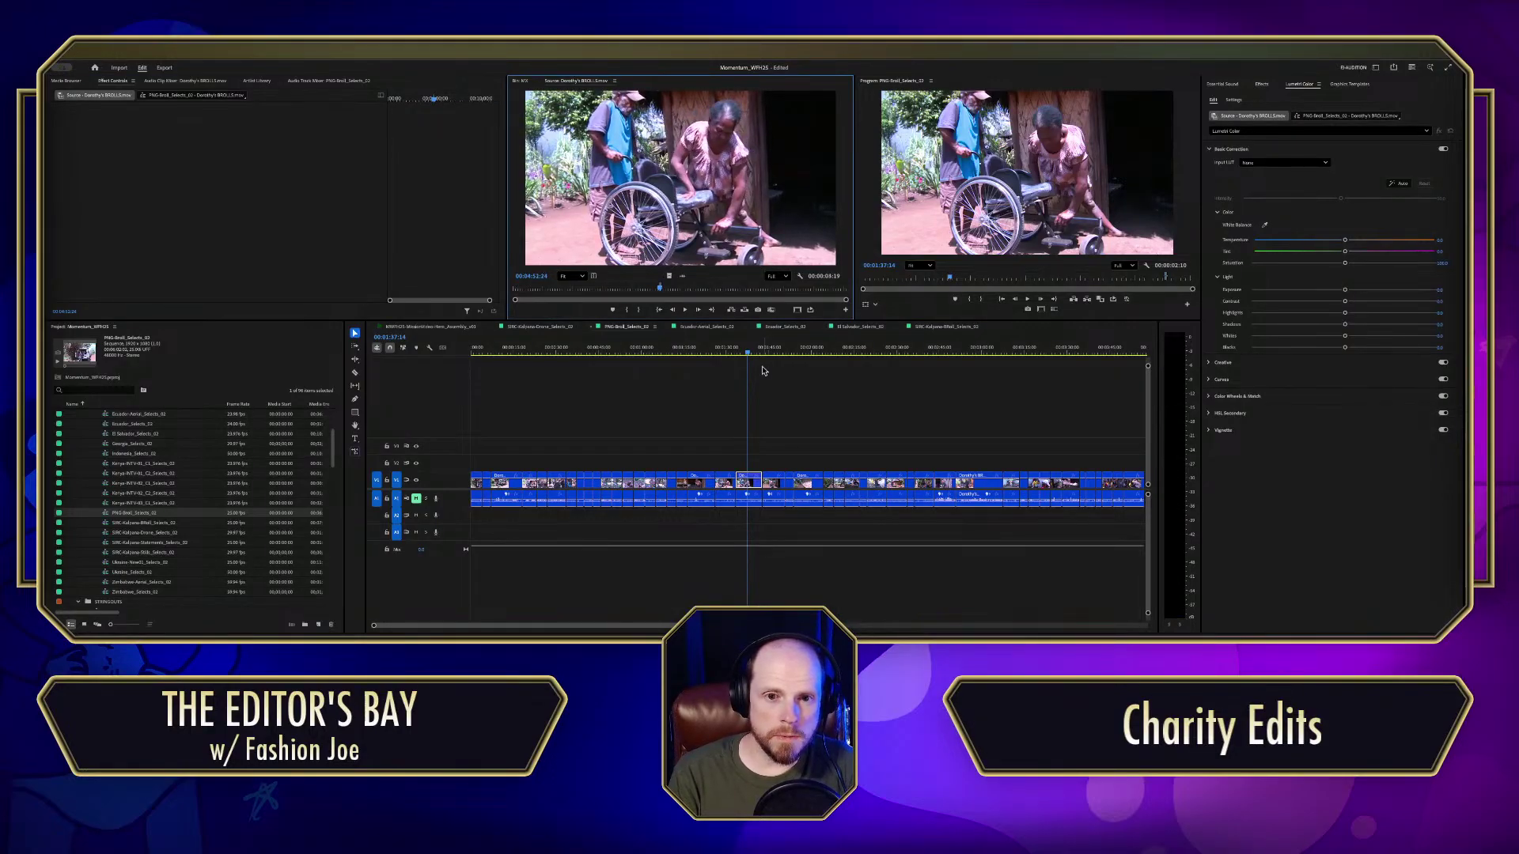
{"action": "key", "text": "space"}
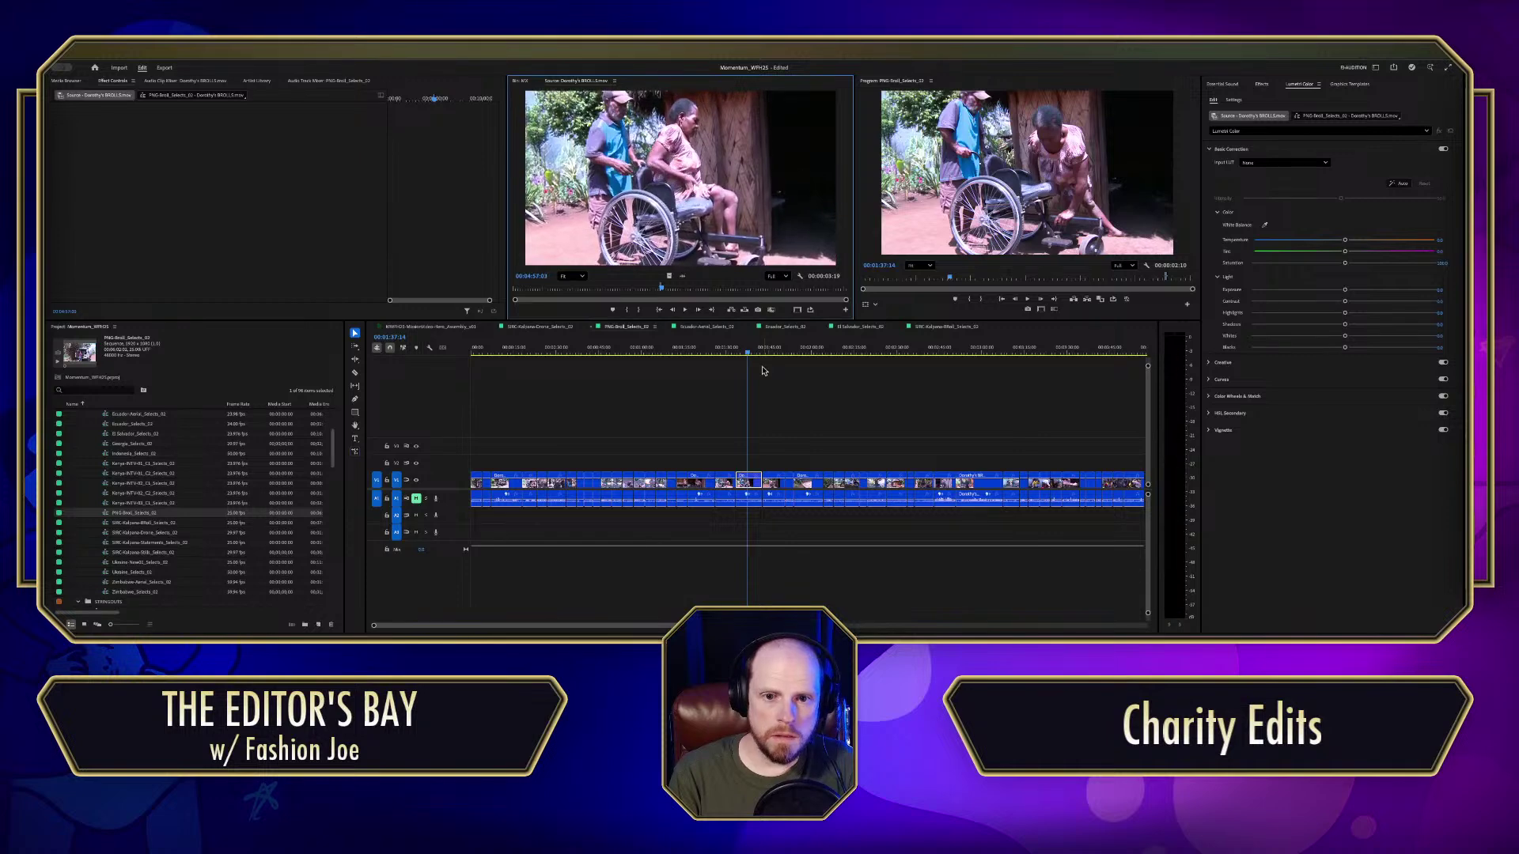
Step: Lay the marked wheelchair shot into the assembly on V1 directly after the hut clip, and apply Fit to Frame
{"action": "left_click", "coordinate": [430, 326]}
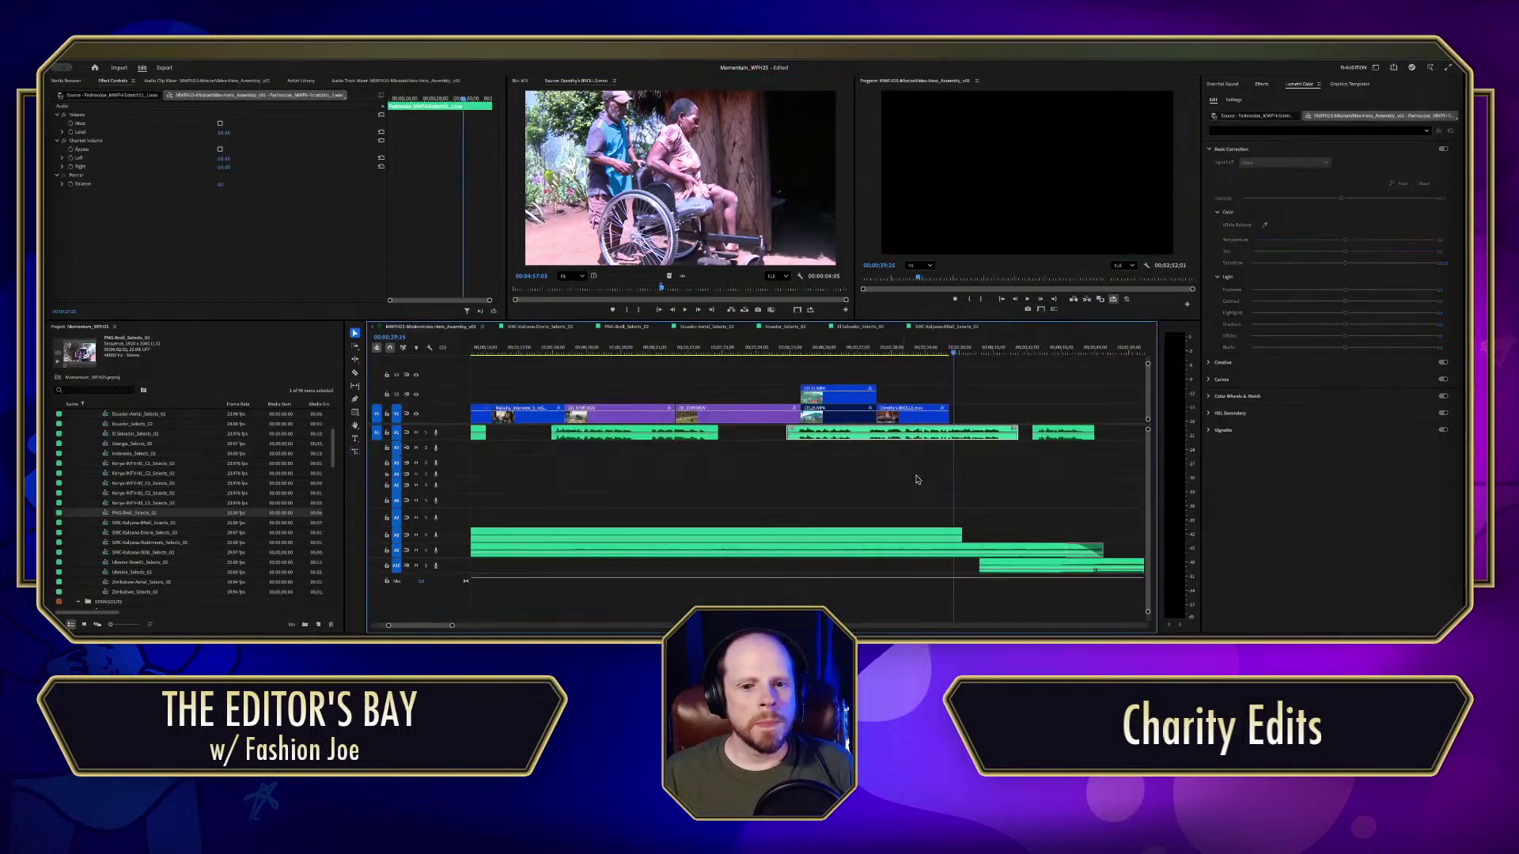
{"action": "left_click_drag", "start_coordinate": [673, 275], "coordinate": [957, 414]}
{"action": "left_click", "coordinate": [934, 346]}
{"action": "left_click", "coordinate": [1020, 415]}
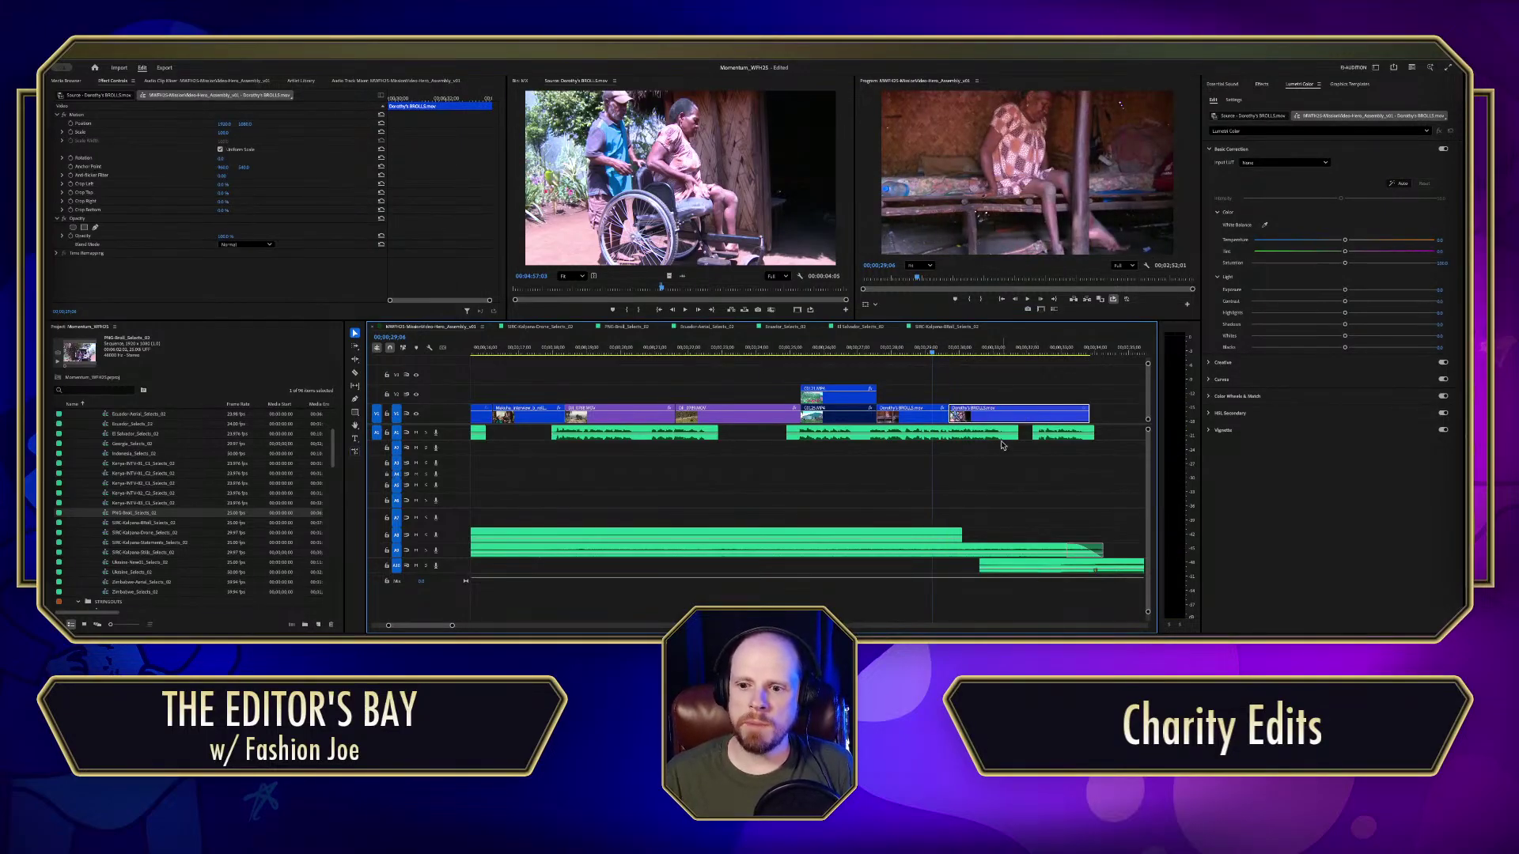
{"action": "right_click", "coordinate": [998, 417]}
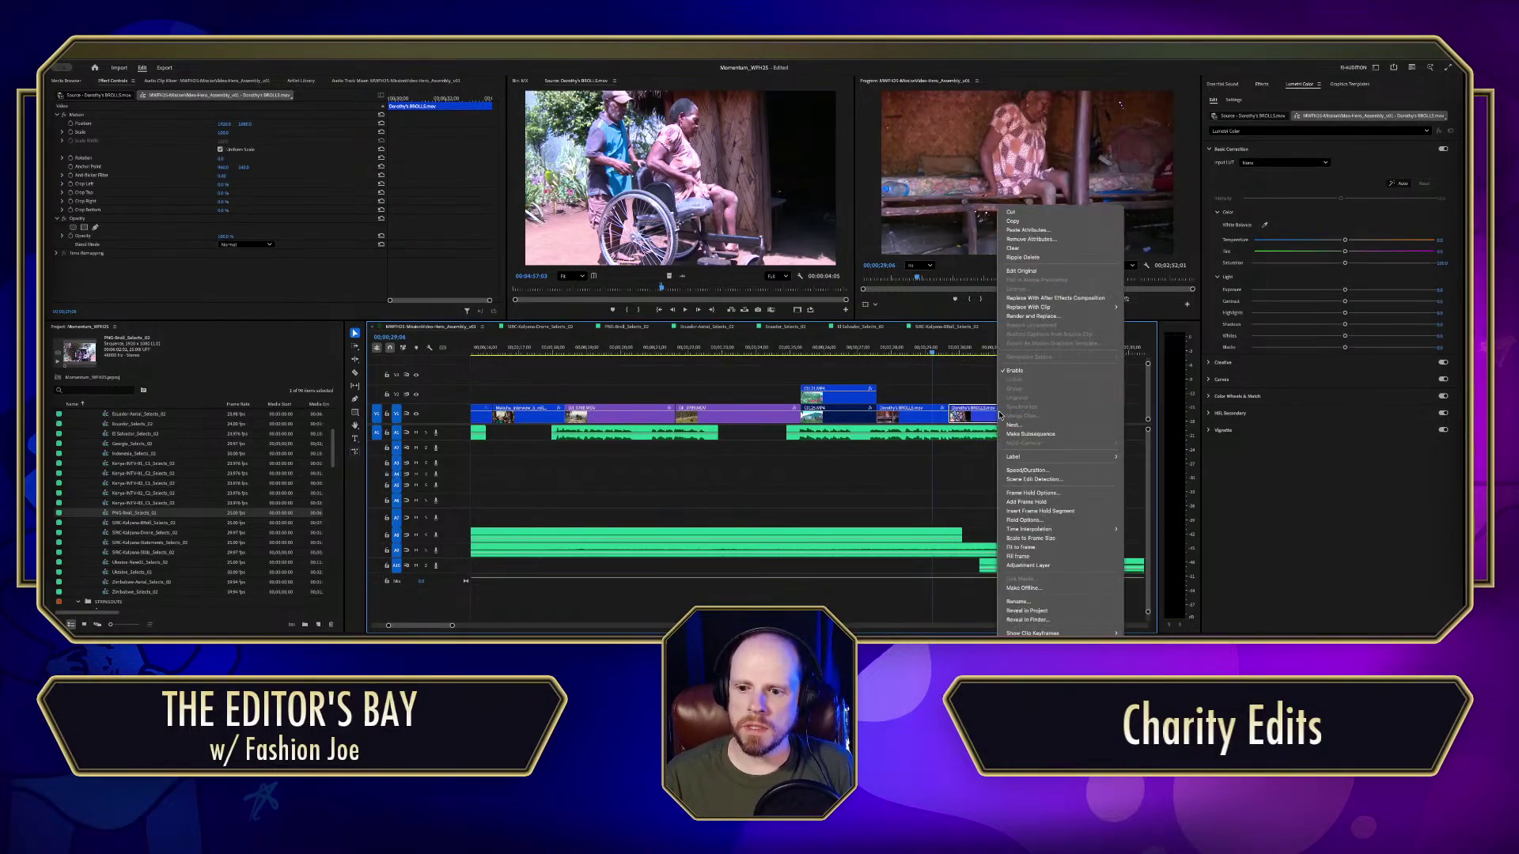
{"action": "left_click", "coordinate": [1037, 544]}
Step: Play through the cut into the wheelchair clip, and trim the clip's end back to the end of the voiceover clip beneath it
{"action": "left_click", "coordinate": [891, 348]}
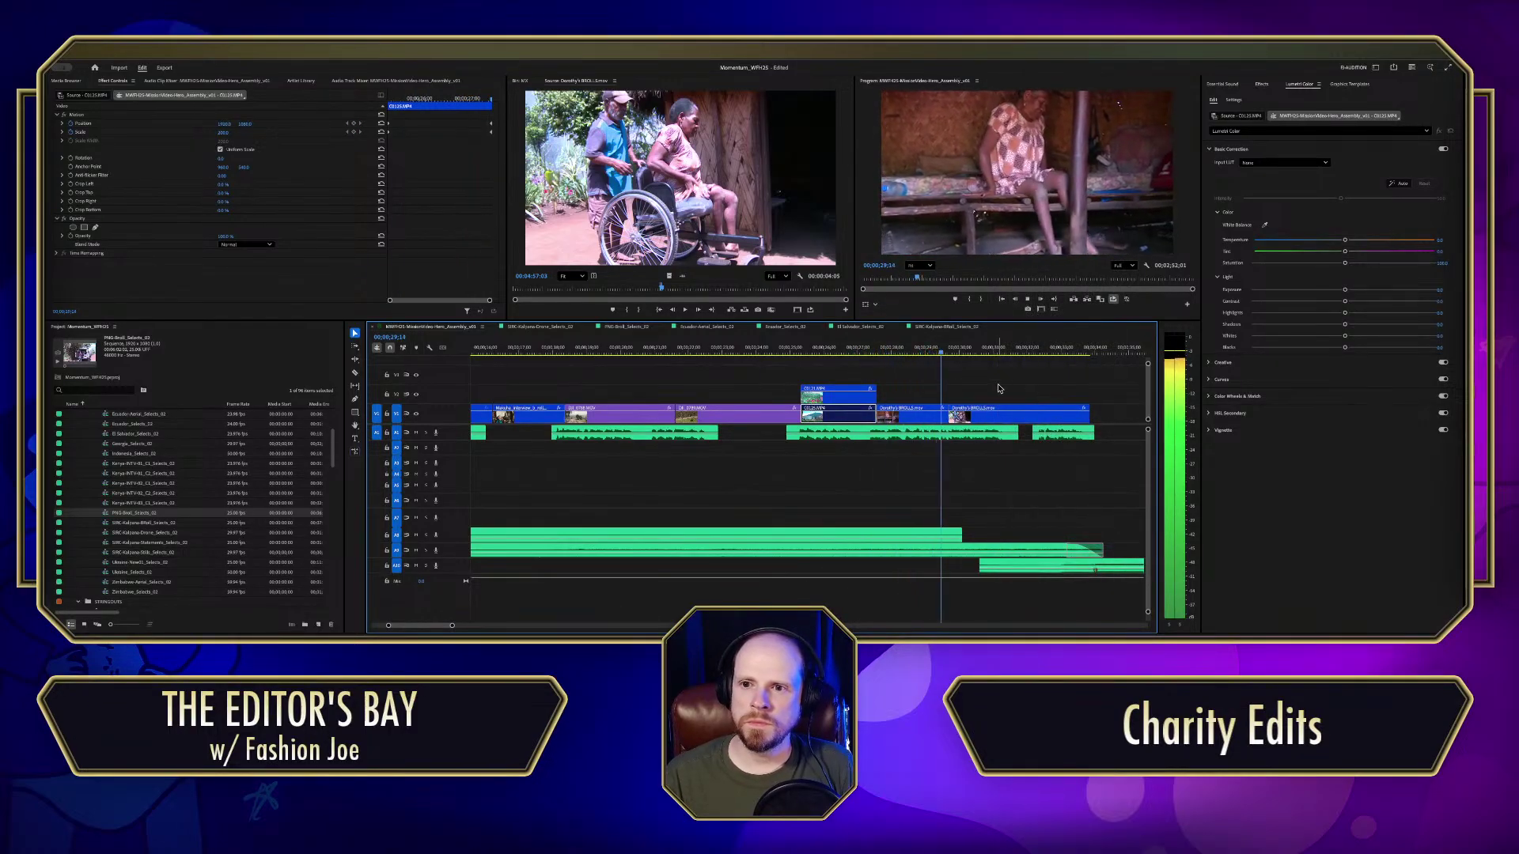
{"action": "key", "text": "space"}
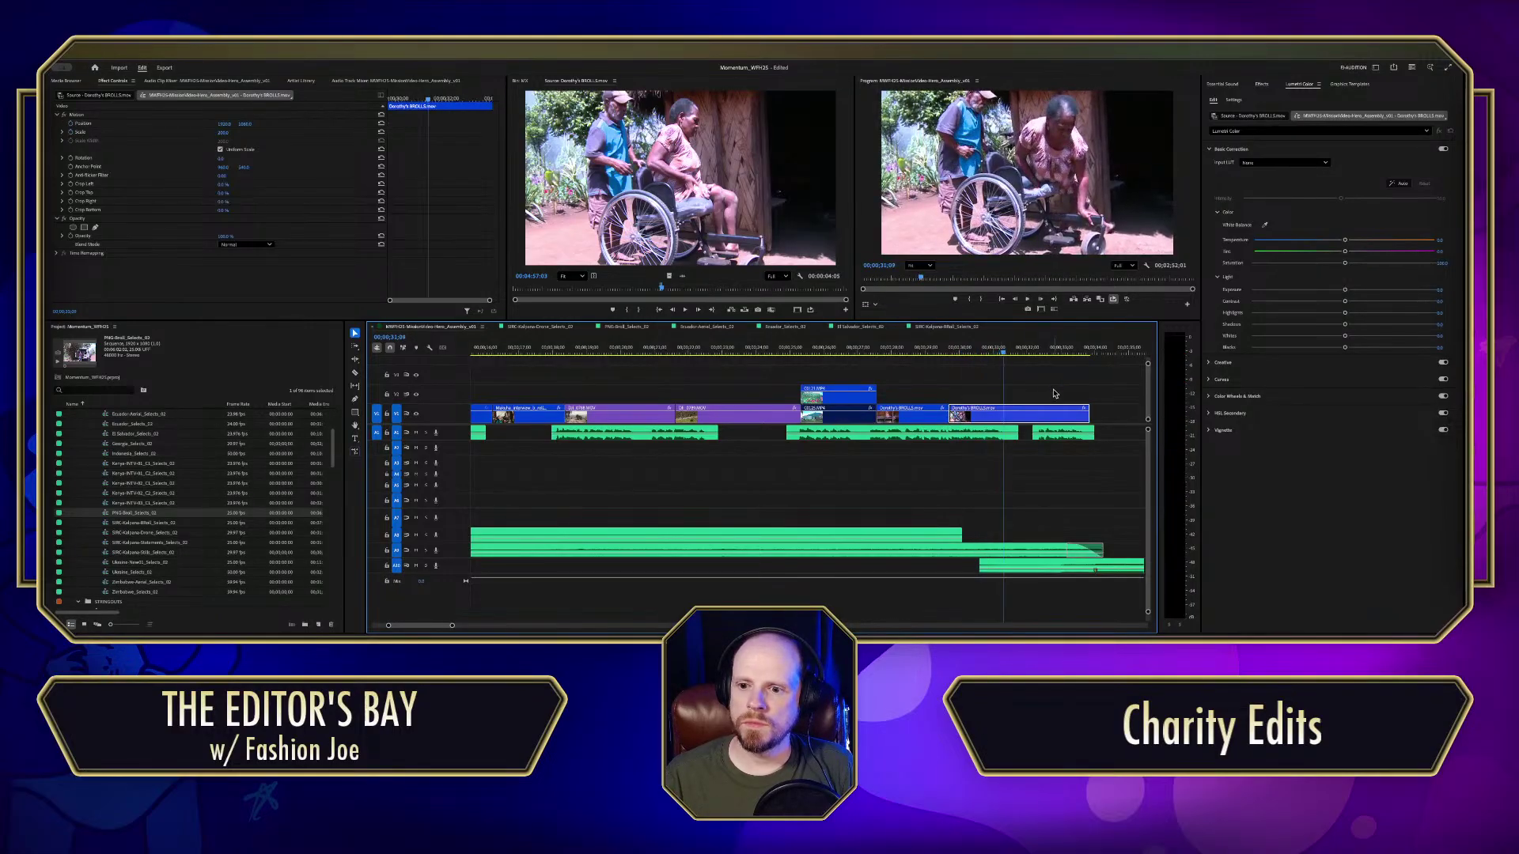
{"action": "key", "text": "space"}
{"action": "left_click_drag", "start_coordinate": [1087, 413], "coordinate": [1019, 413]}
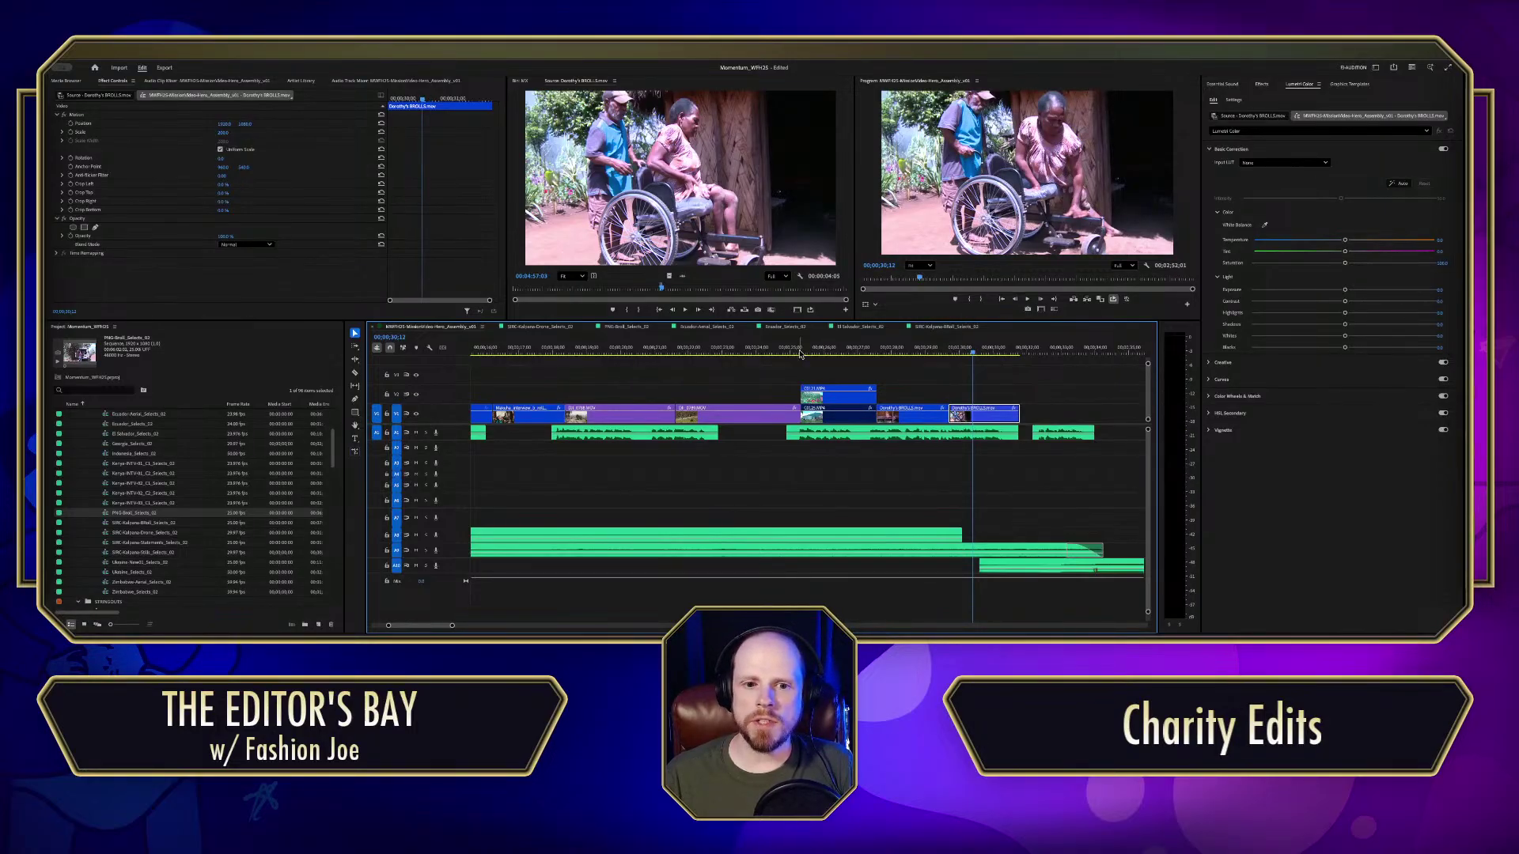
Step: Find the man unloading a wheelchair from the van in the PNG B-roll selects, match-frame it, and mark about two seconds
{"action": "left_click_drag", "start_coordinate": [625, 326], "coordinate": [979, 328]}
{"action": "left_click_drag", "start_coordinate": [736, 355], "coordinate": [481, 349]}
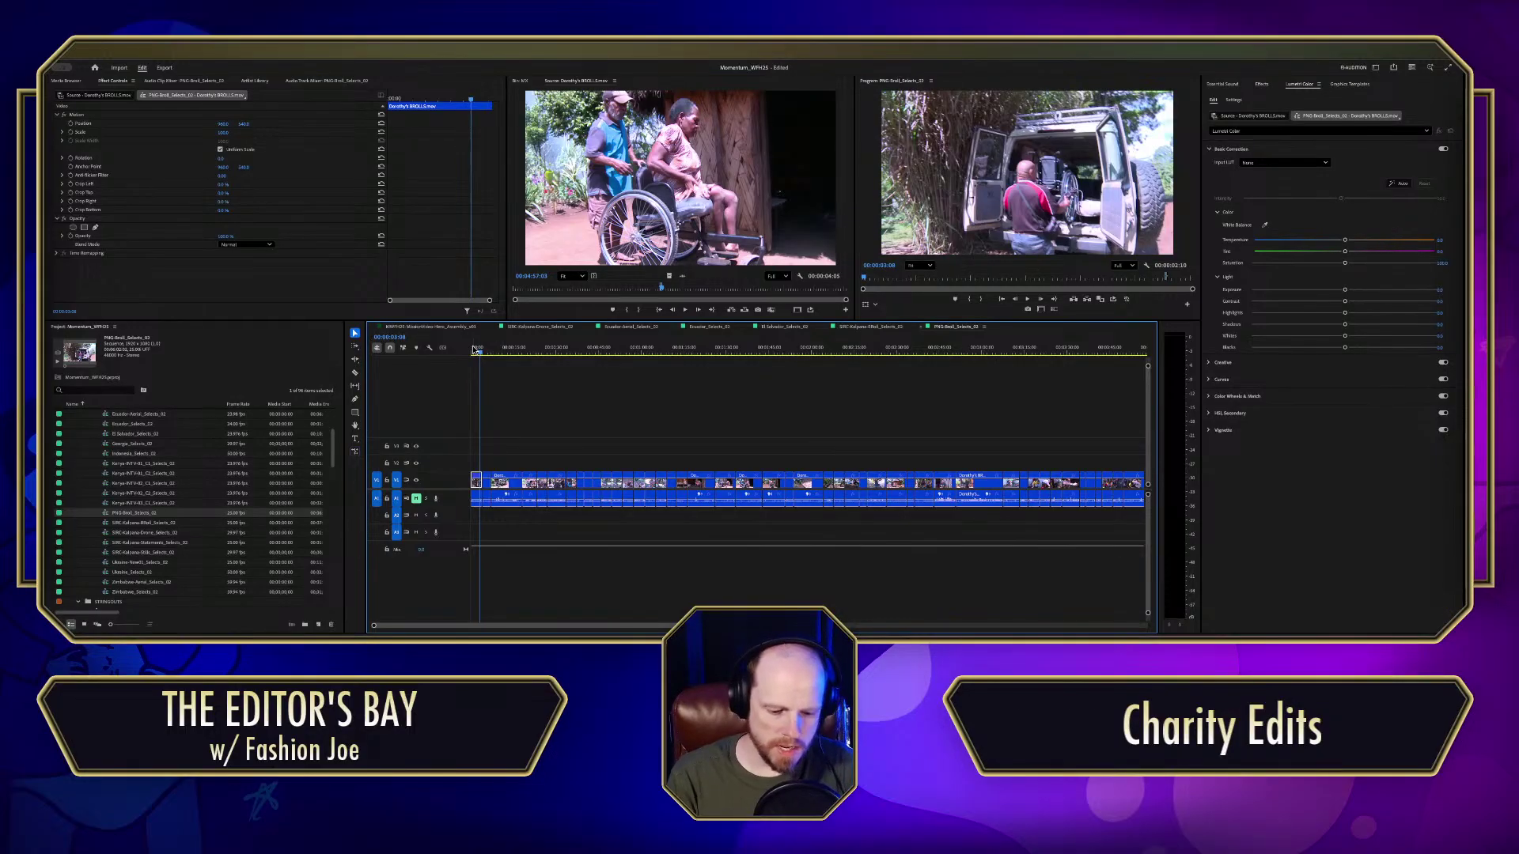
{"action": "key", "text": "f"}
{"action": "key", "text": "space"}
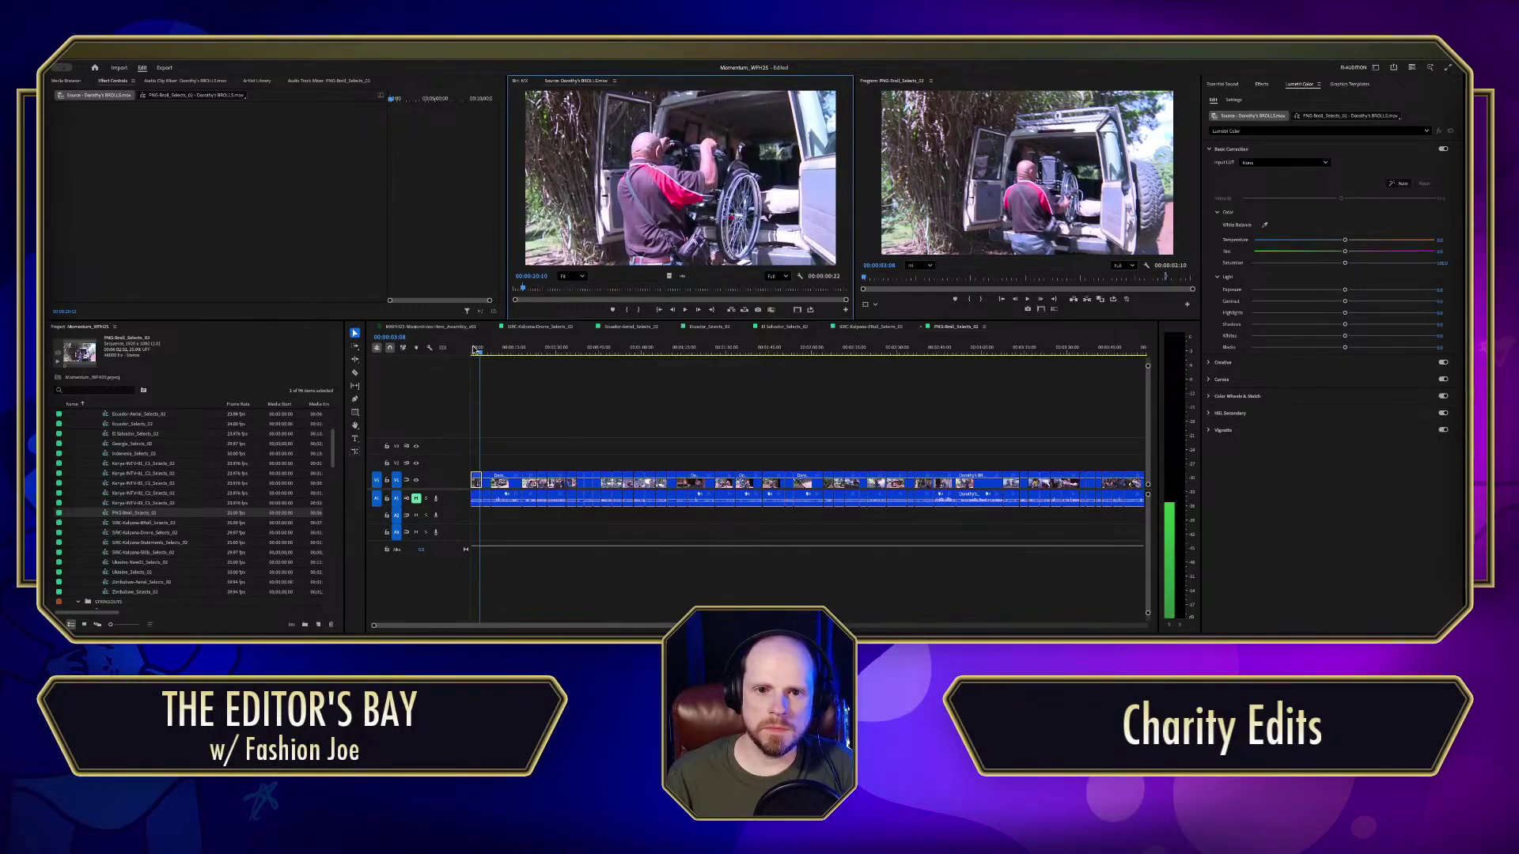
{"action": "key", "text": "ctrl+shift+x"}
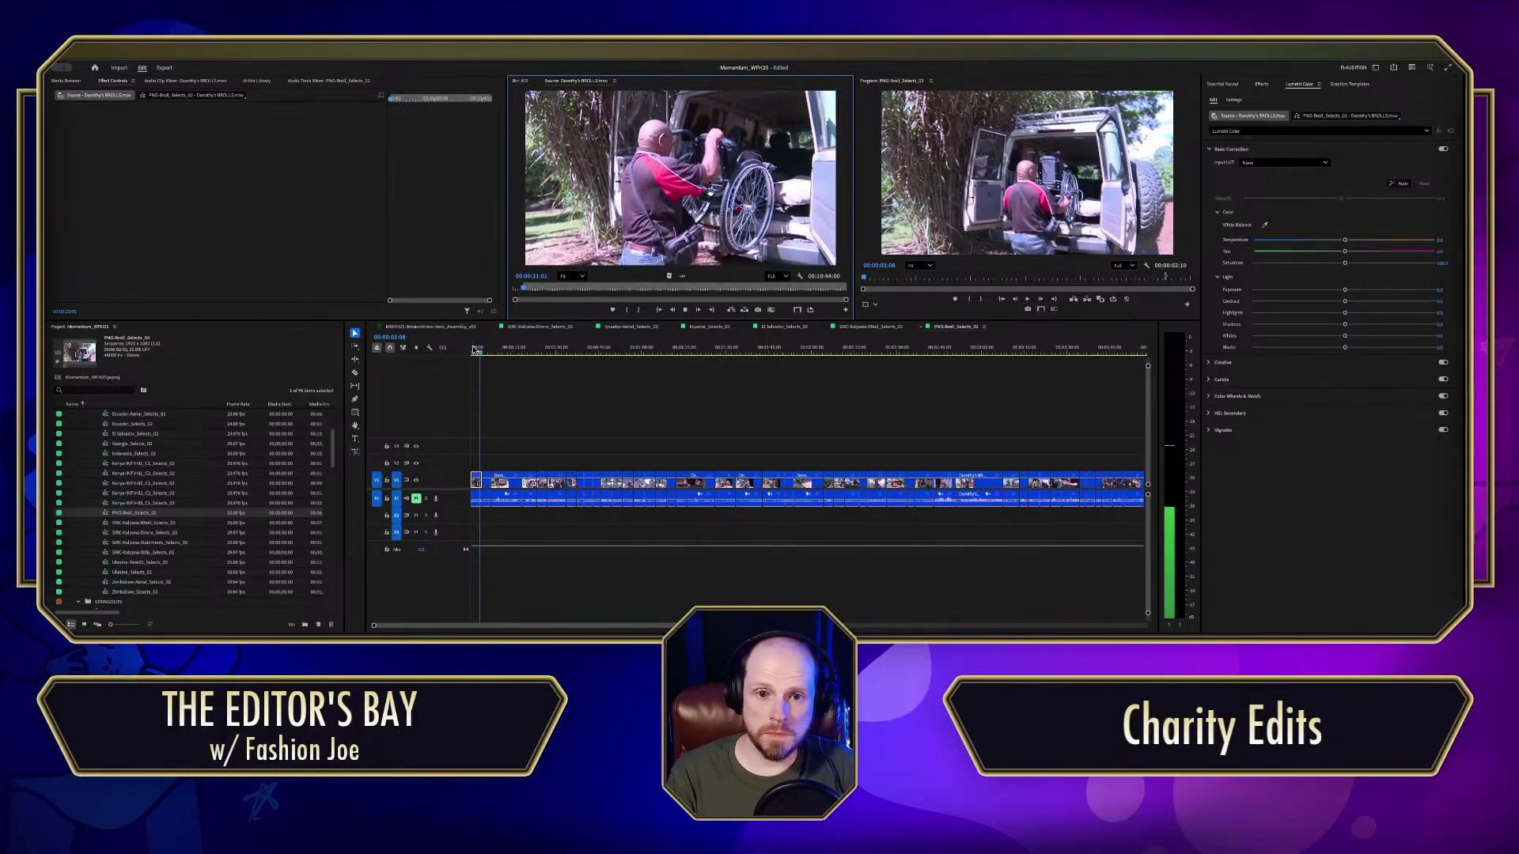
{"action": "key", "text": "o"}
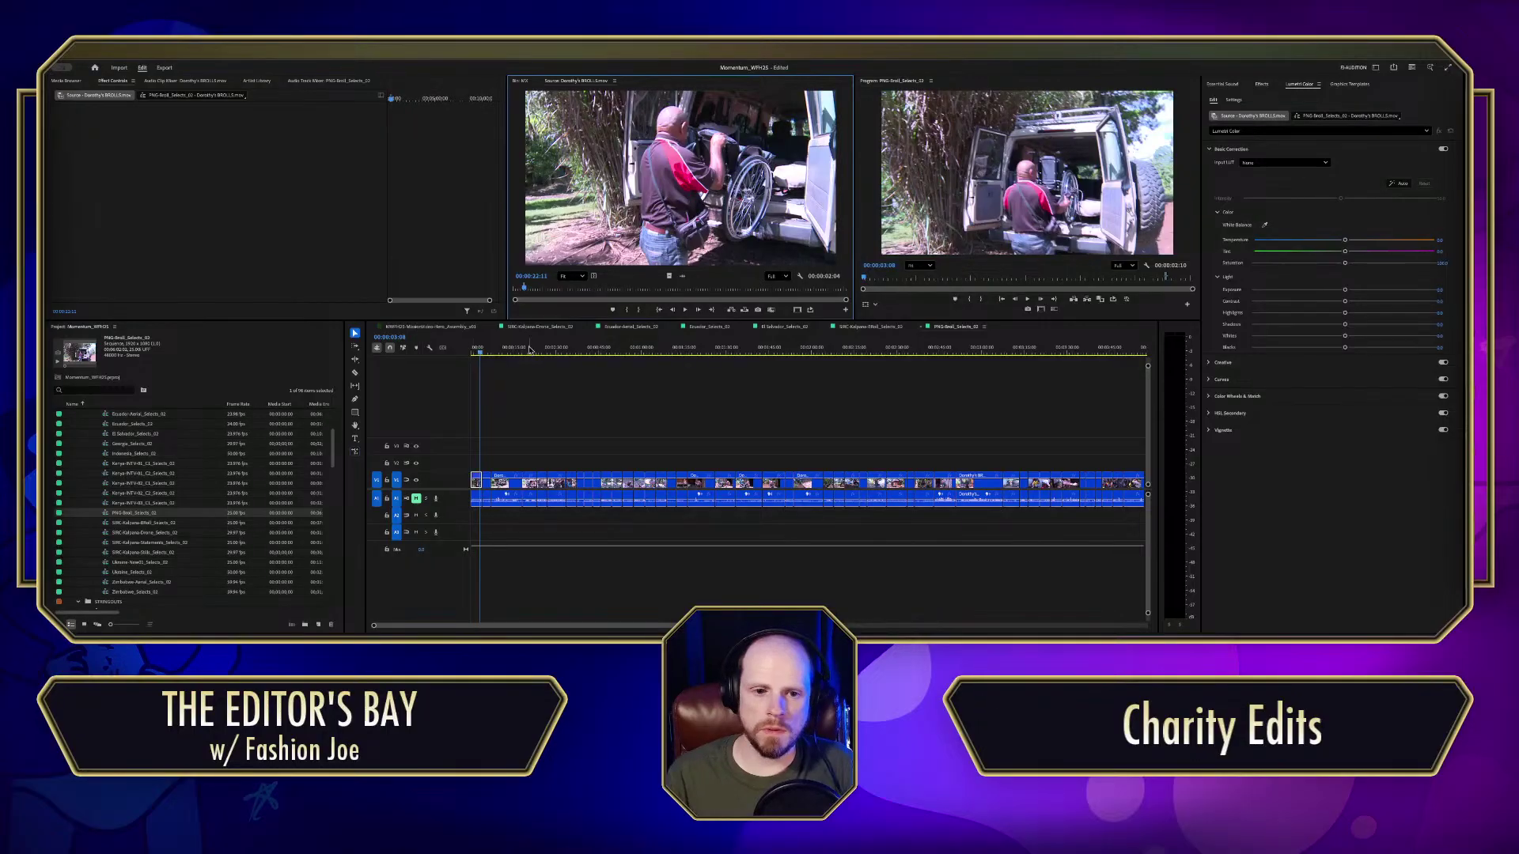
Step: Lay the van shot on V2 above the start of the wheelchair clip, and trim its end to about one second
{"action": "left_click", "coordinate": [439, 328]}
{"action": "left_click_drag", "start_coordinate": [669, 273], "coordinate": [955, 395]}
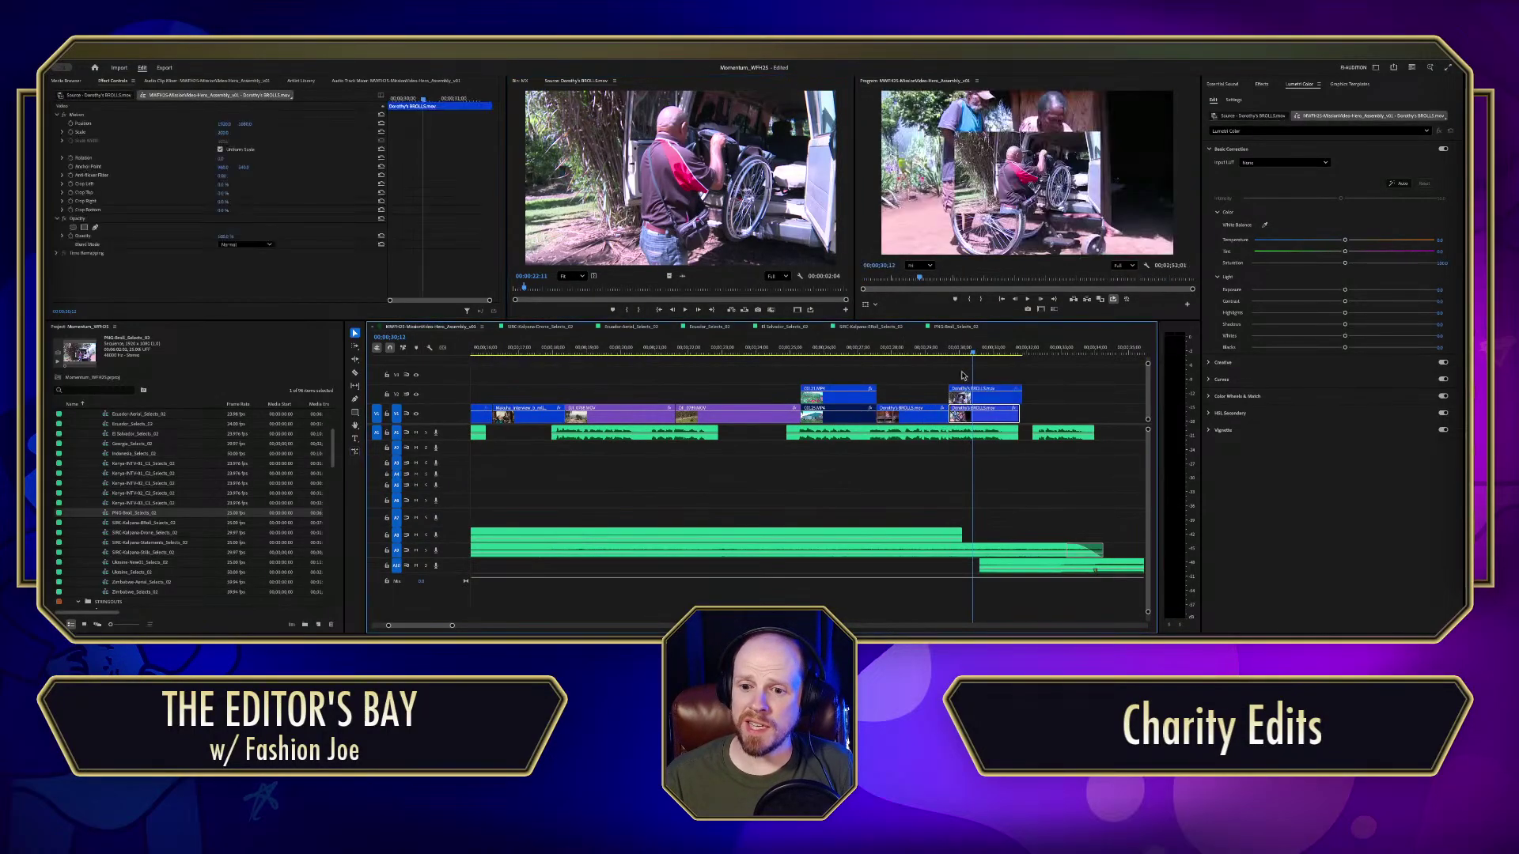
{"action": "key", "text": "space"}
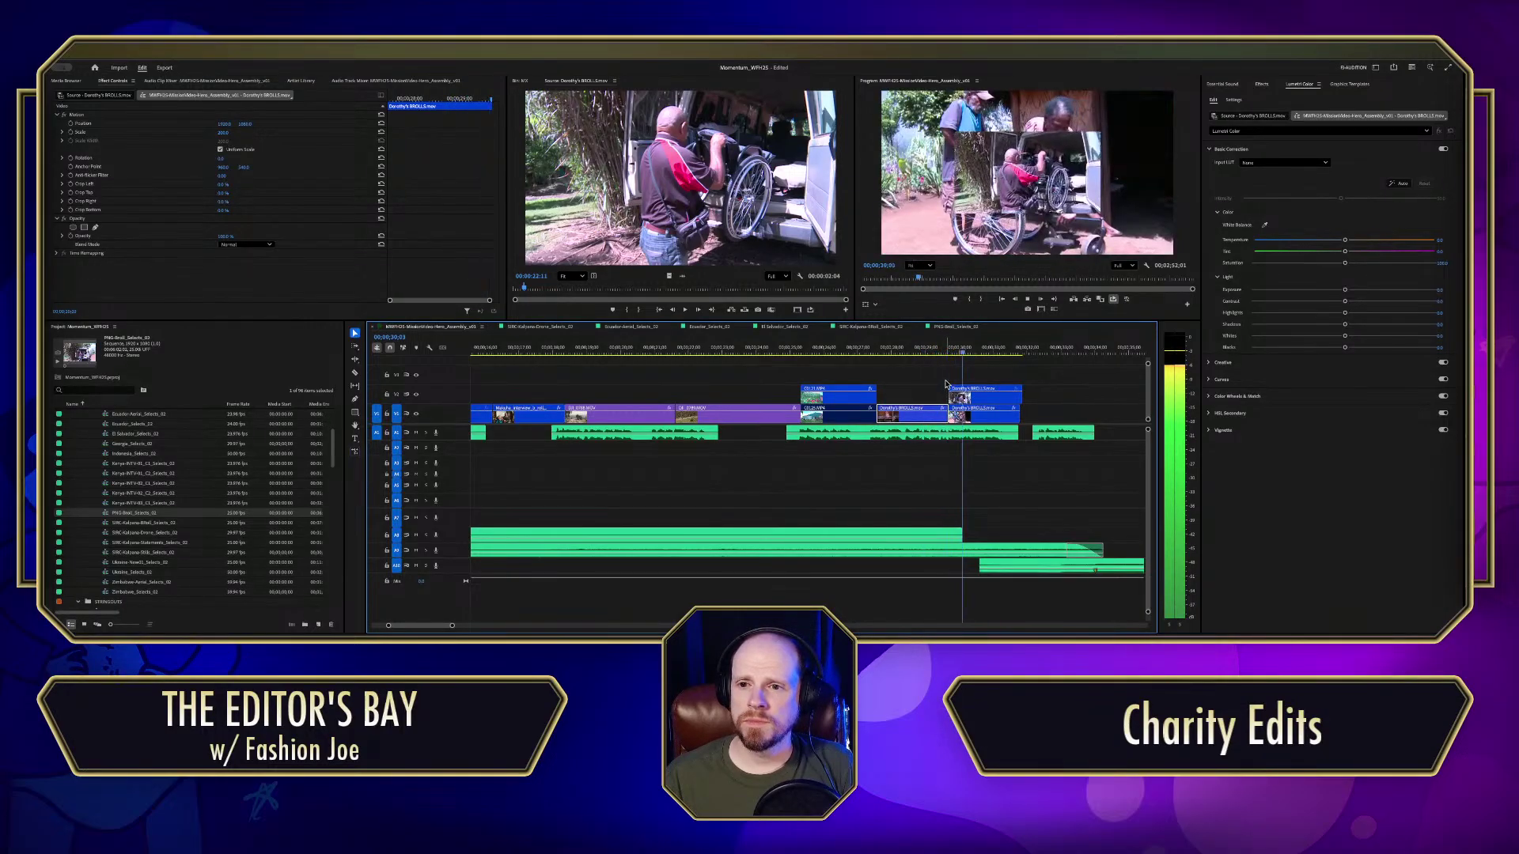
{"action": "left_click_drag", "start_coordinate": [1017, 394], "coordinate": [976, 391]}
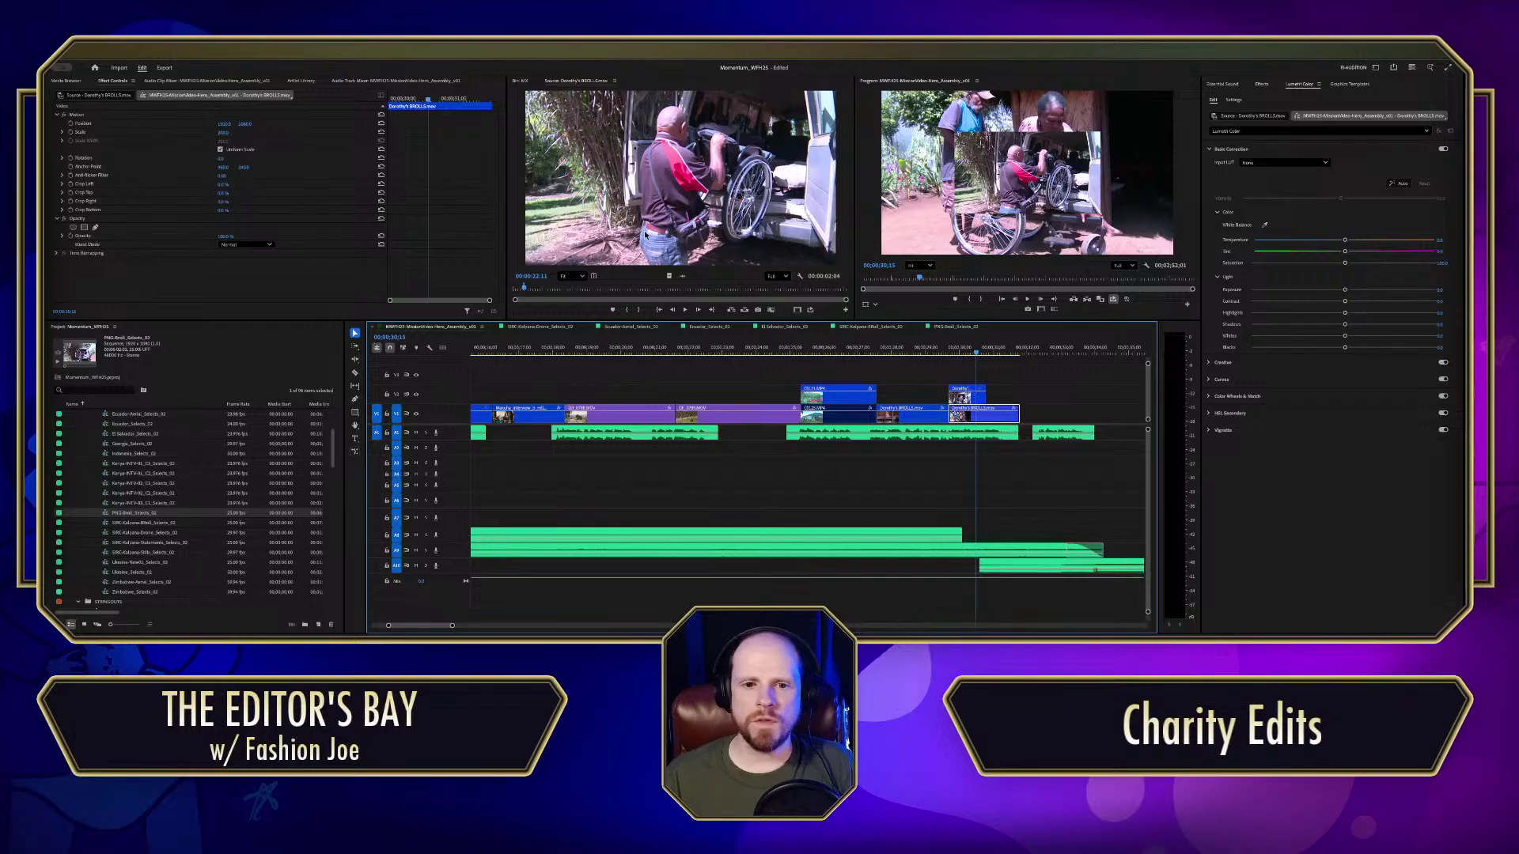
Step: Mark a range of just over one second in the source where the wheelchairs stand outside the thatched hut
{"action": "left_click", "coordinate": [648, 241]}
{"action": "left_click_drag", "start_coordinate": [525, 290], "coordinate": [536, 298]}
{"action": "key", "text": "space"}
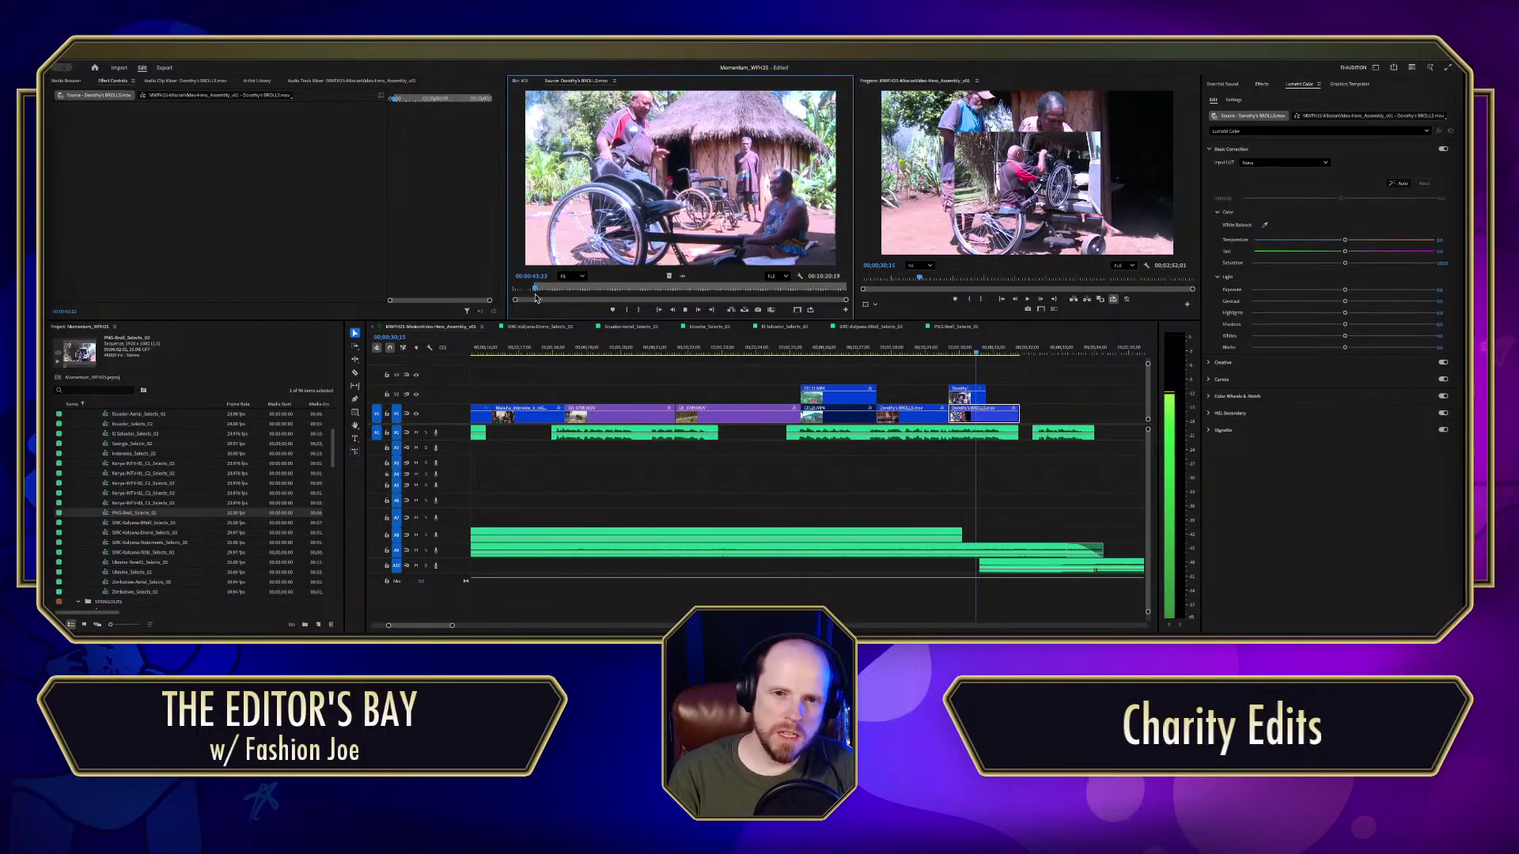
{"action": "key", "text": "space"}
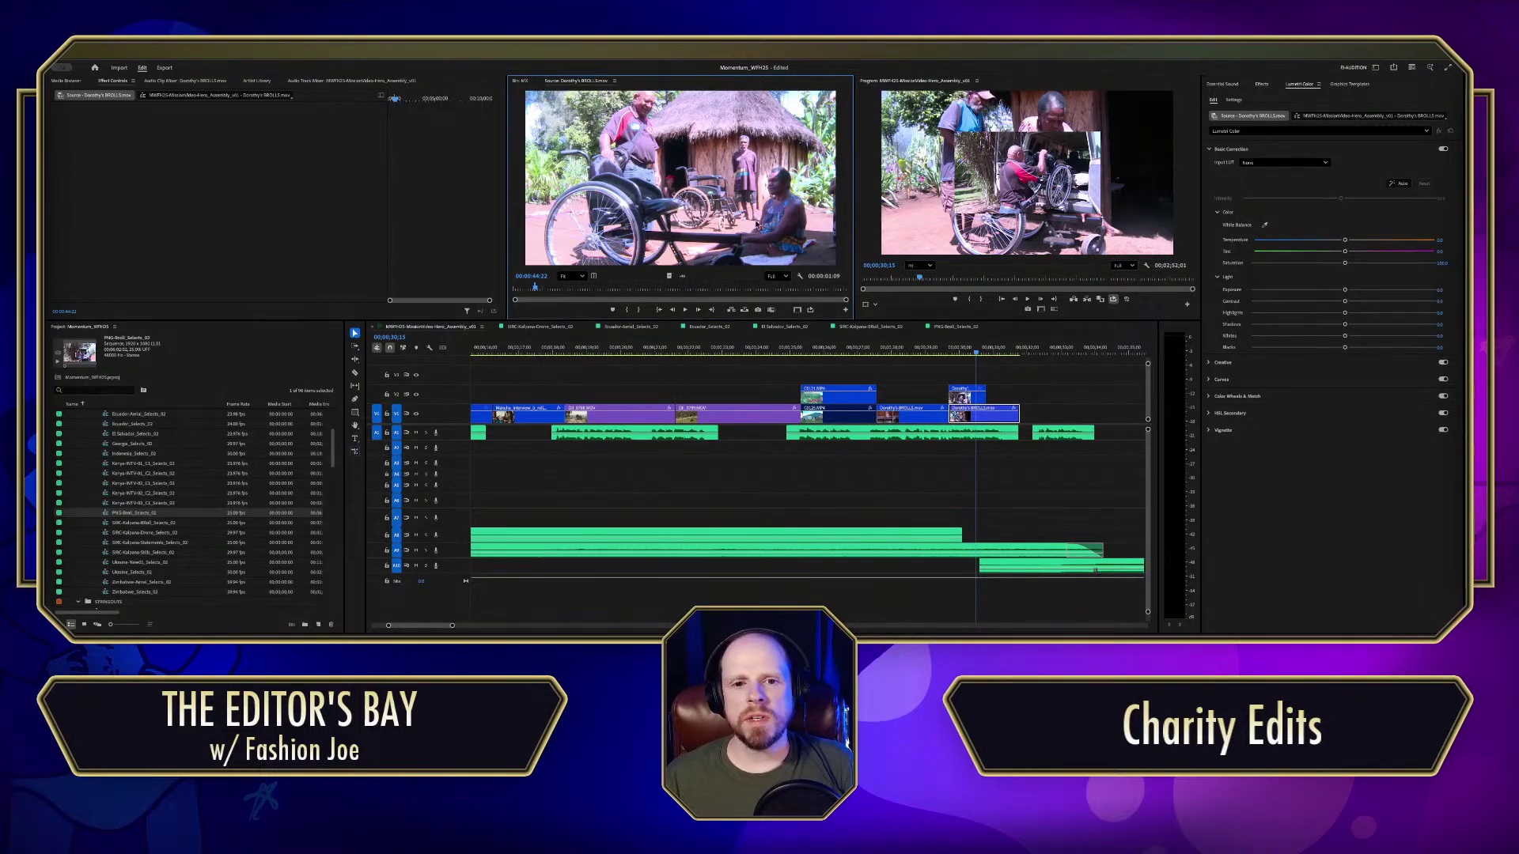
Step: Place the thatched-hut shot on V2 directly after the van clip, and apply Fit to Frame to both clips
{"action": "left_click_drag", "start_coordinate": [667, 277], "coordinate": [992, 419]}
{"action": "right_click", "coordinate": [1003, 410]}
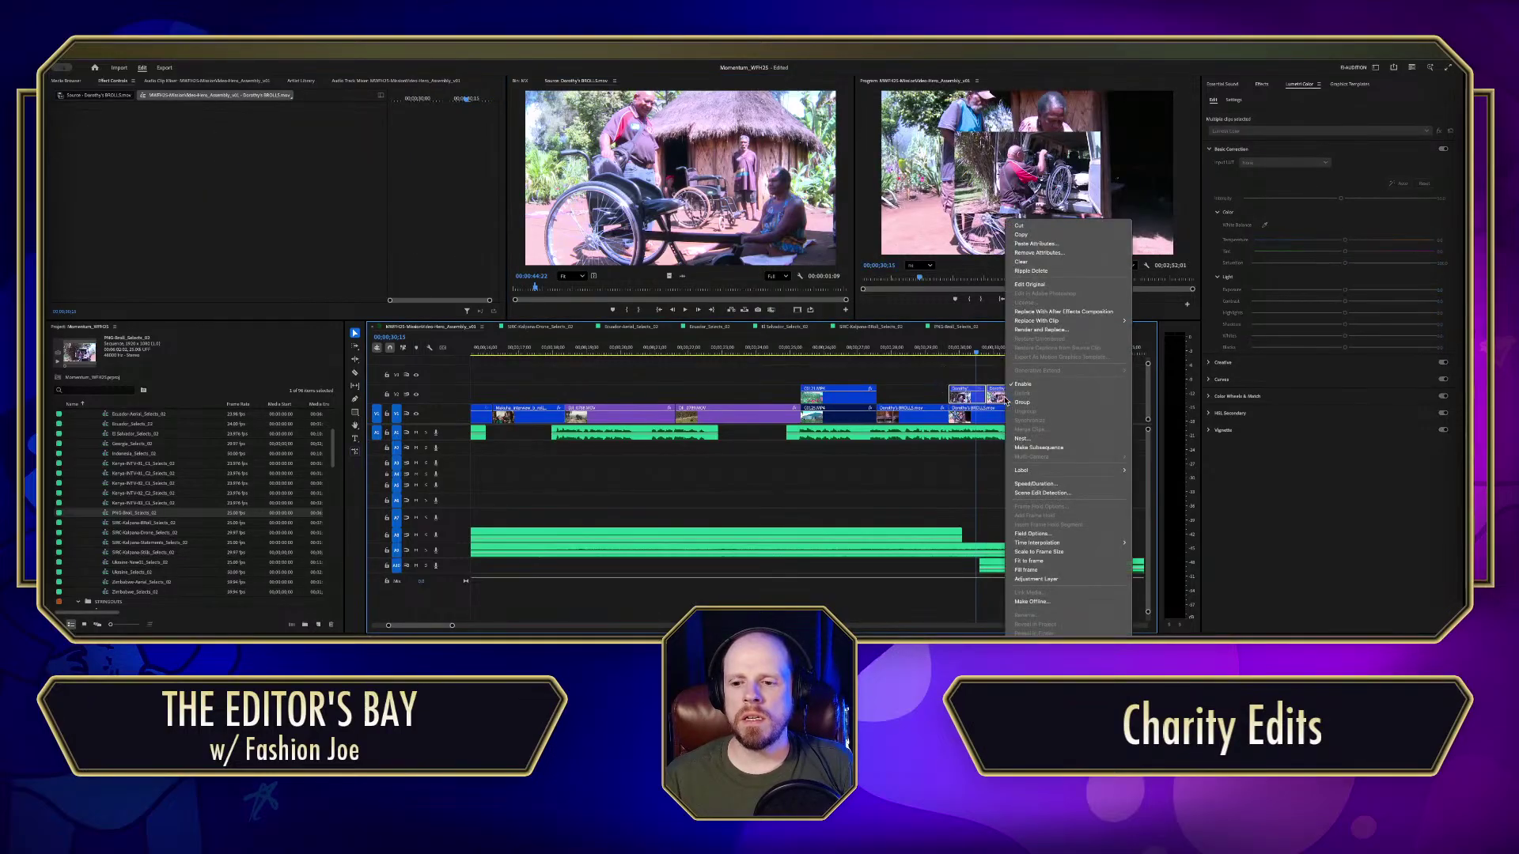
{"action": "left_click", "coordinate": [1042, 561]}
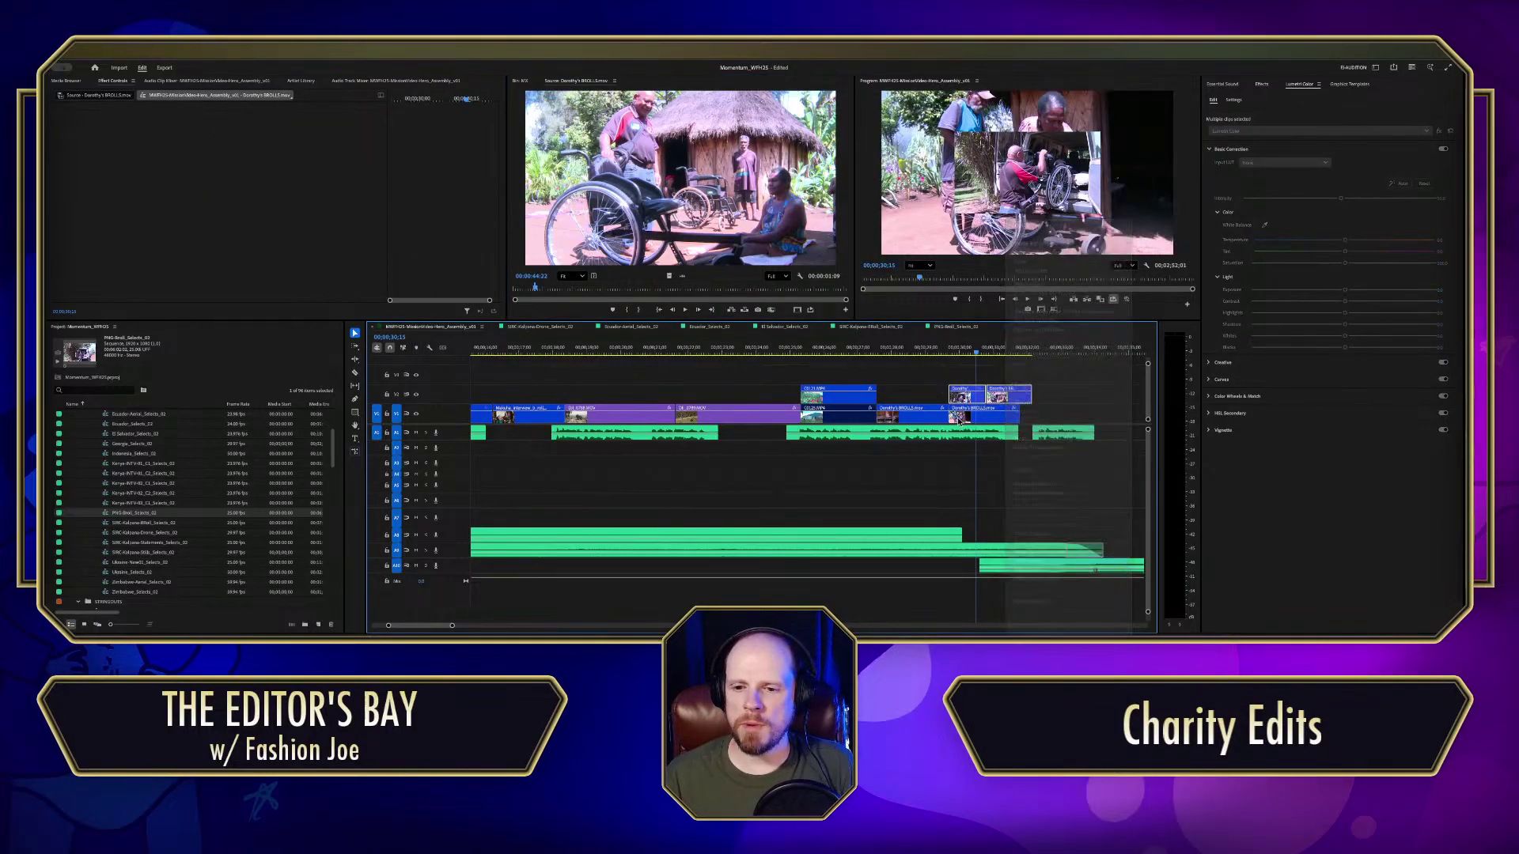
Step: Review the new V2 shots, clean up the van clip's opening frames, and extend its end to meet the thatched-hut clip
{"action": "left_click", "coordinate": [877, 356]}
{"action": "key", "text": "space"}
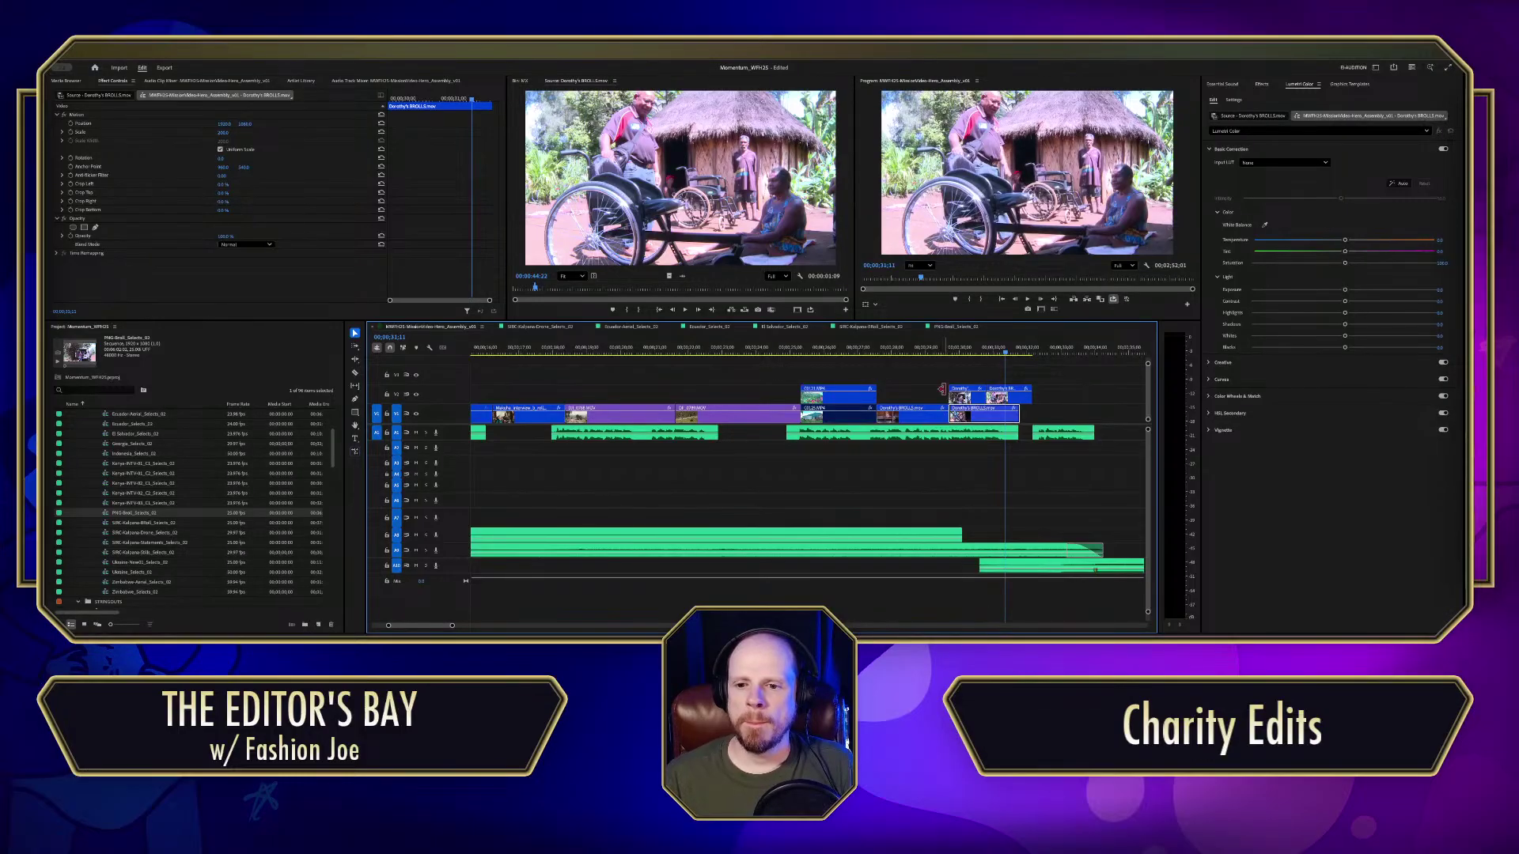
{"action": "scroll", "coordinate": [1059, 352], "scroll_direction": "up", "scroll_amount": 5}
{"action": "left_click", "coordinate": [1018, 353]}
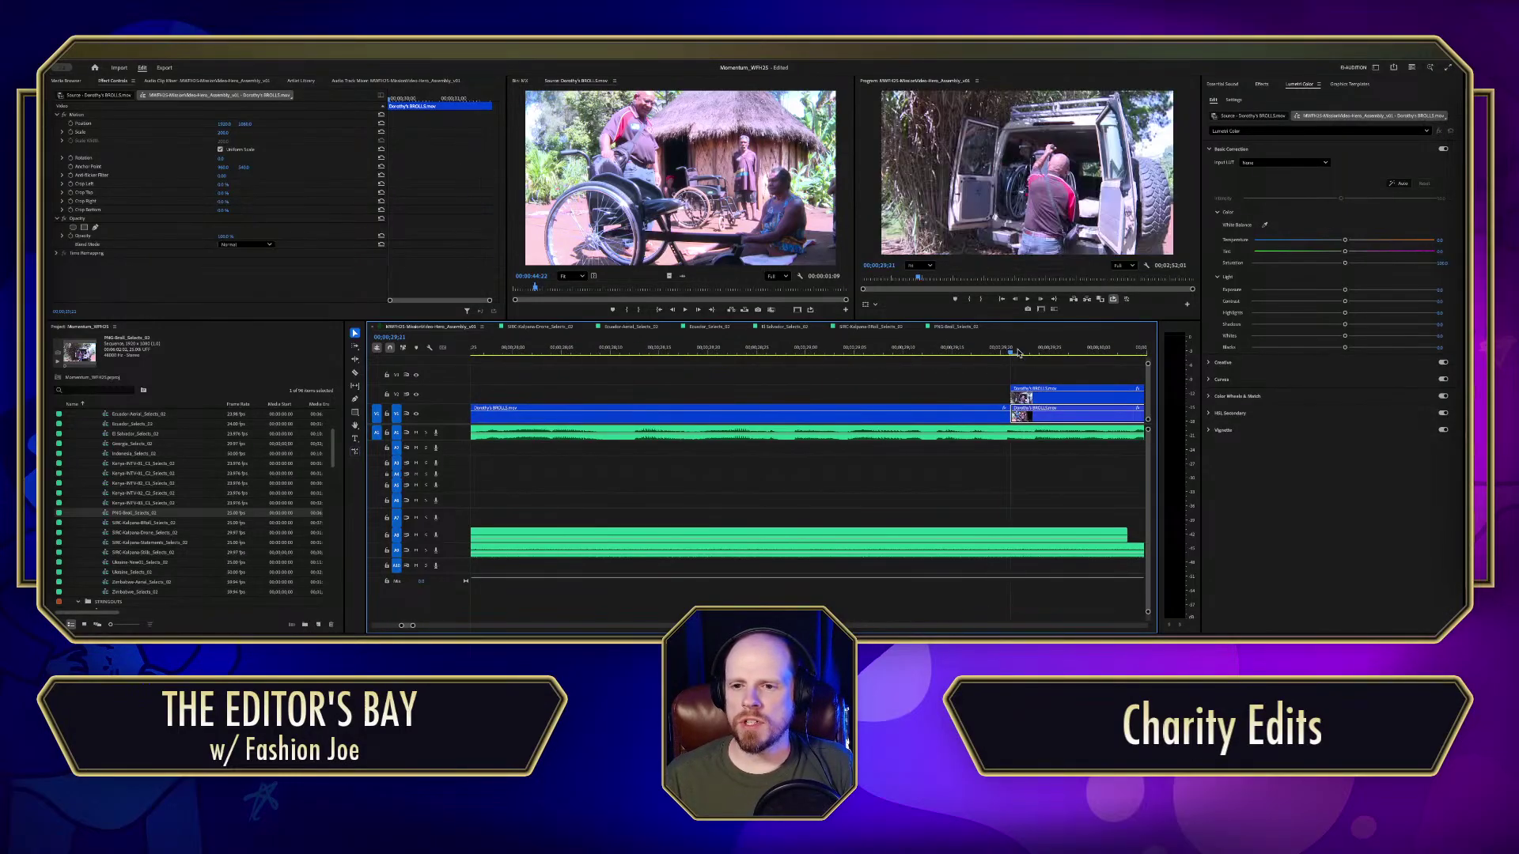
{"action": "left_click_drag", "start_coordinate": [1018, 353], "coordinate": [1021, 349]}
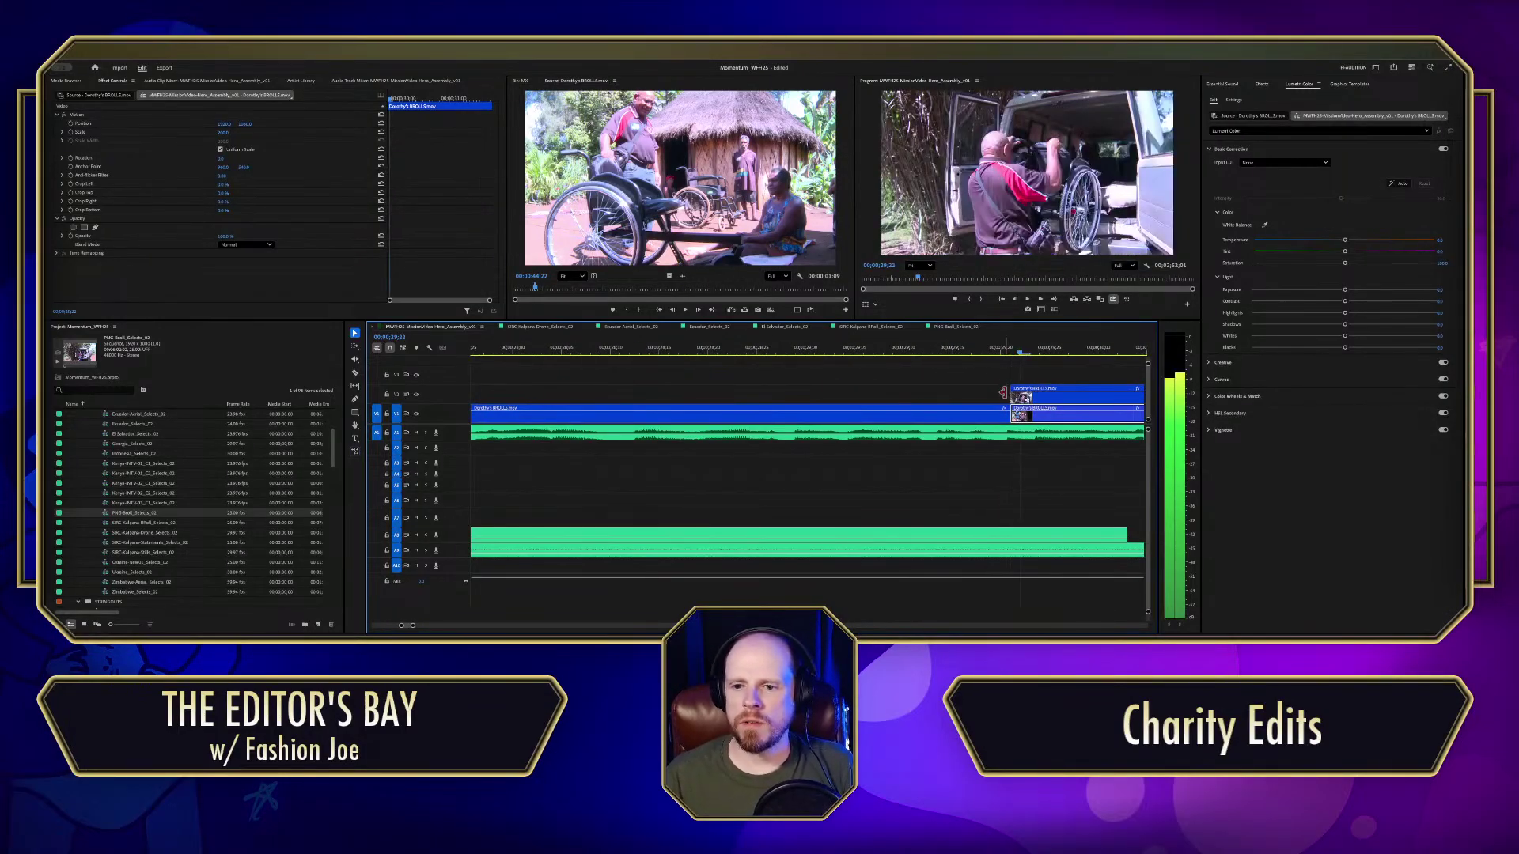
{"action": "scroll", "coordinate": [946, 385], "scroll_direction": "down", "scroll_amount": 2}
{"action": "scroll", "coordinate": [946, 386], "scroll_direction": "down", "scroll_amount": 5}
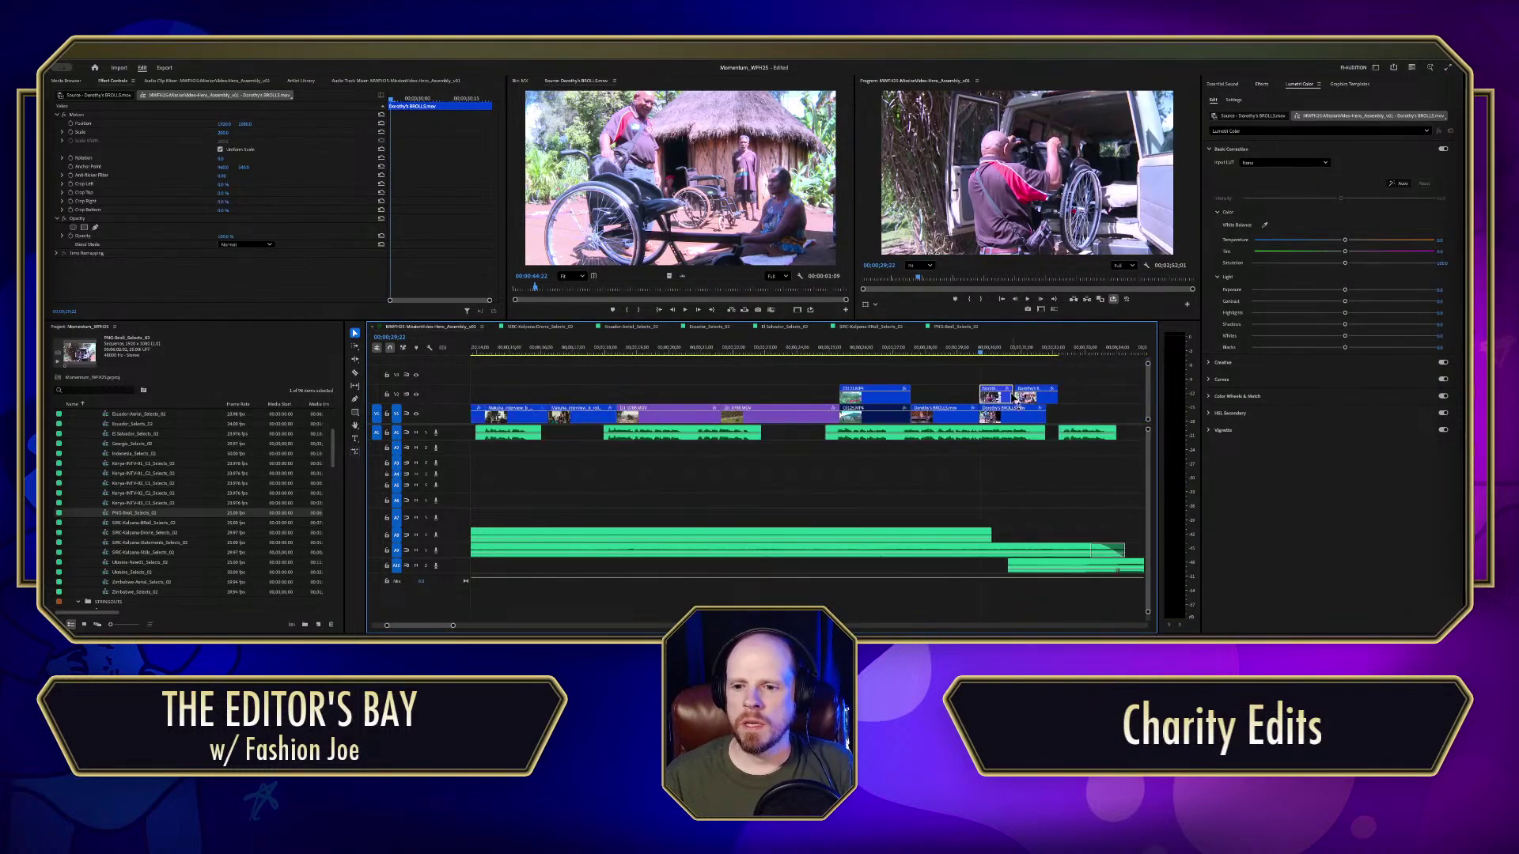
{"action": "left_click_drag", "start_coordinate": [1010, 395], "coordinate": [1014, 395]}
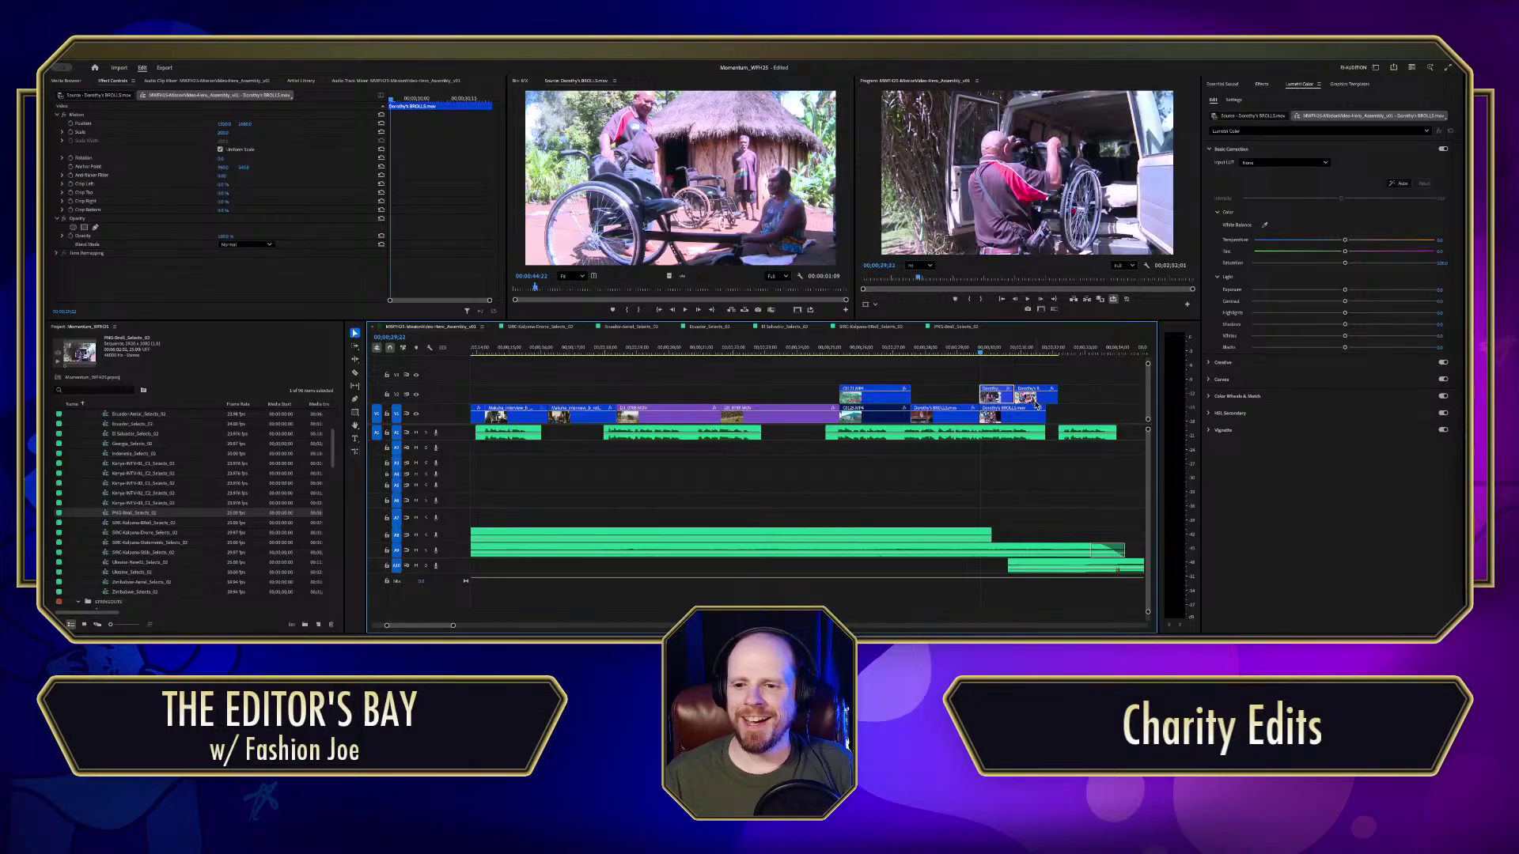
Step: Play the assembly from the forest road shot through to the van clip to check the pacing
{"action": "left_click", "coordinate": [982, 364]}
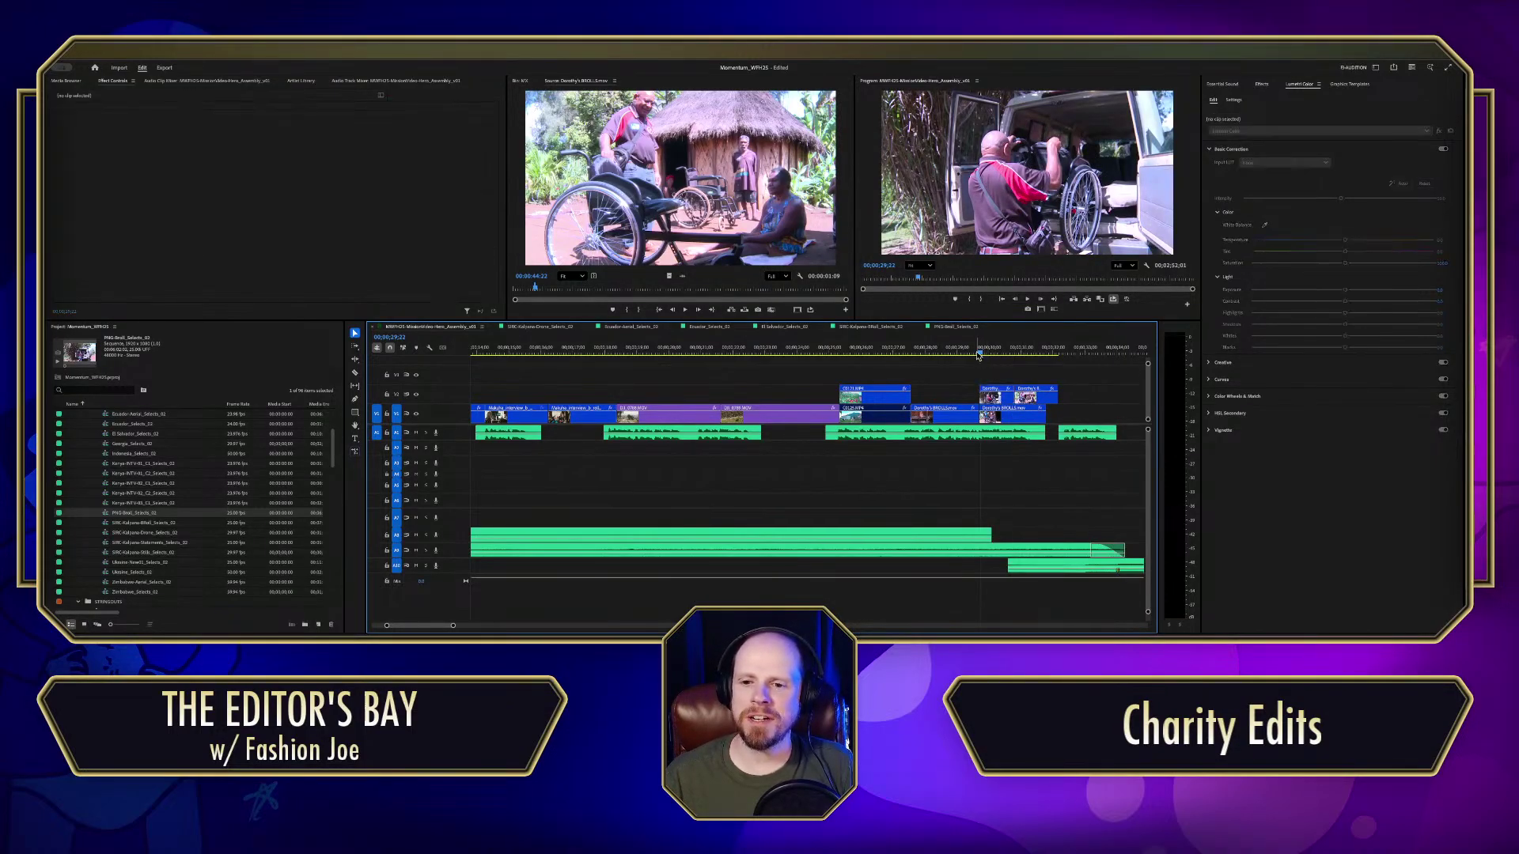
{"action": "left_click_drag", "start_coordinate": [976, 354], "coordinate": [796, 352]}
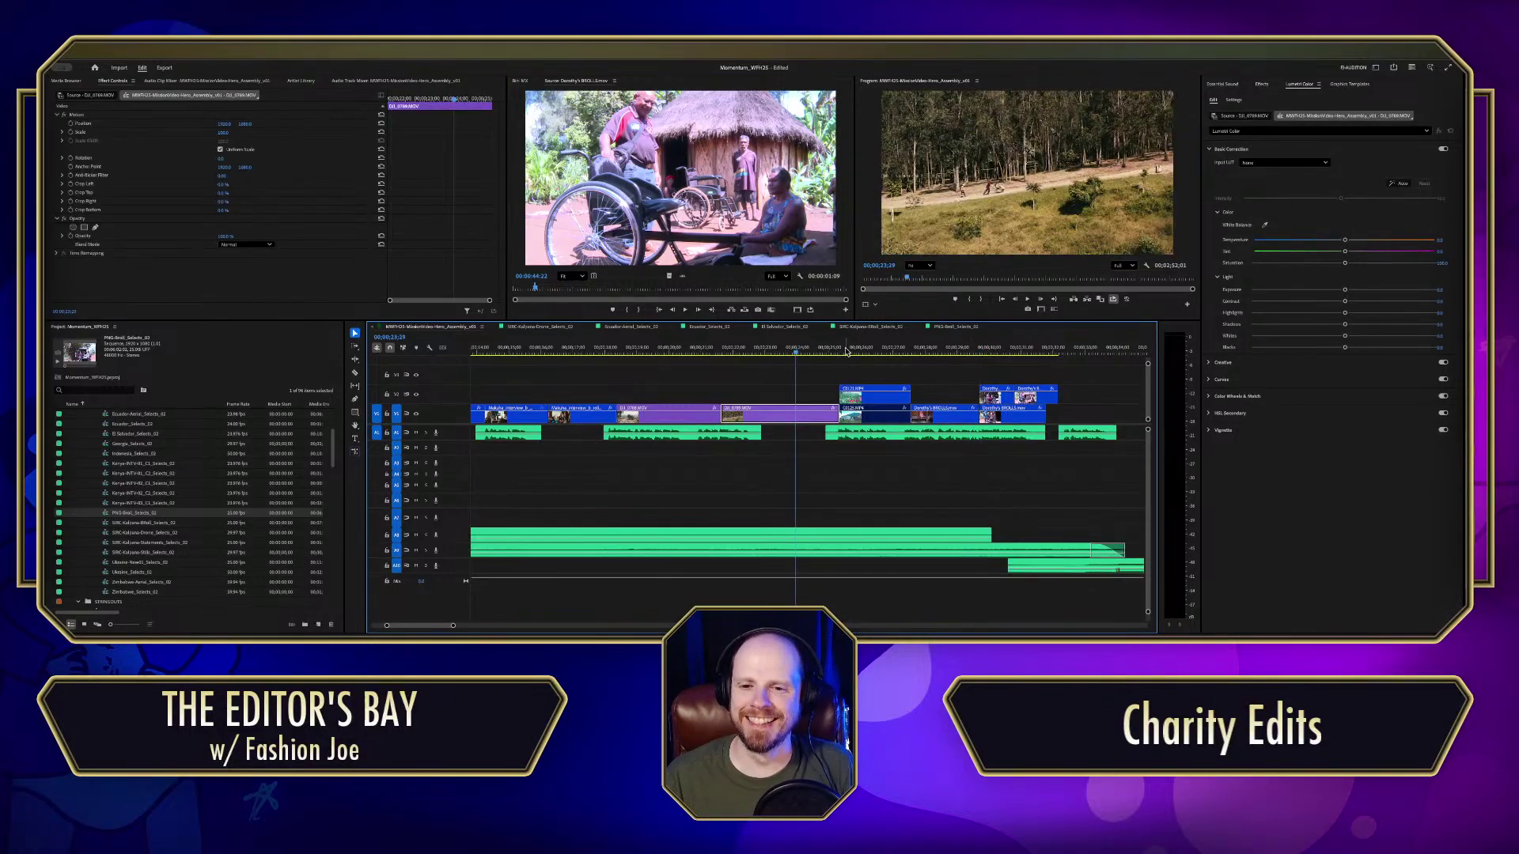
{"action": "key", "text": "space"}
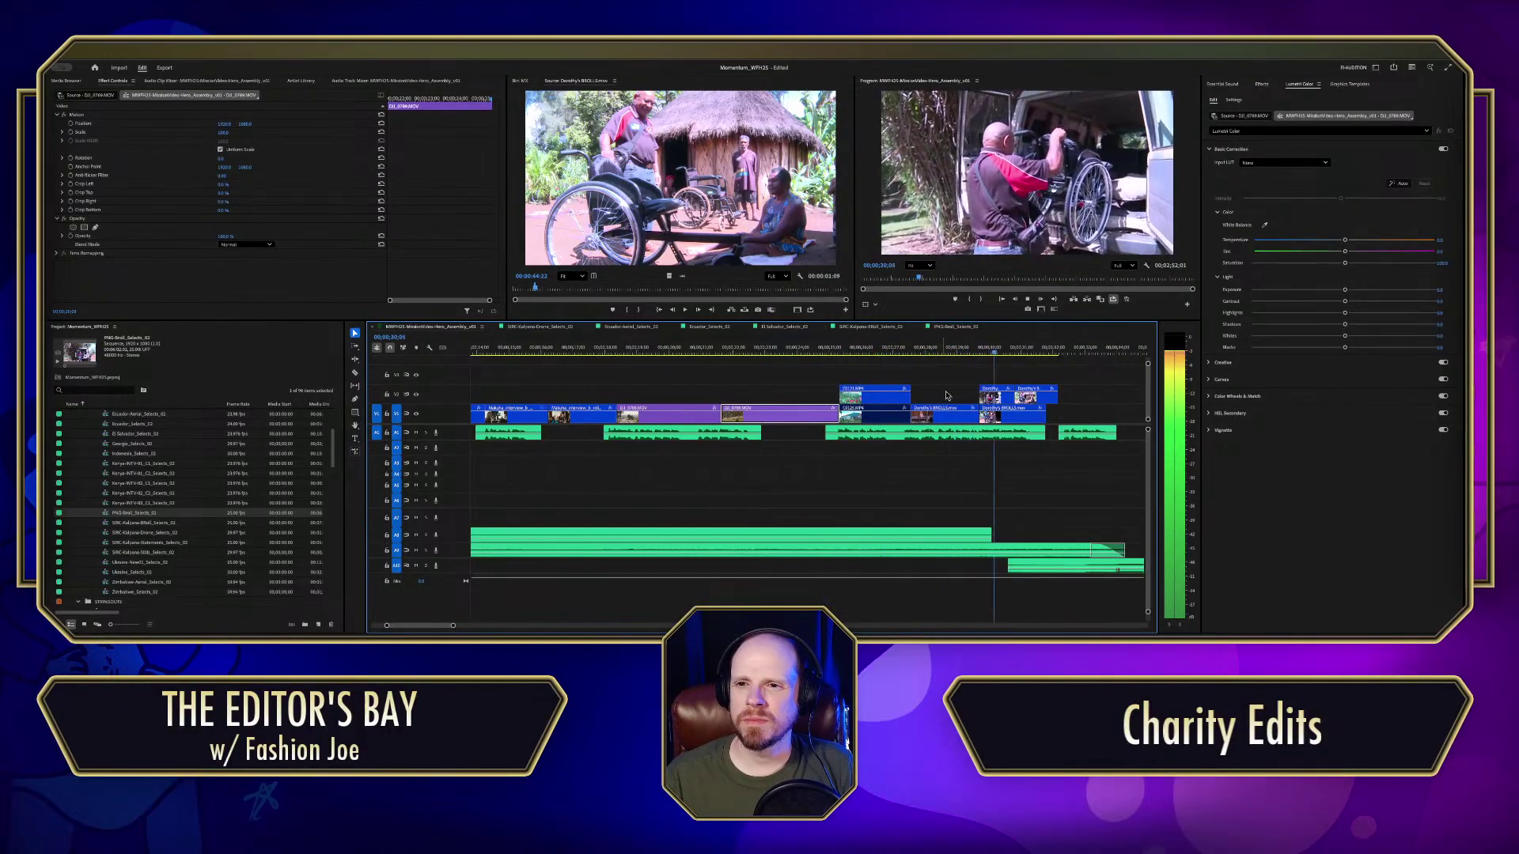
Step: Replay the cut from the van clip into the thatched-hut shot on V2 to judge its pacing
{"action": "left_click", "coordinate": [1043, 396]}
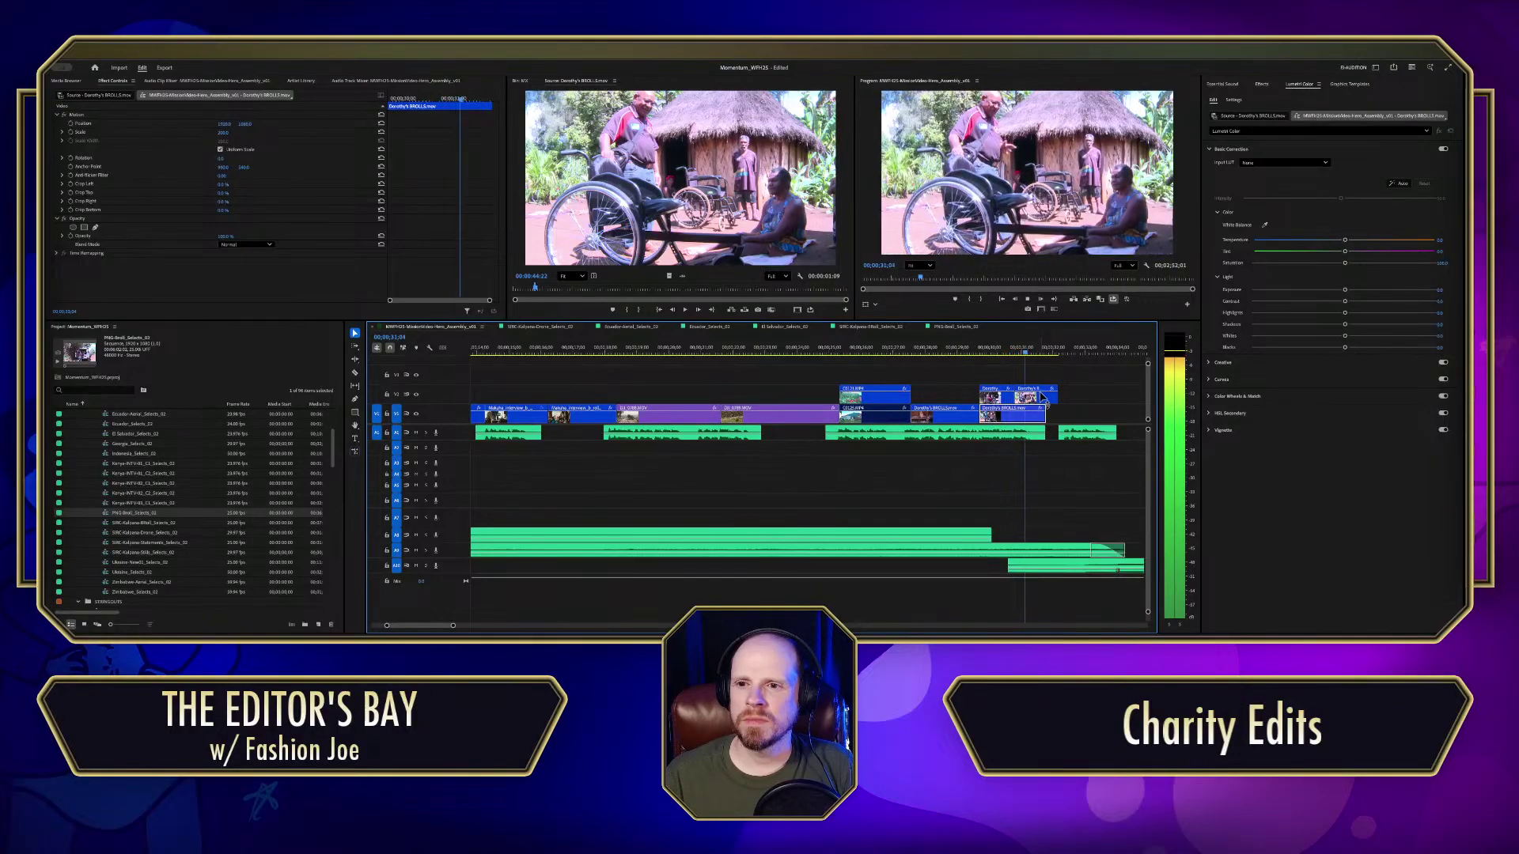
{"action": "left_click", "coordinate": [990, 352]}
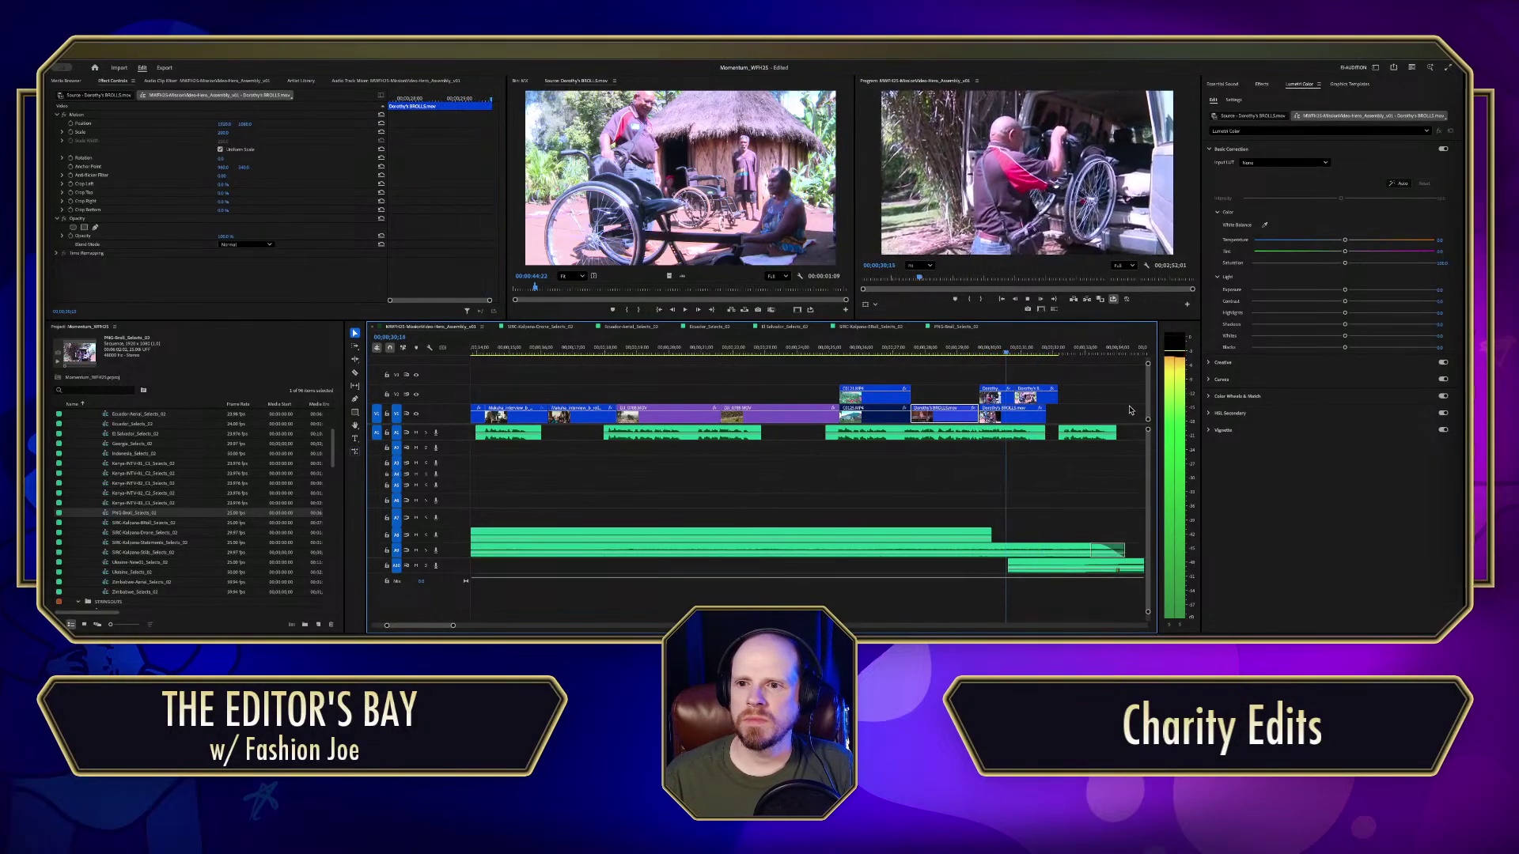
{"action": "key", "text": "space"}
{"action": "right_click", "coordinate": [1019, 355]}
{"action": "left_click", "coordinate": [997, 349]}
Step: Delete the thatched-hut shot from V2 and move the last V1 wheelchair clip so it starts where the van clip ends
{"action": "left_click", "coordinate": [1040, 399]}
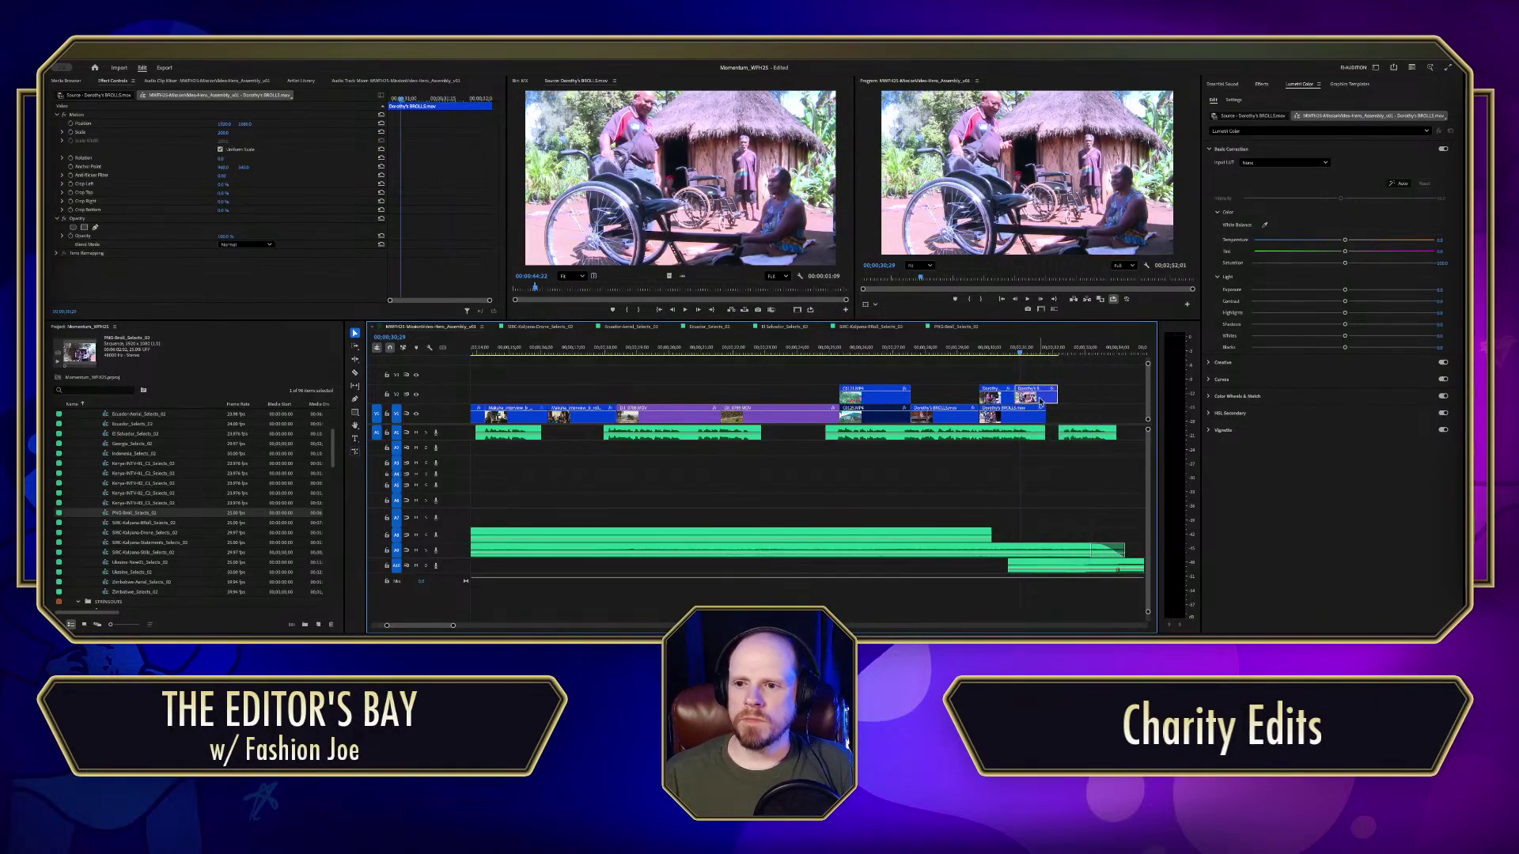
{"action": "key", "text": "Delete"}
{"action": "left_click_drag", "start_coordinate": [1010, 419], "coordinate": [1048, 417]}
Step: Extend the last V1 wheelchair clip to the end of the voiceover line and adjust its footage to follow the van clip
{"action": "left_click_drag", "start_coordinate": [1020, 349], "coordinate": [963, 356]}
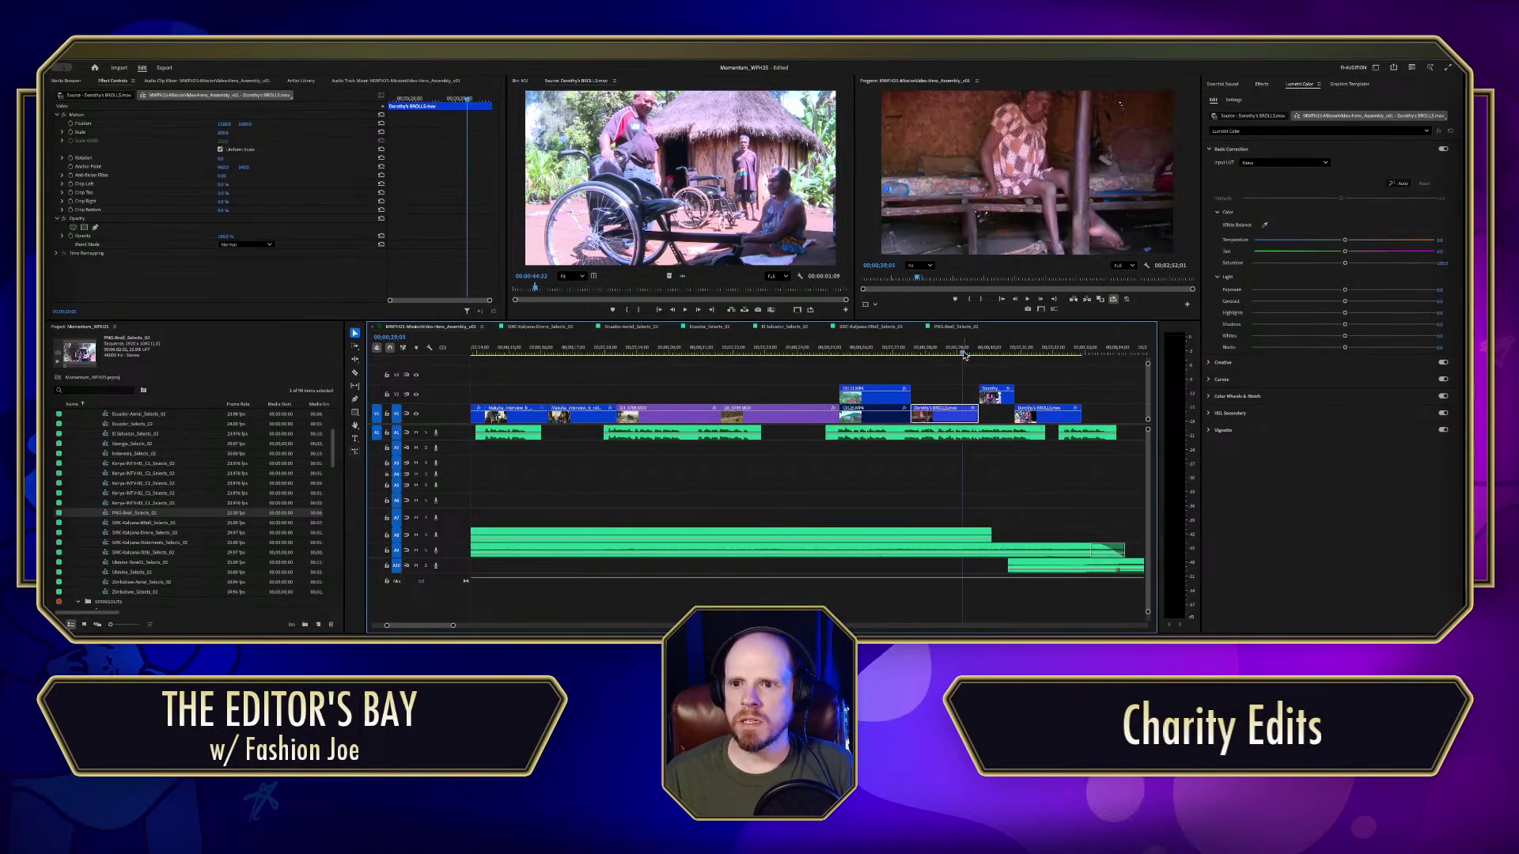
{"action": "key", "text": "space"}
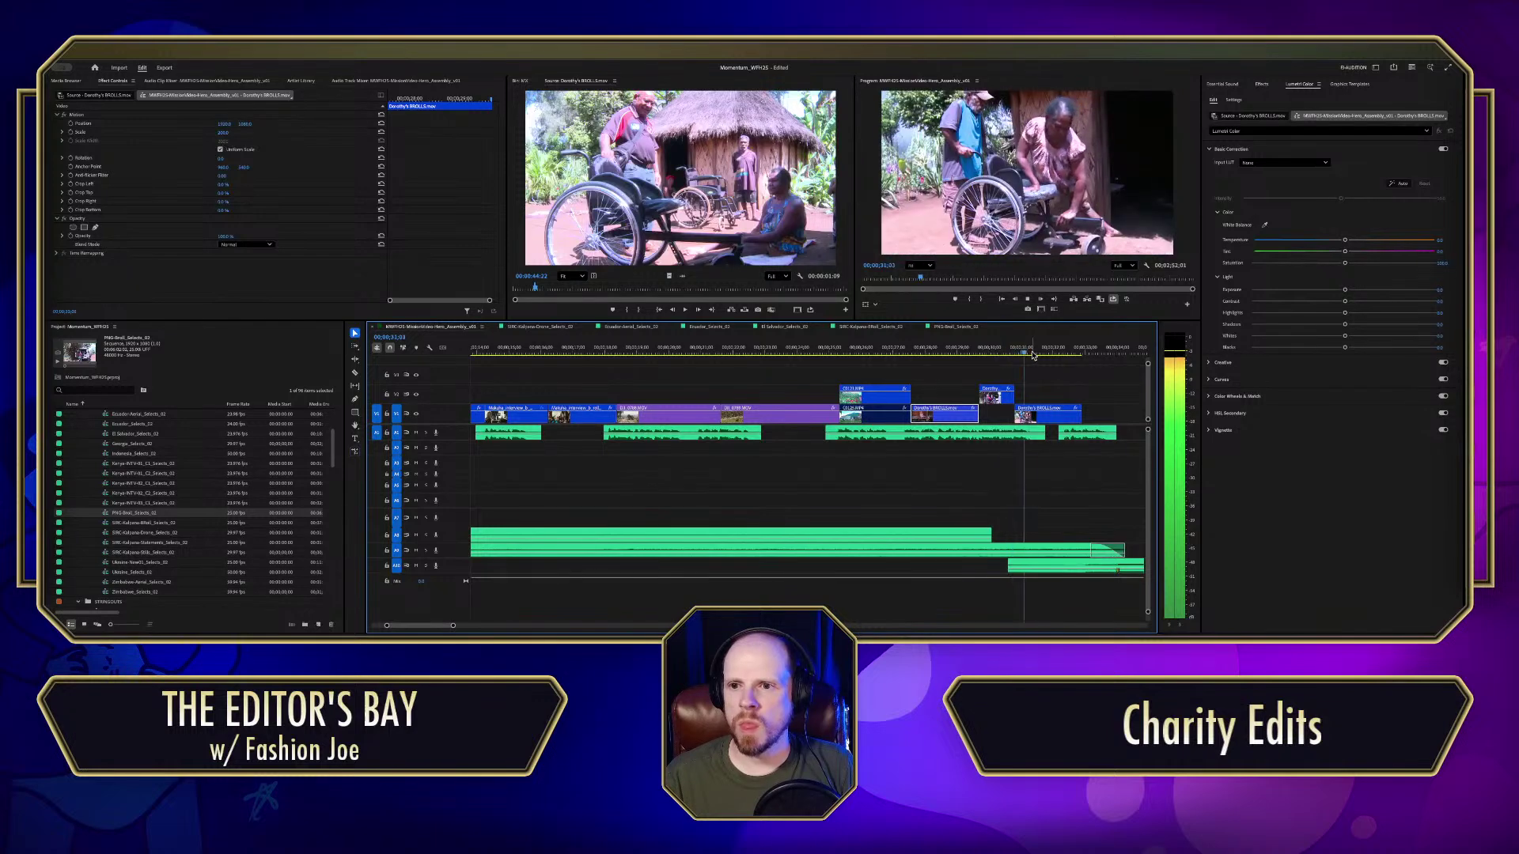
{"action": "key", "text": "space"}
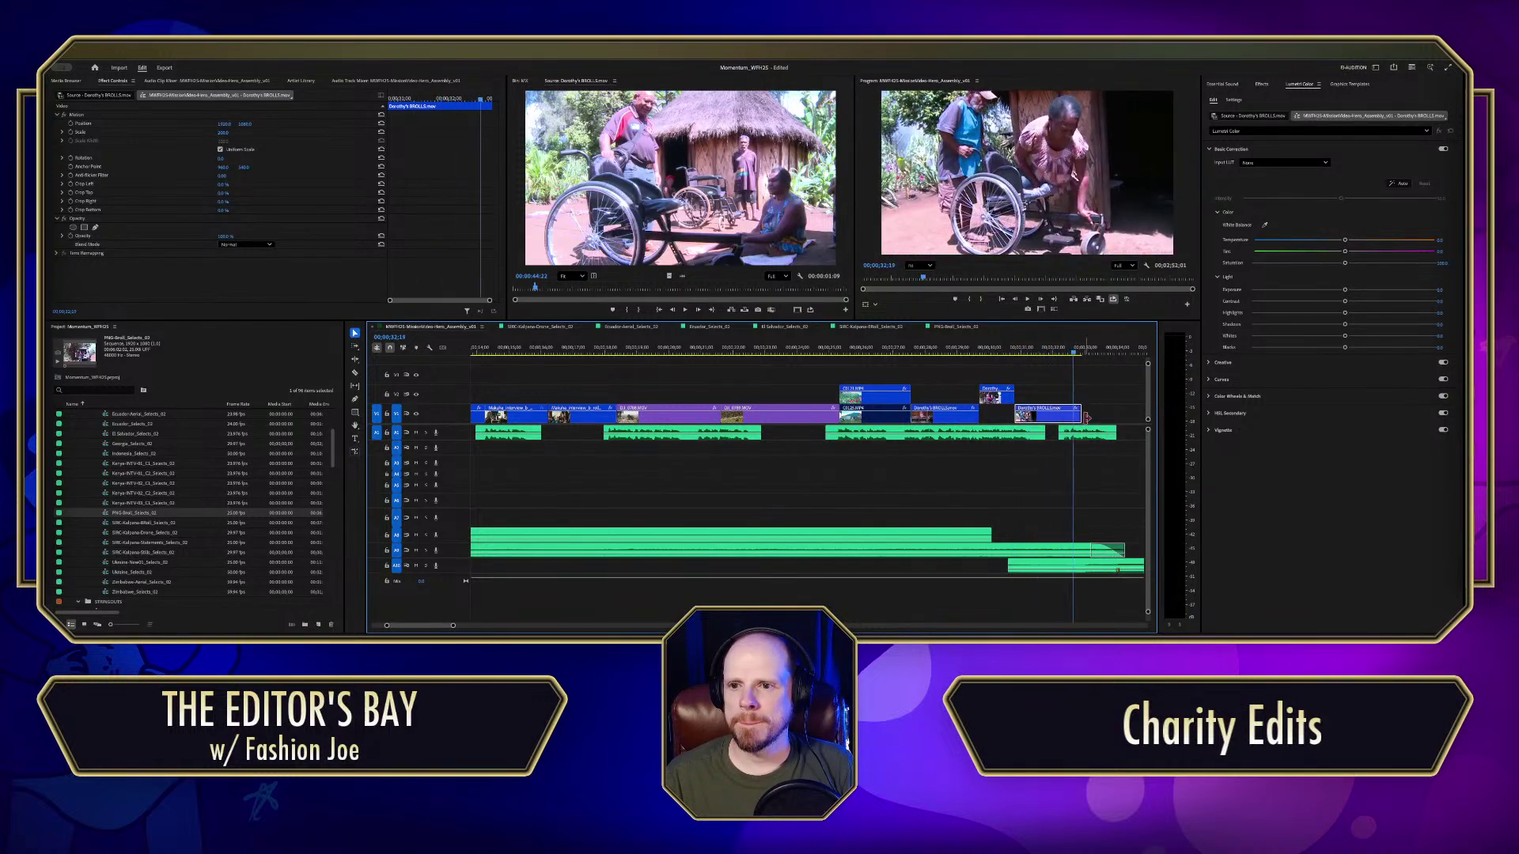
{"action": "left_click_drag", "start_coordinate": [1085, 415], "coordinate": [1120, 417]}
{"action": "mouse_move", "coordinate": [1046, 350]}
{"action": "left_mouse_down"}
{"action": "mouse_move", "coordinate": [1087, 352]}
{"action": "mouse_move", "coordinate": [1039, 353]}
{"action": "left_mouse_up"}
{"action": "left_click_drag", "start_coordinate": [985, 416], "coordinate": [1033, 419]}
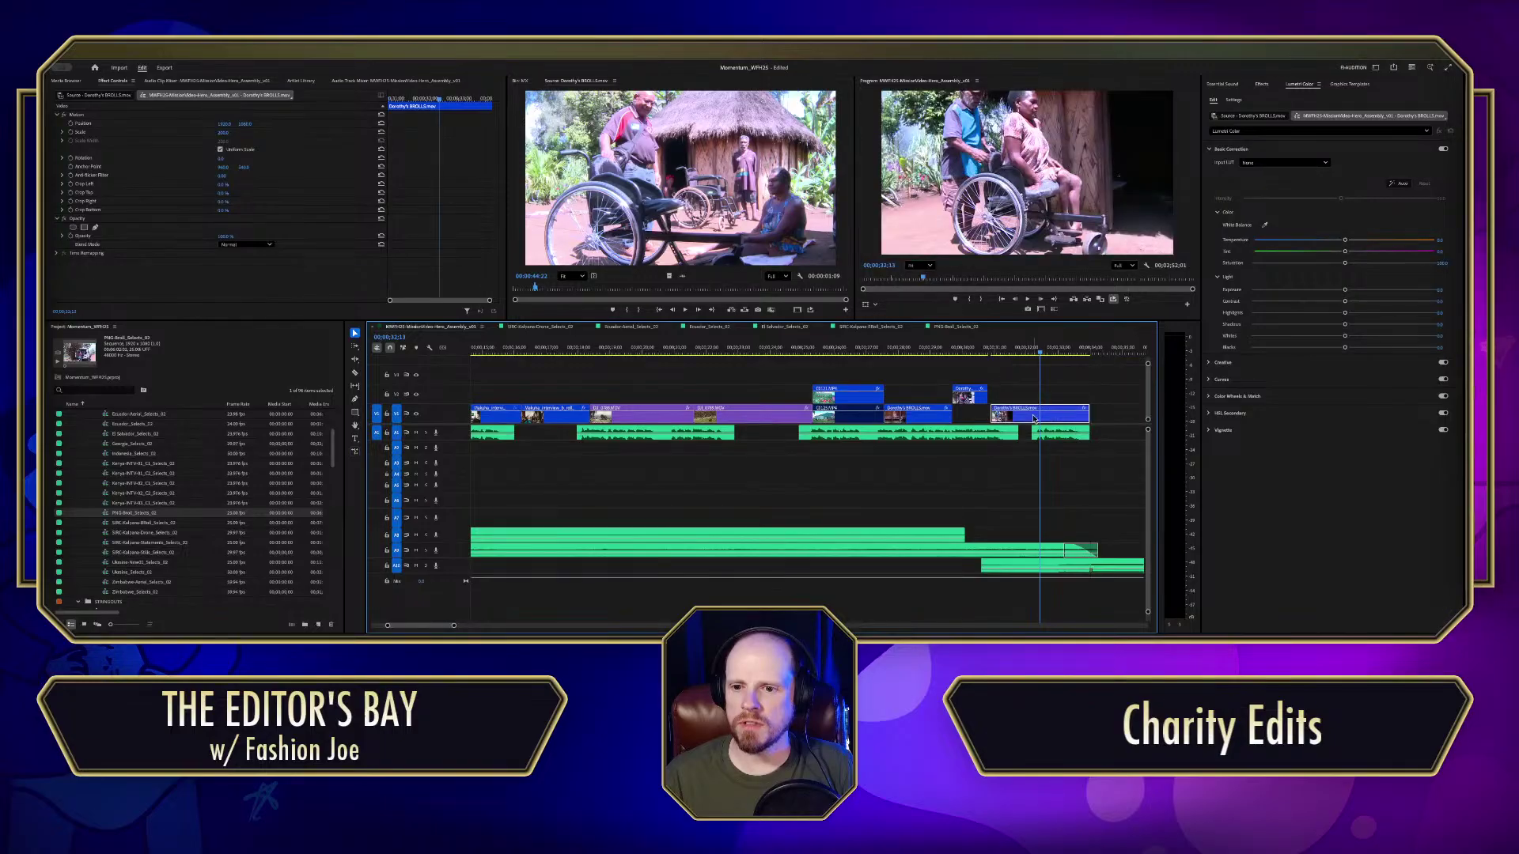
Step: Play the assembly from just before the van clip through the last wheelchair clip to check the revised ending
{"action": "left_click", "coordinate": [946, 348]}
{"action": "key", "text": "space"}
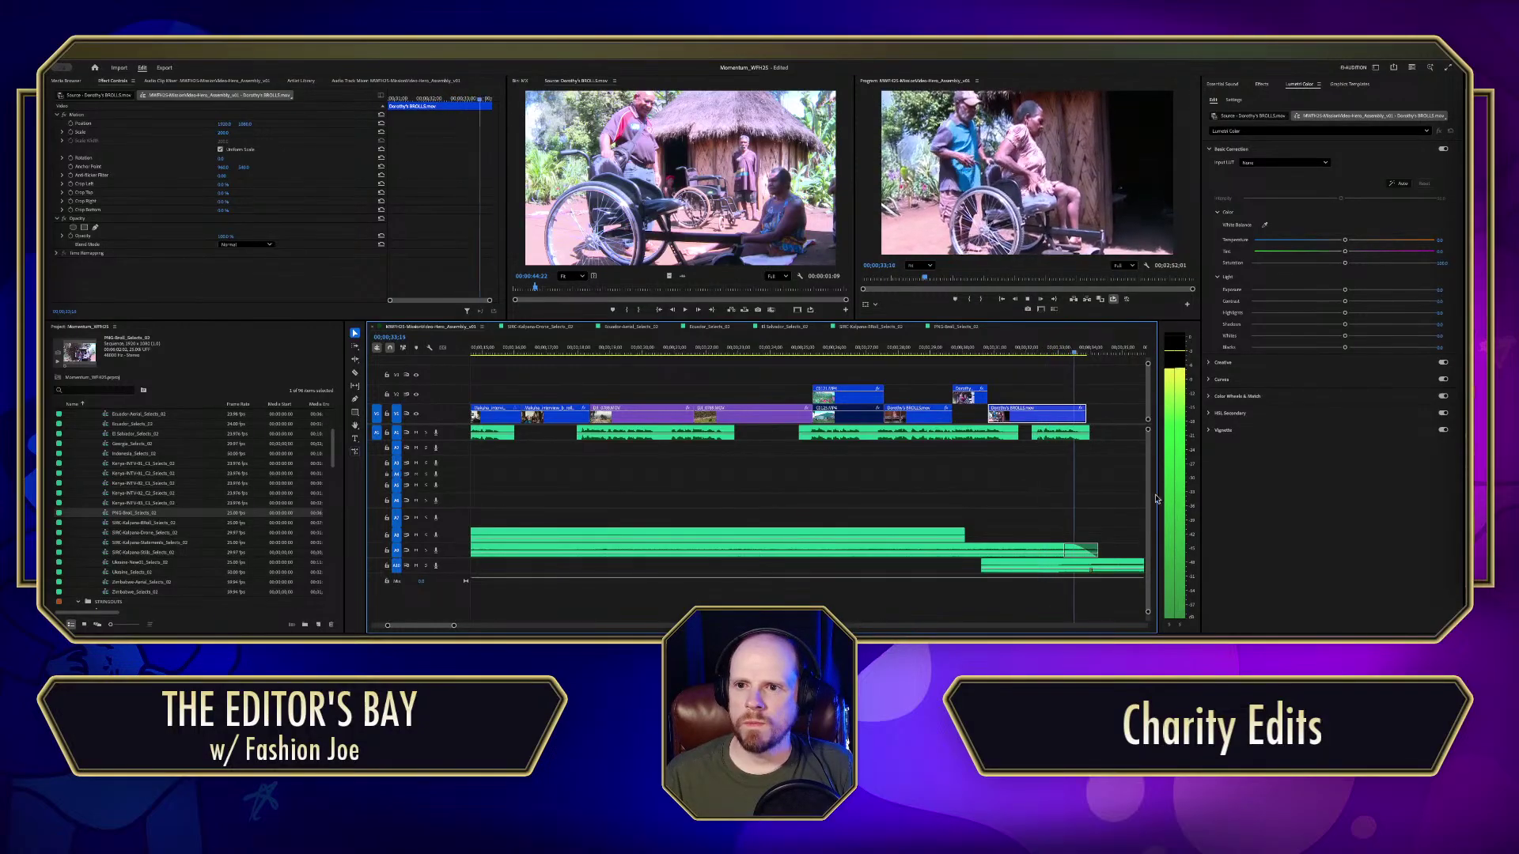
{"action": "key", "text": "space"}
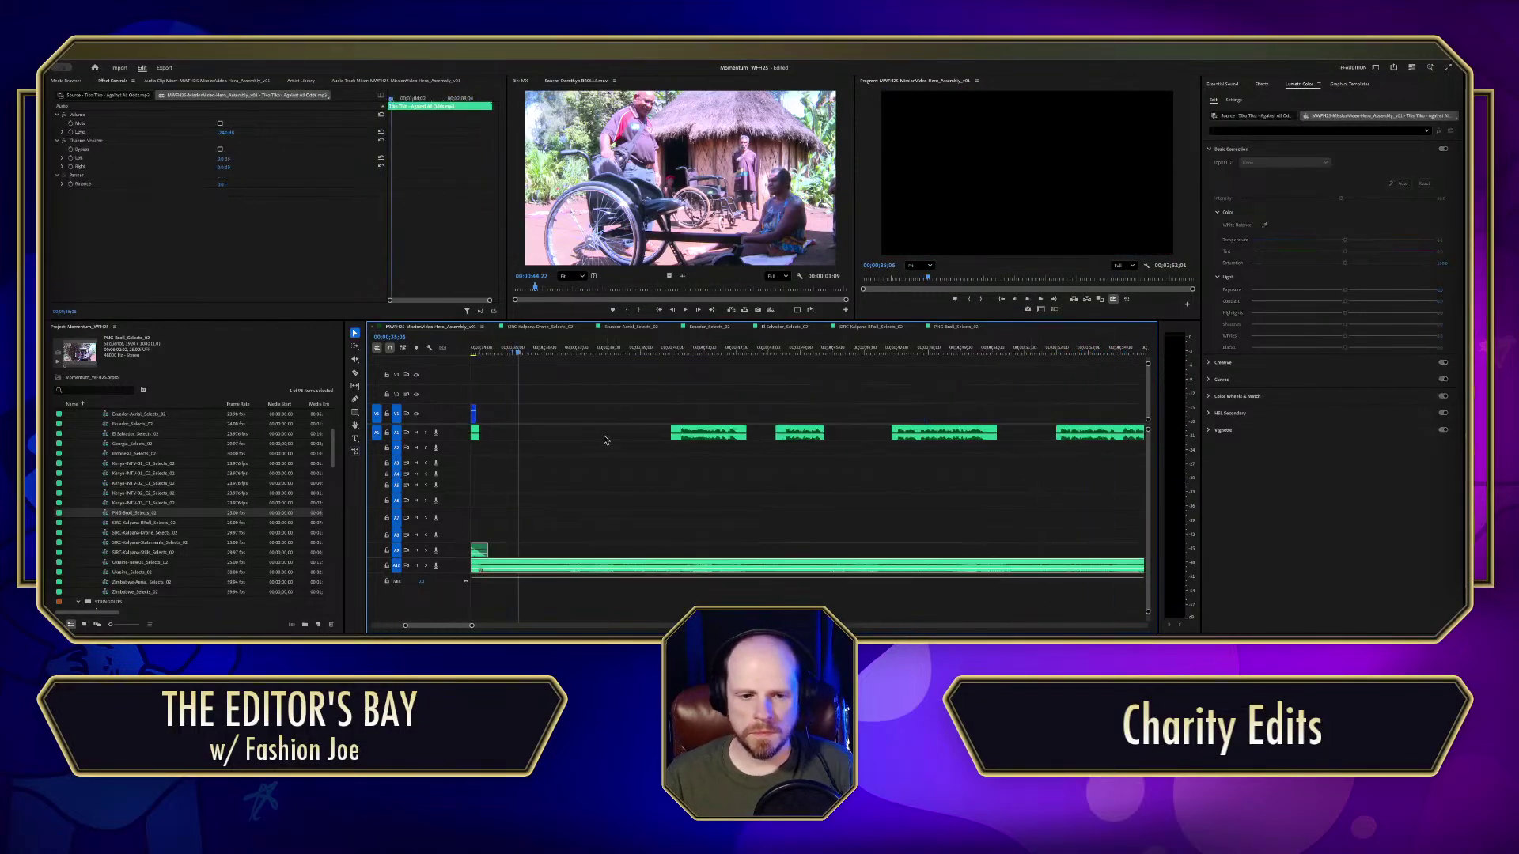
Step: Return to the edited section of the assembly and save the project
{"action": "key", "text": "minus"}
{"action": "left_click_drag", "start_coordinate": [535, 351], "coordinate": [649, 347]}
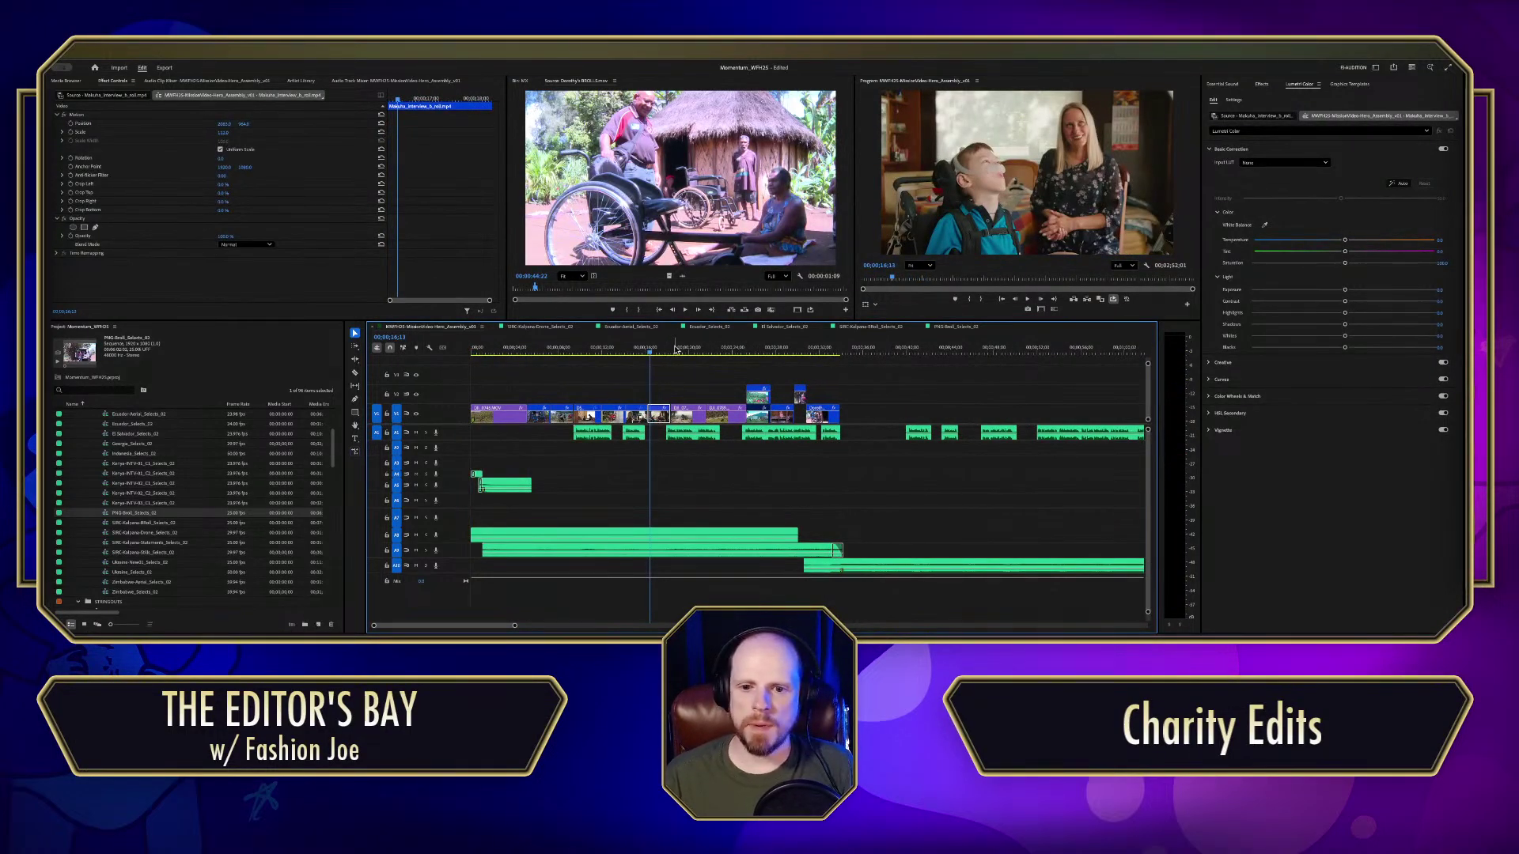
{"action": "key", "text": "ctrl+s"}
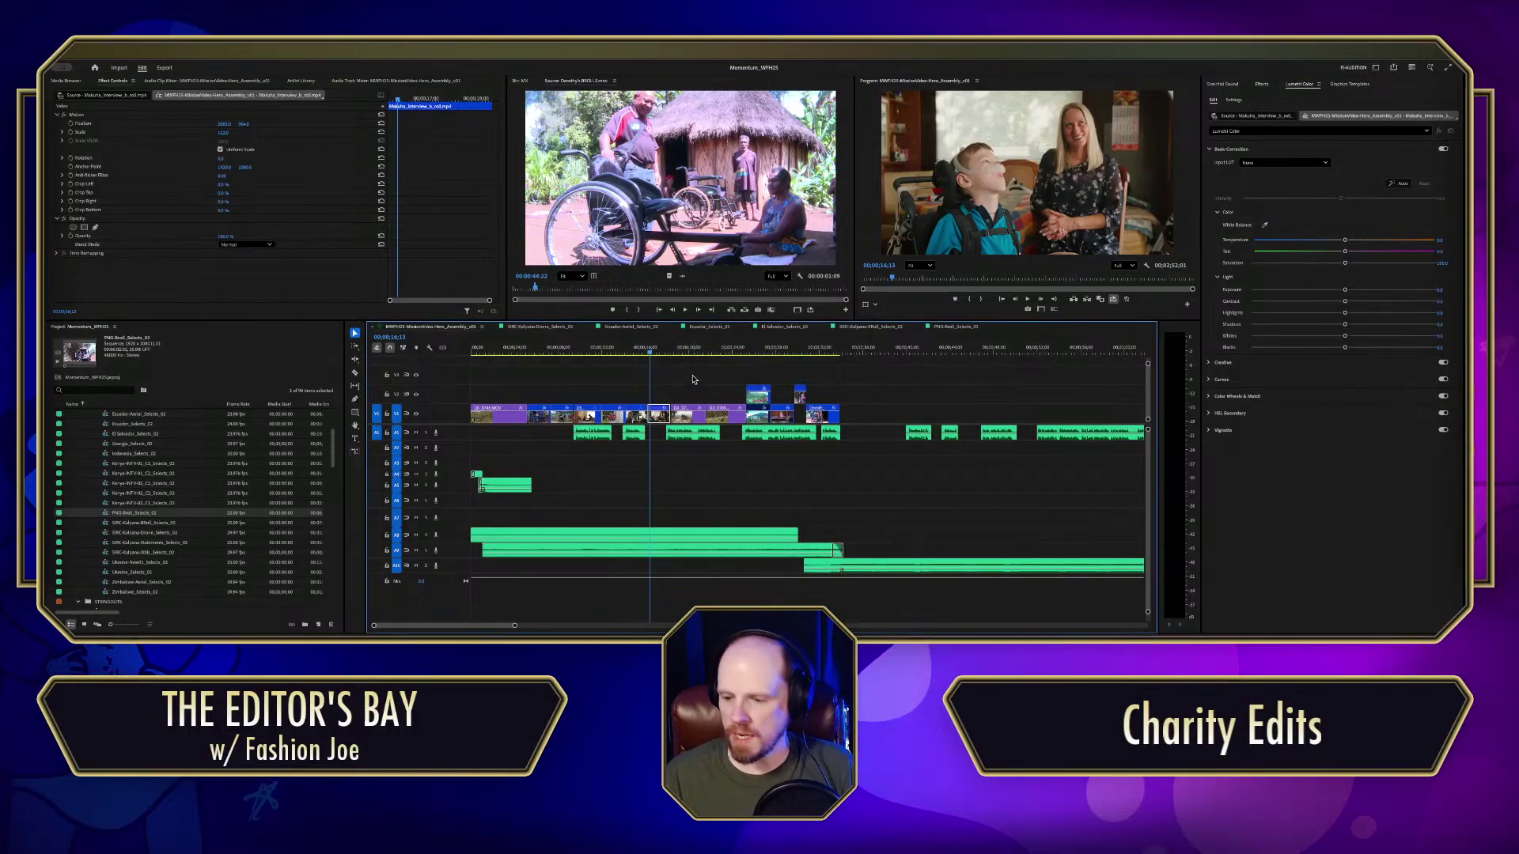
{"action": "key", "text": "Home"}
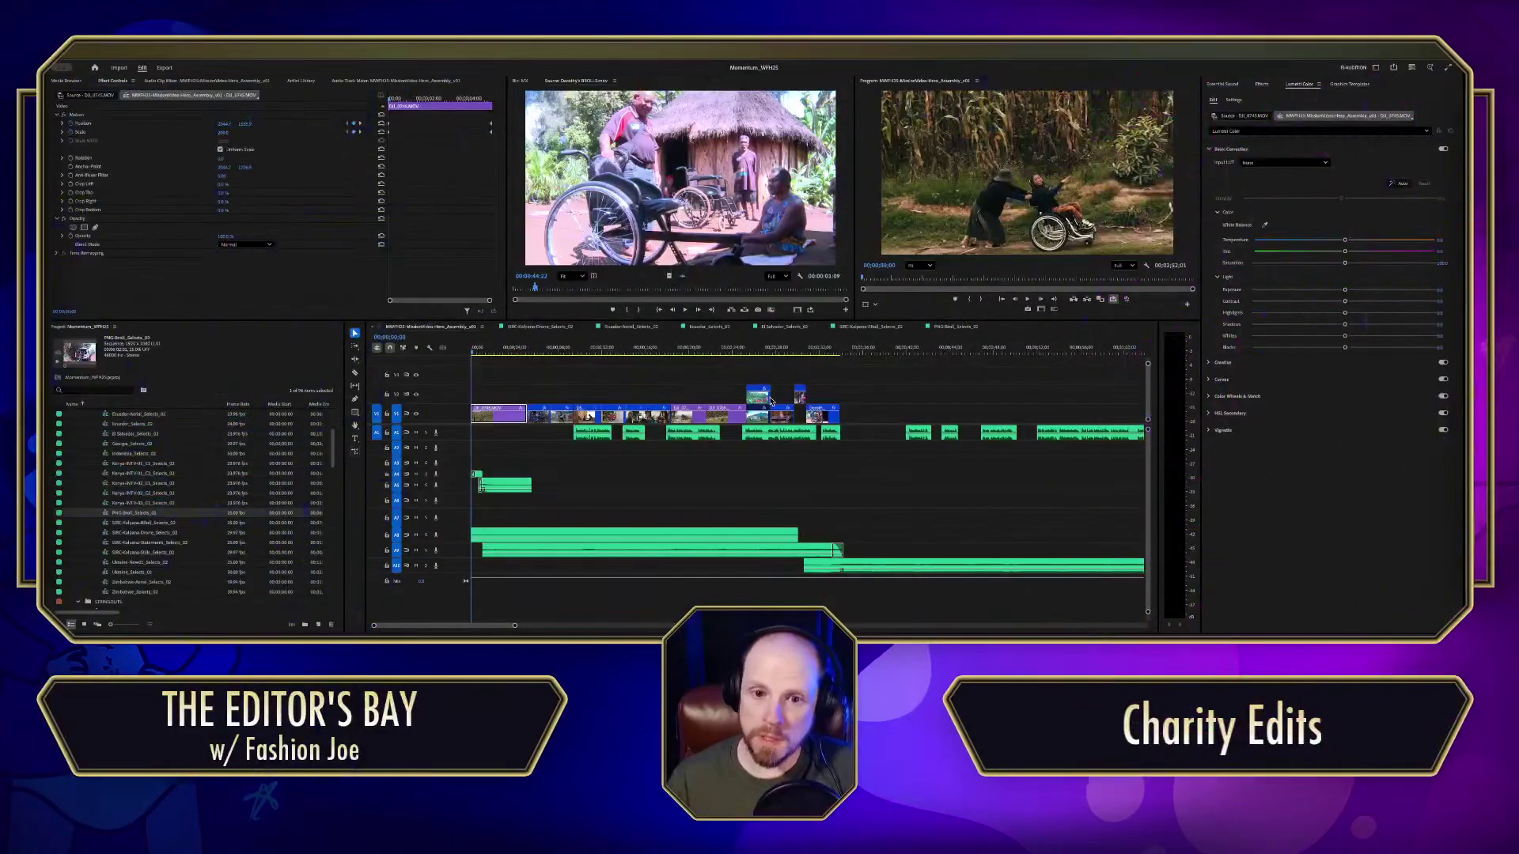
{"action": "left_click", "coordinate": [265, 341]}
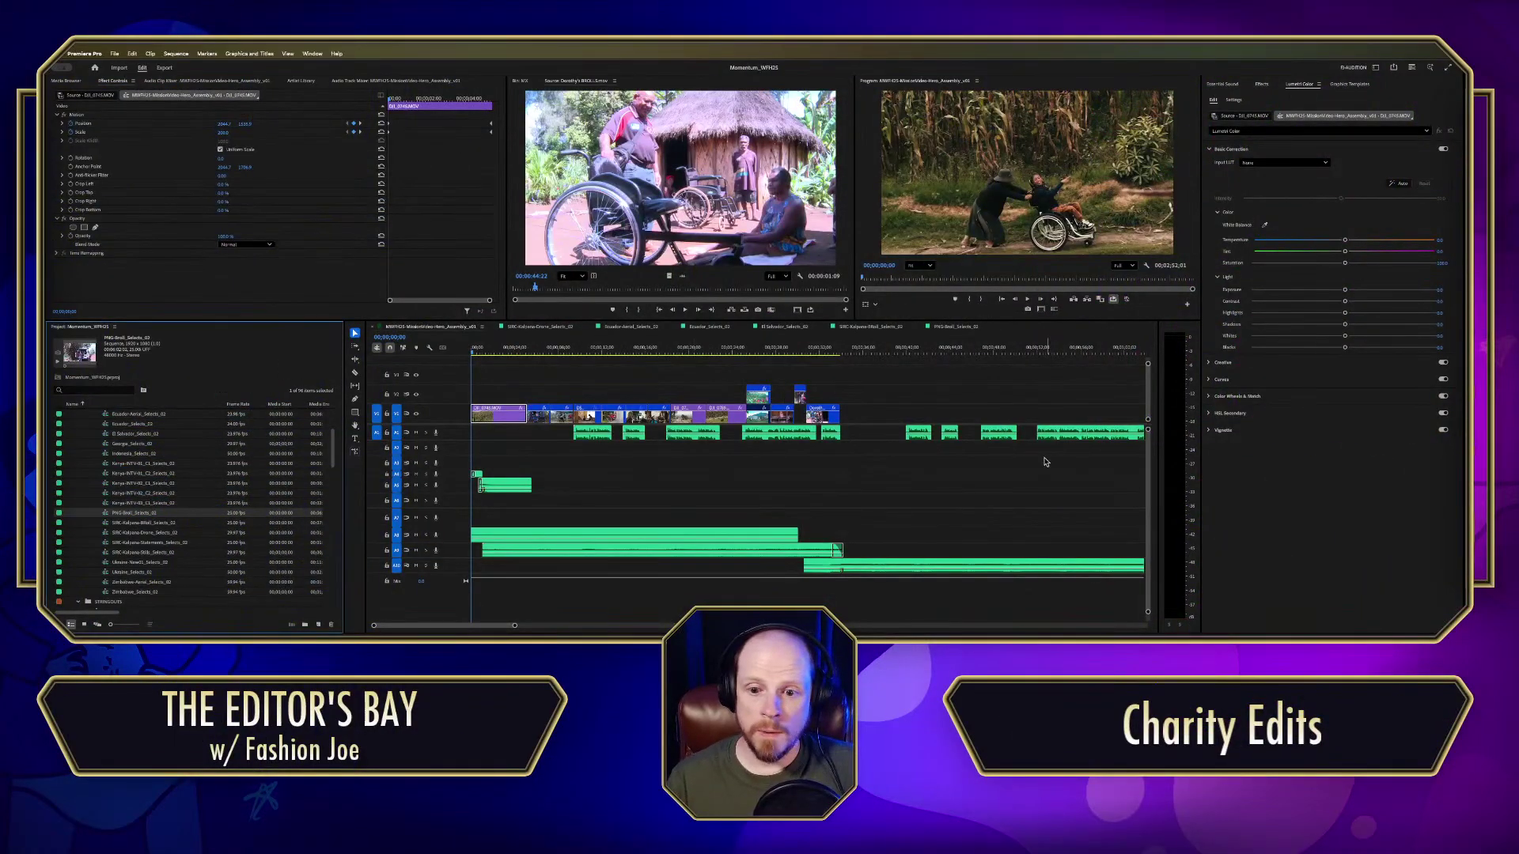
{"action": "left_click_drag", "start_coordinate": [783, 353], "coordinate": [824, 353]}
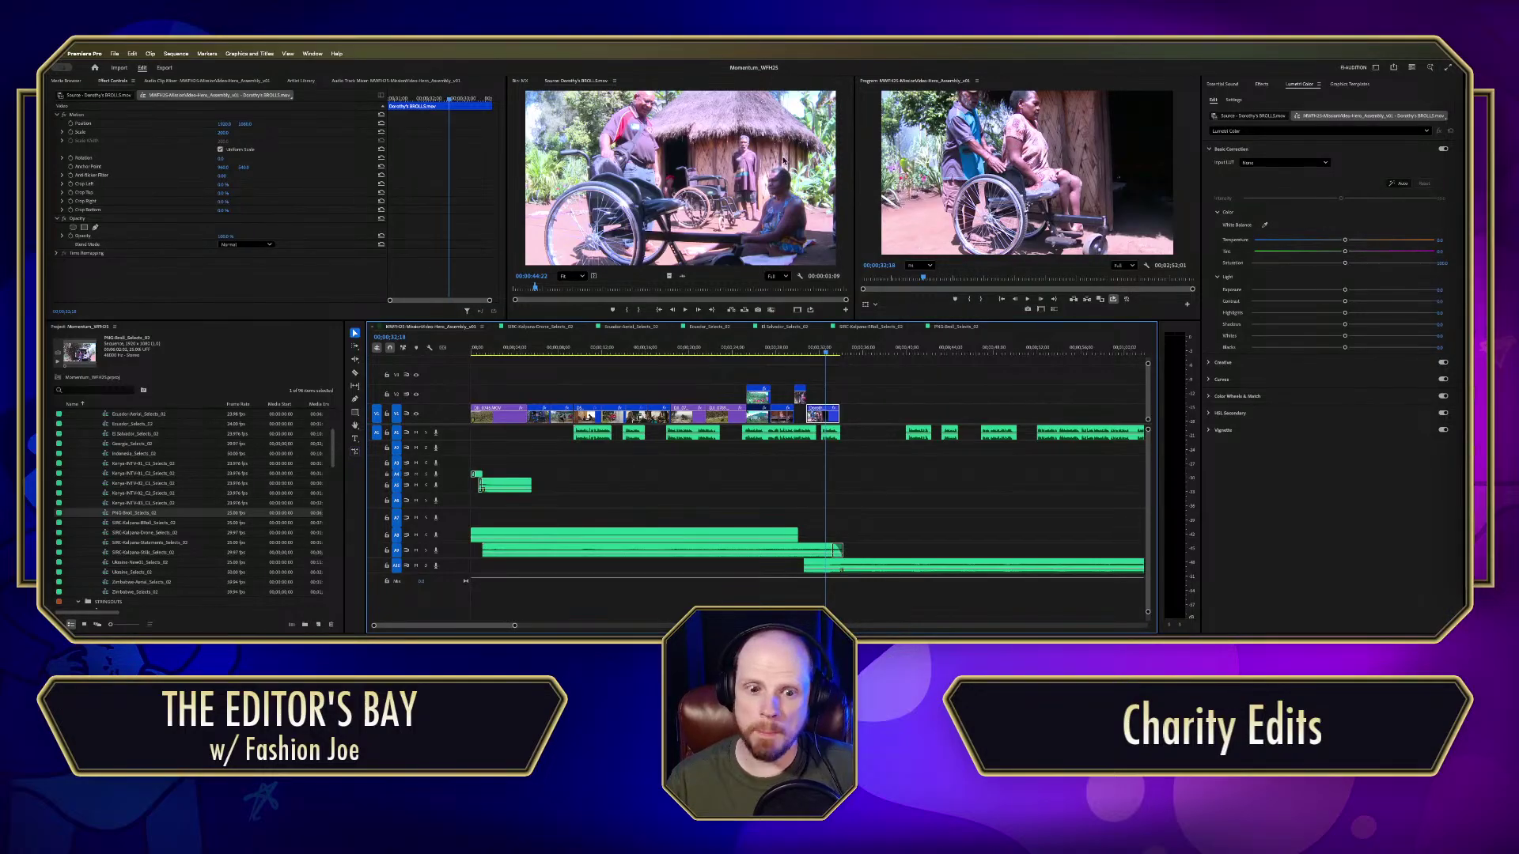
{"action": "left_click_drag", "start_coordinate": [654, 362], "coordinate": [515, 350]}
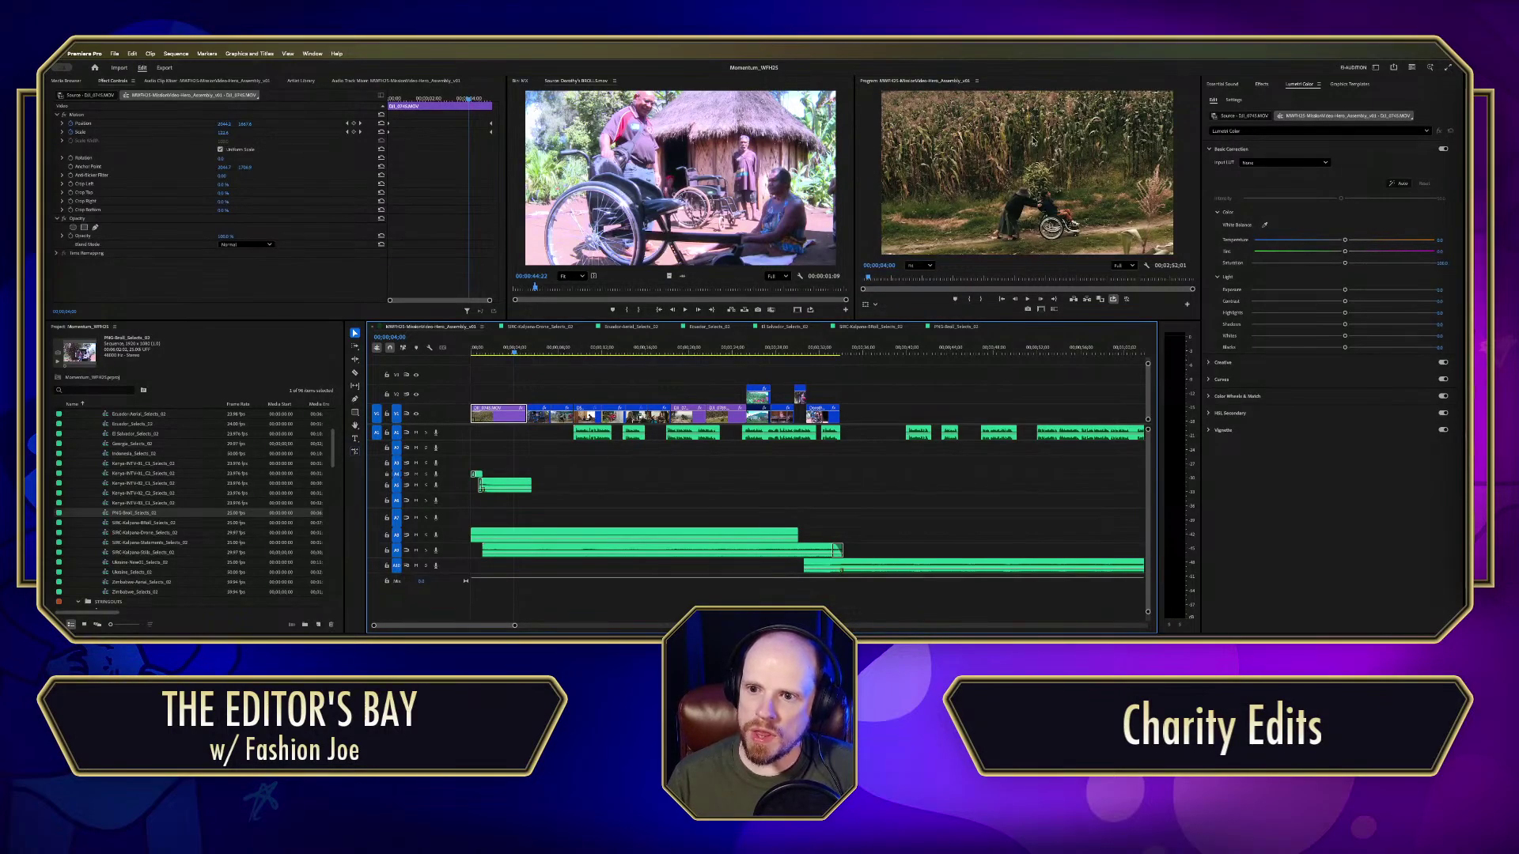
Step: Play the assembly from the shot of women in the green field through the van clip into the last wheelchair clip
{"action": "left_click", "coordinate": [752, 353]}
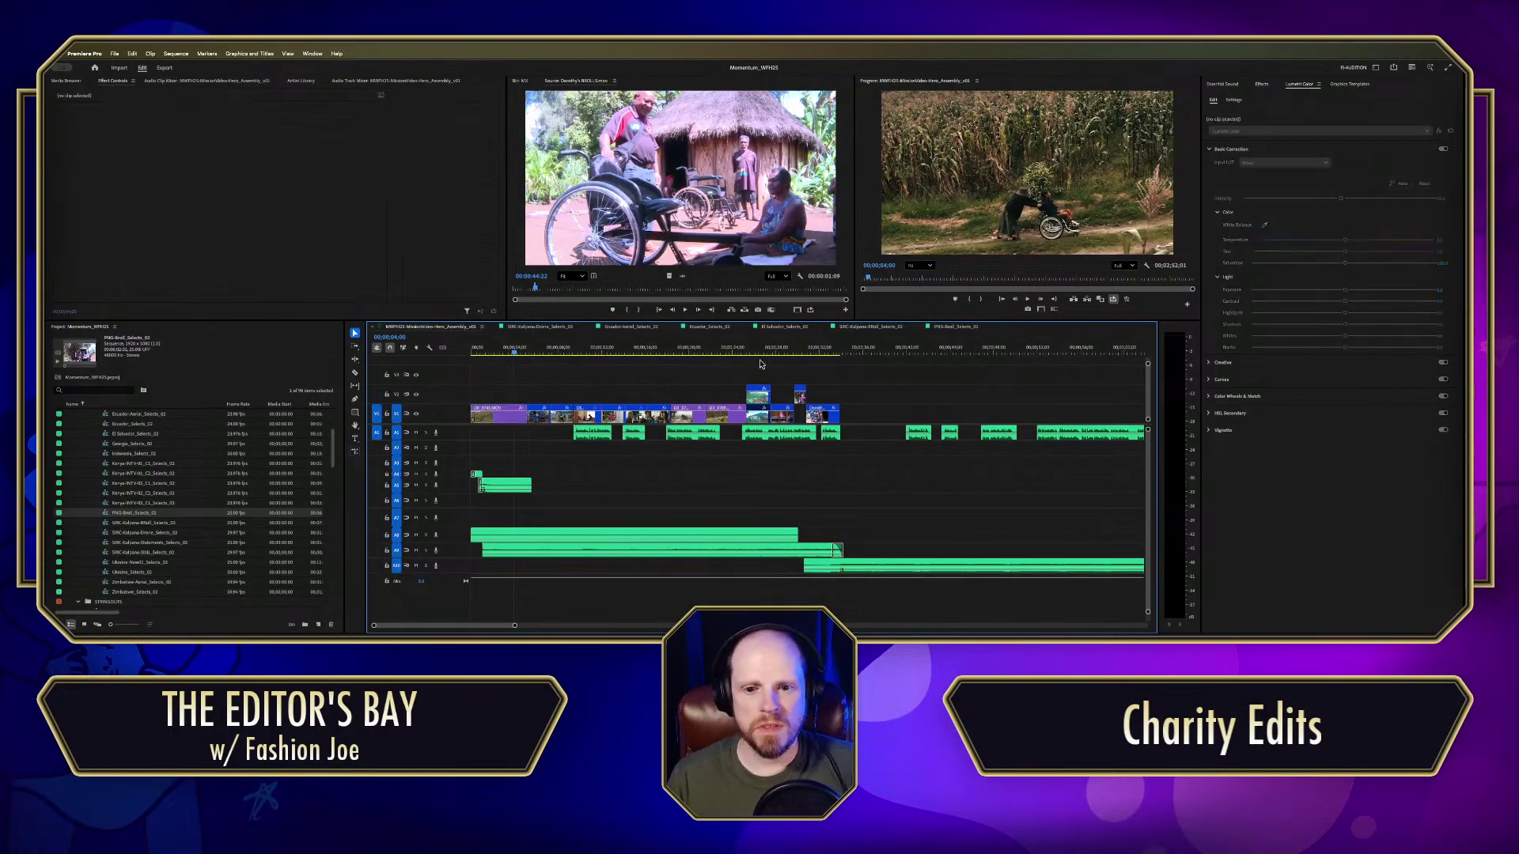
{"action": "key", "text": "space"}
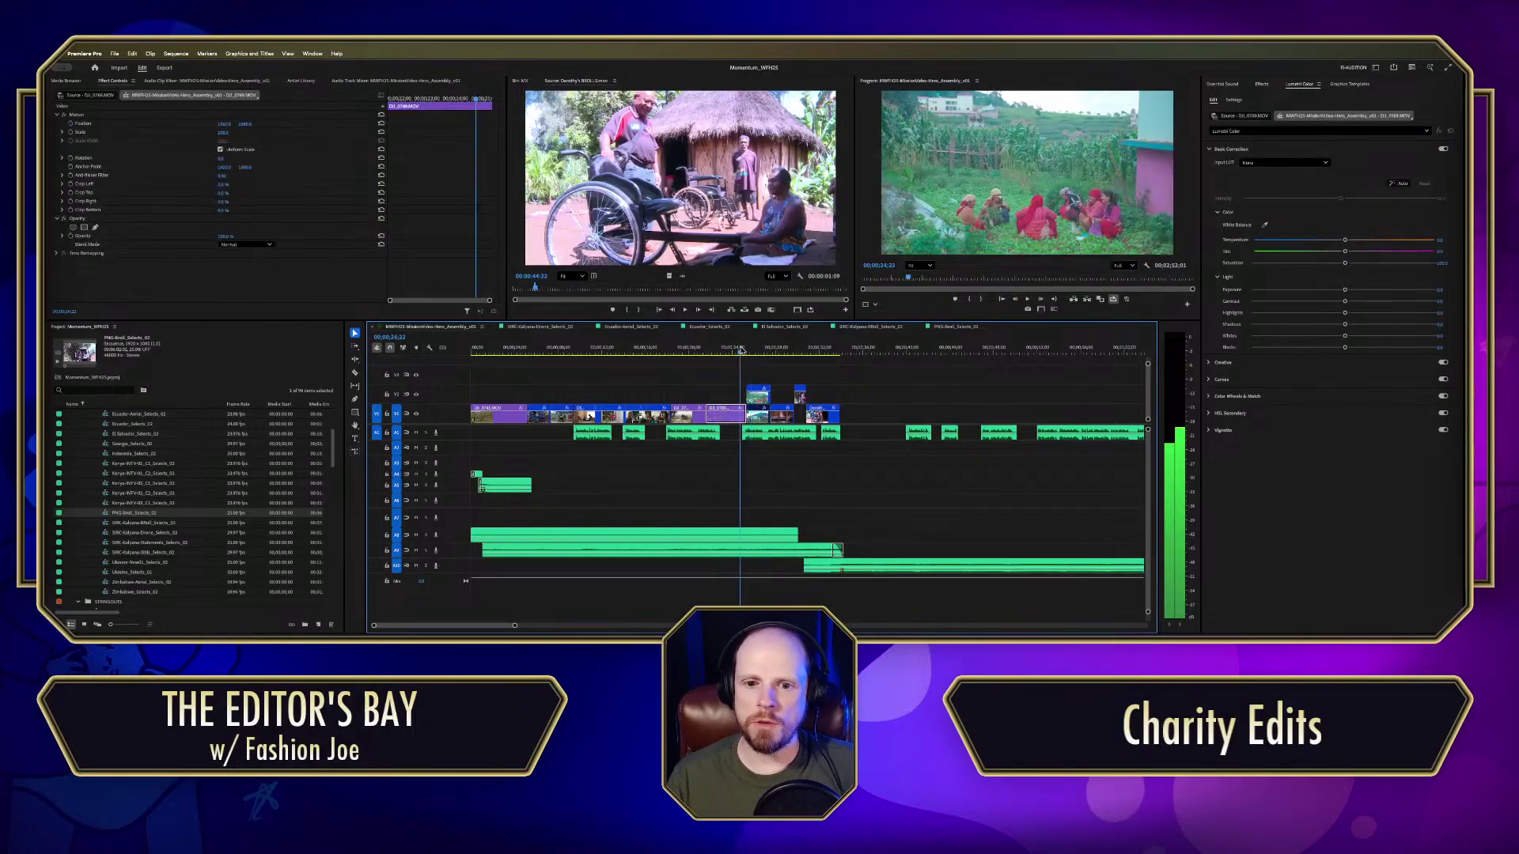
{"action": "left_click", "coordinate": [749, 348]}
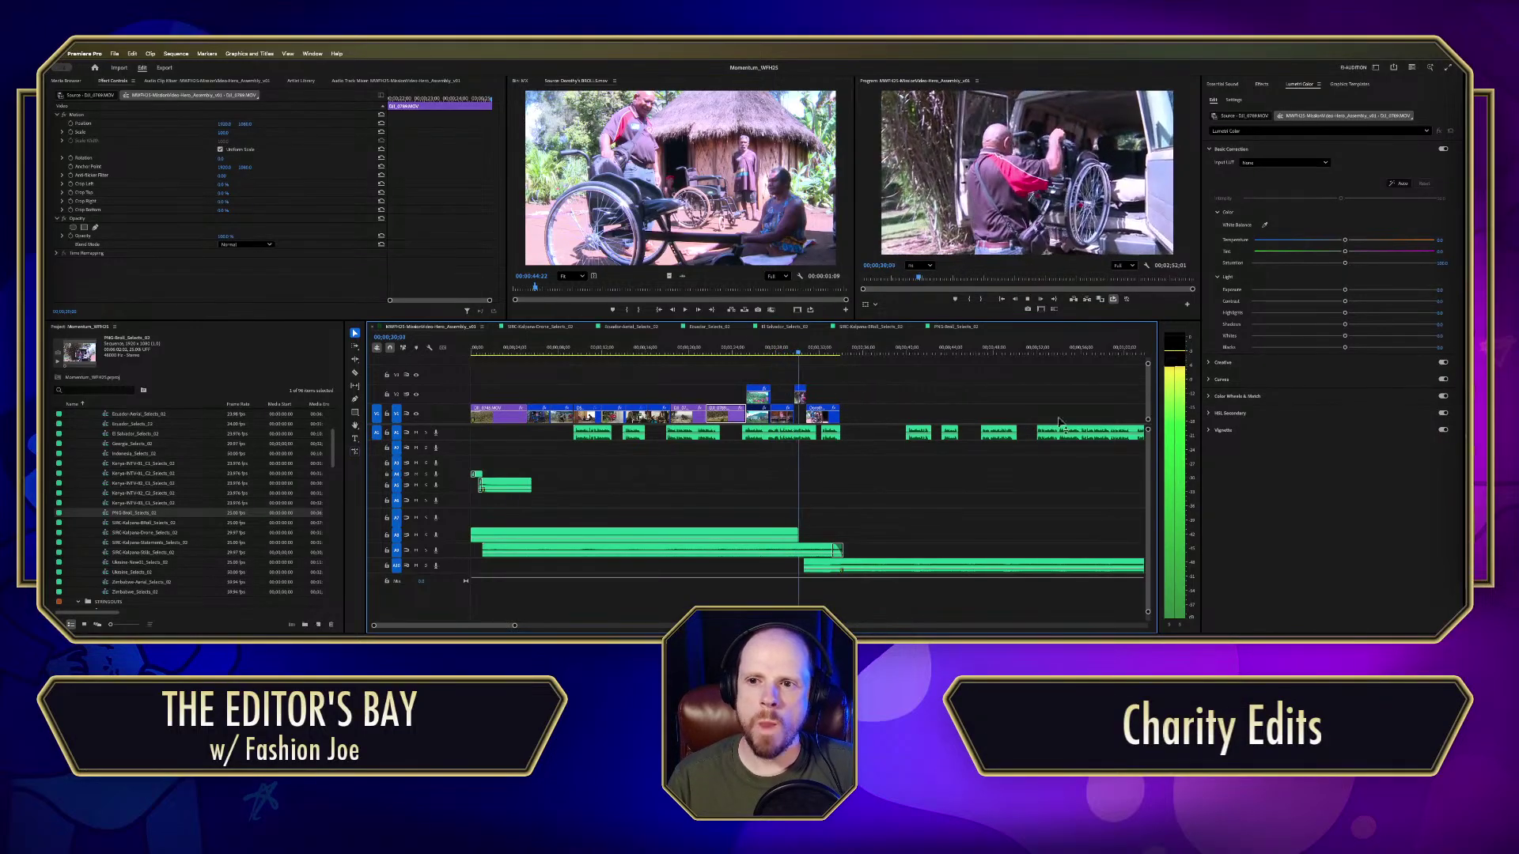
{"action": "key", "text": "space"}
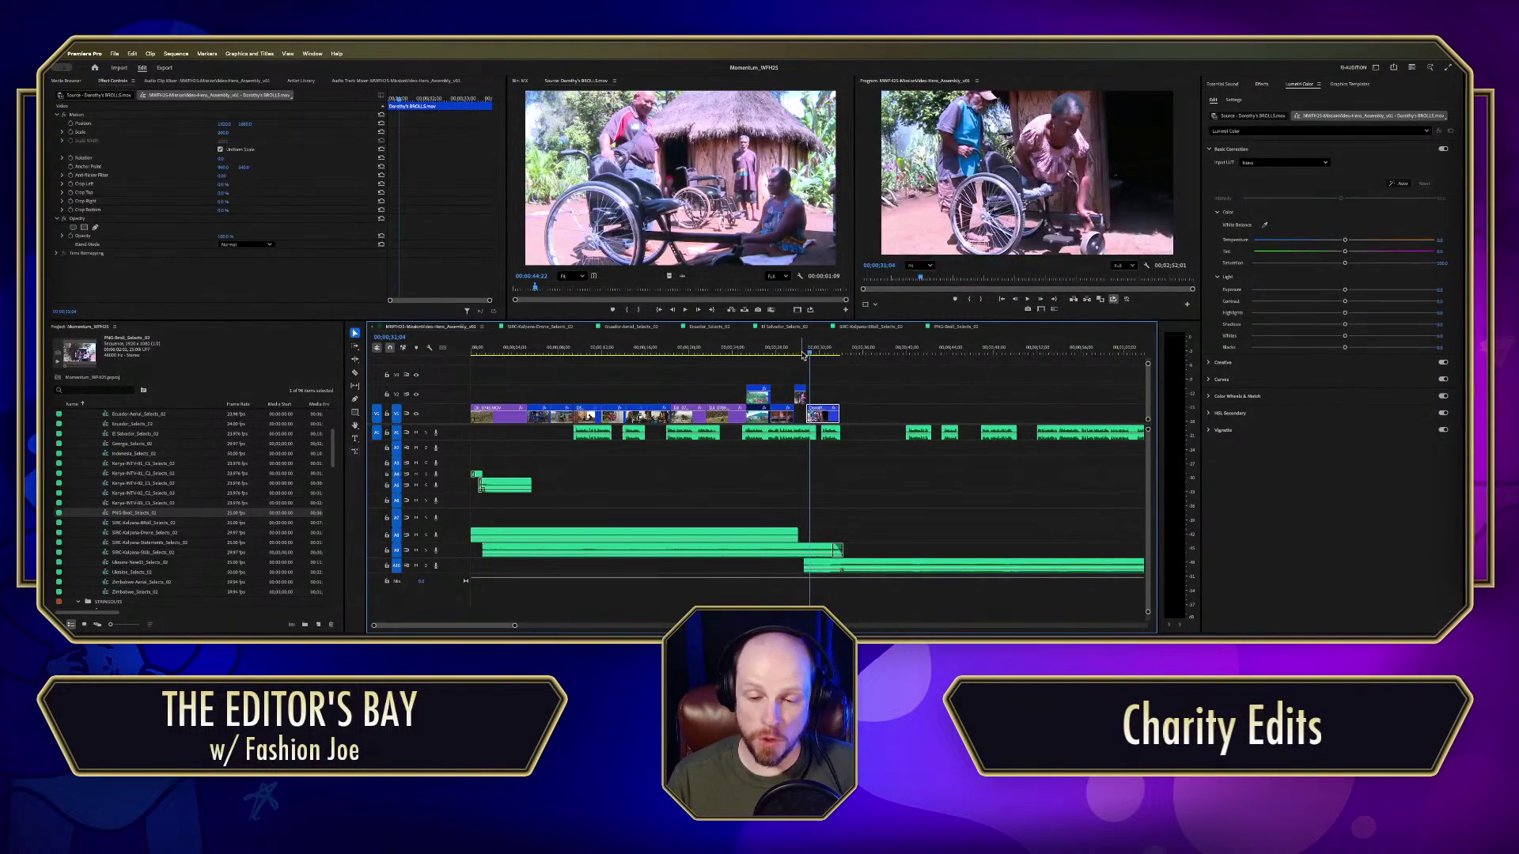
{"action": "key", "text": "space"}
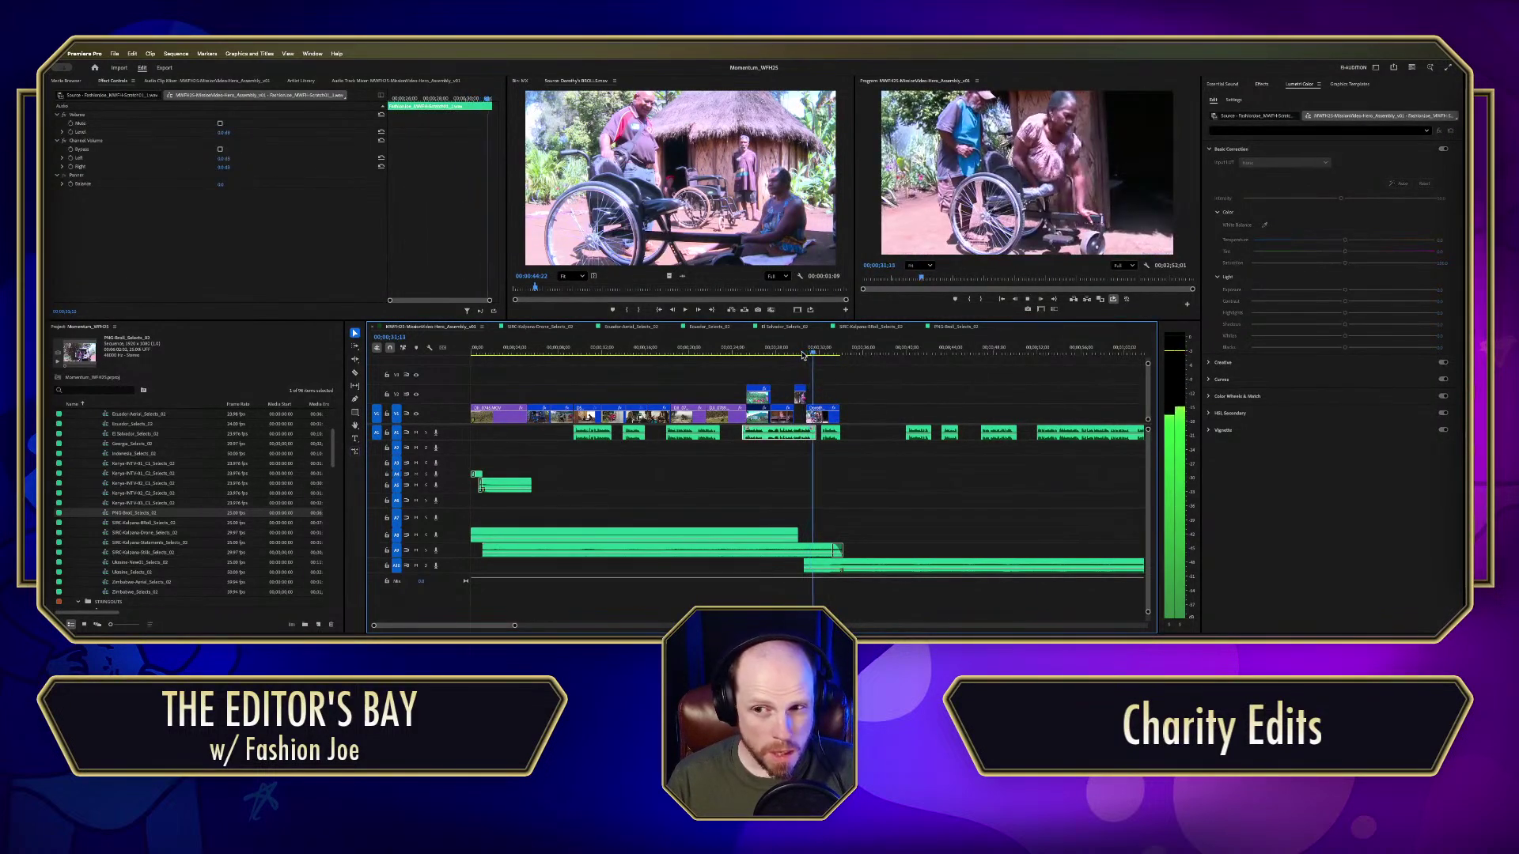
{"action": "key", "text": "space"}
Step: Search the PNG B-roll selects sequence for the shot of a man pushing an empty wheelchair between the trees
{"action": "left_click", "coordinate": [955, 327]}
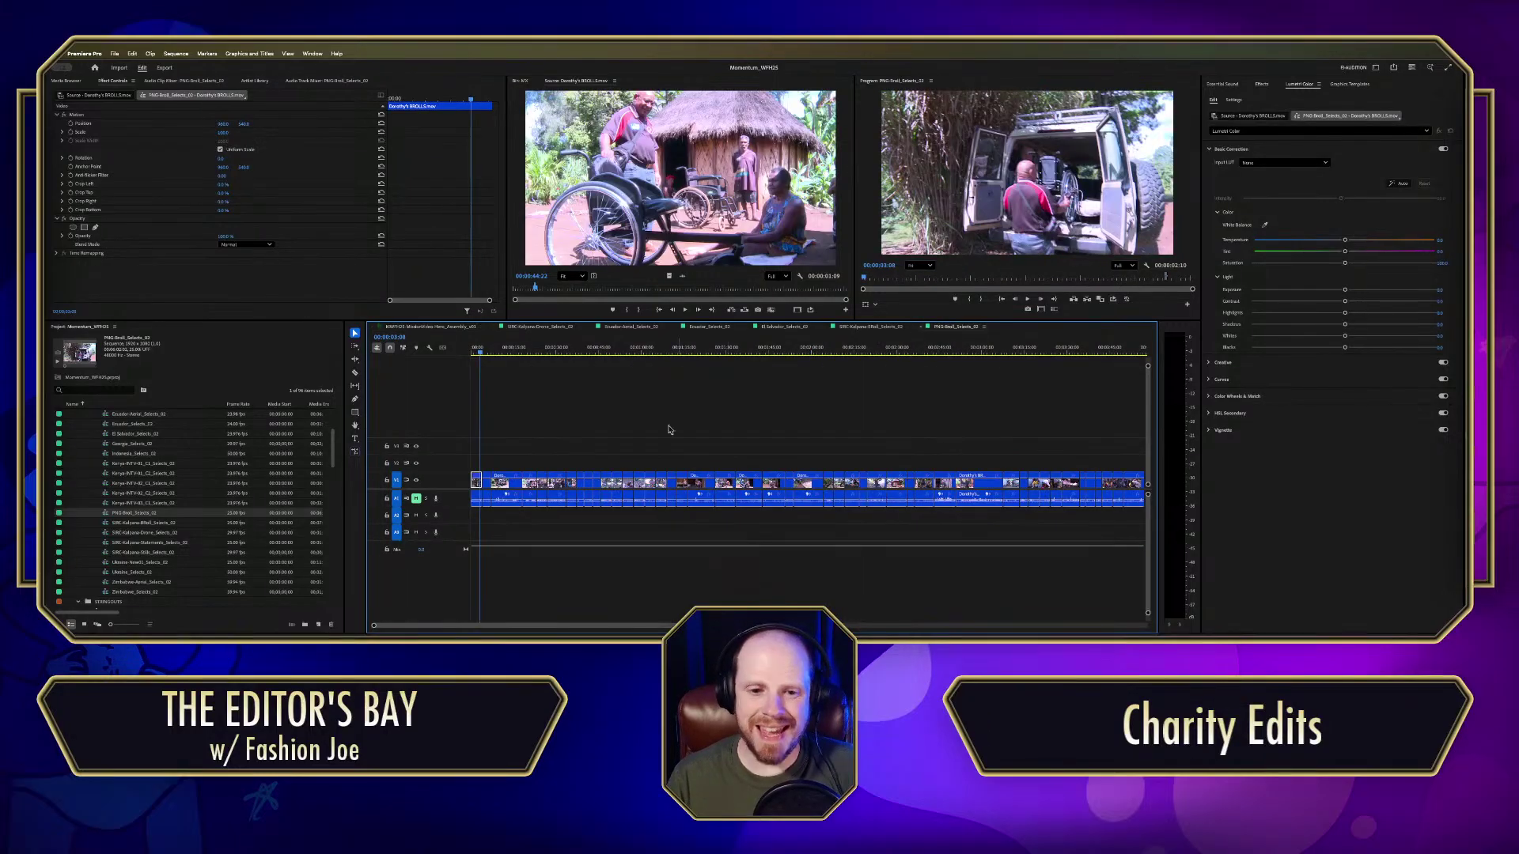
{"action": "left_click", "coordinate": [523, 394]}
{"action": "key", "text": "equal"}
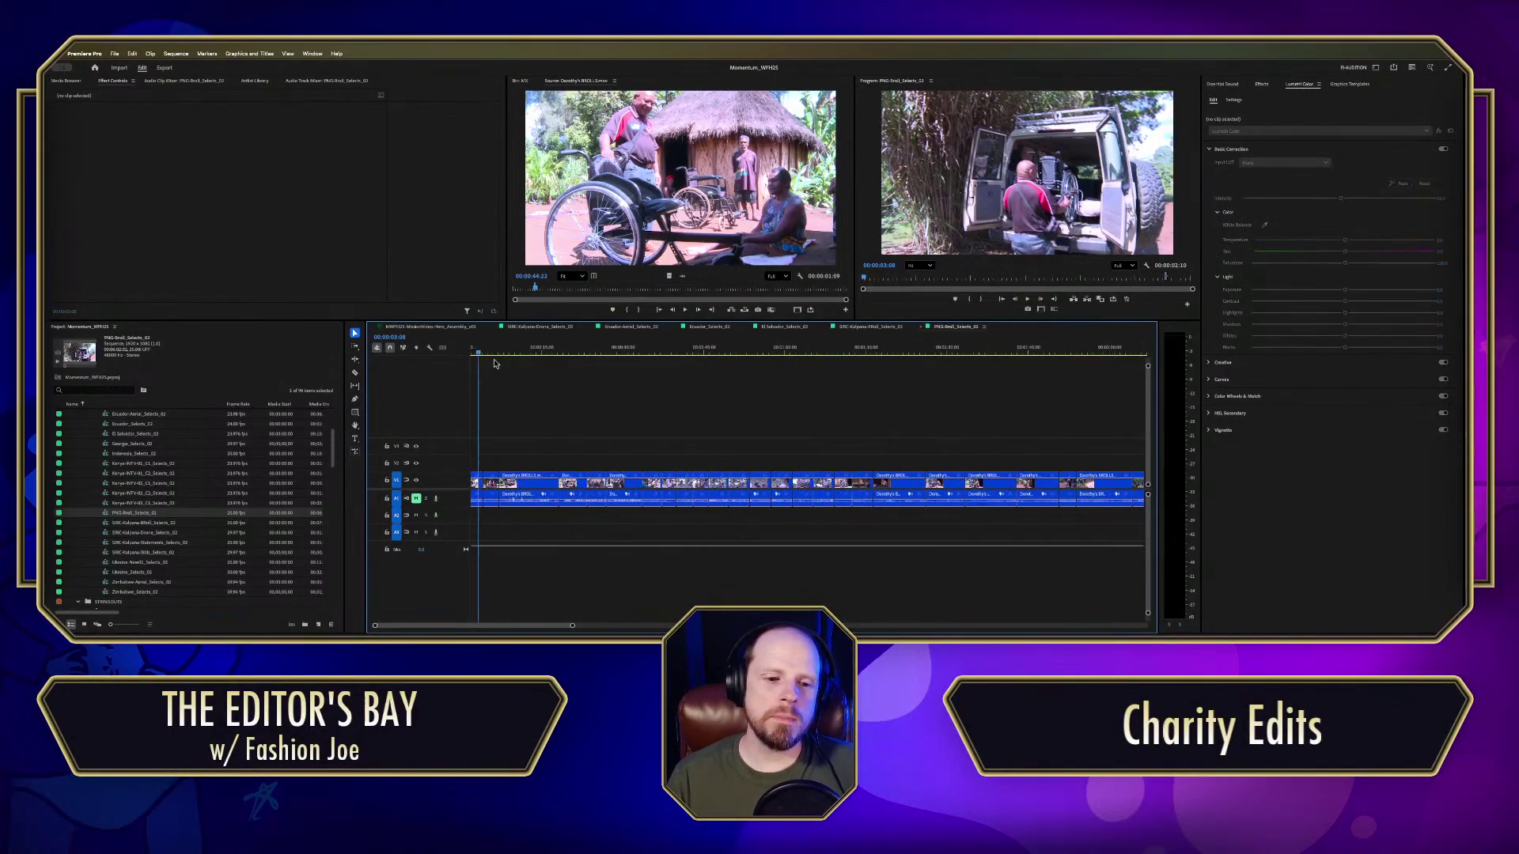
{"action": "left_click_drag", "start_coordinate": [479, 351], "coordinate": [1124, 395]}
{"action": "key", "text": "backslash"}
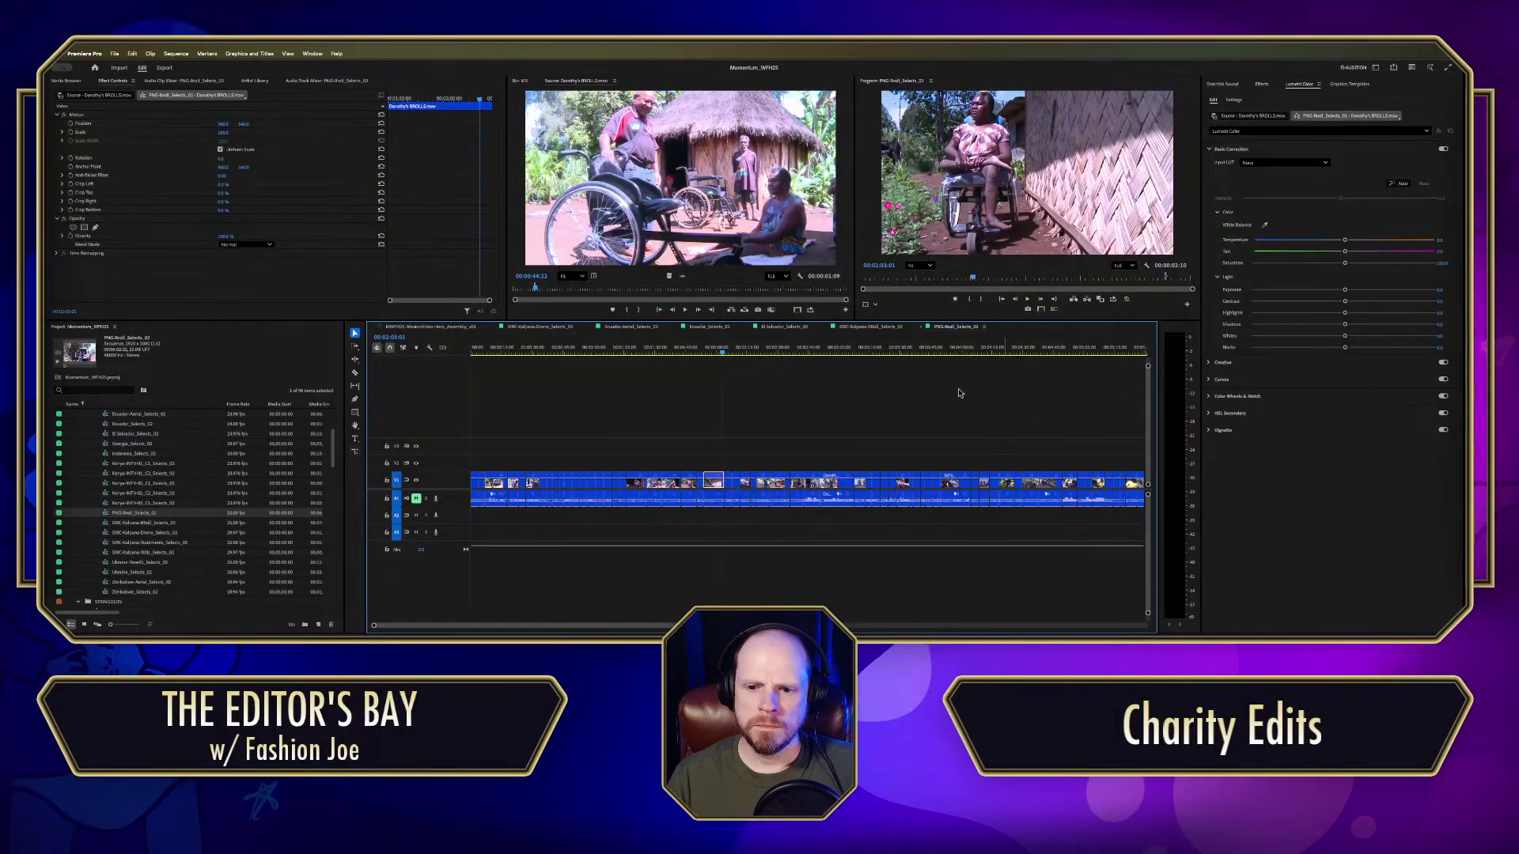
{"action": "left_click_drag", "start_coordinate": [721, 353], "coordinate": [755, 364]}
{"action": "left_click_drag", "start_coordinate": [761, 365], "coordinate": [795, 353]}
Step: Load the empty-wheelchair shot into the source and mark a 2:14 range where the wheelchair is pushed past the camera
{"action": "key", "text": "f"}
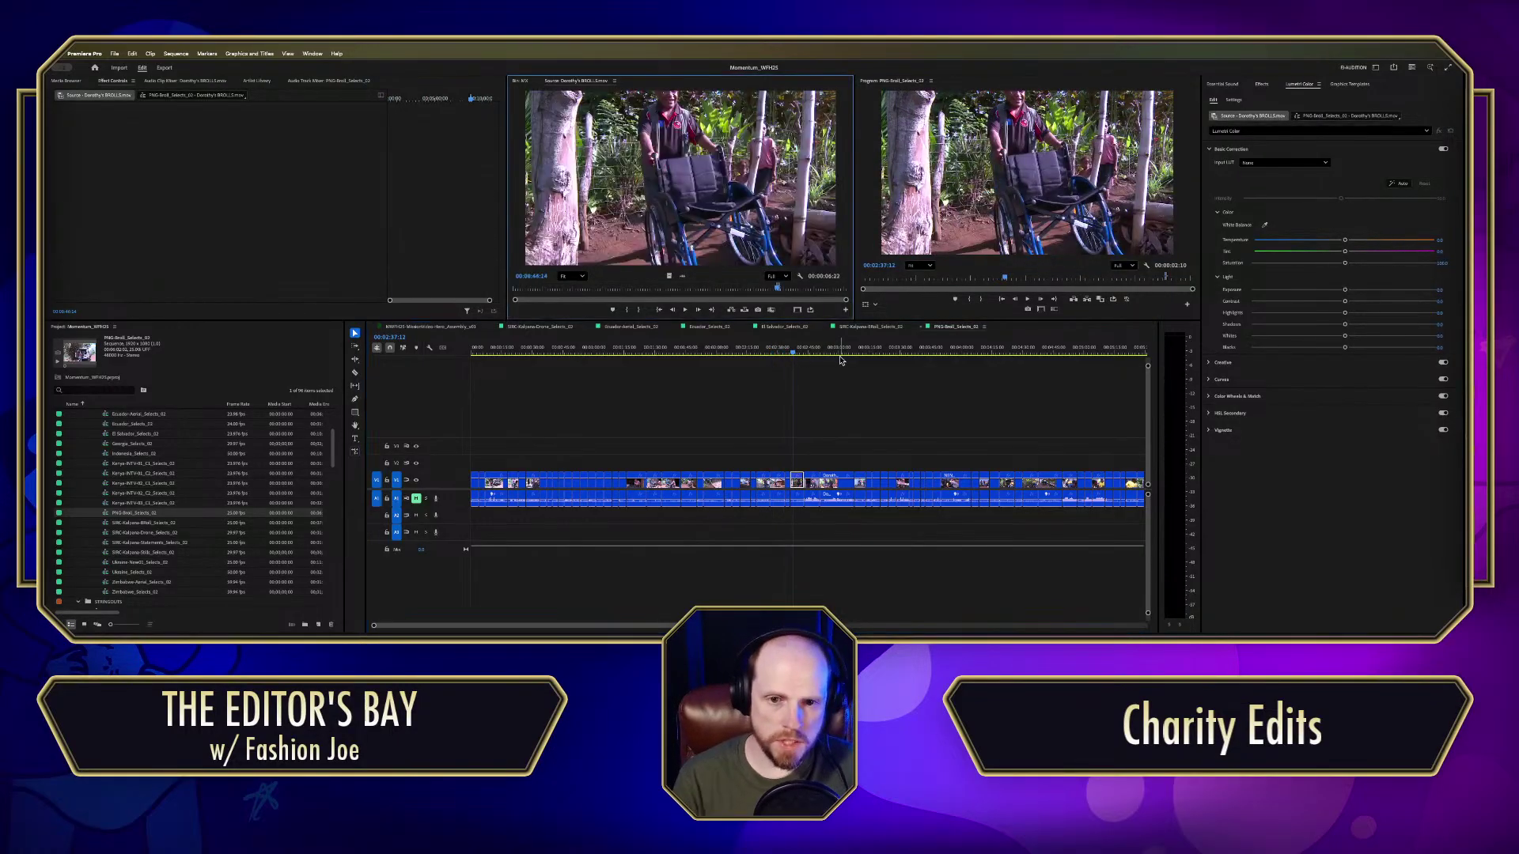
{"action": "key", "text": "space"}
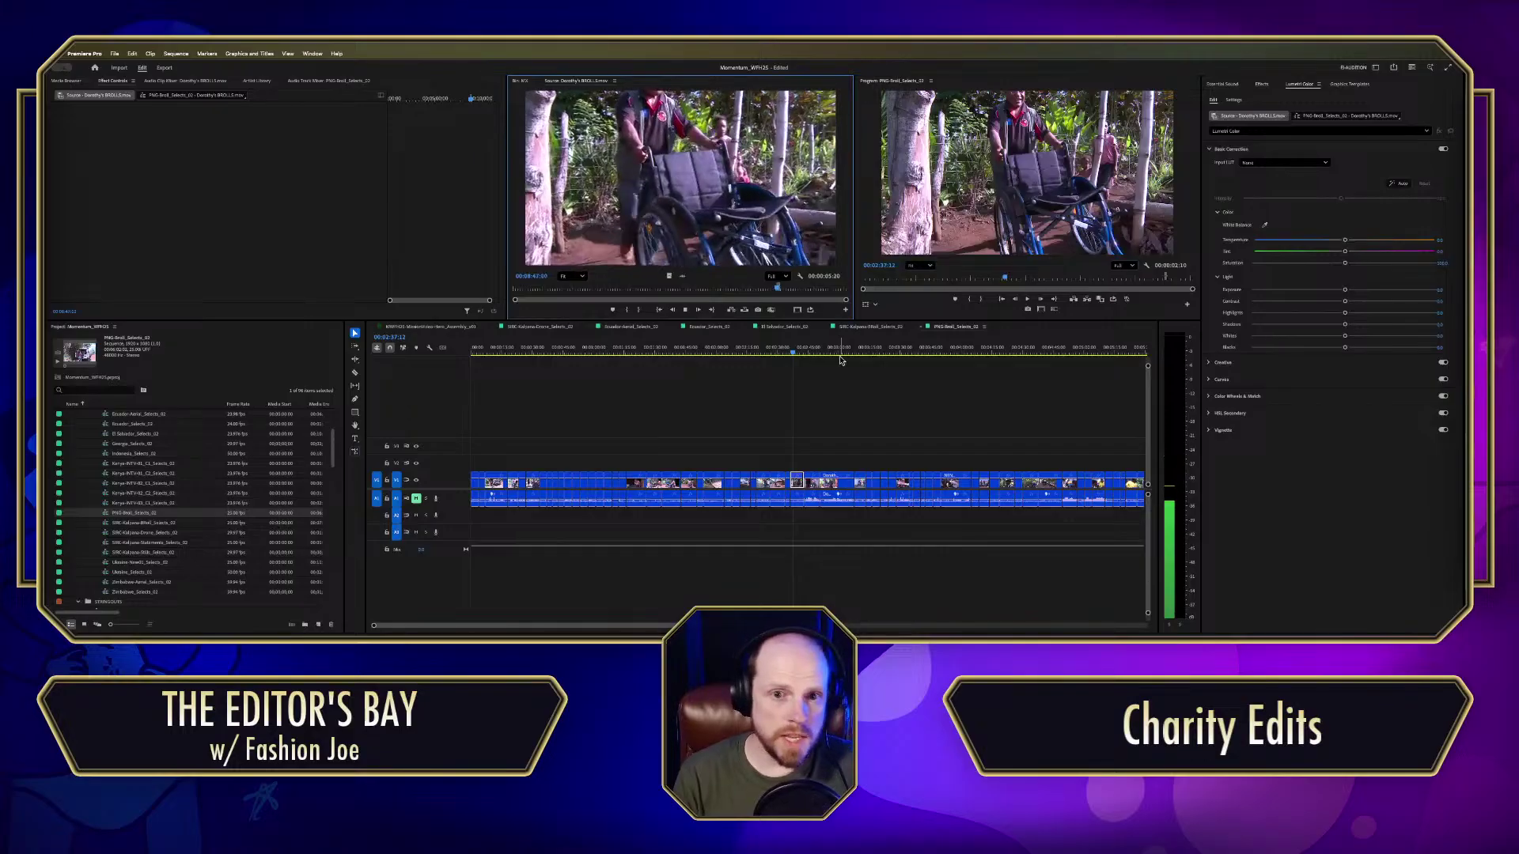
{"action": "key", "text": "space"}
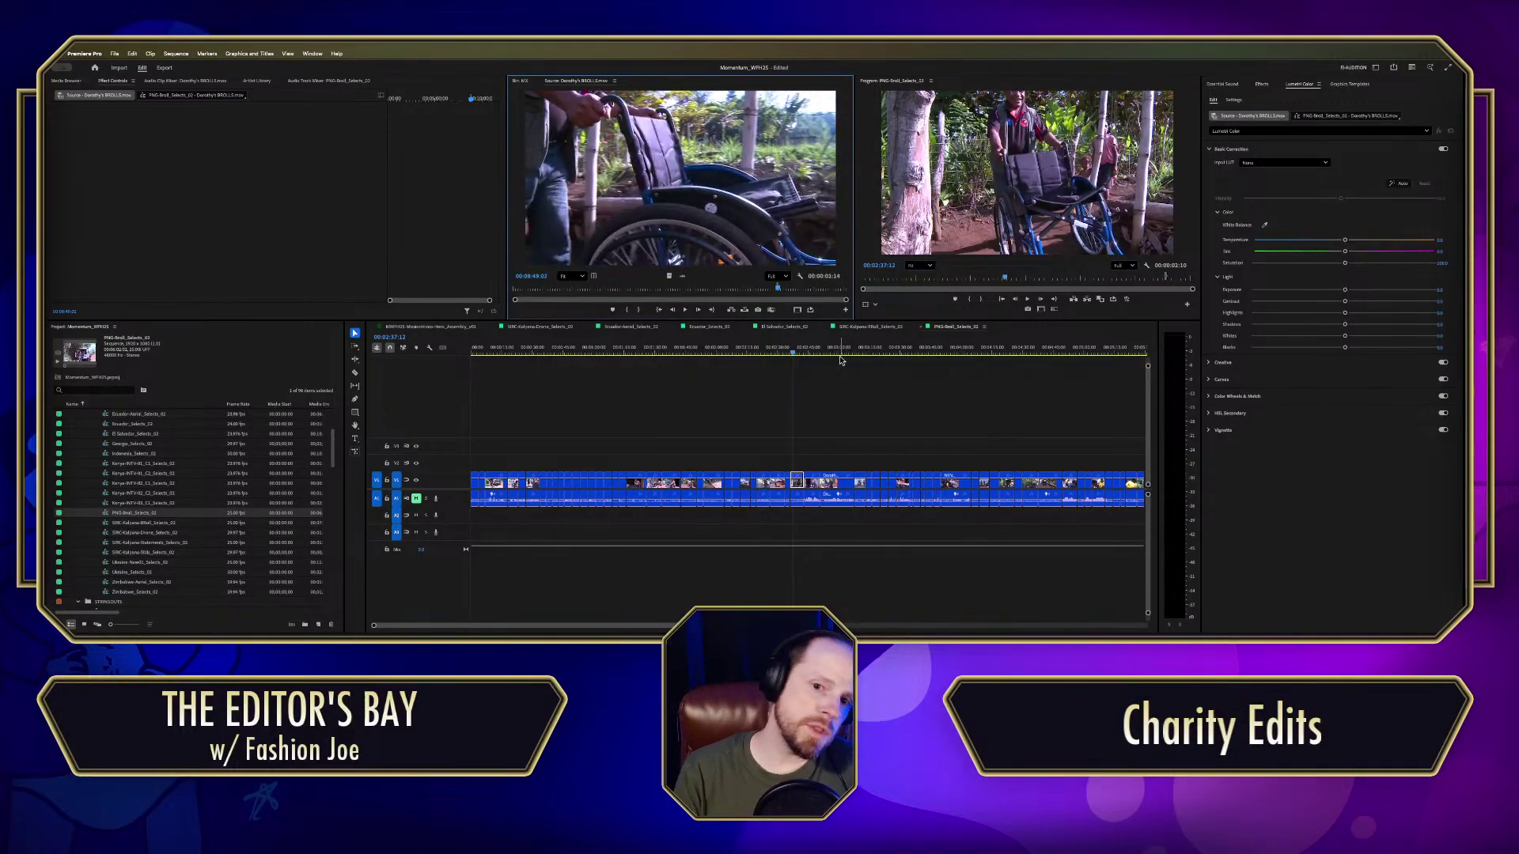
{"action": "key", "text": "o"}
Step: Place the marked empty-wheelchair shot on V2 of the assembly directly after the van clip and apply Fill Frame to it
{"action": "left_click", "coordinate": [467, 326]}
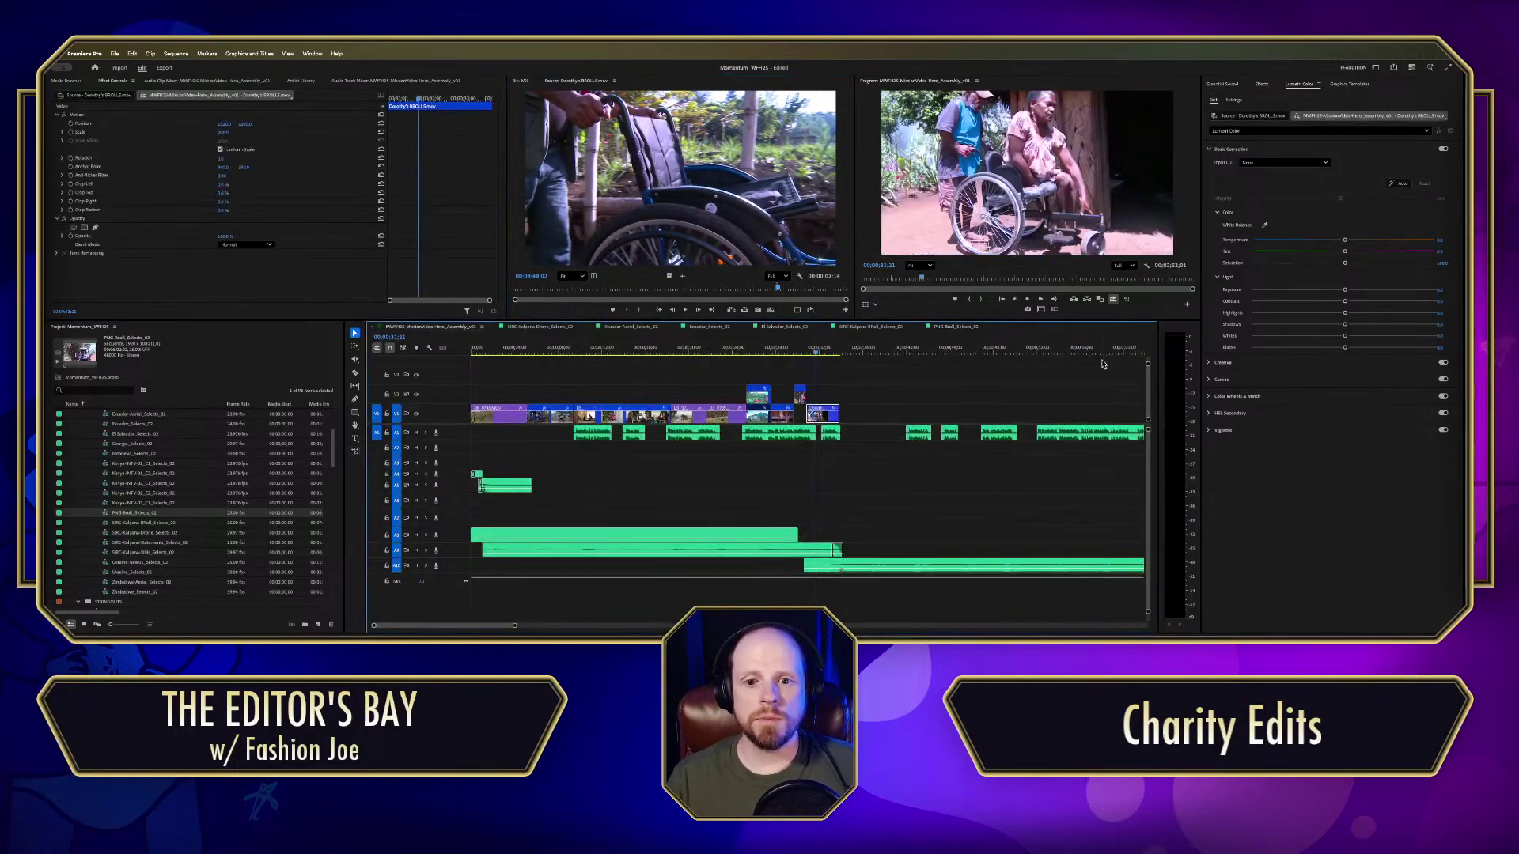
{"action": "left_click_drag", "start_coordinate": [667, 278], "coordinate": [810, 387]}
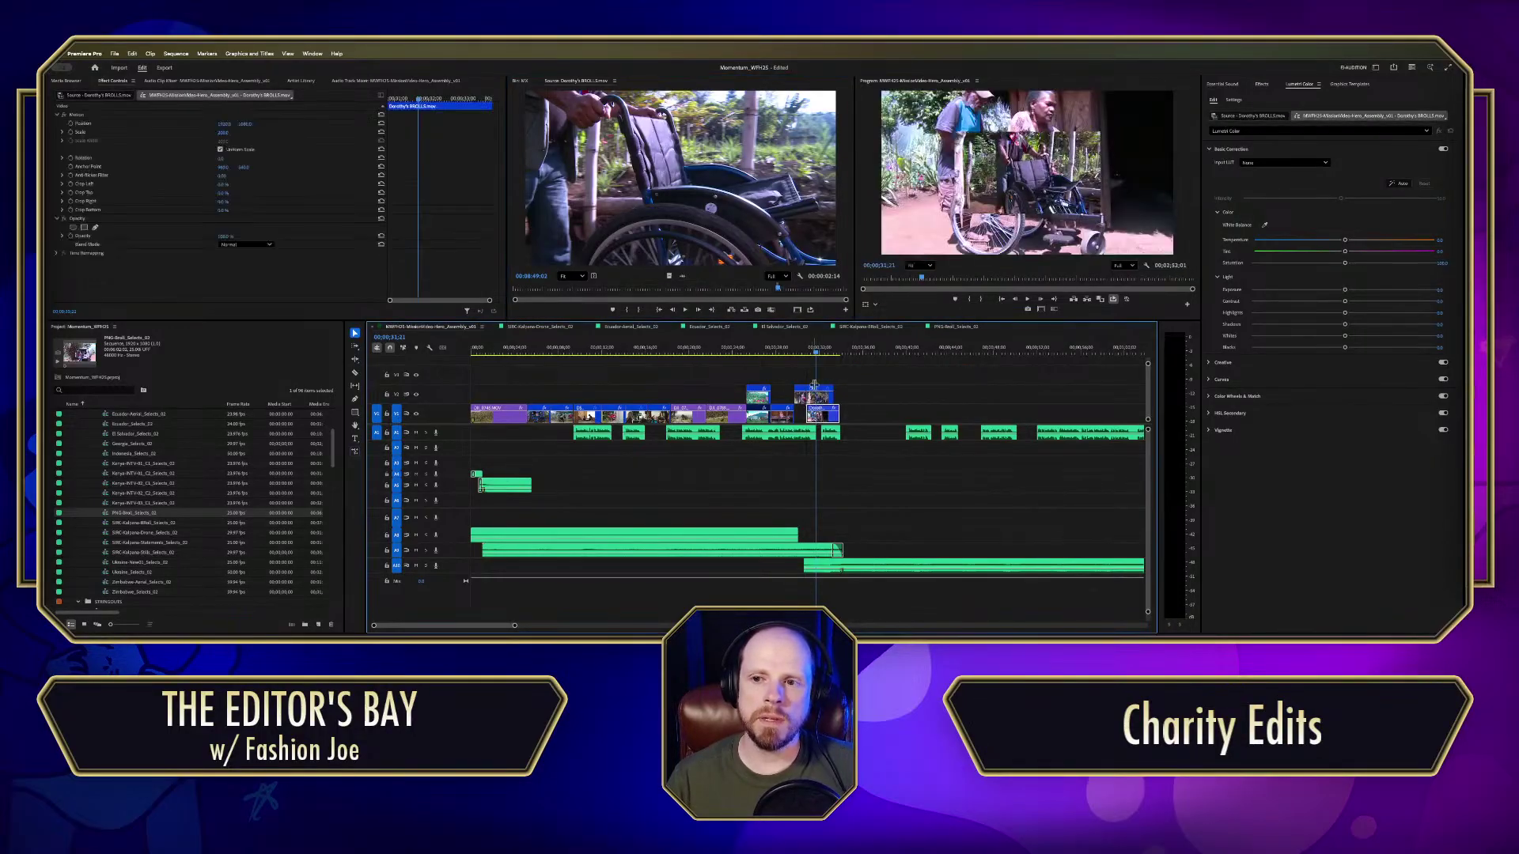
{"action": "right_click", "coordinate": [823, 394]}
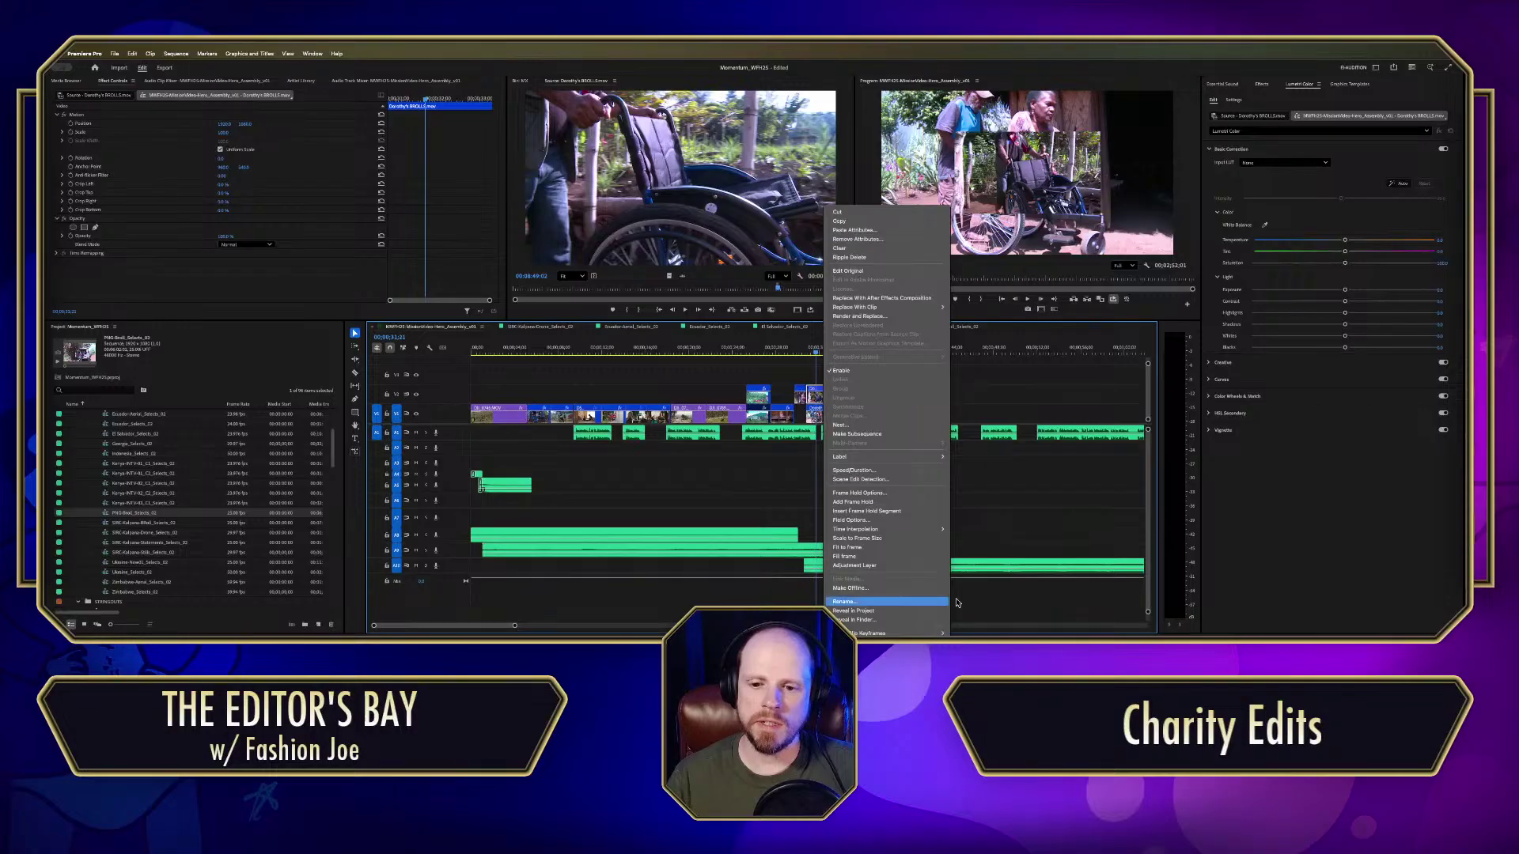
{"action": "left_click", "coordinate": [847, 557]}
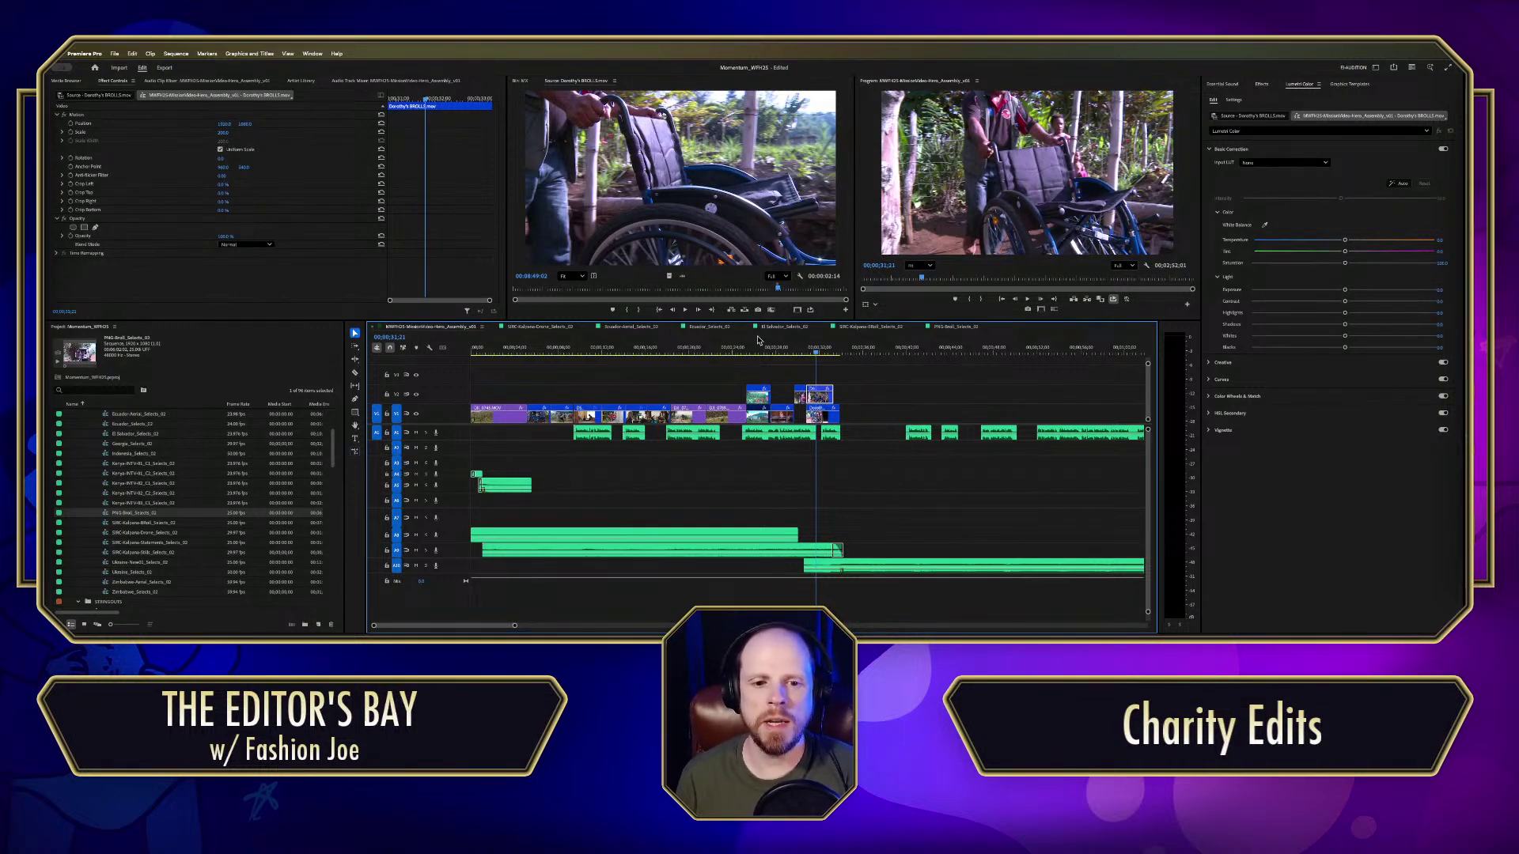
Step: Review the assembly's opening shots from the cornfield through the wheel close-up to the train station shot
{"action": "left_click", "coordinate": [512, 348]}
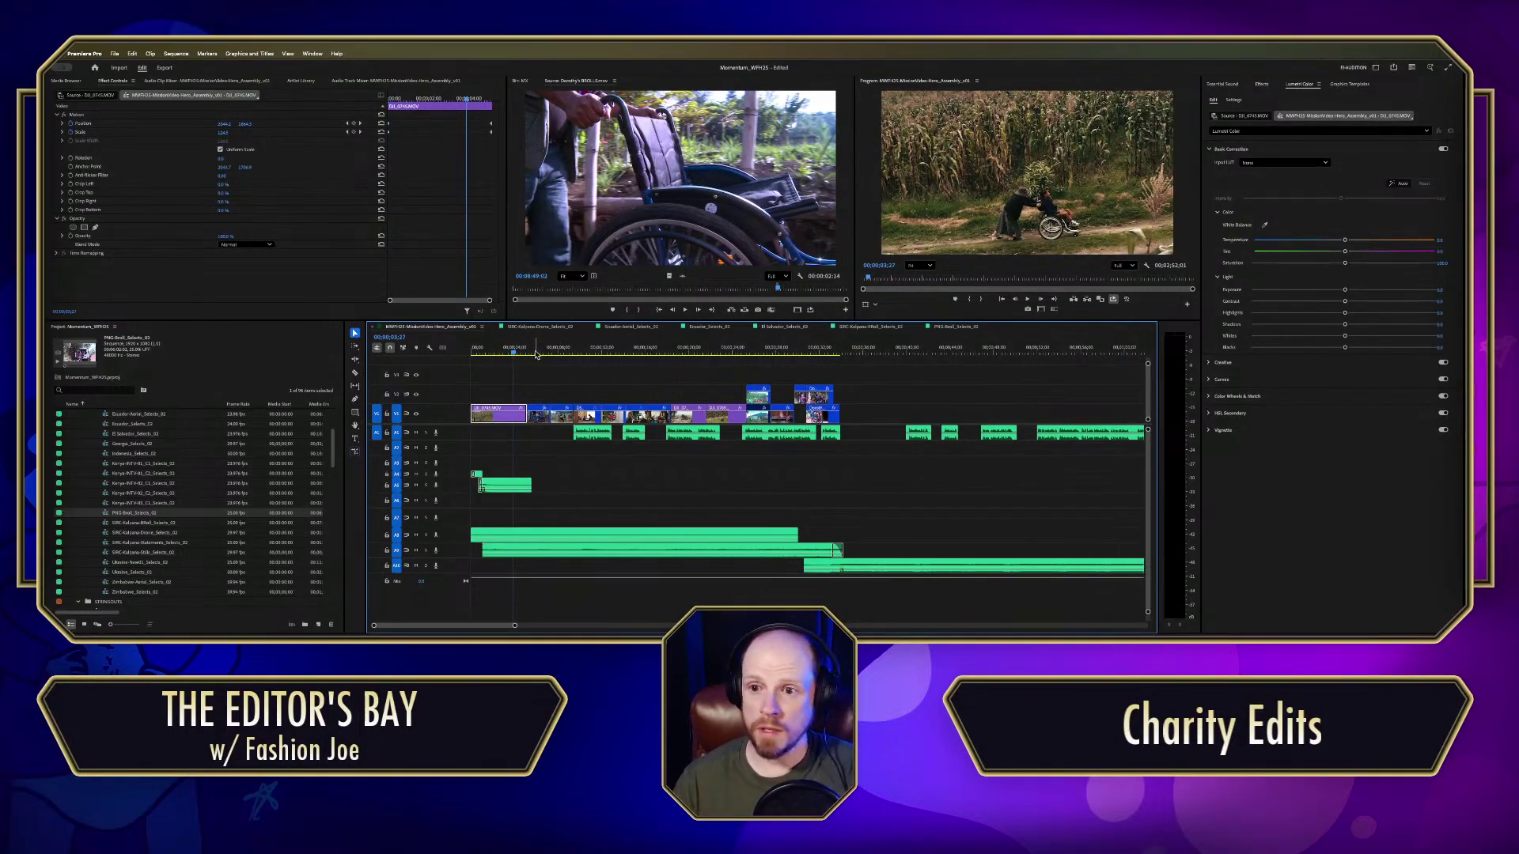
{"action": "left_click", "coordinate": [540, 349]}
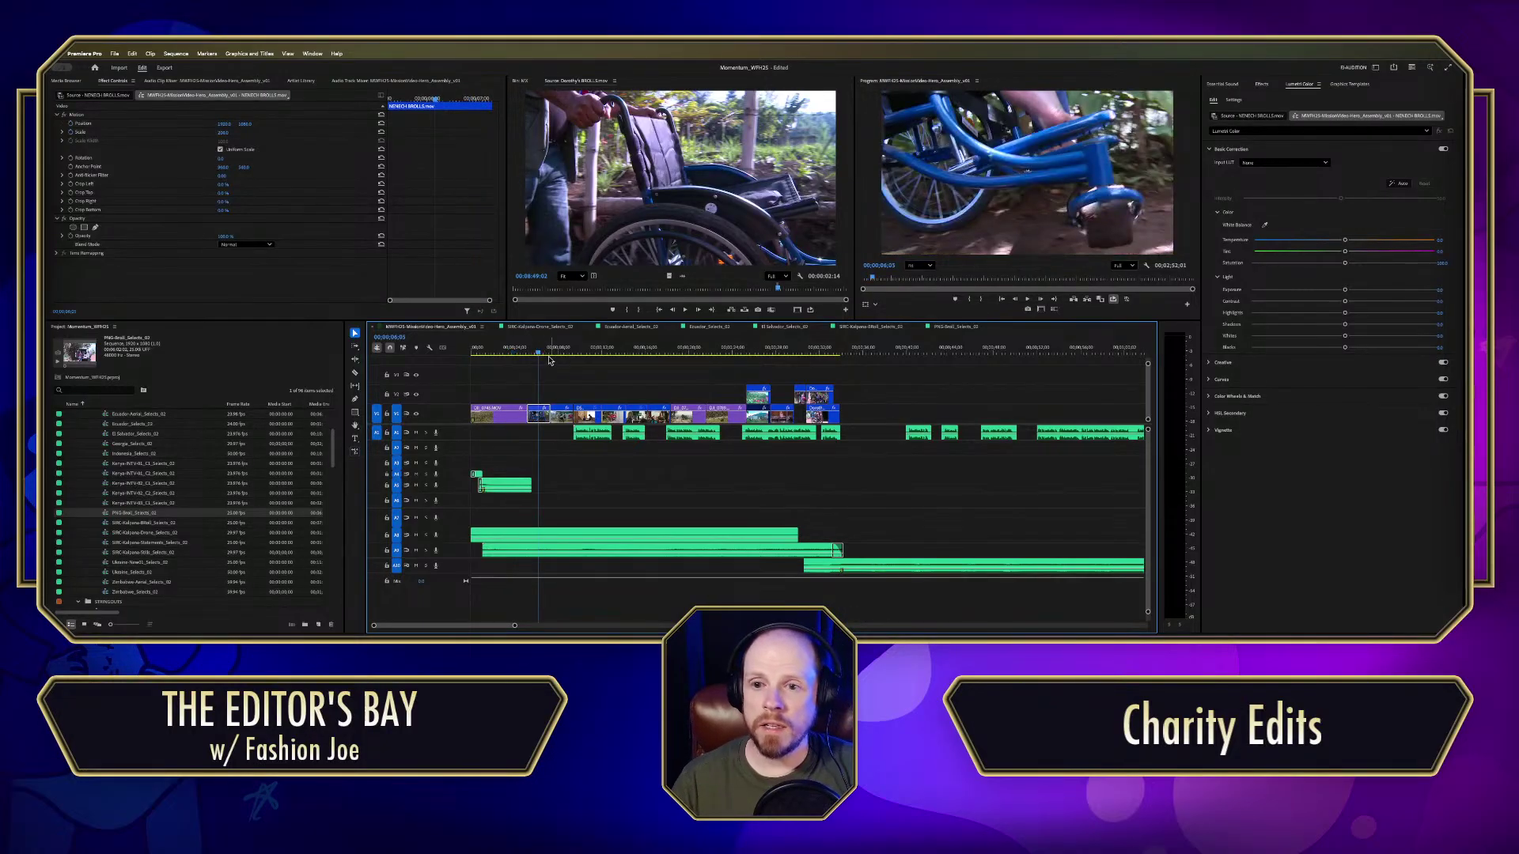
{"action": "key", "text": "space"}
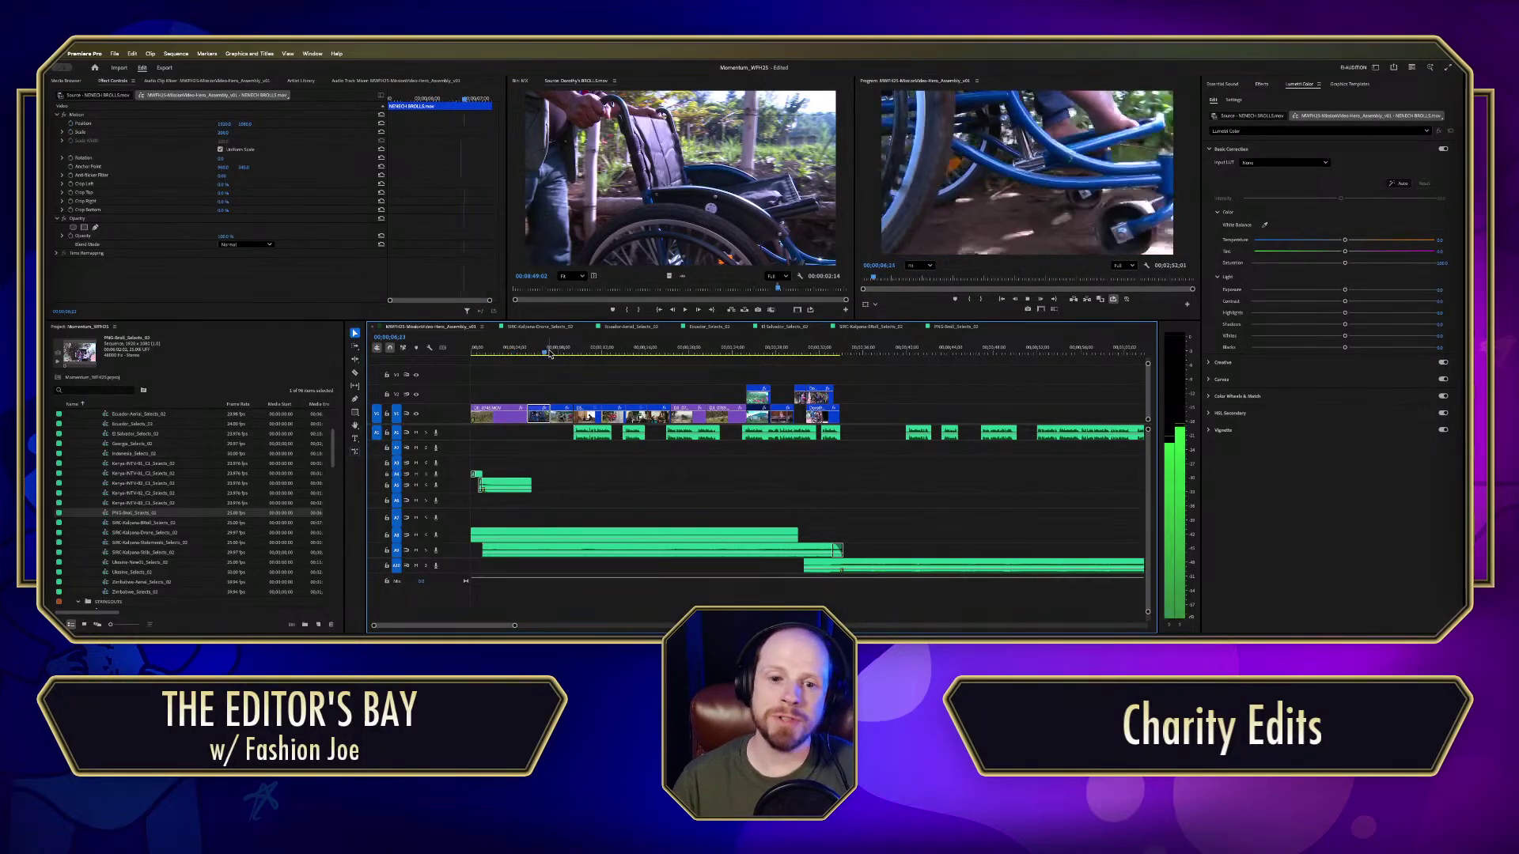
{"action": "key", "text": "space"}
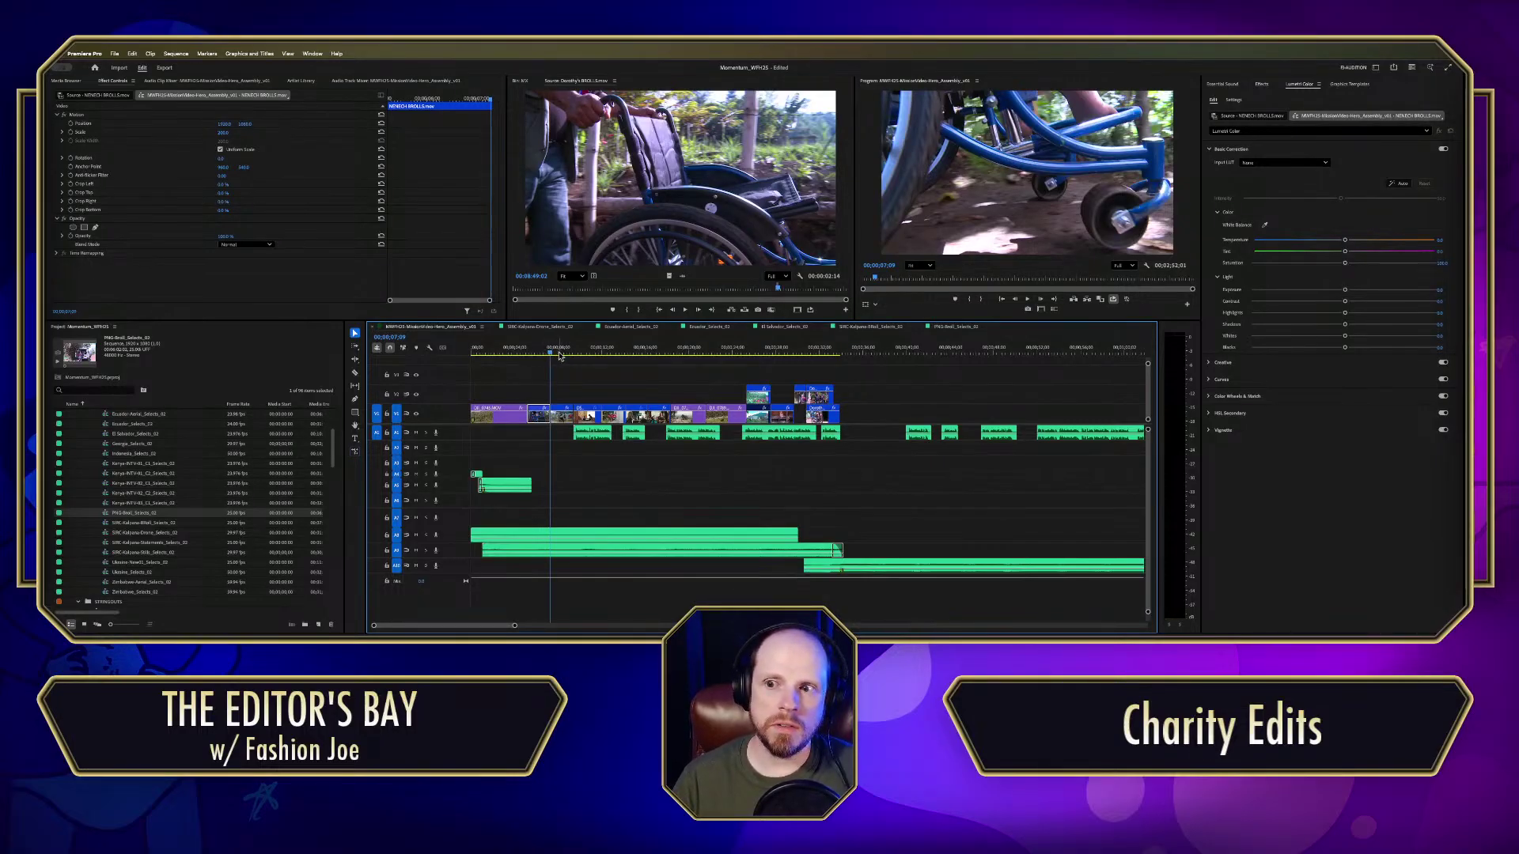
{"action": "left_click", "coordinate": [563, 350]}
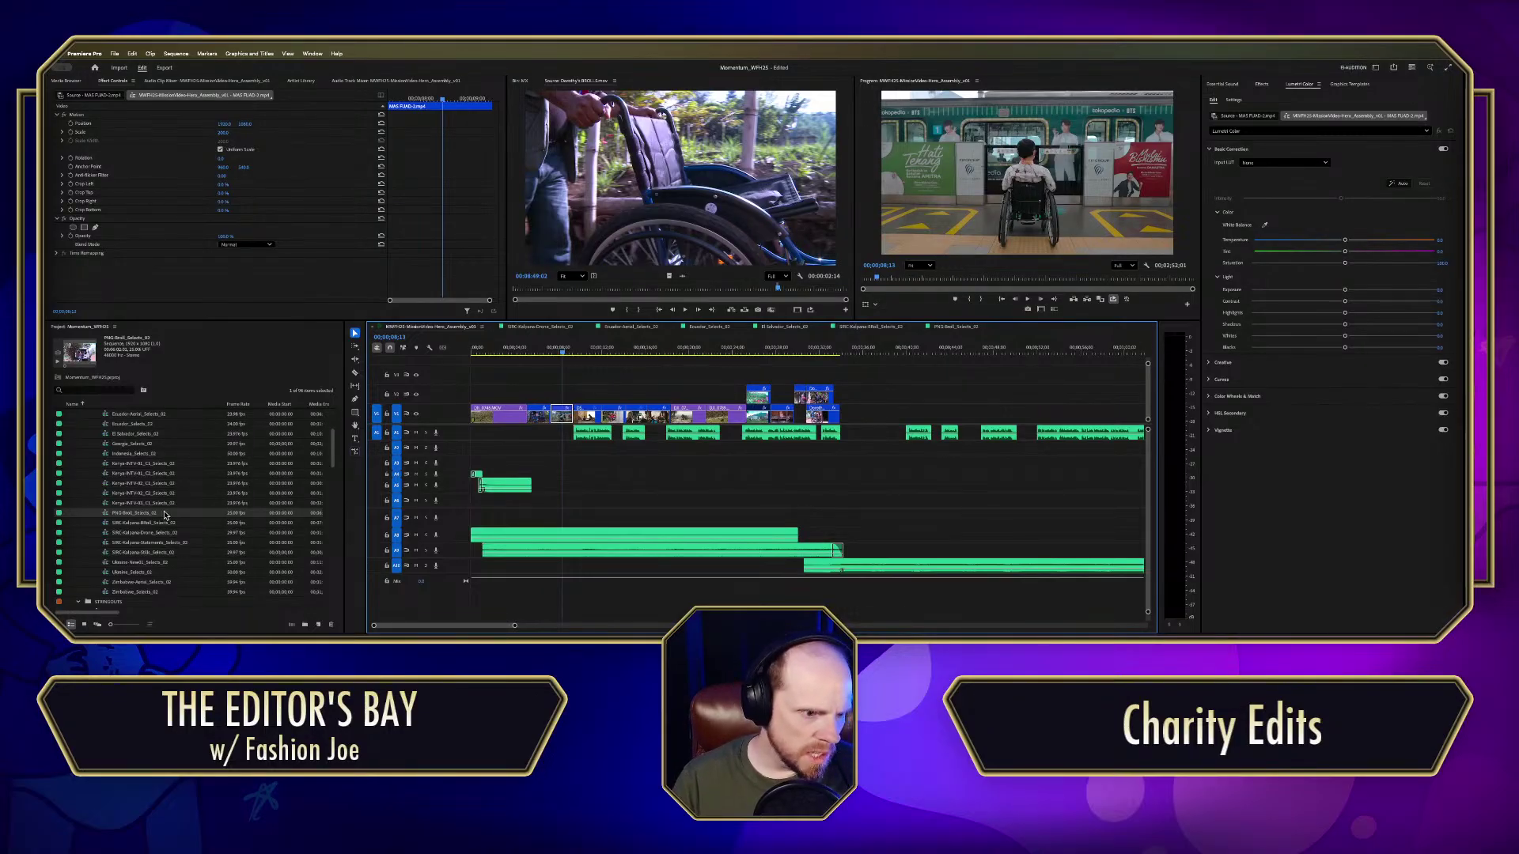
Step: Open the Indonesia selects sequence and scan it to the shot of a wheelchair user on the crosswalk
{"action": "double_click", "coordinate": [105, 454]}
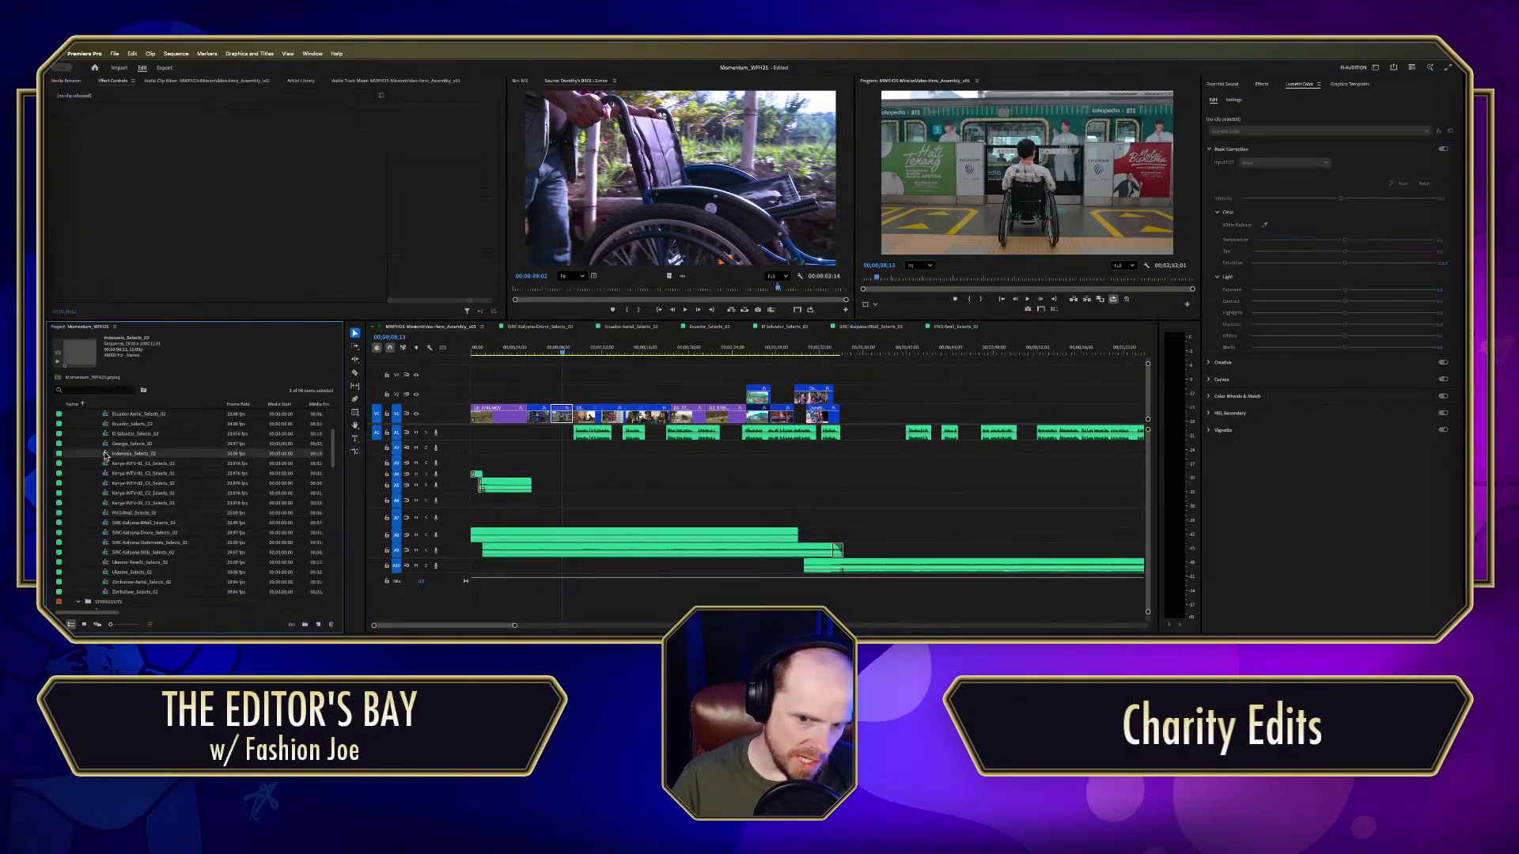
{"action": "left_click", "coordinate": [627, 351]}
{"action": "mouse_move", "coordinate": [627, 350]}
{"action": "left_mouse_down"}
{"action": "mouse_move", "coordinate": [654, 365]}
{"action": "mouse_move", "coordinate": [638, 368]}
{"action": "left_mouse_up"}
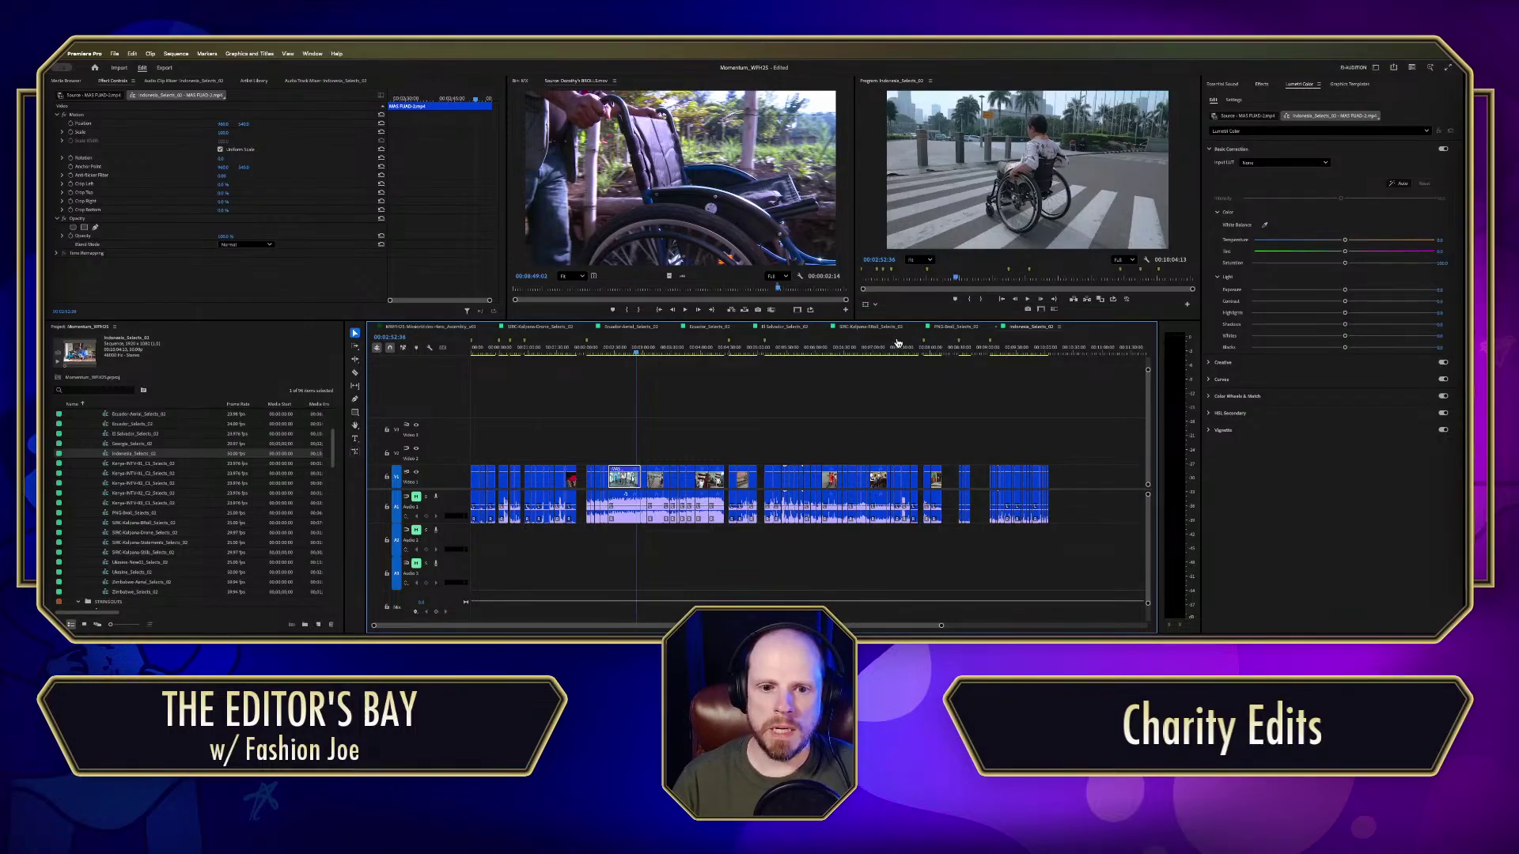
{"action": "left_click", "coordinate": [647, 386]}
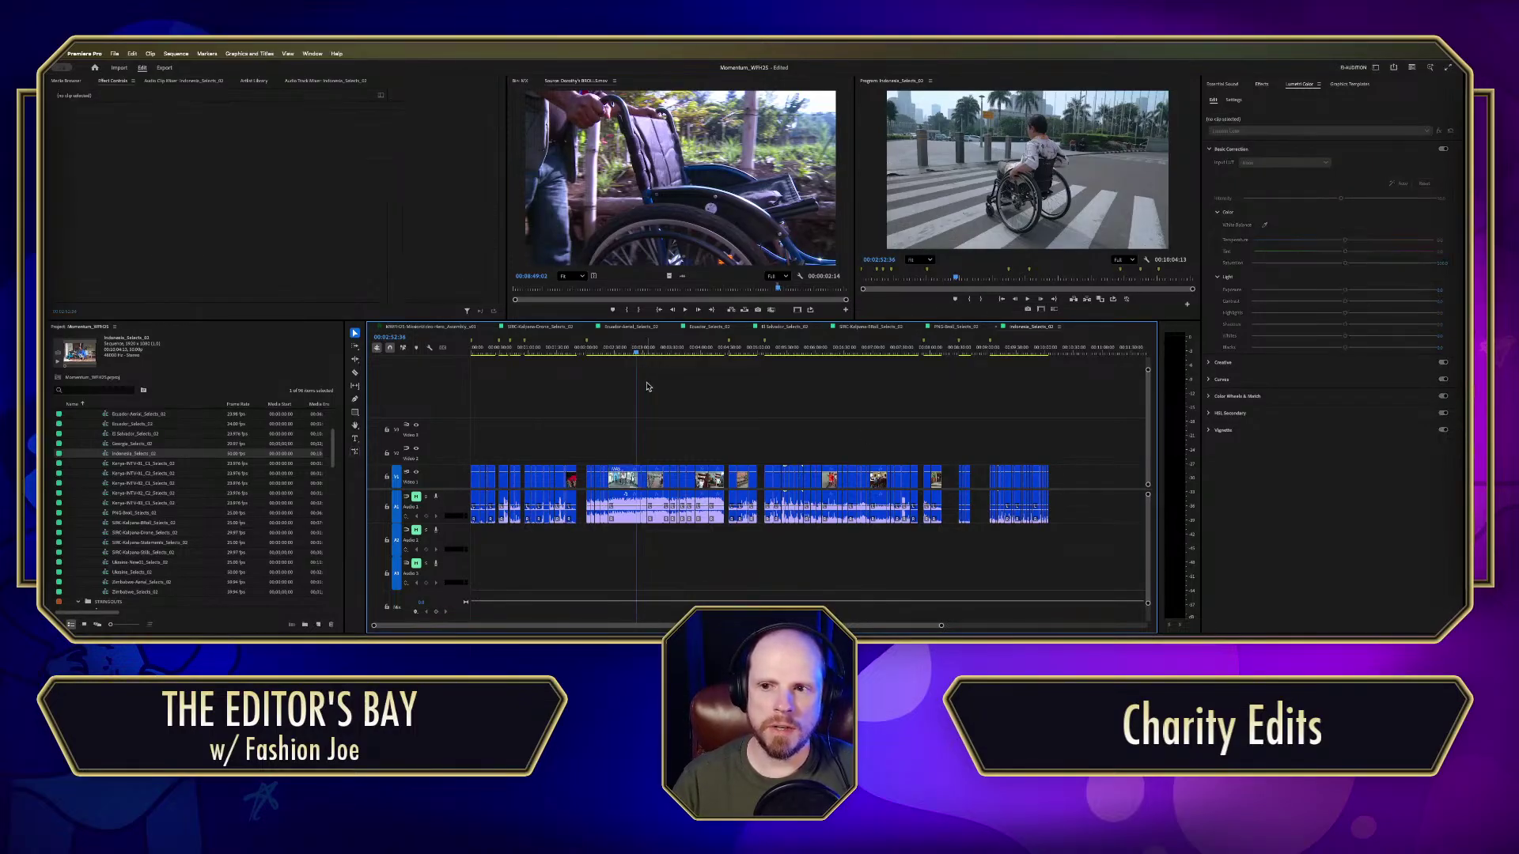
Step: Return to the assembly and match-frame the shot of children running with a wheelchair down the alley
{"action": "left_click", "coordinate": [439, 327]}
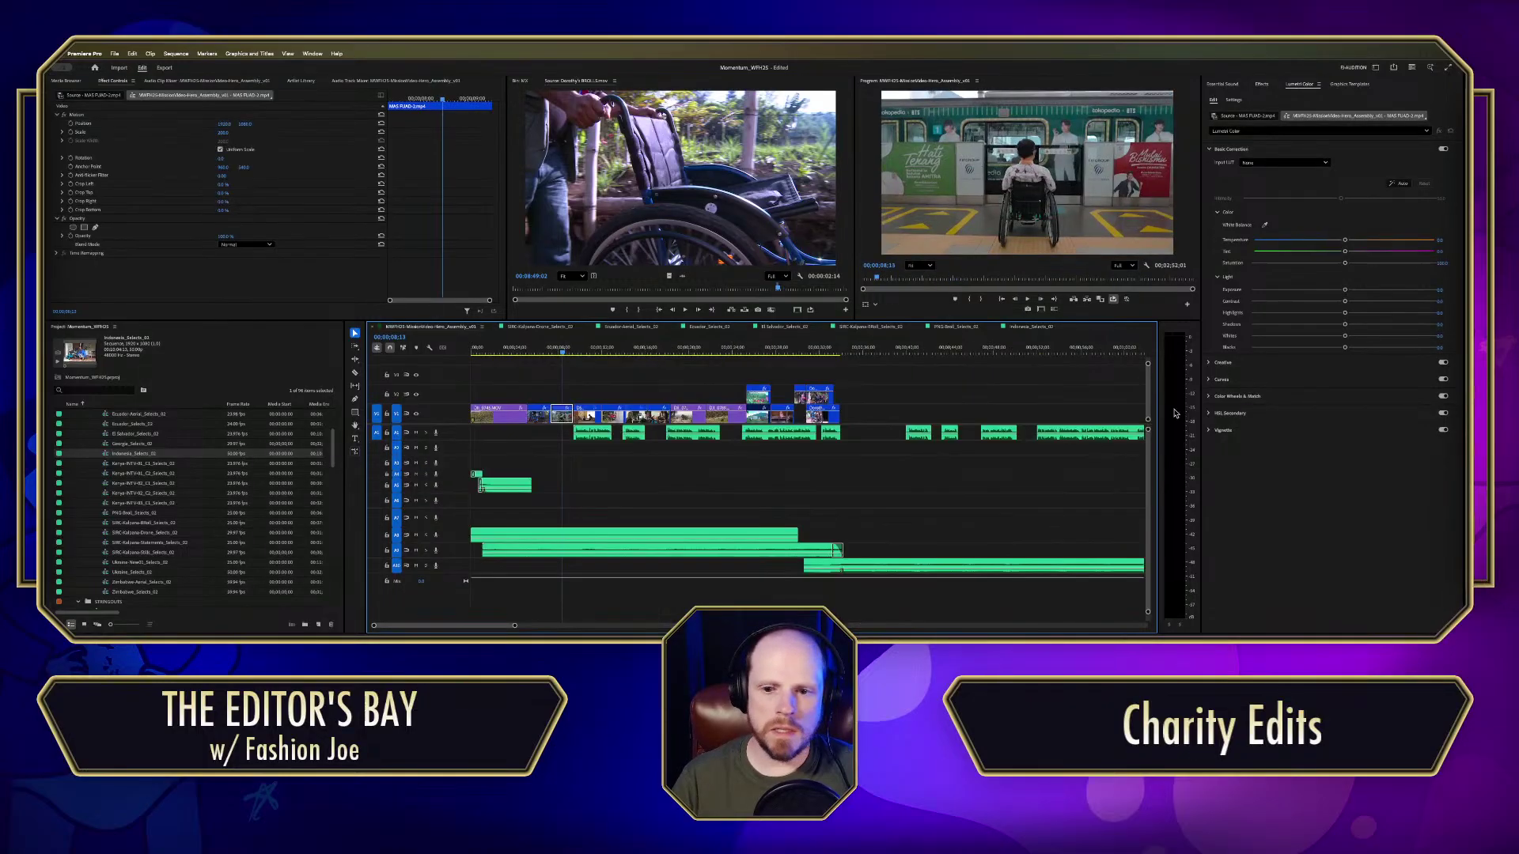
{"action": "left_click_drag", "start_coordinate": [561, 357], "coordinate": [586, 357]}
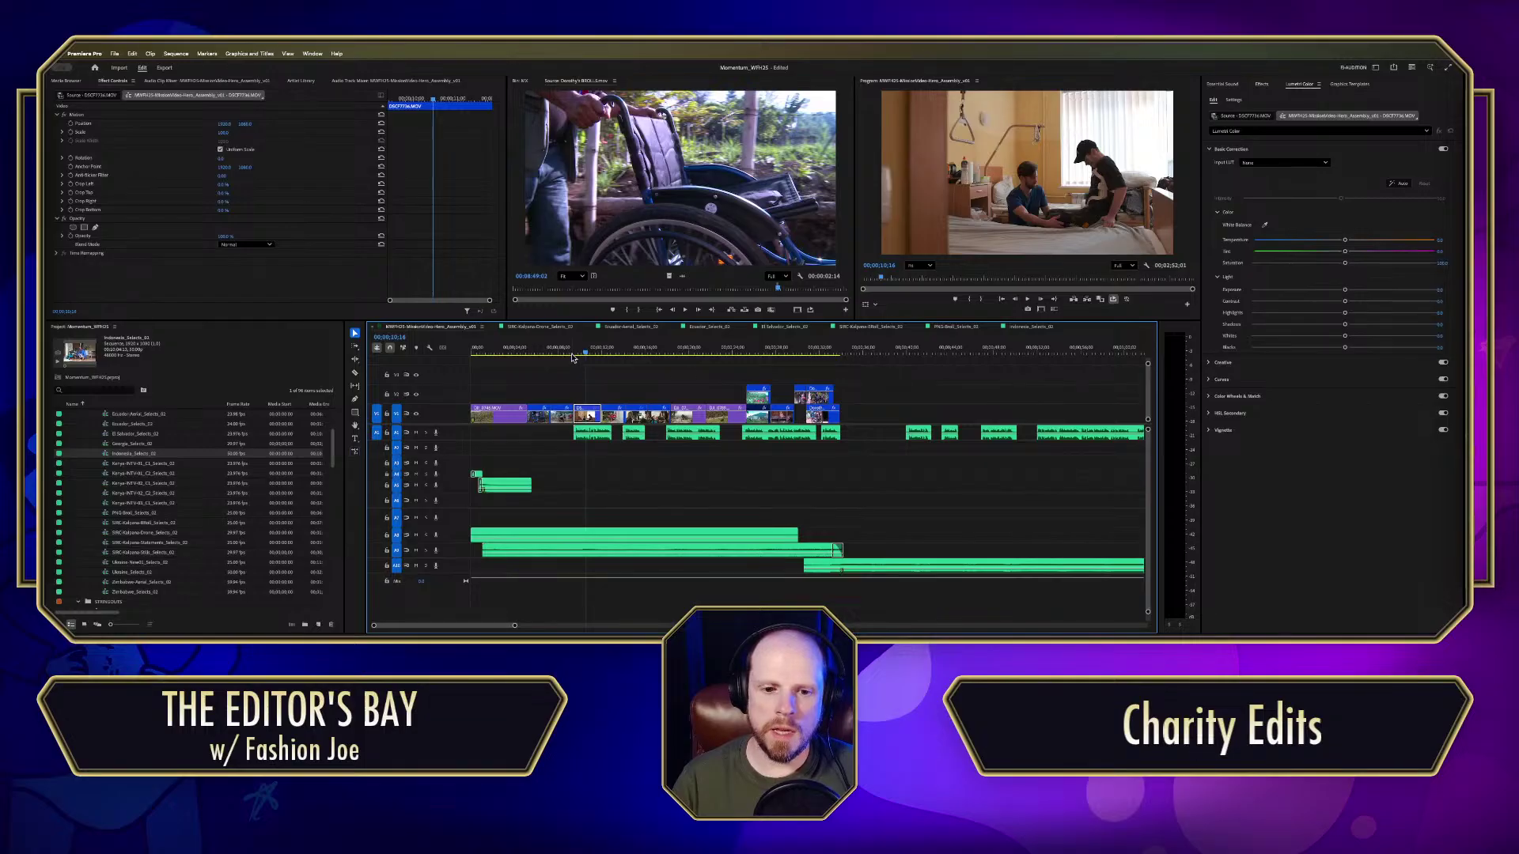
{"action": "left_click", "coordinate": [611, 357]}
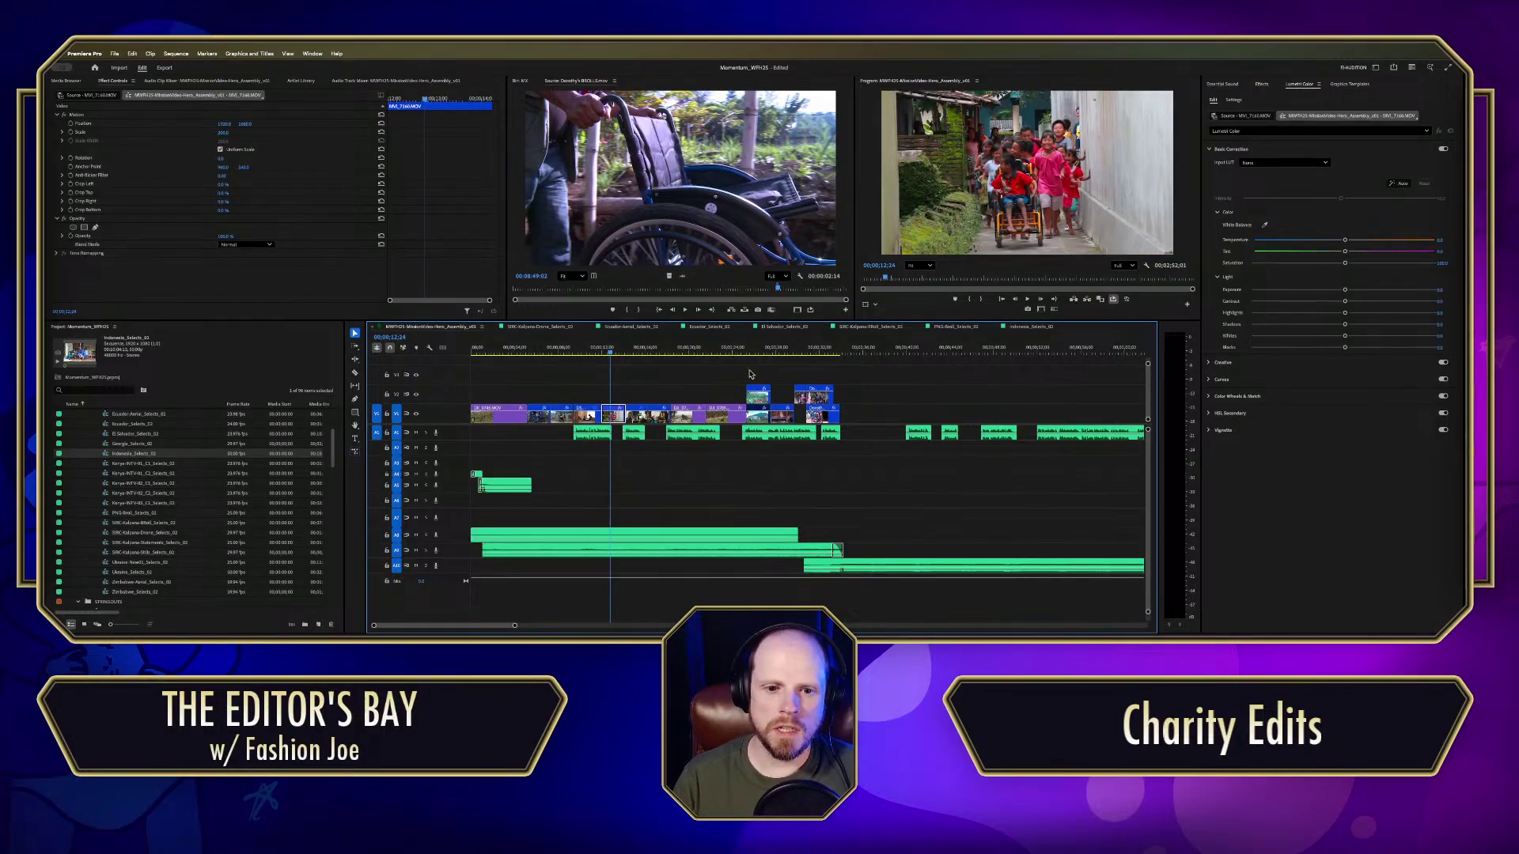
{"action": "key", "text": "f"}
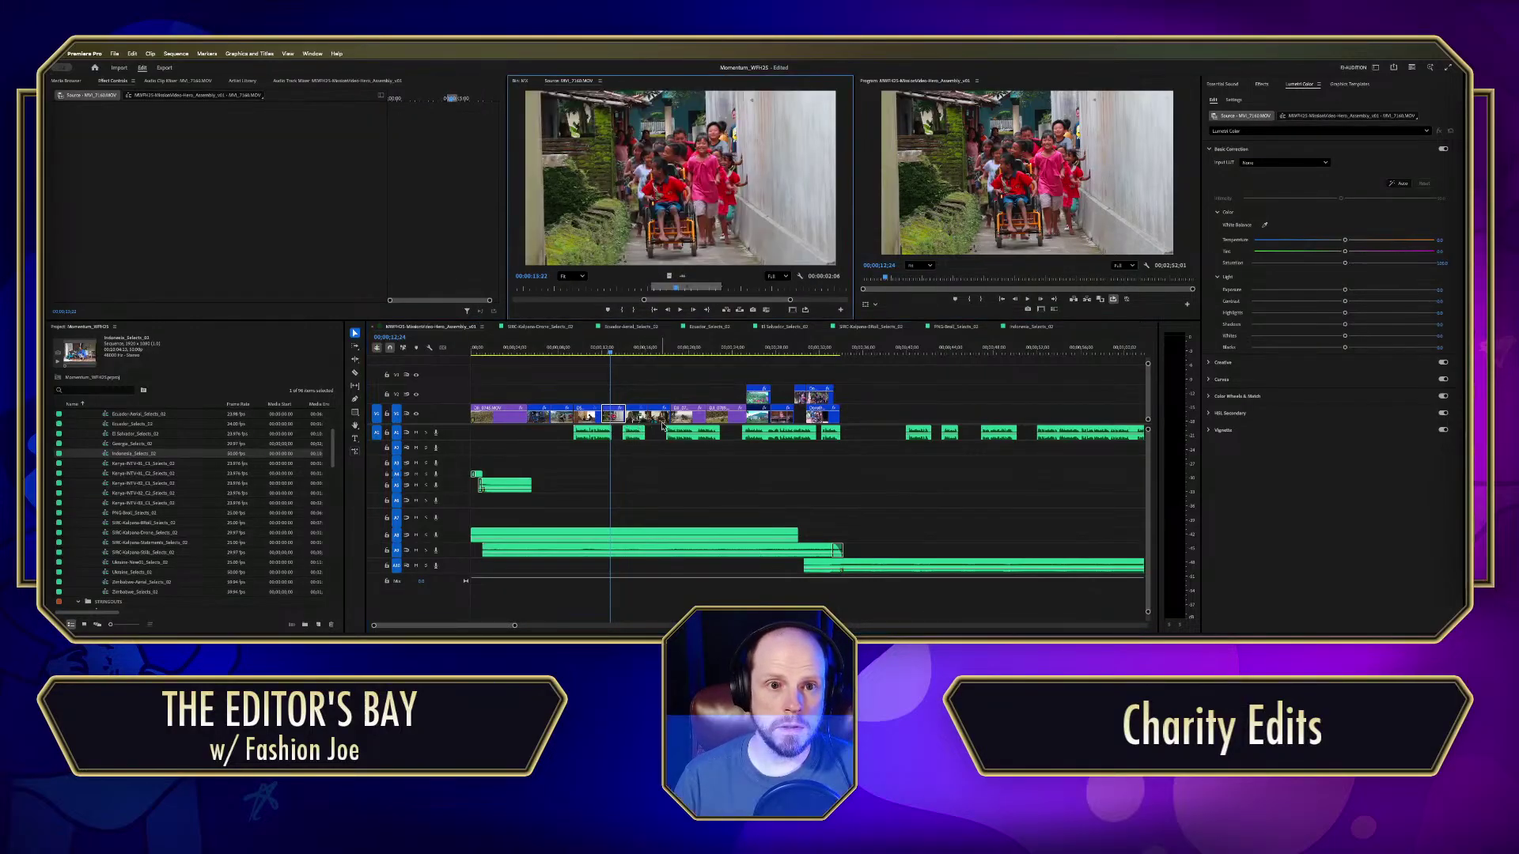
Step: Review the assembly from the alley shot through the interview to the empty-wheelchair shot
{"action": "left_click", "coordinate": [633, 357]}
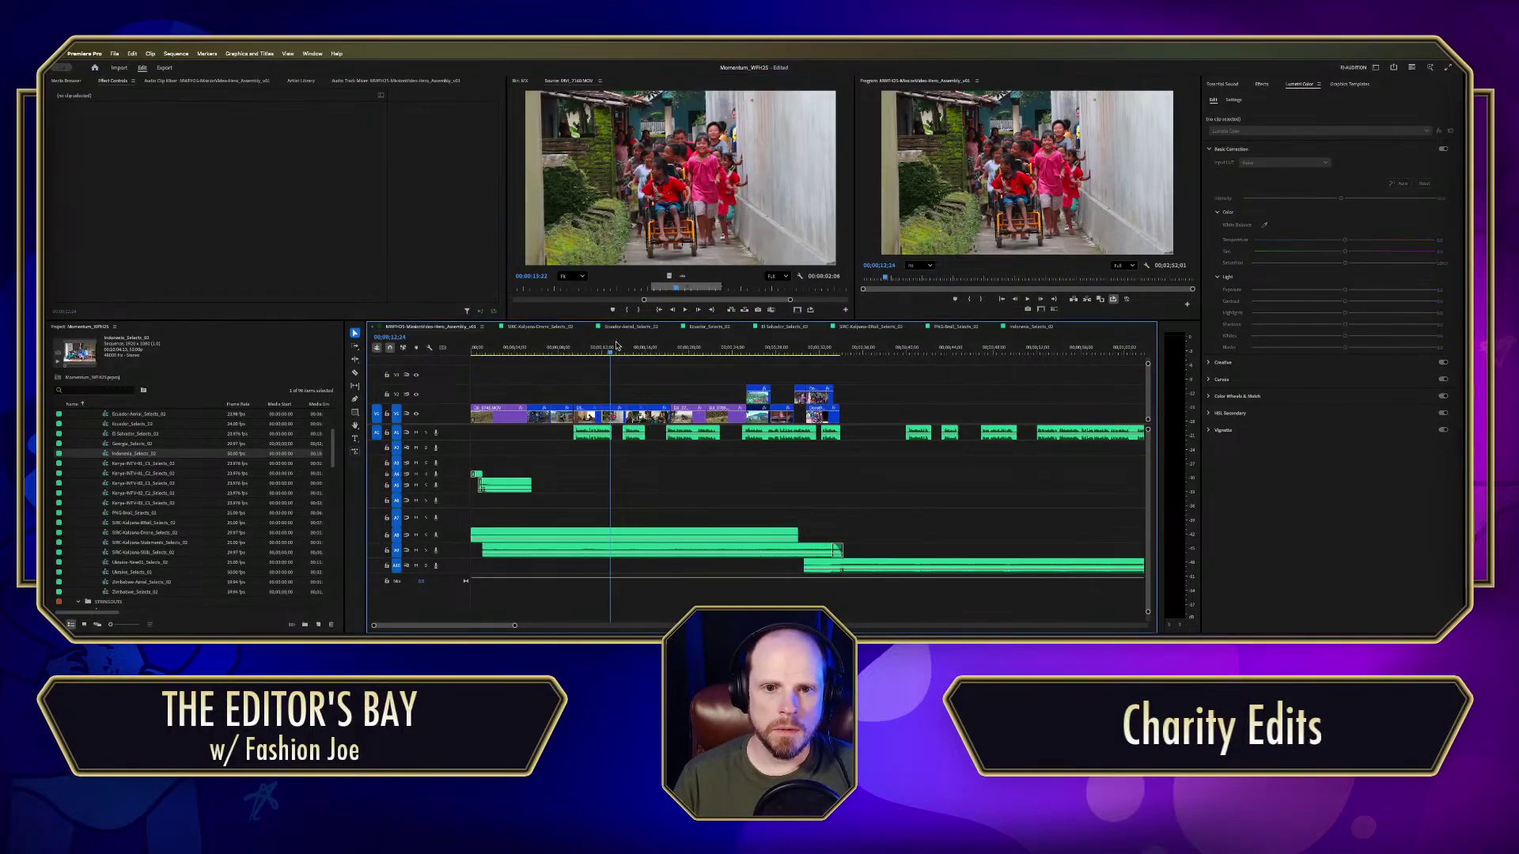
{"action": "key", "text": "space"}
{"action": "left_click", "coordinate": [650, 354]}
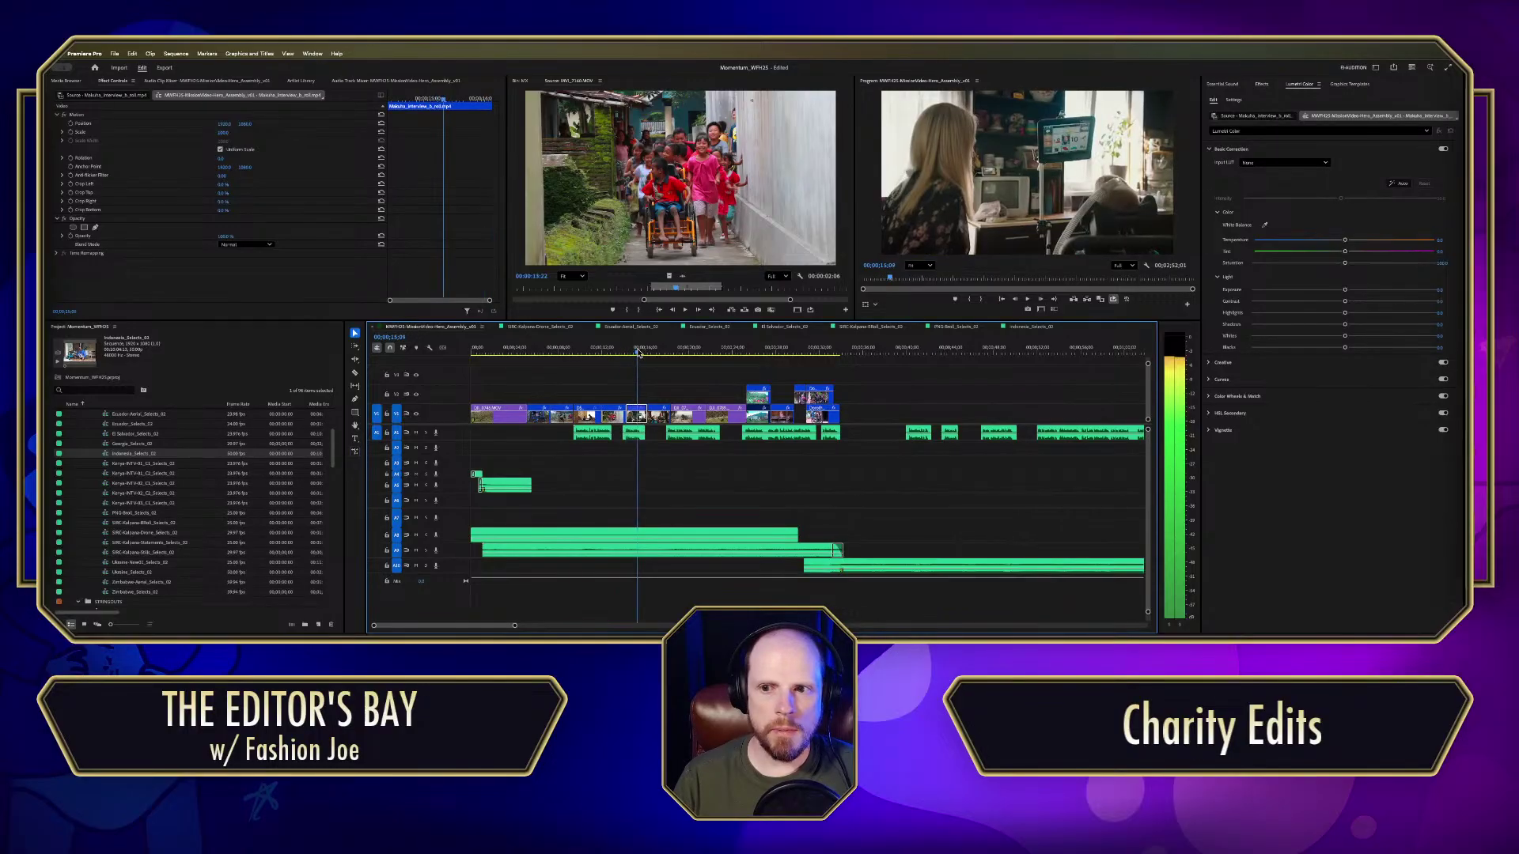
{"action": "left_click", "coordinate": [641, 354]}
{"action": "left_click_drag", "start_coordinate": [641, 355], "coordinate": [788, 348]}
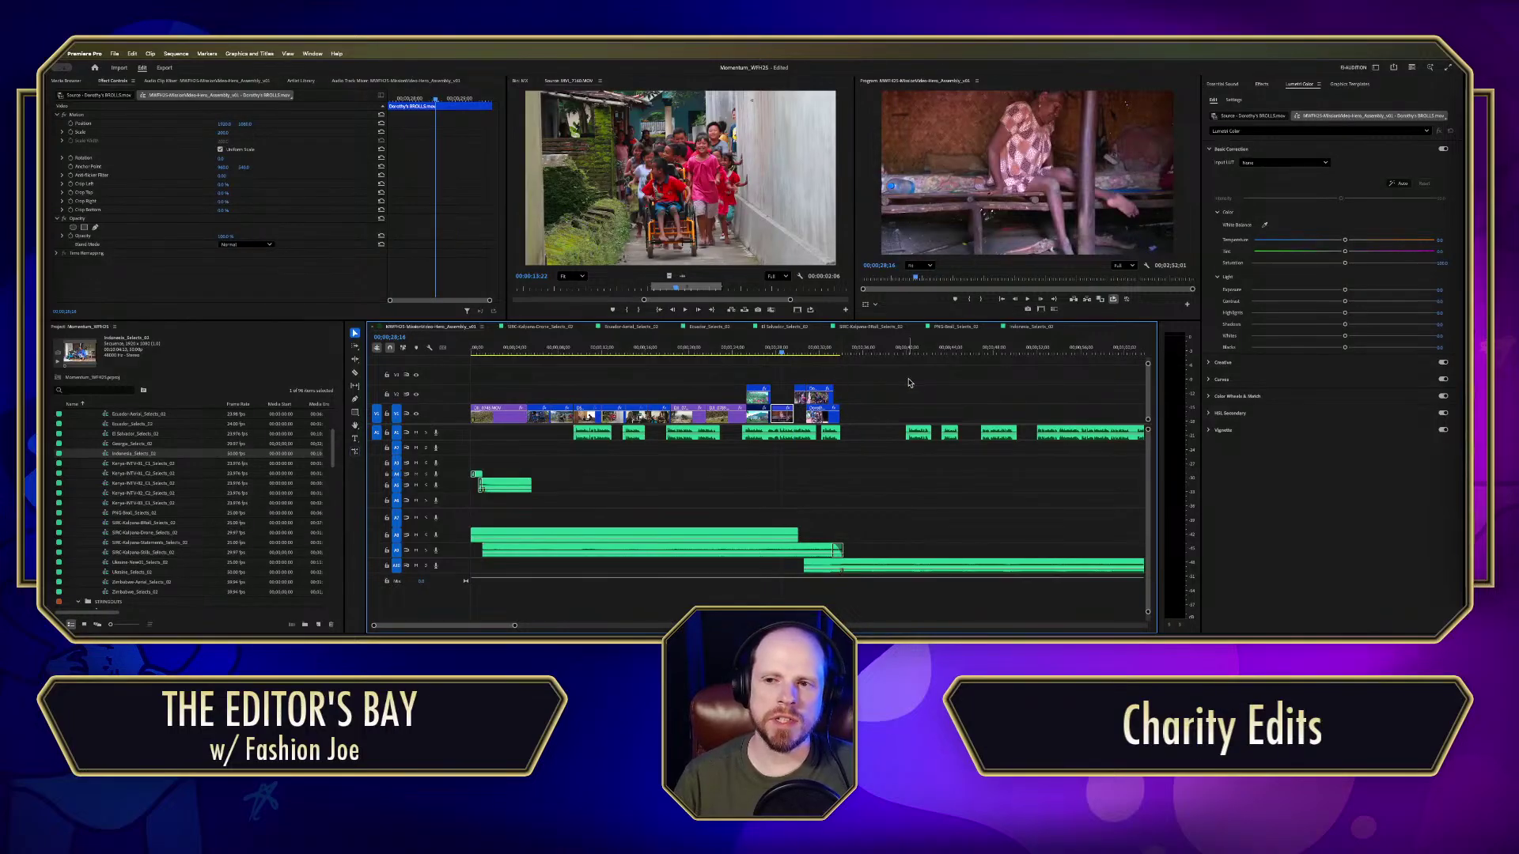
{"action": "key", "text": "space"}
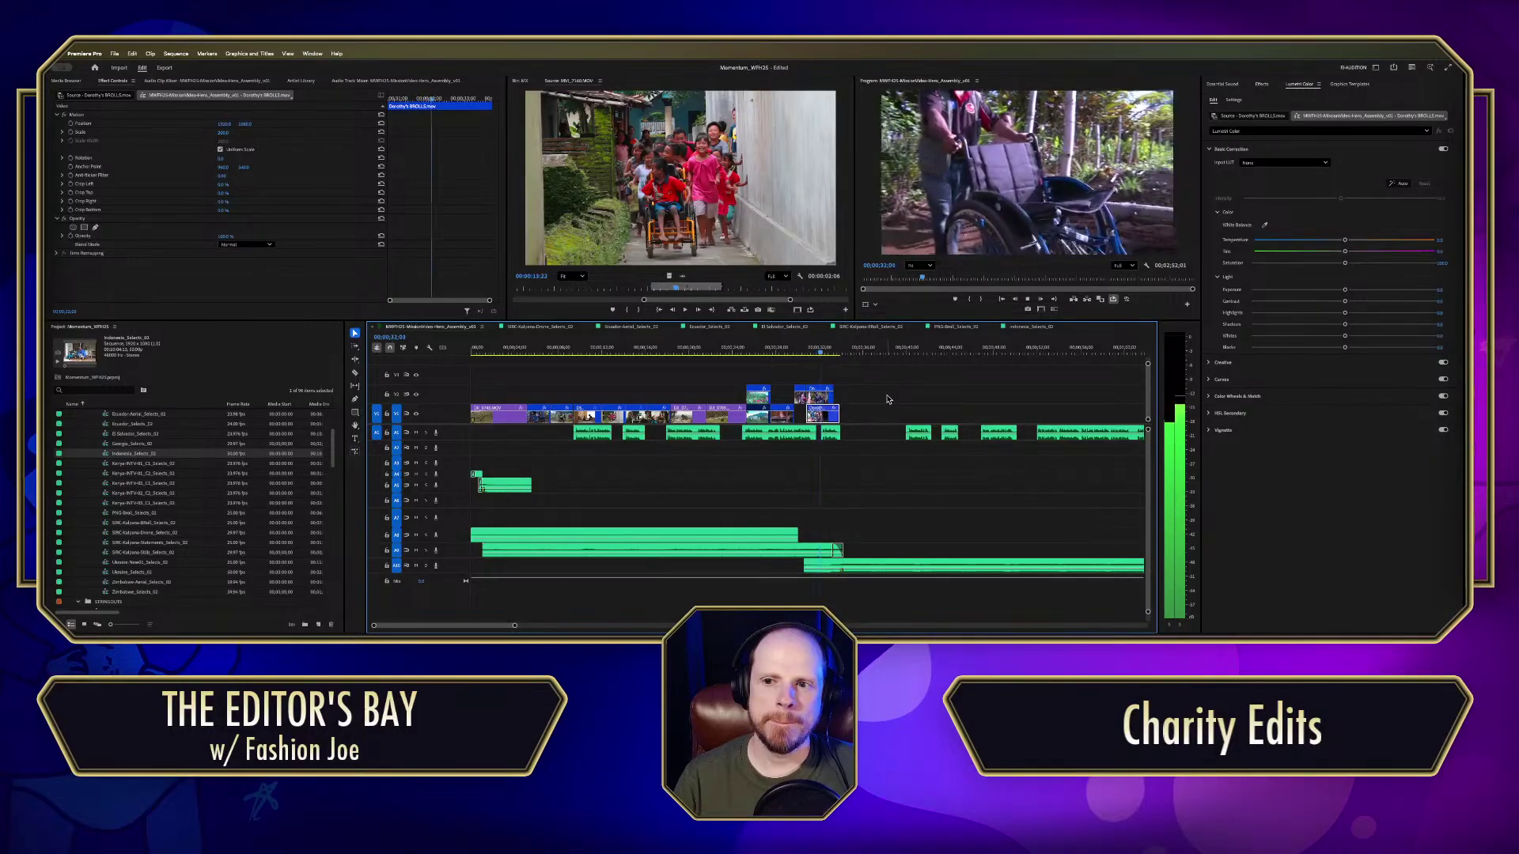
{"action": "key", "text": "space"}
Step: Review the cuts from the seated girl to the van unloading and on to the empty-wheelchair shot
{"action": "key", "text": "equal"}
{"action": "key", "text": "equal"}
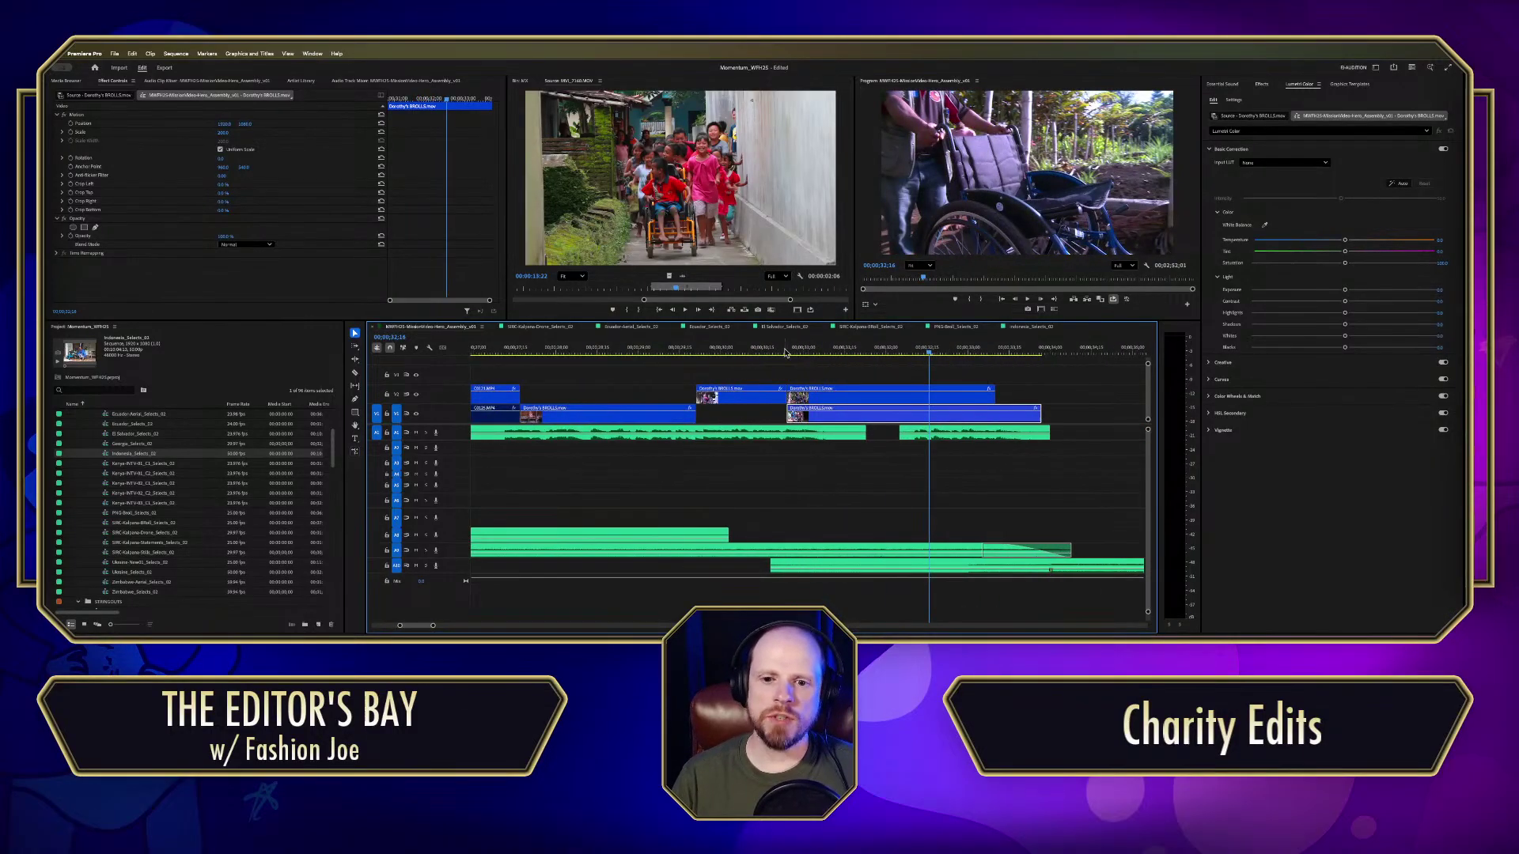
{"action": "key", "text": "j"}
{"action": "key", "text": "j"}
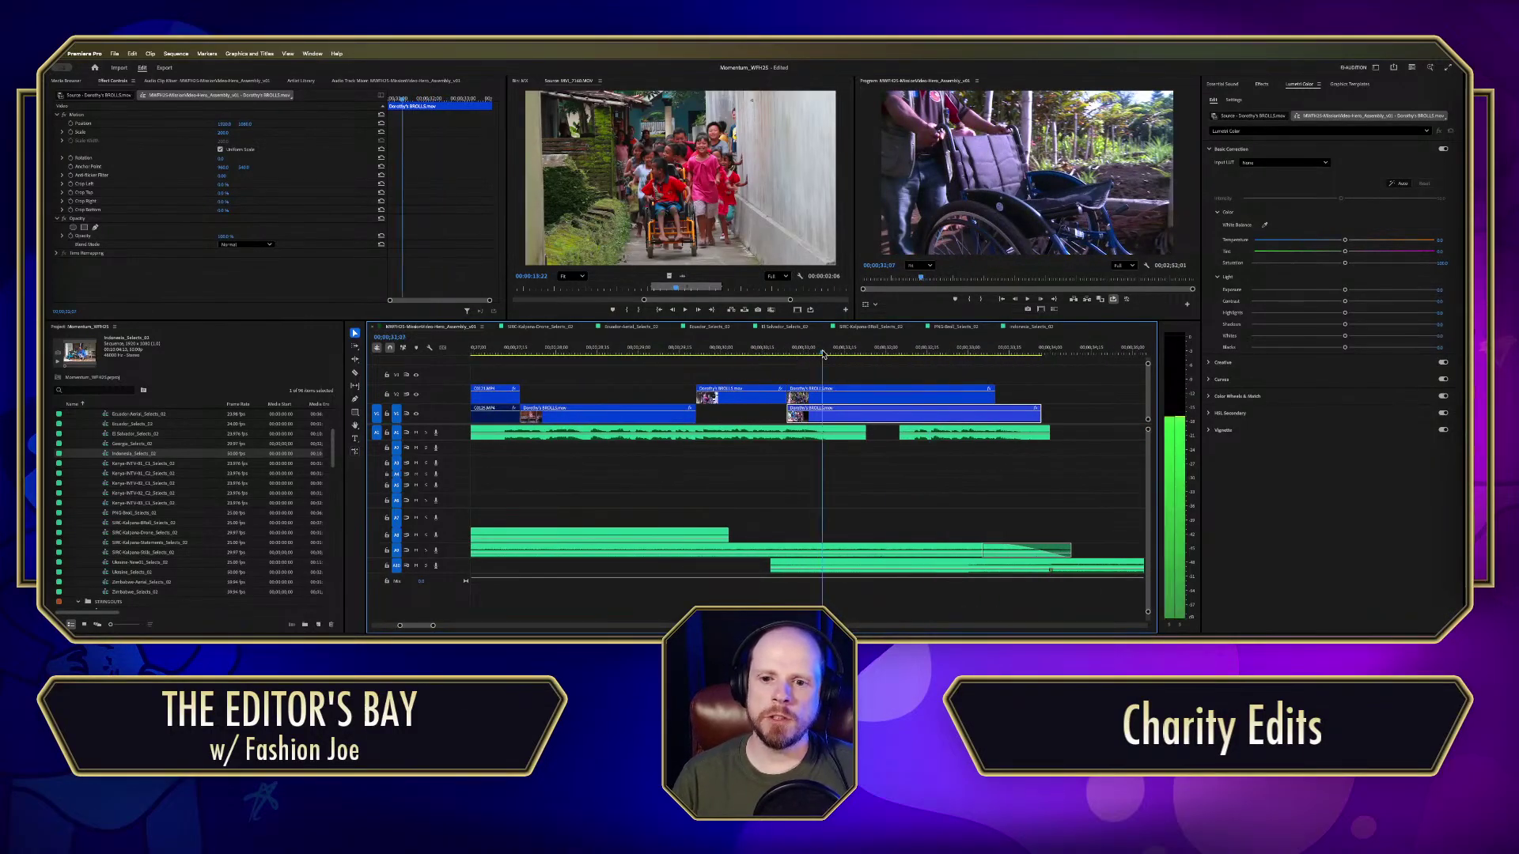
{"action": "key", "text": "k"}
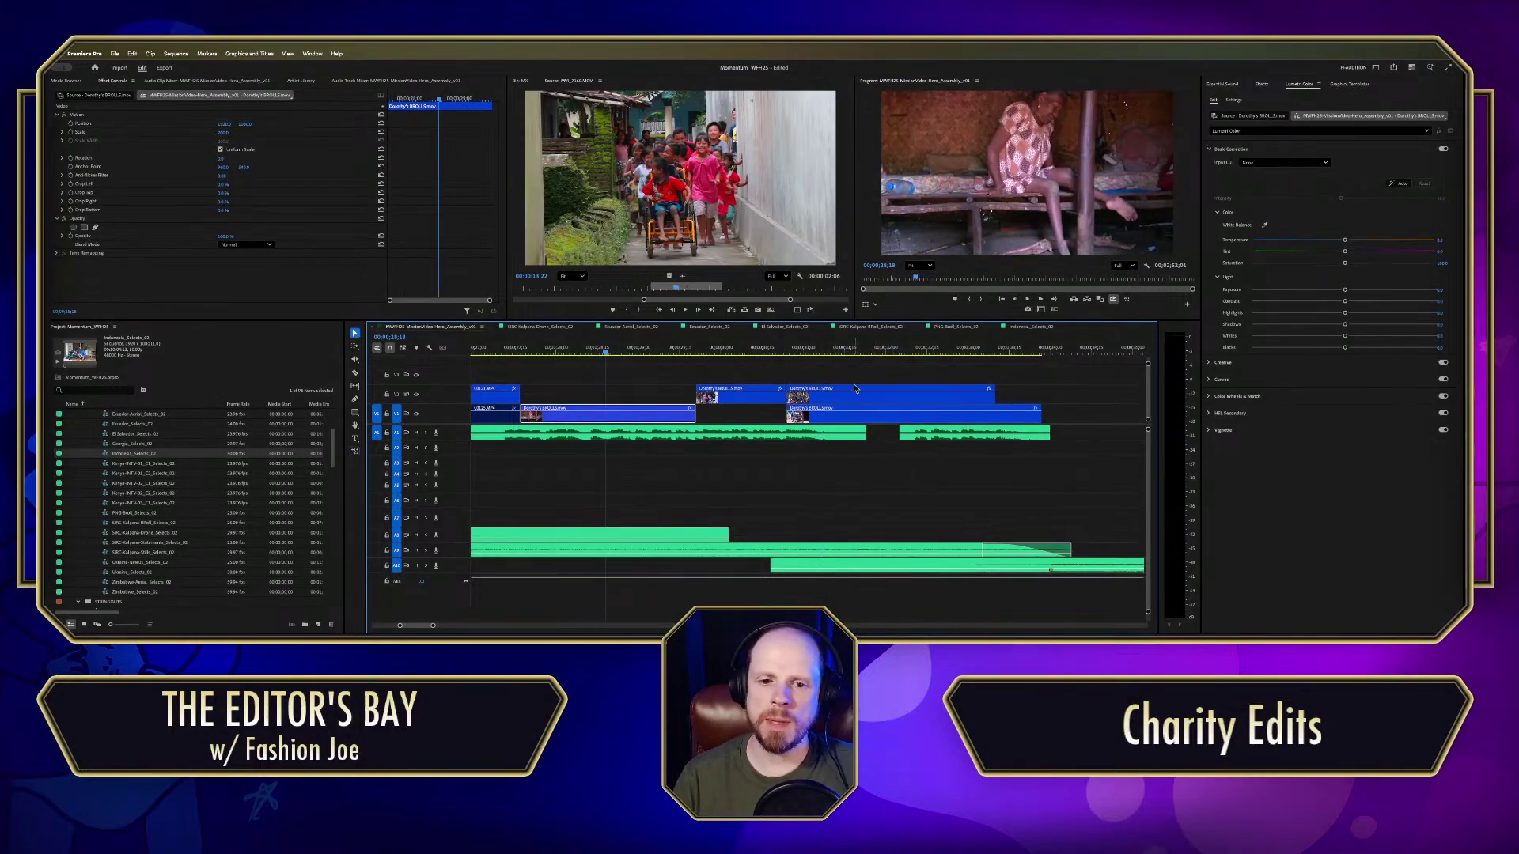
{"action": "key", "text": "l"}
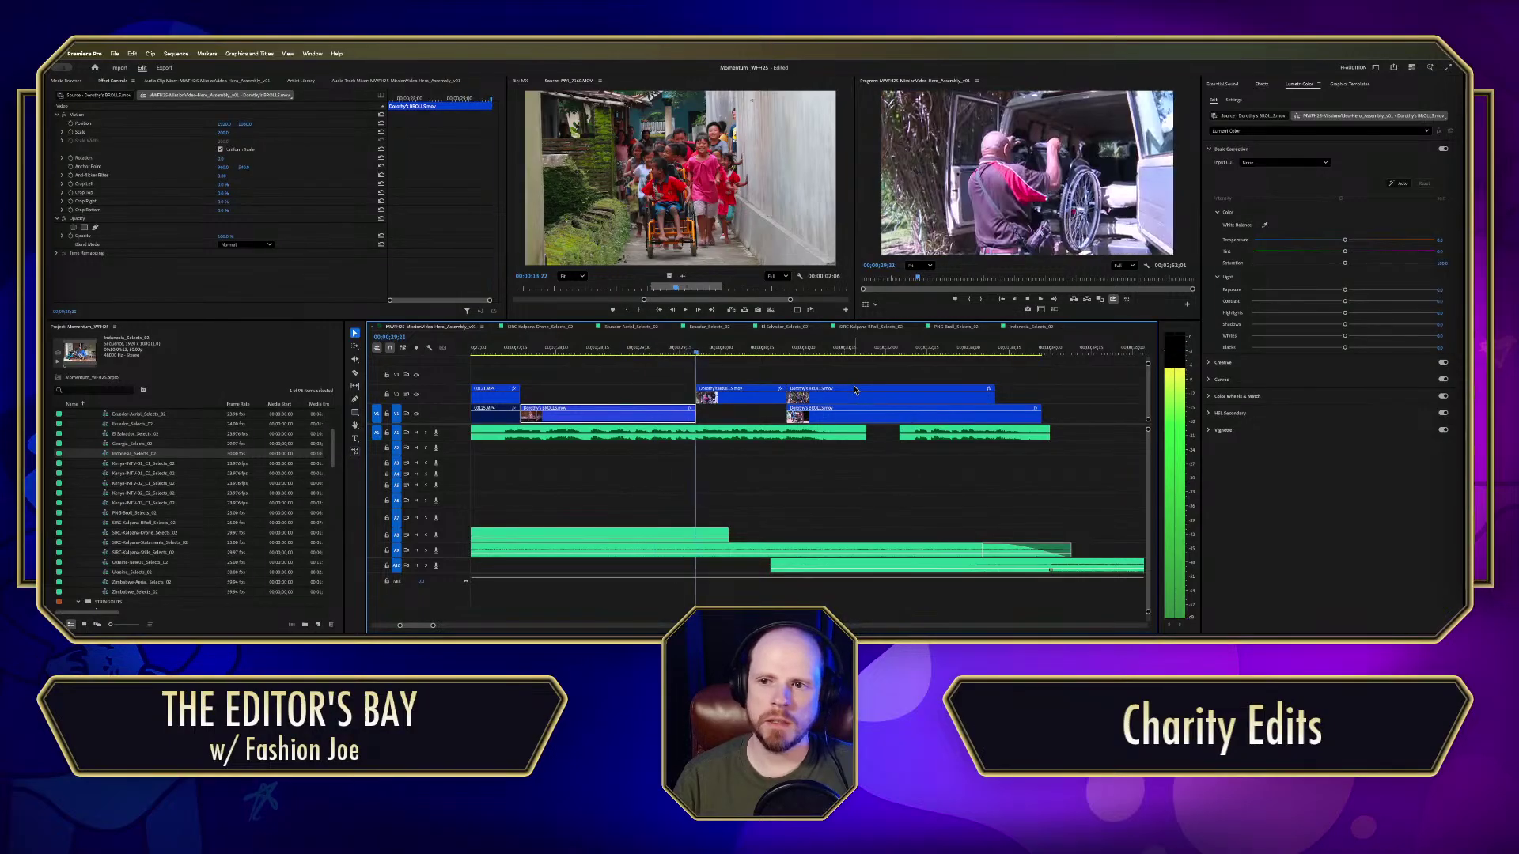
{"action": "key", "text": "k"}
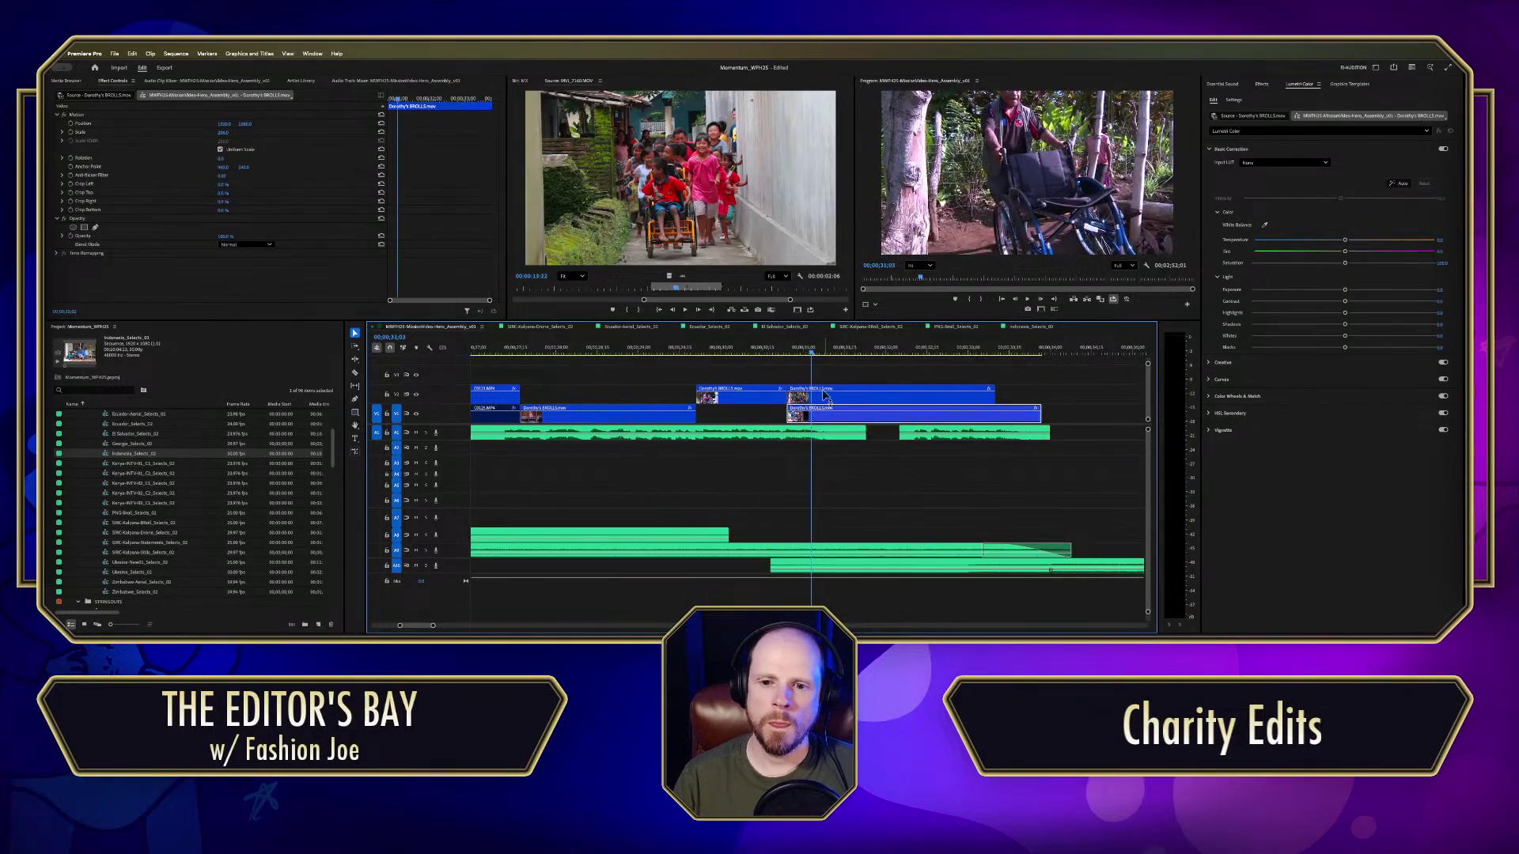
{"action": "key", "text": "l"}
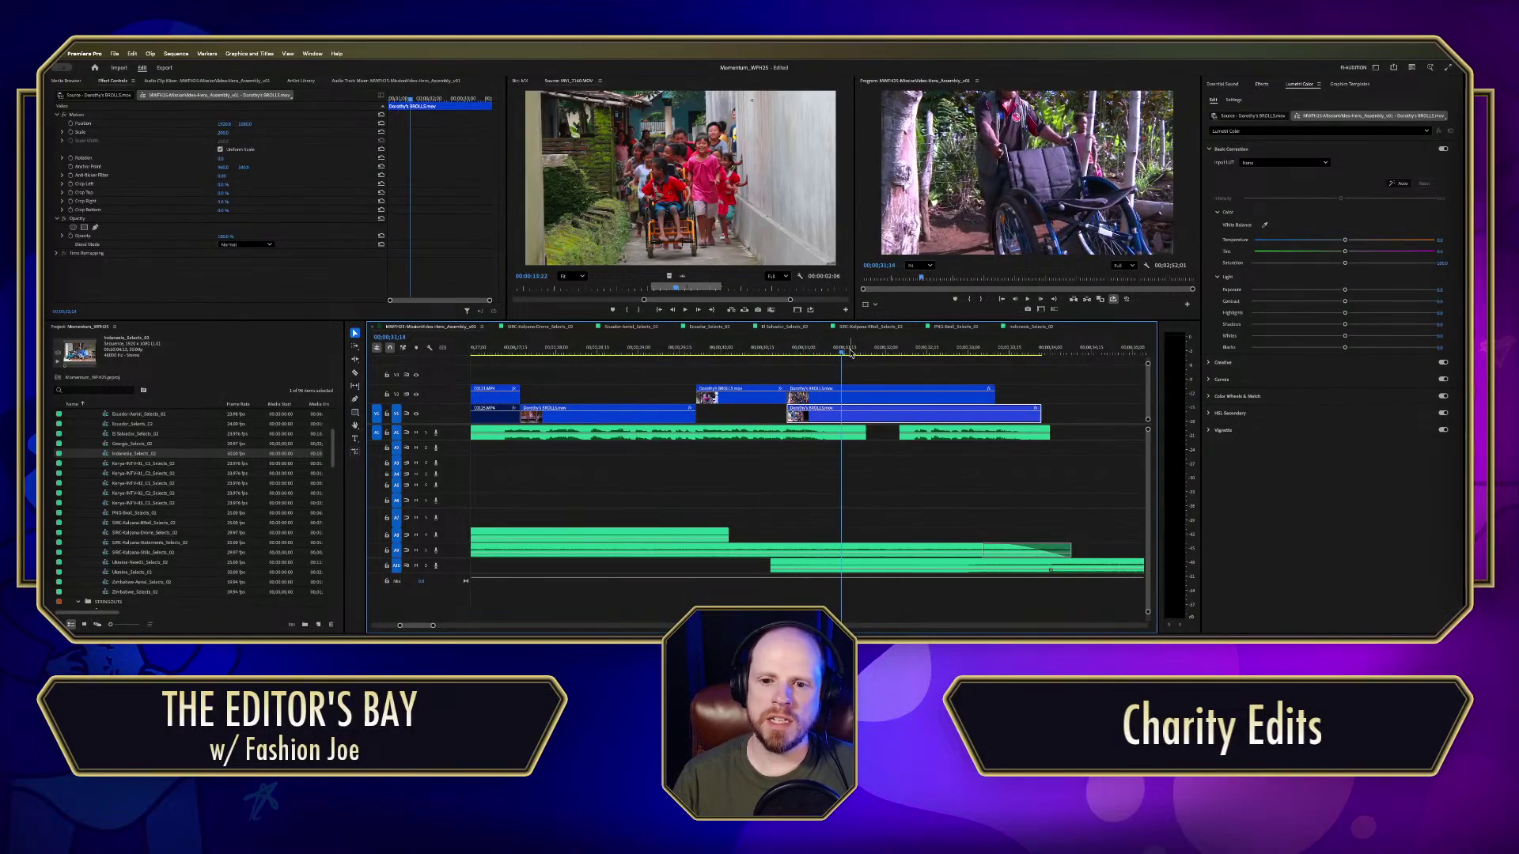
Step: Trim the empty-wheelchair clip on V2 so it ends flush with the V1 clip below it, and play it back
{"action": "left_click_drag", "start_coordinate": [790, 398], "coordinate": [841, 395]}
{"action": "left_click_drag", "start_coordinate": [875, 399], "coordinate": [820, 400]}
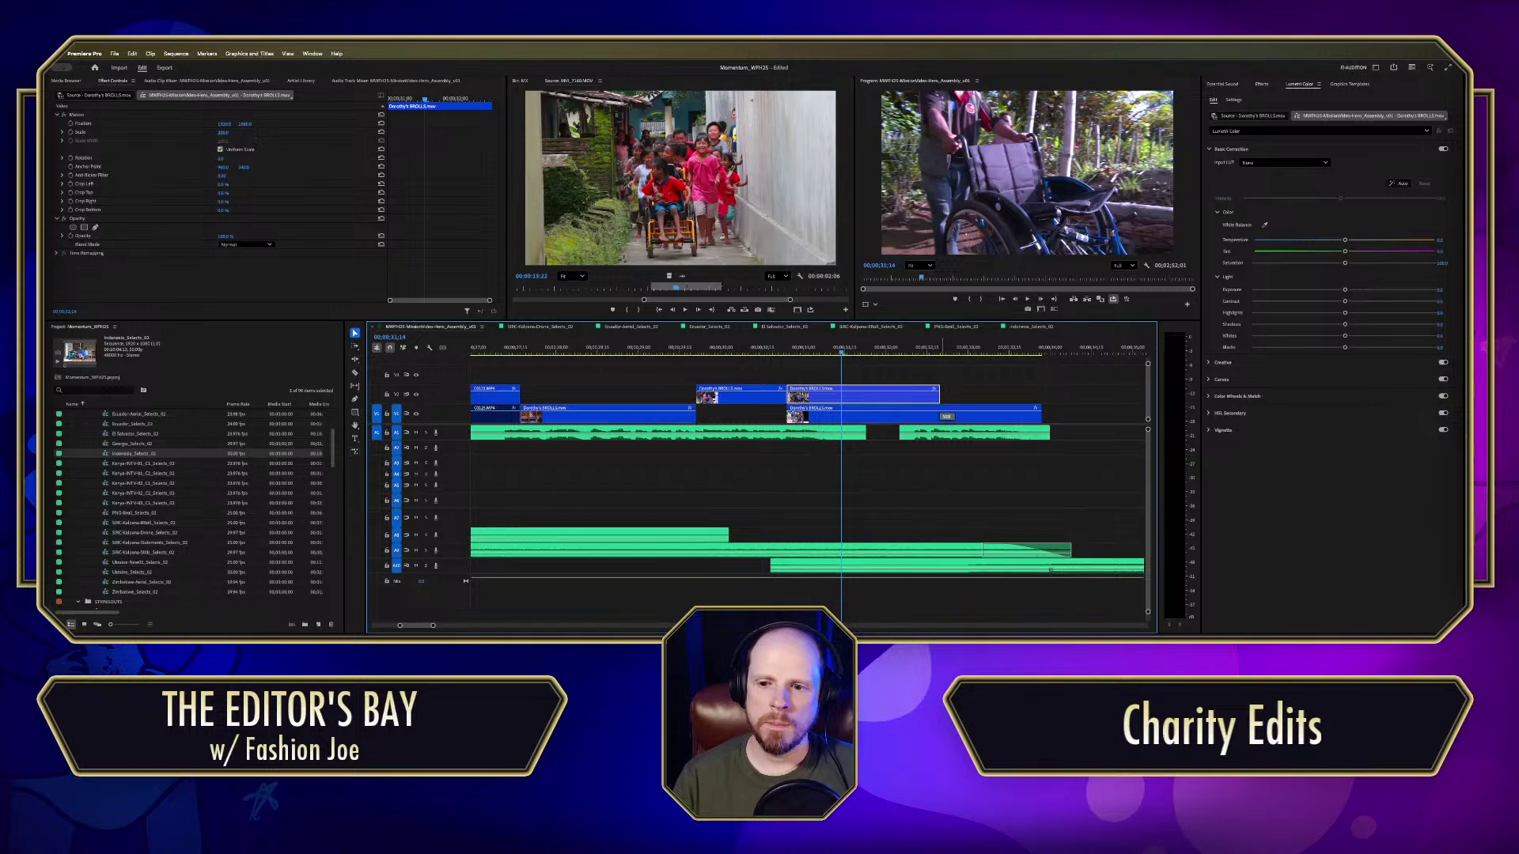
{"action": "left_click_drag", "start_coordinate": [942, 400], "coordinate": [1039, 400]}
{"action": "key", "text": "space"}
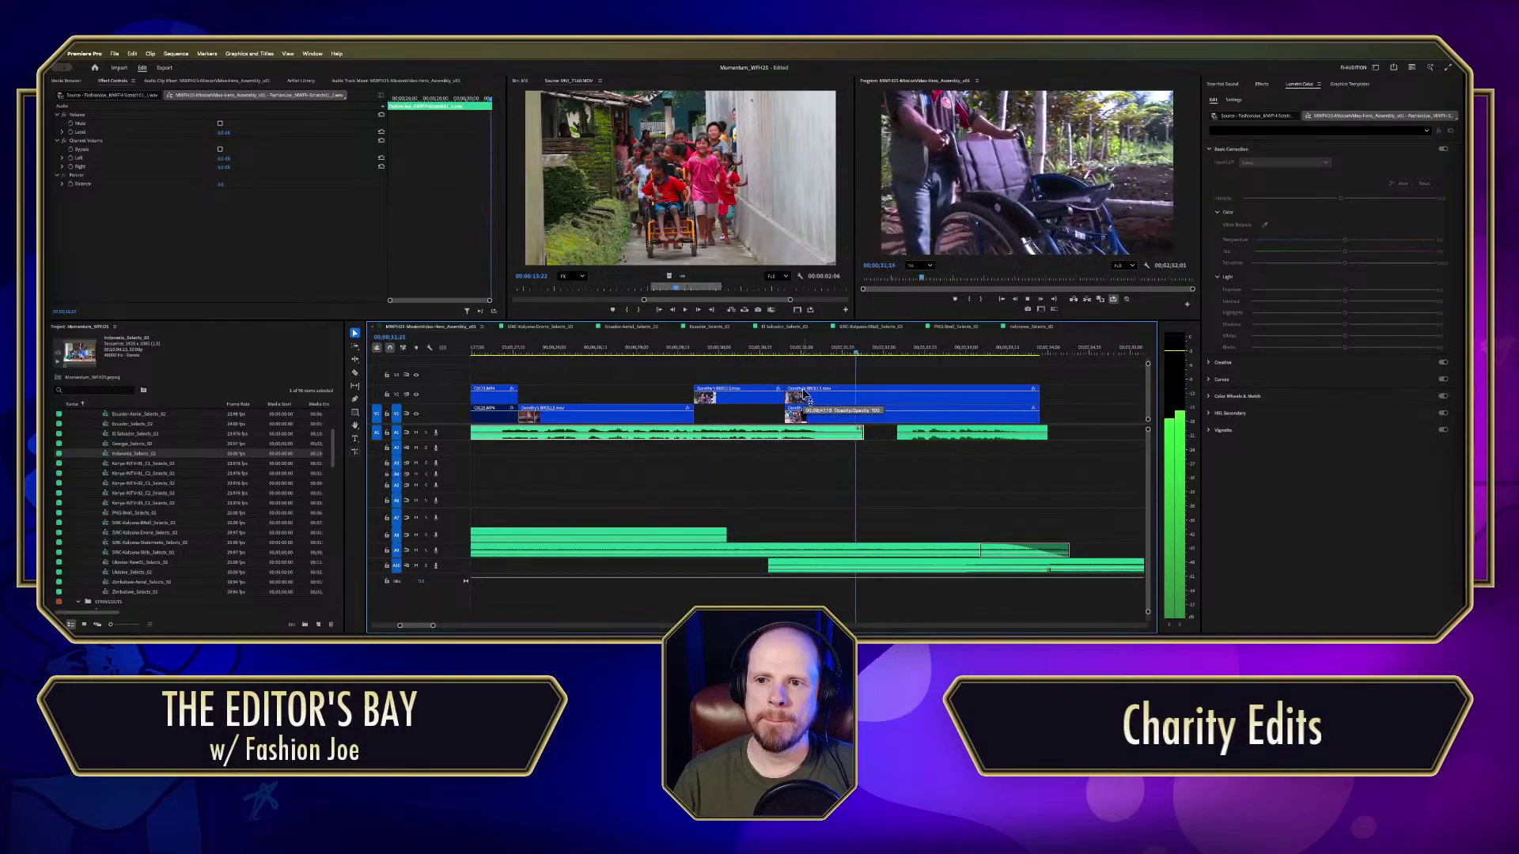
{"action": "left_click", "coordinate": [878, 409]}
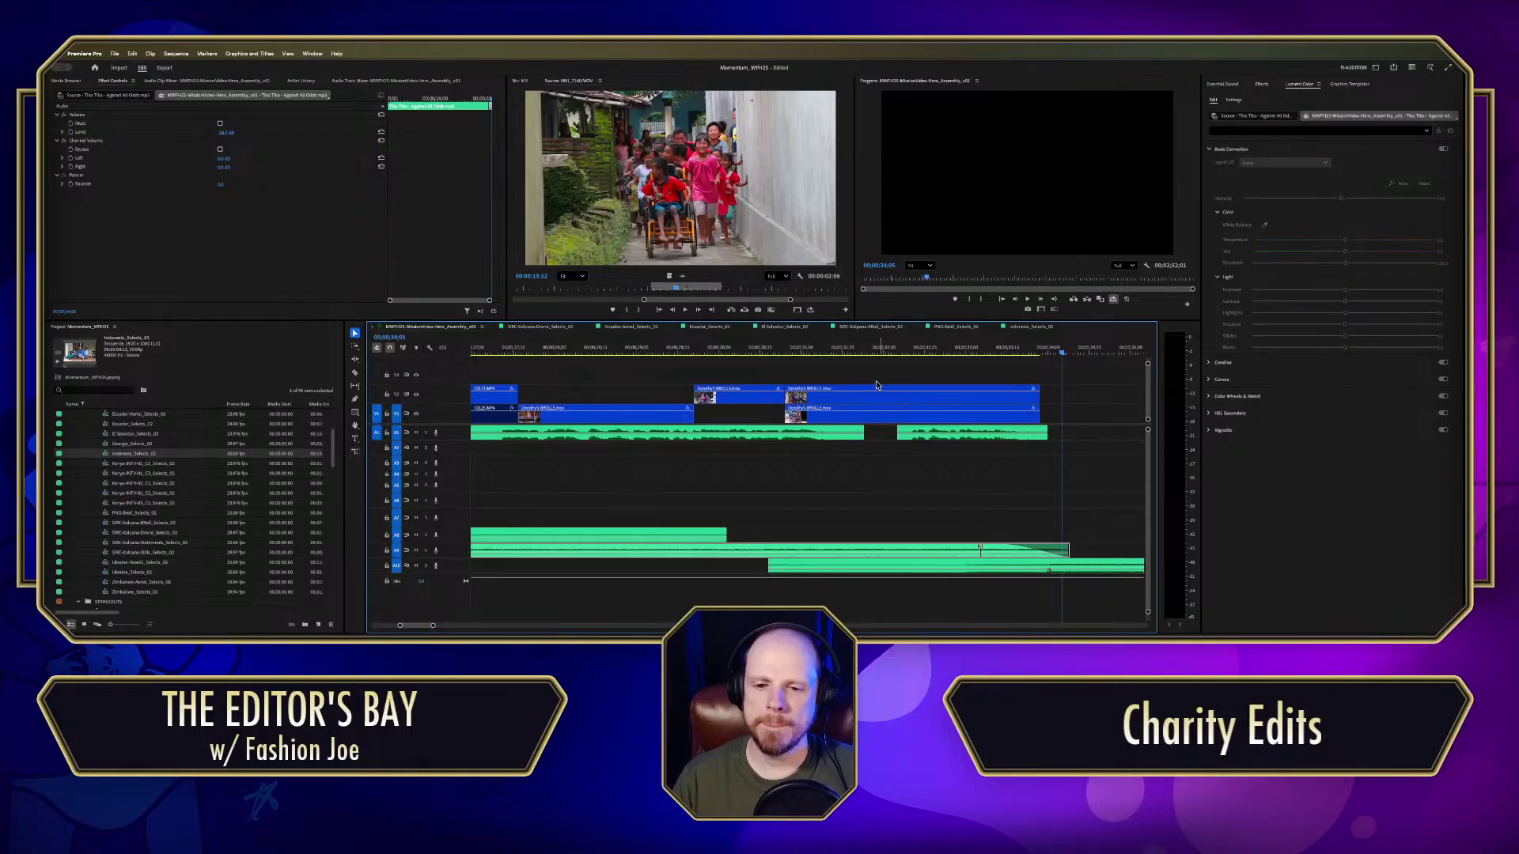
Step: Play the assembly from the interview shot of the woman at the monitor through the end of the empty-wheelchair shot
{"action": "scroll", "coordinate": [787, 377], "scroll_direction": "right", "scroll_amount": 3}
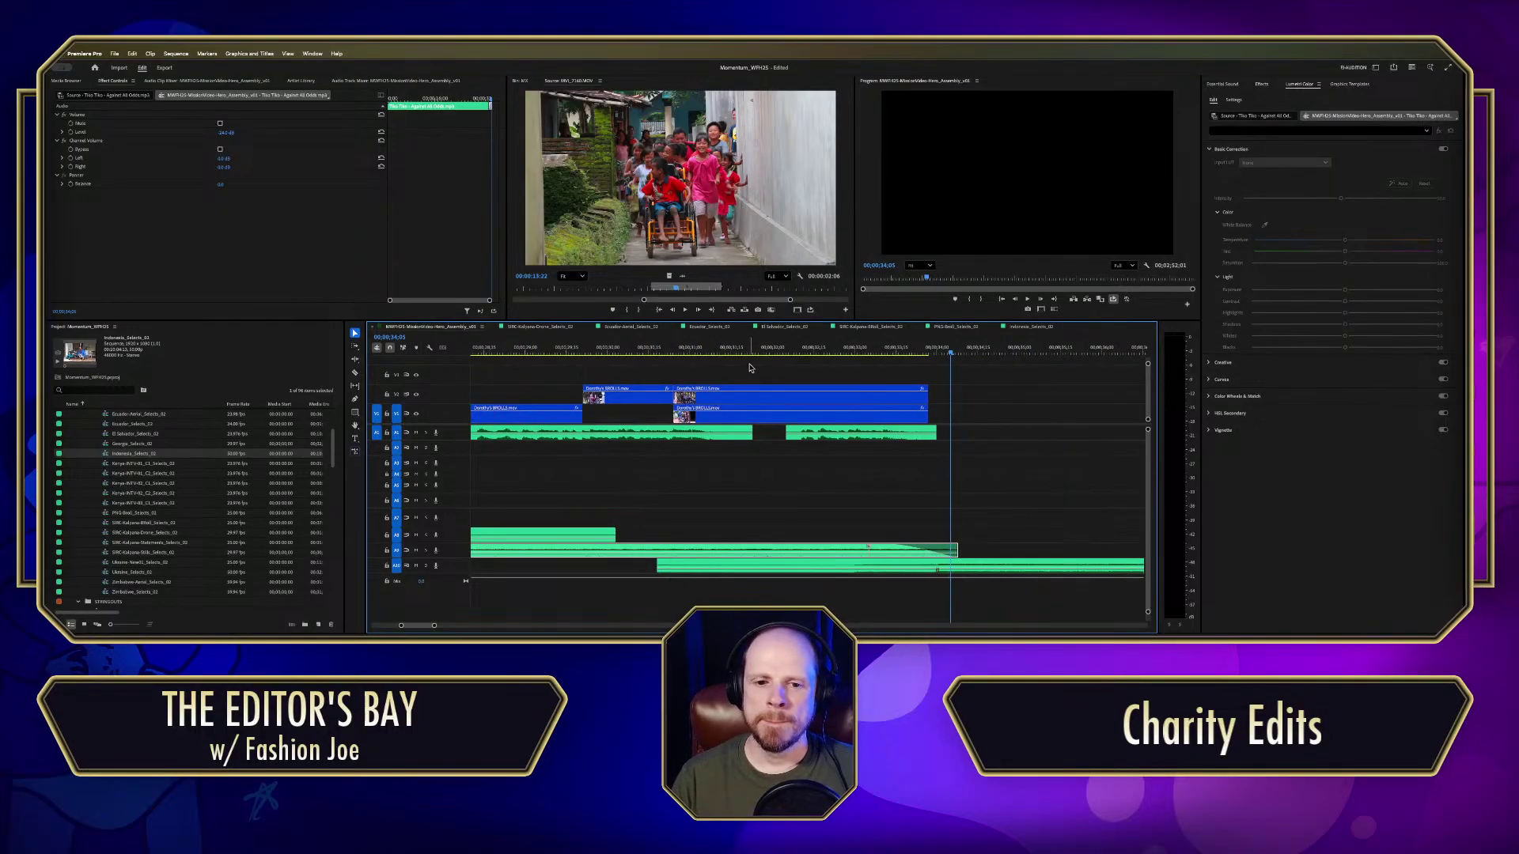
{"action": "scroll", "coordinate": [750, 367], "scroll_direction": "left", "scroll_amount": 8}
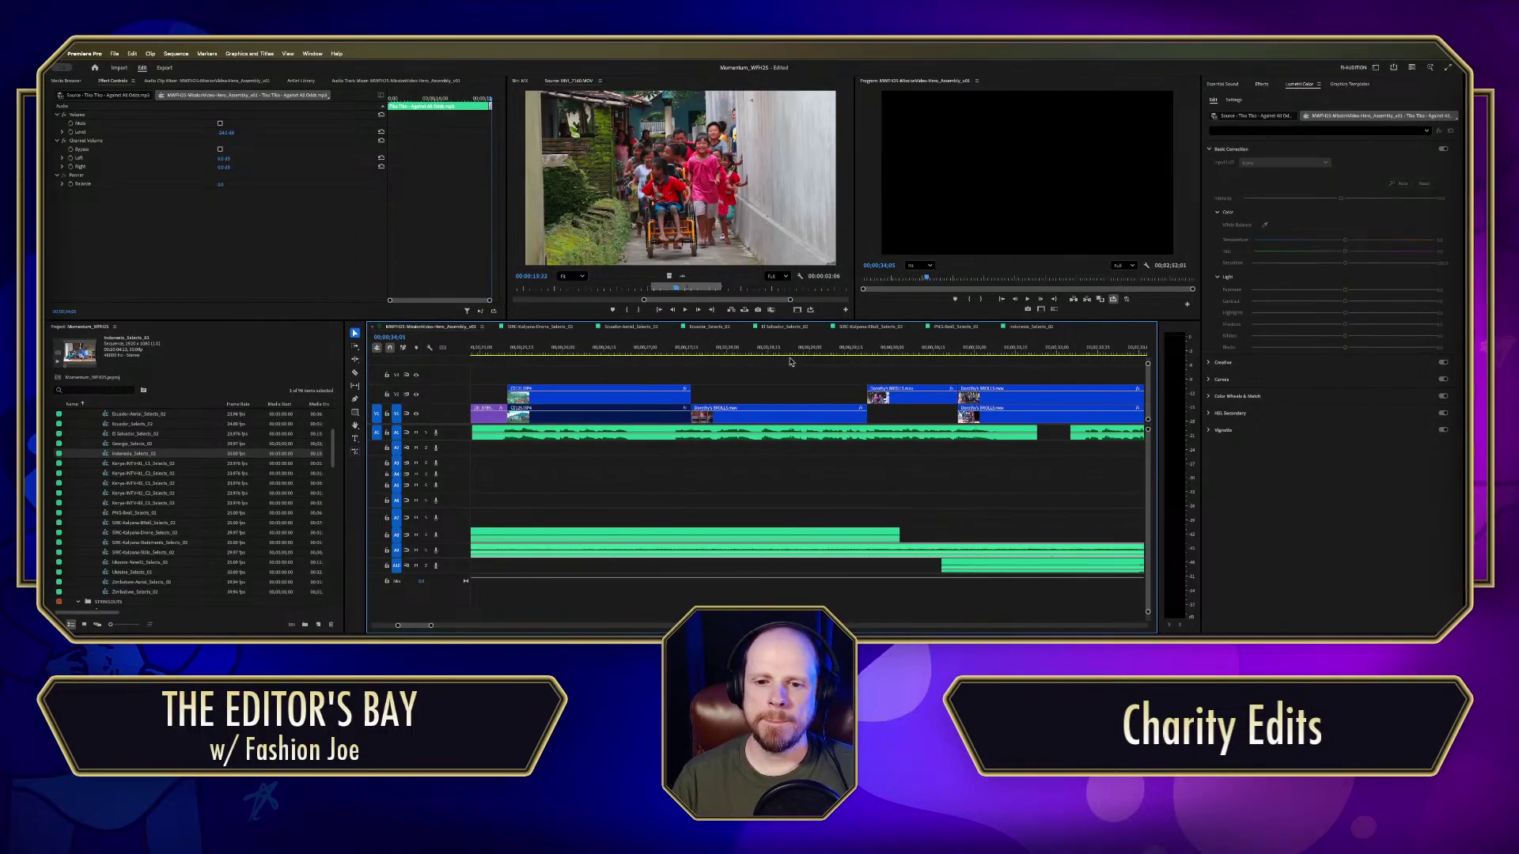
{"action": "scroll", "coordinate": [795, 360], "scroll_direction": "down", "scroll_amount": 6}
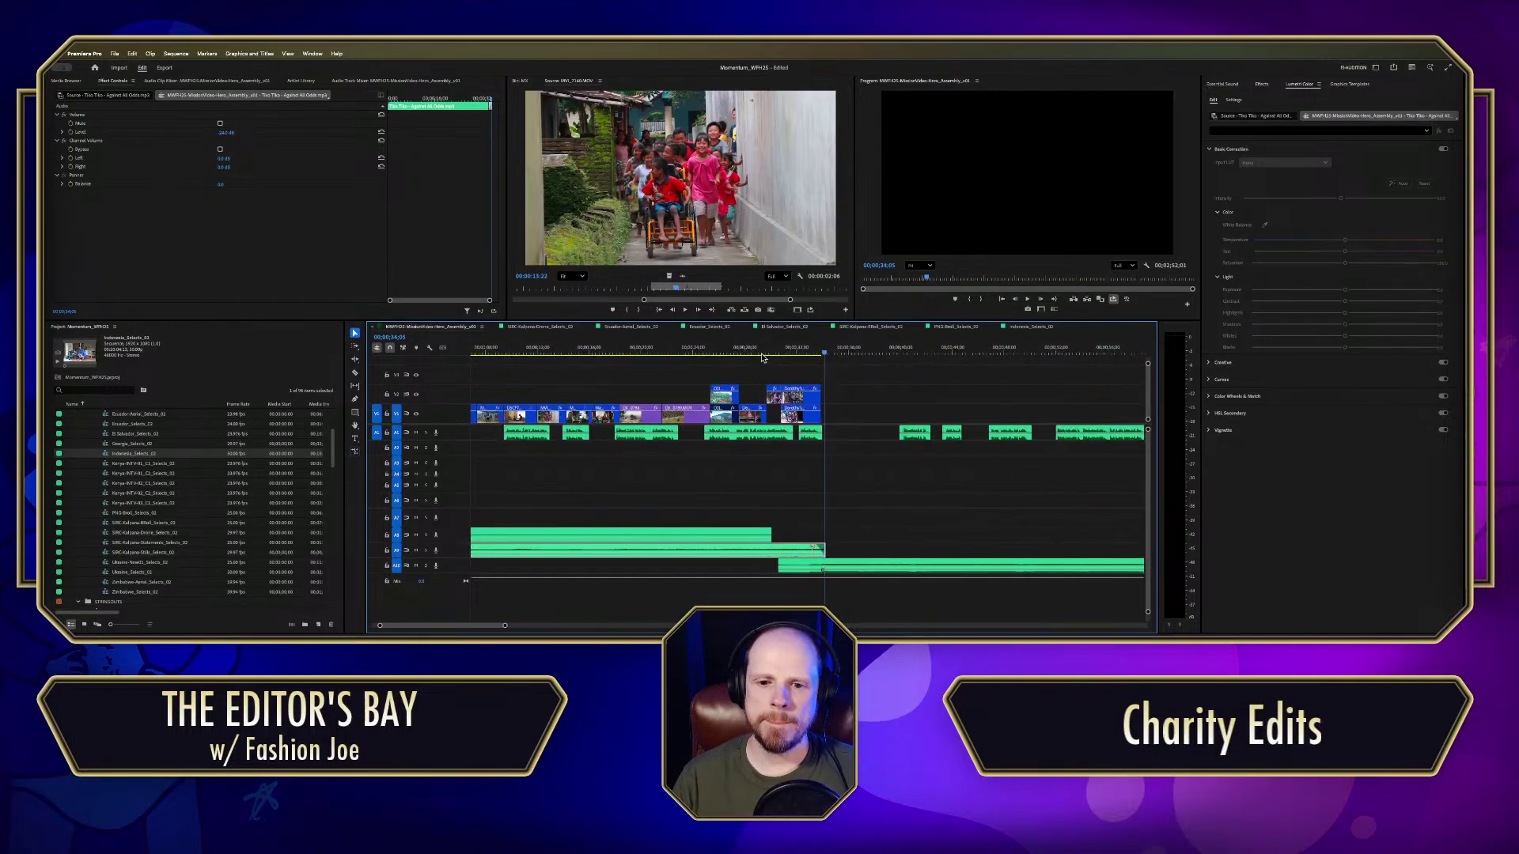
{"action": "left_click_drag", "start_coordinate": [774, 348], "coordinate": [544, 350]}
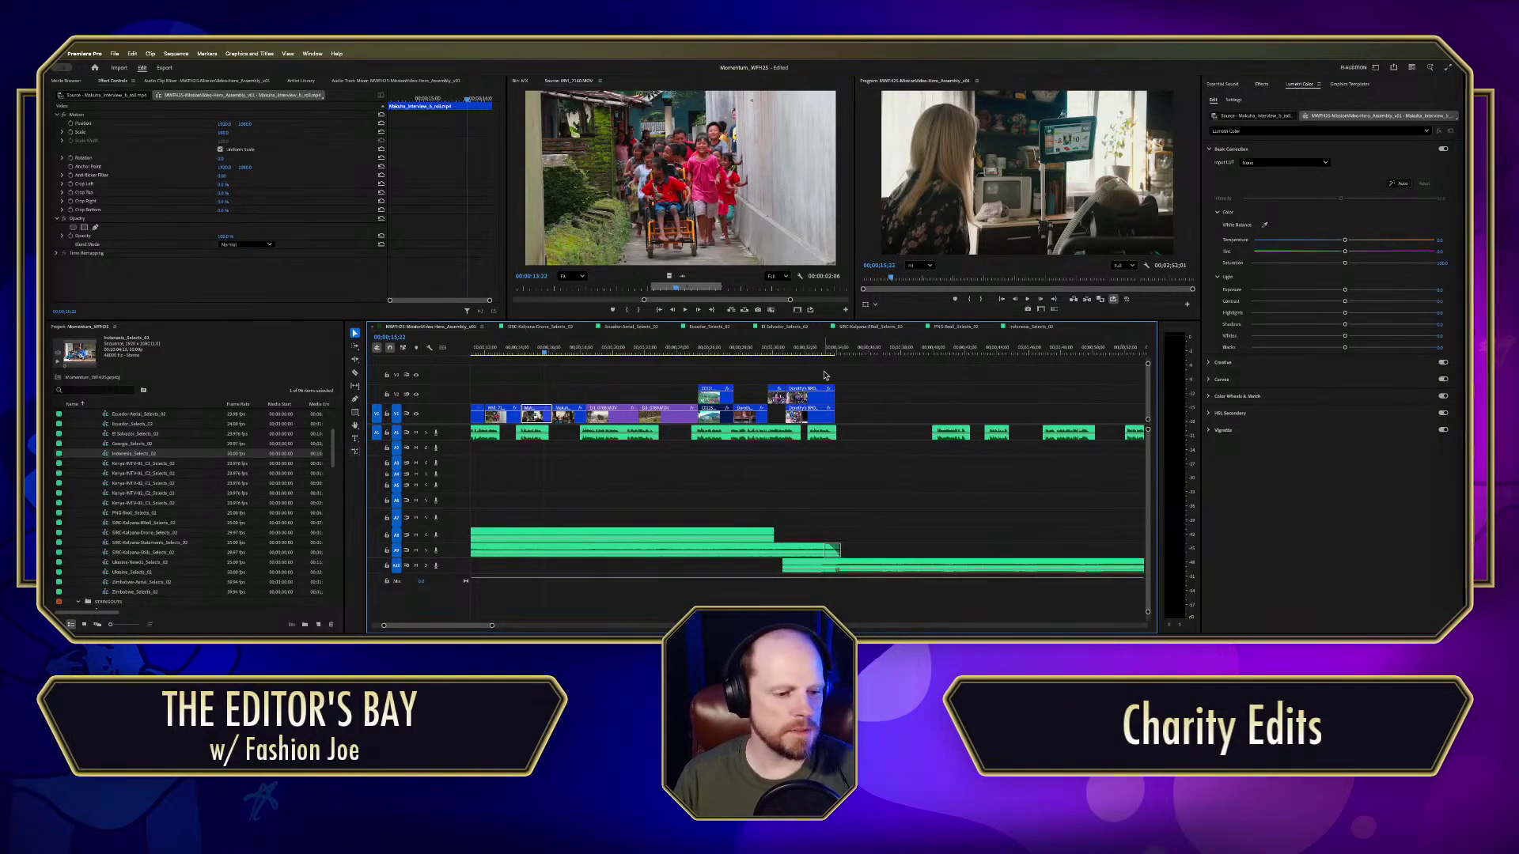
{"action": "key", "text": "space"}
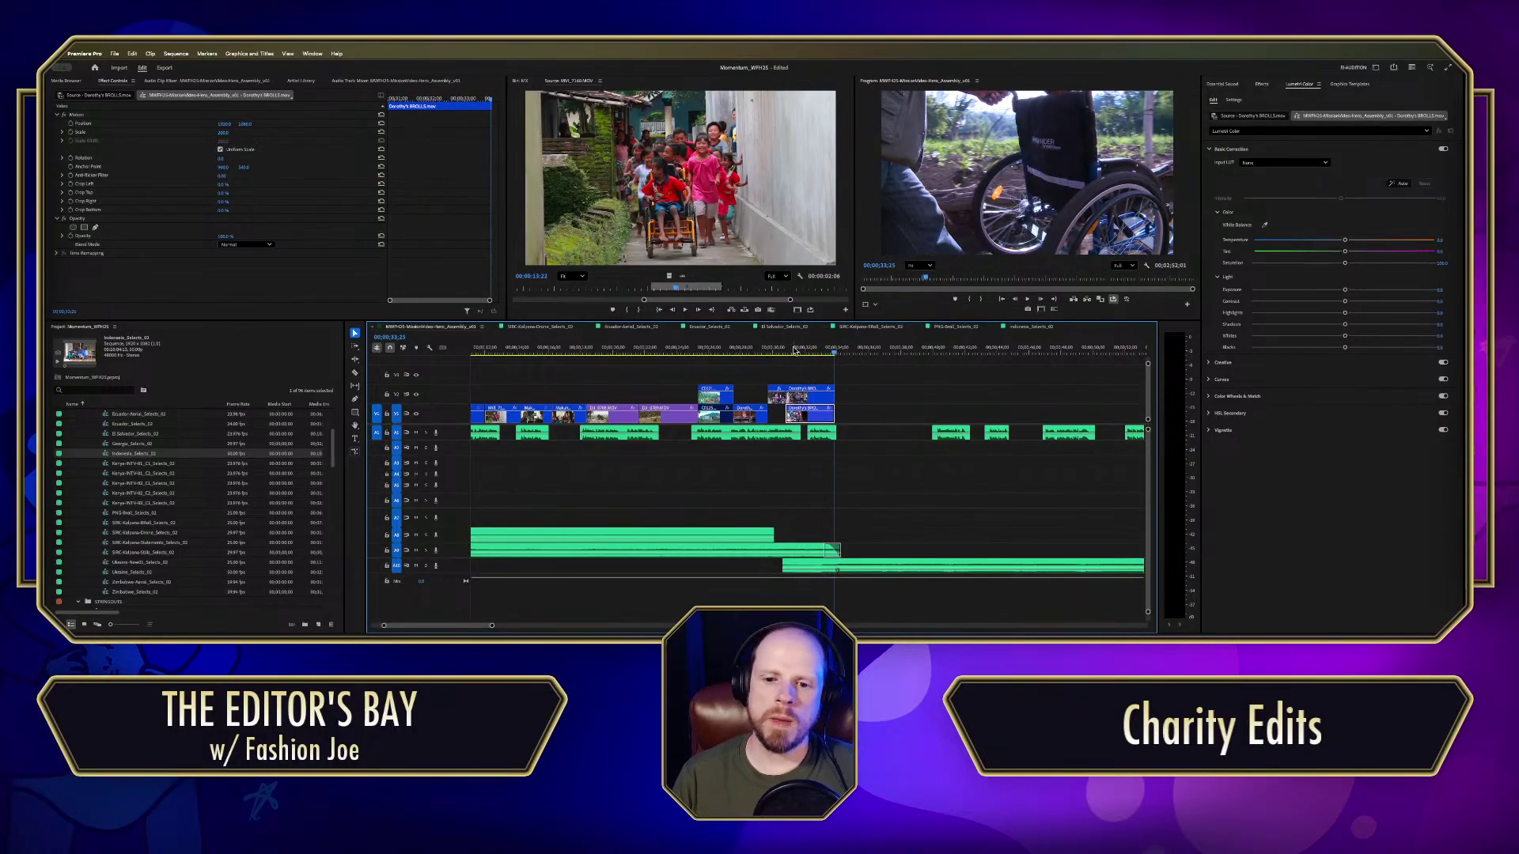
Step: Shorten both stacked empty-wheelchair clips on V1 and V2 to the same earlier end point and save the project
{"action": "left_click_drag", "start_coordinate": [840, 395], "coordinate": [811, 416]}
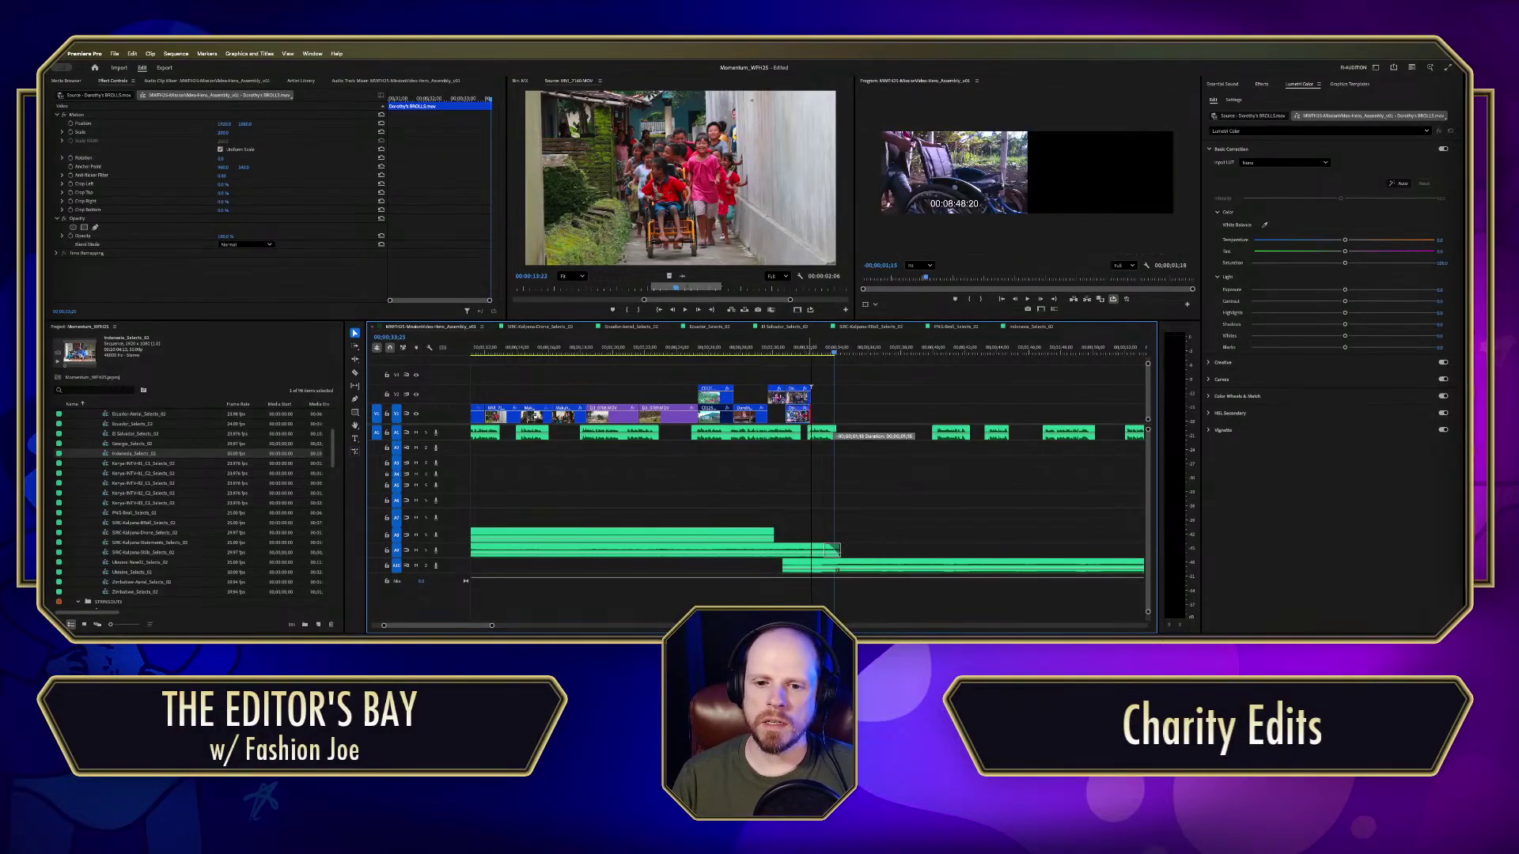
{"action": "left_click", "coordinate": [696, 354]}
{"action": "key", "text": "space"}
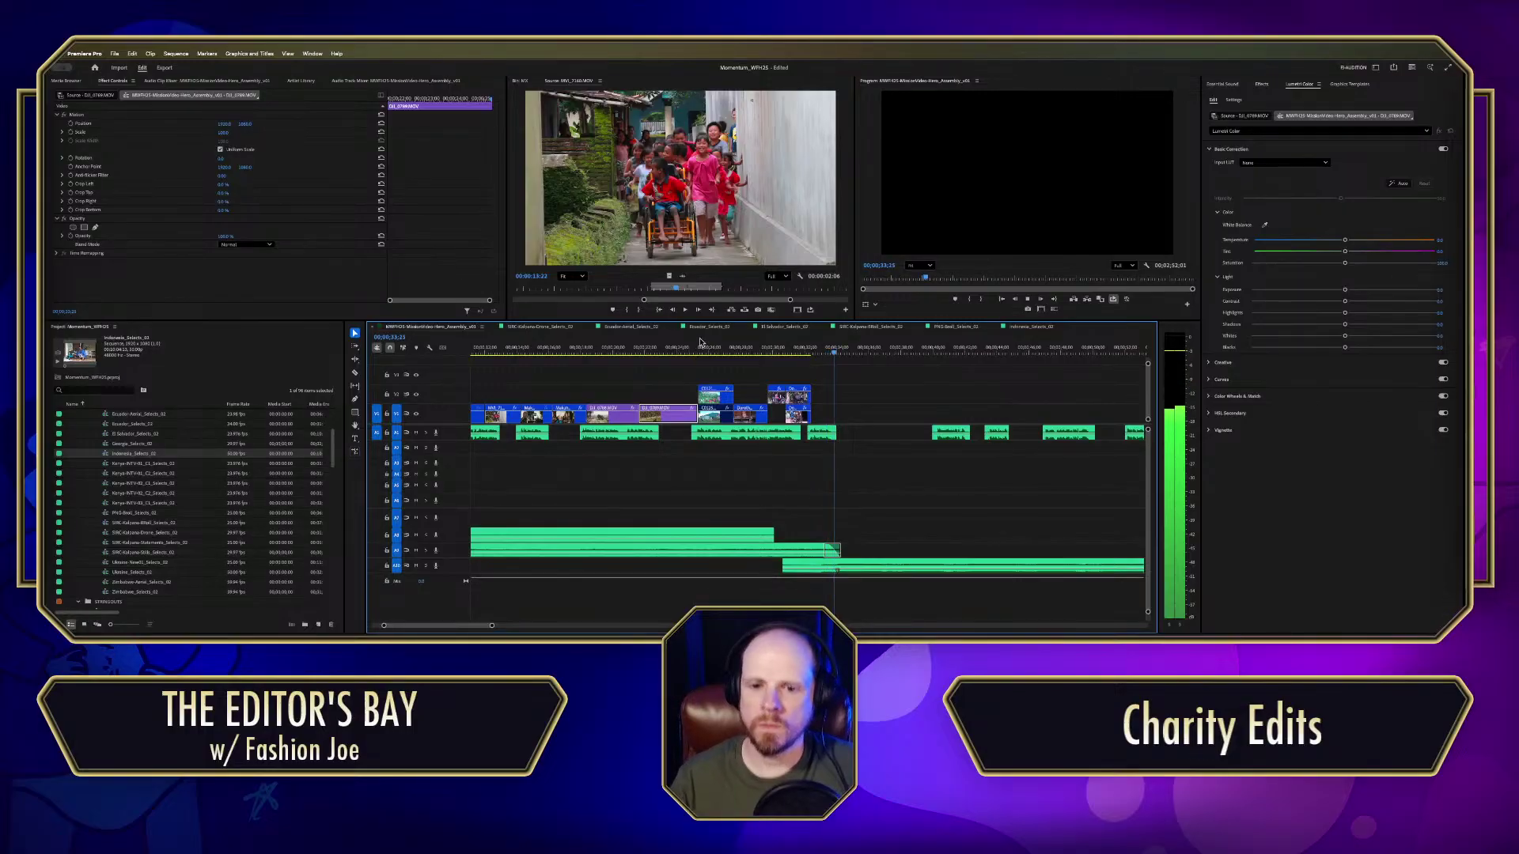
{"action": "key", "text": "space"}
{"action": "left_click", "coordinate": [815, 351]}
{"action": "key", "text": "super+s"}
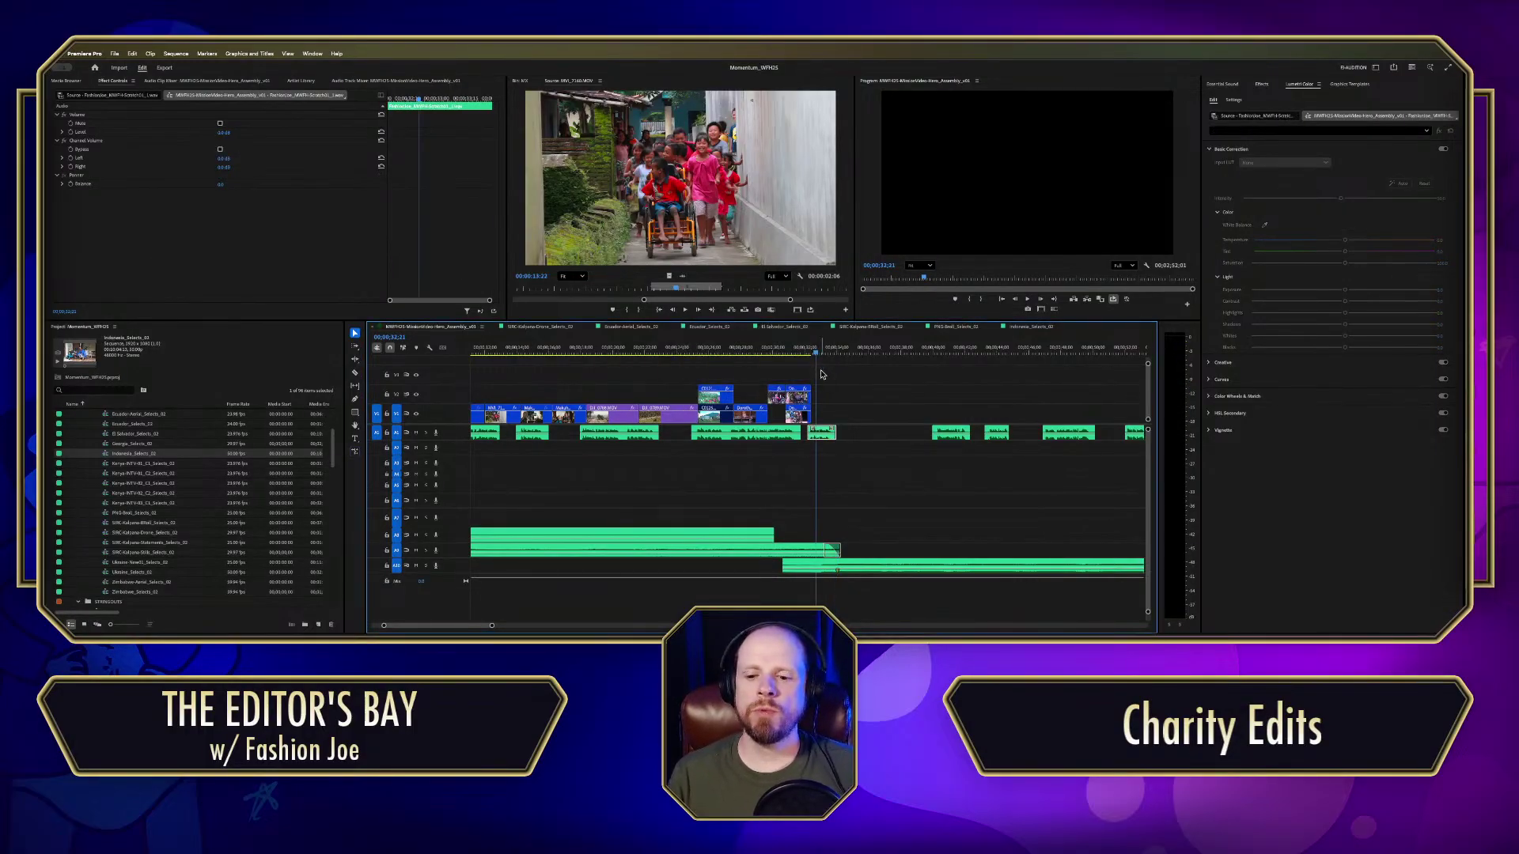
Step: Search the Zimbabwe selects sequence for the shot of a teacher in a wheelchair writing on the blackboard
{"action": "scroll", "coordinate": [124, 575], "scroll_direction": "down", "scroll_amount": 2}
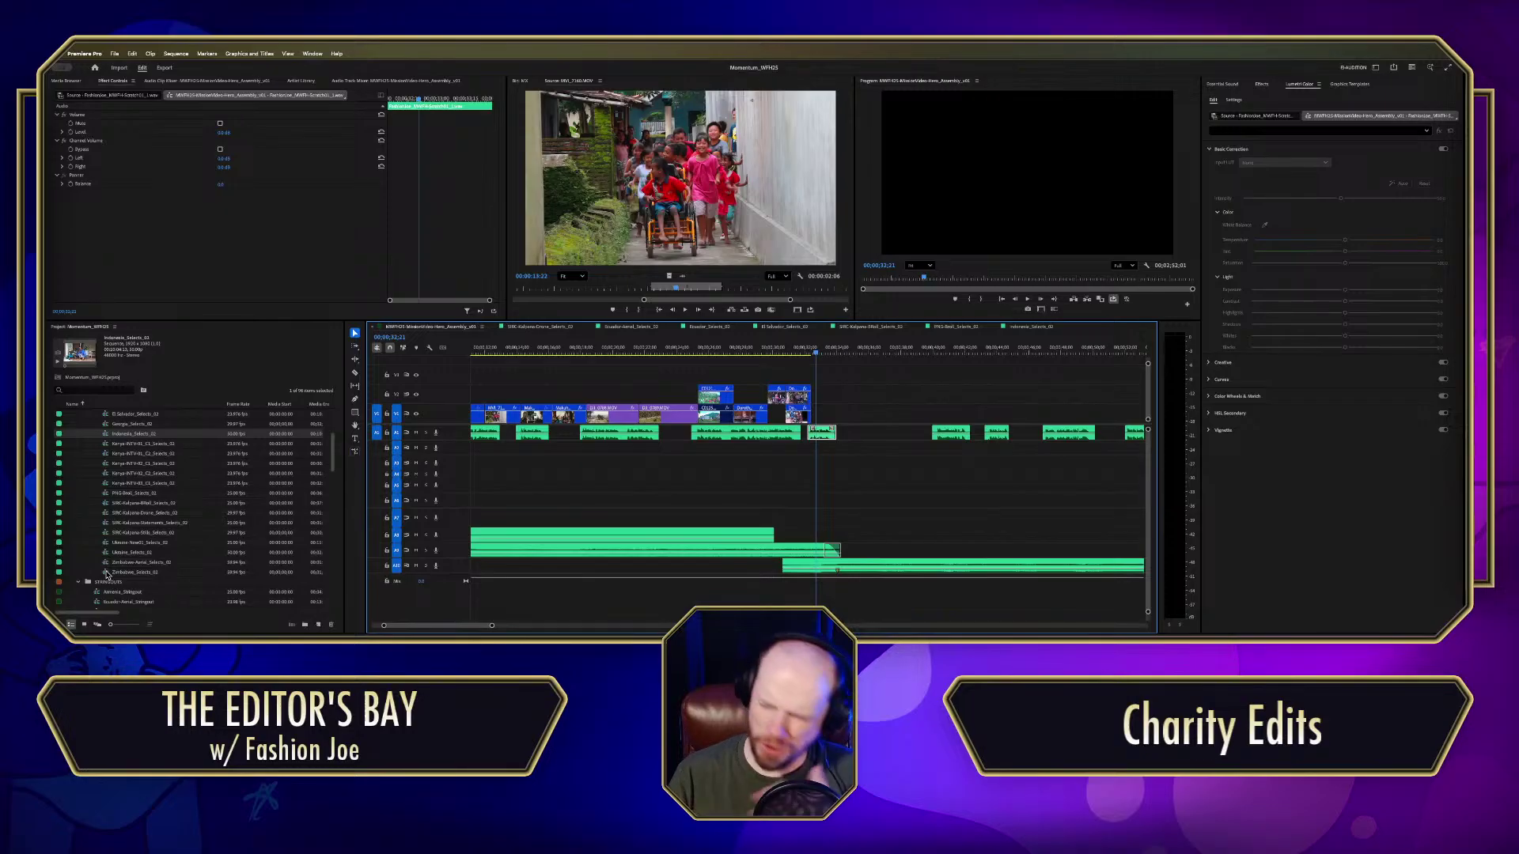
{"action": "double_click", "coordinate": [111, 572]}
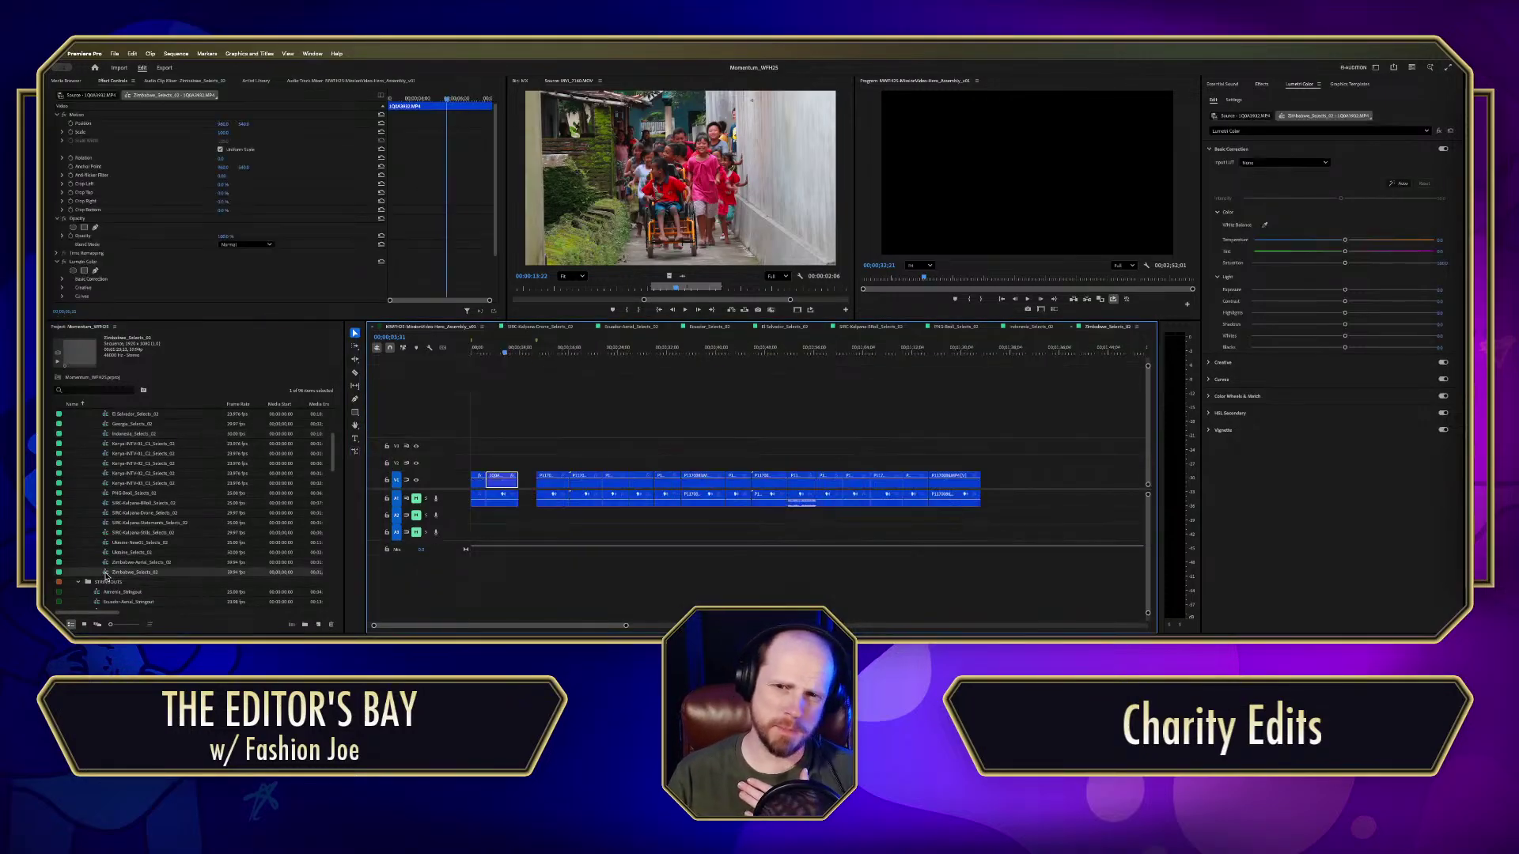
{"action": "key", "text": "Home"}
{"action": "left_click_drag", "start_coordinate": [477, 353], "coordinate": [678, 410]}
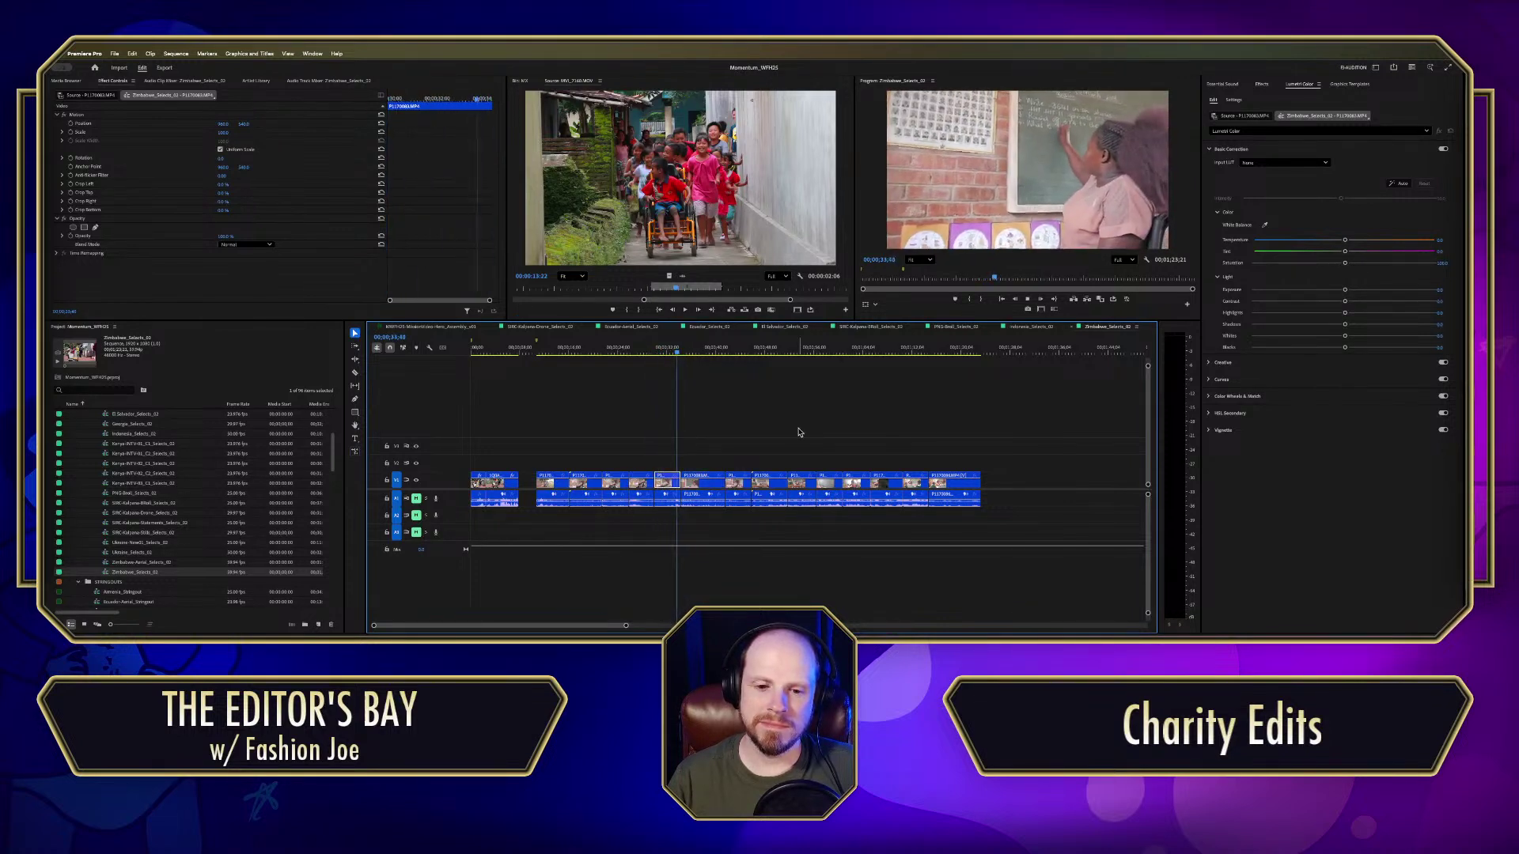
{"action": "key", "text": "space"}
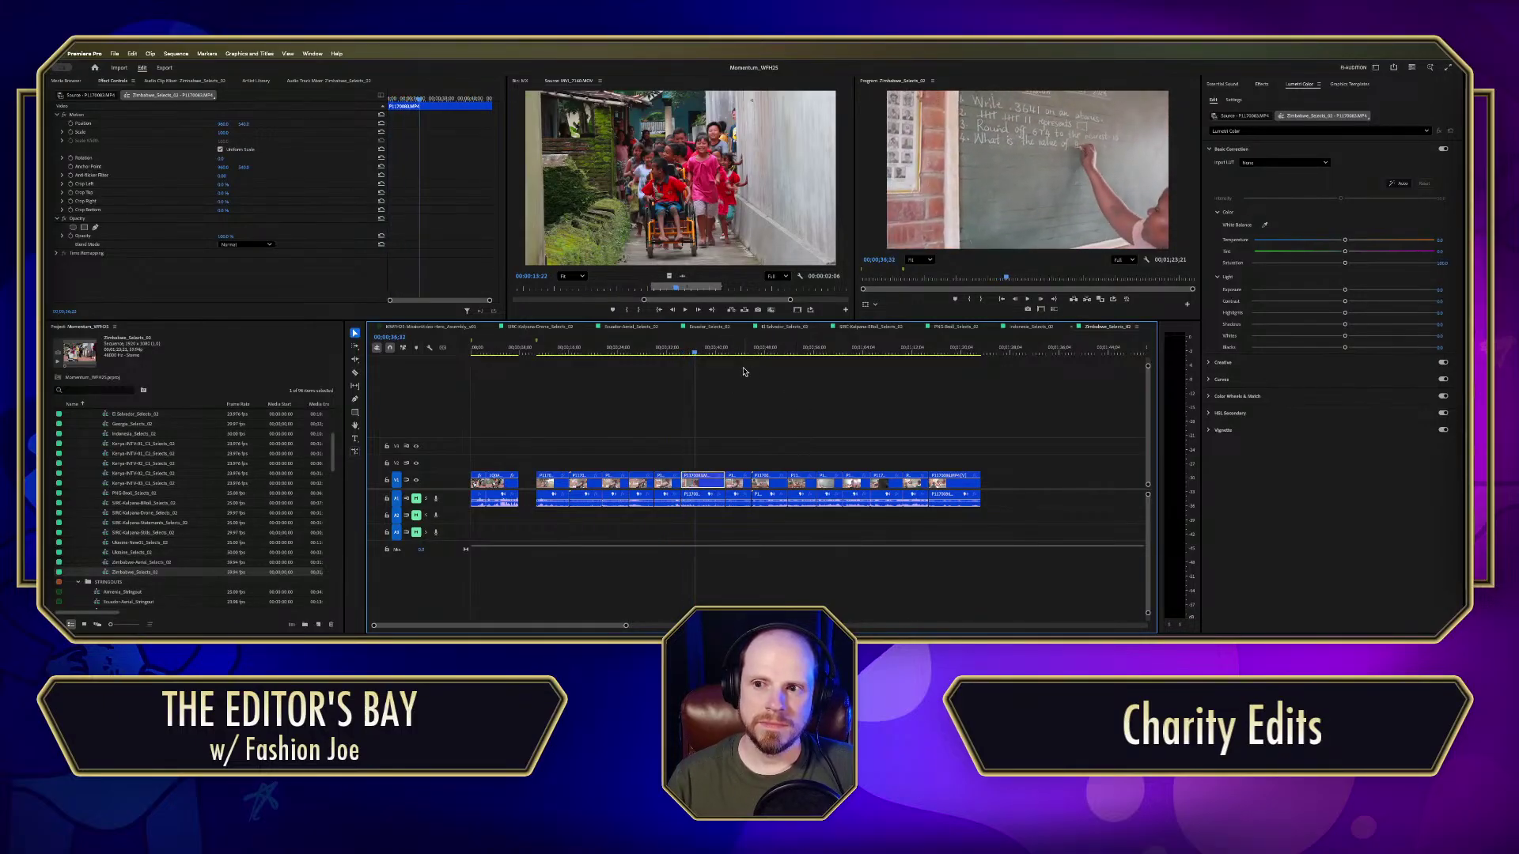
{"action": "left_click_drag", "start_coordinate": [693, 352], "coordinate": [666, 351]}
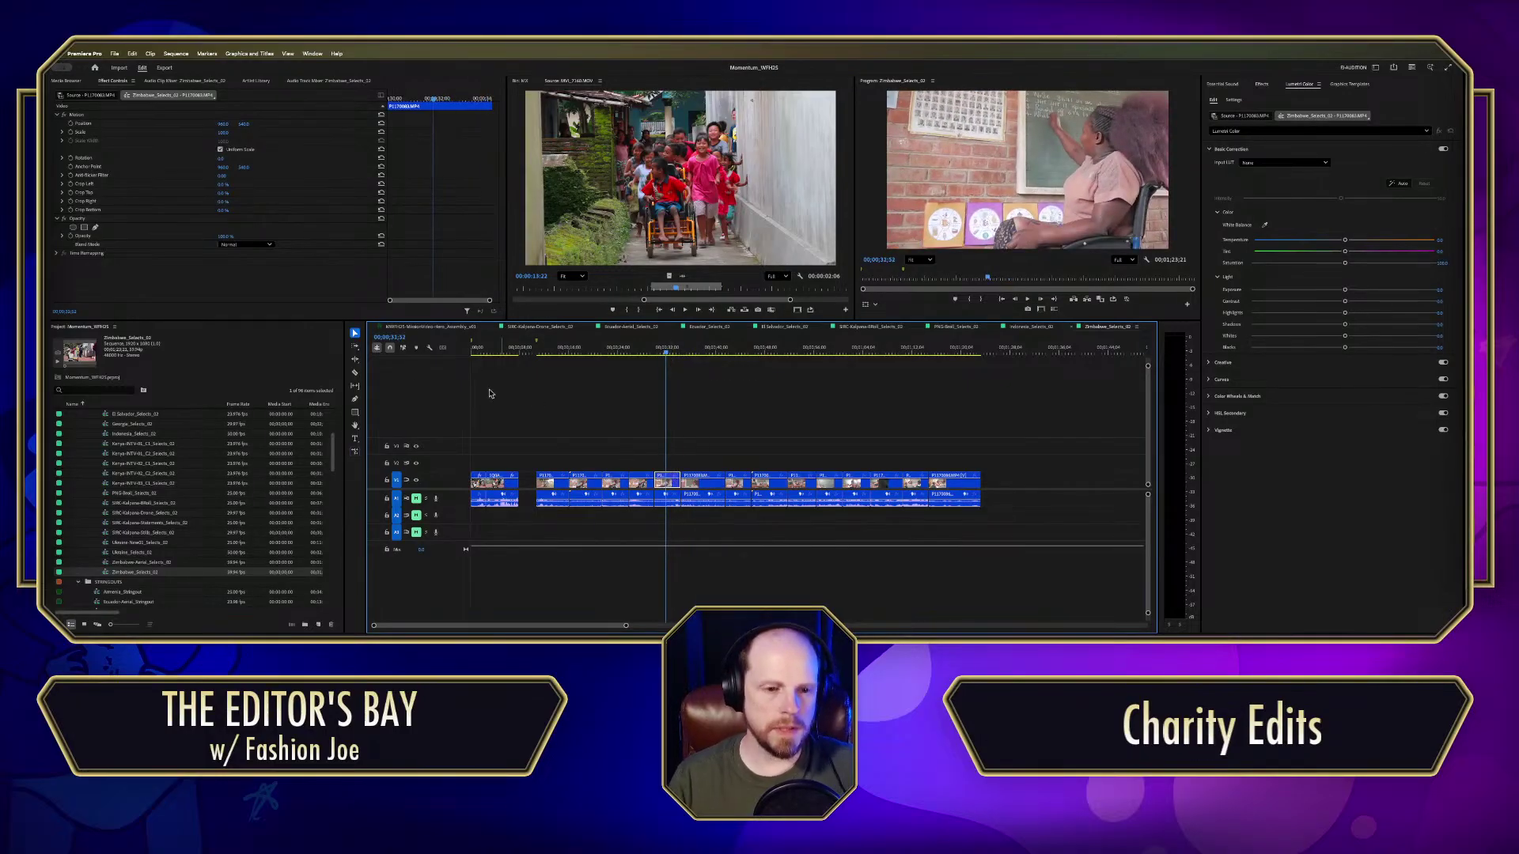
Step: Place the Zimbabwe blackboard-teacher shot on V1 of the assembly directly after the empty-wheelchair clip and play back the join
{"action": "left_click", "coordinate": [437, 328]}
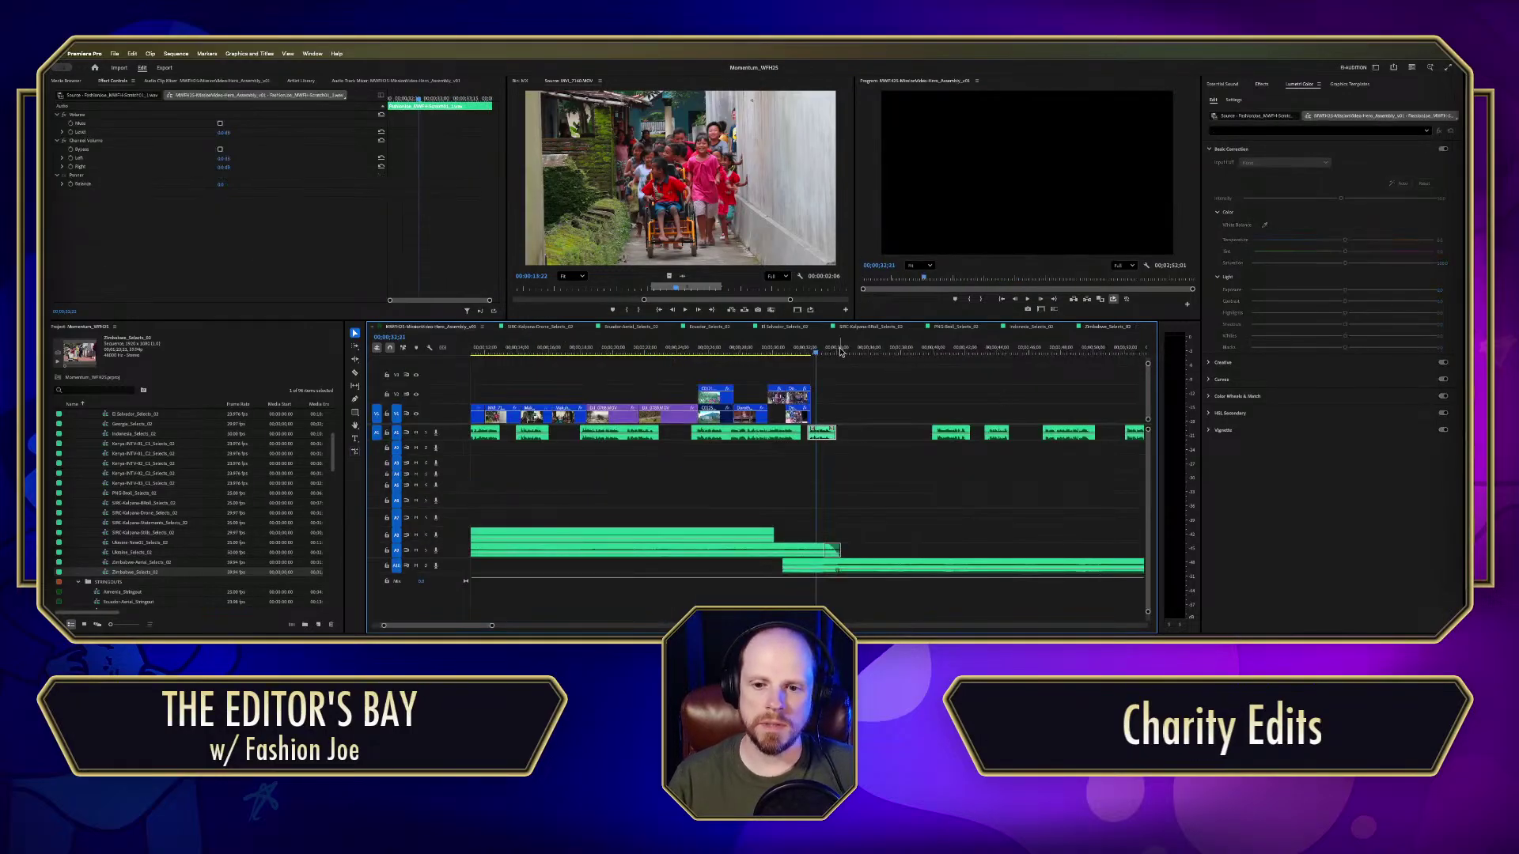
{"action": "left_click_drag", "start_coordinate": [822, 432], "coordinate": [846, 421]}
{"action": "key", "text": "space"}
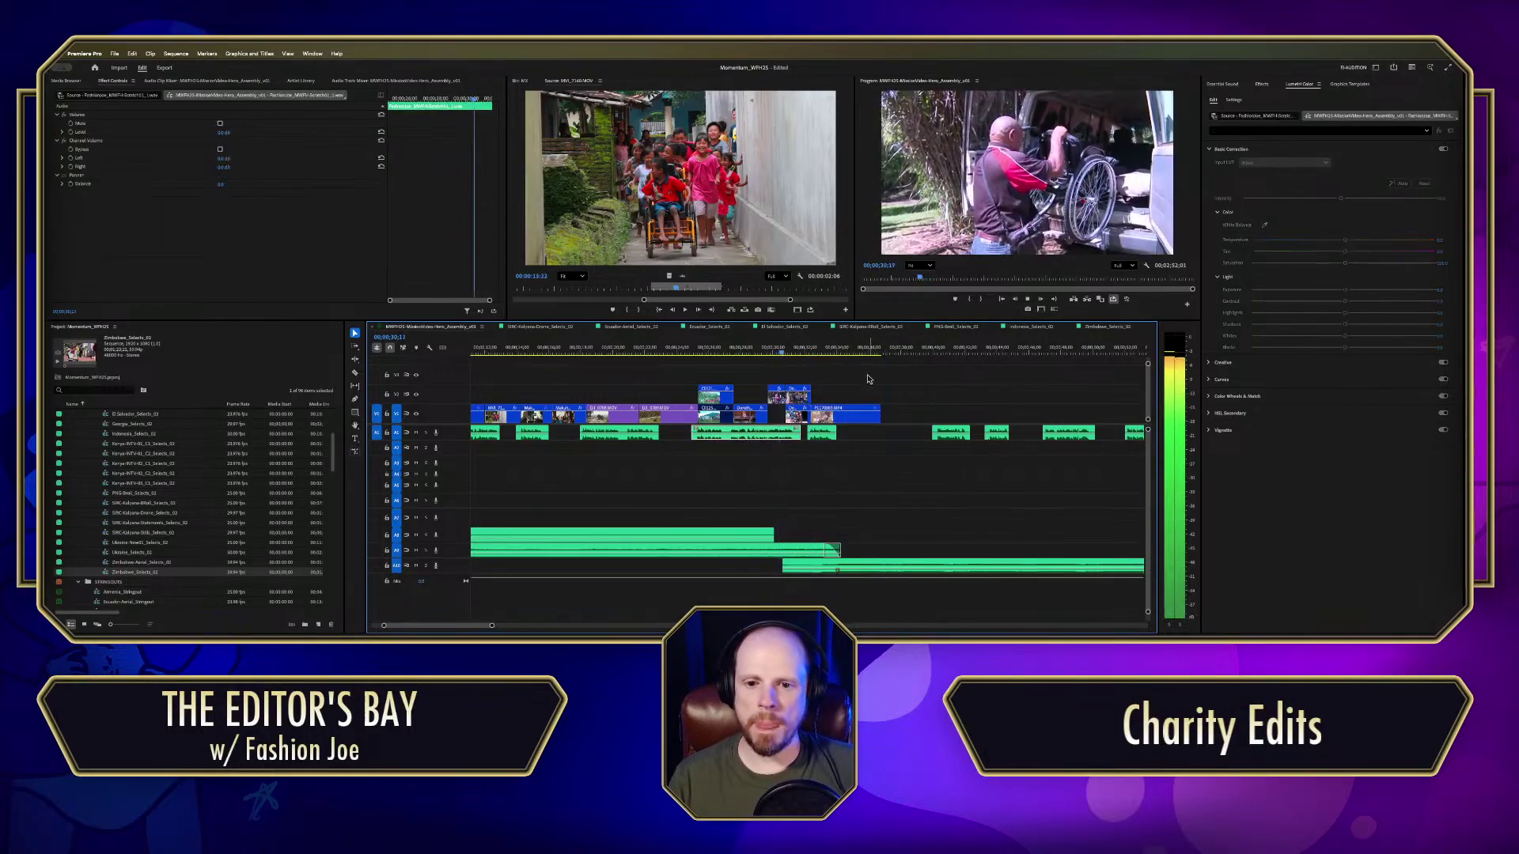
Step: Trim the end of the blackboard-teacher clip on V1 back to where the voiceover line beneath it finishes
{"action": "left_click", "coordinate": [831, 410]}
{"action": "left_click_drag", "start_coordinate": [880, 415], "coordinate": [840, 416]}
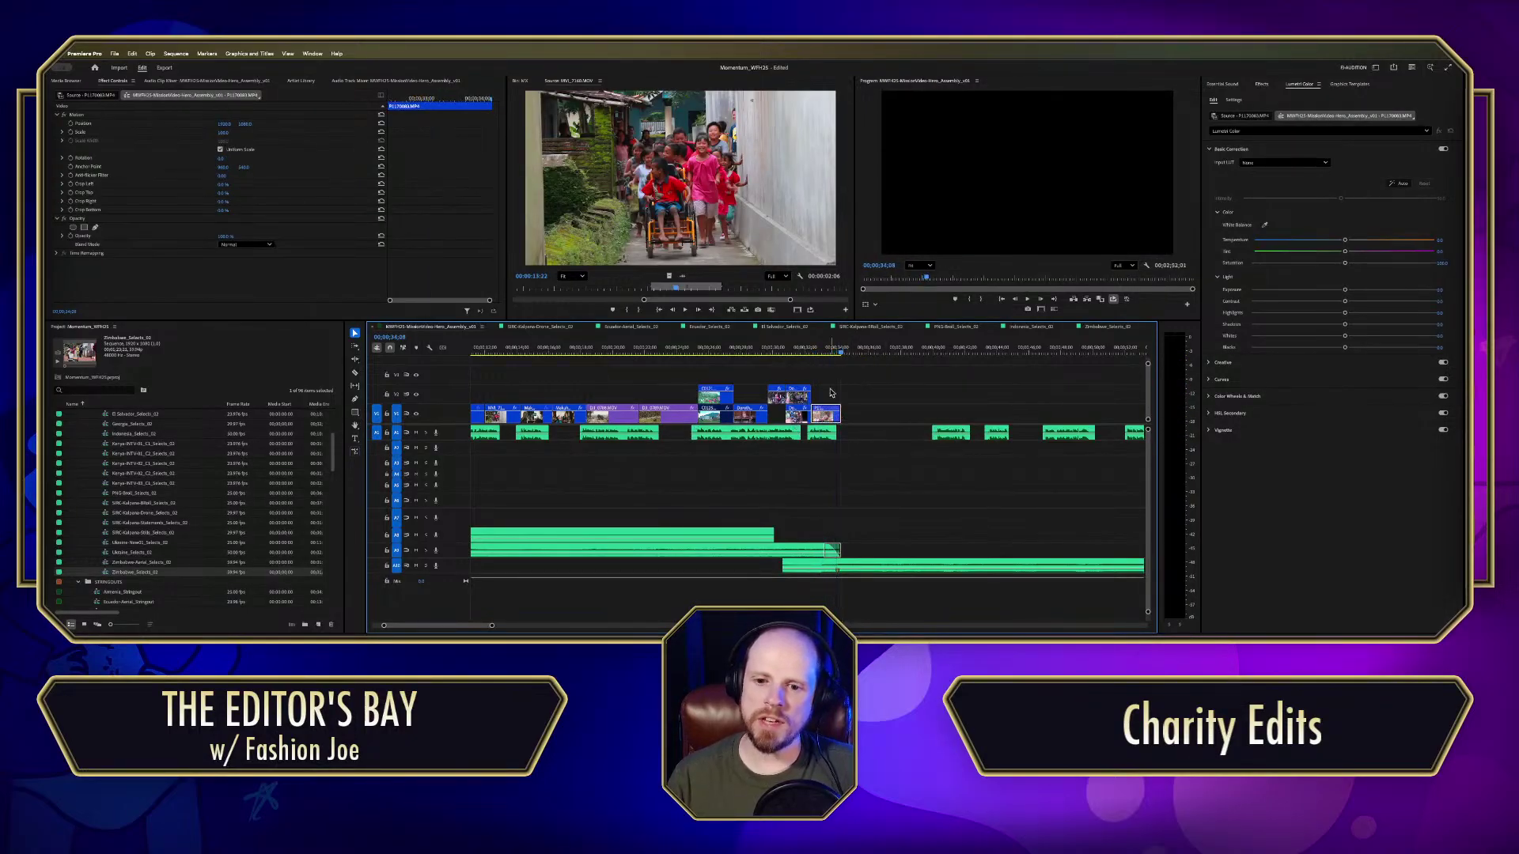
{"action": "right_click", "coordinate": [826, 413]}
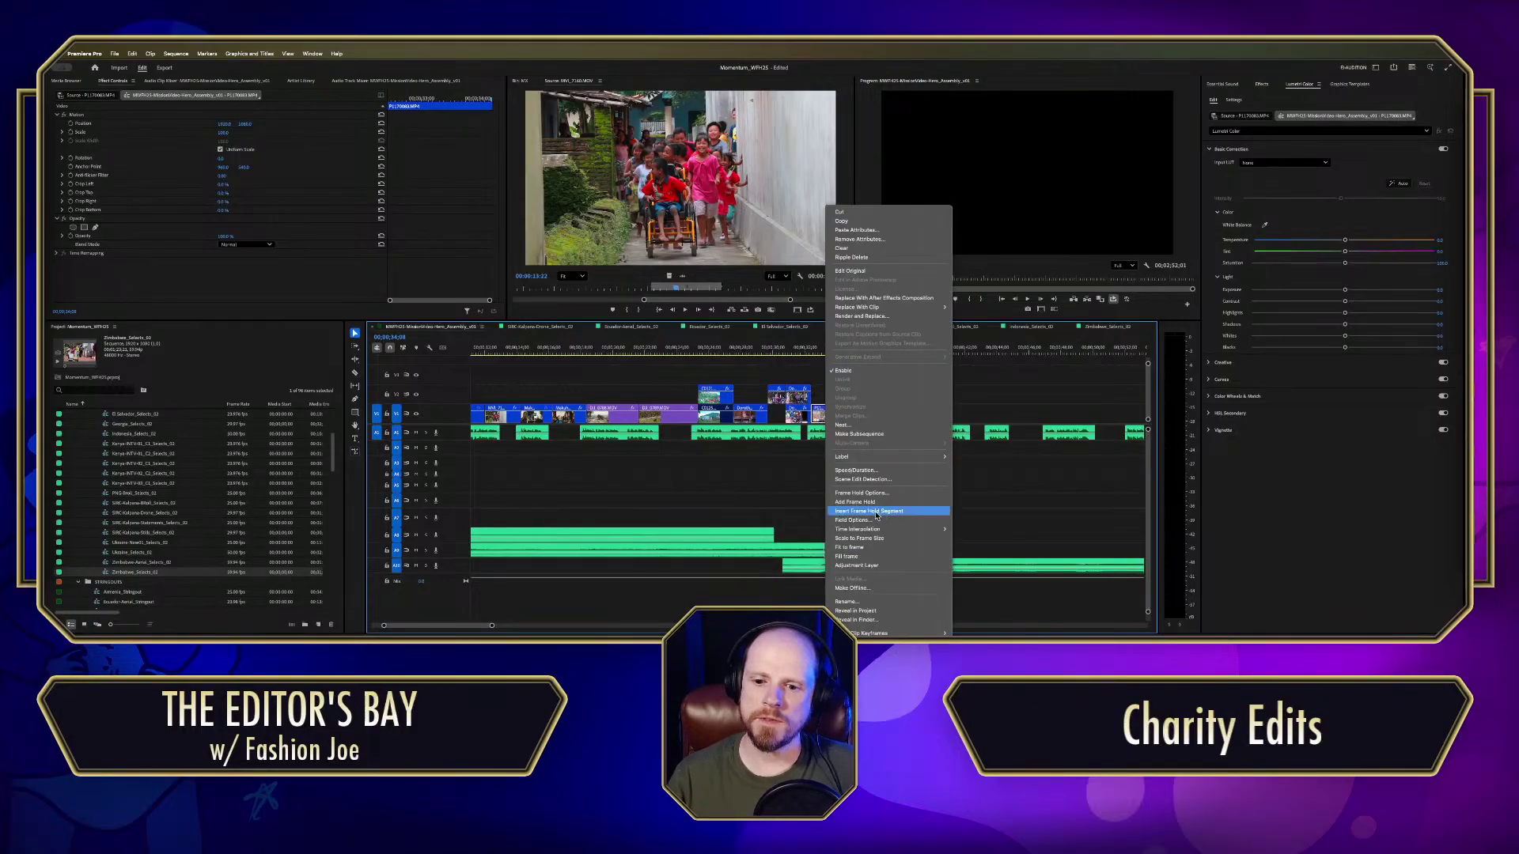
{"action": "left_click", "coordinate": [825, 367]}
Step: Play the assembly from its start with the program monitor maximized up to the blue-wheelchair footrest shot, and save the project
{"action": "key", "text": "Home"}
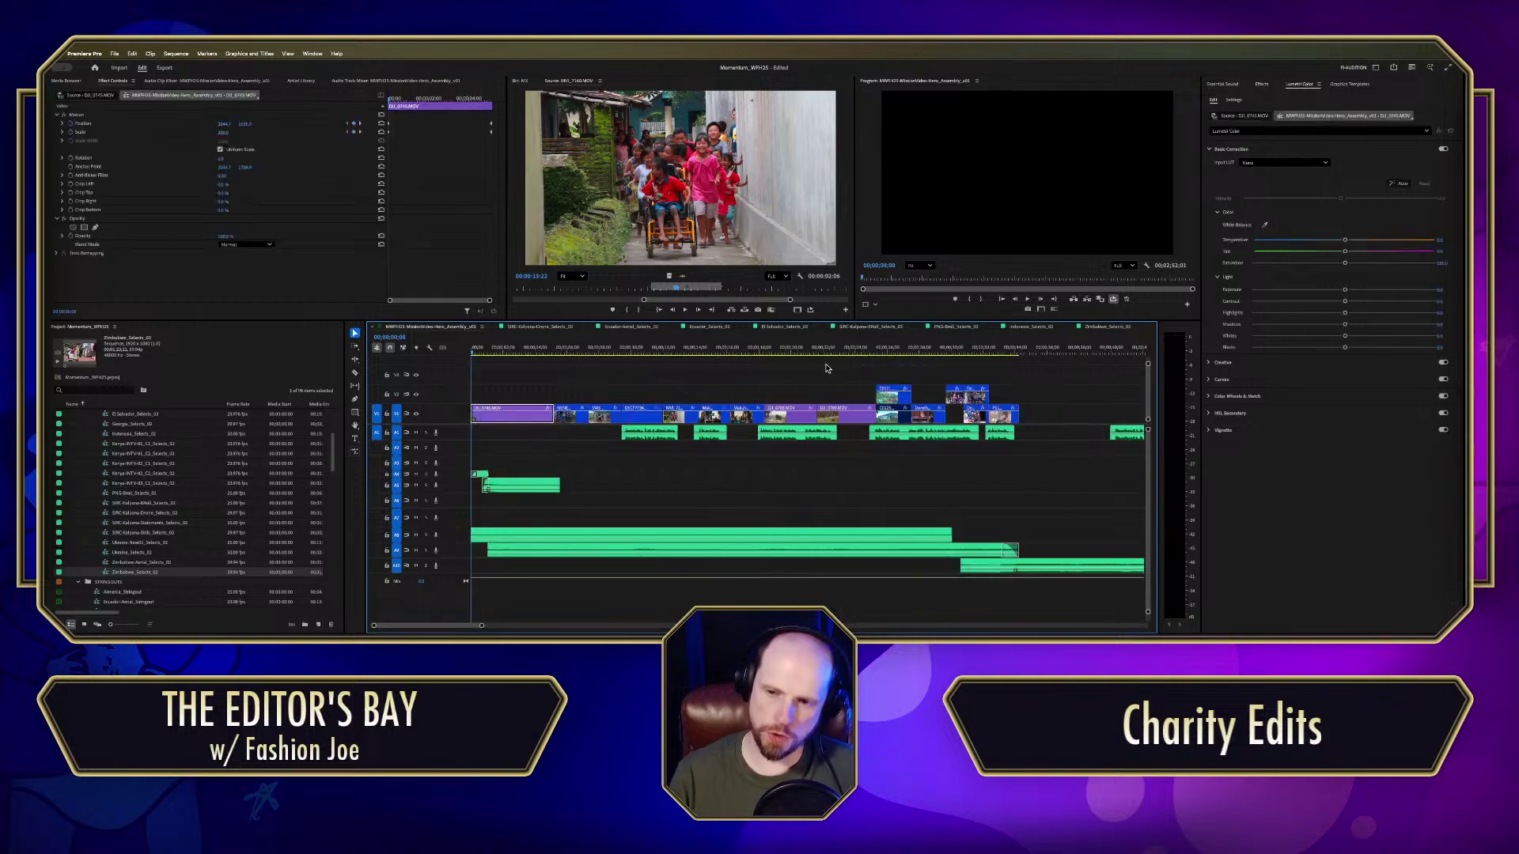
{"action": "key", "text": "grave"}
{"action": "key", "text": "grave"}
{"action": "key", "text": "space"}
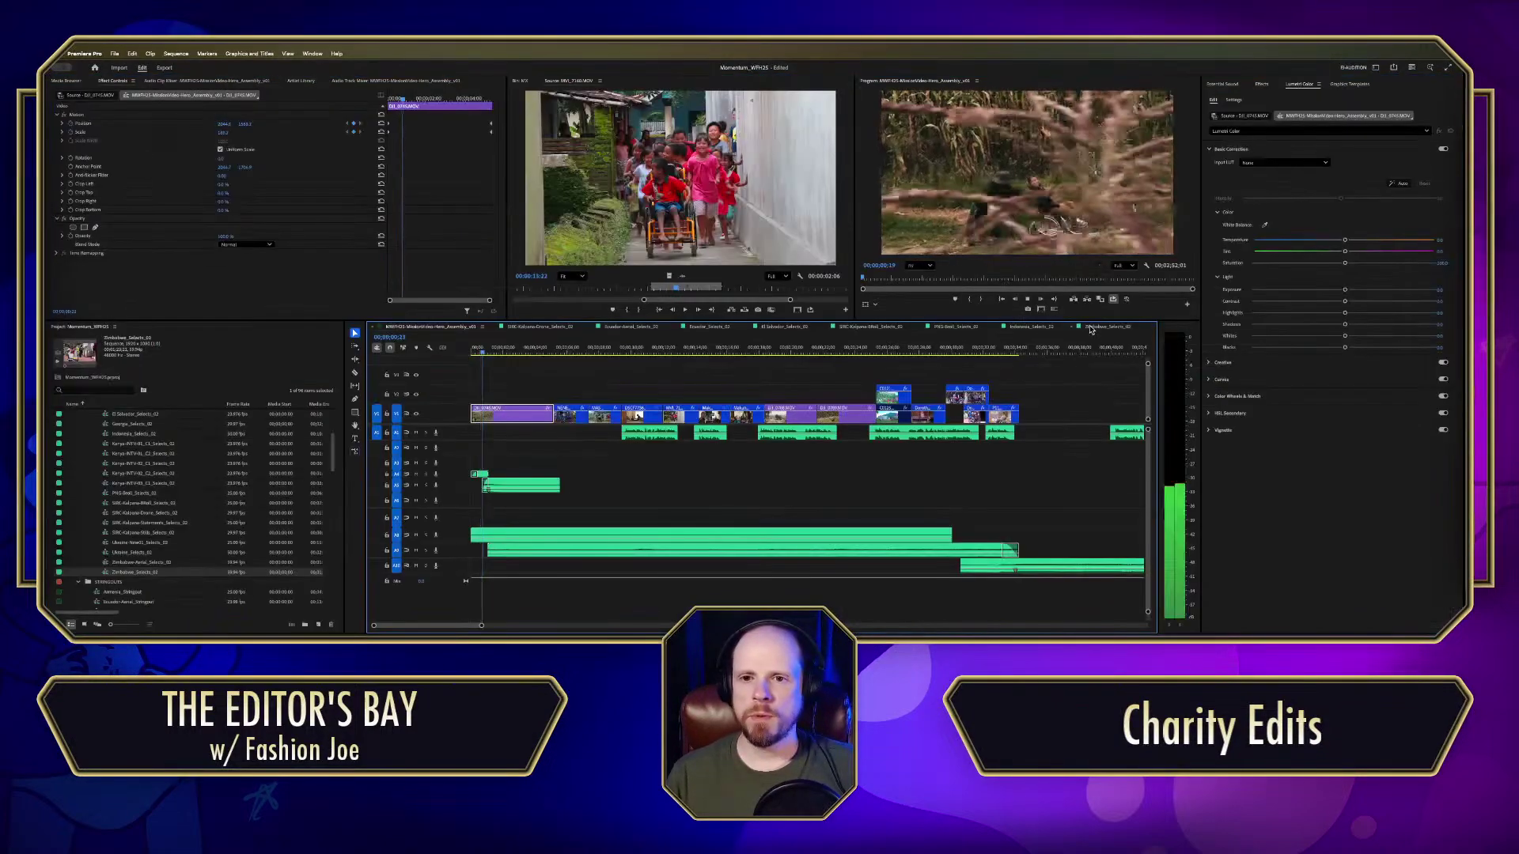
{"action": "key", "text": "grave"}
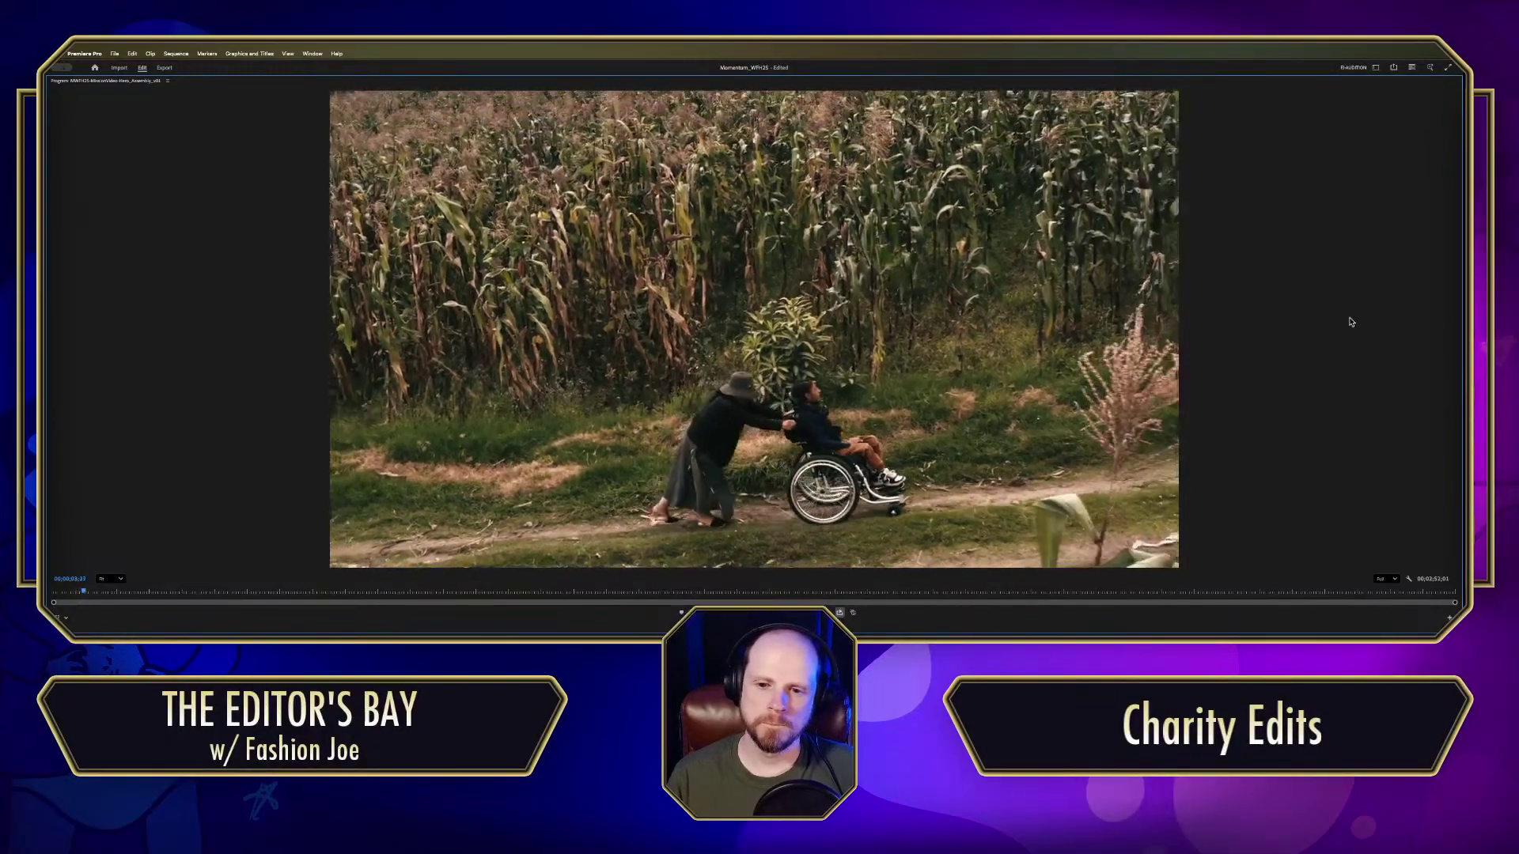
{"action": "key", "text": "space"}
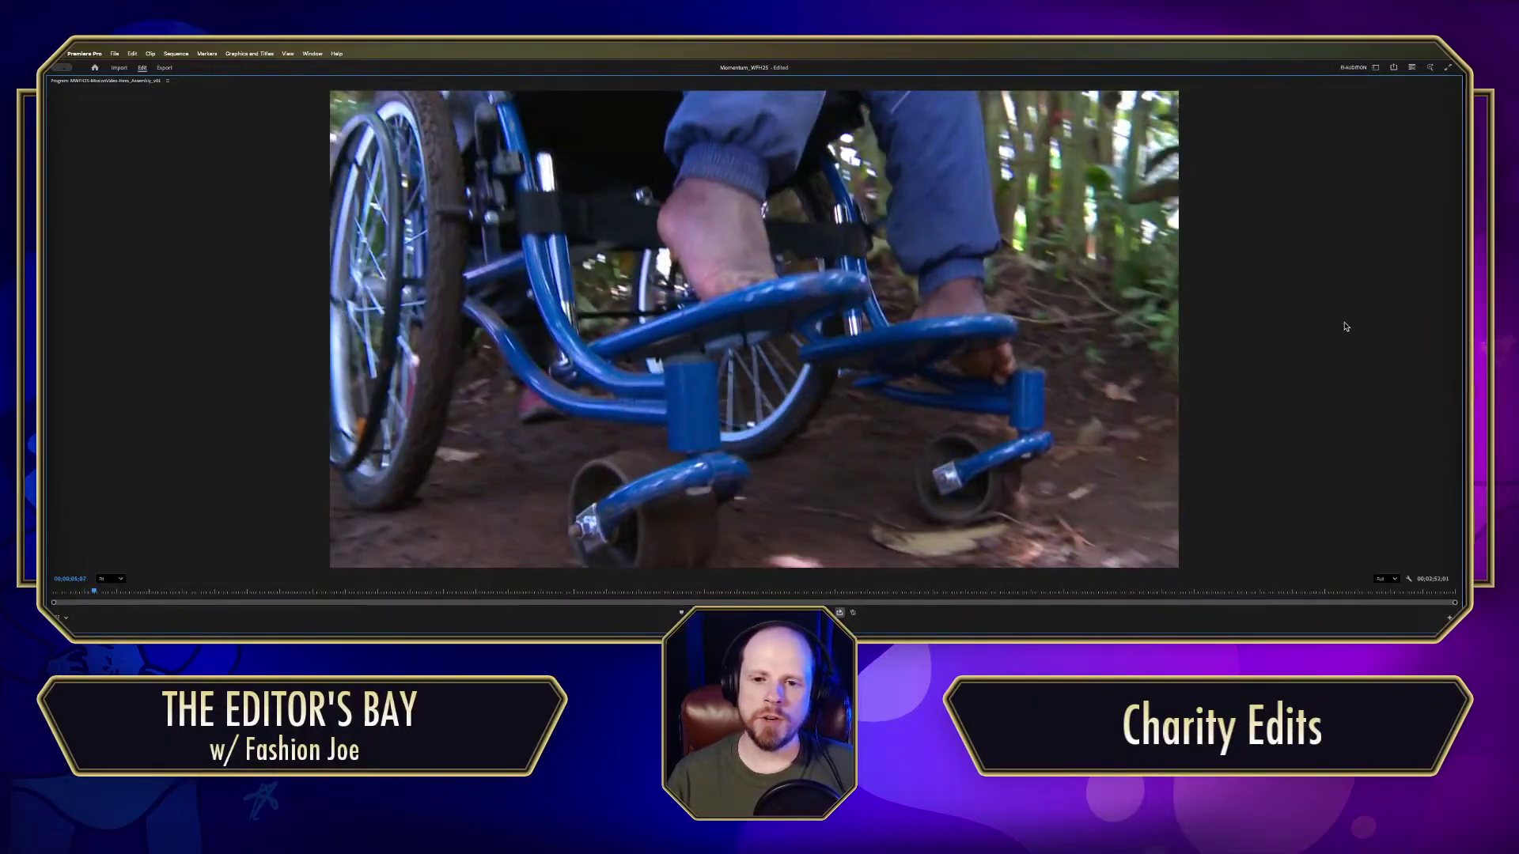
{"action": "key", "text": "grave"}
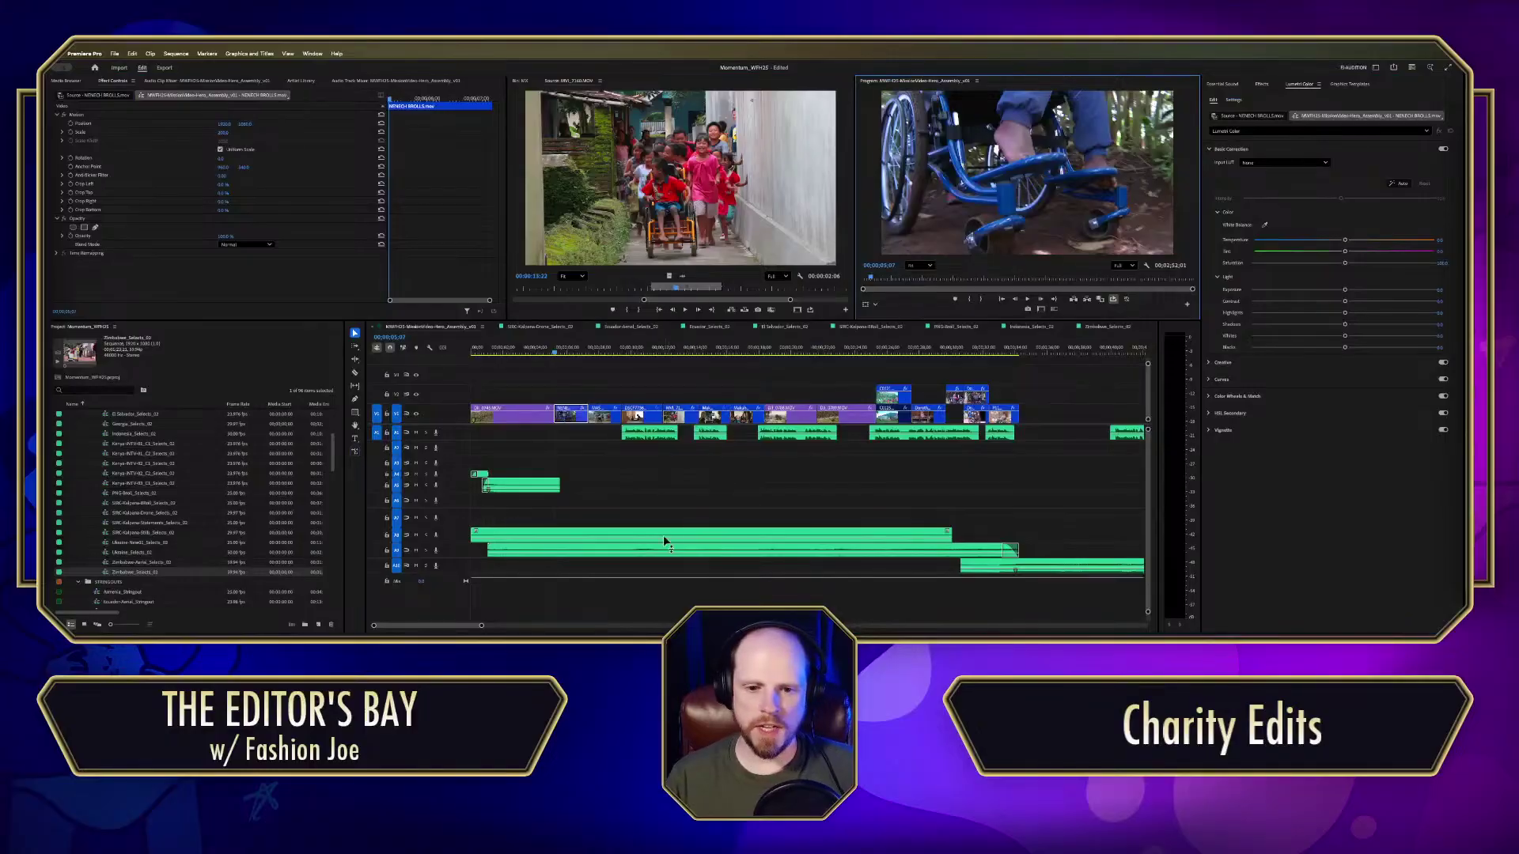
{"action": "key", "text": "ctrl+s"}
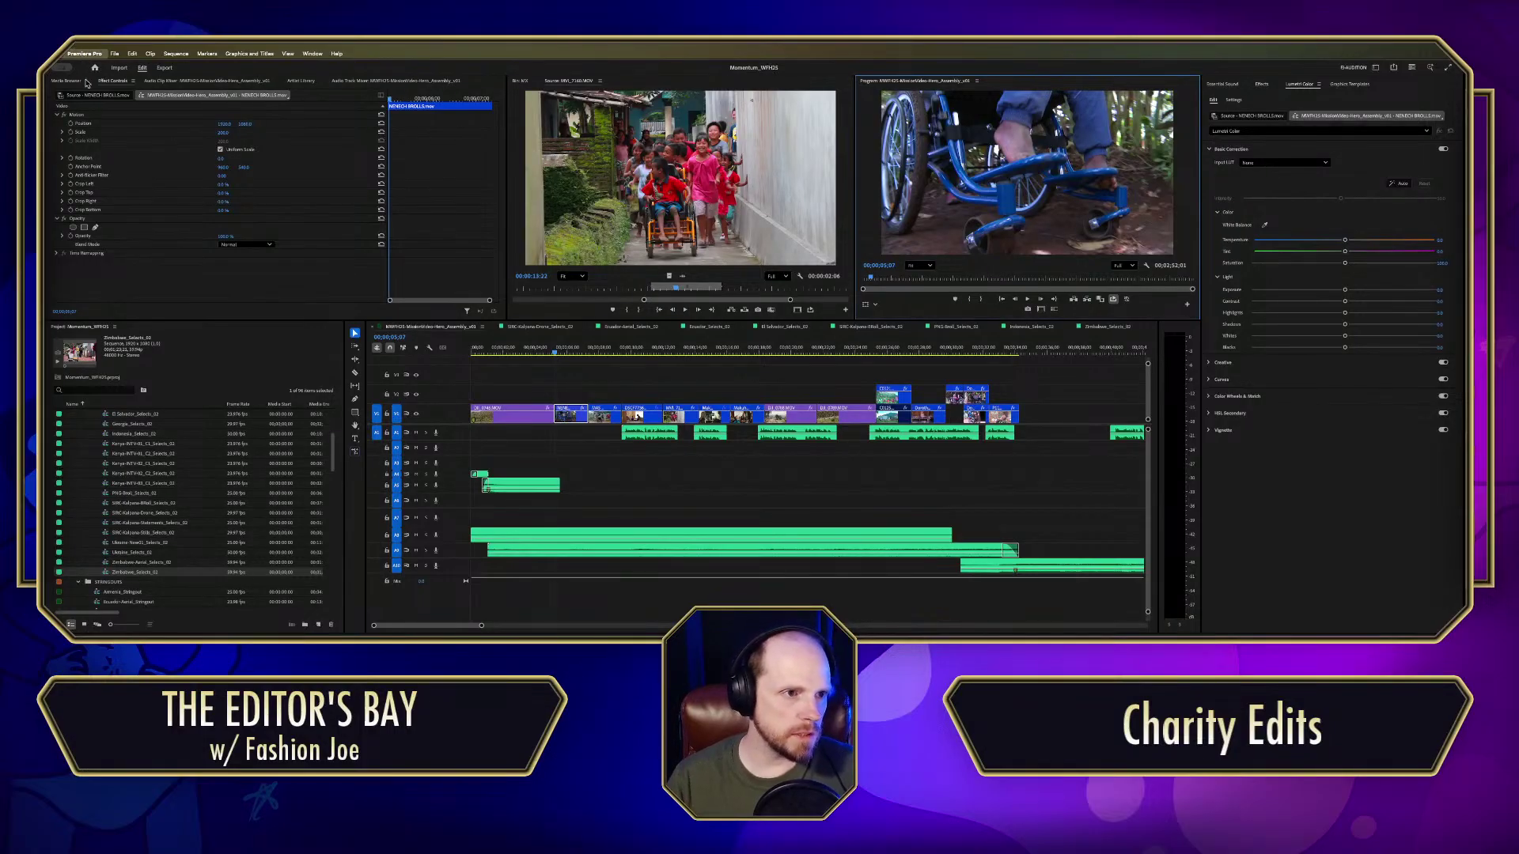
Step: Search the keyboard shortcuts for "full" and open the Toggle Full Screen command's shortcut for editing
{"action": "key", "text": "super+alt+k"}
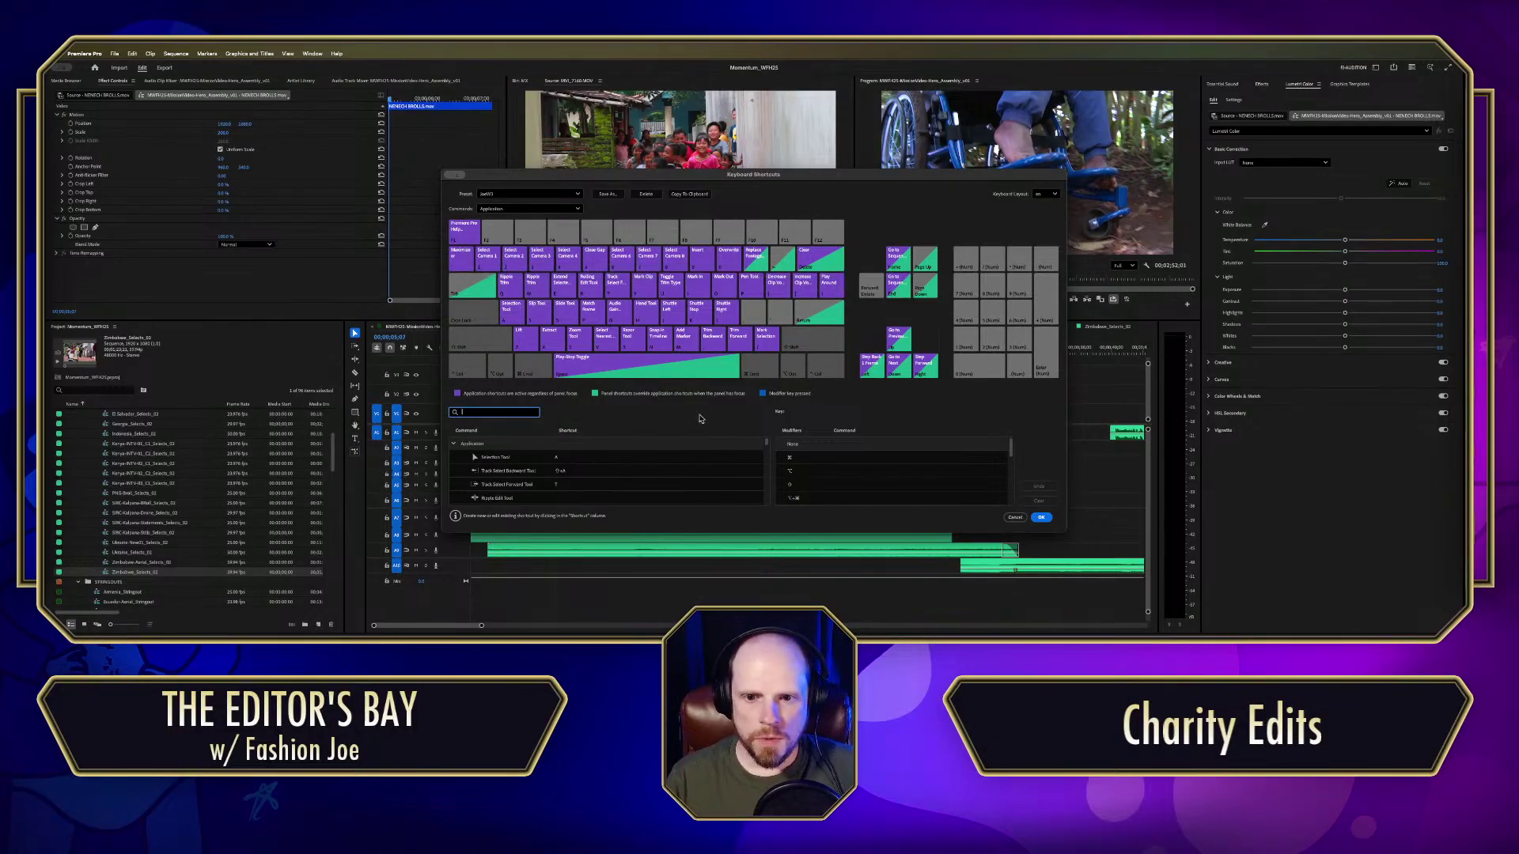
{"action": "type", "text": "full"}
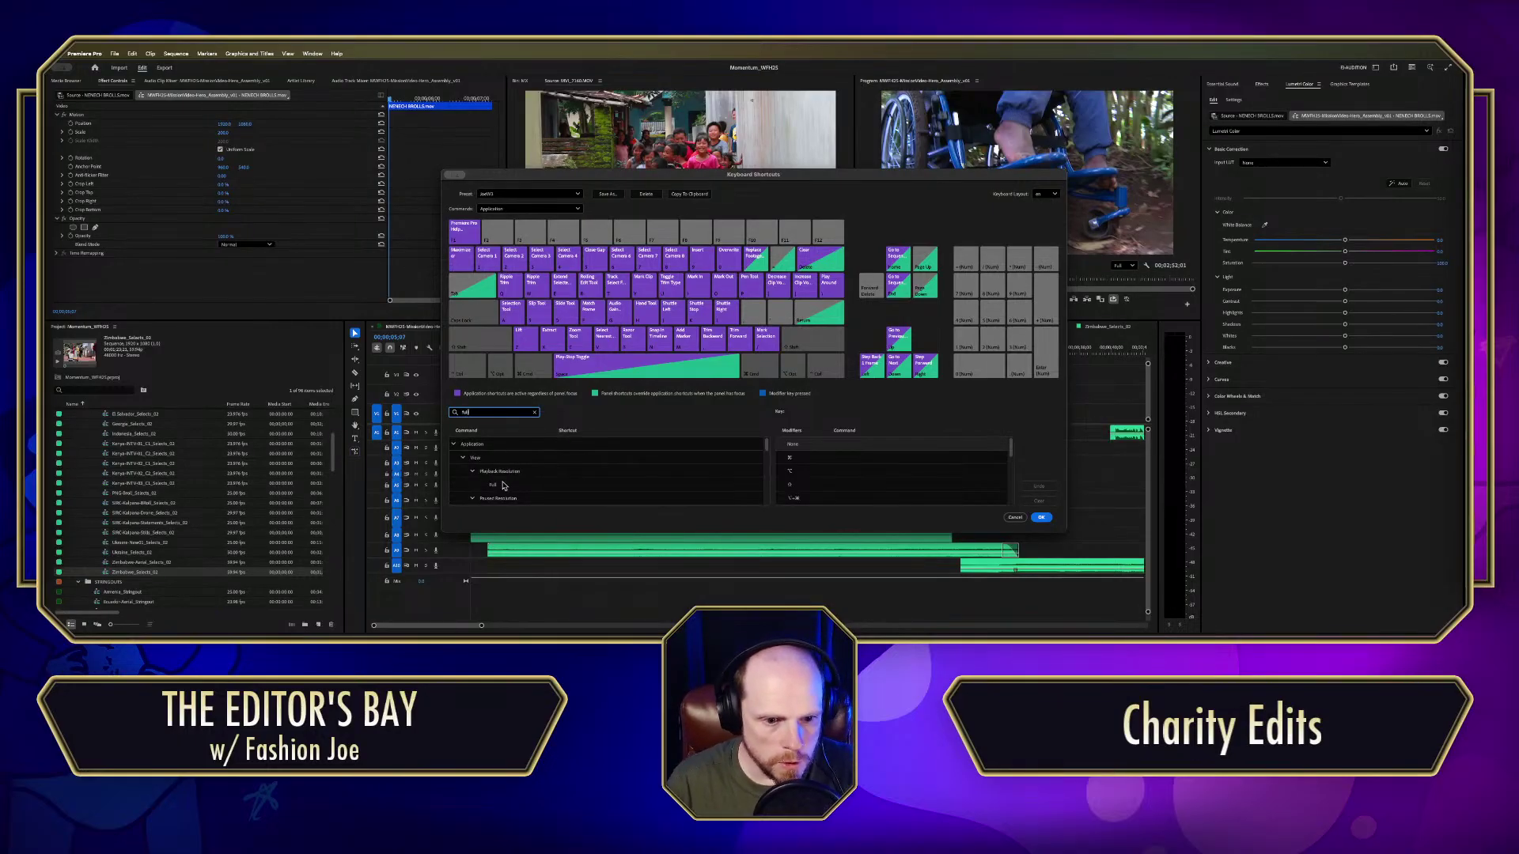
{"action": "scroll", "coordinate": [514, 484], "scroll_direction": "down", "scroll_amount": 2}
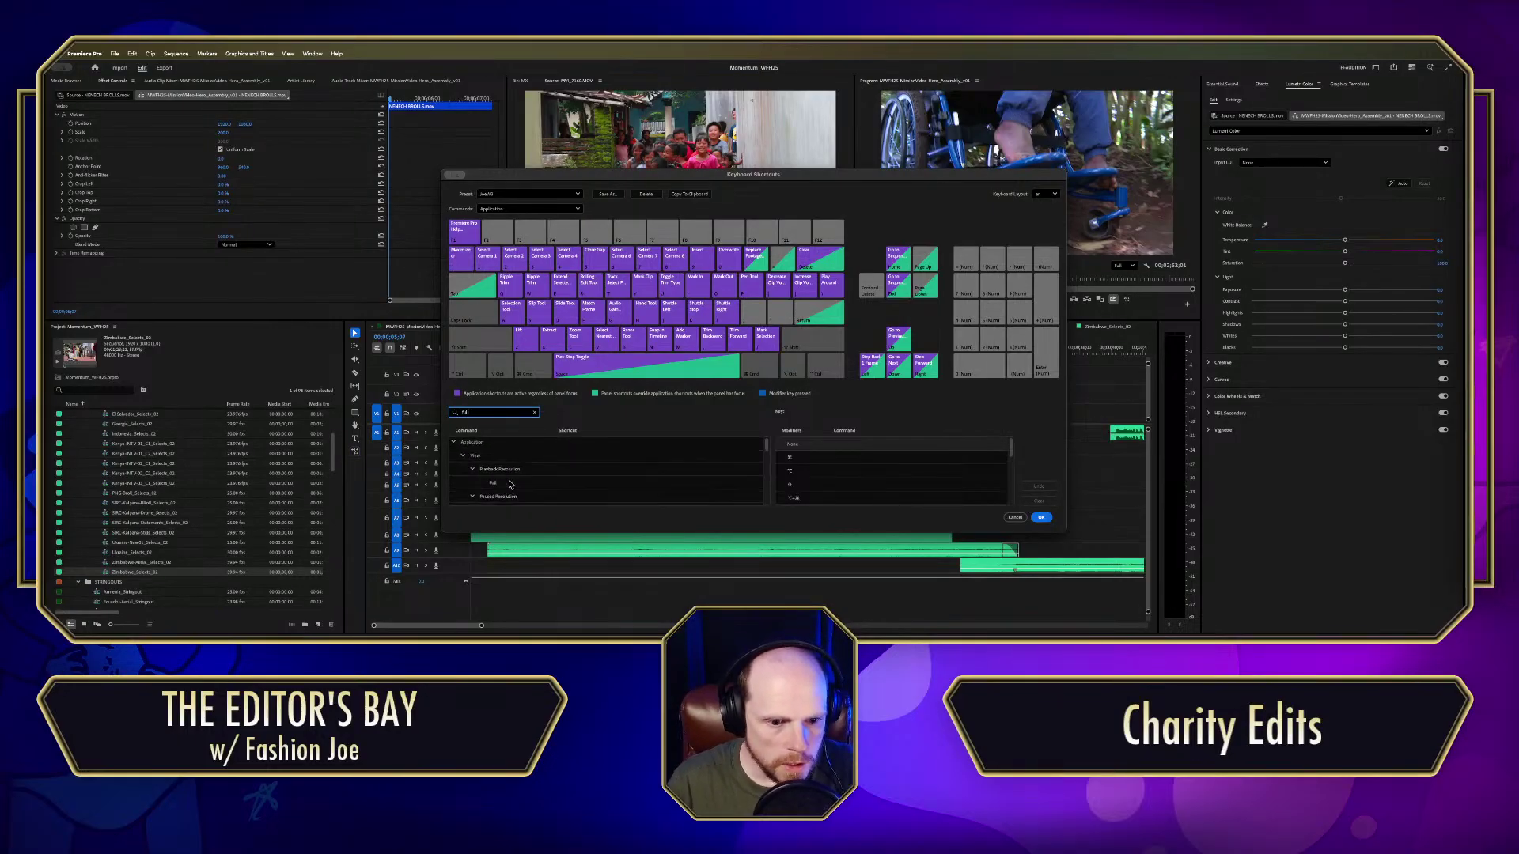
{"action": "scroll", "coordinate": [518, 485], "scroll_direction": "down", "scroll_amount": 3}
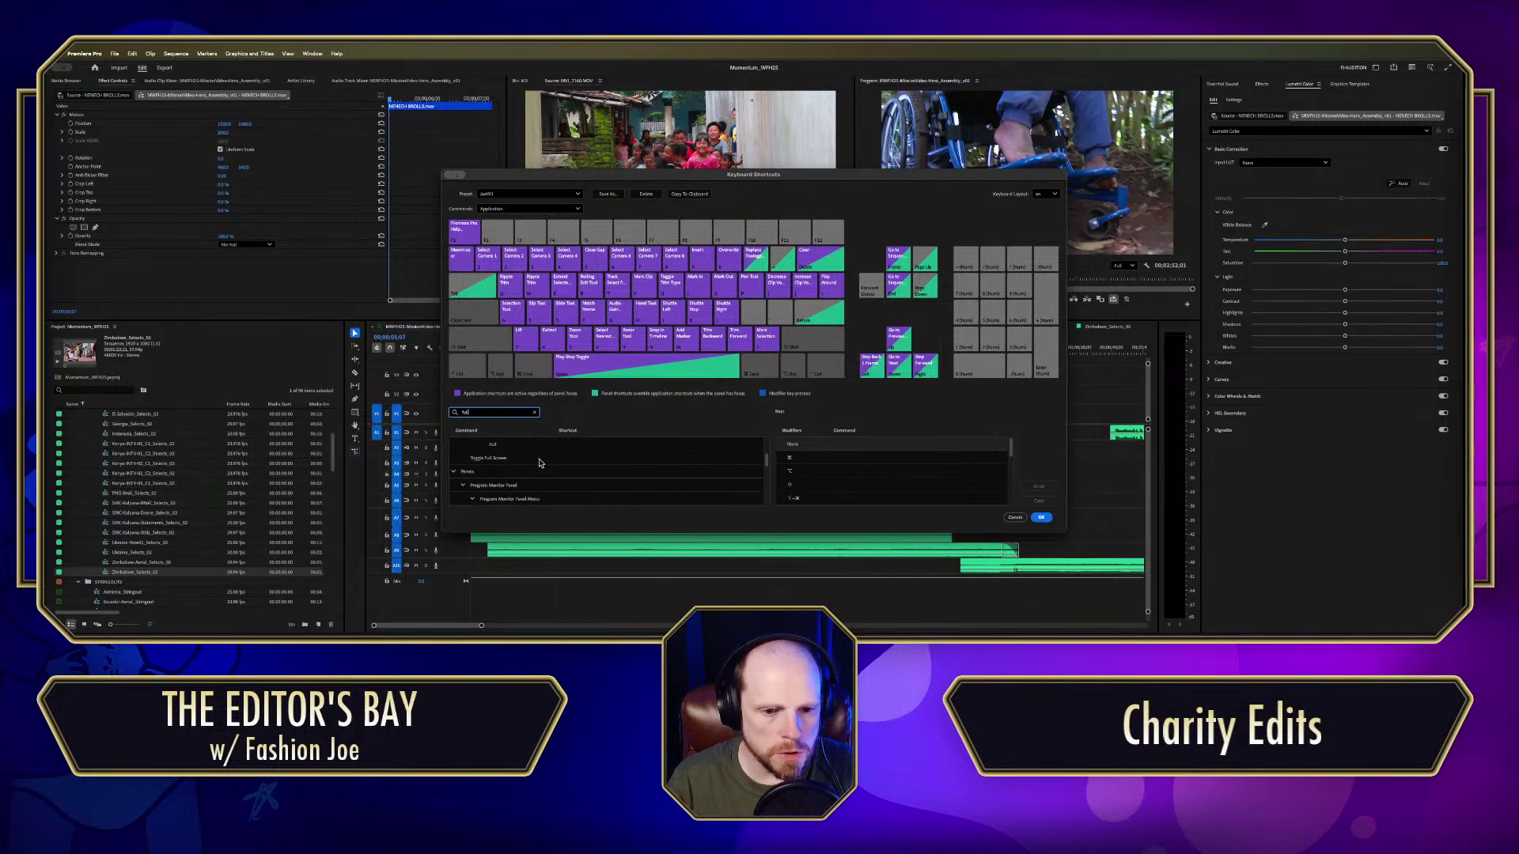
{"action": "left_click", "coordinate": [564, 462]}
{"action": "left_click", "coordinate": [560, 459]}
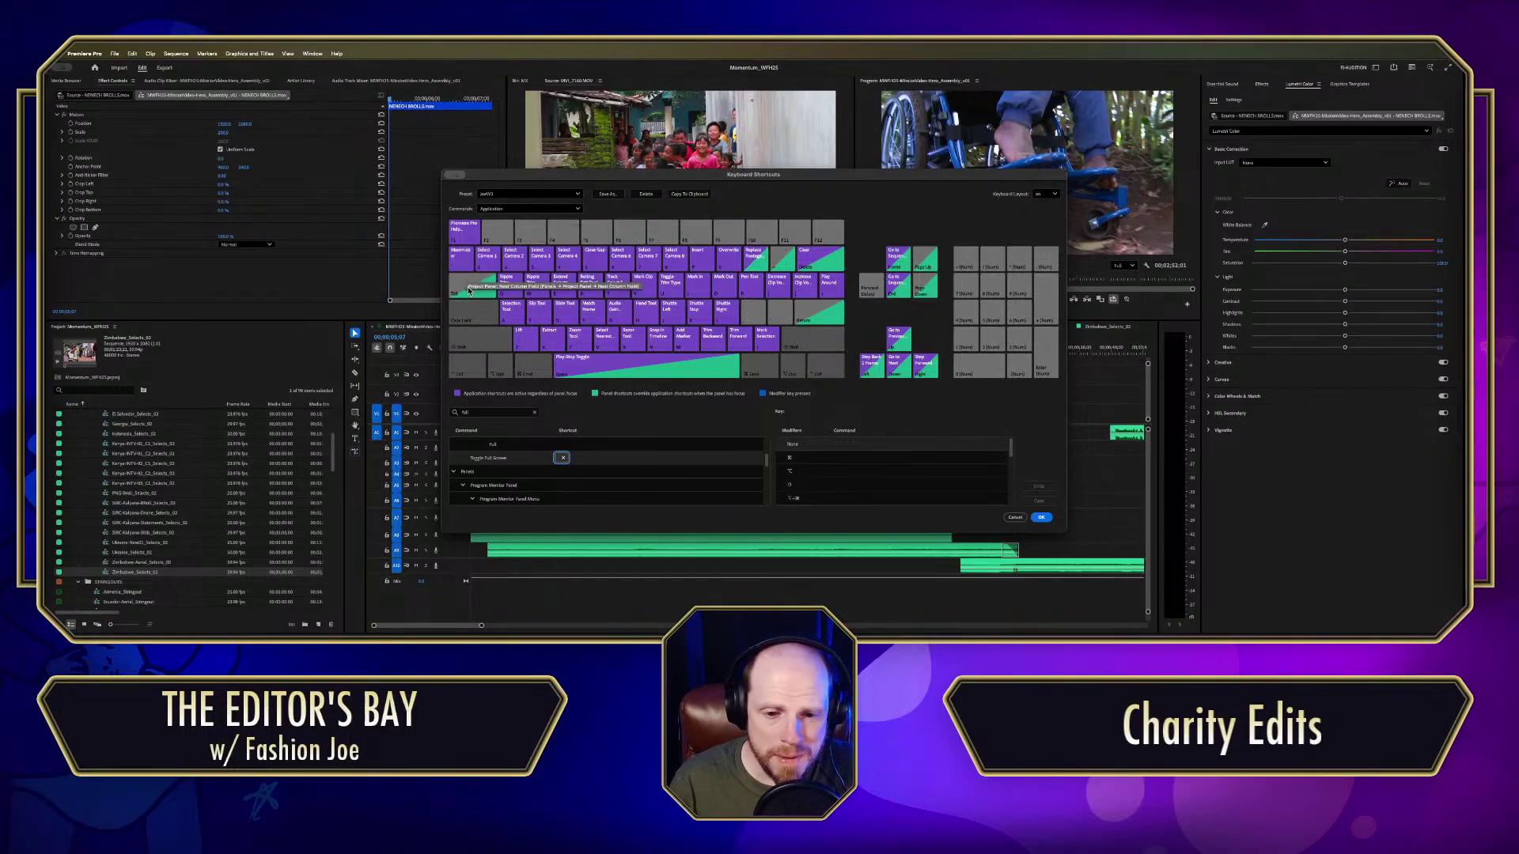
Step: Try to use Tab as the Toggle Full Screen shortcut, and clear the trial key assigned to the command
{"action": "key", "text": "shift"}
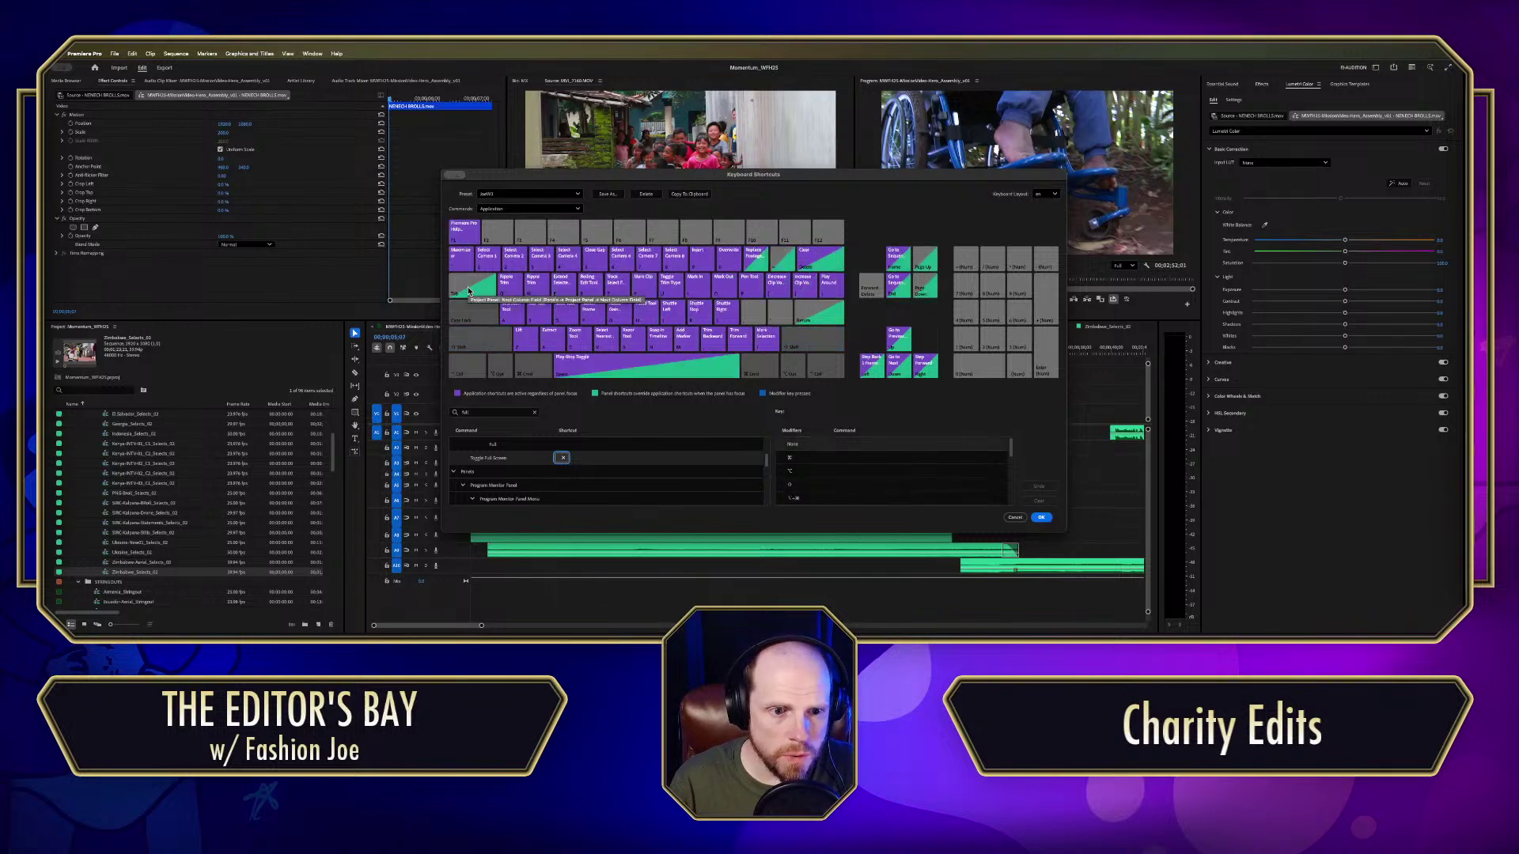
{"action": "key", "text": "Tab"}
{"action": "key", "text": "Tab"}
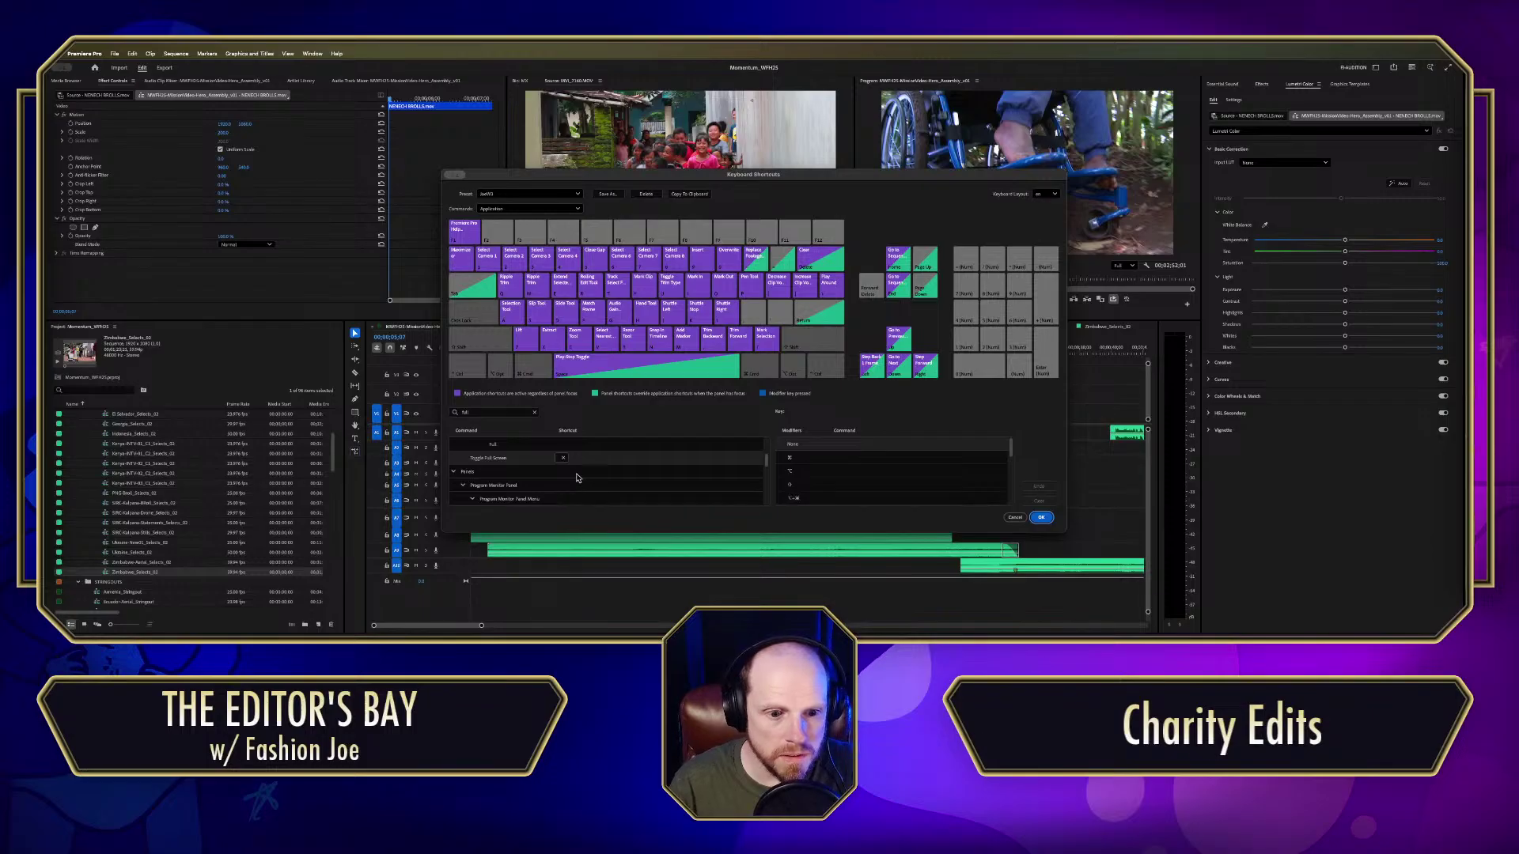
{"action": "scroll", "coordinate": [565, 497], "scroll_direction": "up", "scroll_amount": 2}
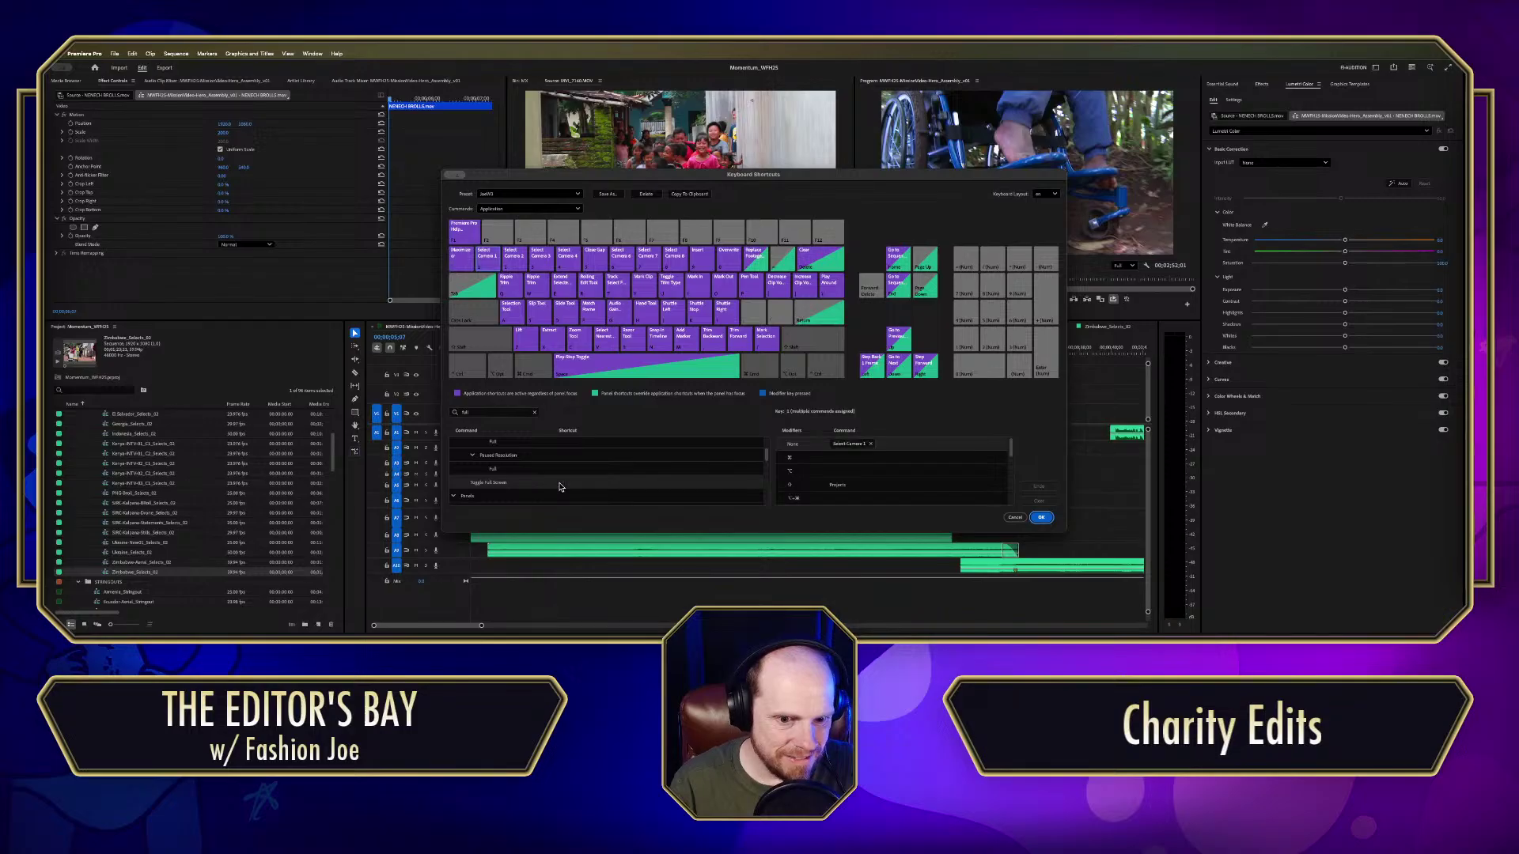
{"action": "left_click", "coordinate": [561, 482]}
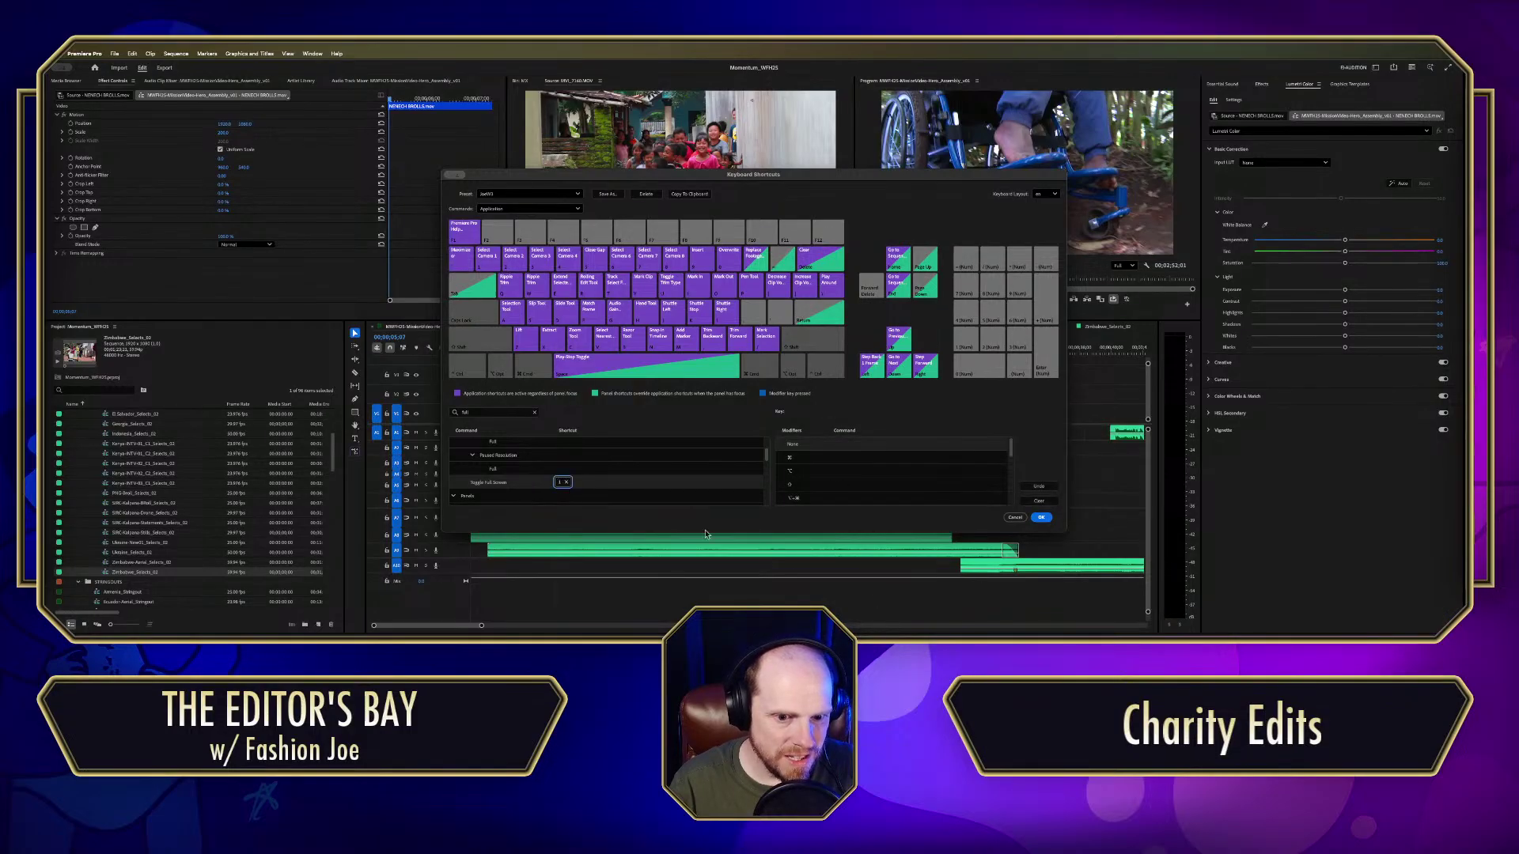
{"action": "key", "text": "BackSpace"}
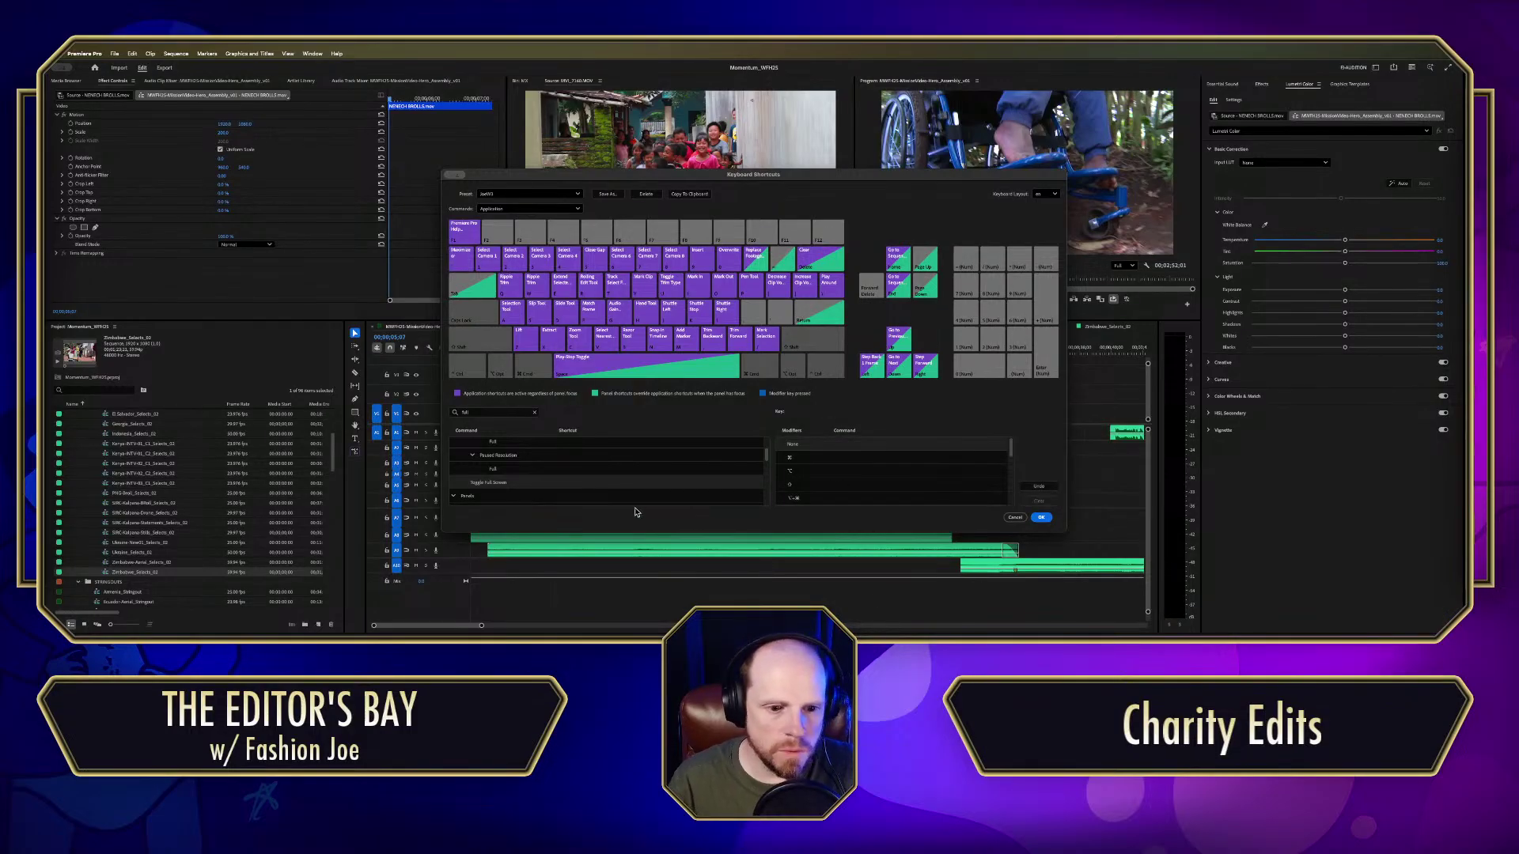
Step: Assign the minus key to Toggle Full Screen, accept the shortcut changes and return focus to the assembly timeline
{"action": "scroll", "coordinate": [576, 466], "scroll_direction": "down", "scroll_amount": 3}
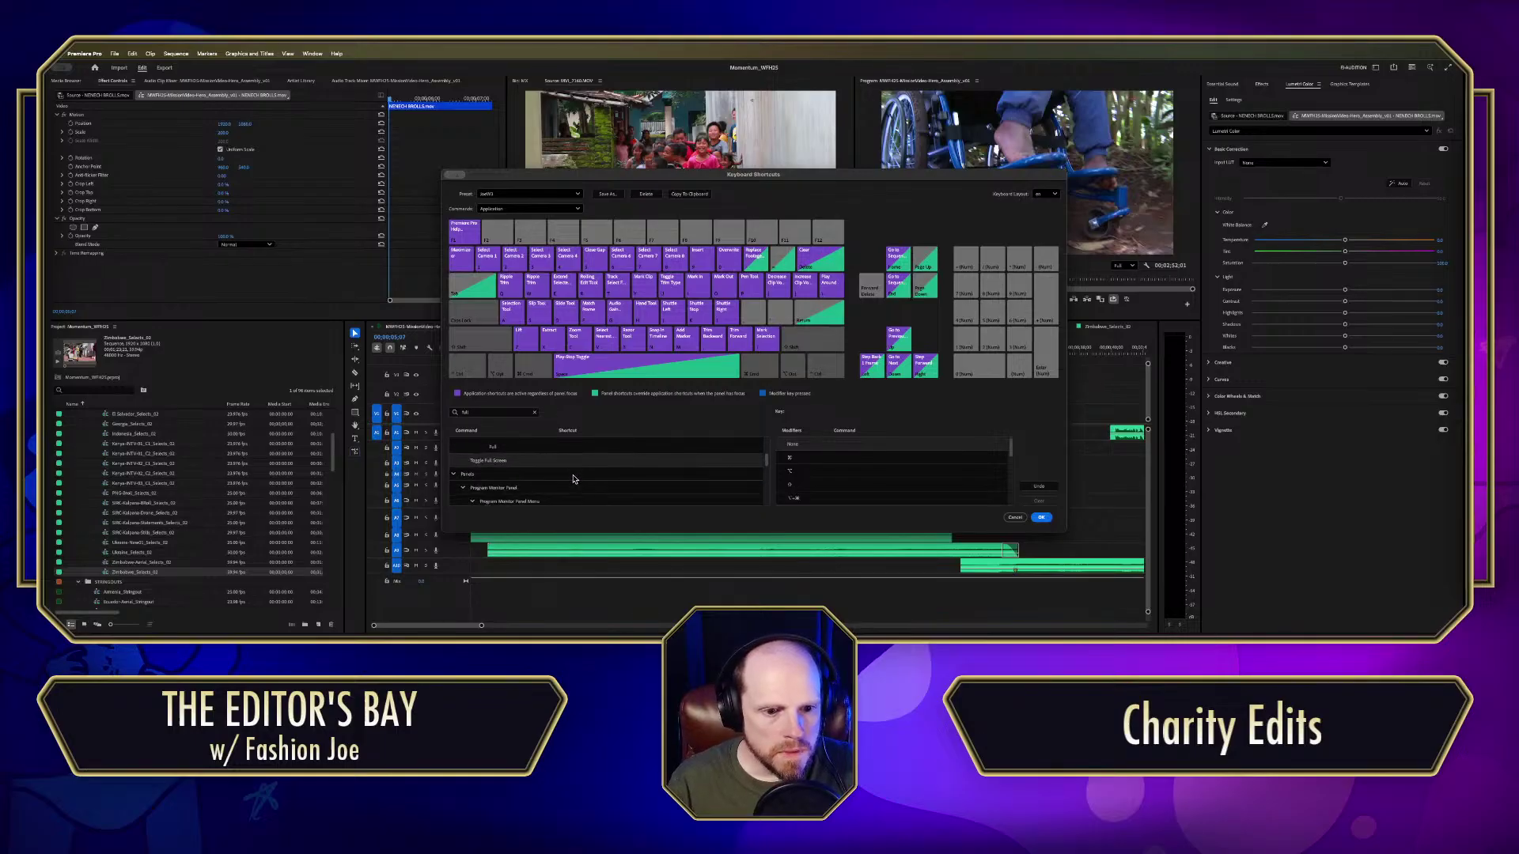
{"action": "scroll", "coordinate": [574, 482], "scroll_direction": "up", "scroll_amount": 1}
{"action": "left_click", "coordinate": [584, 470]}
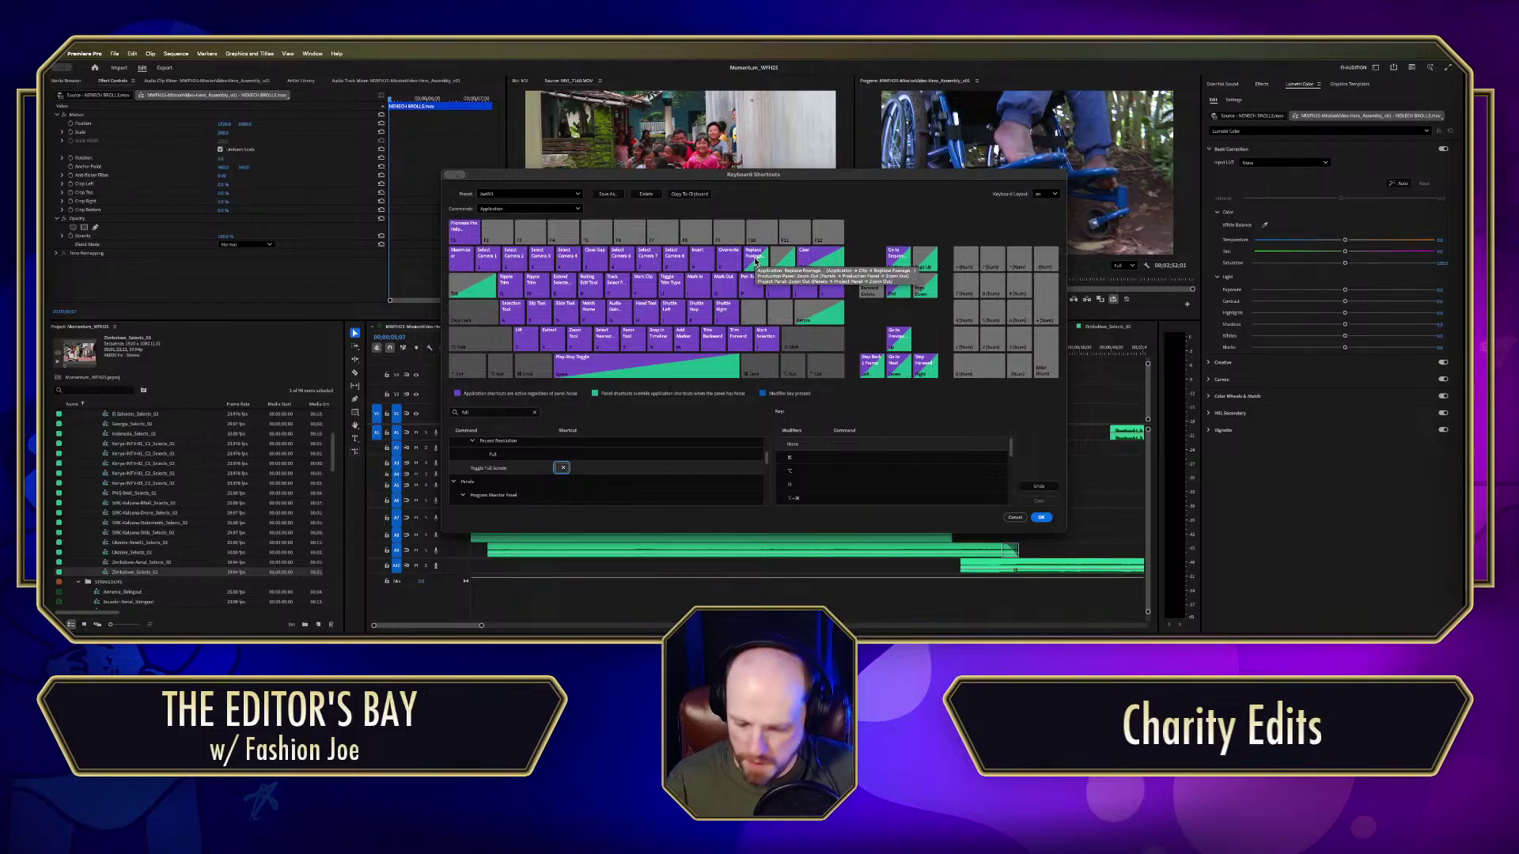
{"action": "key", "text": "minus"}
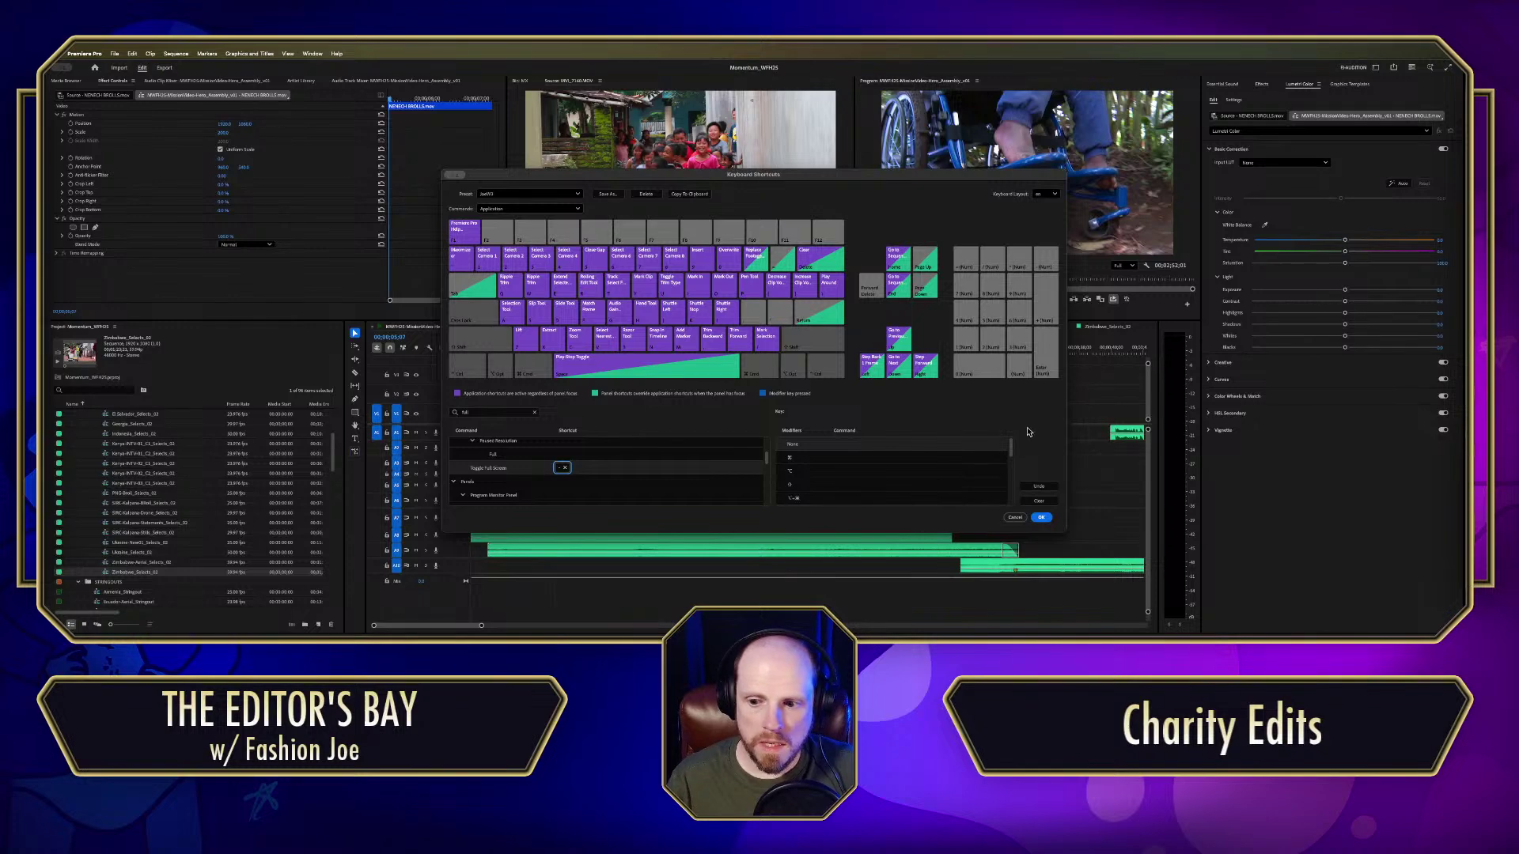
{"action": "left_click", "coordinate": [1041, 517]}
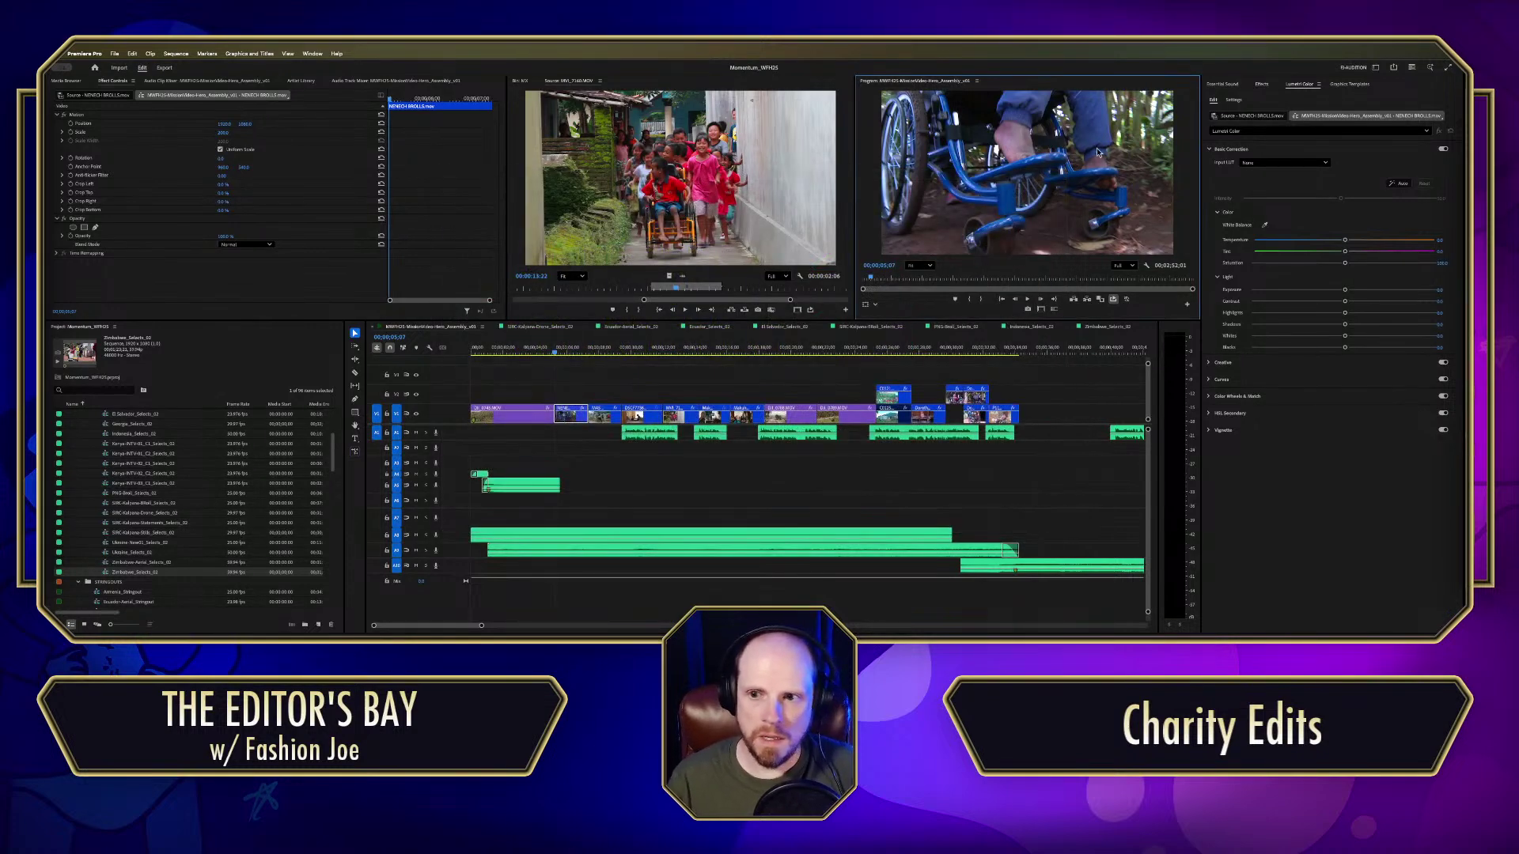
{"action": "left_click", "coordinate": [554, 378]}
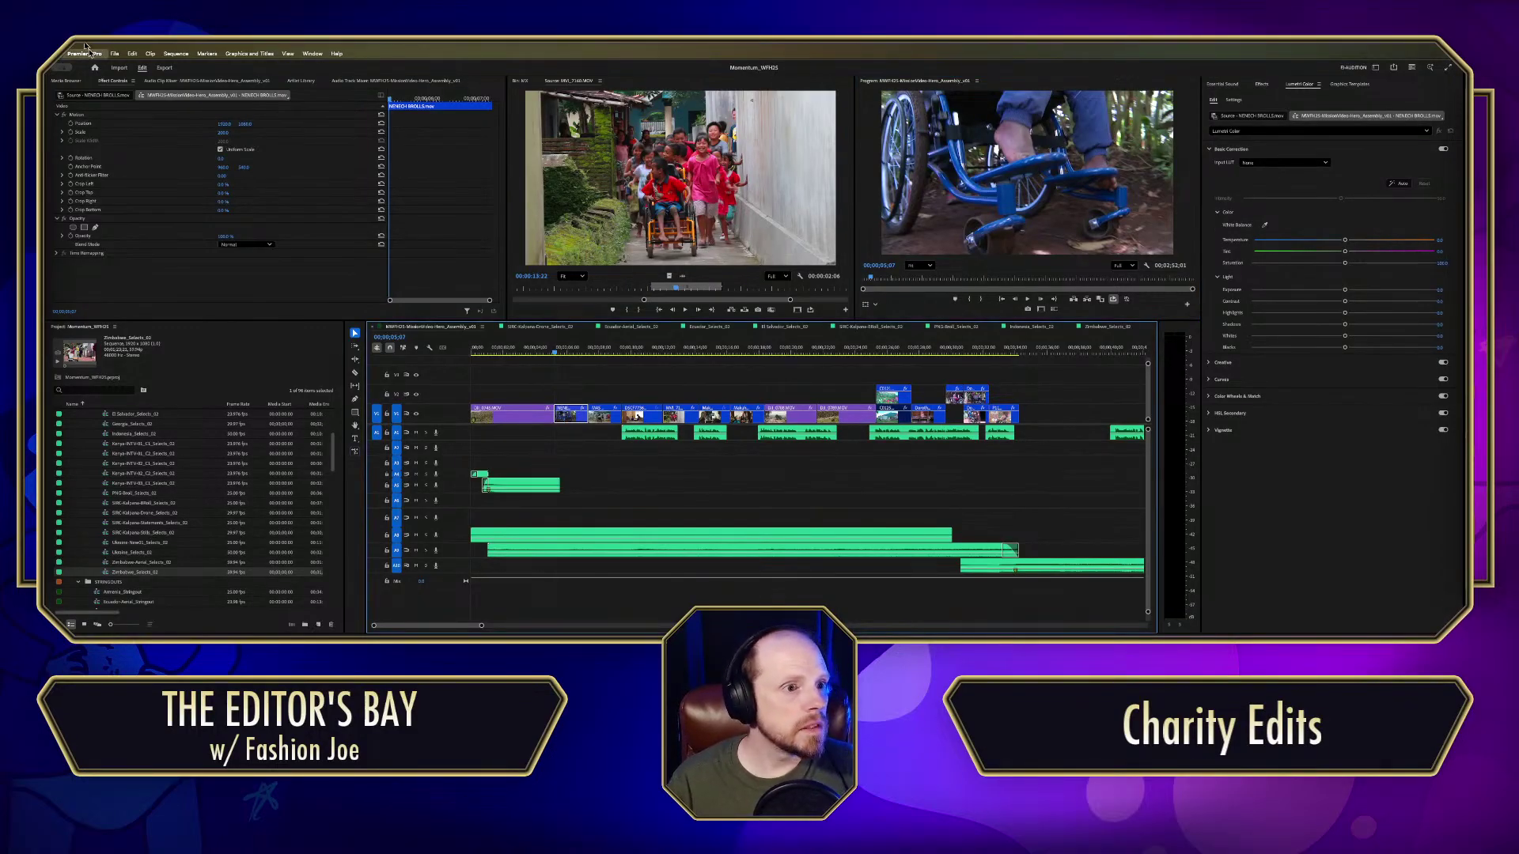
Step: Reopen the keyboard shortcuts and examine which commands are assigned to the minus key with each modifier combination
{"action": "key", "text": "super+alt+k"}
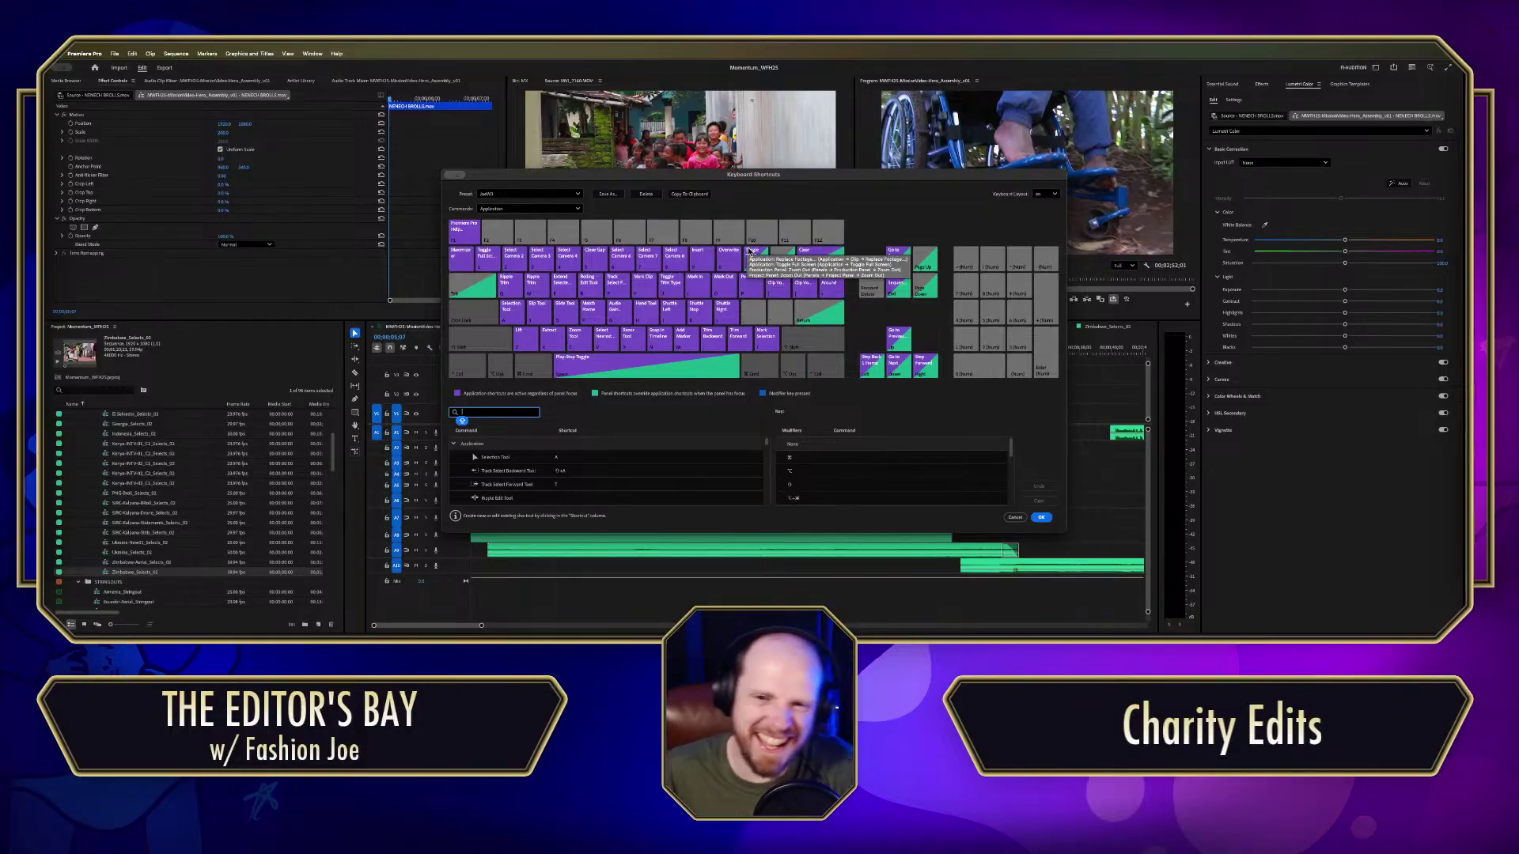
{"action": "left_click", "coordinate": [751, 257]}
{"action": "scroll", "coordinate": [853, 476], "scroll_direction": "down", "scroll_amount": 4}
{"action": "scroll", "coordinate": [834, 488], "scroll_direction": "down", "scroll_amount": 4}
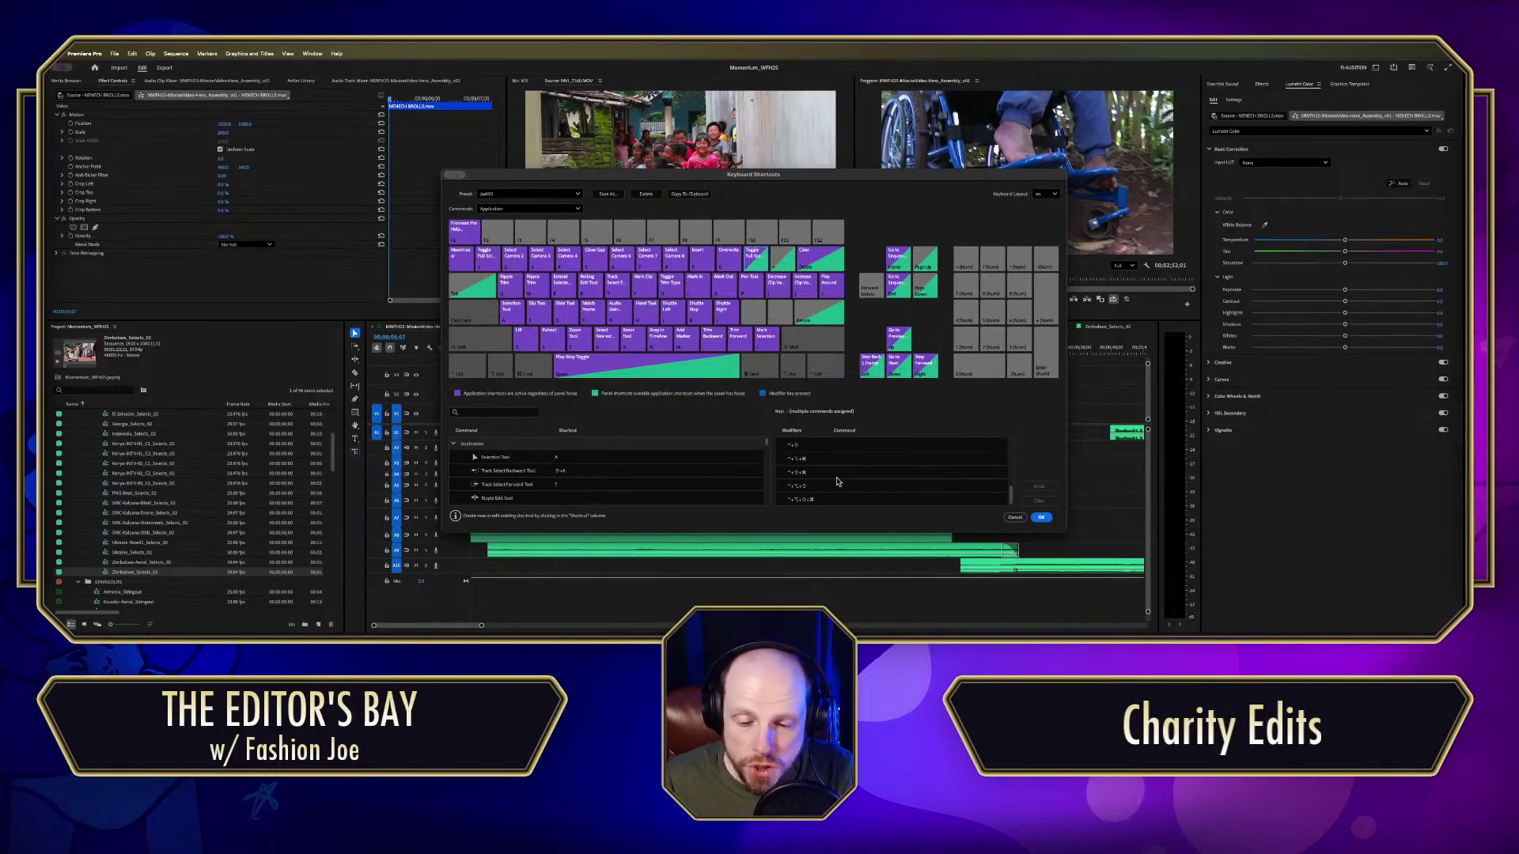
{"action": "scroll", "coordinate": [836, 483], "scroll_direction": "up", "scroll_amount": 1}
{"action": "scroll", "coordinate": [836, 483], "scroll_direction": "up", "scroll_amount": 3}
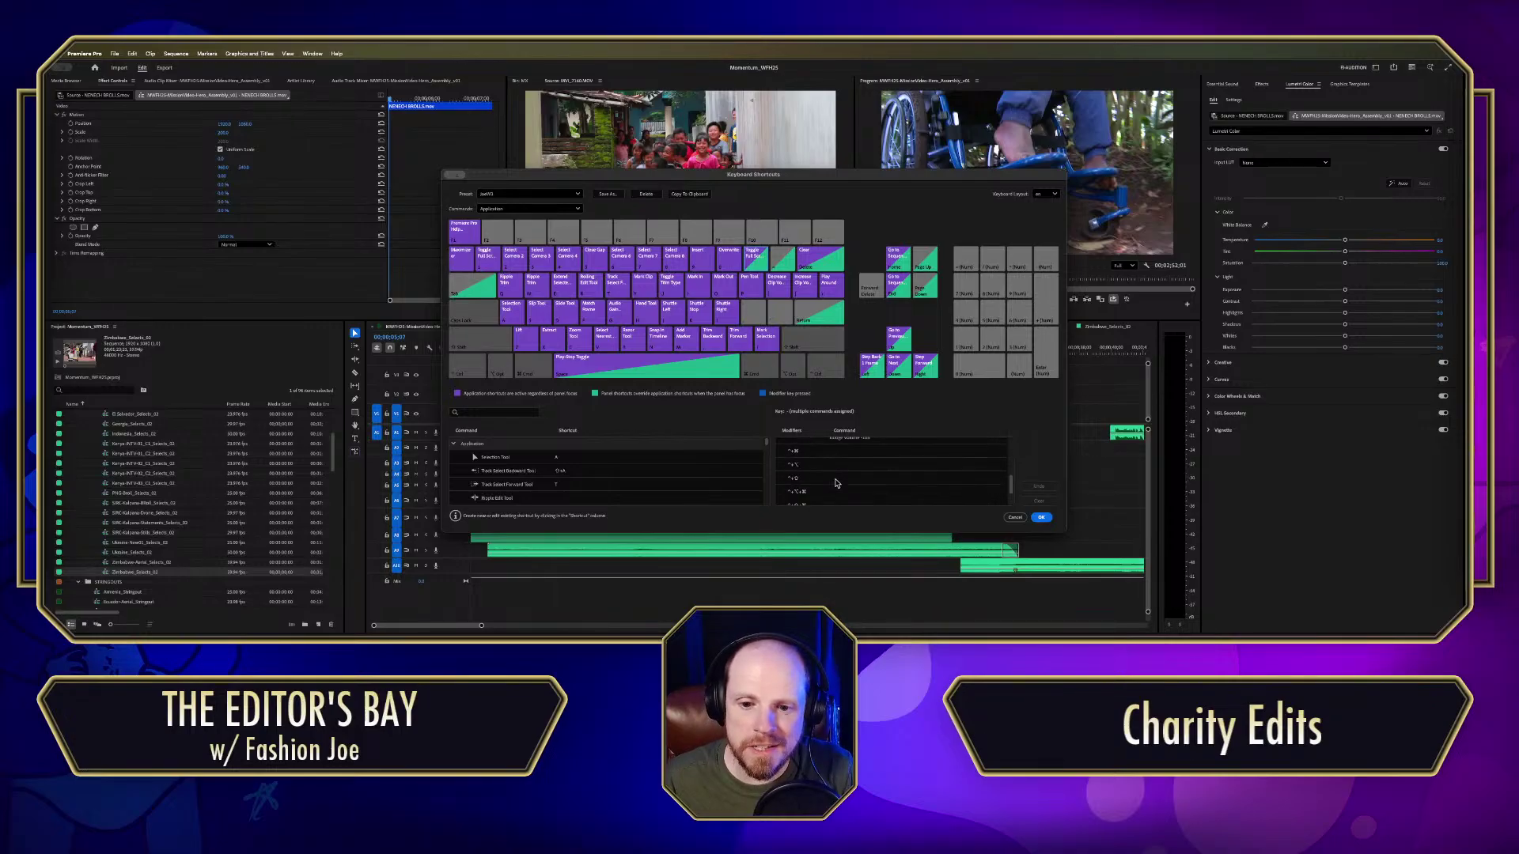
{"action": "scroll", "coordinate": [836, 483], "scroll_direction": "up", "scroll_amount": 5}
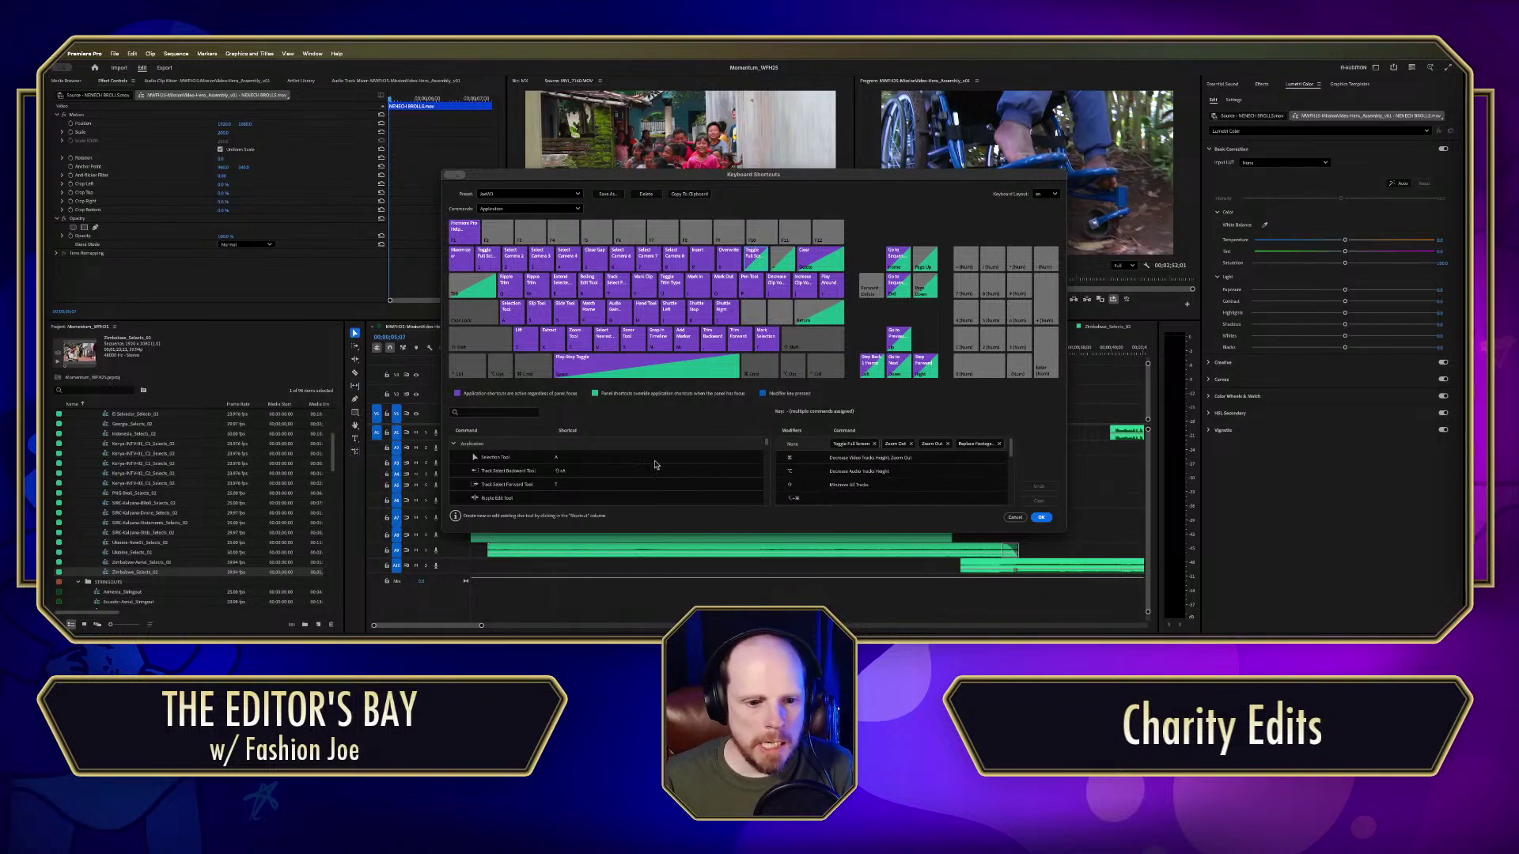
Step: Search the keyboard shortcuts for "full scr" to locate the Toggle Full Screen command
{"action": "left_click", "coordinate": [513, 411]}
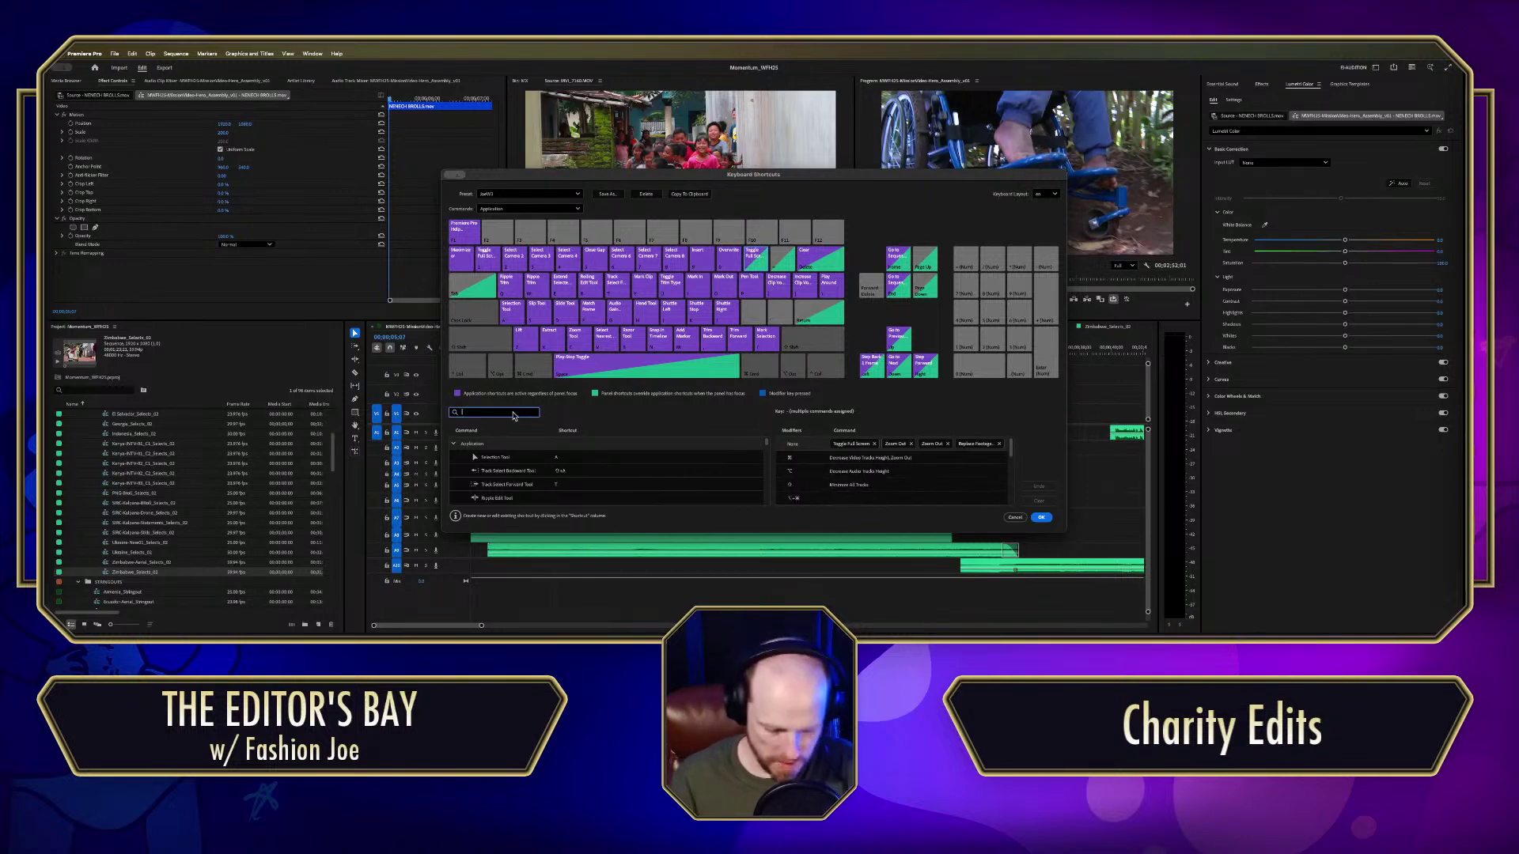
{"action": "type", "text": "Fu"}
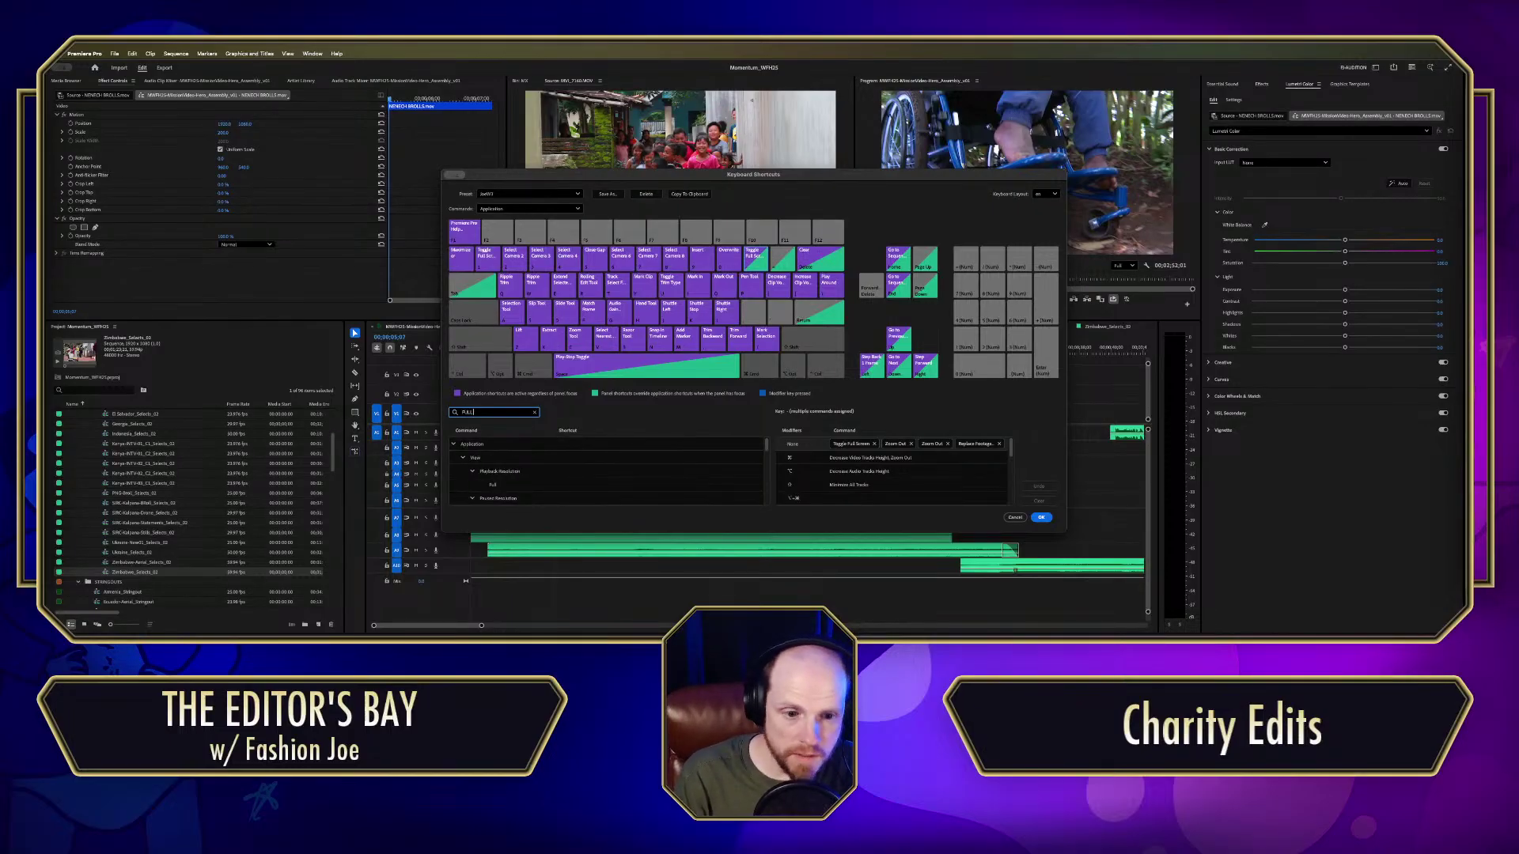
{"action": "type", "text": "ll scr"}
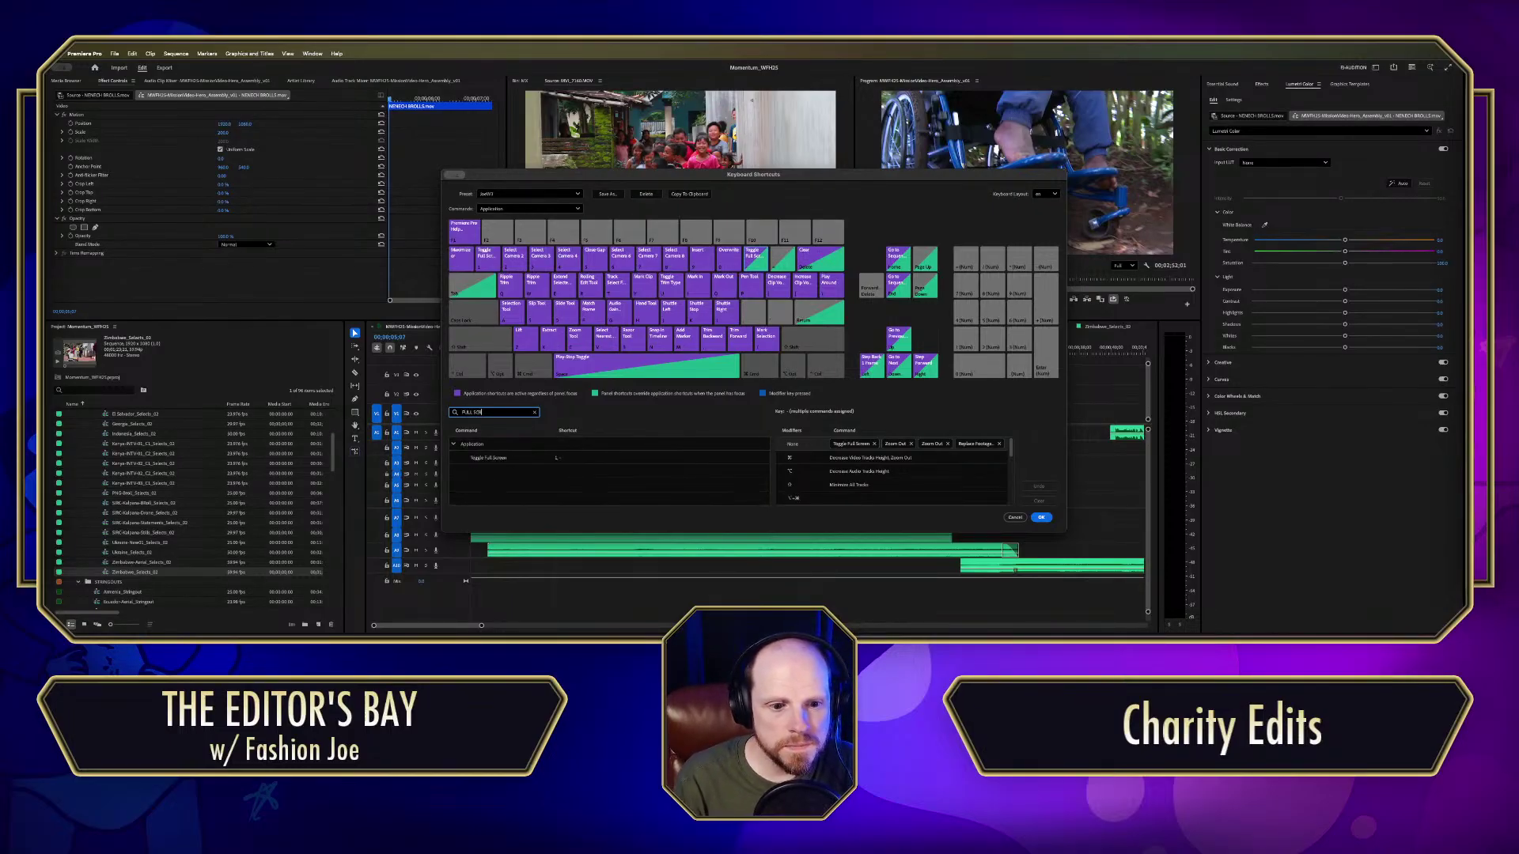
Step: Replace the Toggle Full Screen shortcut with the backslash key and save the keyboard layout
{"action": "left_click", "coordinate": [560, 462]}
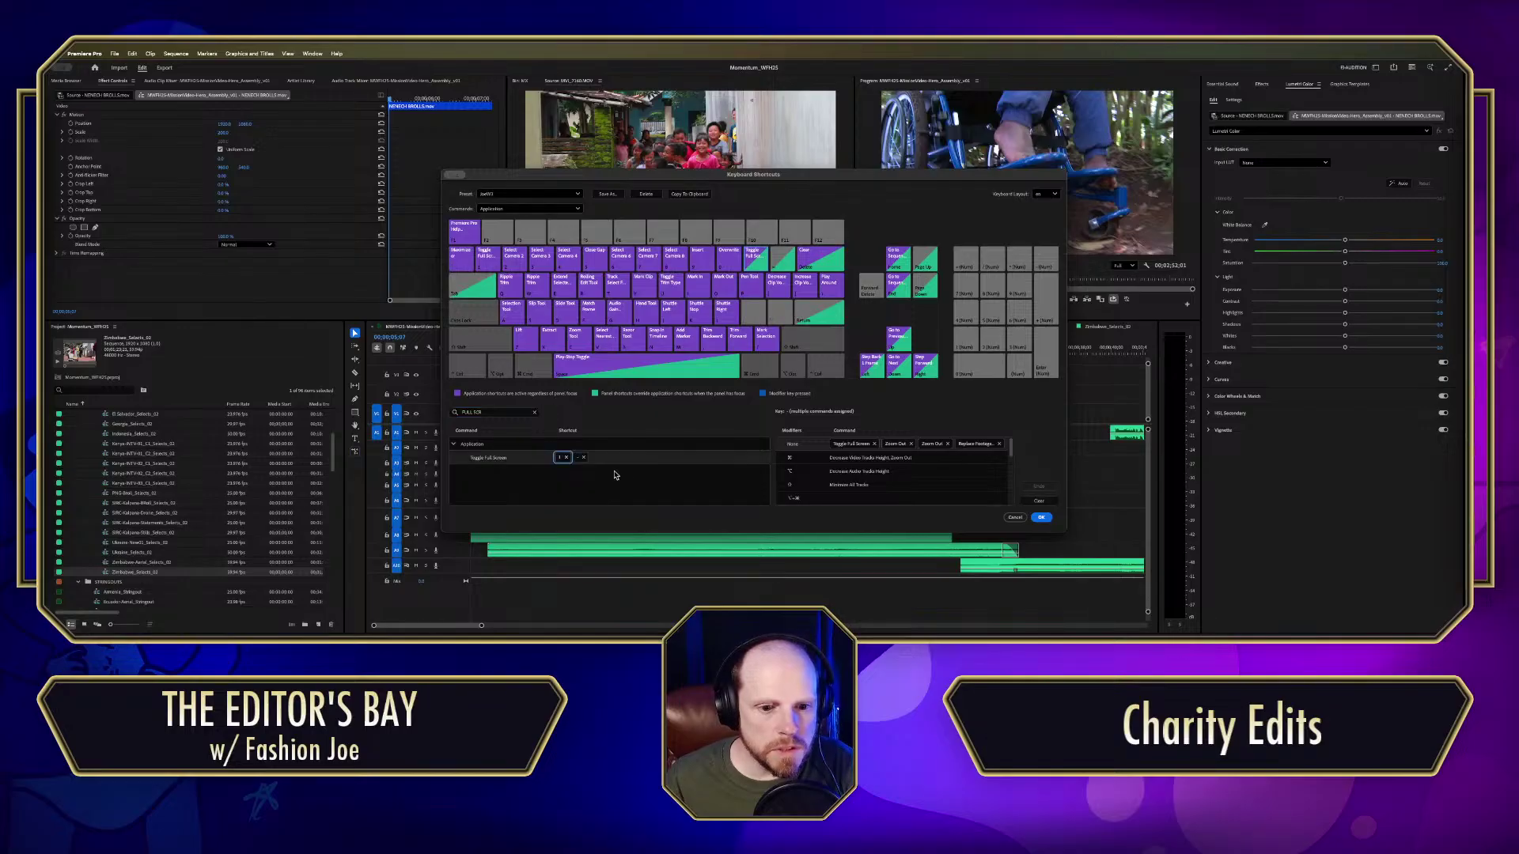
{"action": "left_click", "coordinate": [586, 458]}
{"action": "left_click", "coordinate": [567, 459]}
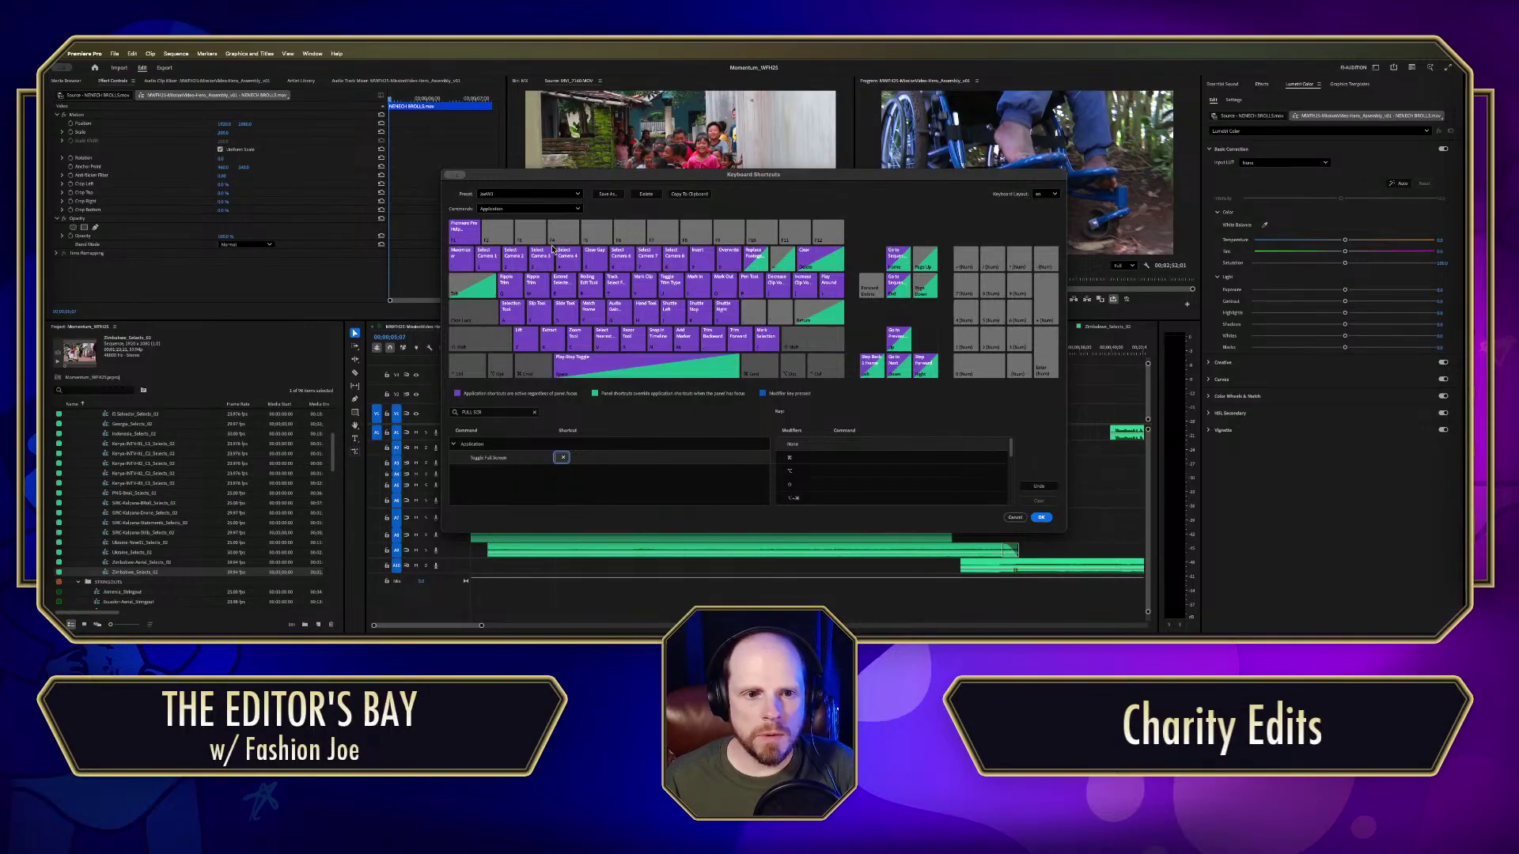
{"action": "key", "text": "Tab"}
{"action": "left_click", "coordinate": [561, 459]}
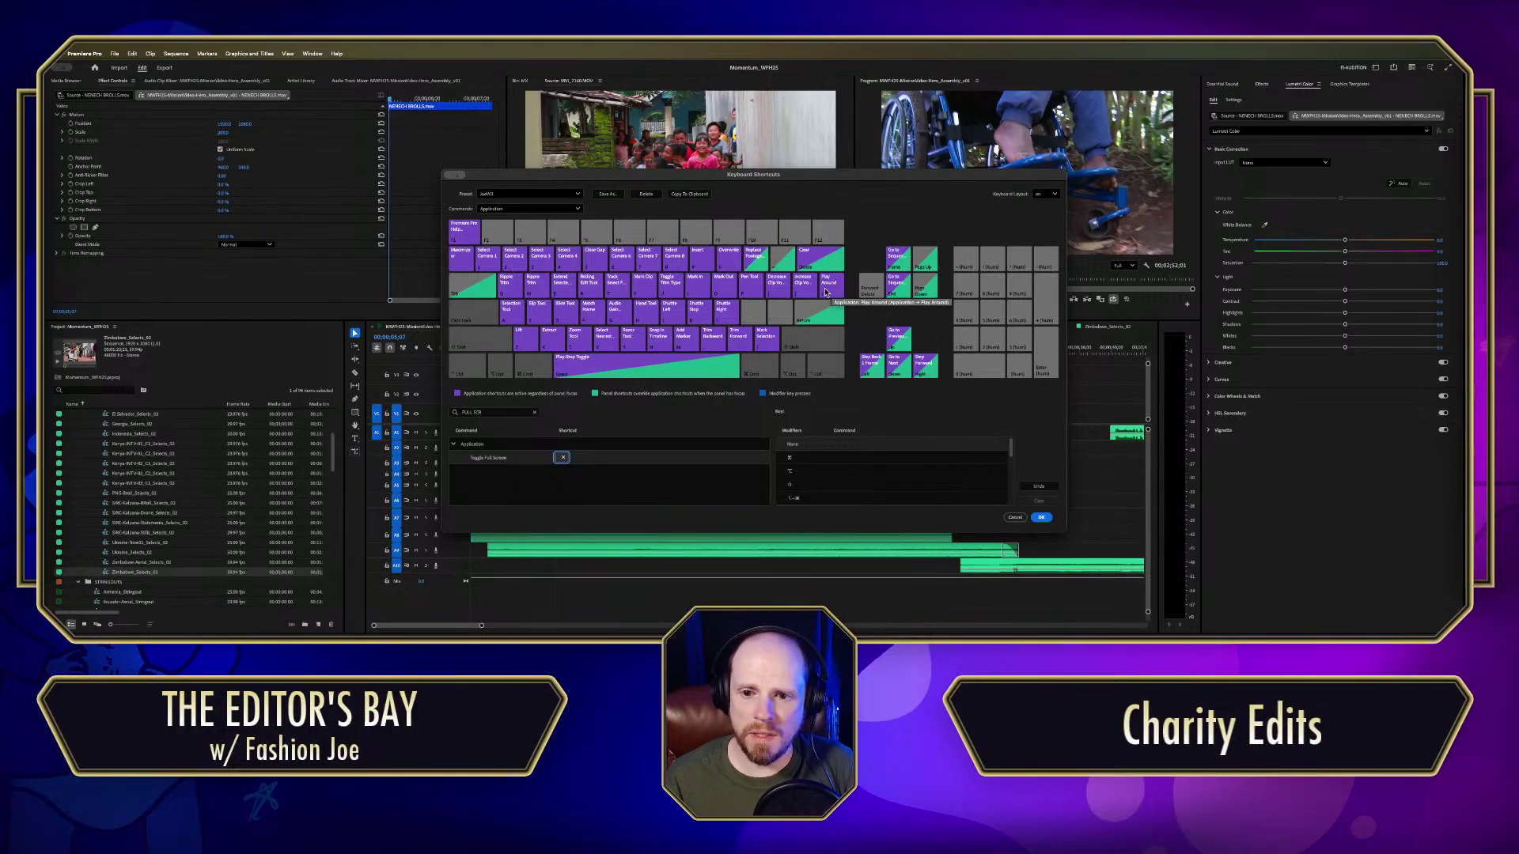
{"action": "key", "text": "backslash"}
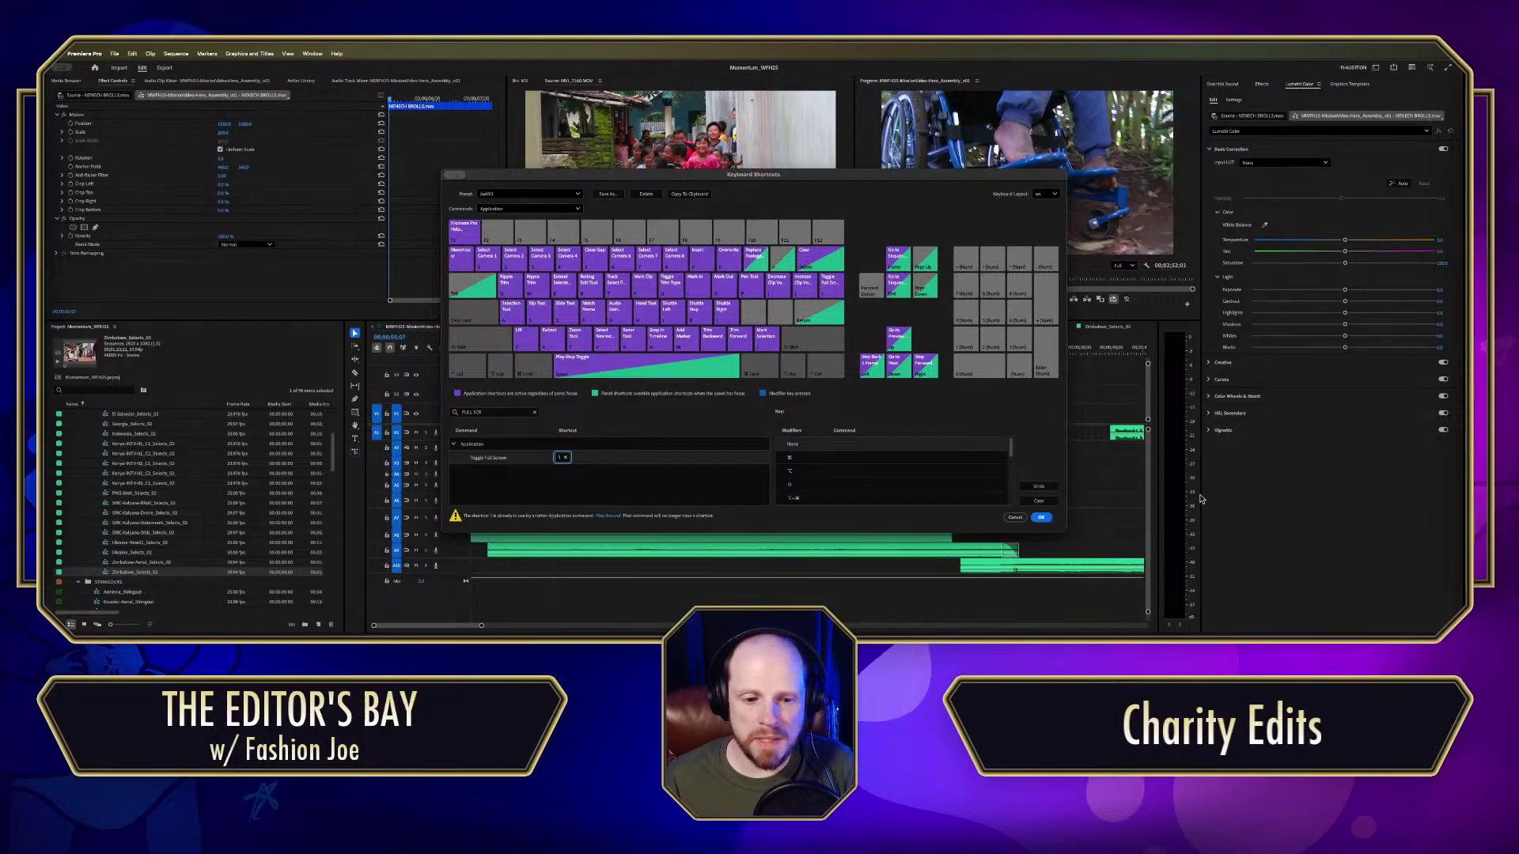
{"action": "left_click", "coordinate": [1041, 518]}
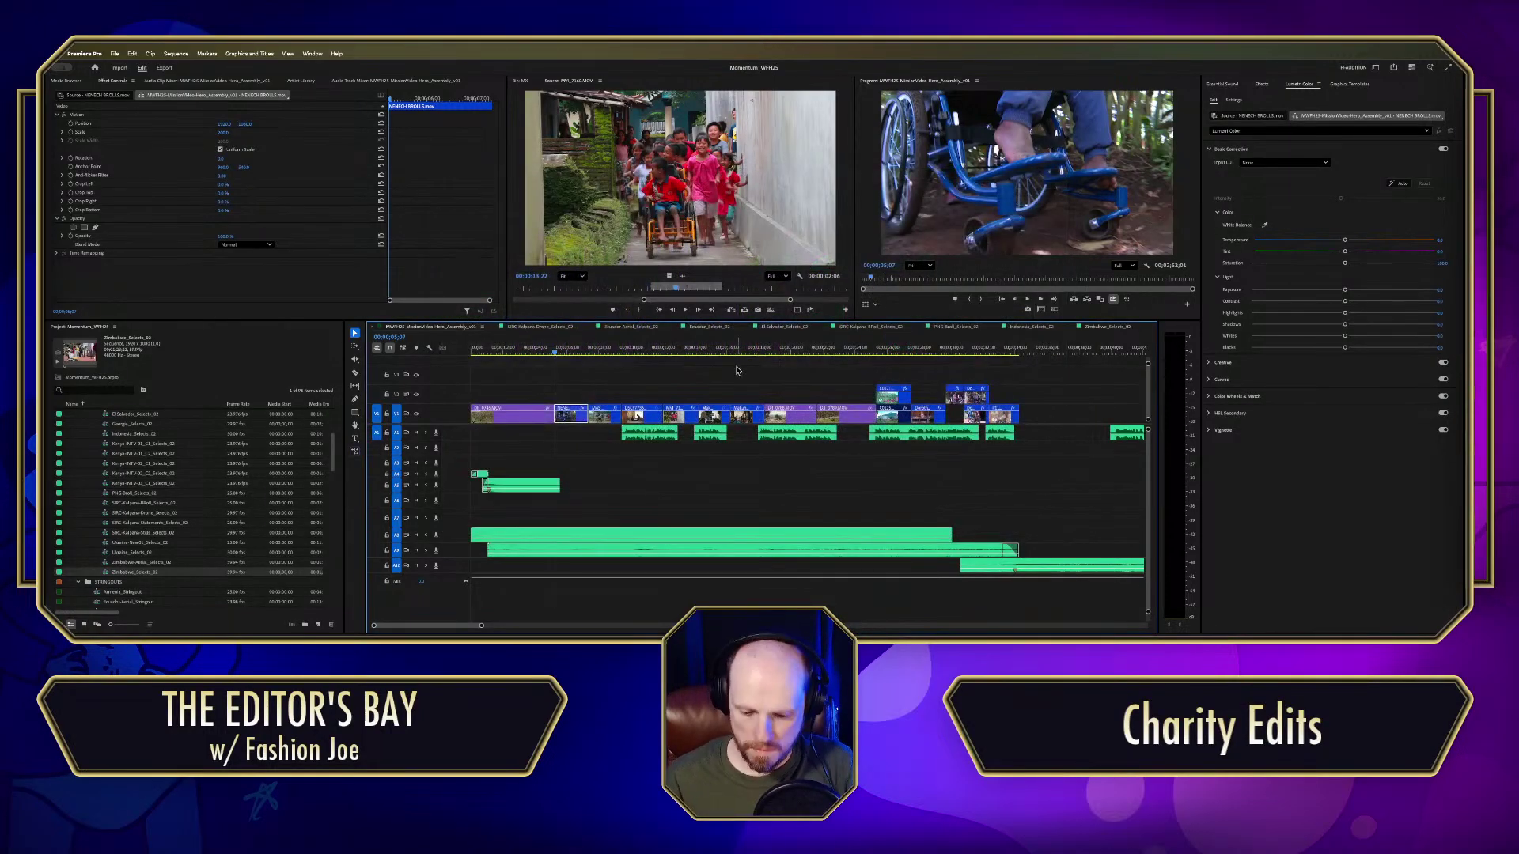
Step: Test the backslash shortcut by viewing the assembly sequence's current frame in full screen
{"action": "key", "text": "backslash"}
{"action": "key", "text": "backslash"}
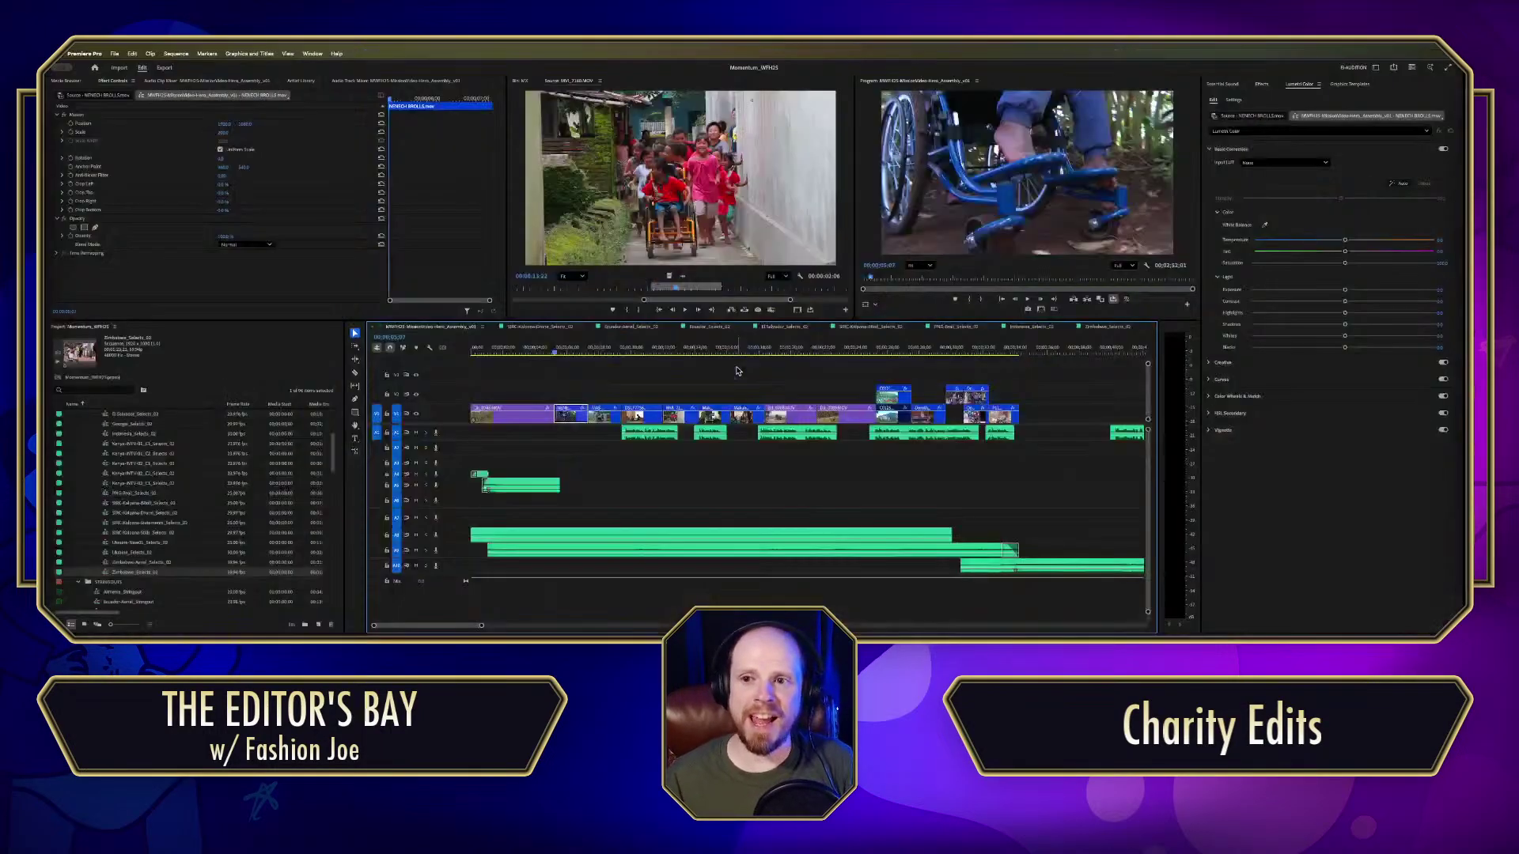
{"action": "key", "text": "backslash"}
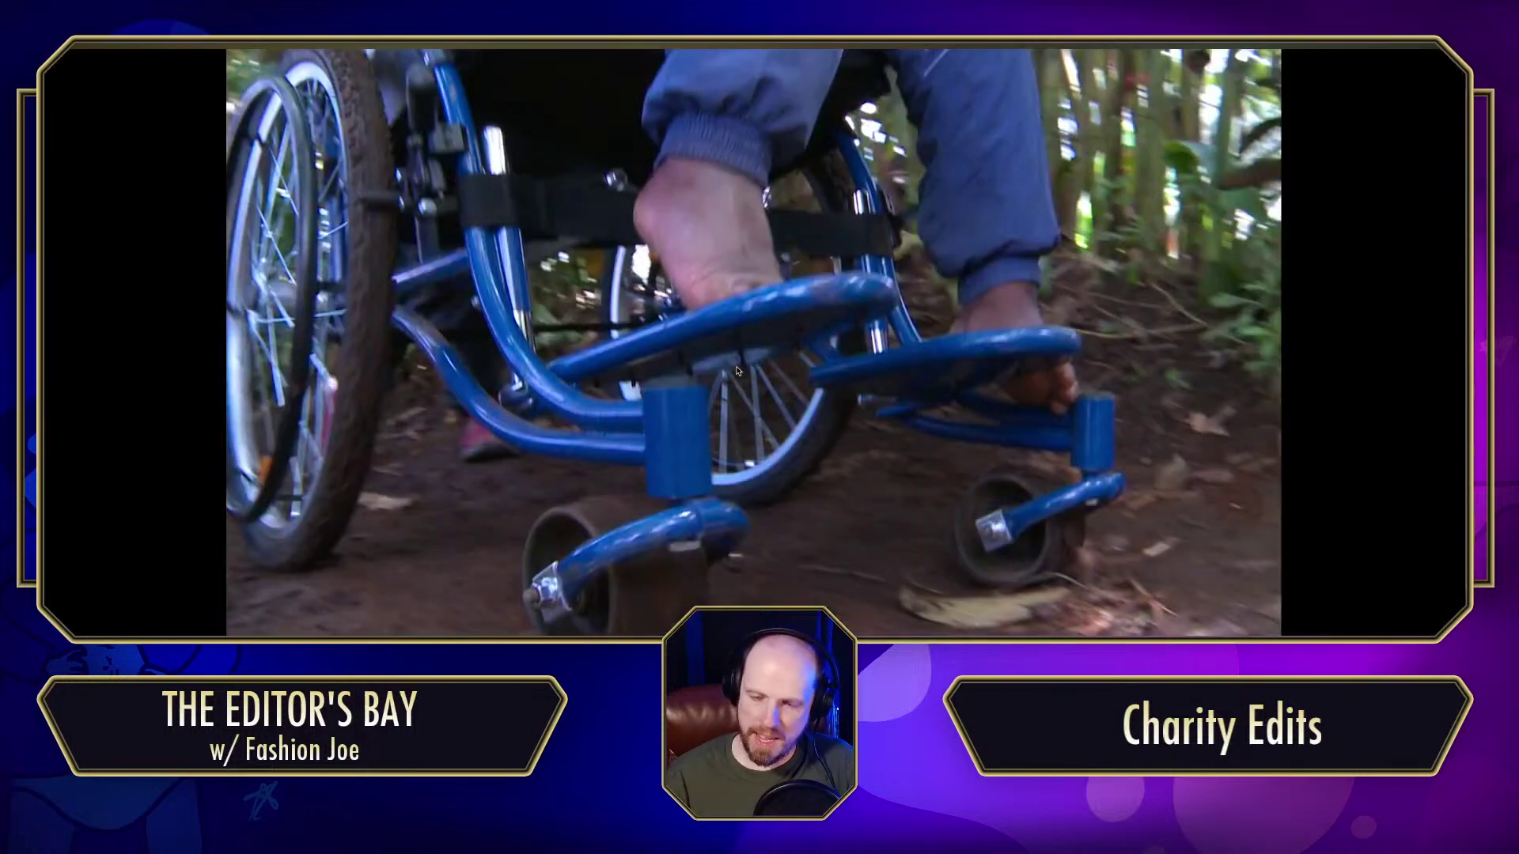
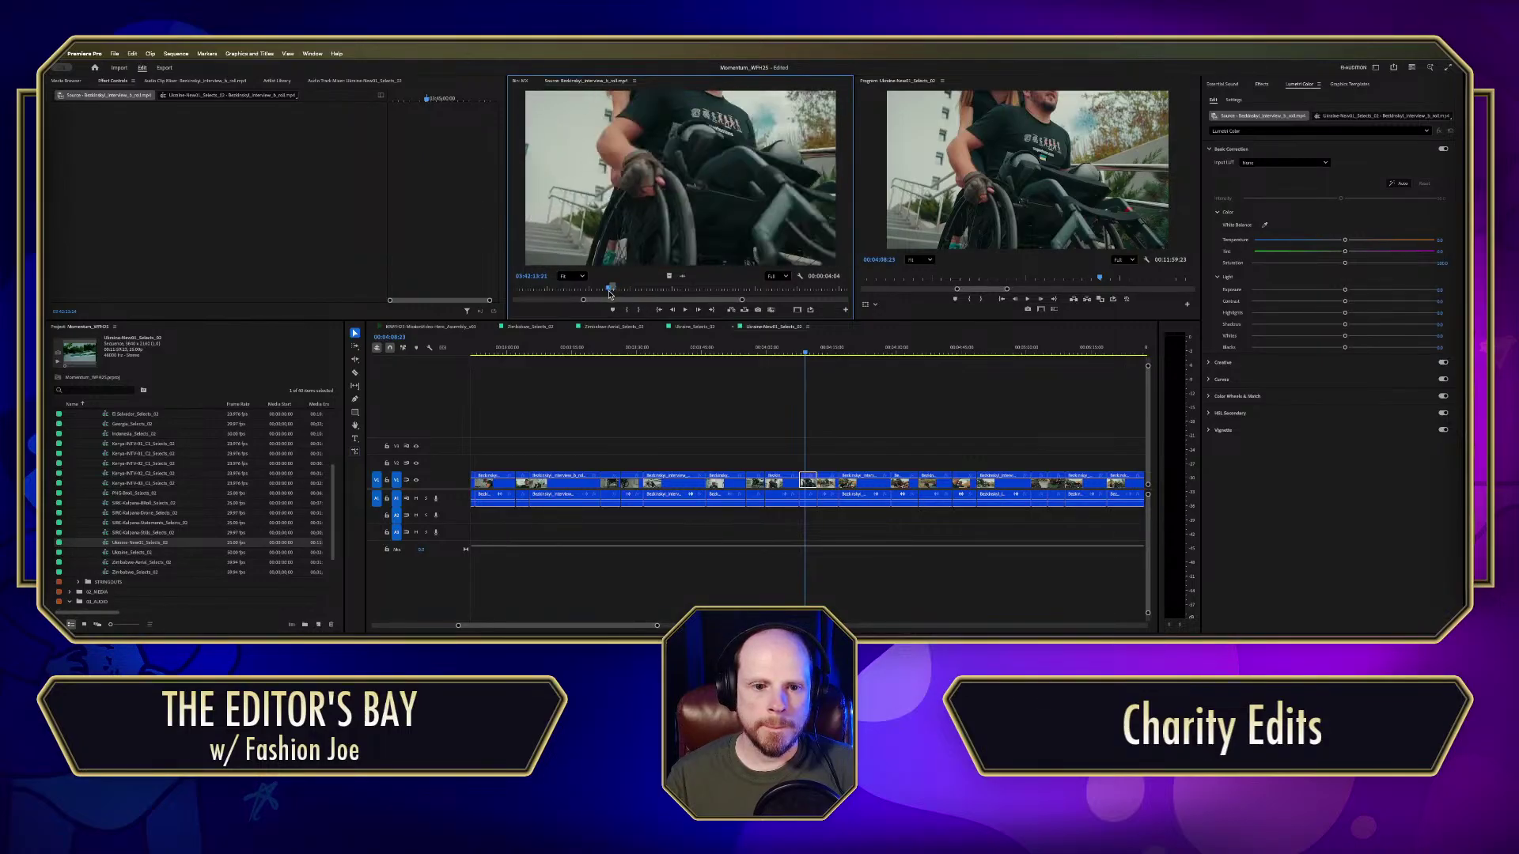
Step: Review the interview b-roll source clip and mark a range around the man in the cap smiling
{"action": "key", "text": "space"}
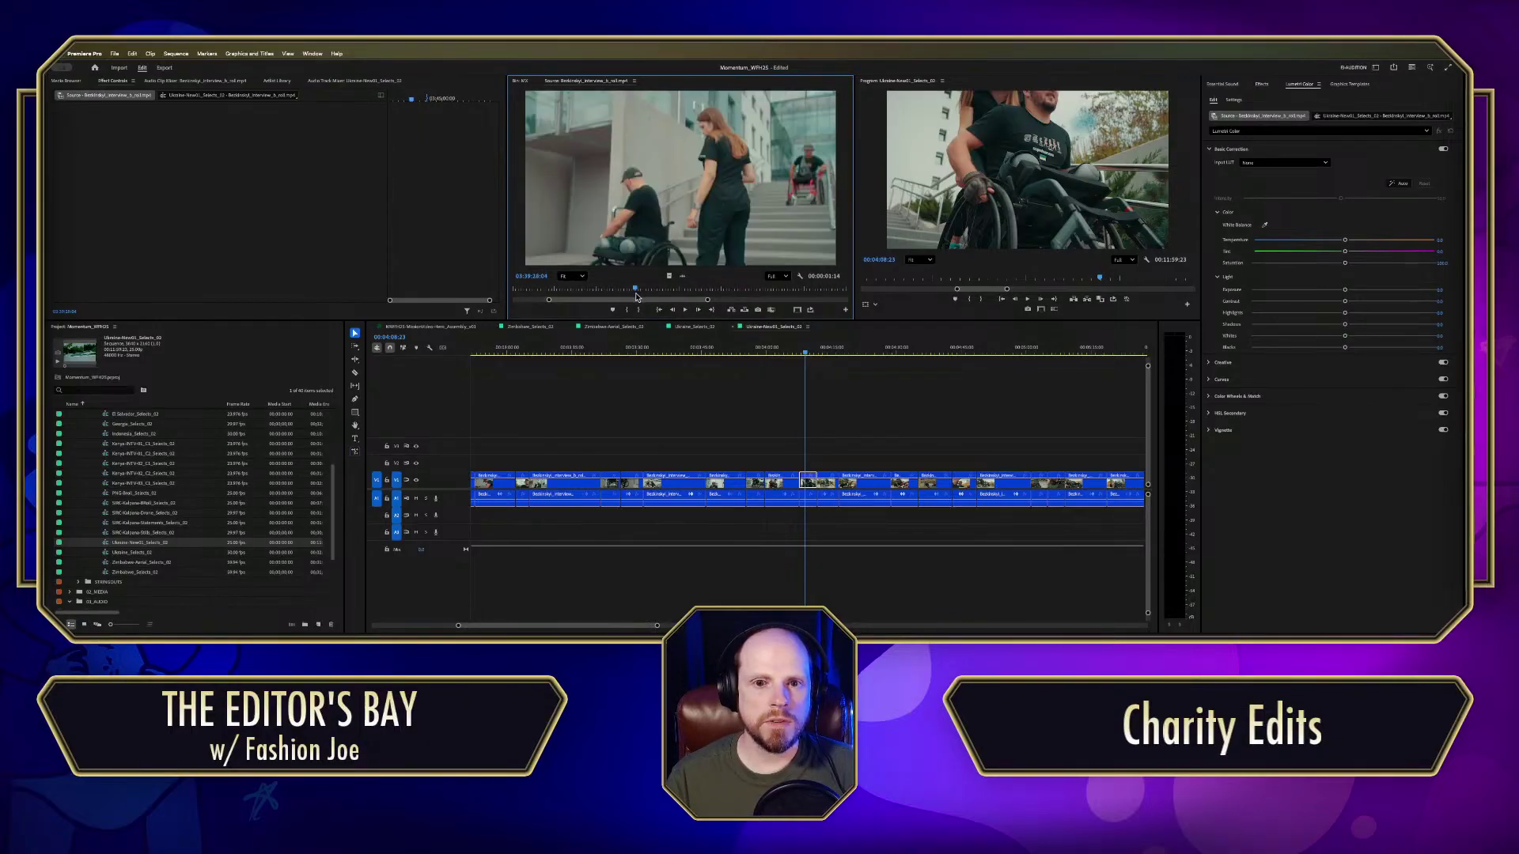
{"action": "left_click_drag", "start_coordinate": [608, 296], "coordinate": [600, 295]}
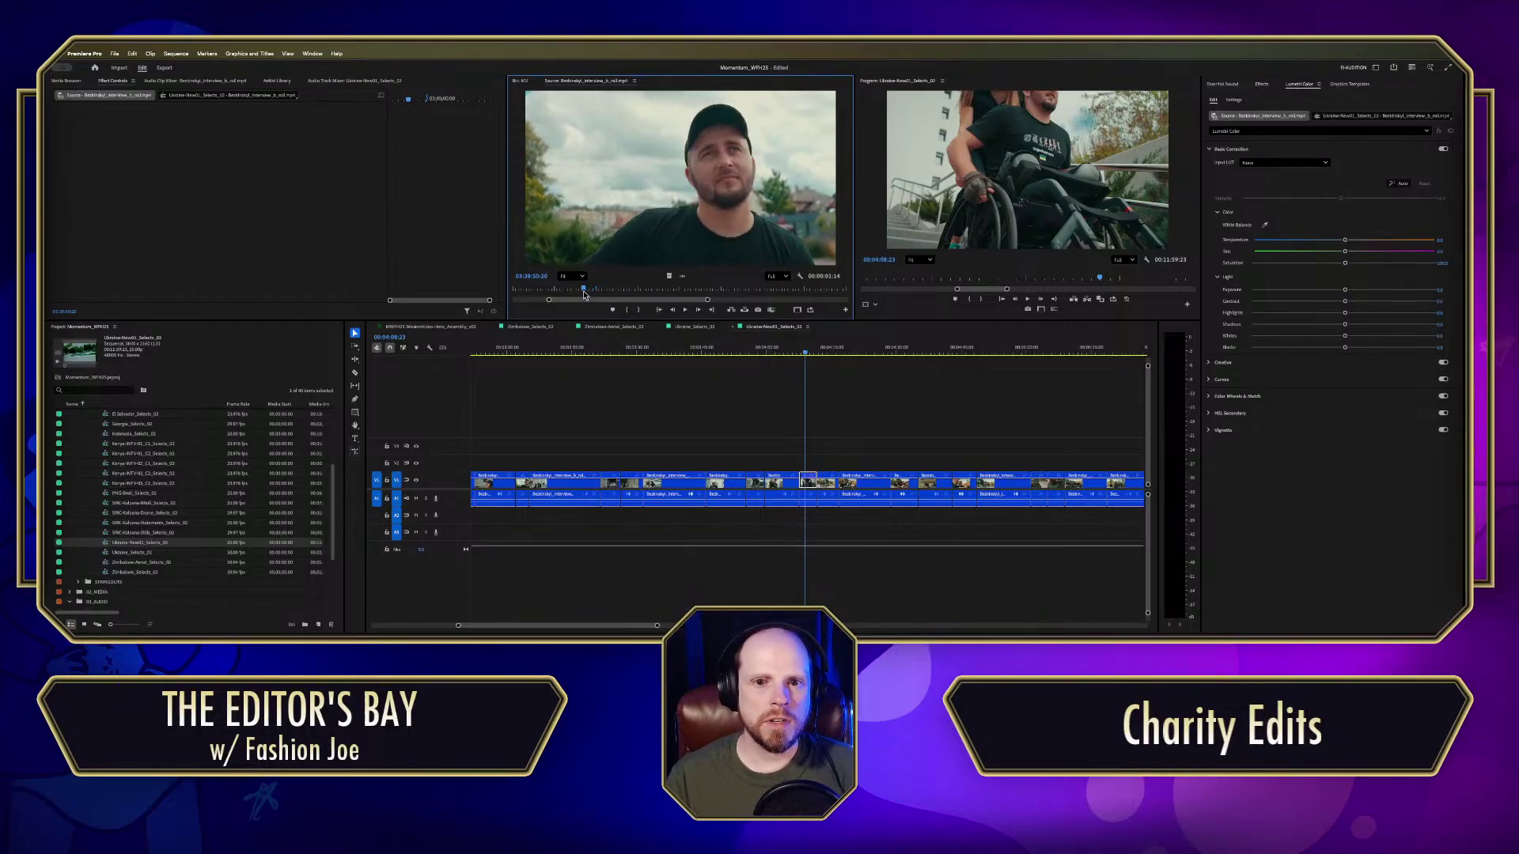
{"action": "key", "text": "space"}
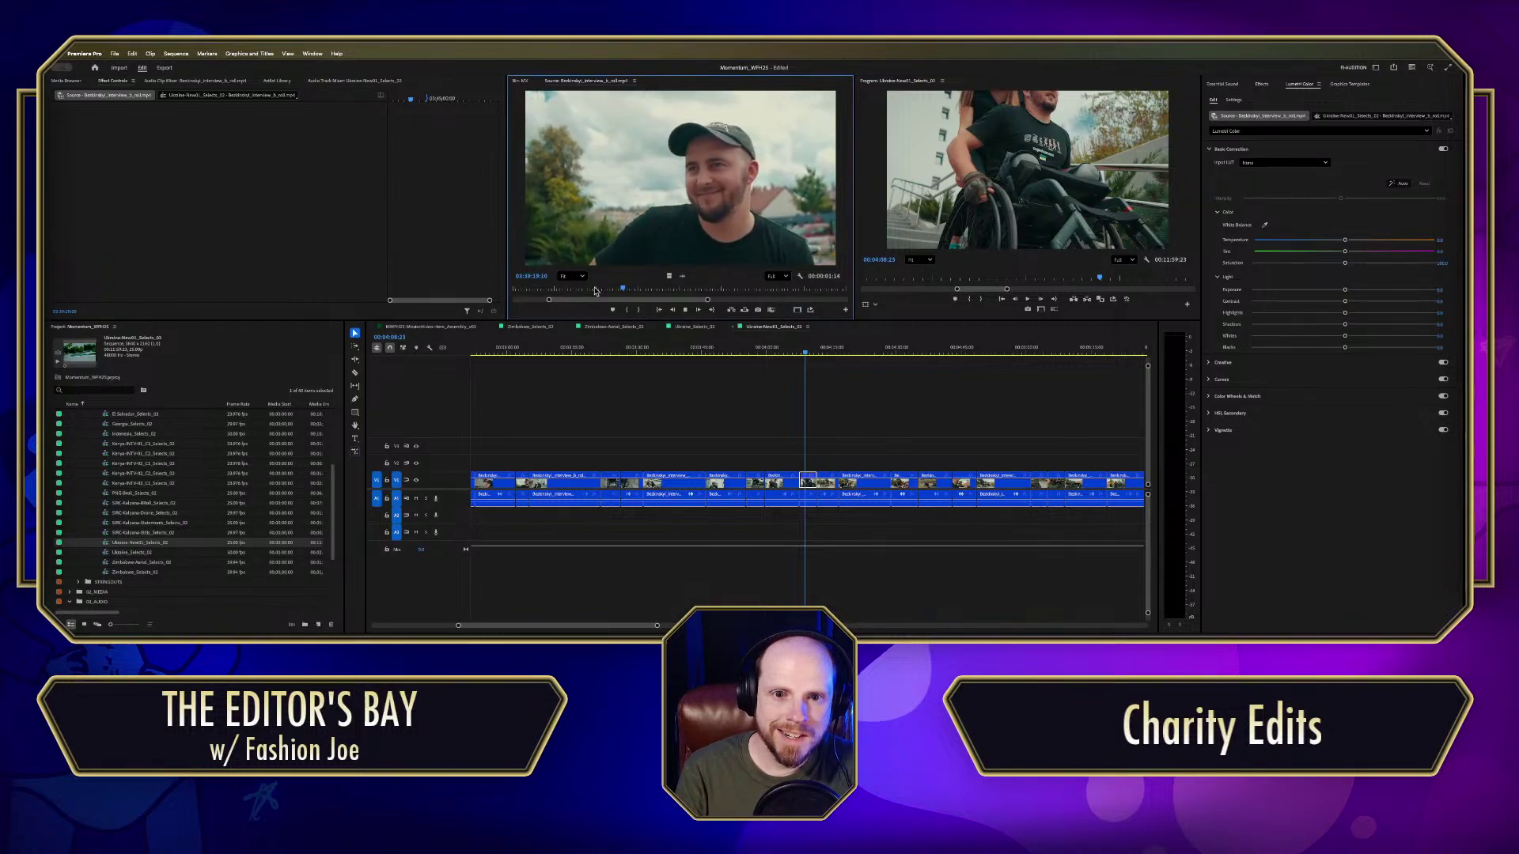
{"action": "key", "text": "j"}
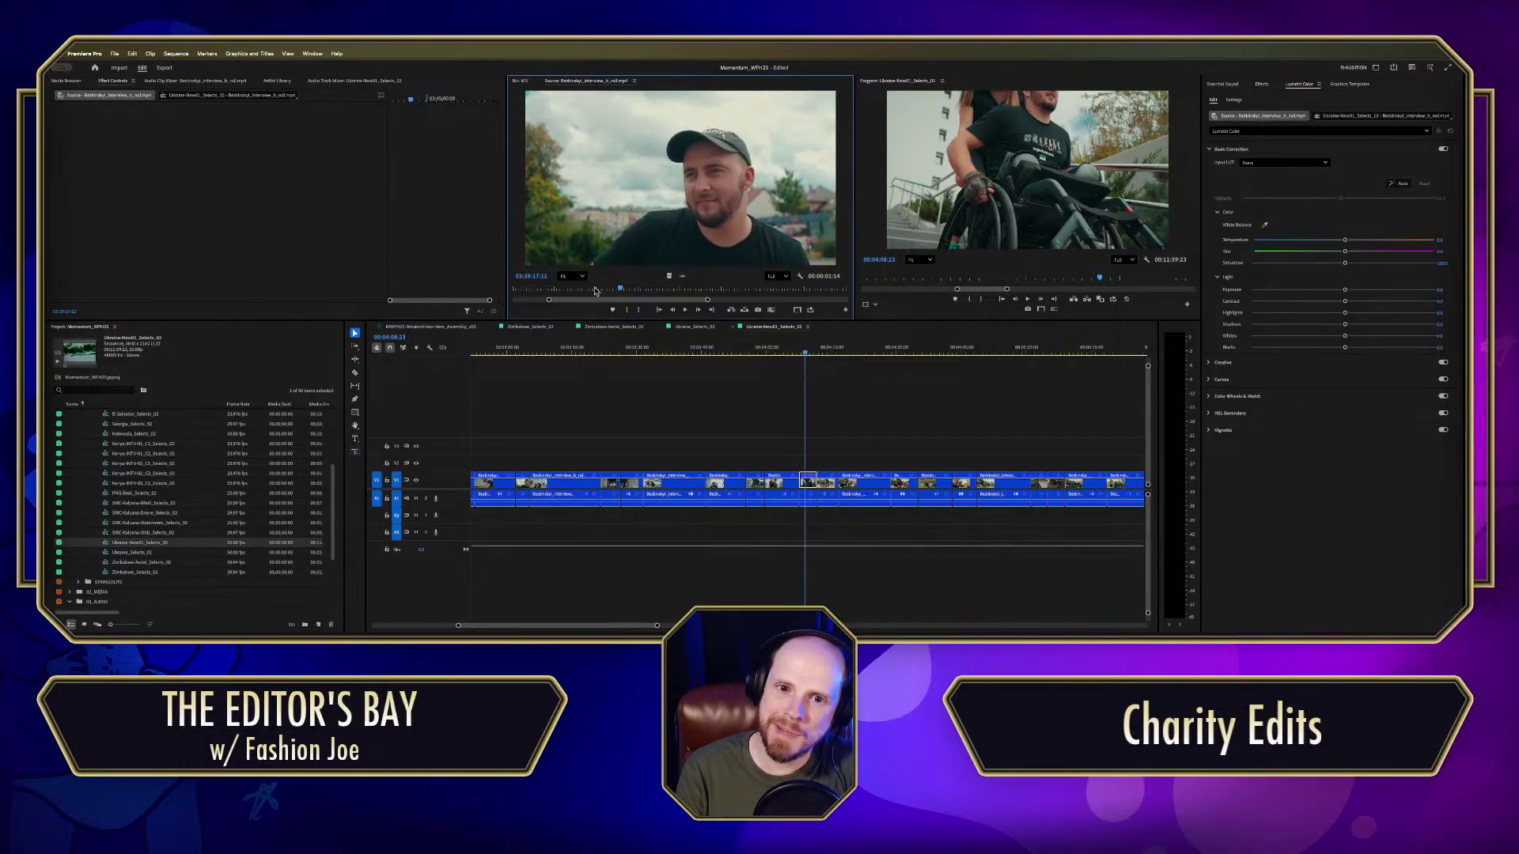
{"action": "key", "text": "i"}
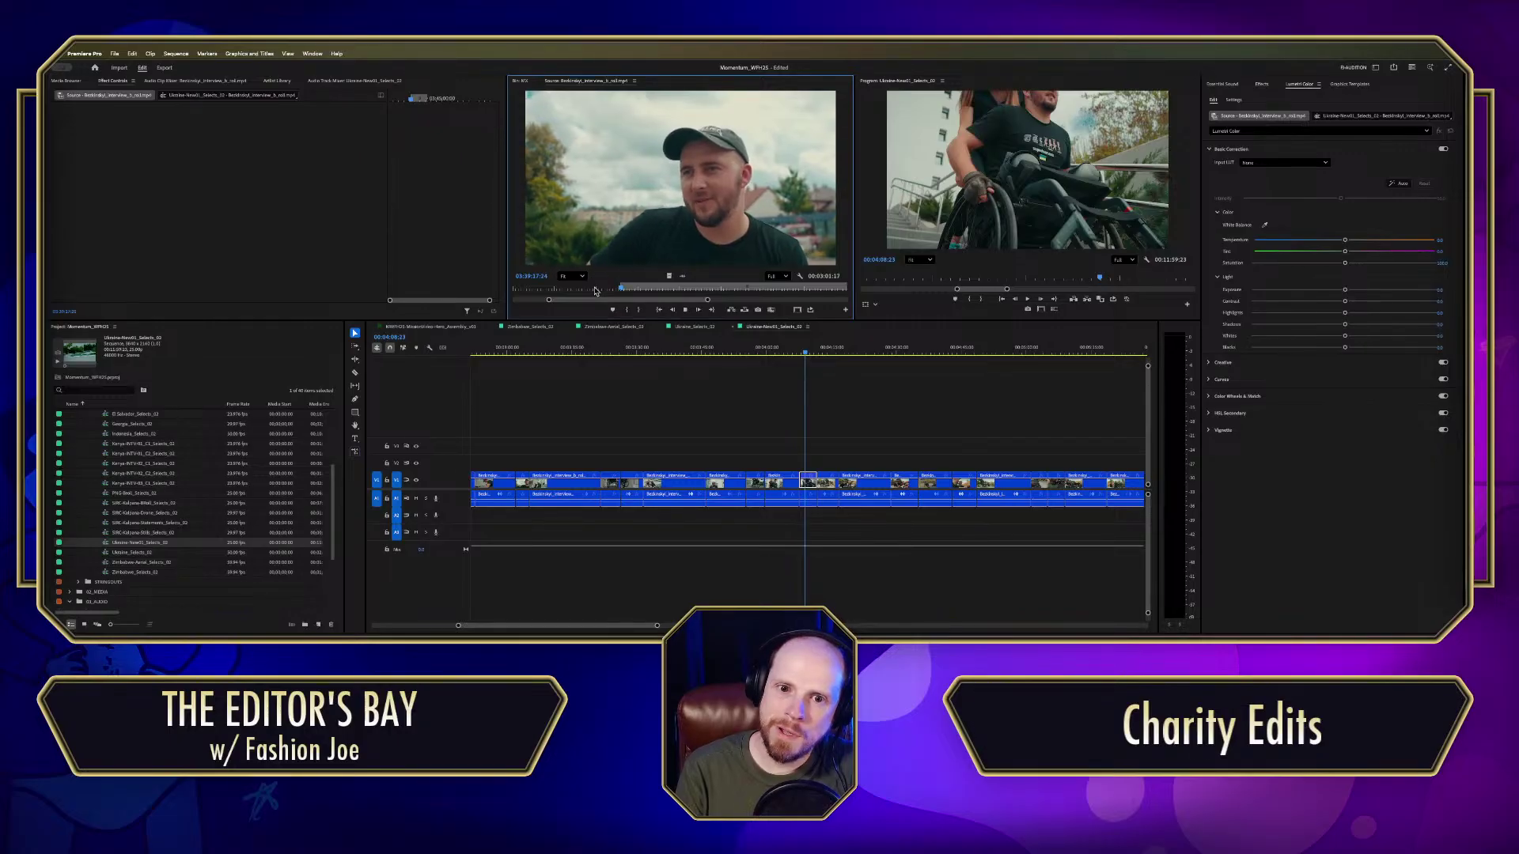
{"action": "key", "text": "o"}
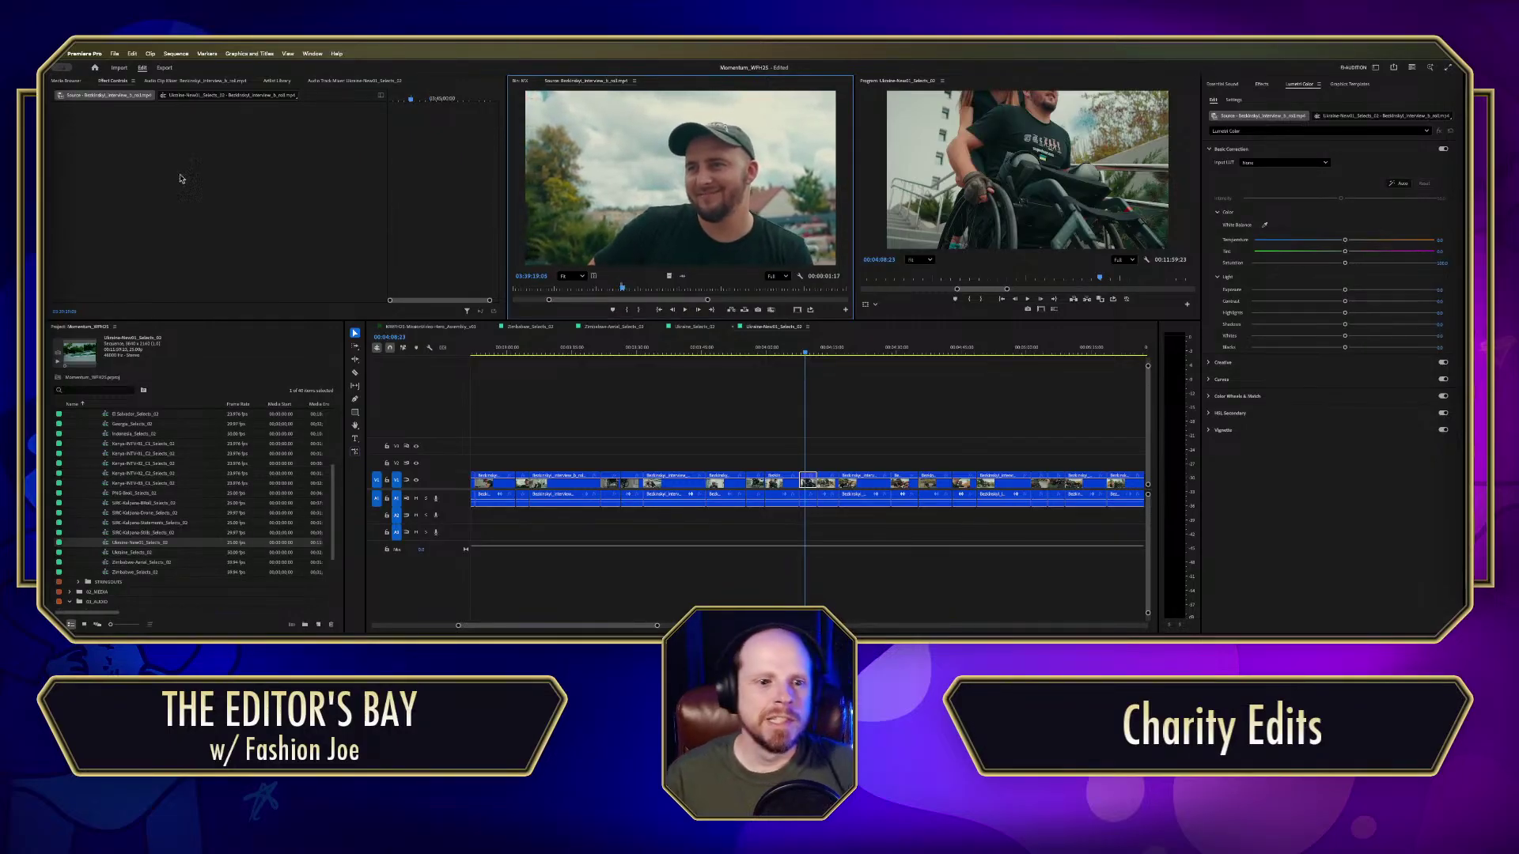
Step: Try the marked smiling-man shot after the last V1 clip in the assembly sequence, and delete it after playback
{"action": "left_click", "coordinate": [440, 327]}
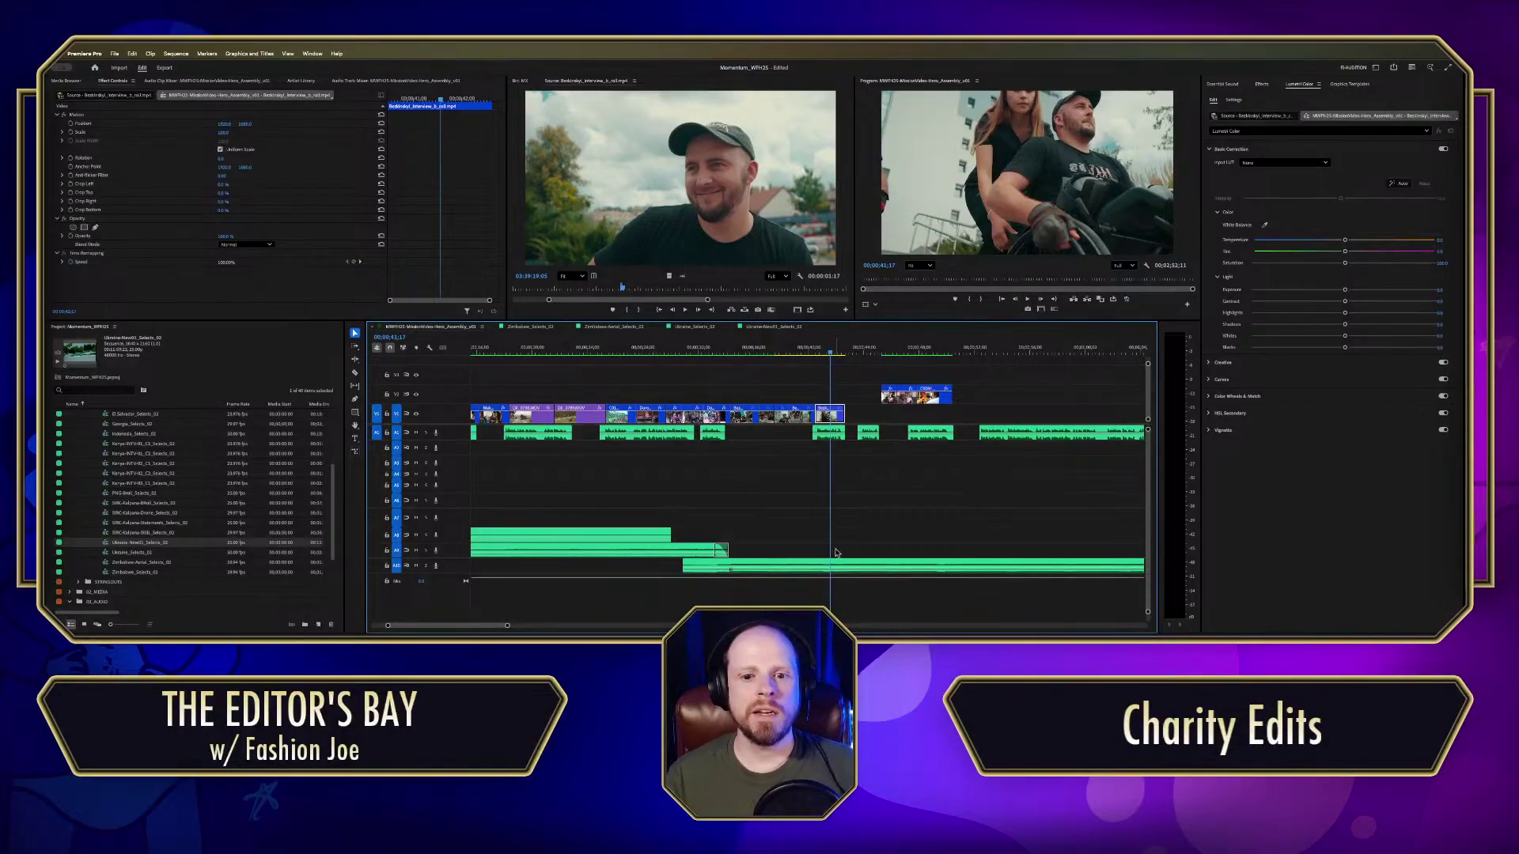
{"action": "left_click_drag", "start_coordinate": [685, 276], "coordinate": [891, 414]}
{"action": "left_click", "coordinate": [757, 356]}
{"action": "key", "text": "space"}
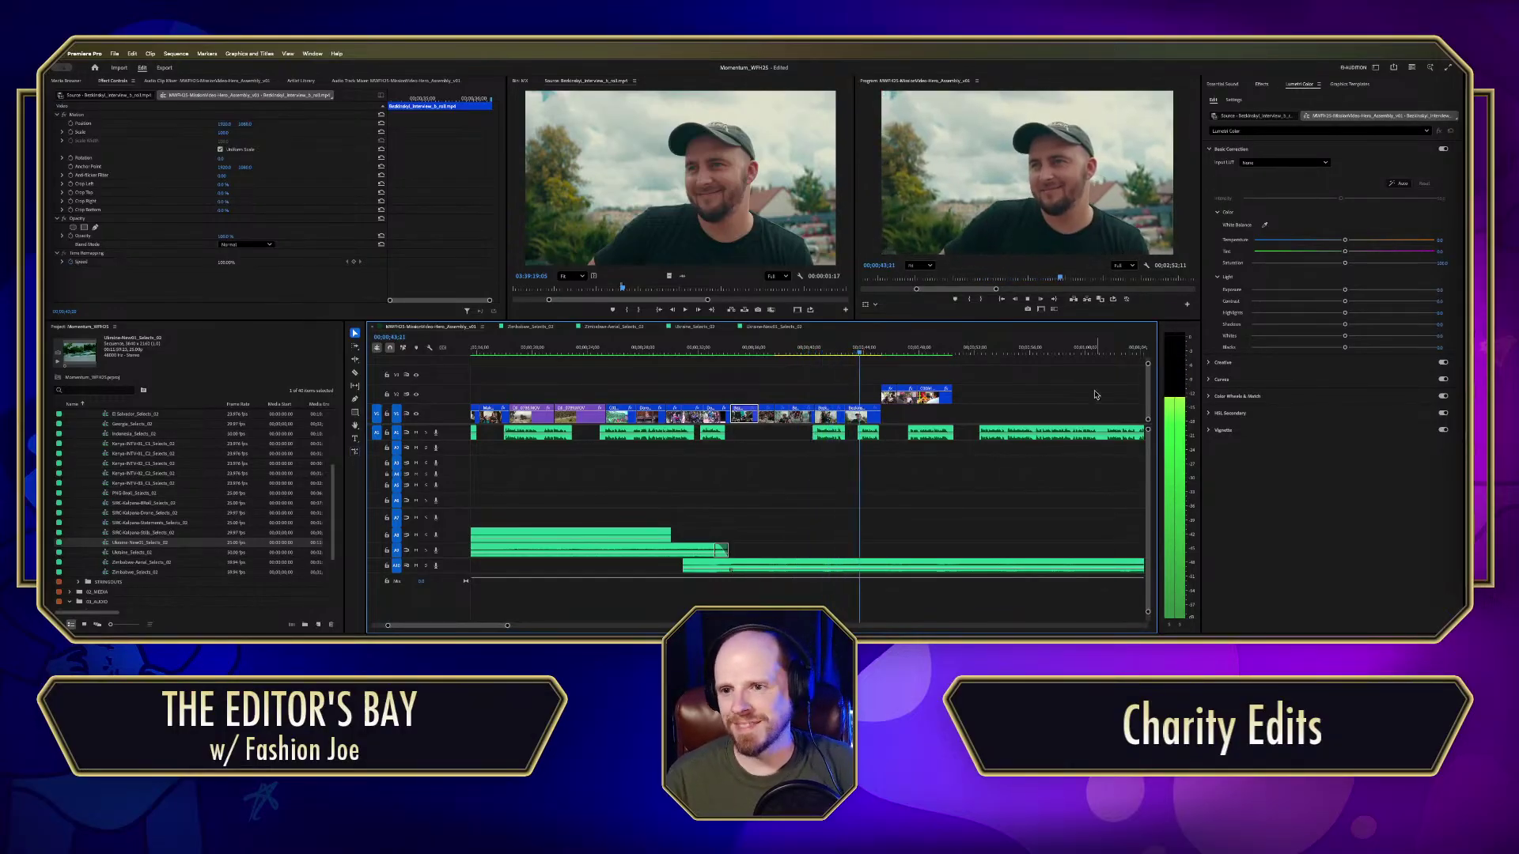
{"action": "left_click", "coordinate": [866, 419]}
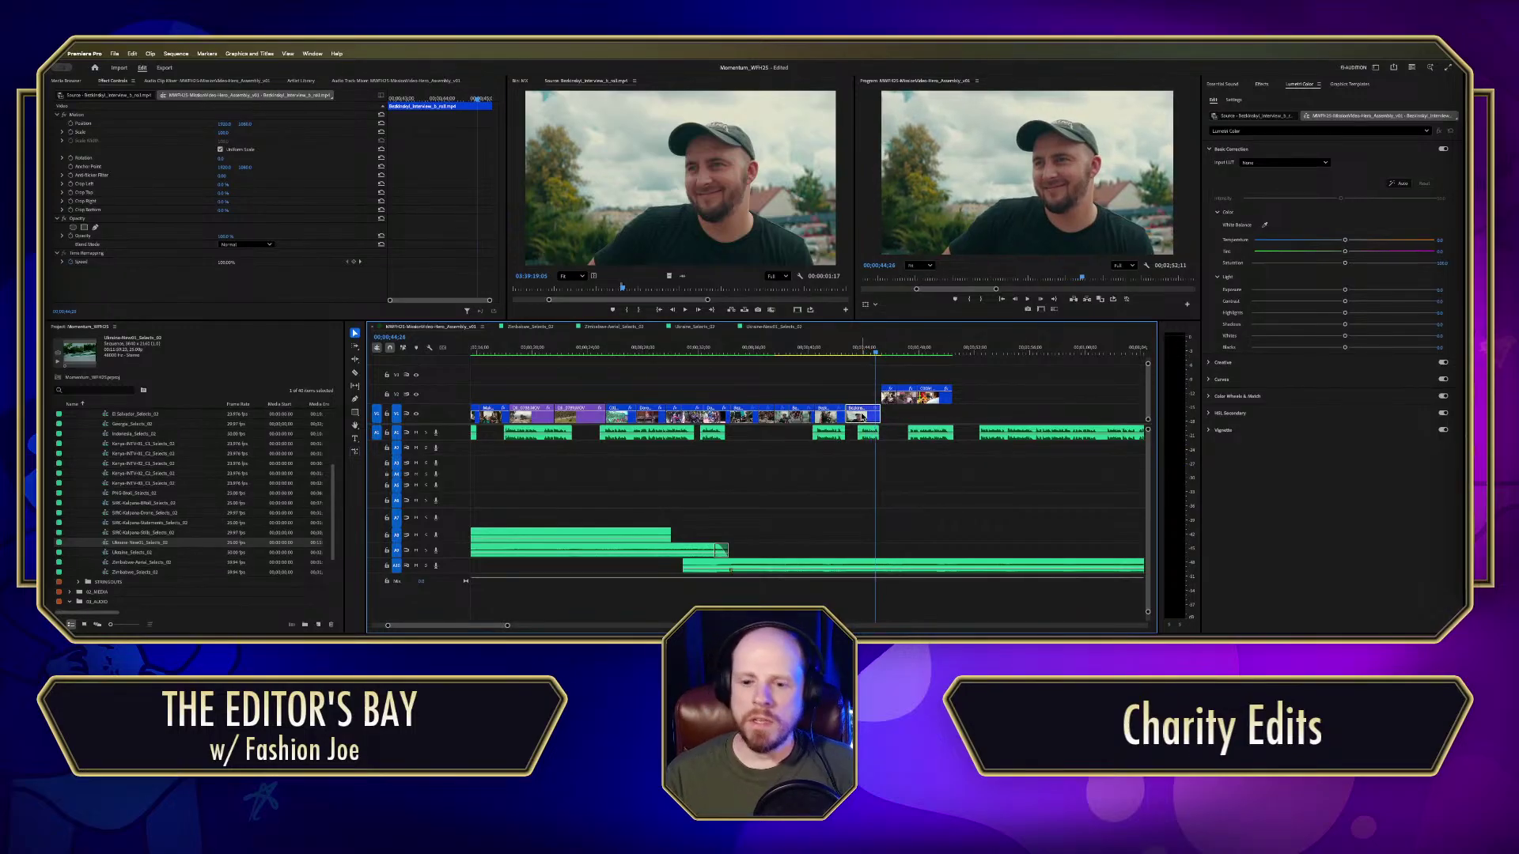
{"action": "key", "text": "Delete"}
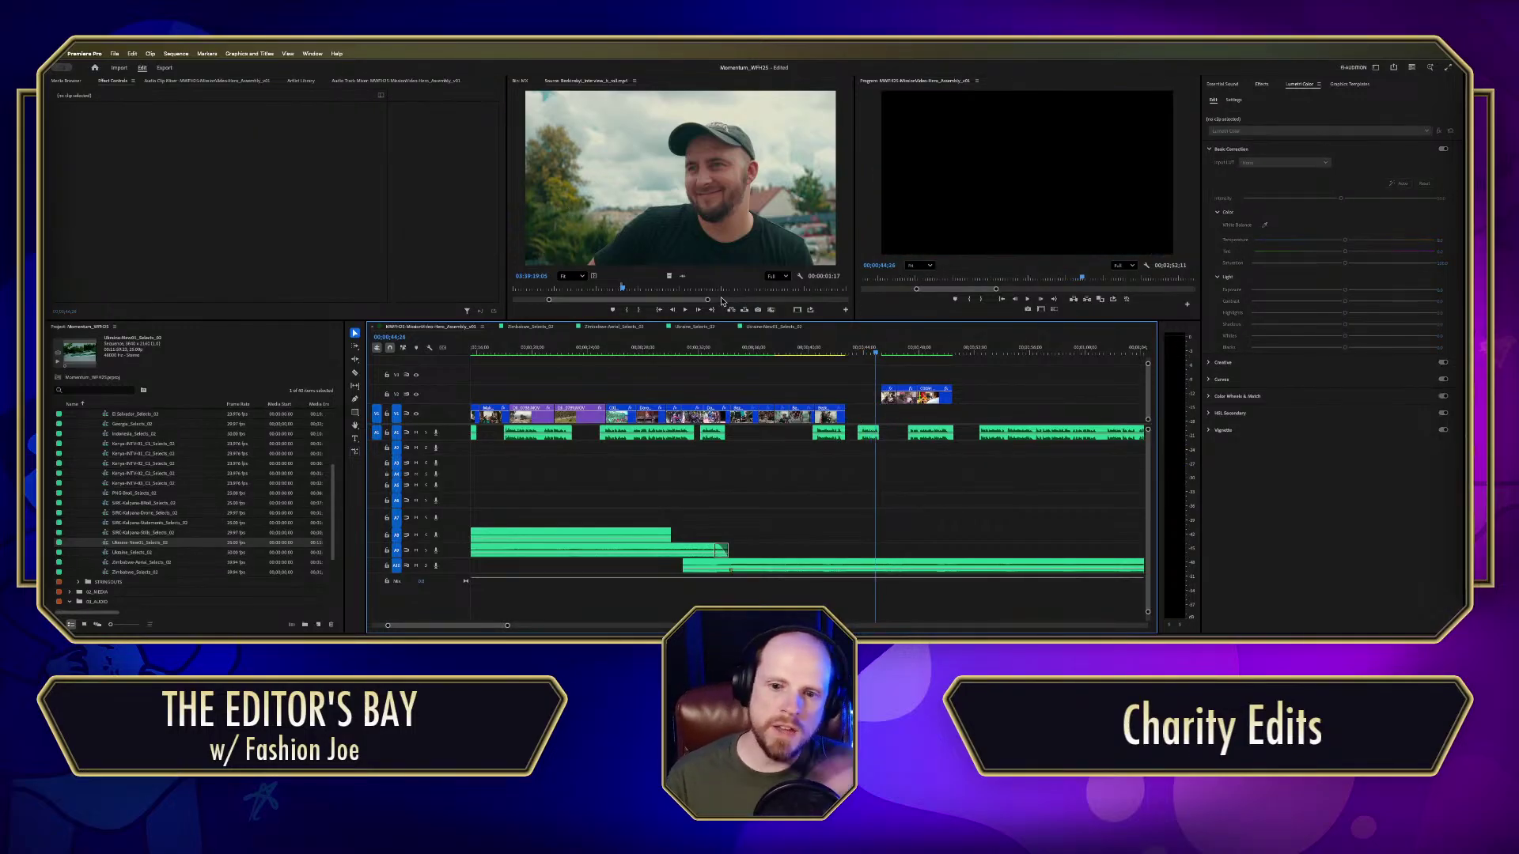
Step: Match-frame the shot of two men beside the off-road wheelchair from the Ukraine selects sequence and mark a short range in the source clip
{"action": "left_click", "coordinate": [760, 327]}
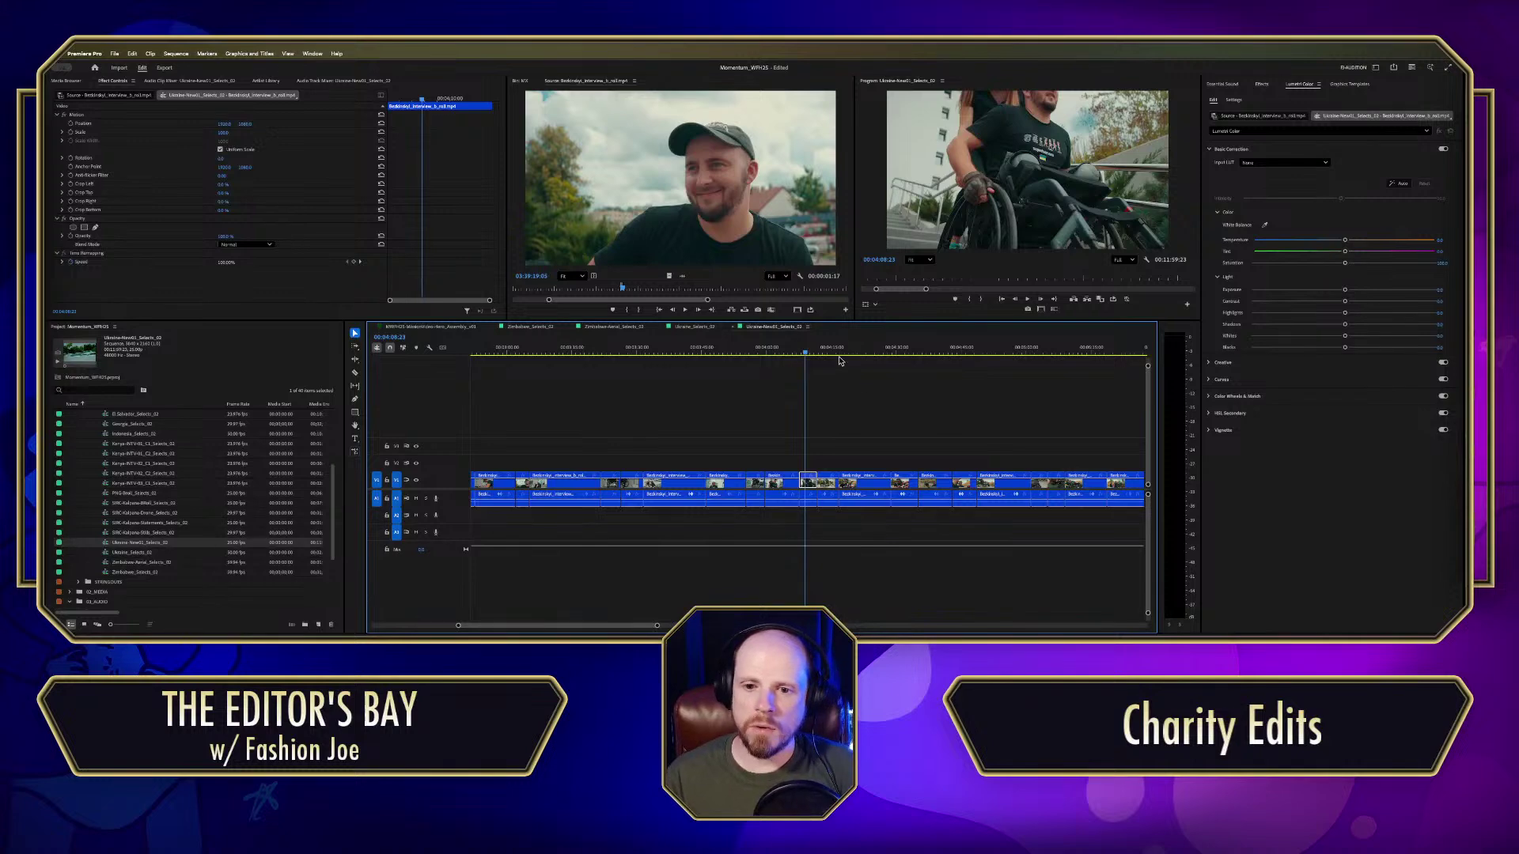
{"action": "left_click", "coordinate": [886, 349]}
{"action": "mouse_move", "coordinate": [886, 349]}
{"action": "left_mouse_down"}
{"action": "mouse_move", "coordinate": [814, 362]}
{"action": "mouse_move", "coordinate": [882, 360]}
{"action": "mouse_move", "coordinate": [866, 360]}
{"action": "left_mouse_up"}
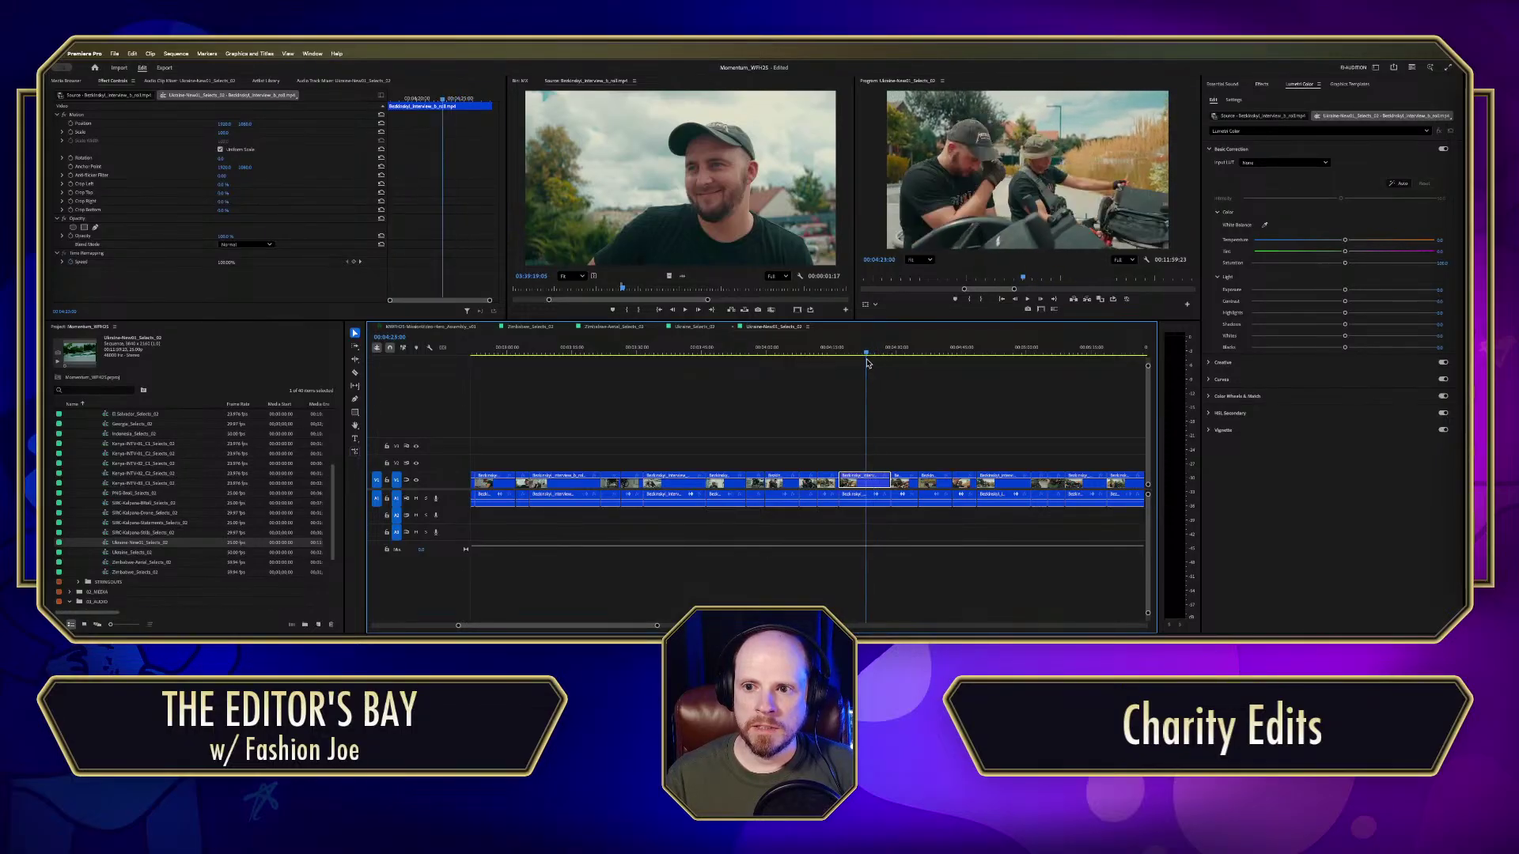
{"action": "key", "text": "f"}
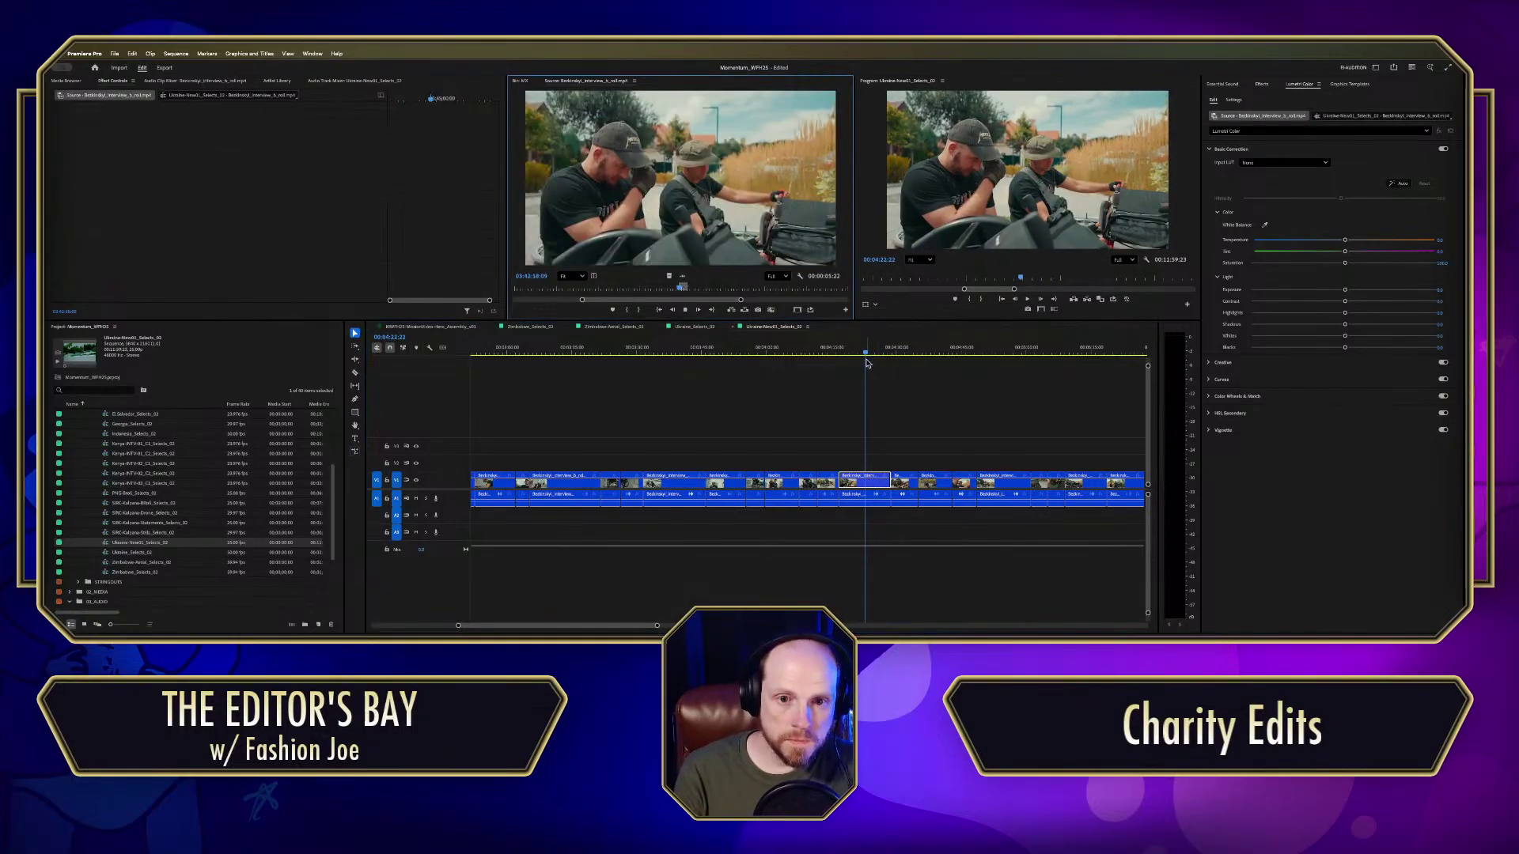
{"action": "key", "text": "space"}
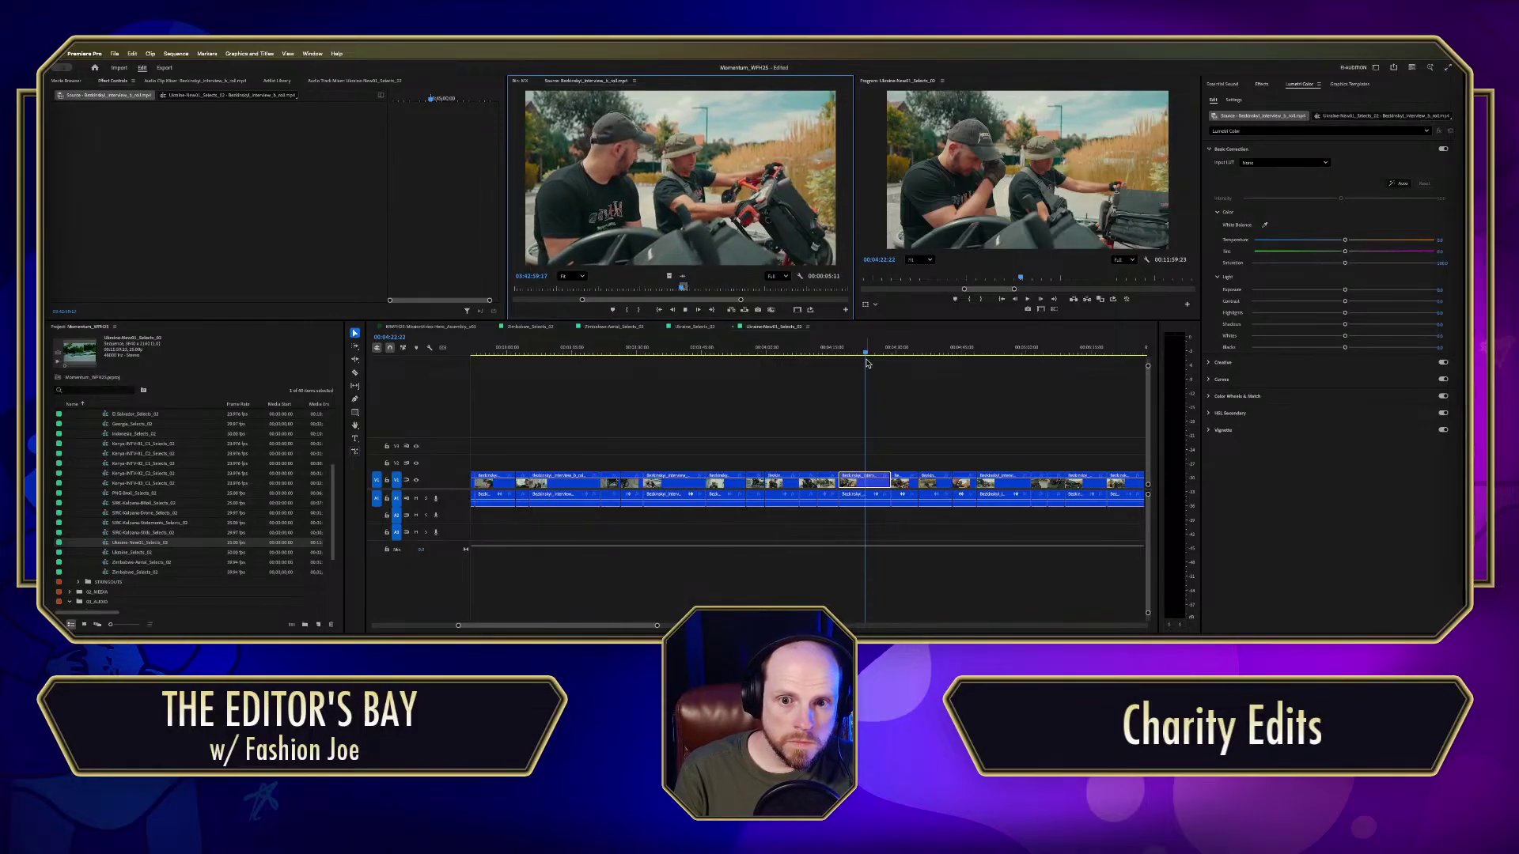
{"action": "key", "text": "space"}
{"action": "key", "text": "space"}
{"action": "key", "text": "space"}
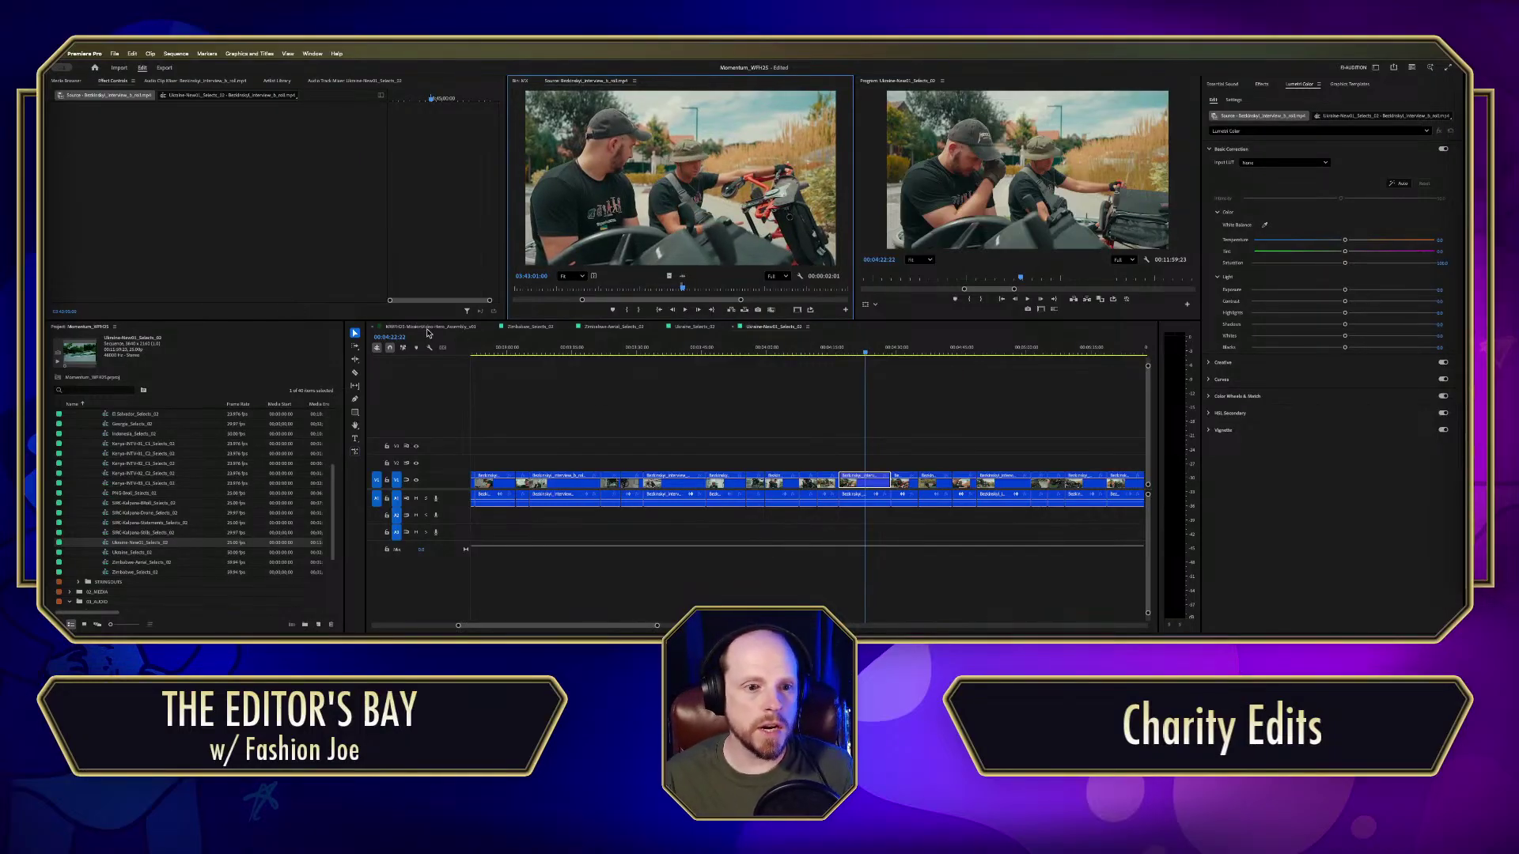
Step: Place the marked two-men shot after the last V1 clip in the assembly sequence and shorten its end to just before the V2 clips
{"action": "left_click", "coordinate": [427, 328]}
{"action": "left_click_drag", "start_coordinate": [666, 276], "coordinate": [872, 416]}
{"action": "left_click", "coordinate": [729, 352]}
{"action": "key", "text": "space"}
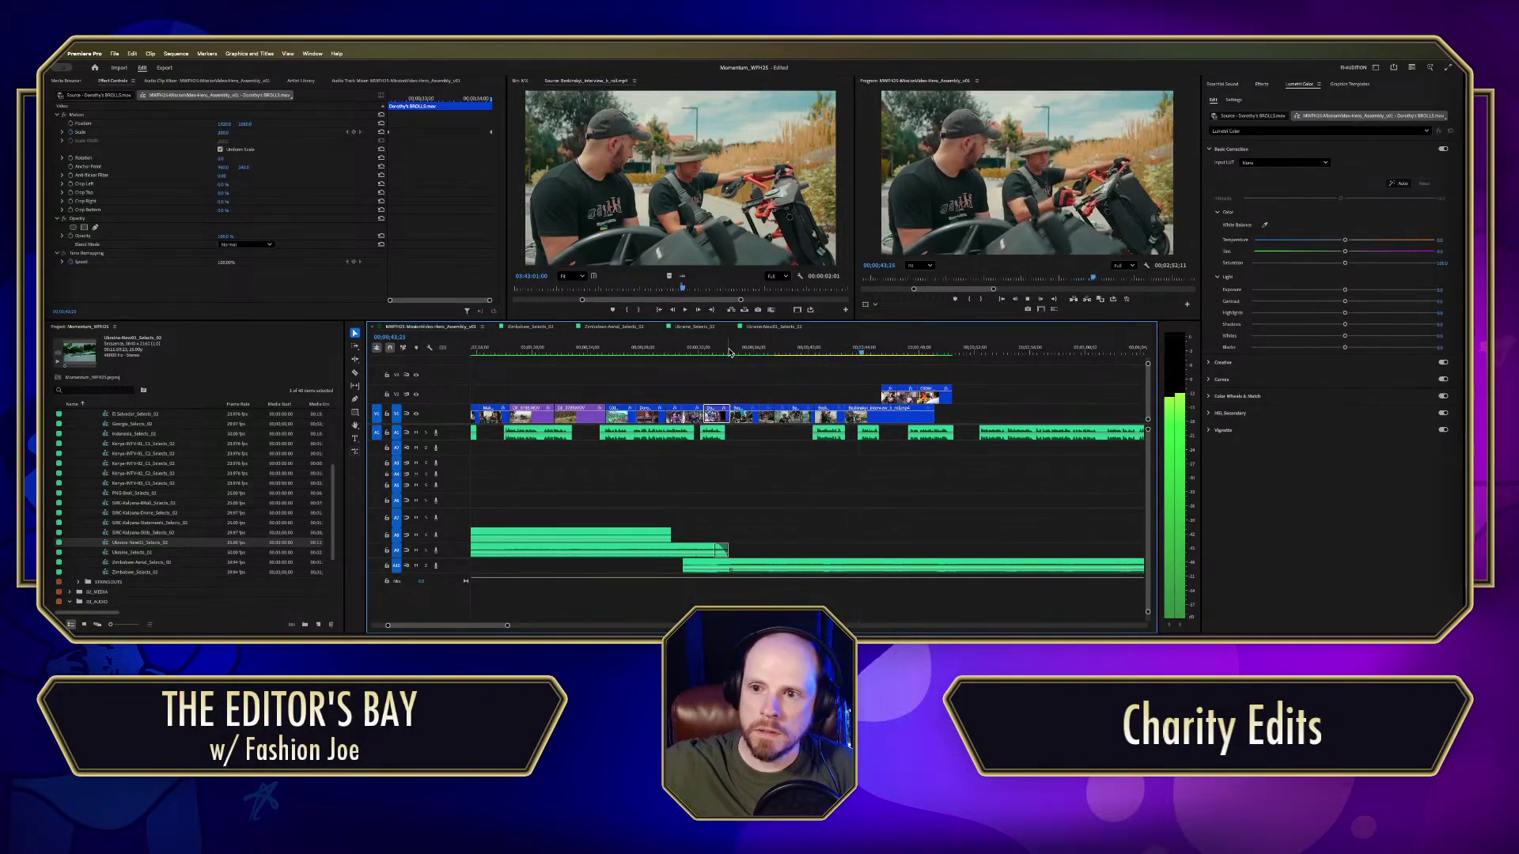
{"action": "left_click", "coordinate": [910, 412]}
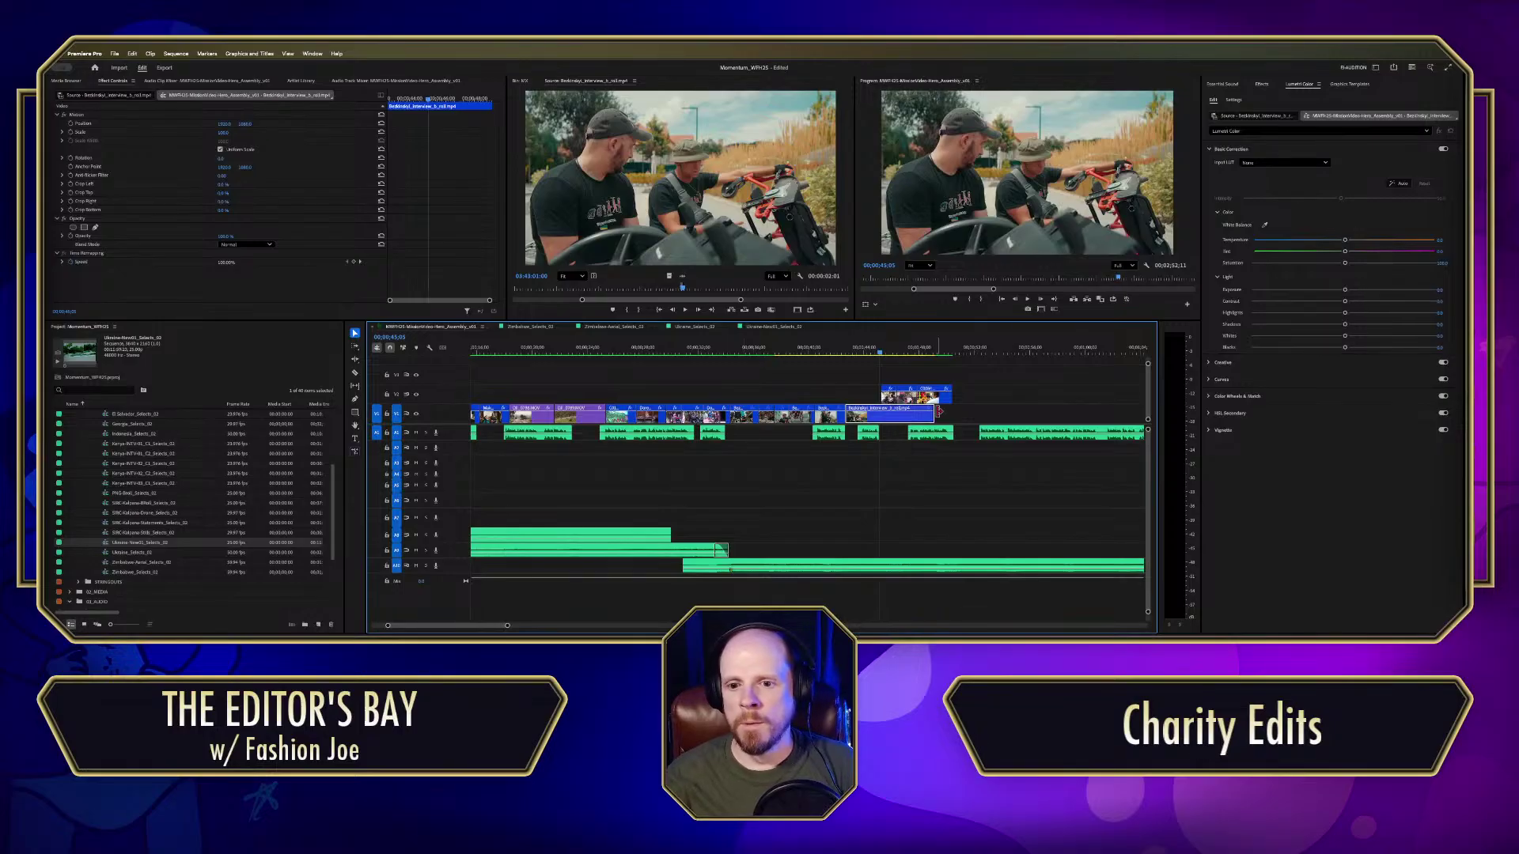
{"action": "left_click_drag", "start_coordinate": [937, 419], "coordinate": [882, 419]}
Step: Shift the three V2 clips slightly earlier so they start over the end of the new two-men shot
{"action": "left_click", "coordinate": [866, 348]}
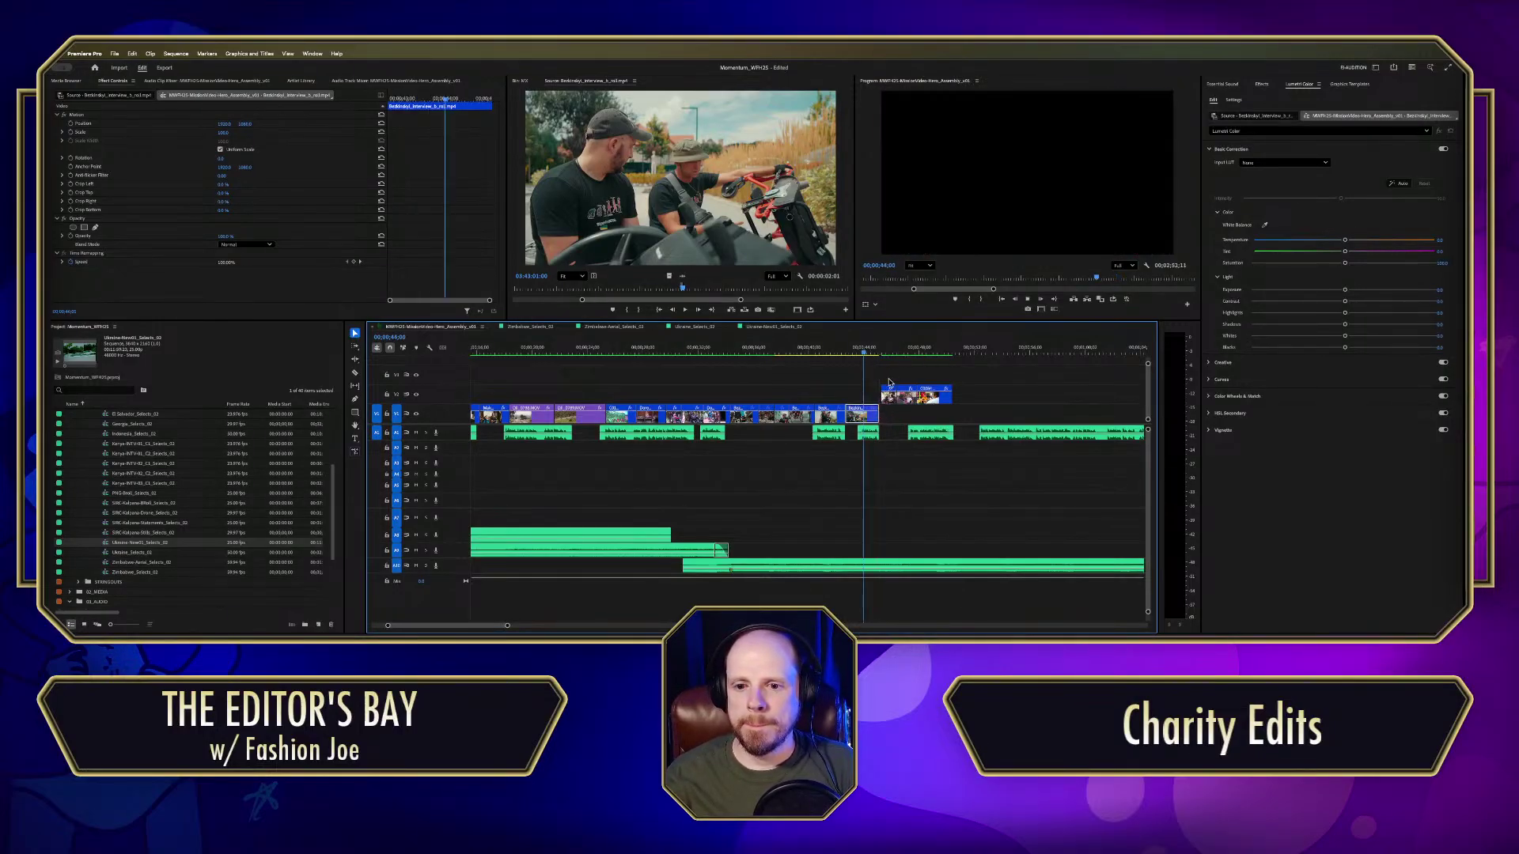
{"action": "left_click", "coordinate": [940, 395], "text": "shift"}
{"action": "left_click_drag", "start_coordinate": [935, 401], "coordinate": [933, 400]}
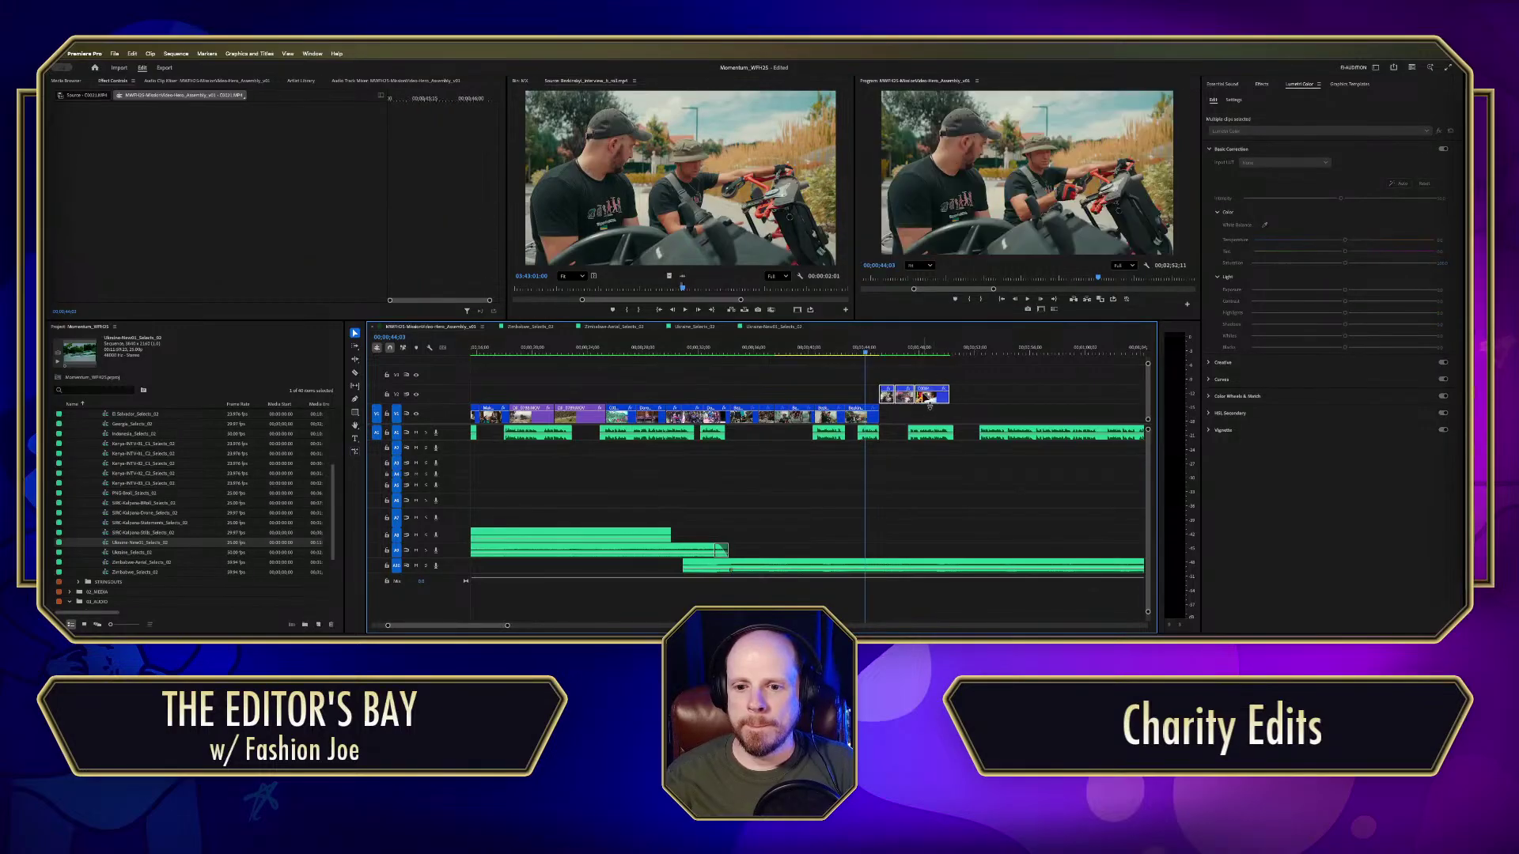
{"action": "key", "text": "space"}
{"action": "key", "text": "space"}
{"action": "key", "text": "="}
{"action": "left_click_drag", "start_coordinate": [889, 370], "coordinate": [977, 401]}
Step: Play through the transition into the V2 clips and trim the end of the second V2 clip back to the playhead
{"action": "left_click", "coordinate": [797, 349]}
{"action": "key", "text": "space"}
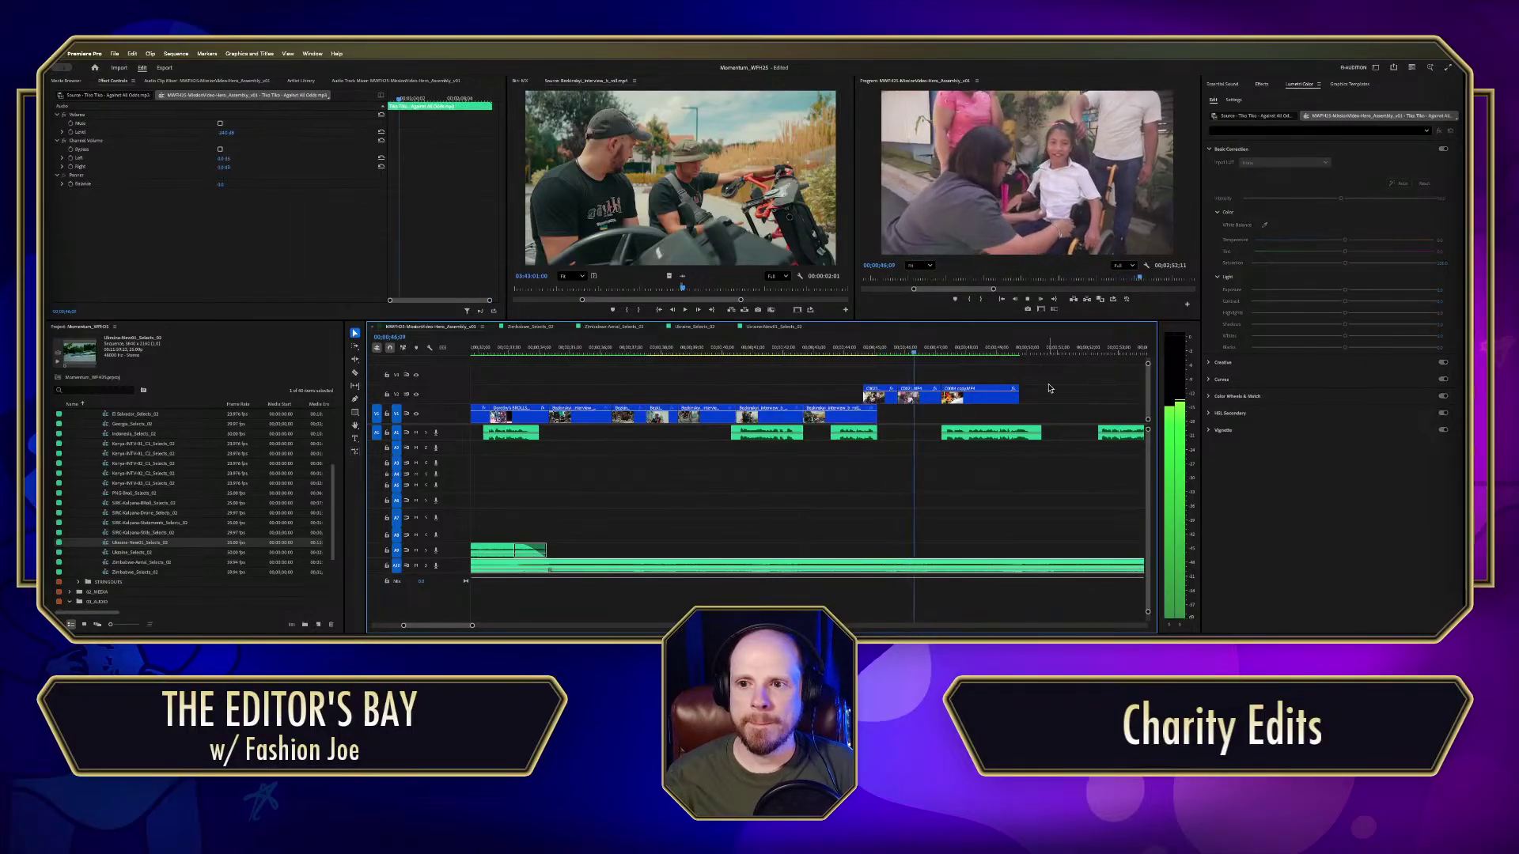
{"action": "key", "text": "j"}
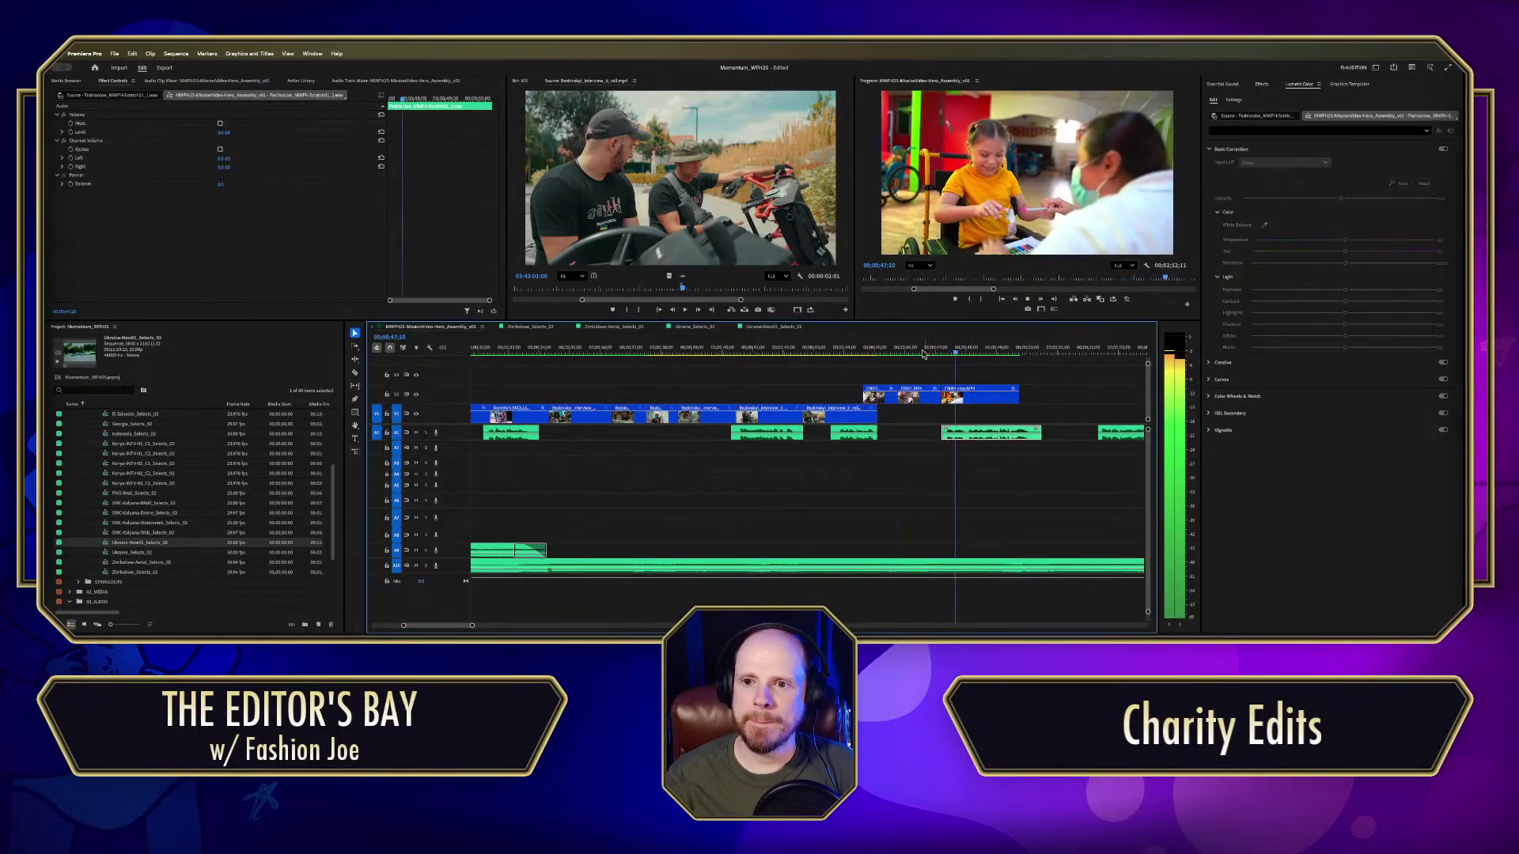
{"action": "key", "text": "space"}
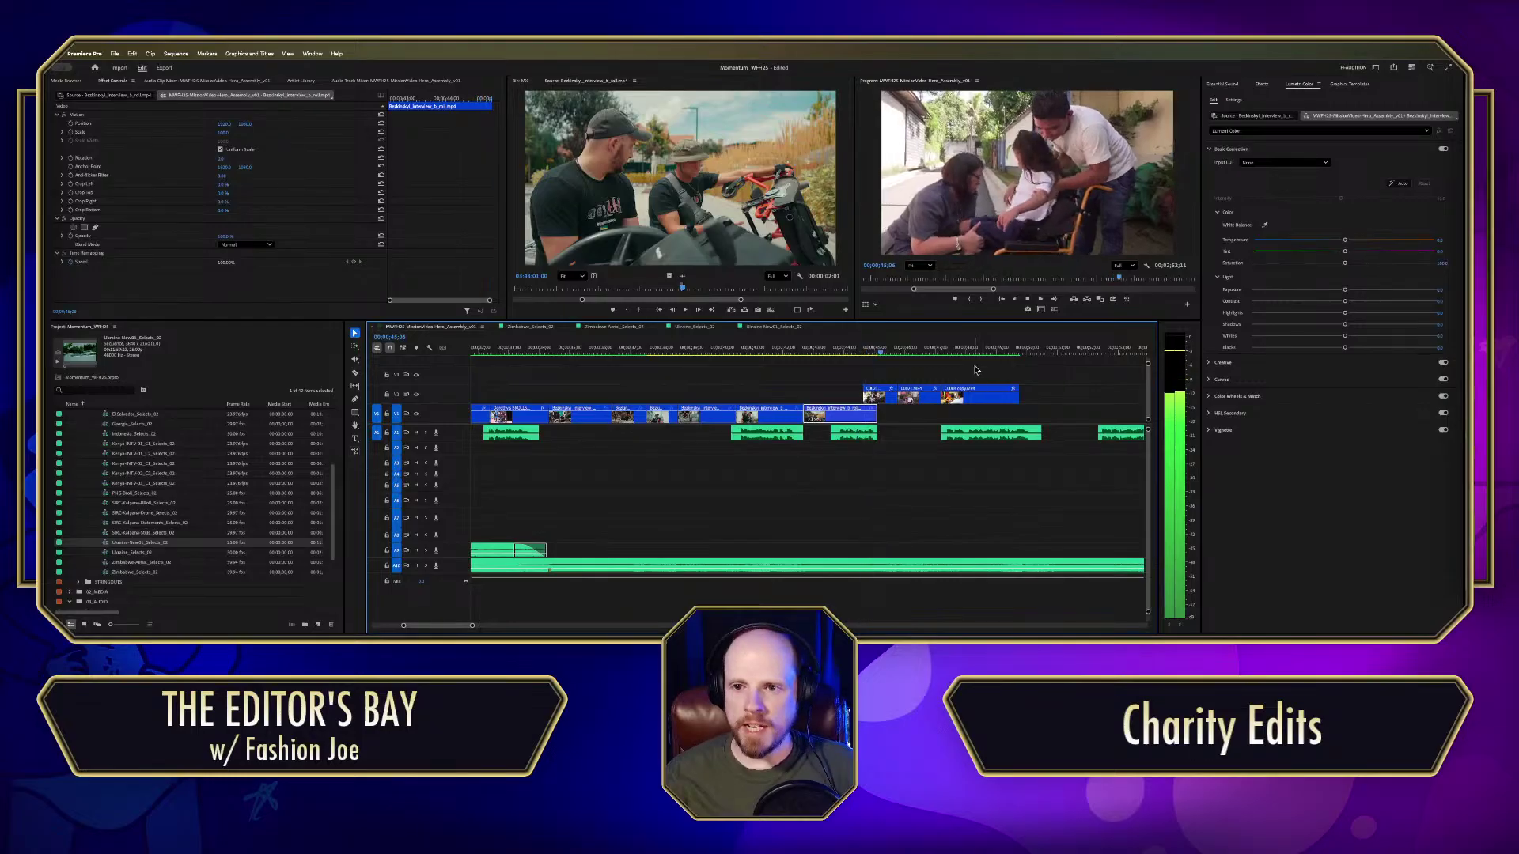
{"action": "key", "text": "space"}
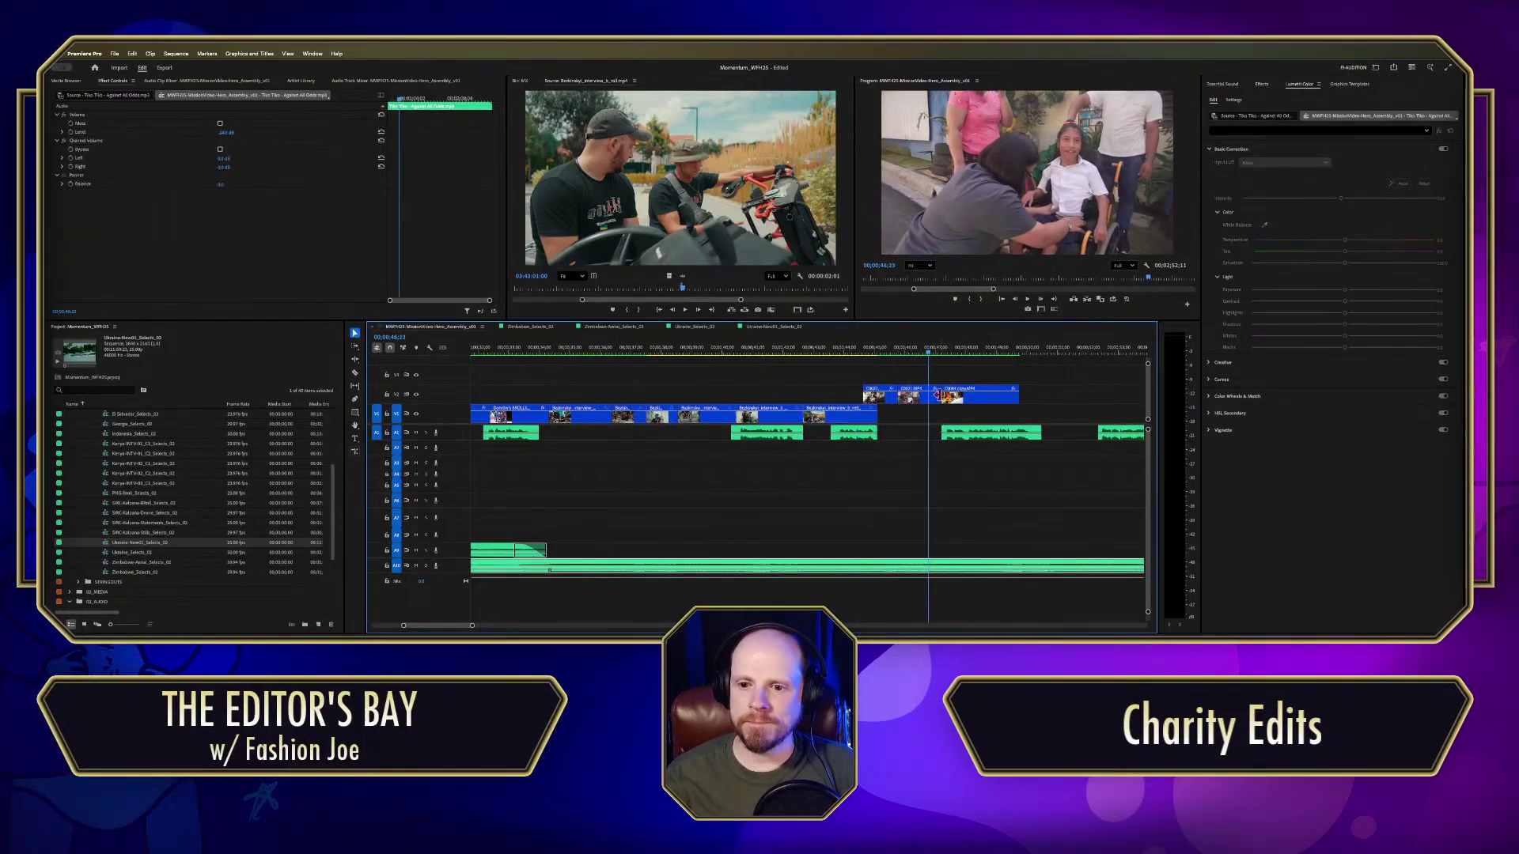
{"action": "left_click", "coordinate": [935, 400]}
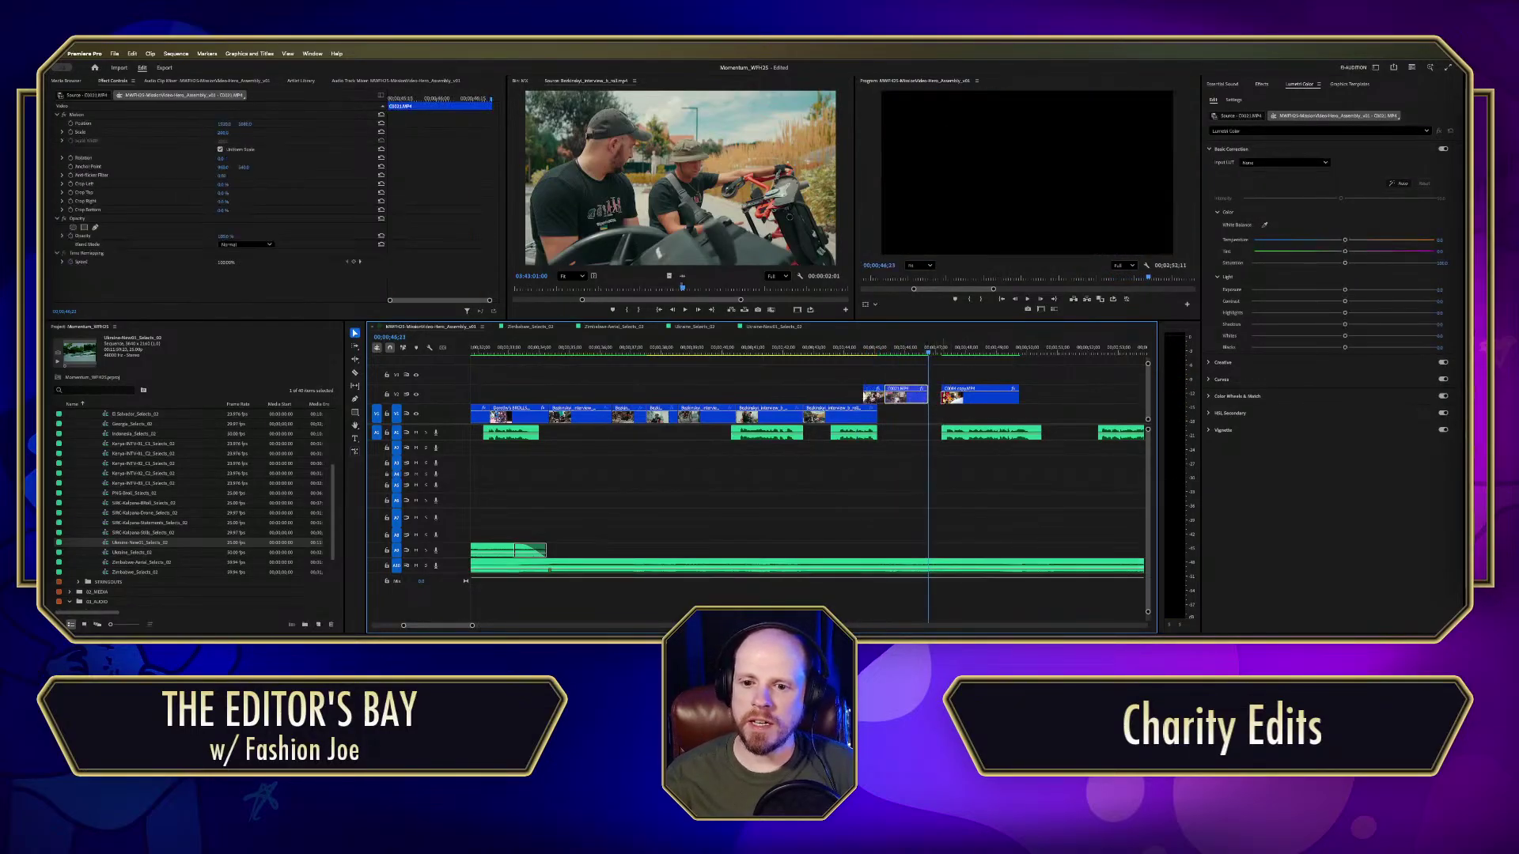
{"action": "left_click_drag", "start_coordinate": [935, 395], "coordinate": [947, 386]}
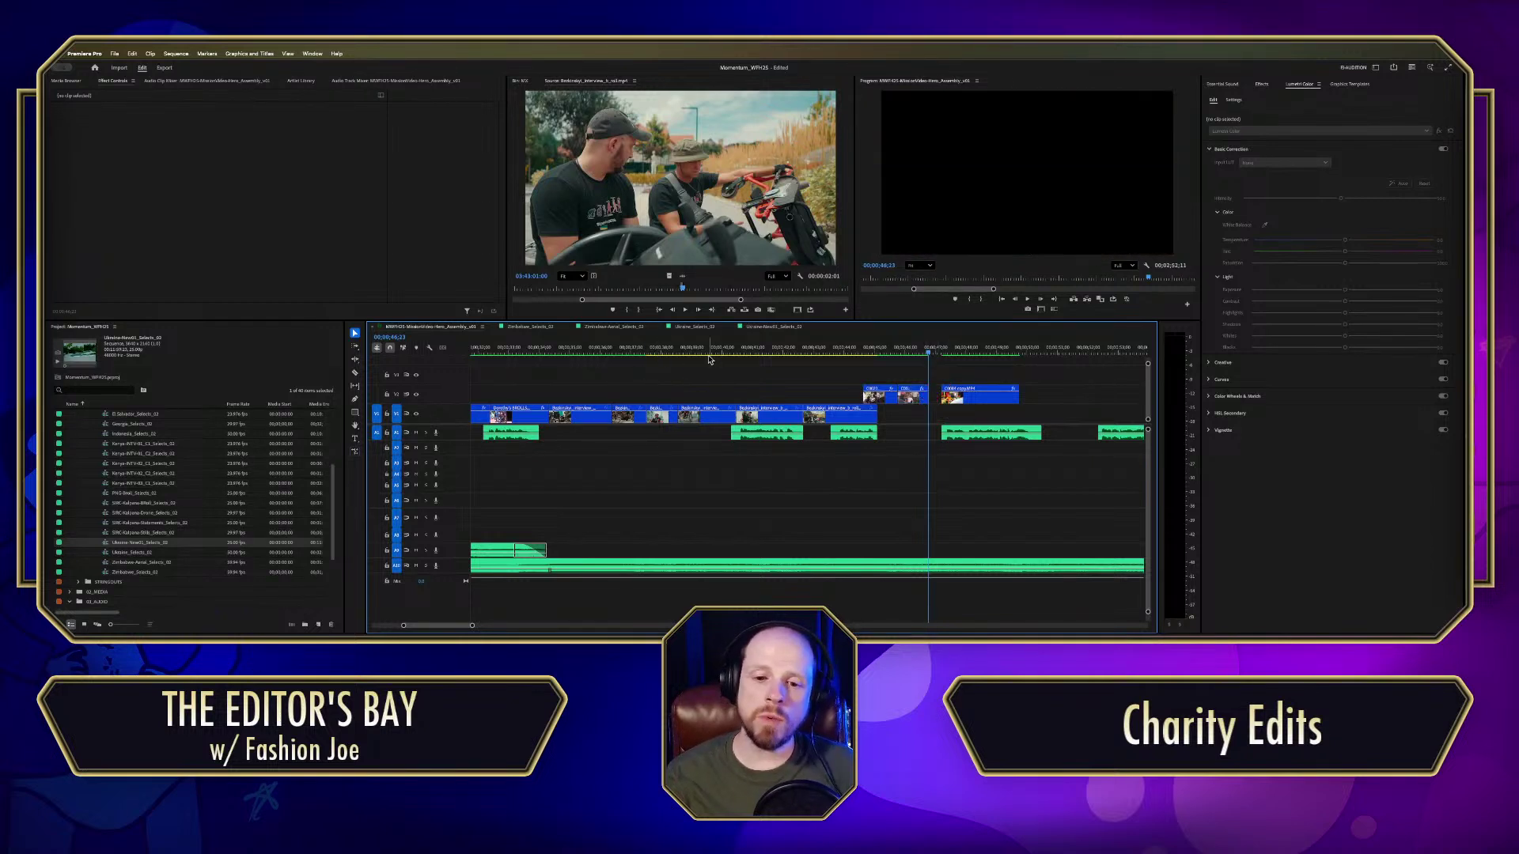
Step: Move the third V2 clip later to open a gap, and trim the two-men shot's end back to the first V2 clip's start
{"action": "left_click_drag", "start_coordinate": [966, 402], "coordinate": [1081, 402]}
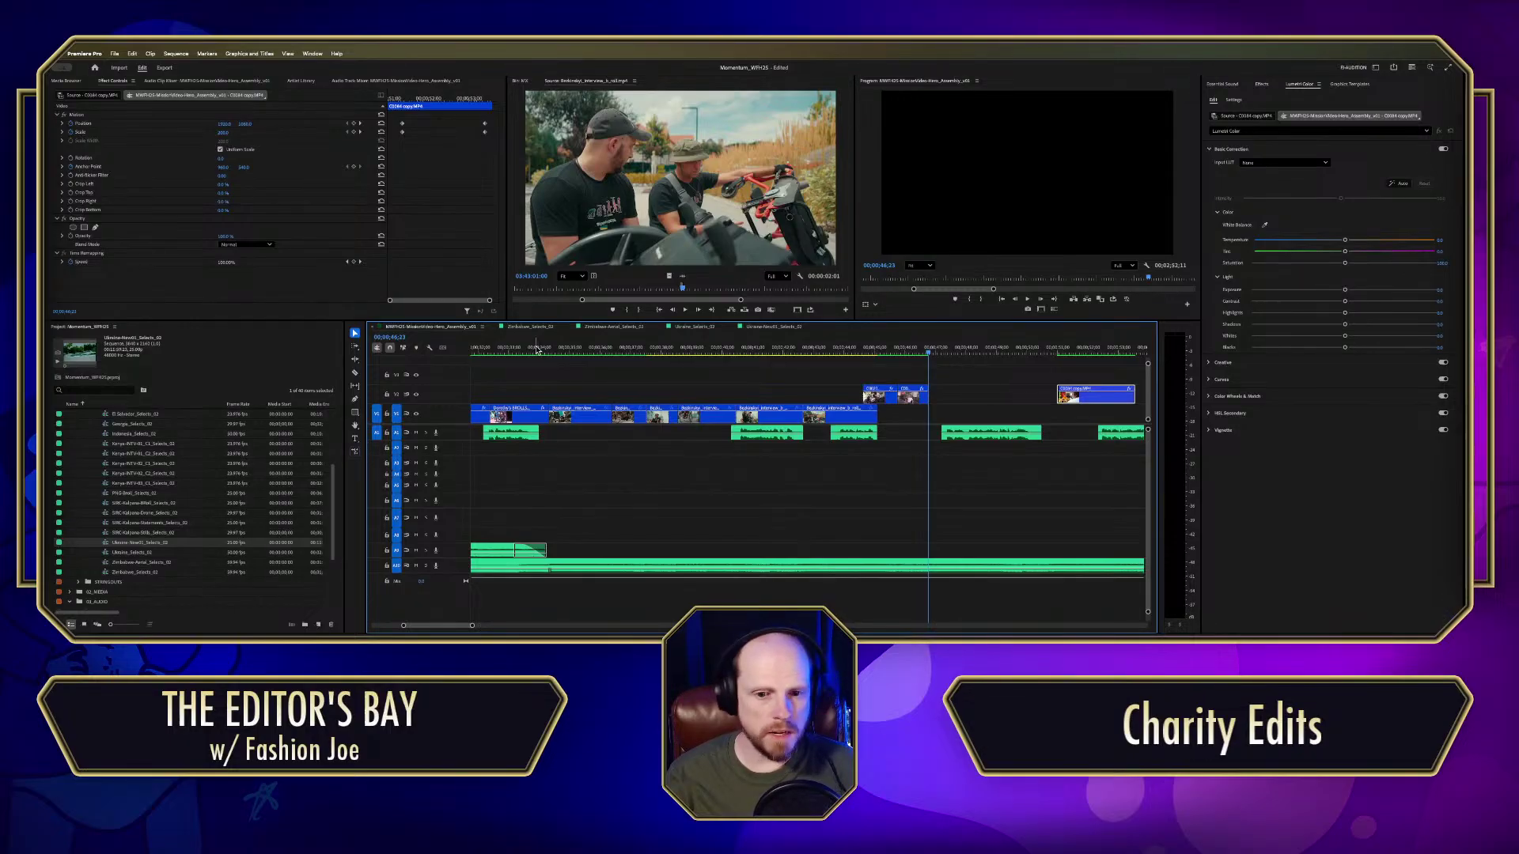
{"action": "left_click_drag", "start_coordinate": [537, 349], "coordinate": [861, 414]}
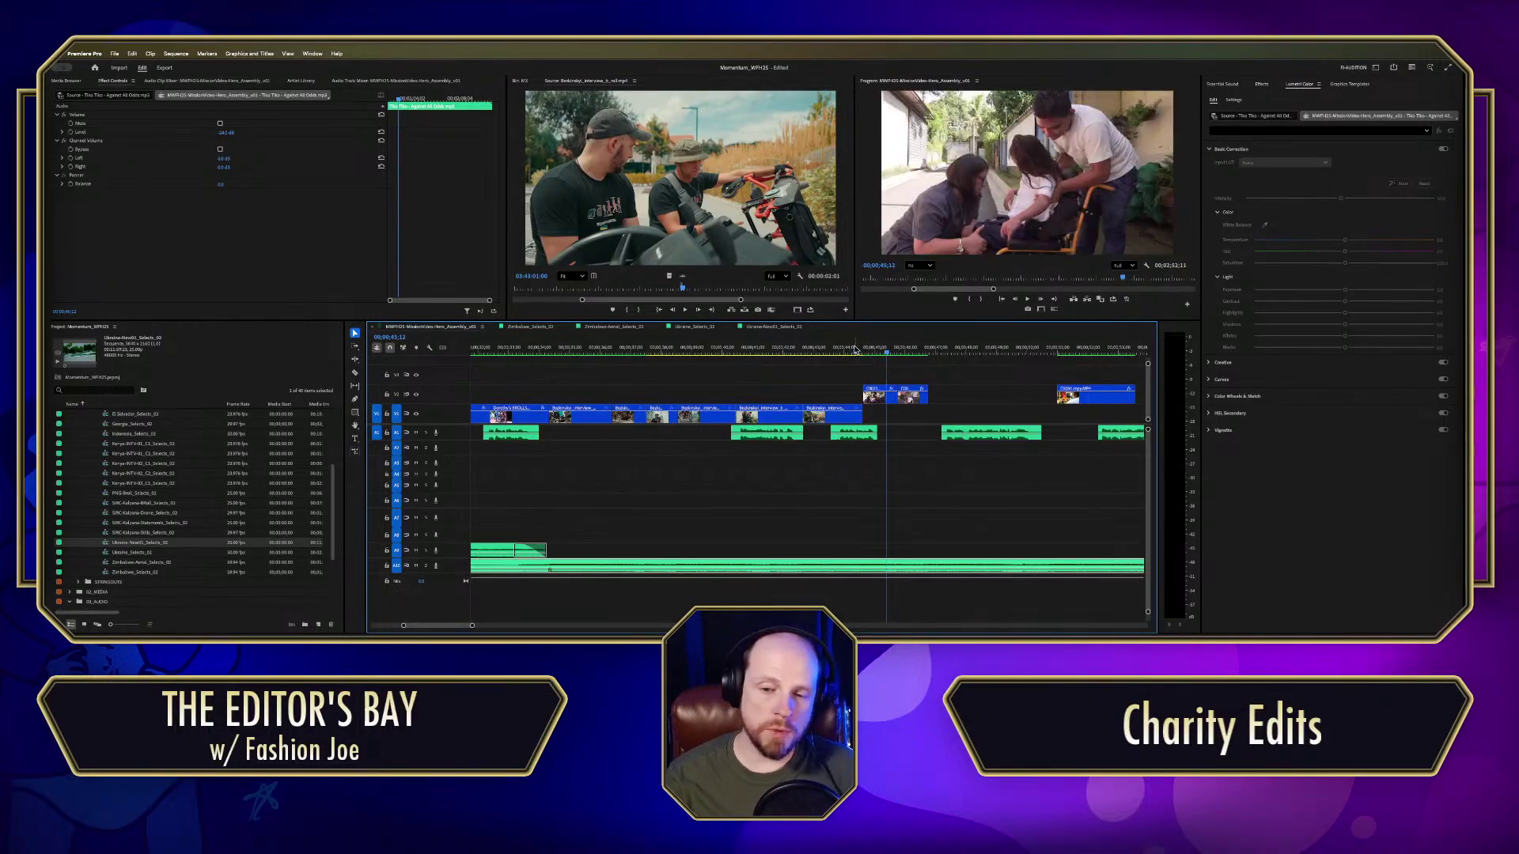
Step: Play back the last two-men shots and the following V2 clips to check the cut timing against the narration and music
{"action": "left_click", "coordinate": [794, 353]}
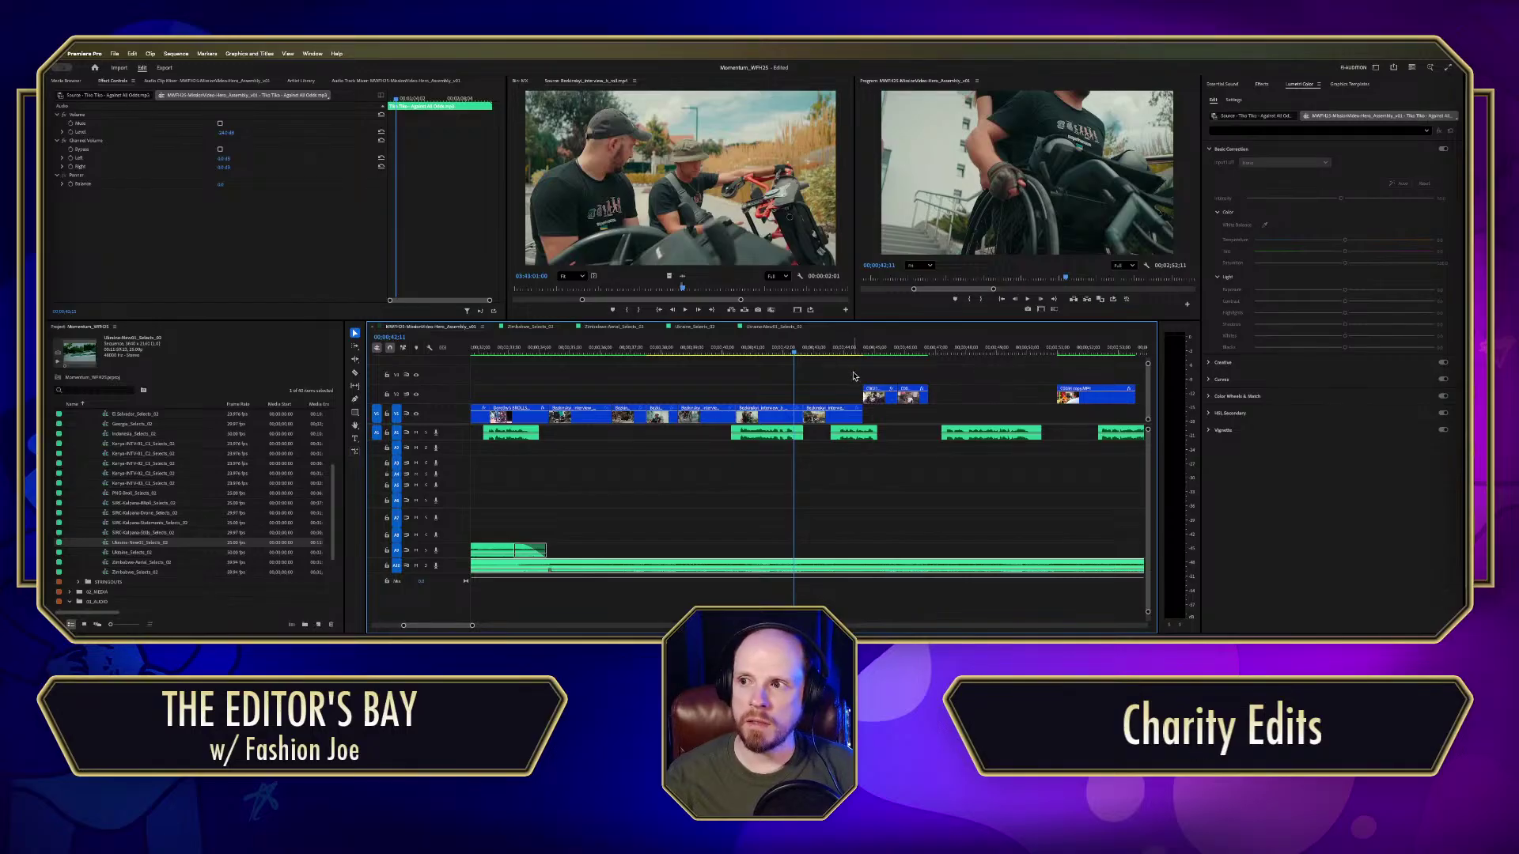
{"action": "left_click", "coordinate": [842, 376]}
{"action": "left_click_drag", "start_coordinate": [815, 349], "coordinate": [737, 350]}
{"action": "key", "text": "space"}
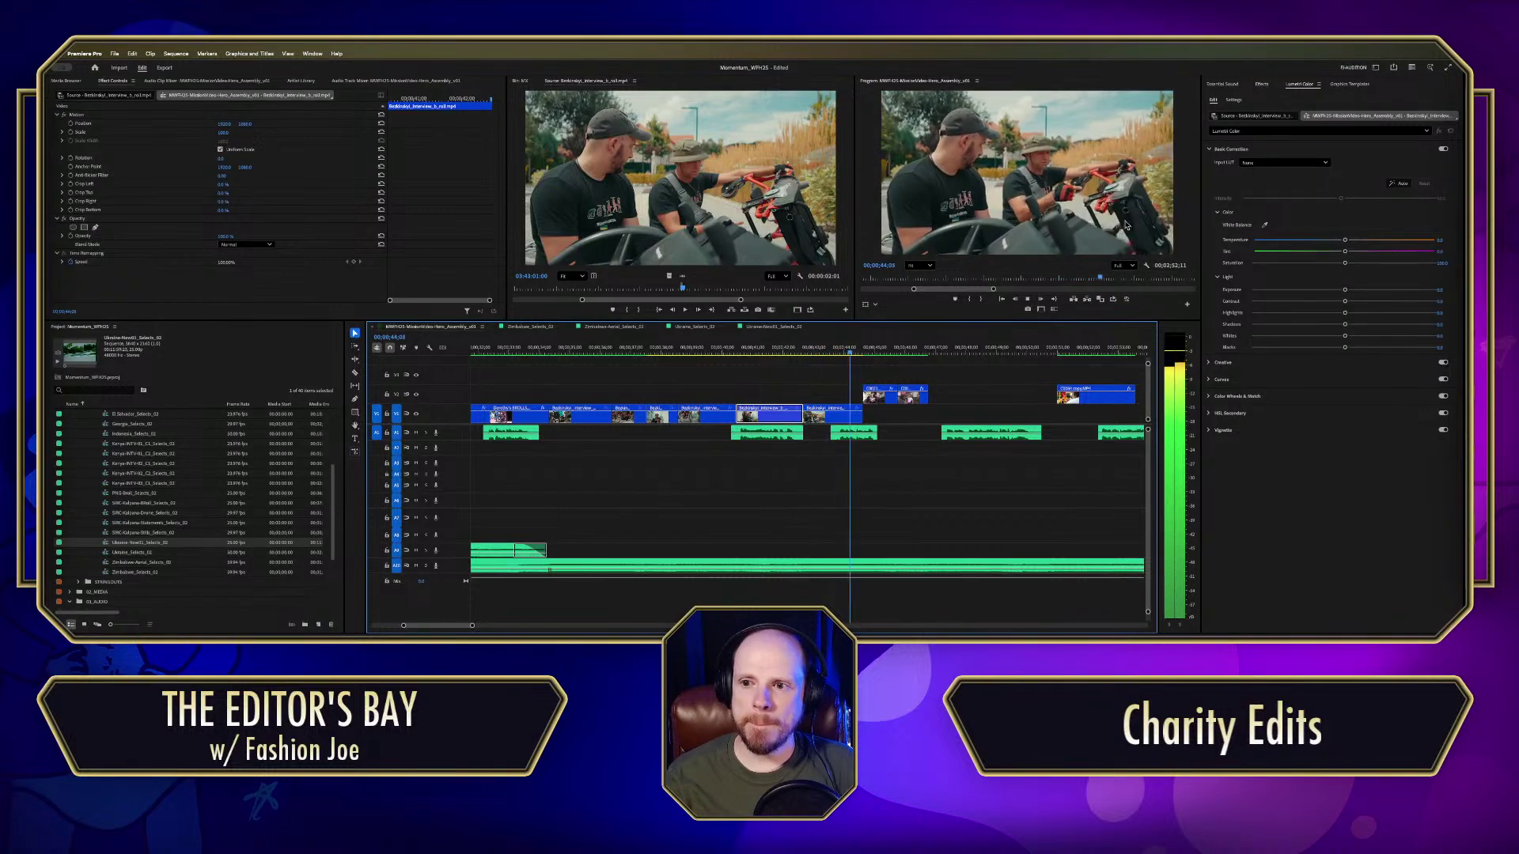
{"action": "key", "text": "space"}
{"action": "key", "text": "equal"}
{"action": "key", "text": "equal"}
{"action": "key", "text": "equal"}
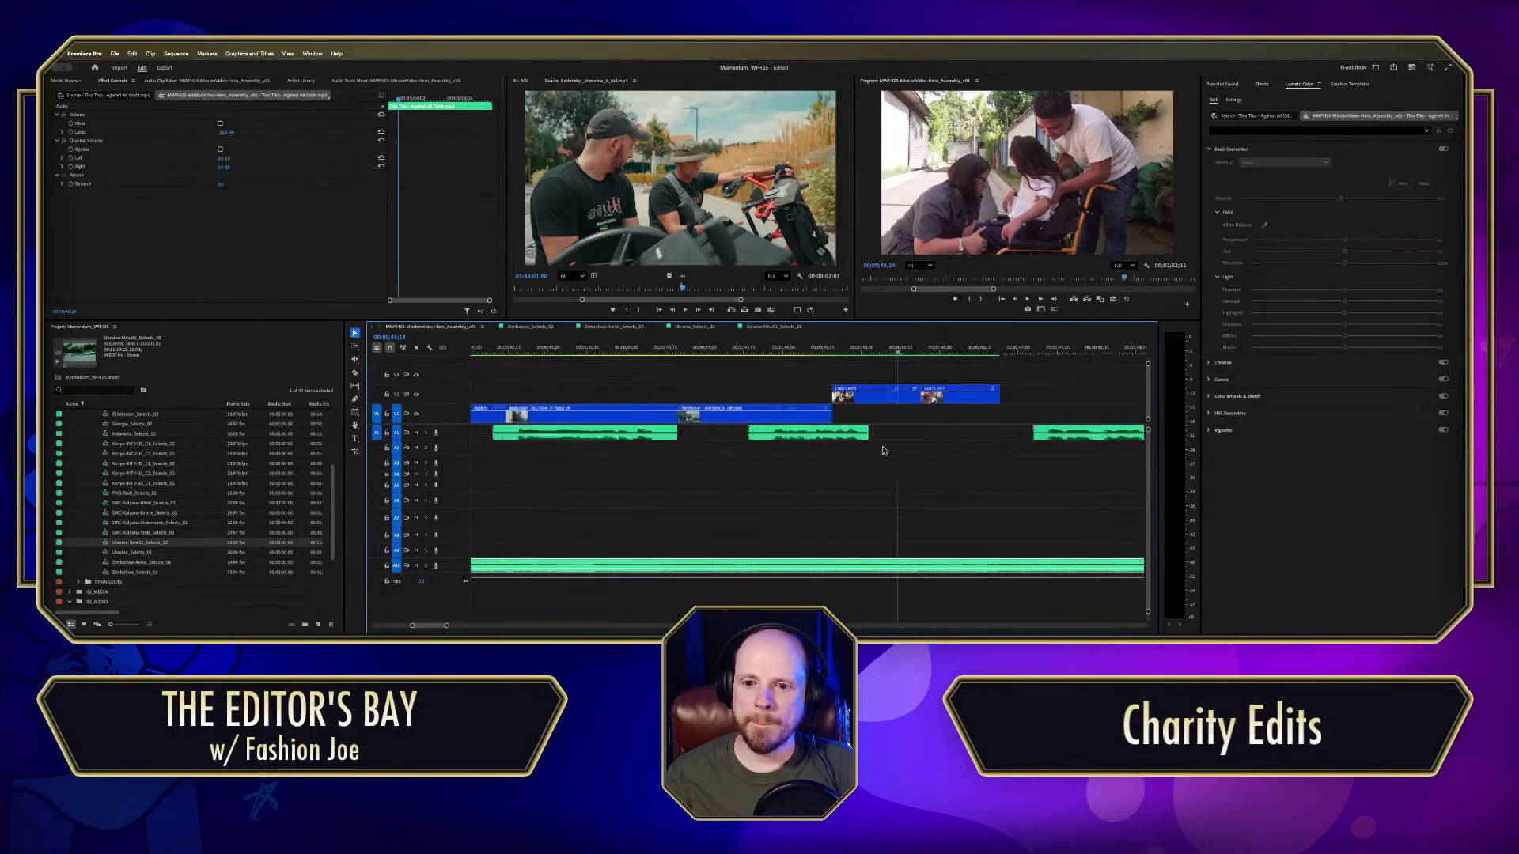
{"action": "left_click", "coordinate": [752, 351]}
{"action": "key", "text": "space"}
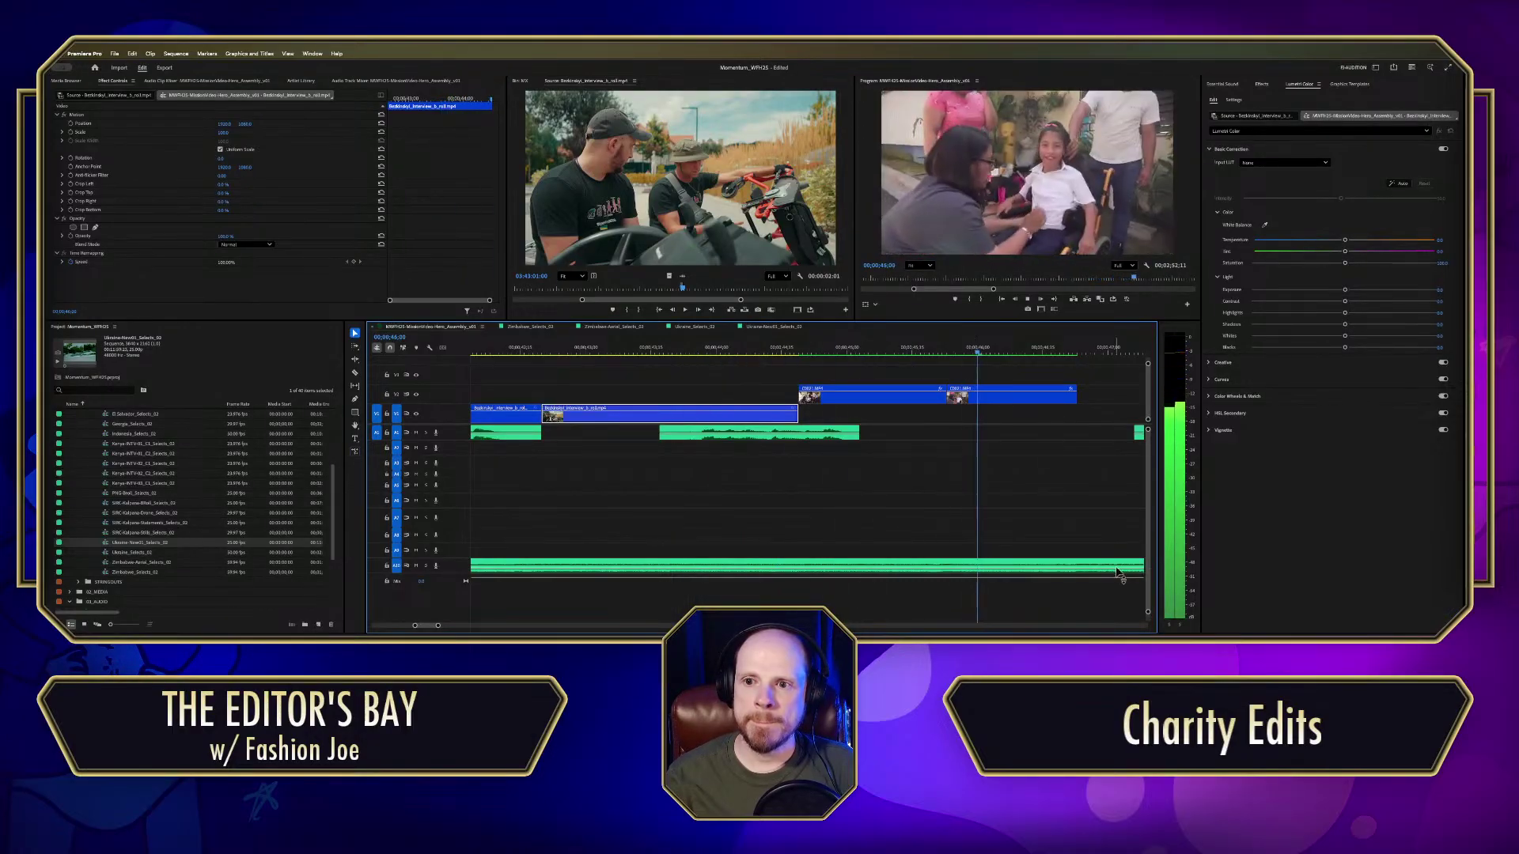
{"action": "key", "text": "space"}
{"action": "scroll", "coordinate": [951, 428], "scroll_direction": "down", "scroll_amount": 5}
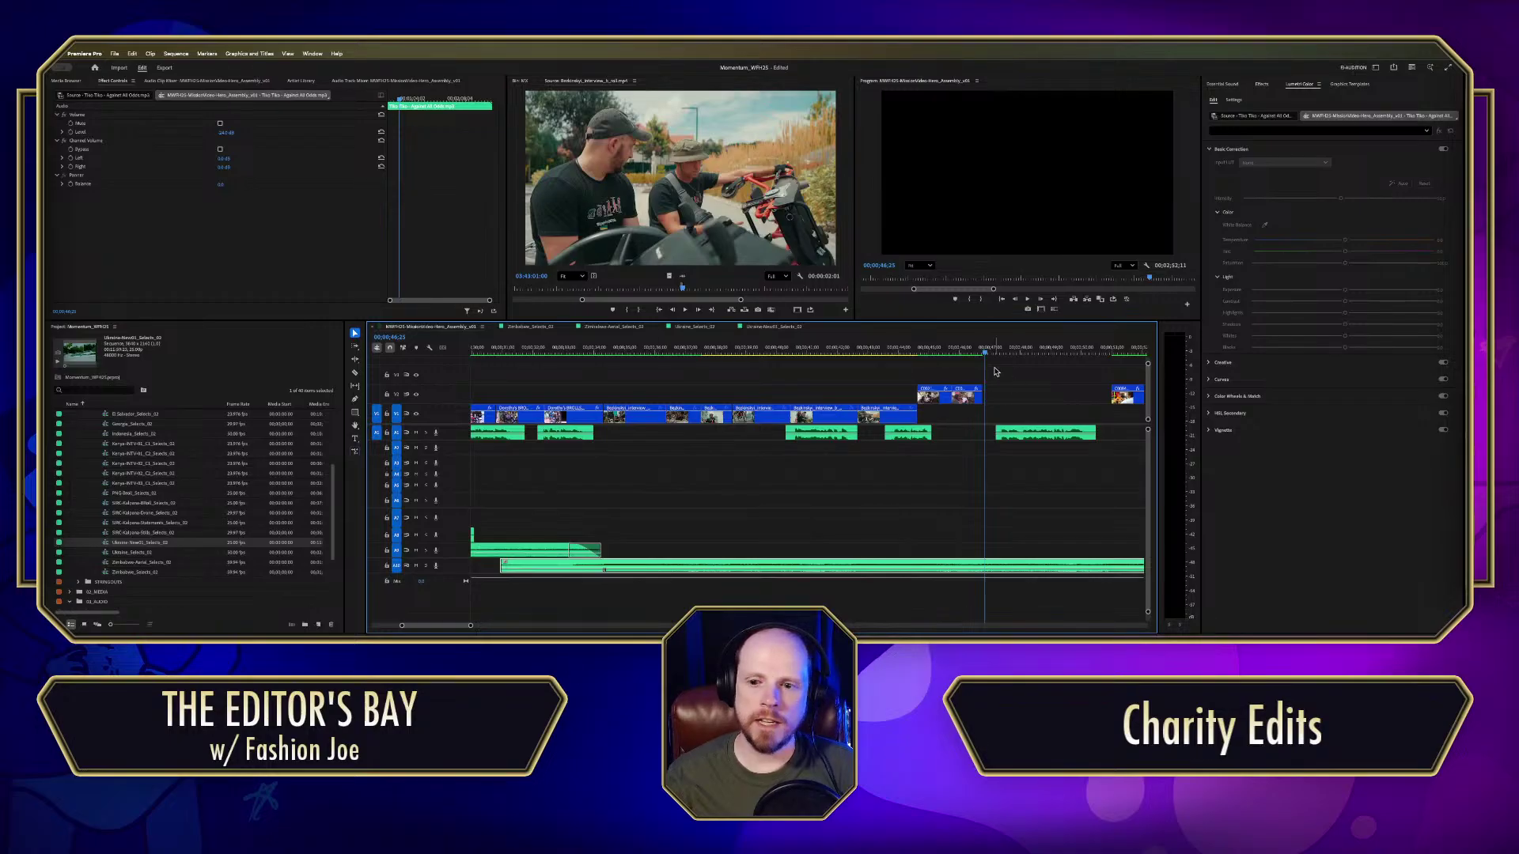
Step: Open the El Salvador selects sequence and skim its clips for a shot to follow the second V2 clip
{"action": "scroll", "coordinate": [162, 478], "scroll_direction": "up", "scroll_amount": 4}
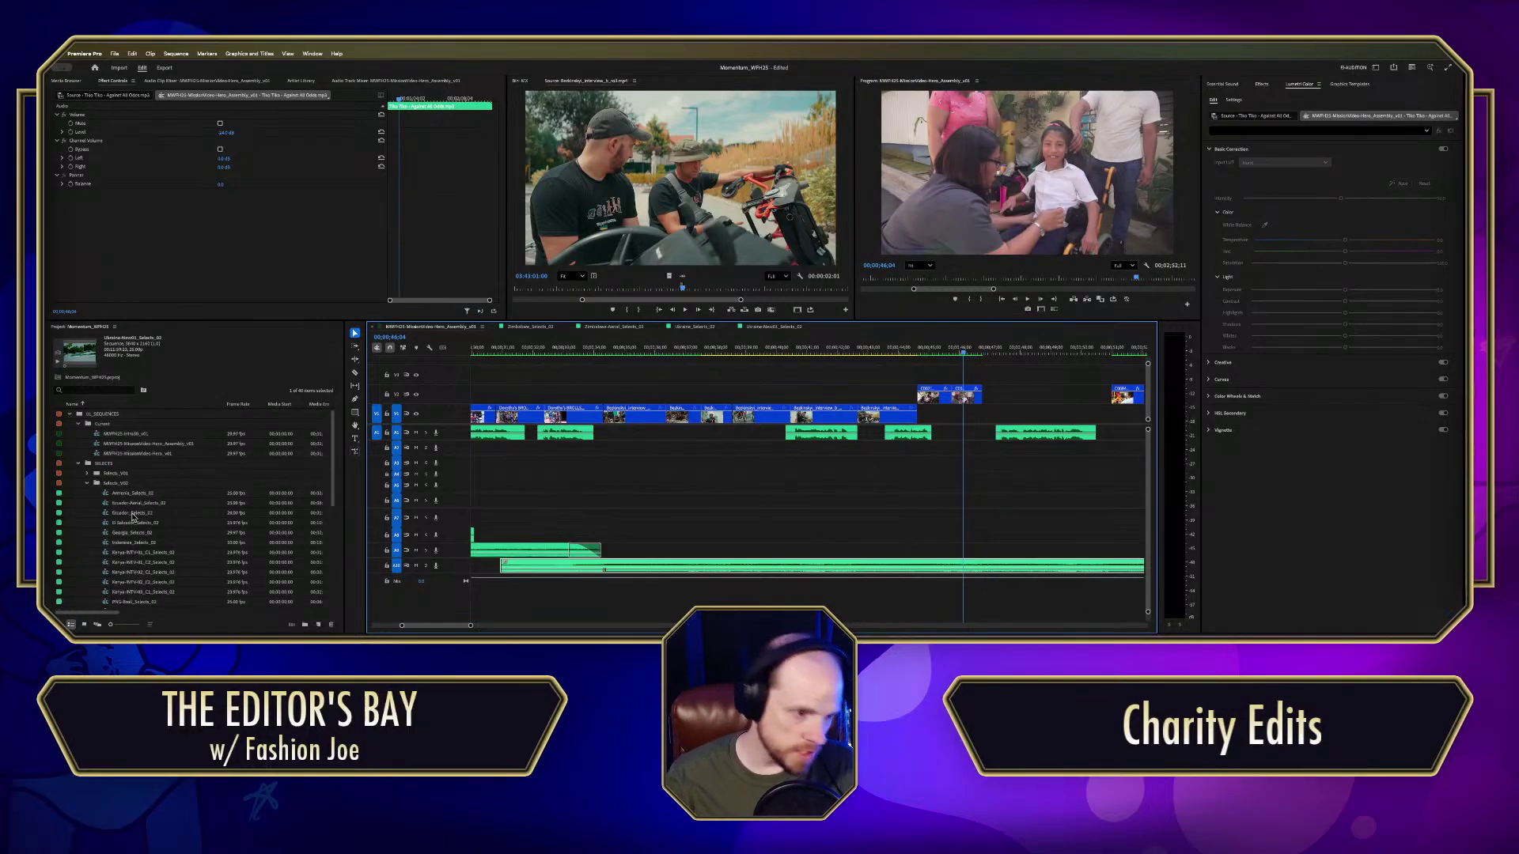
{"action": "double_click", "coordinate": [105, 525]}
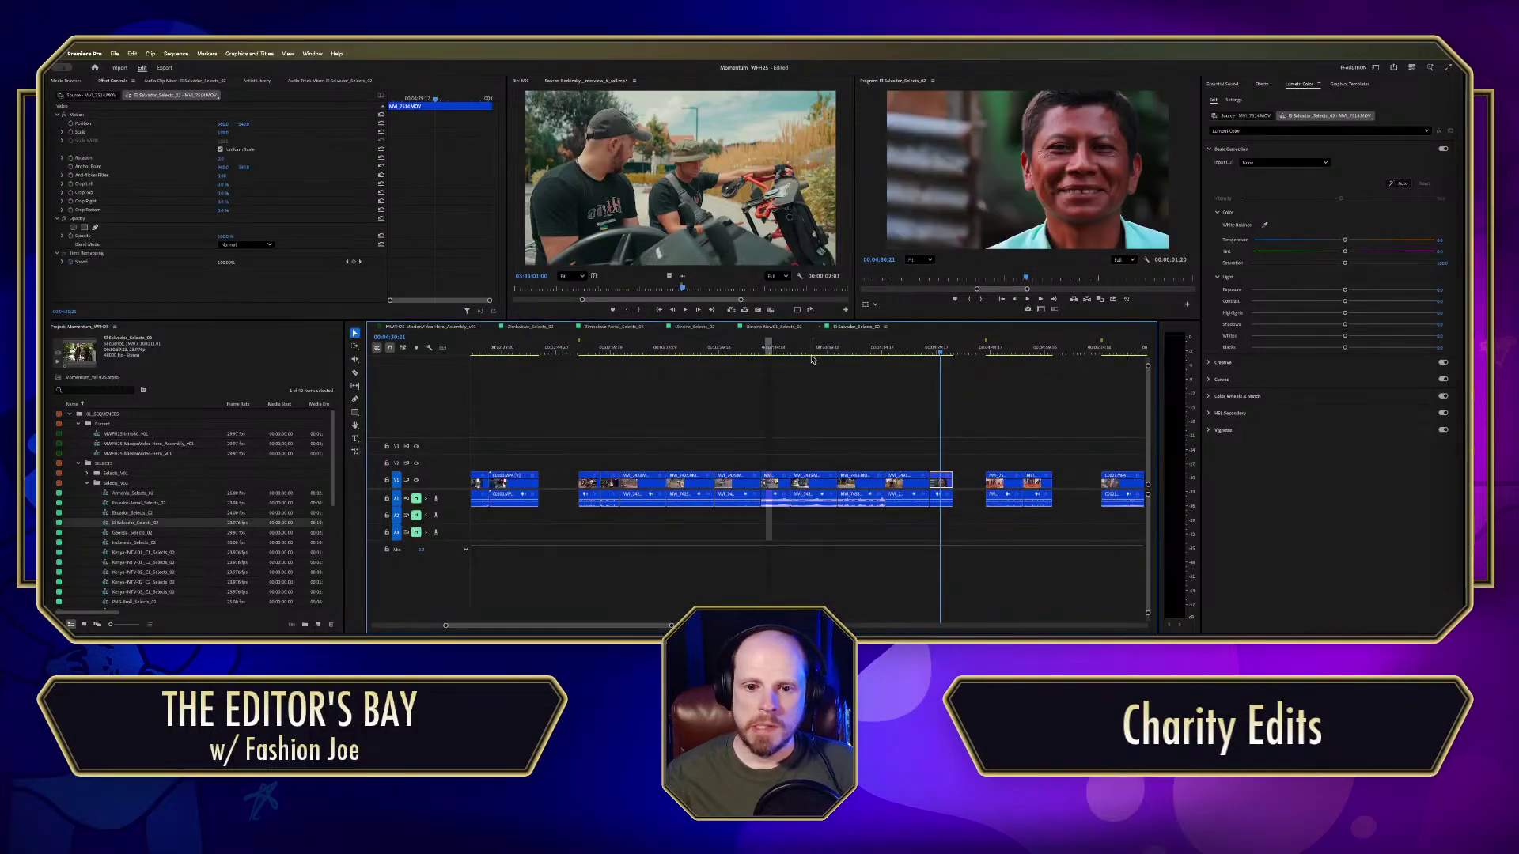
{"action": "left_click", "coordinate": [785, 351]}
{"action": "left_click", "coordinate": [609, 352]}
{"action": "scroll", "coordinate": [579, 394], "scroll_direction": "down", "scroll_amount": 4}
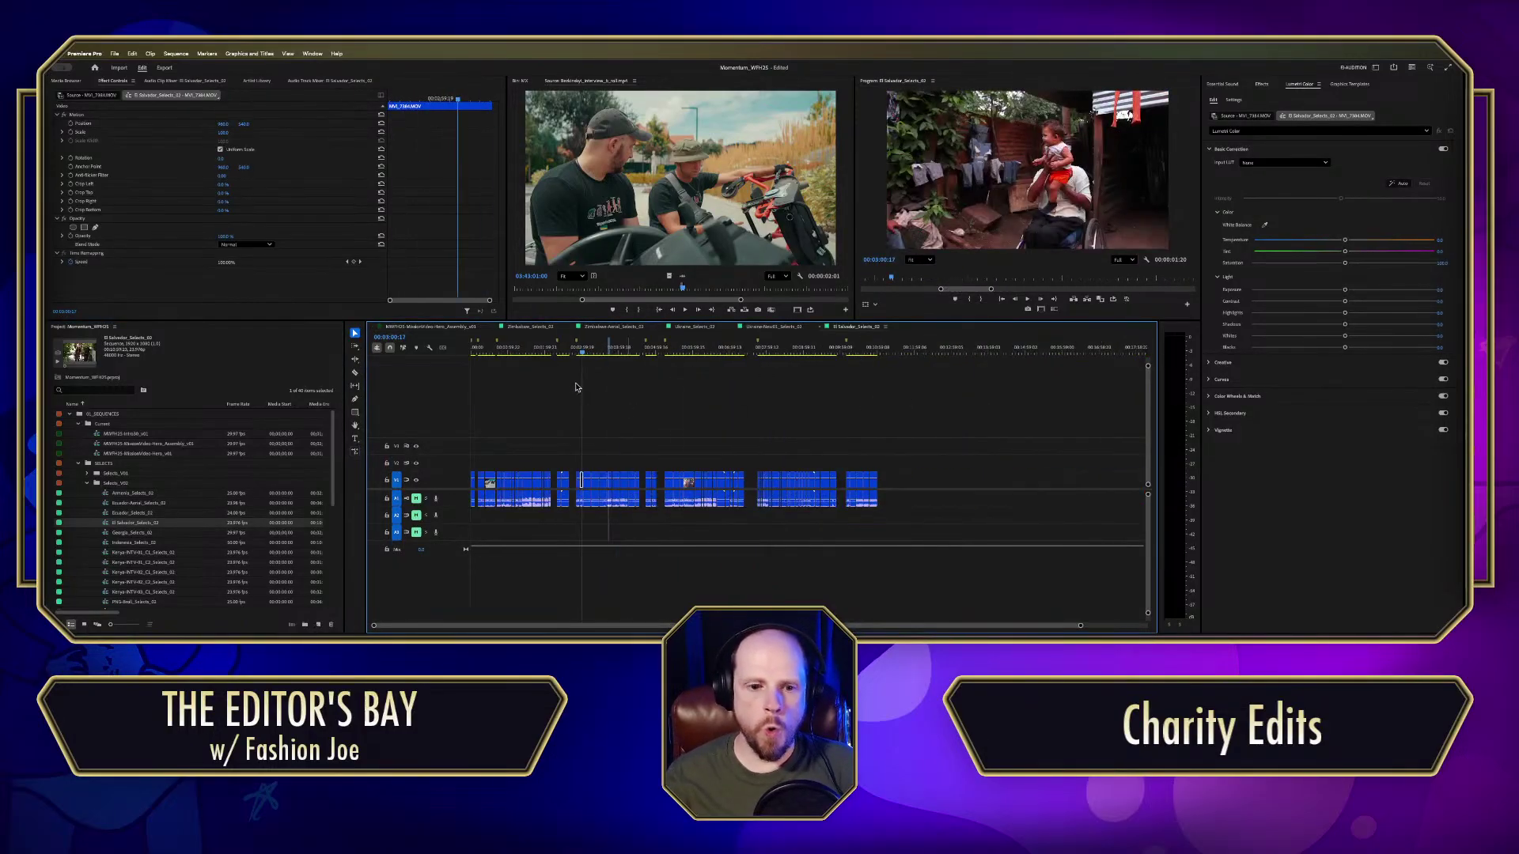
{"action": "left_click_drag", "start_coordinate": [548, 353], "coordinate": [727, 379]}
{"action": "scroll", "coordinate": [720, 416], "scroll_direction": "up", "scroll_amount": 4}
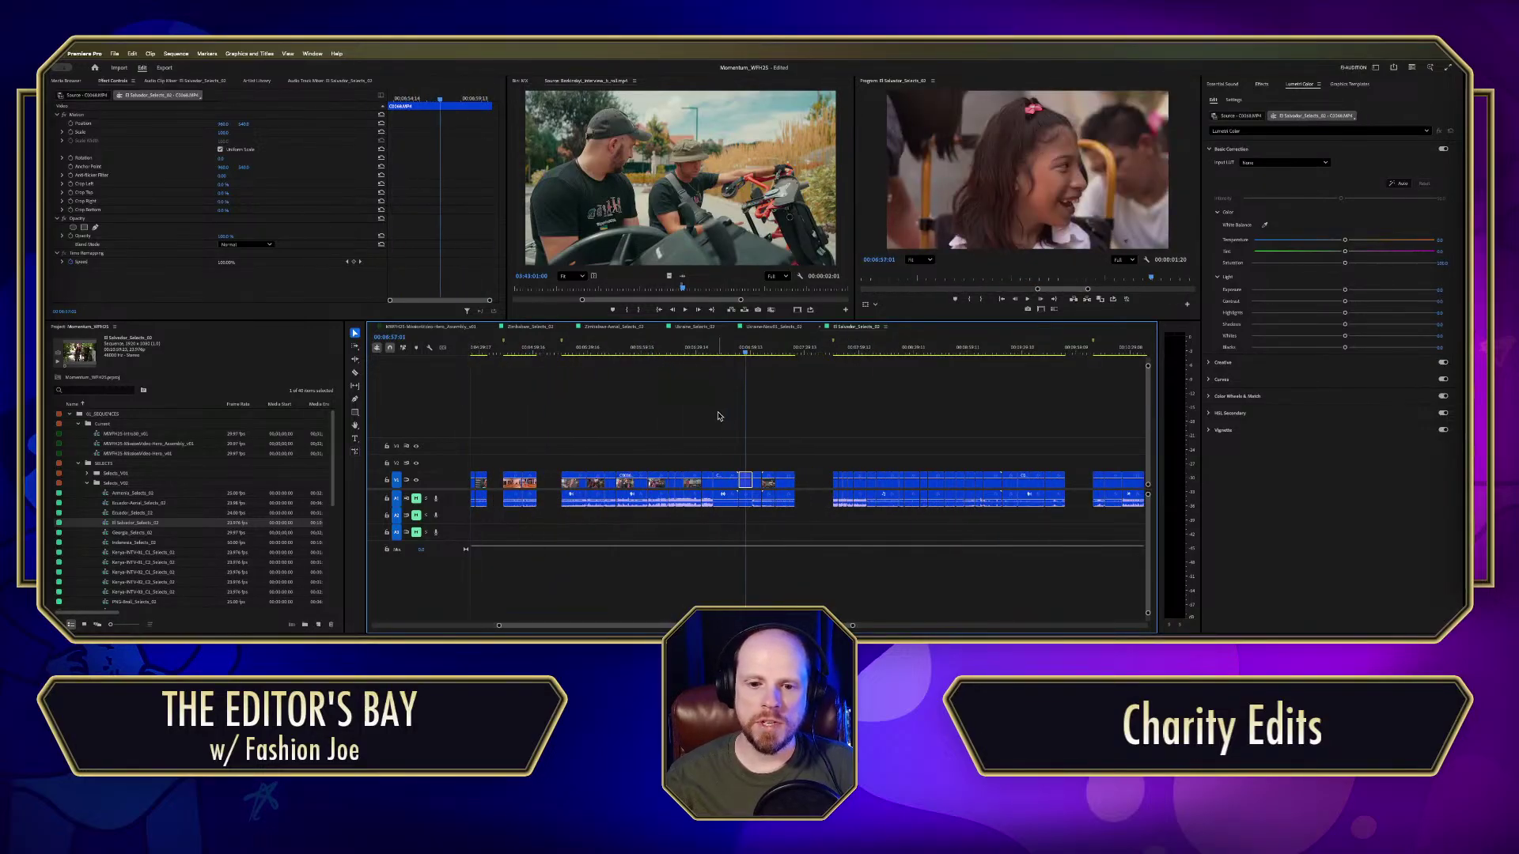
{"action": "scroll", "coordinate": [787, 371], "scroll_direction": "up", "scroll_amount": 1}
Step: Load the shot of the laughing girl in a white shirt into the Source monitor and mark about 1 second 18 frames
{"action": "left_click_drag", "start_coordinate": [773, 352], "coordinate": [727, 357]}
{"action": "key", "text": "space"}
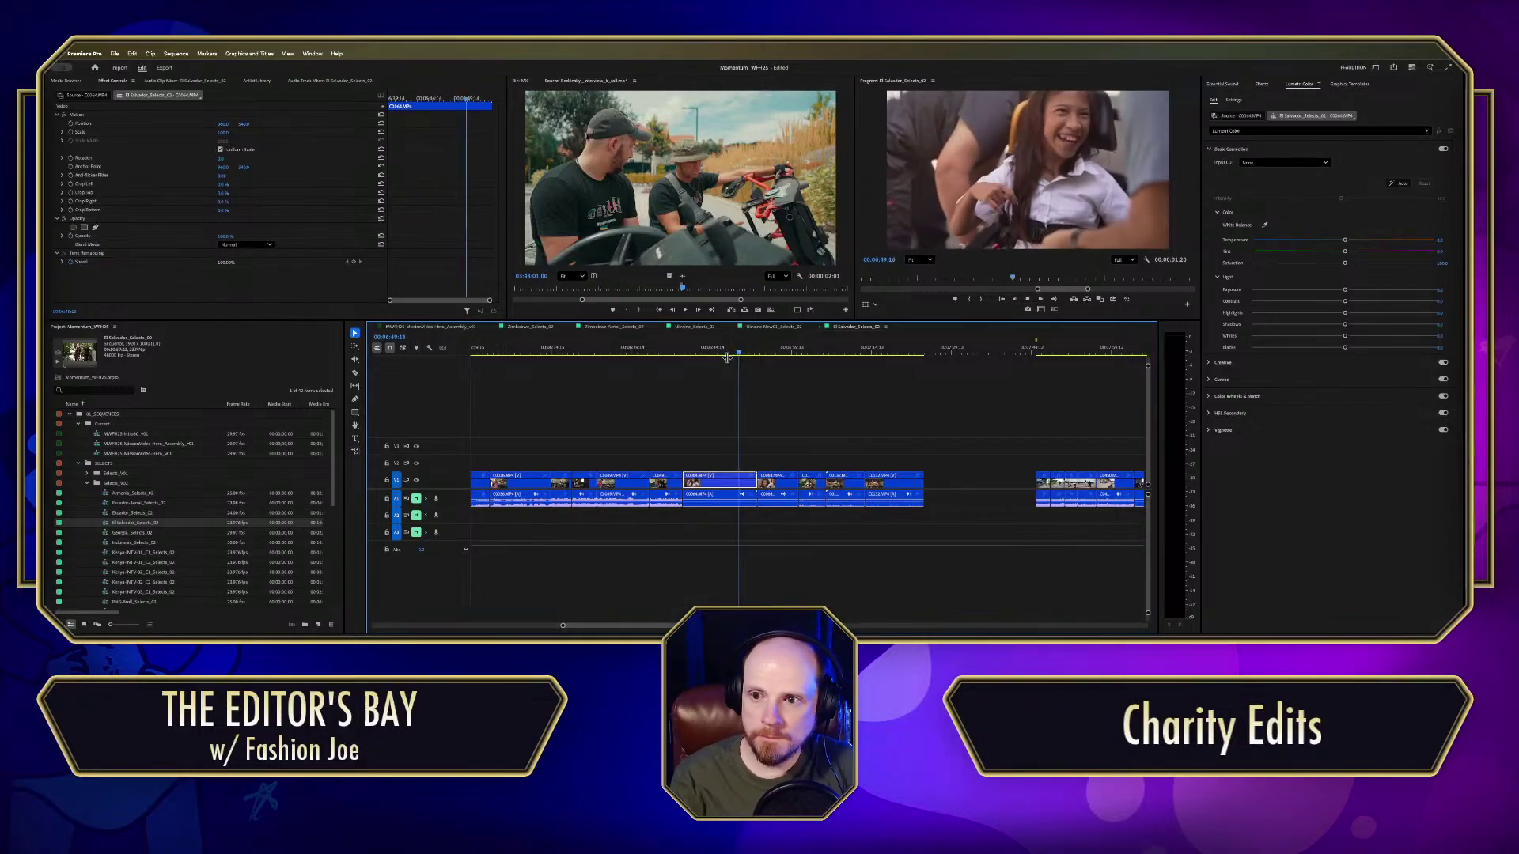
{"action": "key", "text": "j"}
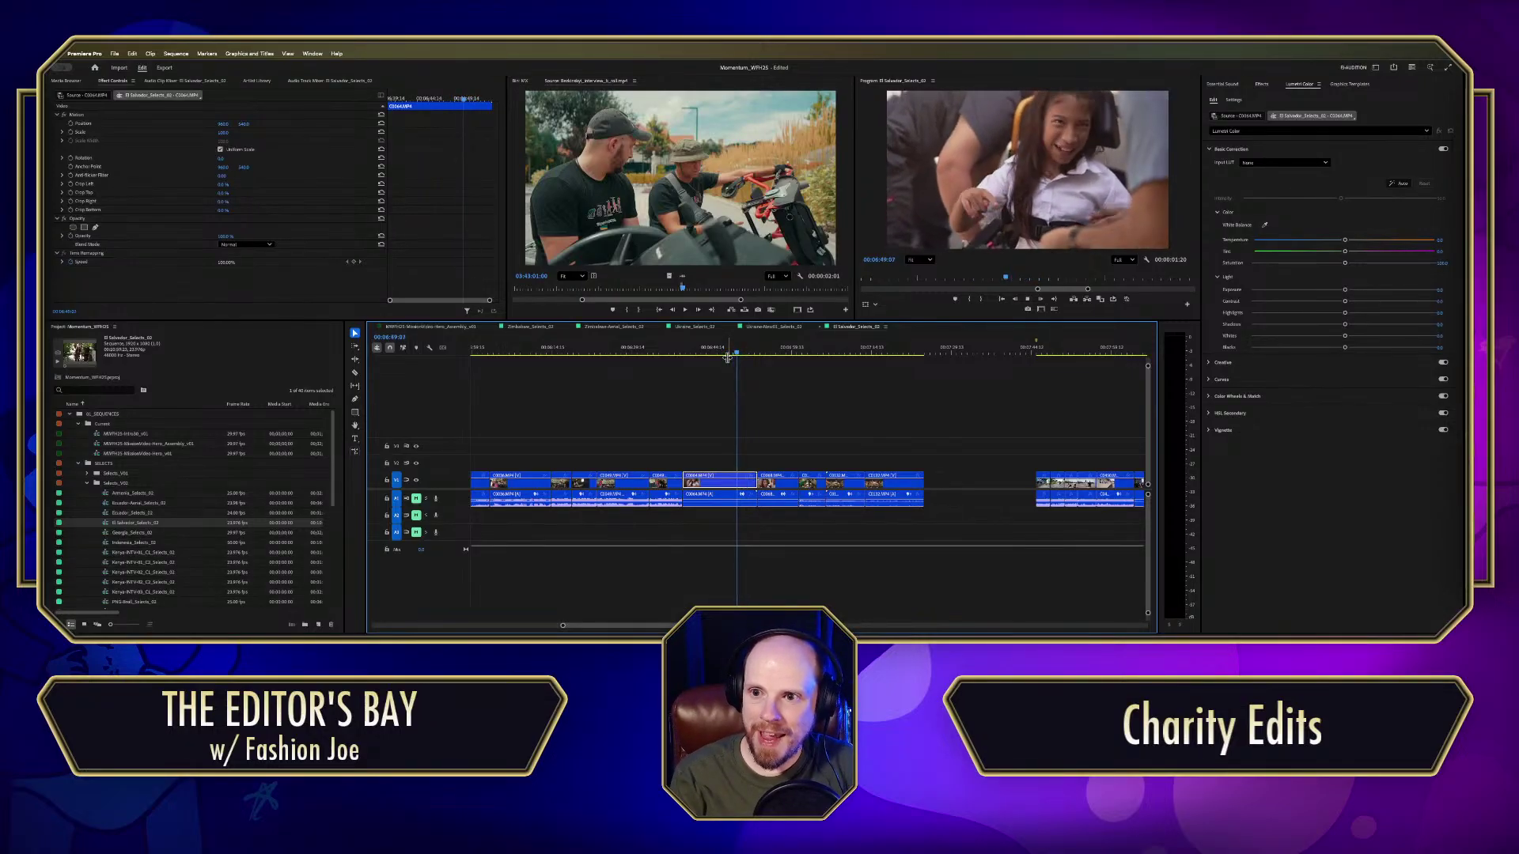
{"action": "key", "text": "f"}
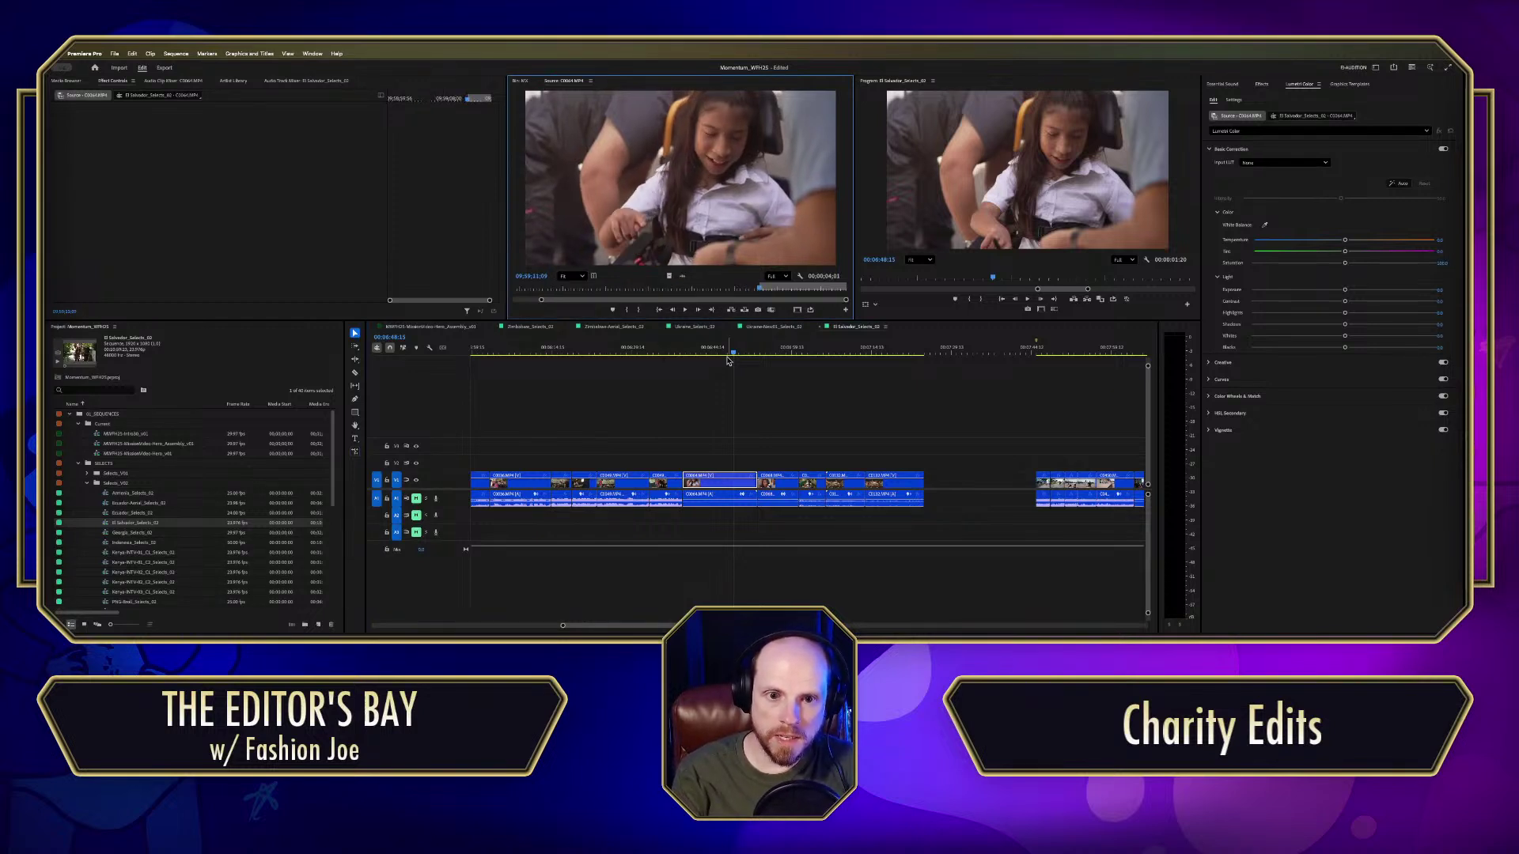
{"action": "key", "text": "space"}
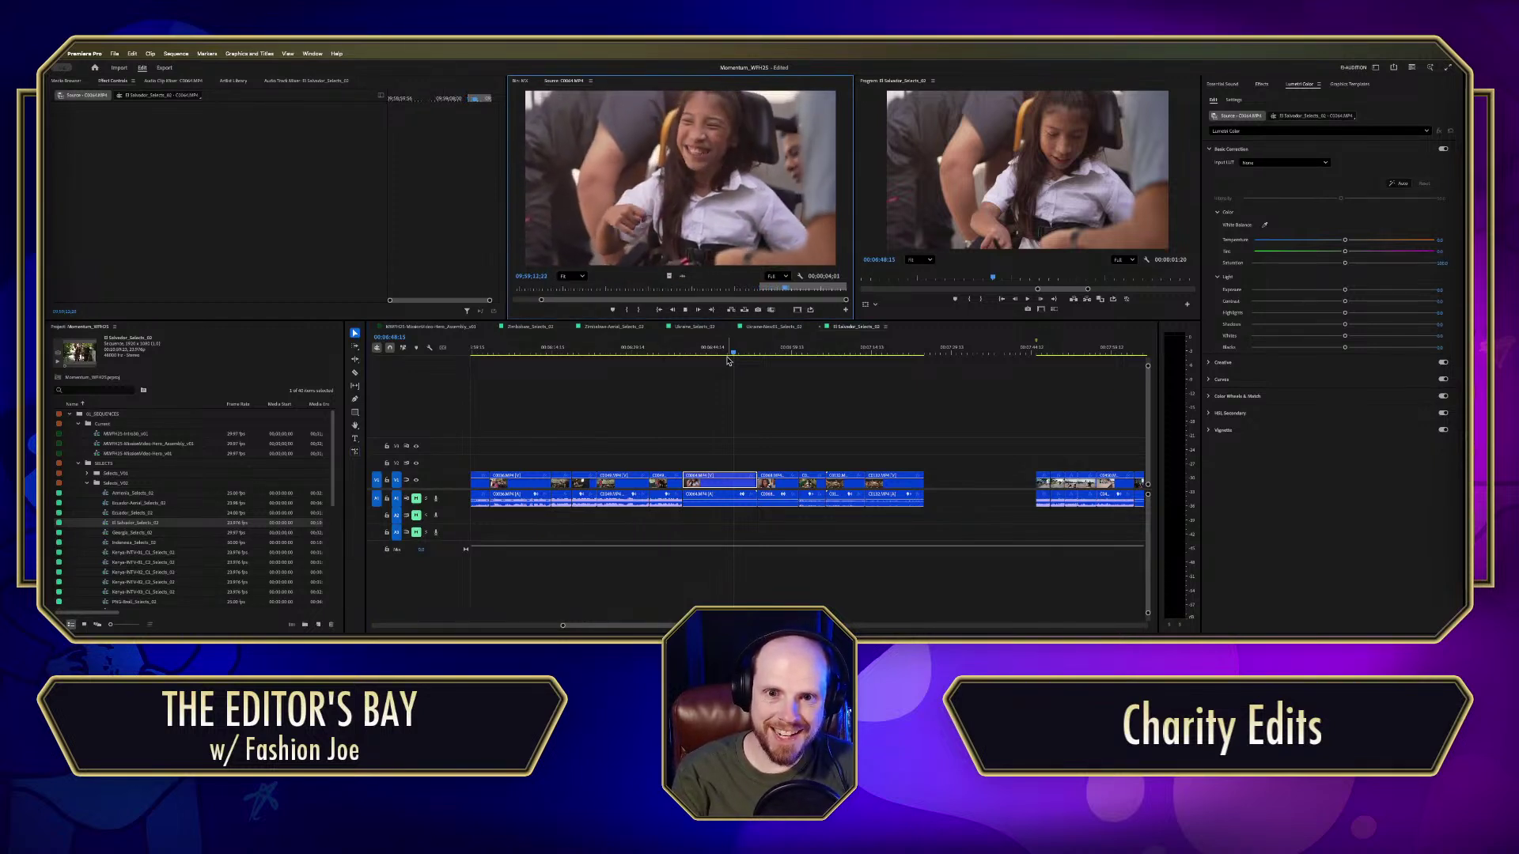
Step: Place the marked laughing-girl shot after the second V2 clip in the assembly and scale it with Fit to Frame
{"action": "left_click", "coordinate": [407, 326]}
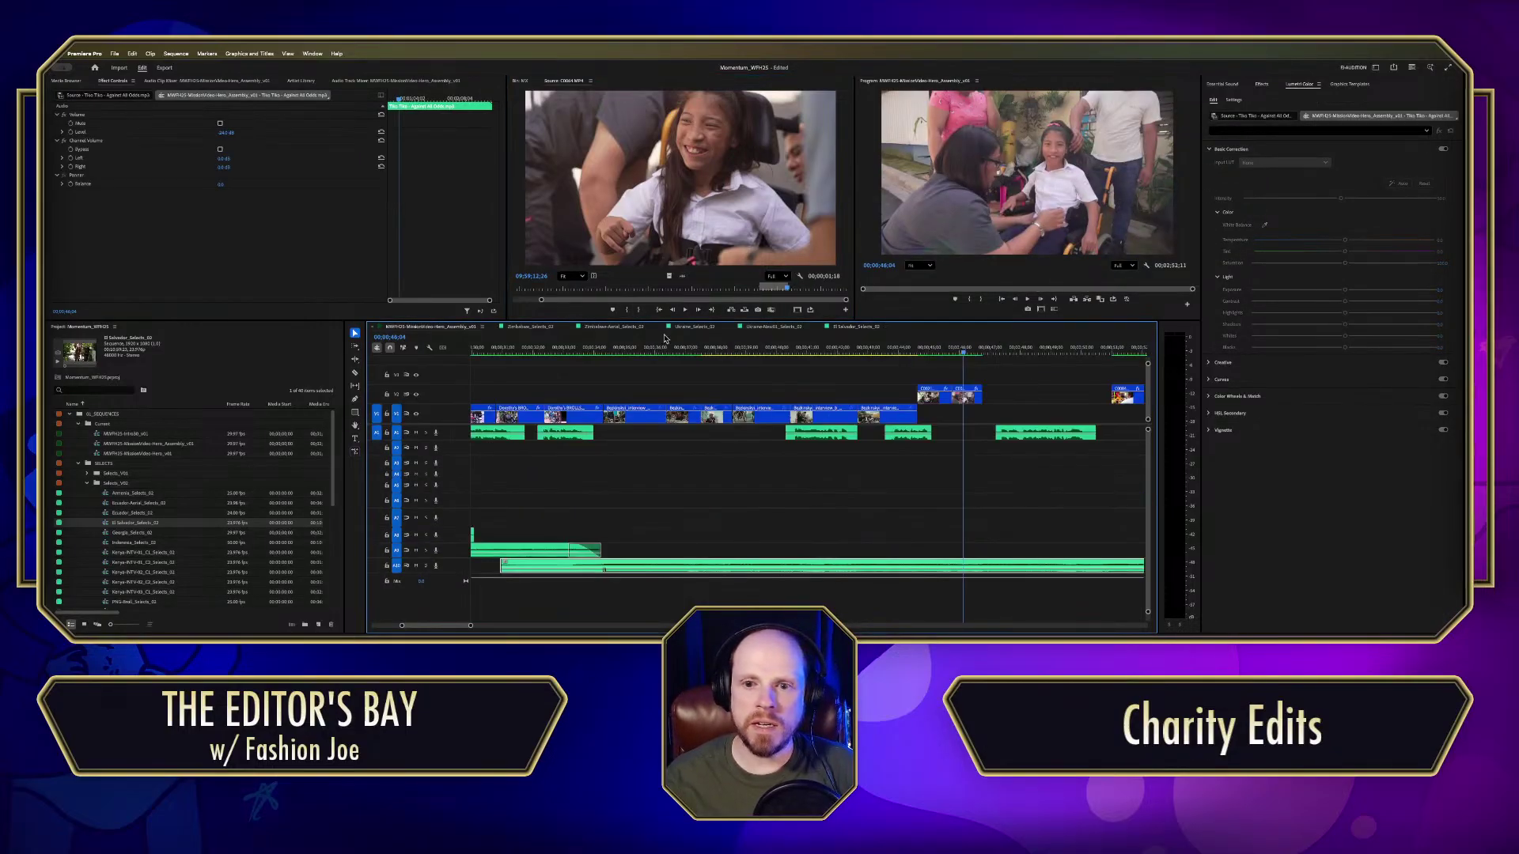
{"action": "left_click_drag", "start_coordinate": [667, 278], "coordinate": [986, 393]}
{"action": "left_click", "coordinate": [890, 351]}
{"action": "key", "text": "space"}
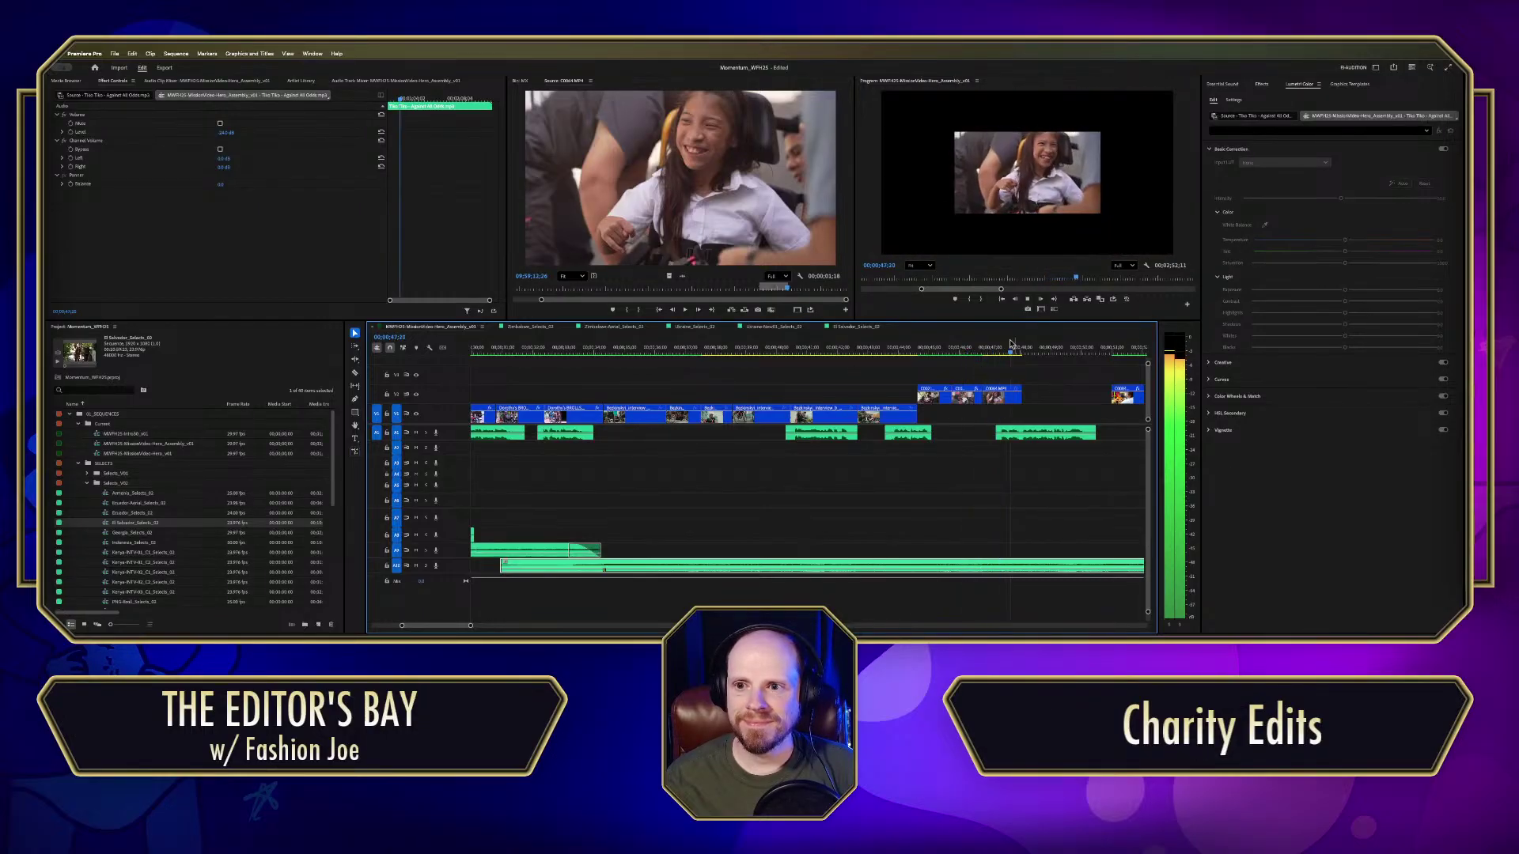
{"action": "key", "text": "space"}
{"action": "left_click", "coordinate": [1009, 397]}
{"action": "right_click", "coordinate": [1013, 408]}
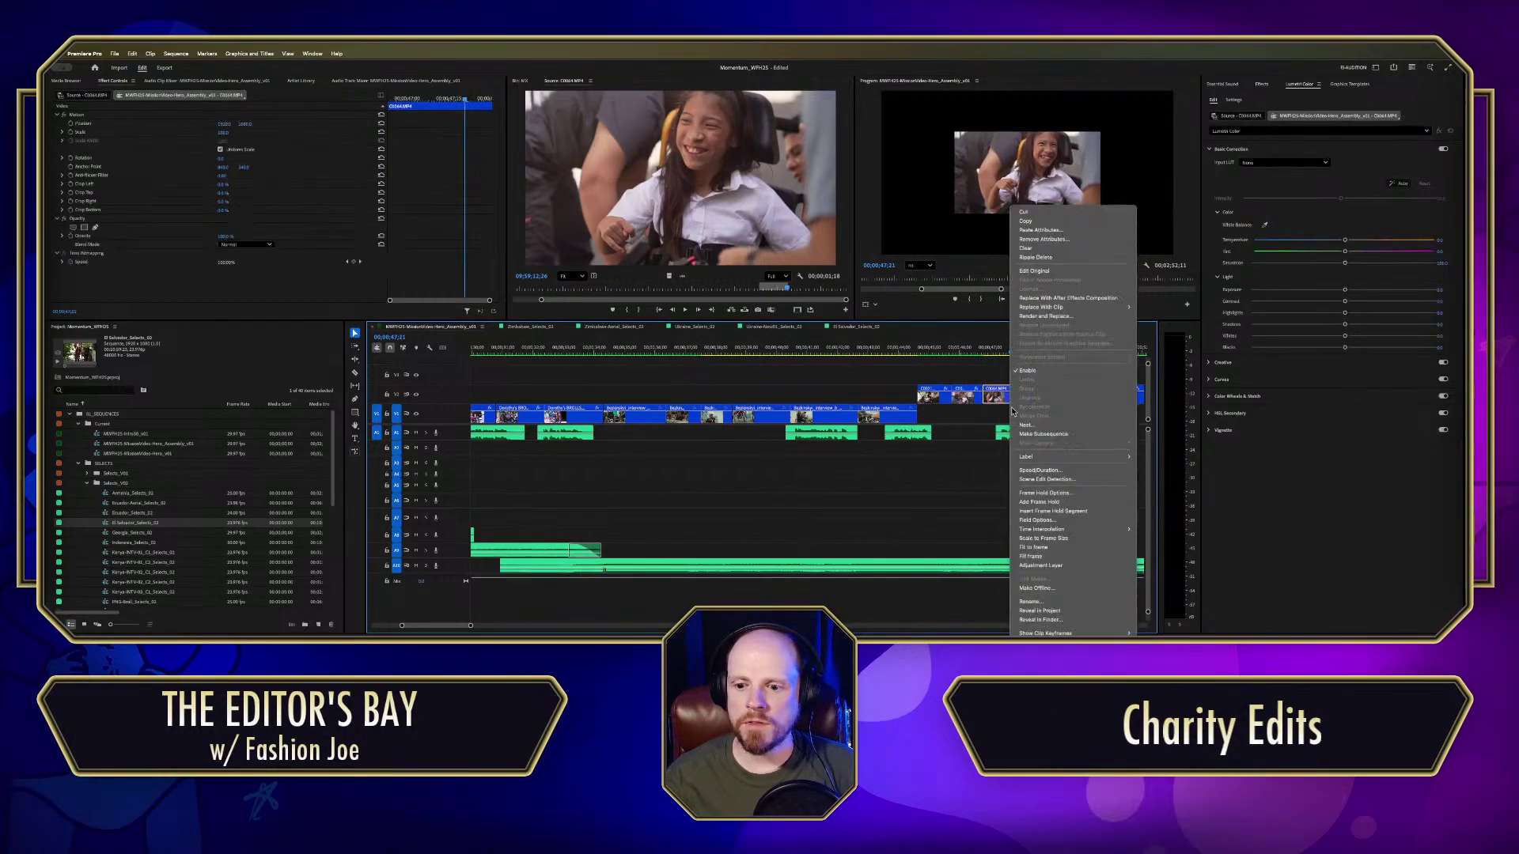
{"action": "left_click", "coordinate": [1034, 546]}
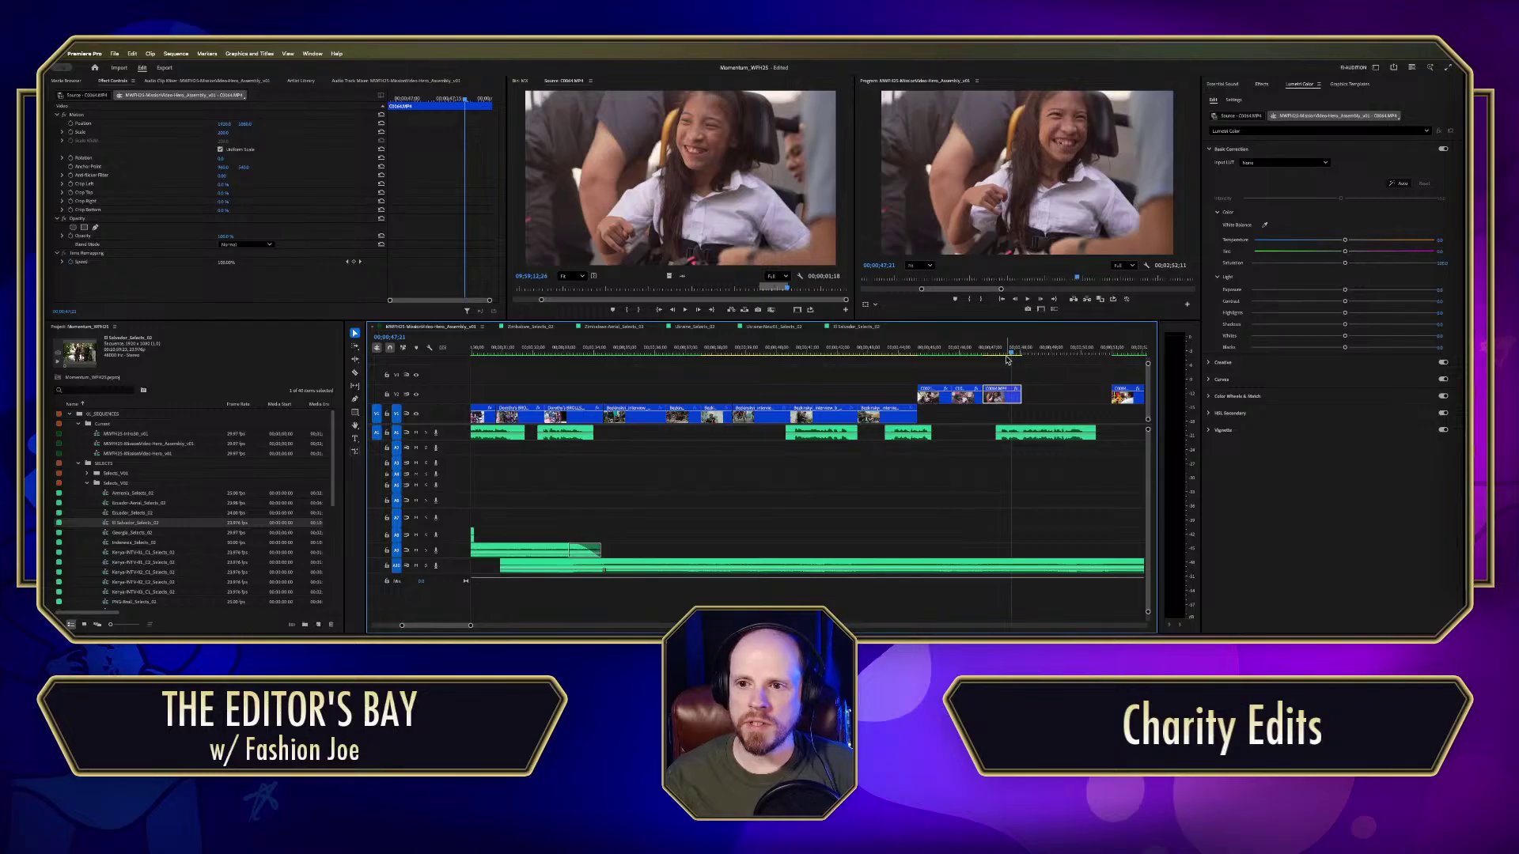
Step: Play through the new laughing-girl shot and extend its end to the playhead over the narration
{"action": "left_click", "coordinate": [888, 349]}
{"action": "key", "text": "space"}
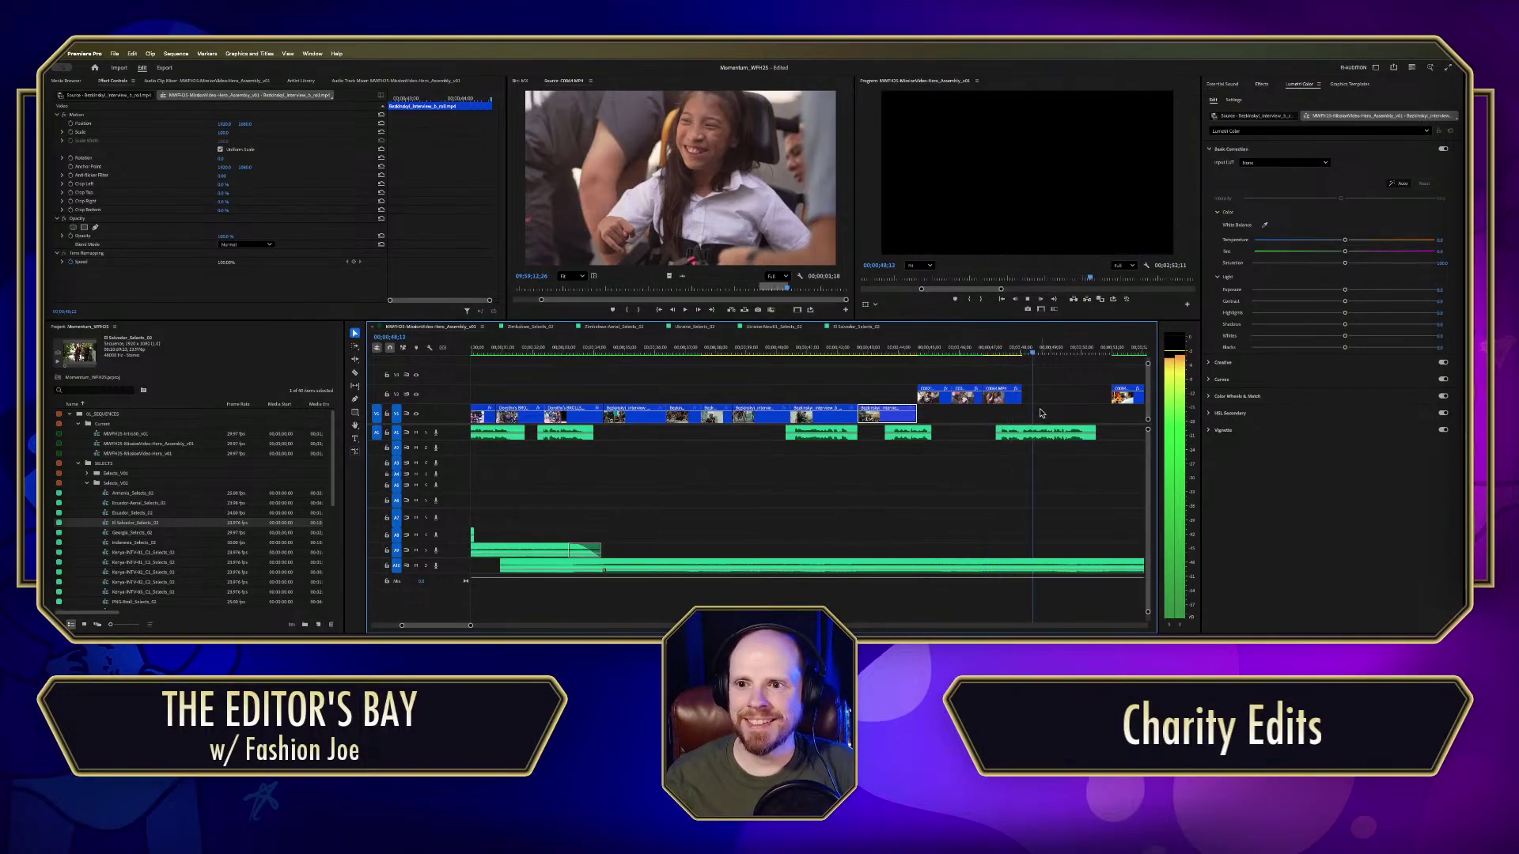
{"action": "left_click", "coordinate": [1041, 433]}
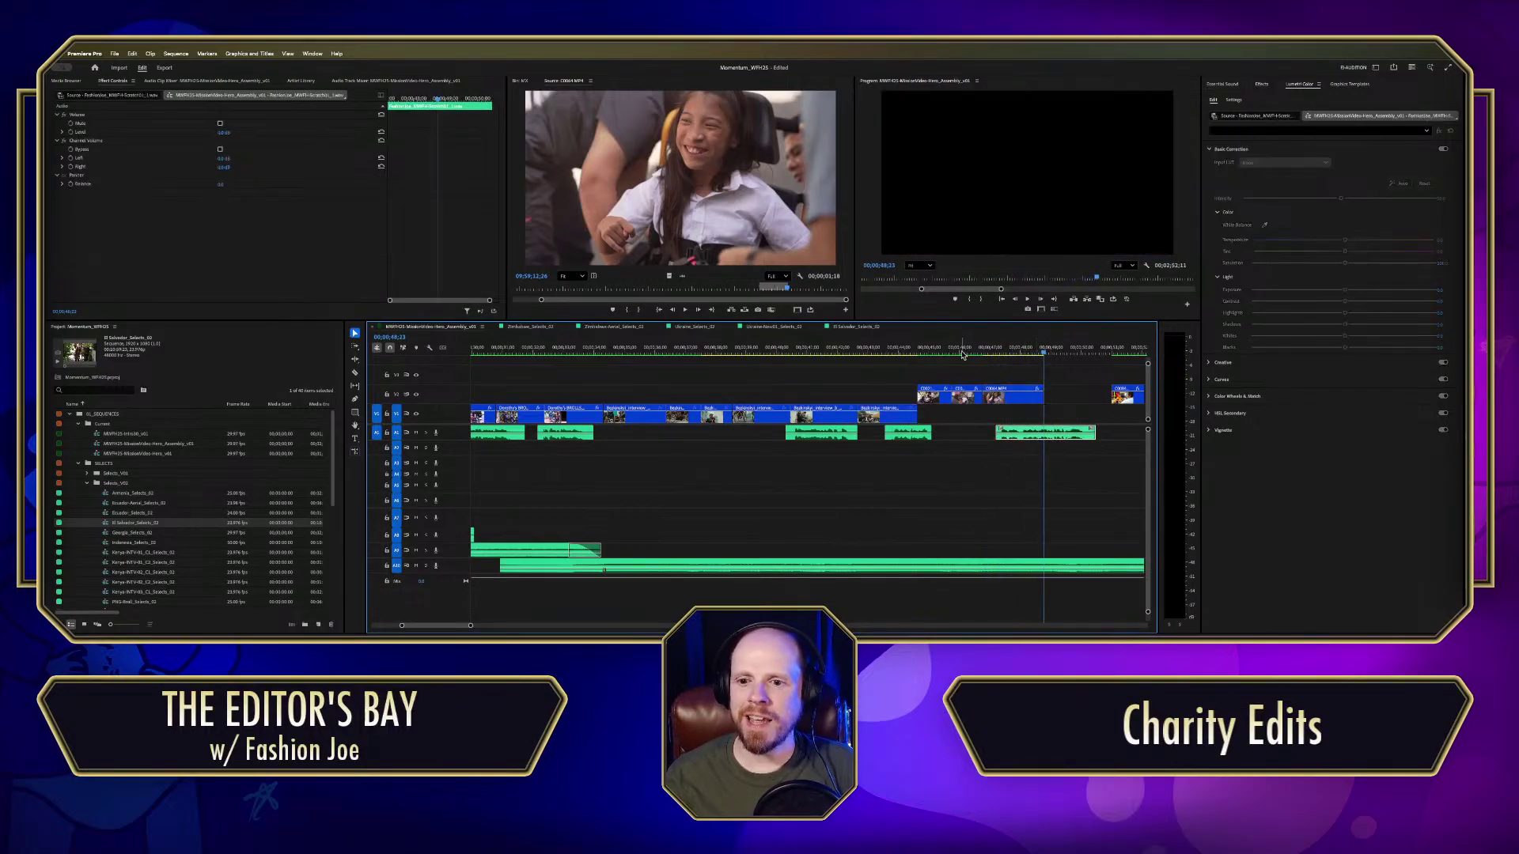
Step: Review the lengthened shot and move the V2 clip of the girl in yellow earlier to follow it directly
{"action": "left_click", "coordinate": [894, 350]}
{"action": "key", "text": "space"}
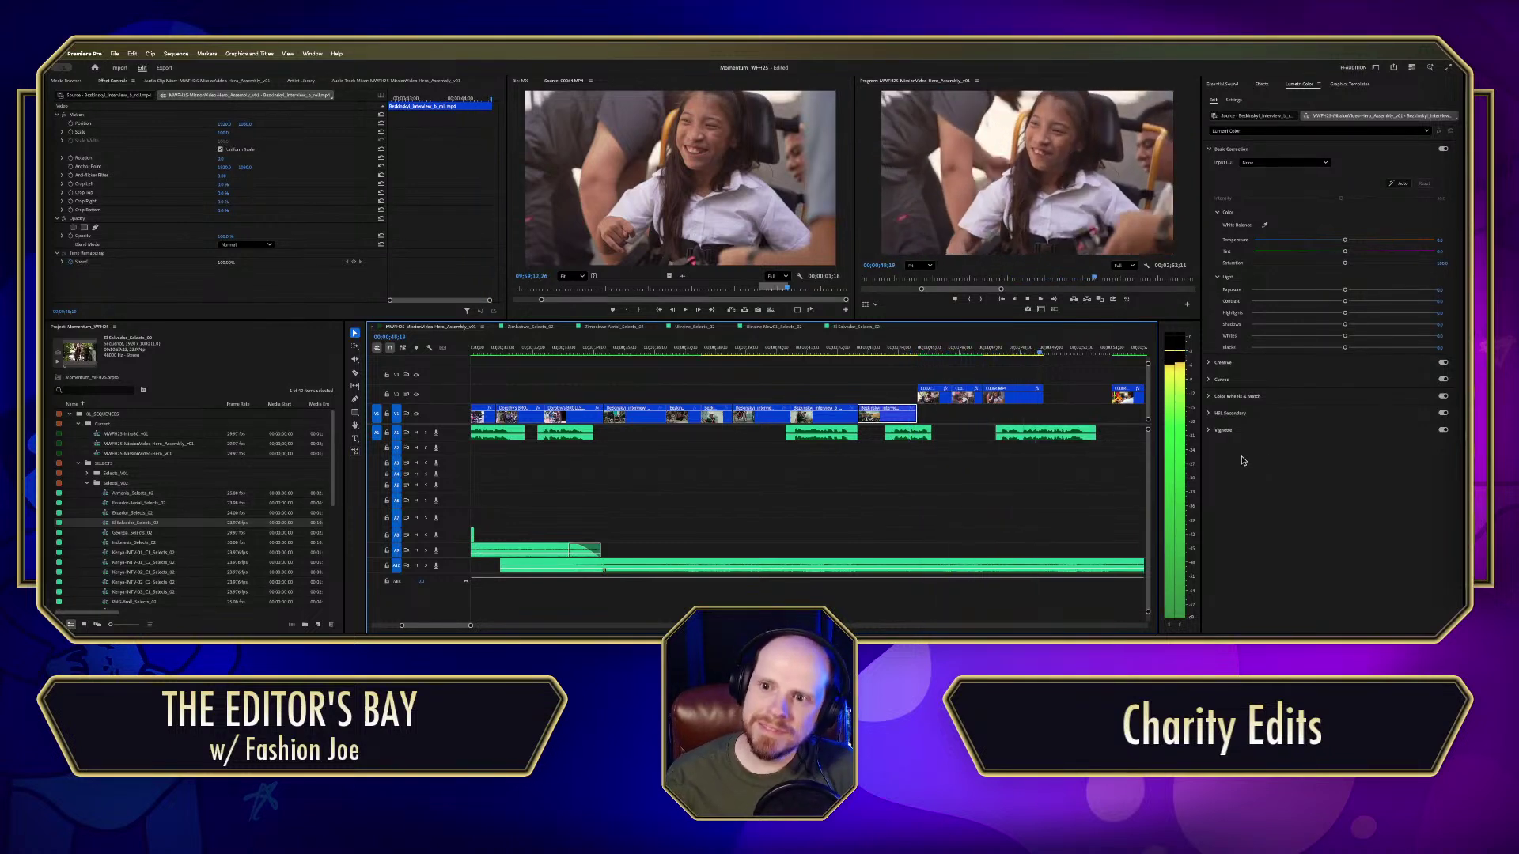
{"action": "left_click", "coordinate": [1068, 433]}
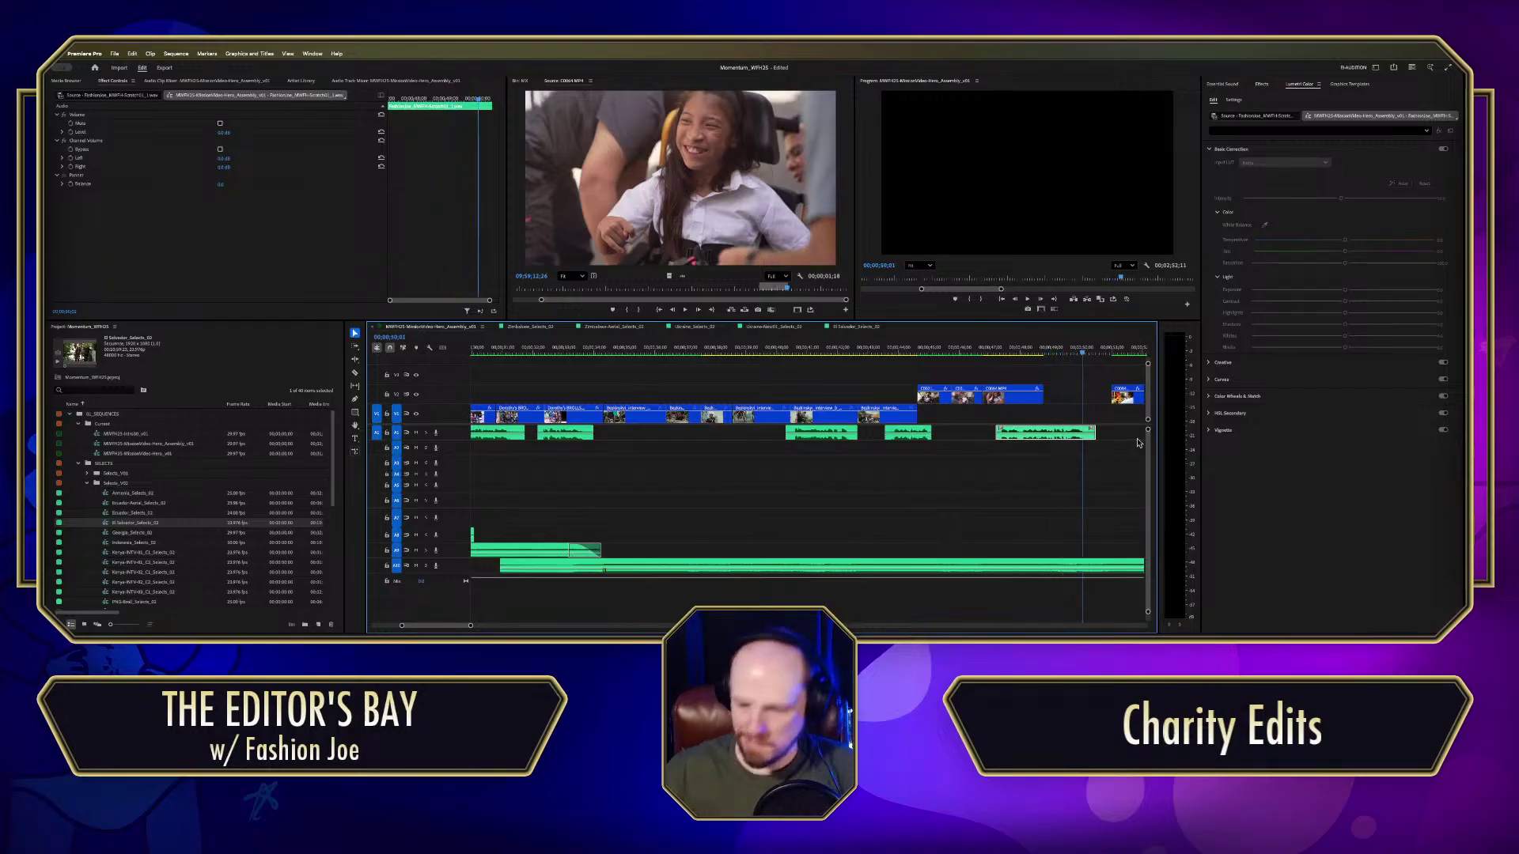
{"action": "key", "text": "minus"}
{"action": "key", "text": "minus"}
{"action": "left_click_drag", "start_coordinate": [1061, 405], "coordinate": [1038, 401]}
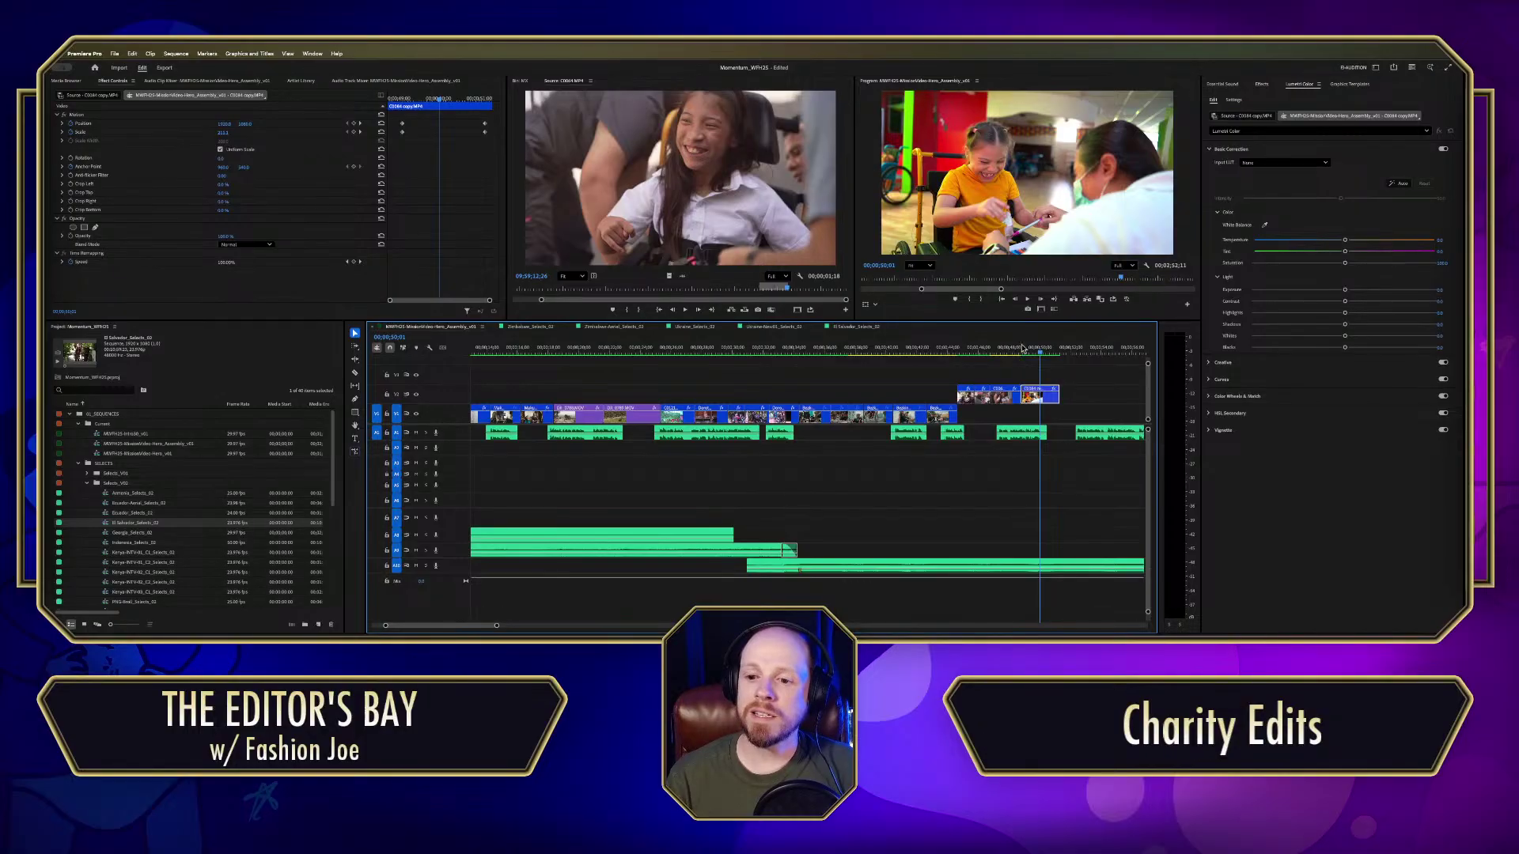
Step: Play through the cut into the girl-in-yellow clip and trim that clip's end slightly earlier to the playhead
{"action": "left_click", "coordinate": [1026, 350]}
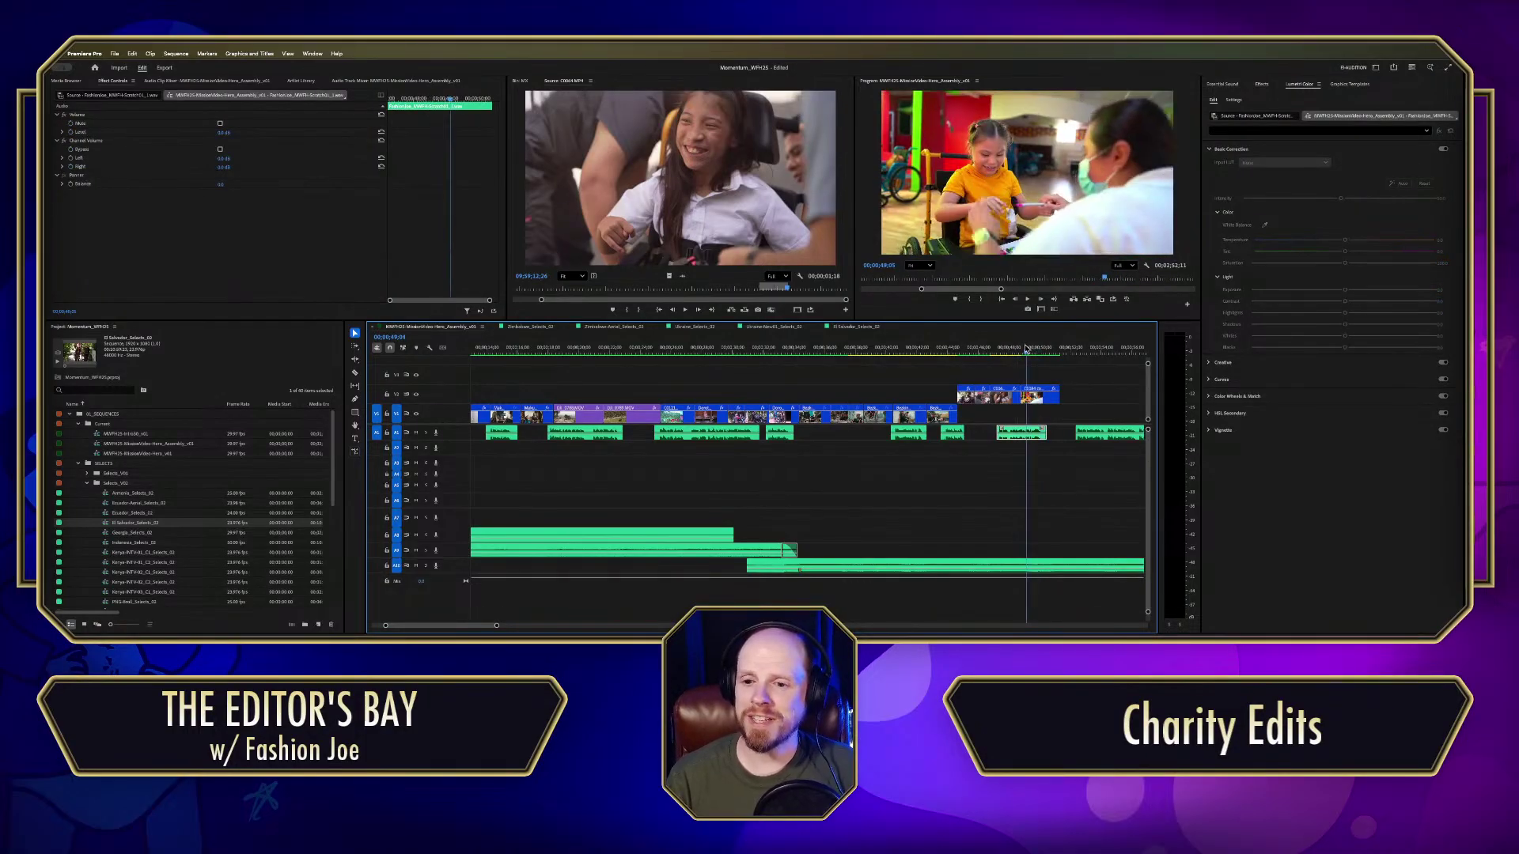
{"action": "left_click", "coordinate": [991, 349]}
{"action": "key", "text": "space"}
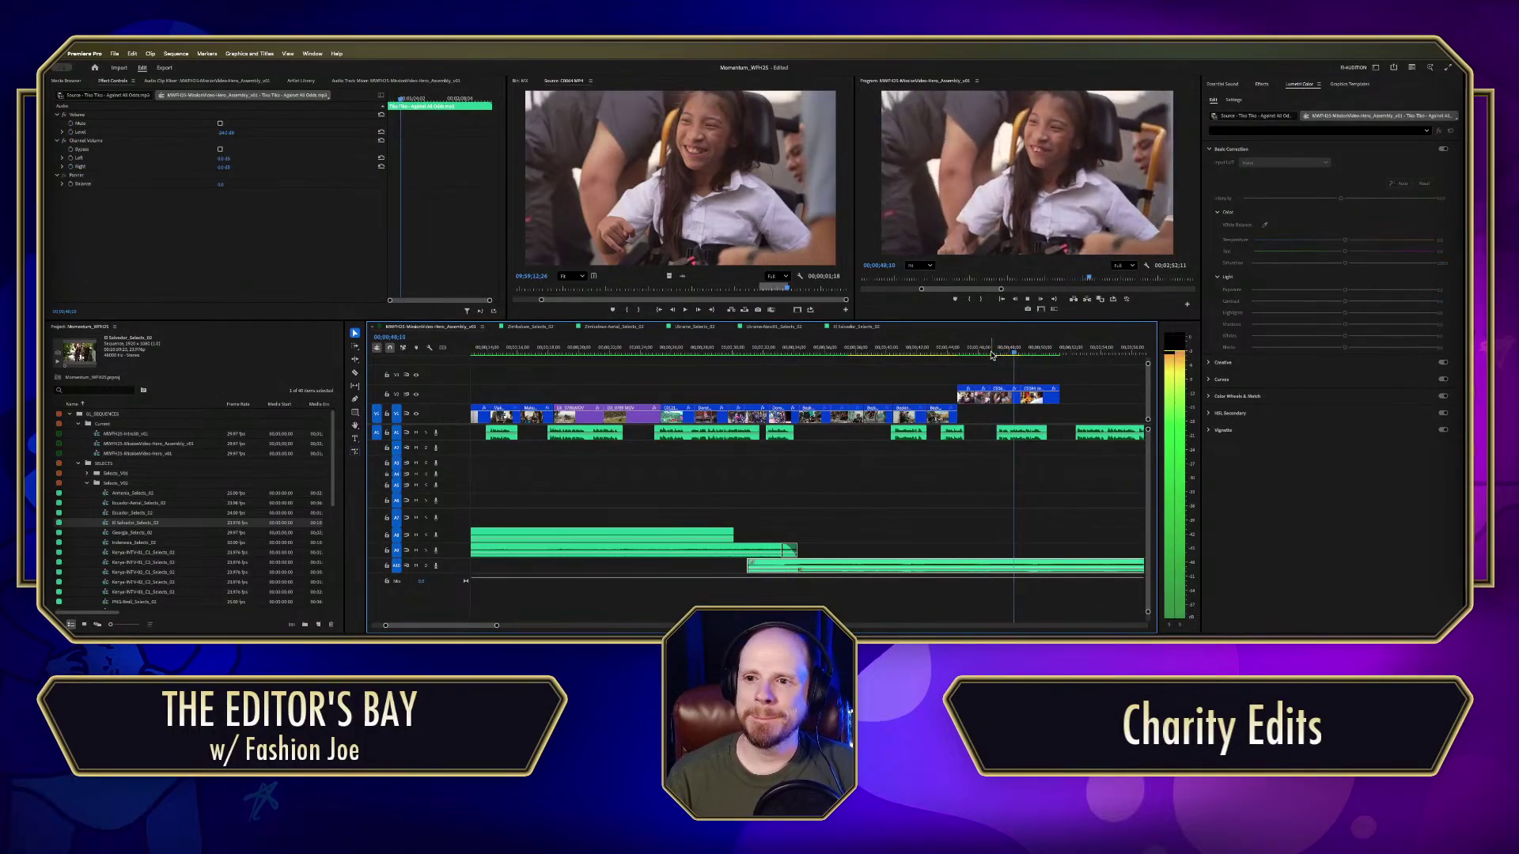
{"action": "key", "text": "space"}
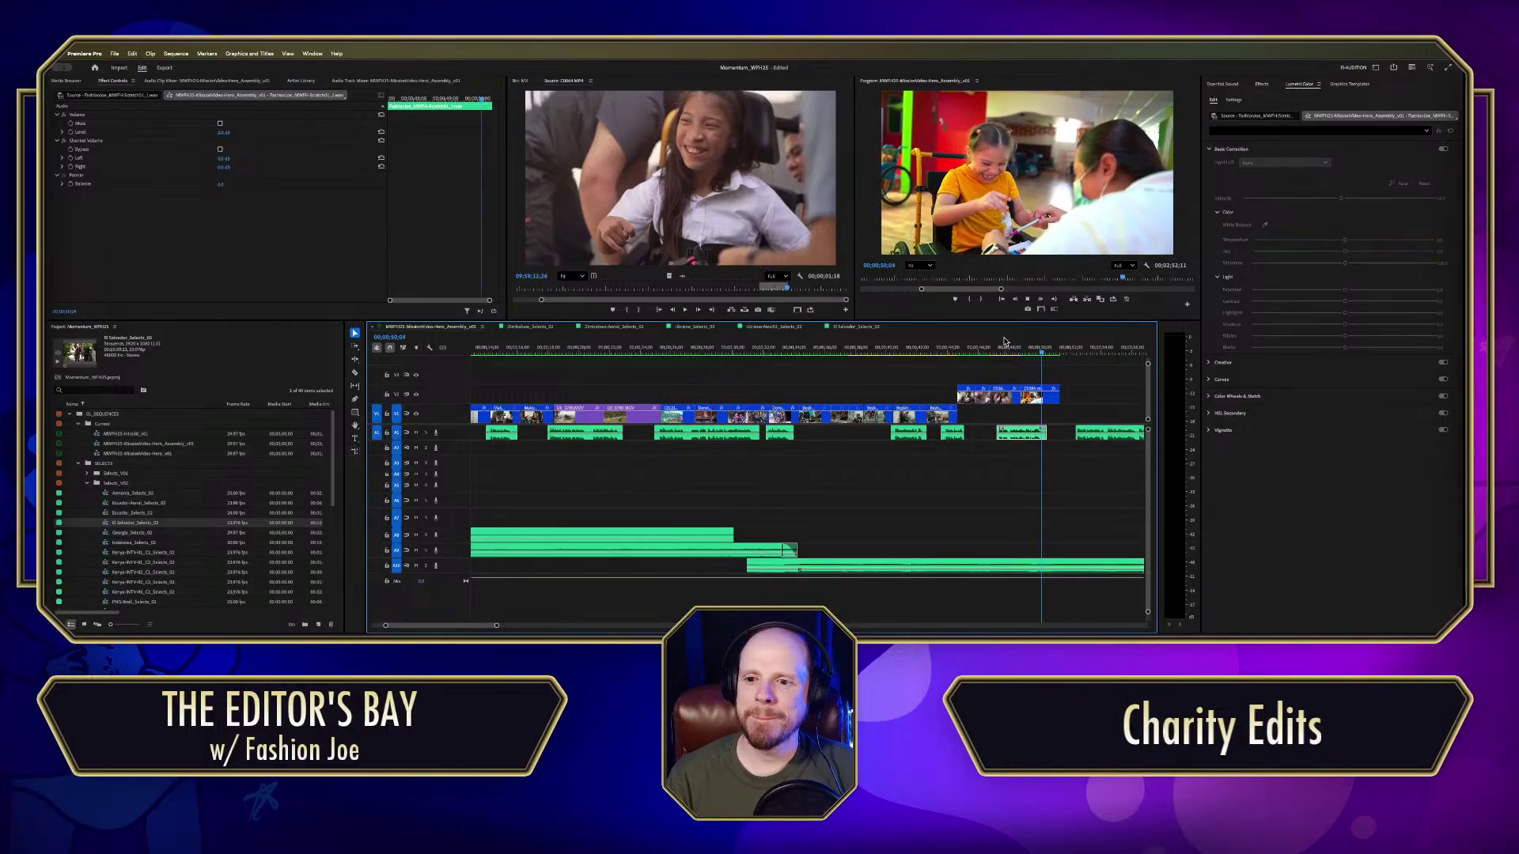
{"action": "left_click", "coordinate": [1000, 350]}
{"action": "key", "text": "space"}
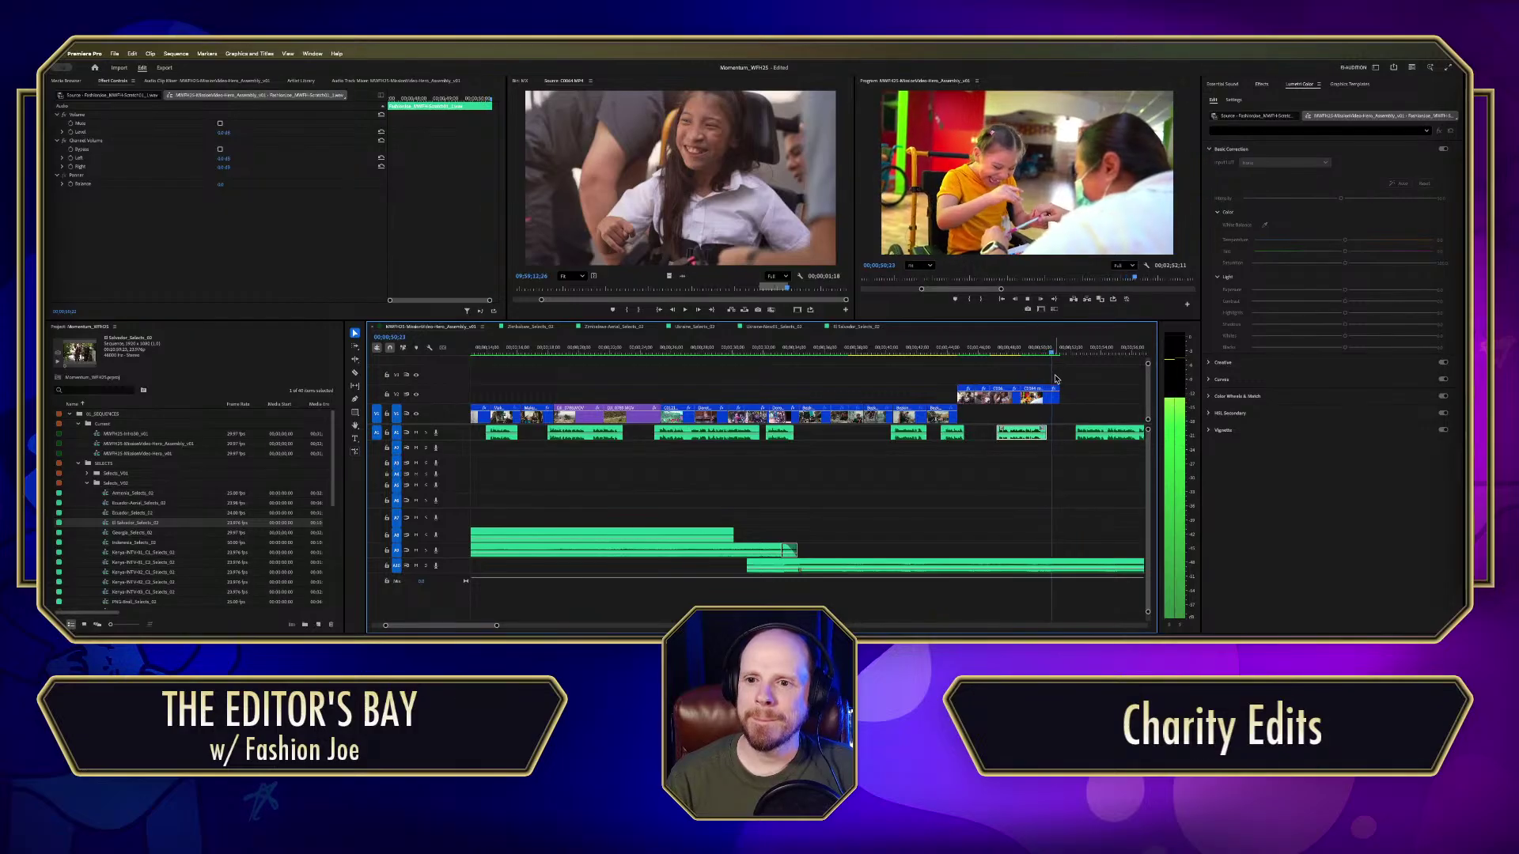
{"action": "key", "text": "space"}
{"action": "left_click", "coordinate": [1045, 351]}
{"action": "key", "text": "space"}
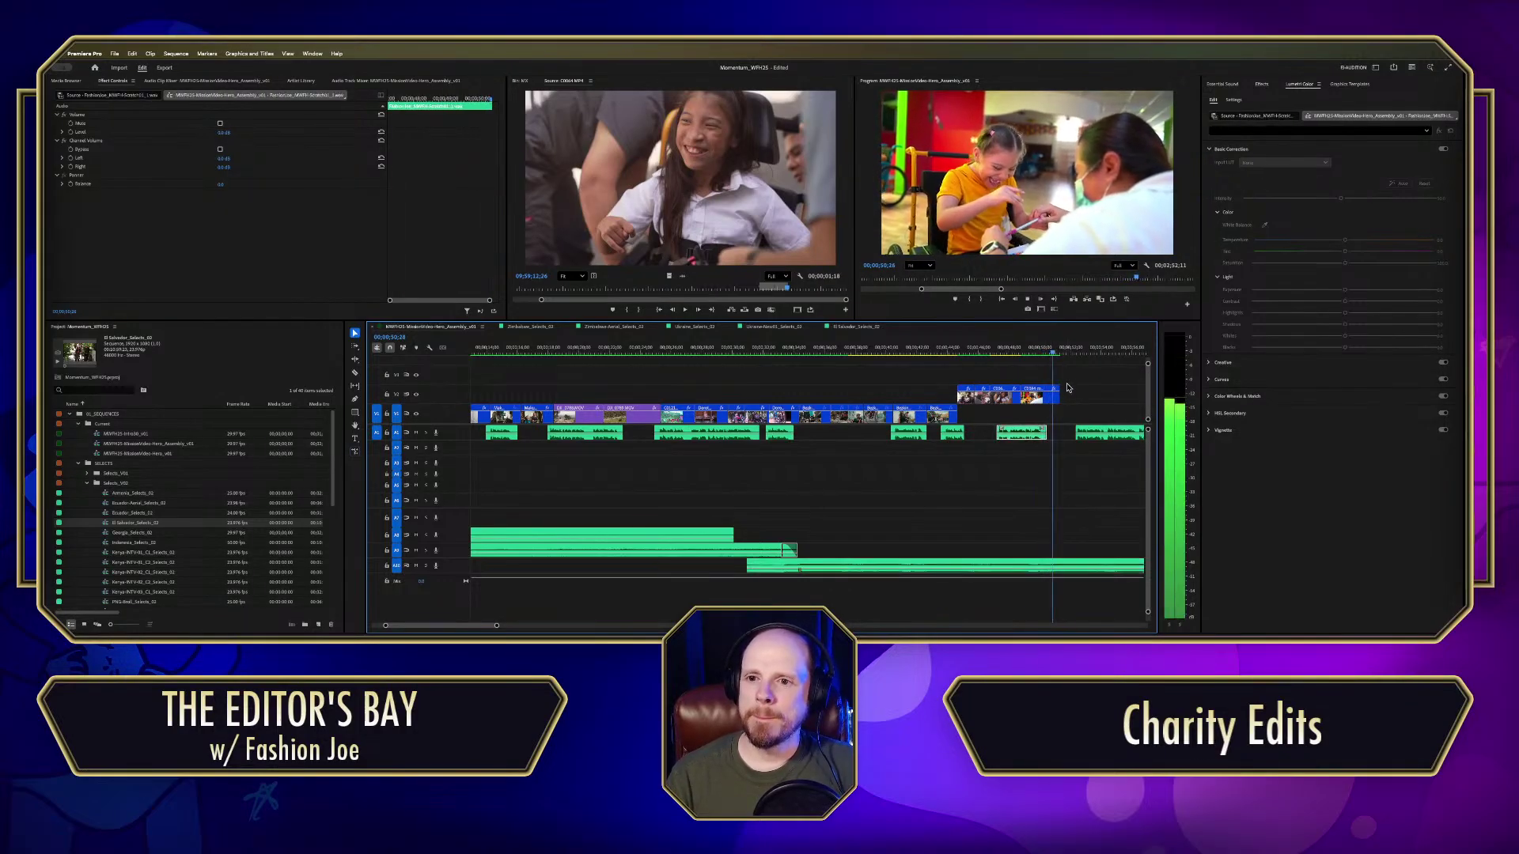
{"action": "key", "text": "space"}
{"action": "left_click_drag", "start_coordinate": [1059, 398], "coordinate": [1054, 397]}
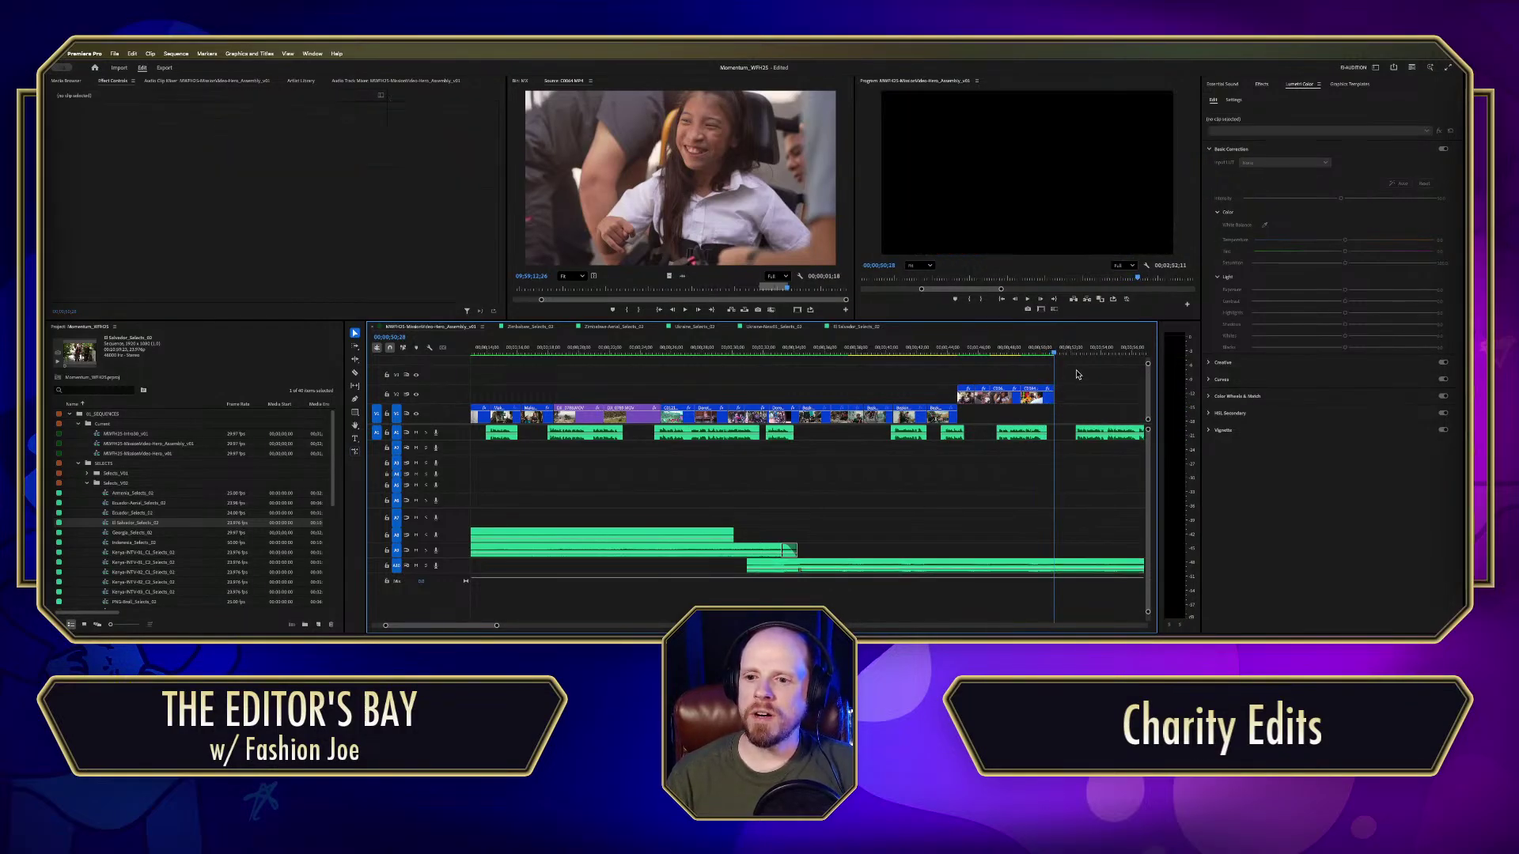
Step: Save the project, mark the assembly up to the end of the last V2 clip, and render and play the marked range
{"action": "key", "text": "ctrl+s"}
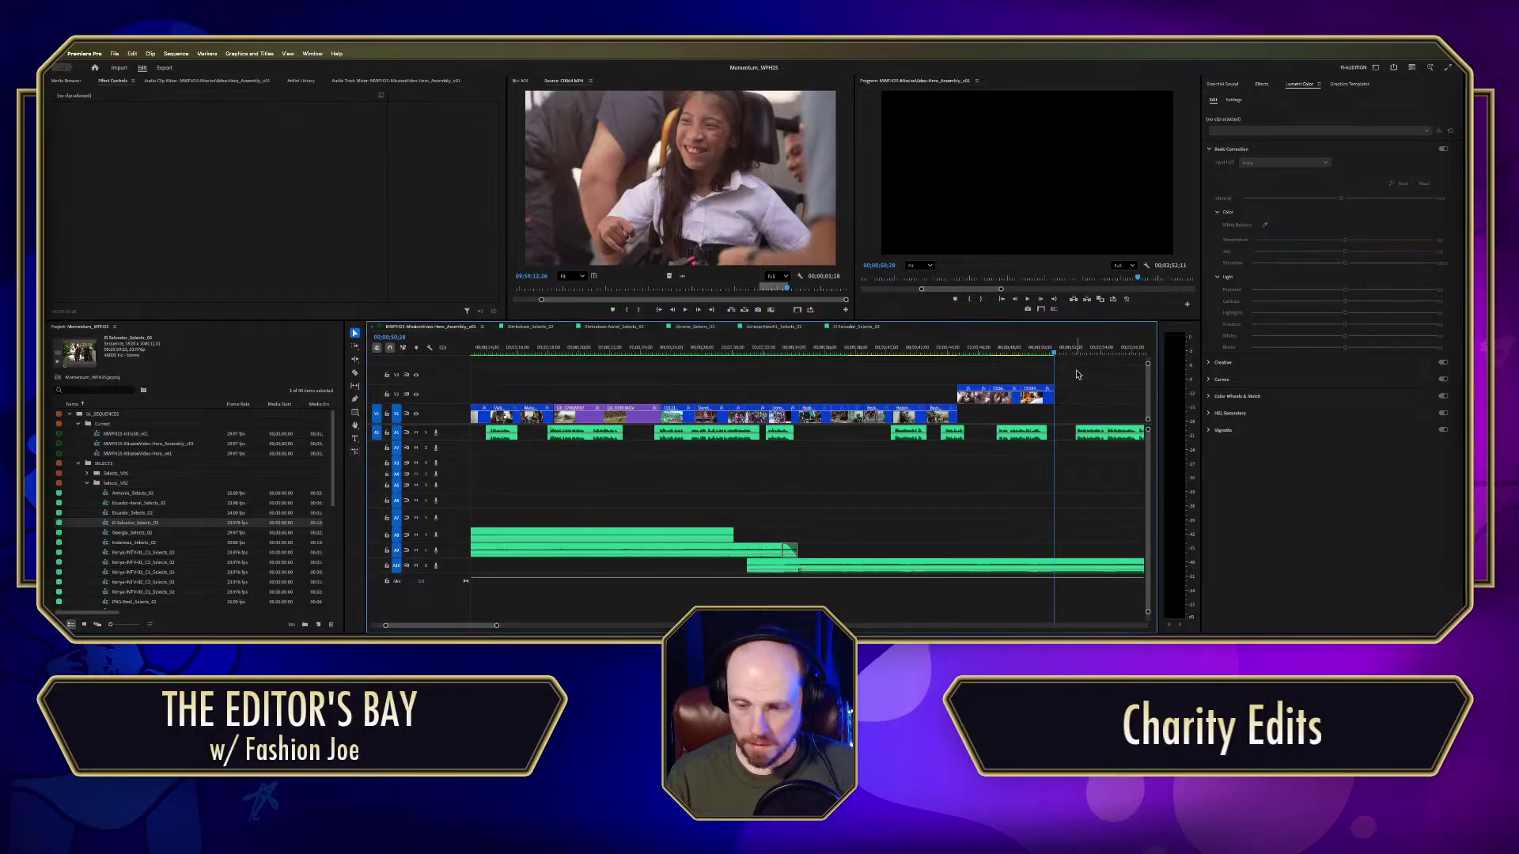
{"action": "key", "text": "Return"}
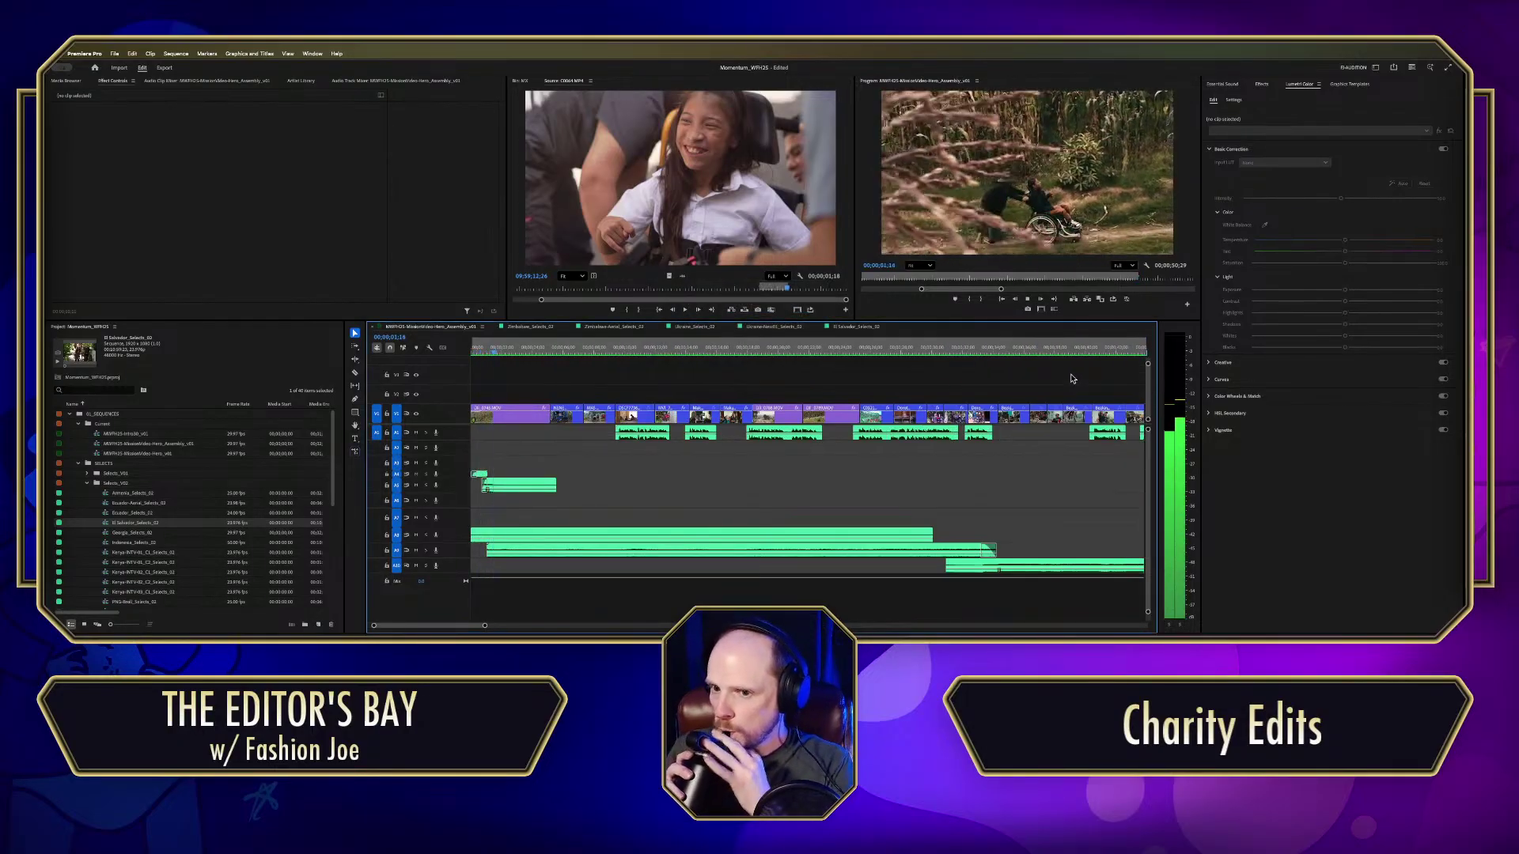
{"action": "key", "text": "ctrl+shift+f"}
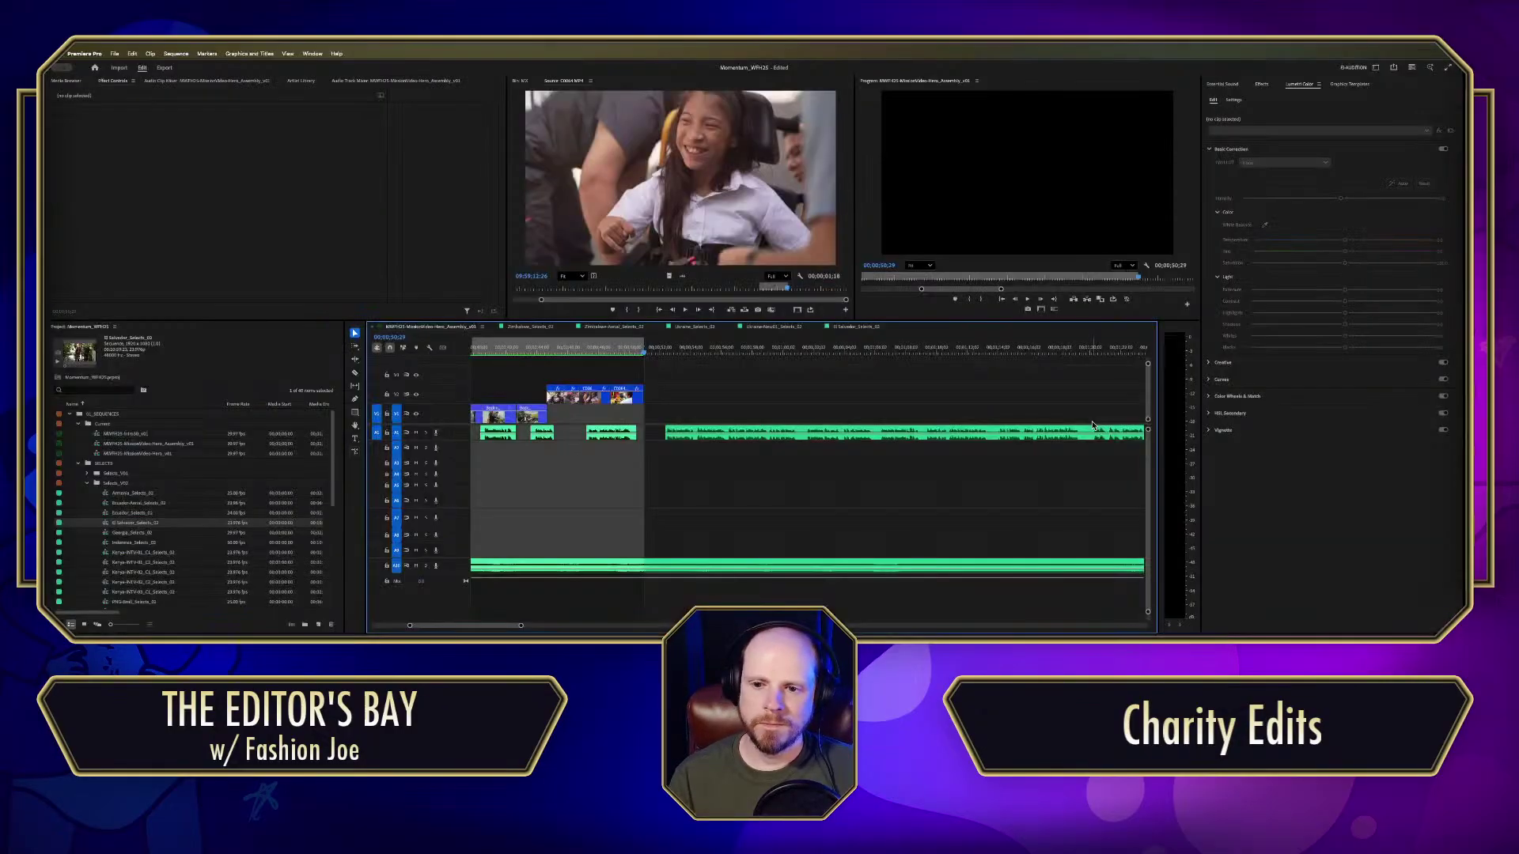
Step: Play past the last V2 clip into the next narration section and recheck the end of the girl-in-yellow clip
{"action": "key", "text": "space"}
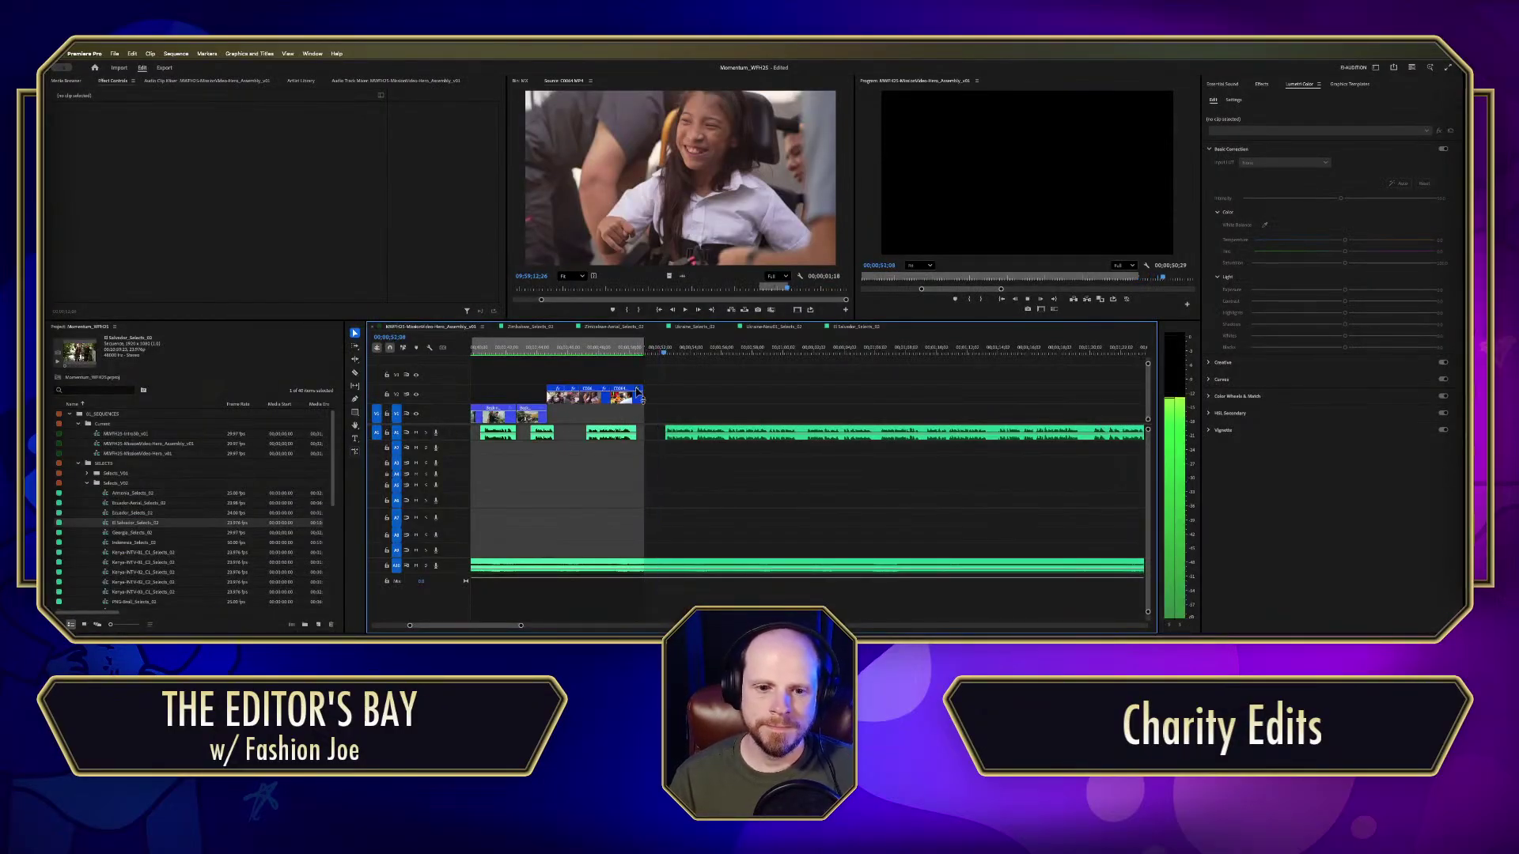
{"action": "left_click", "coordinate": [611, 351]}
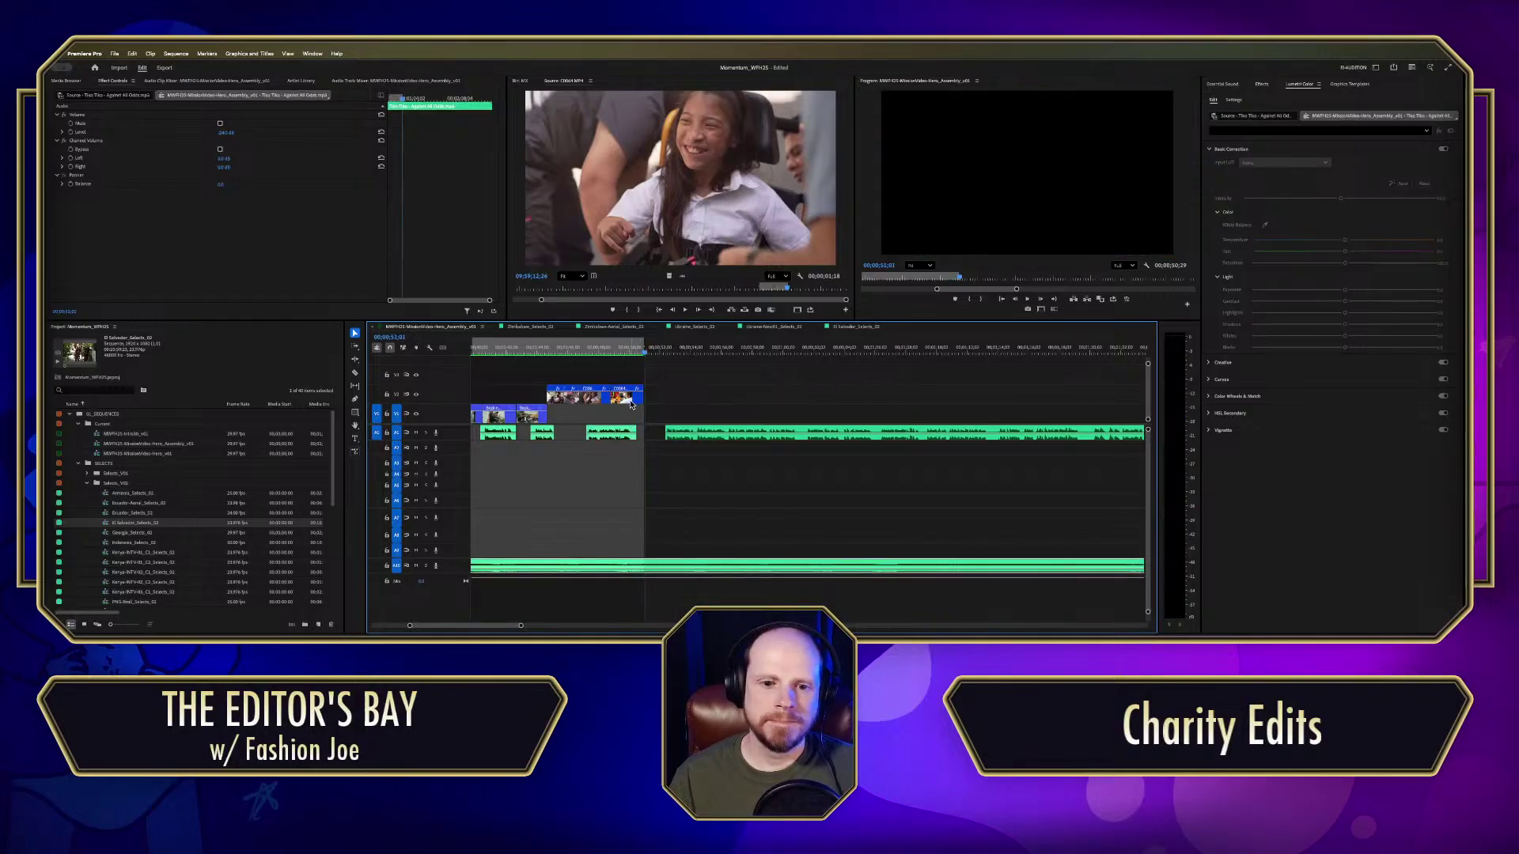
{"action": "key", "text": "equal"}
{"action": "left_click", "coordinate": [641, 351]}
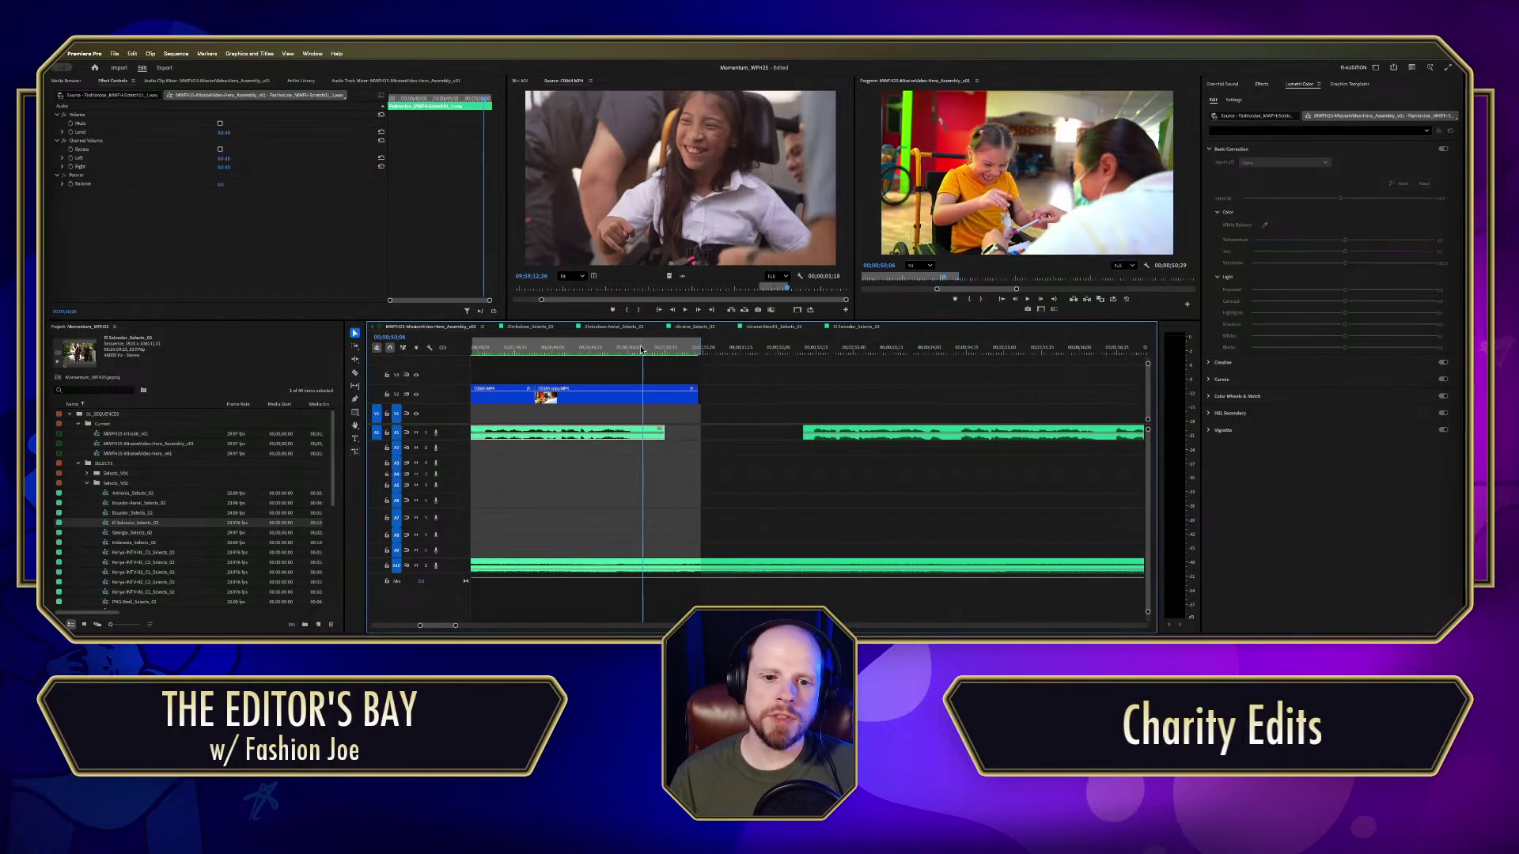
Step: Open the El Salvador selects sequence and skim it from start to end for a shot to follow the girl in yellow
{"action": "left_click", "coordinate": [858, 326]}
{"action": "left_click", "coordinate": [764, 327]}
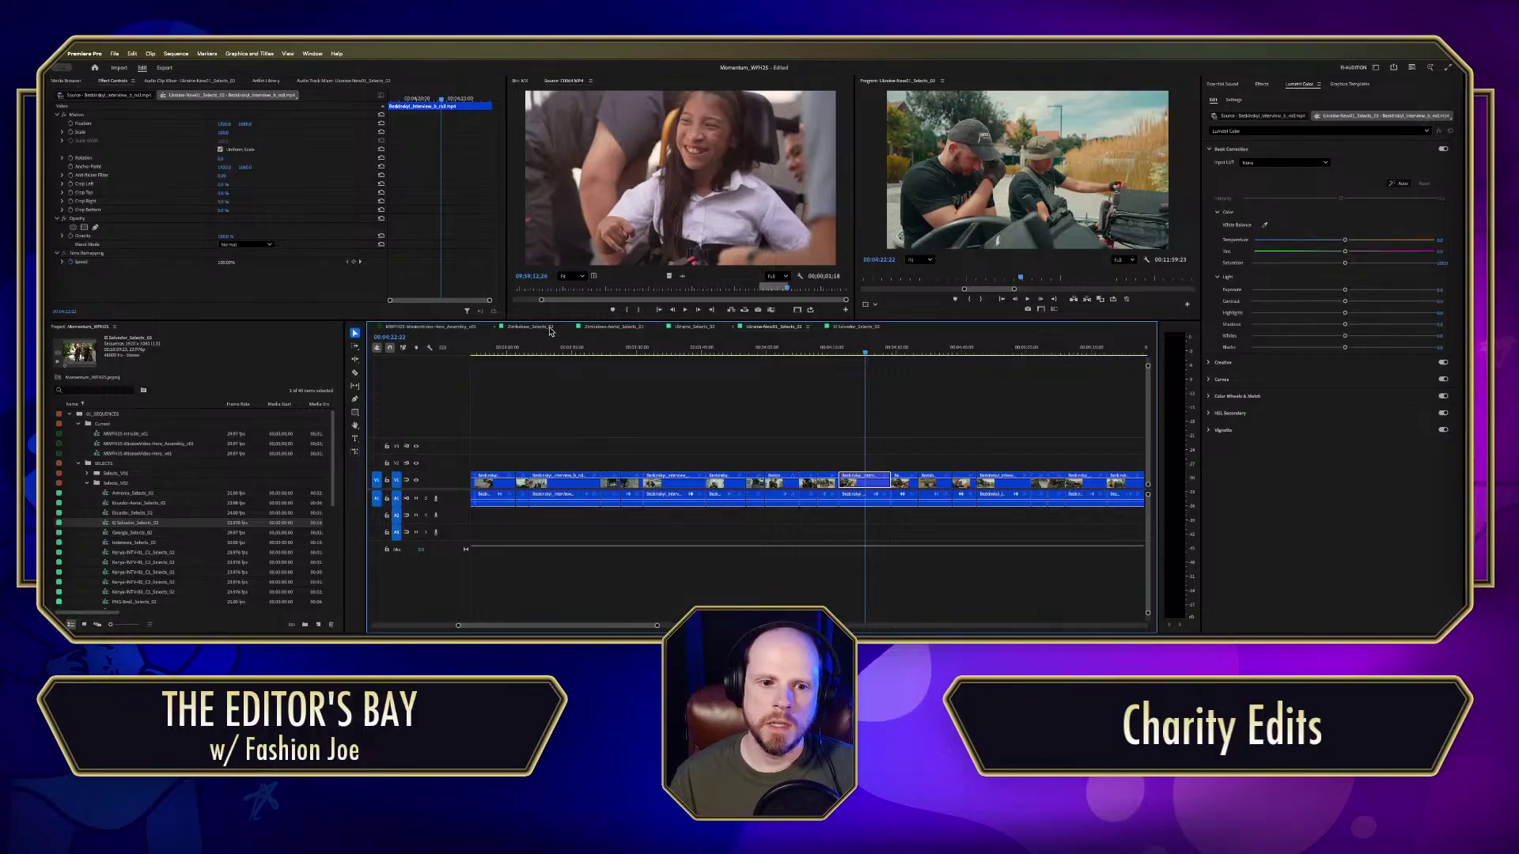
{"action": "left_click", "coordinate": [857, 327]}
{"action": "left_click", "coordinate": [810, 352]}
{"action": "left_click", "coordinate": [959, 352]}
{"action": "left_click_drag", "start_coordinate": [1216, 383], "coordinate": [205, 427]}
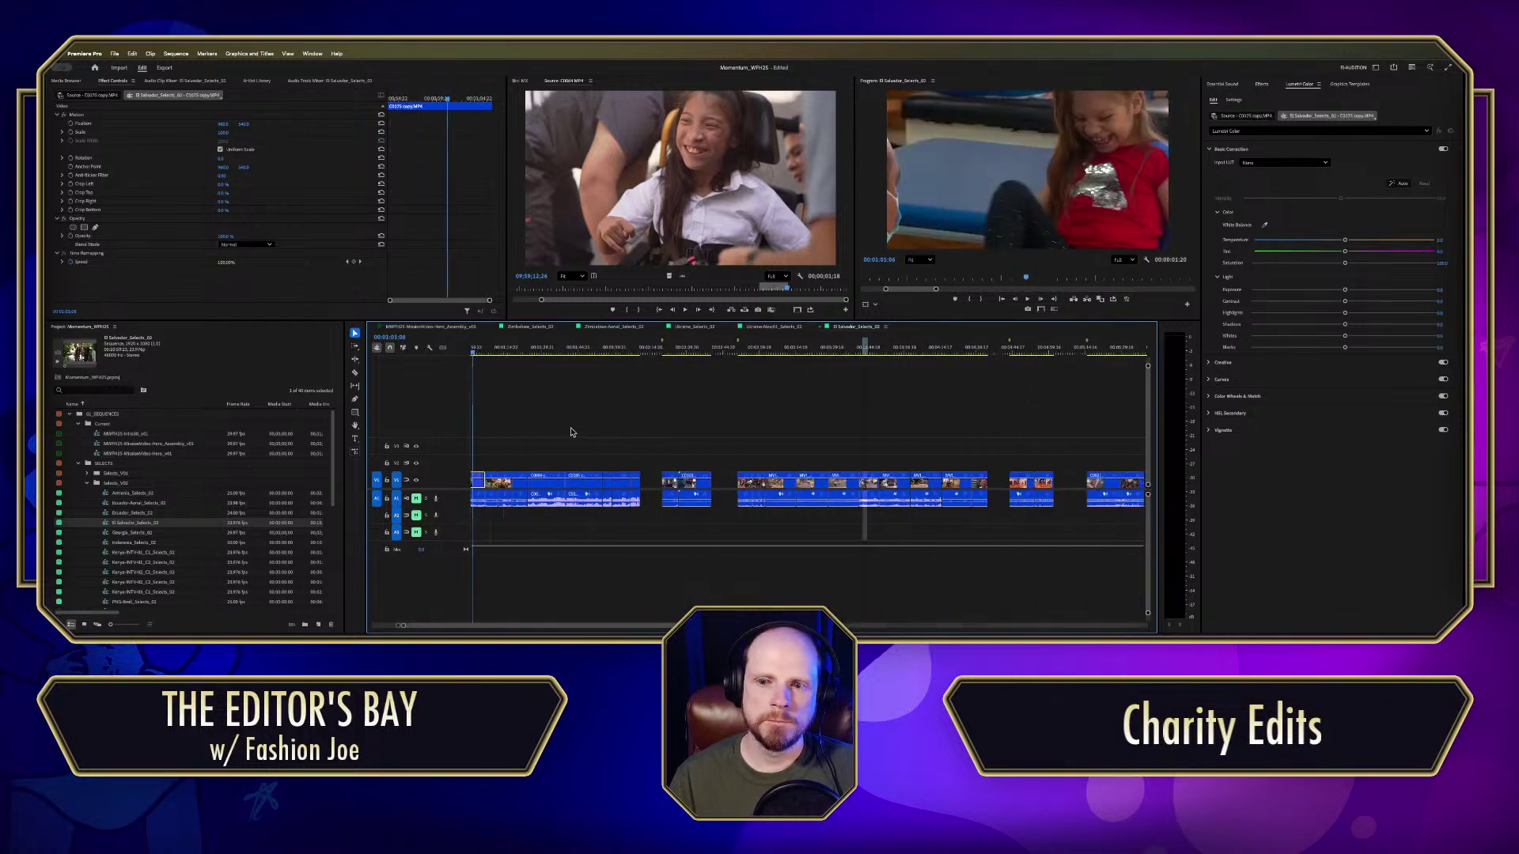
{"action": "key", "text": "minus"}
{"action": "left_click_drag", "start_coordinate": [490, 364], "coordinate": [566, 373]}
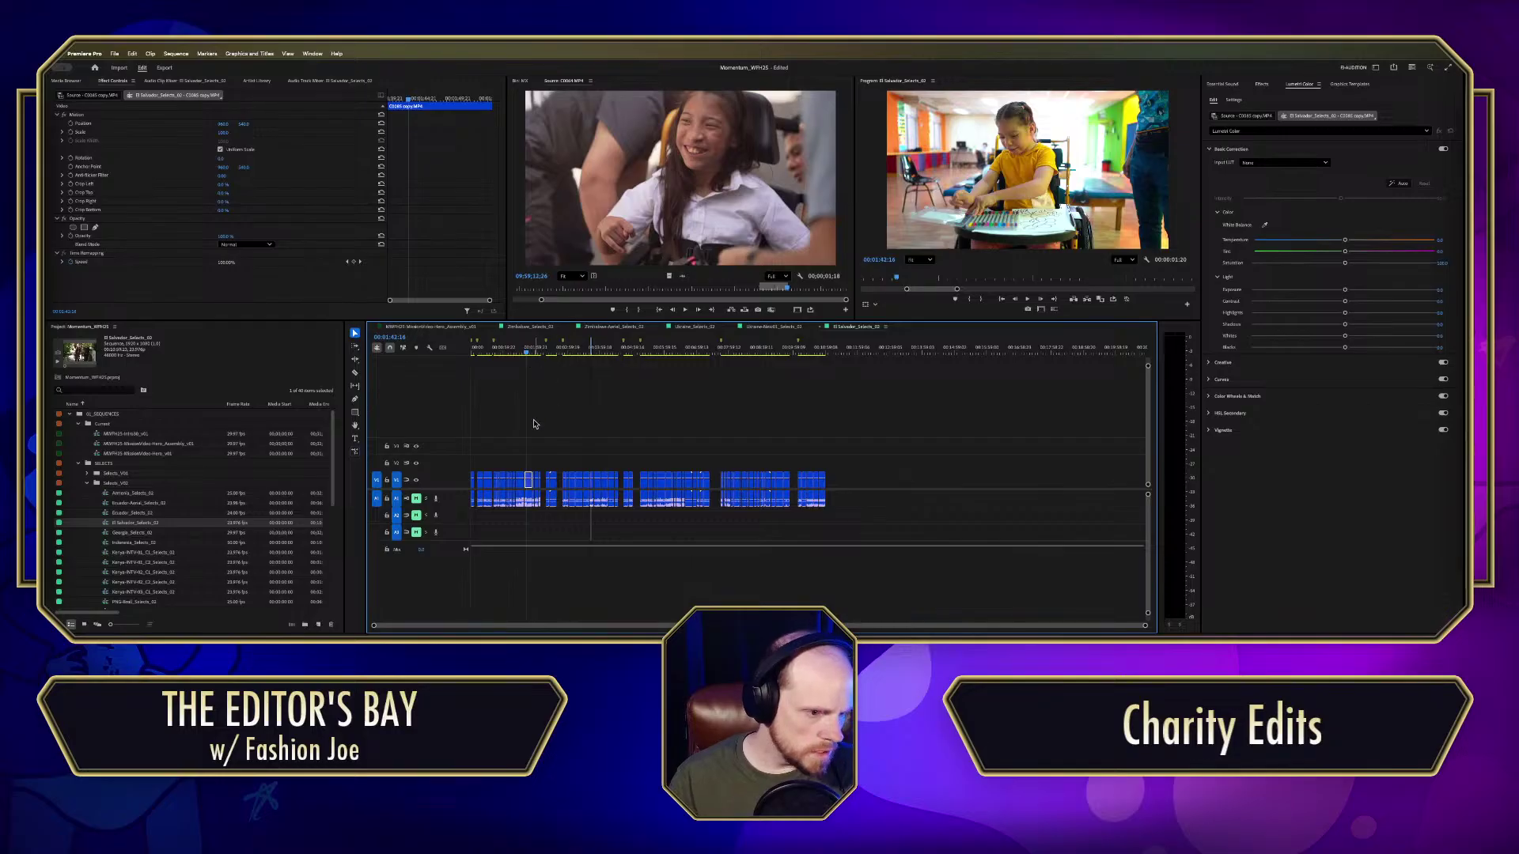
{"action": "key", "text": "equal"}
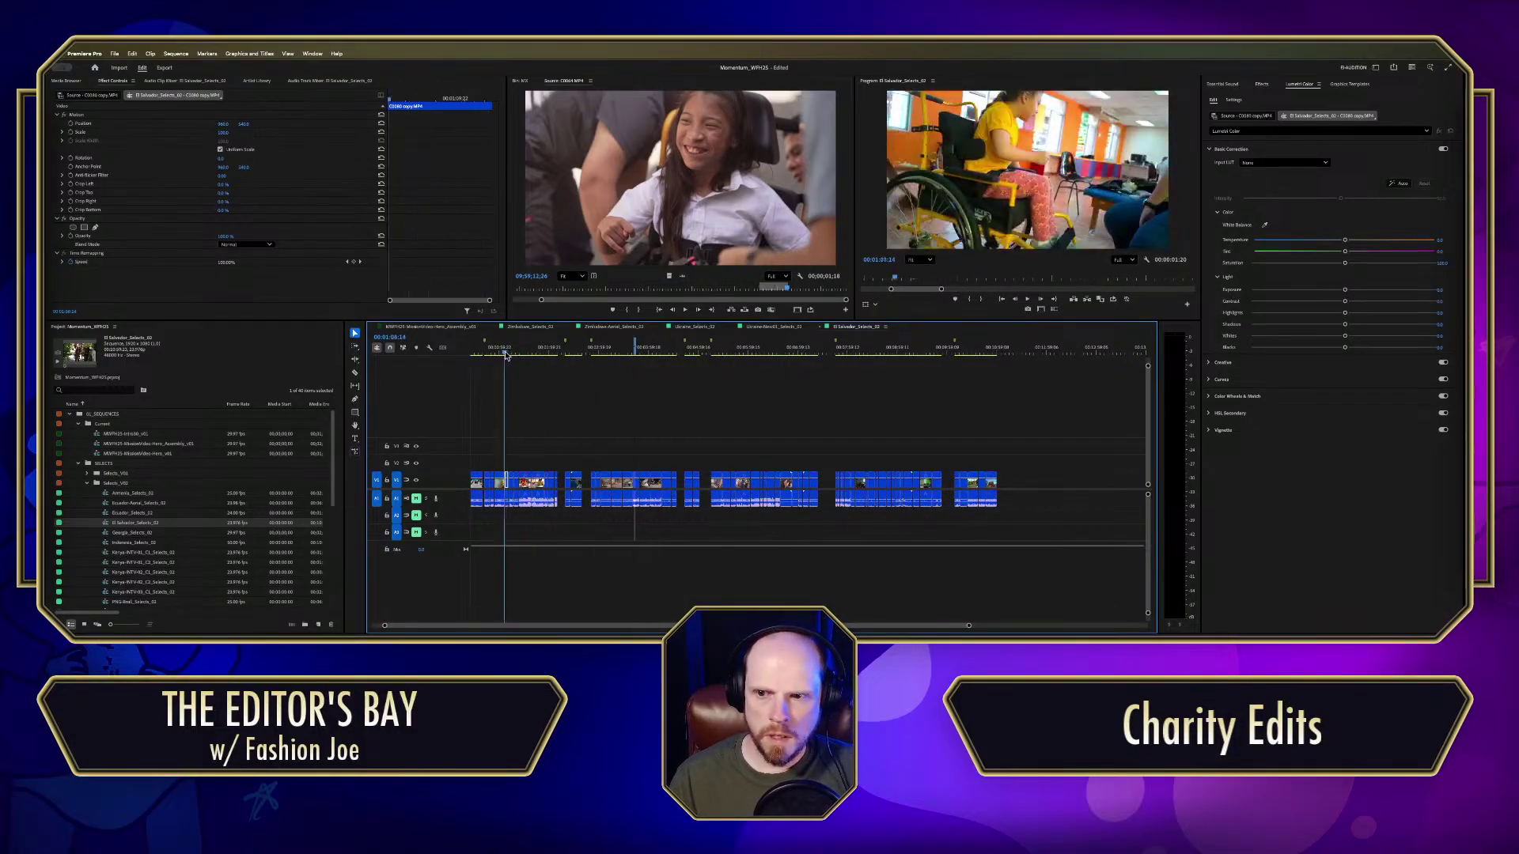
{"action": "left_click_drag", "start_coordinate": [488, 358], "coordinate": [980, 400]}
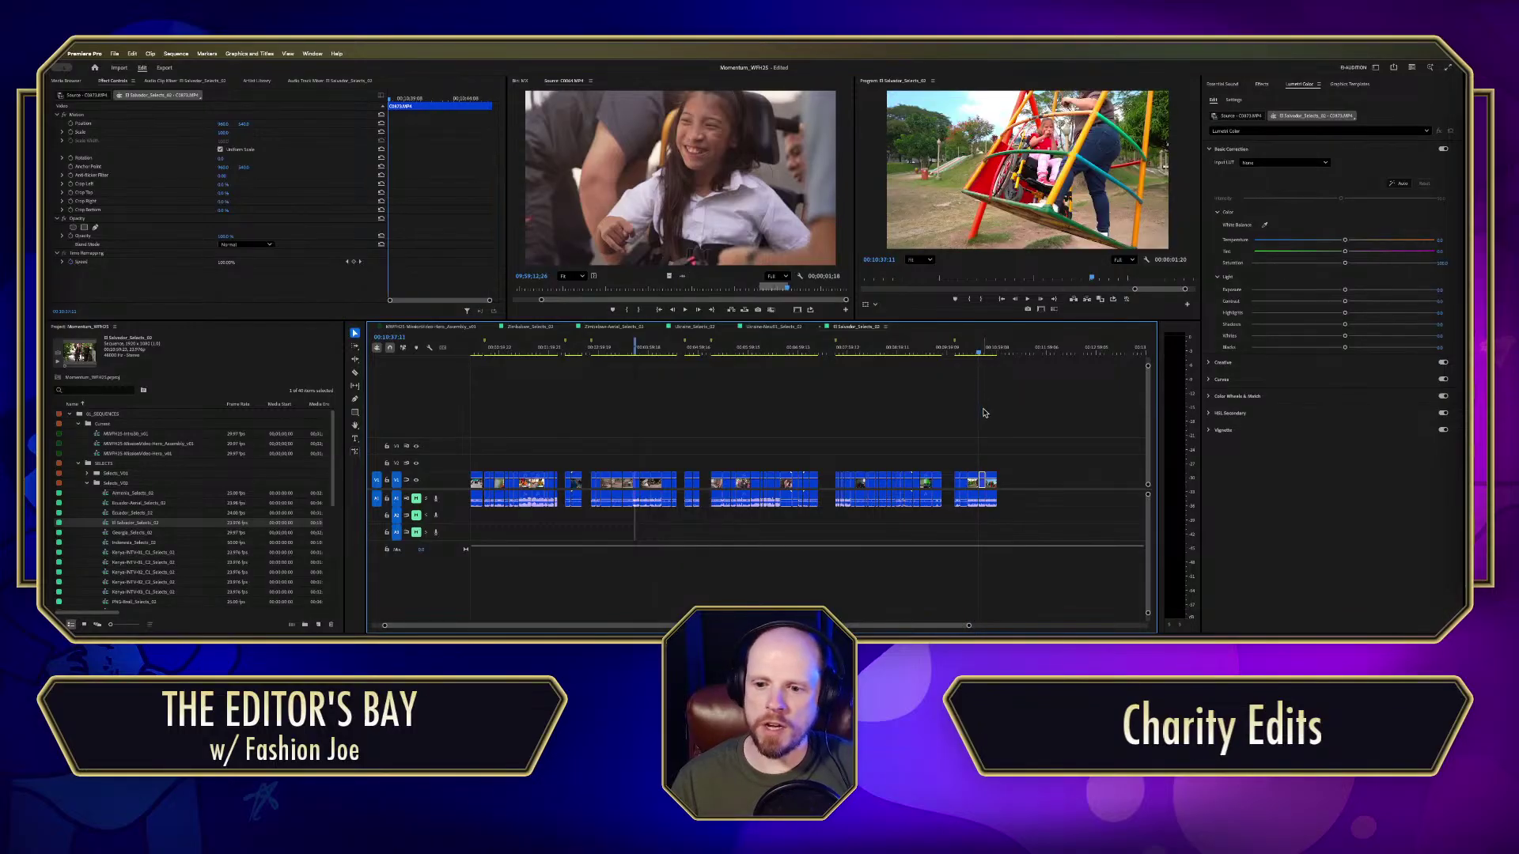
Step: Examine the closing playground clips in the El Salvador selects, focusing on the wheelchair swing shot
{"action": "scroll", "coordinate": [1004, 427], "scroll_direction": "up", "scroll_amount": 4}
{"action": "scroll", "coordinate": [1022, 436], "scroll_direction": "up", "scroll_amount": 2}
{"action": "left_click_drag", "start_coordinate": [664, 355], "coordinate": [647, 357]}
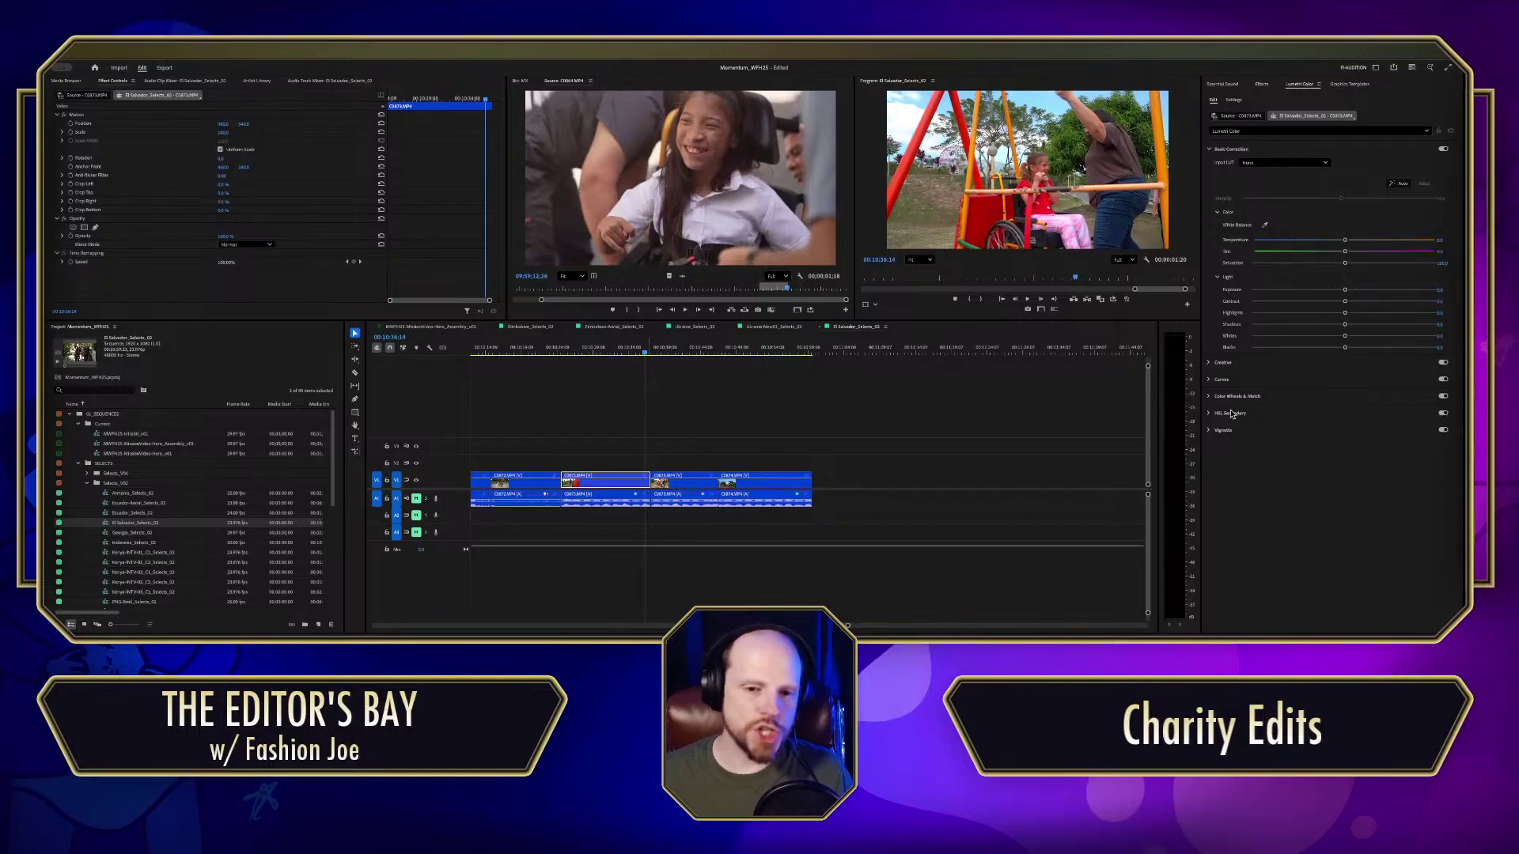
{"action": "key", "text": "alt+Tab"}
{"action": "left_click", "coordinate": [655, 362]}
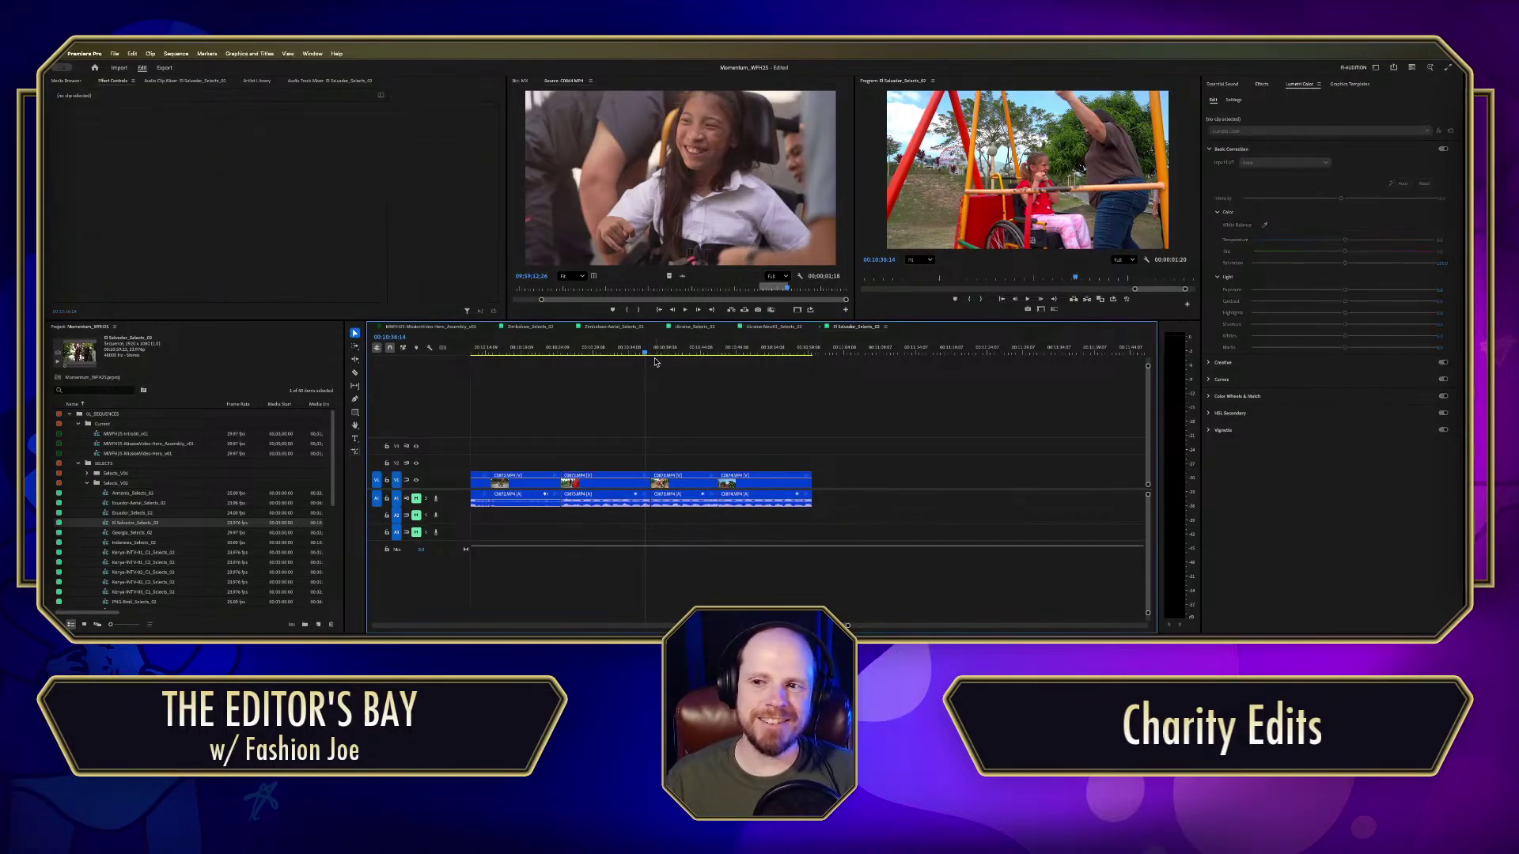
{"action": "left_click", "coordinate": [631, 351]}
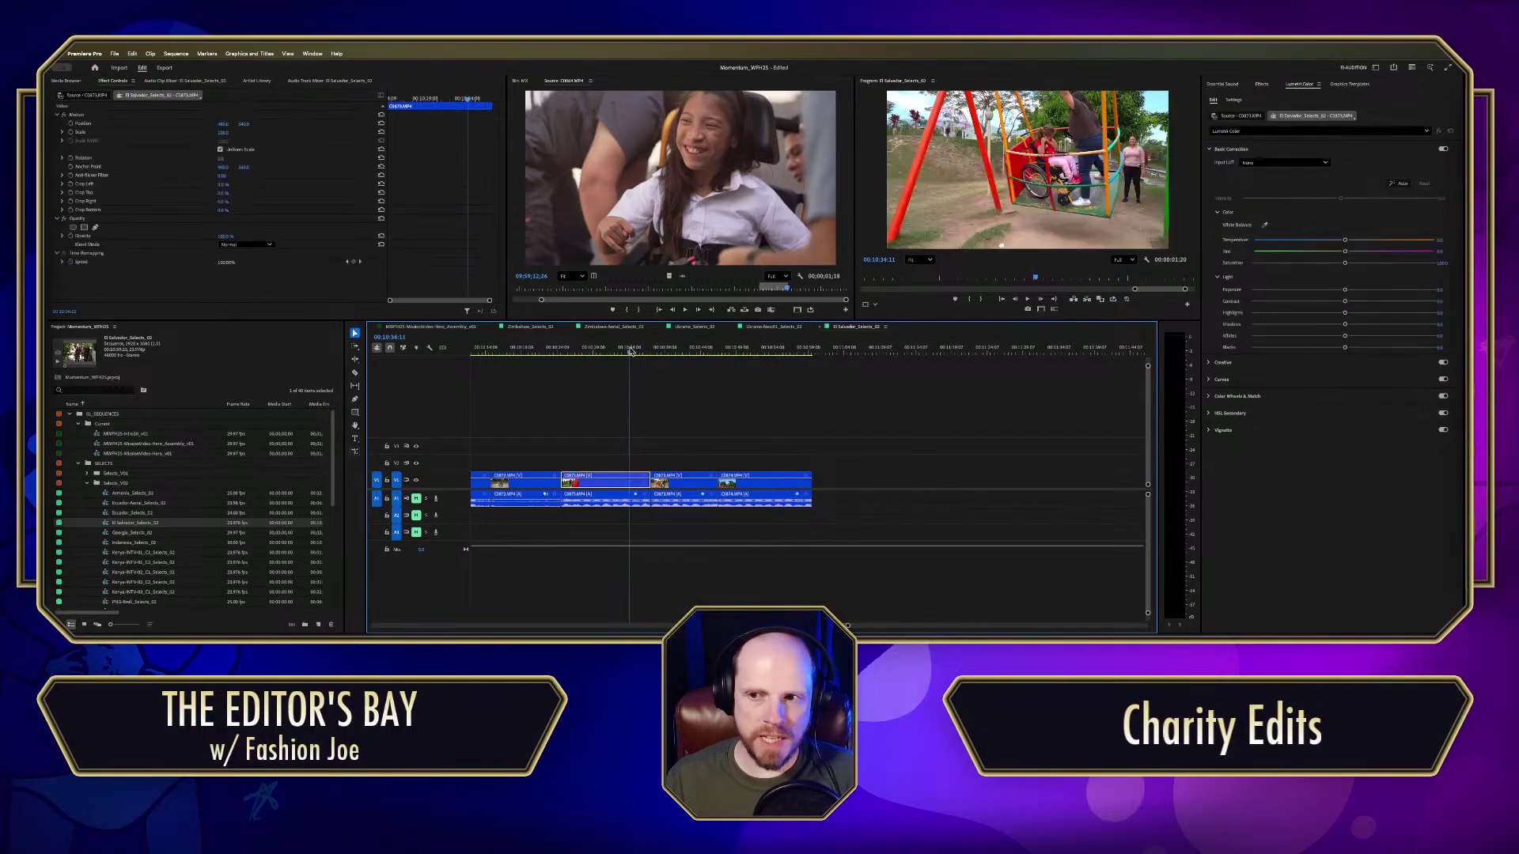
{"action": "left_click_drag", "start_coordinate": [644, 353], "coordinate": [562, 356]}
Step: Return to the assembly and play past the girl-in-yellow clip through the gap before the next narration
{"action": "left_click", "coordinate": [412, 327]}
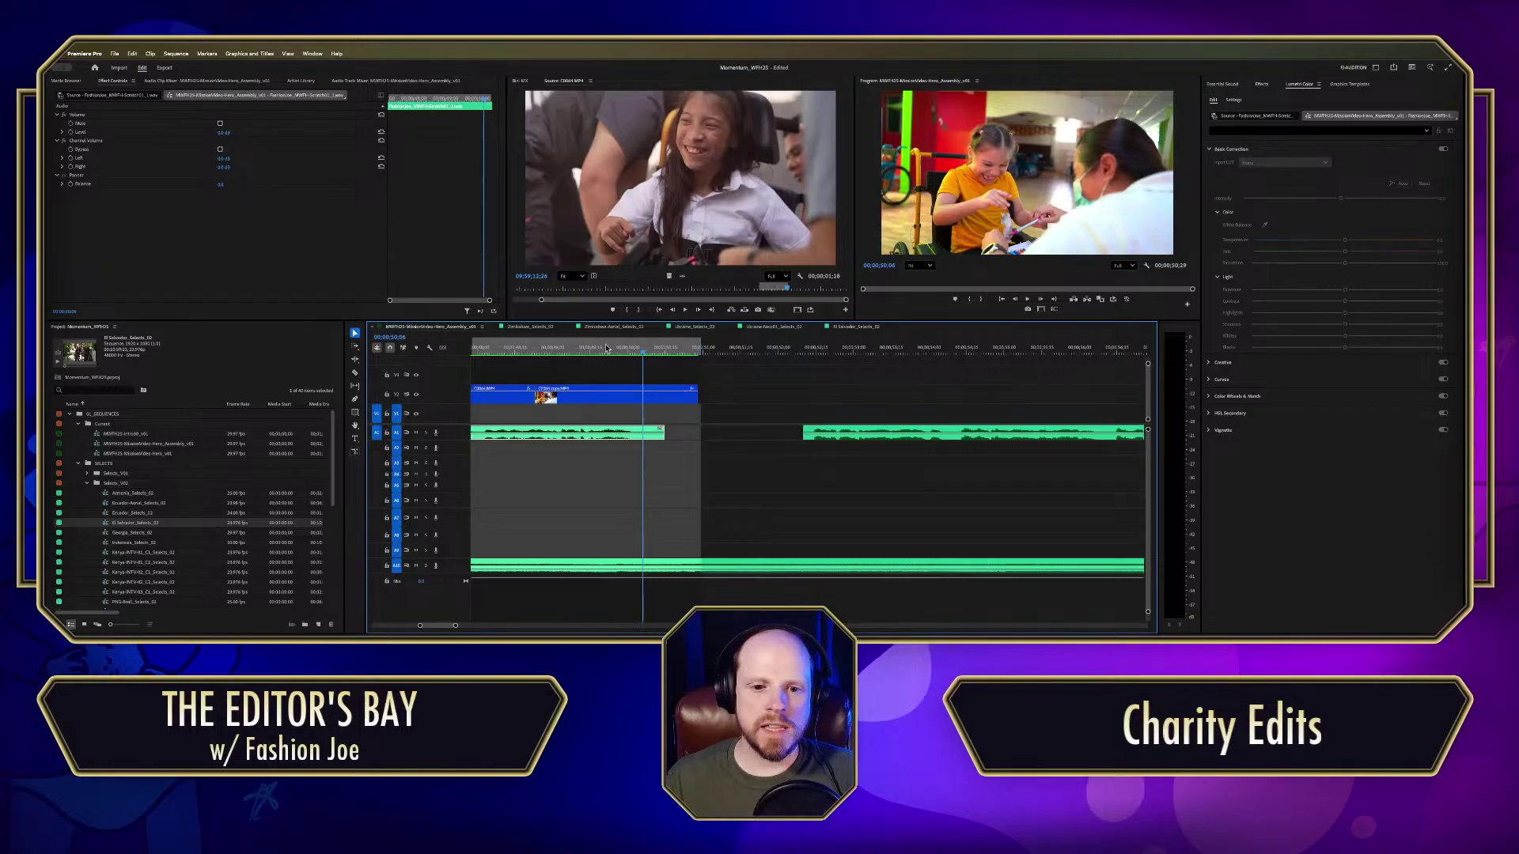
{"action": "key", "text": "minus"}
{"action": "left_click", "coordinate": [549, 346]}
{"action": "key", "text": "space"}
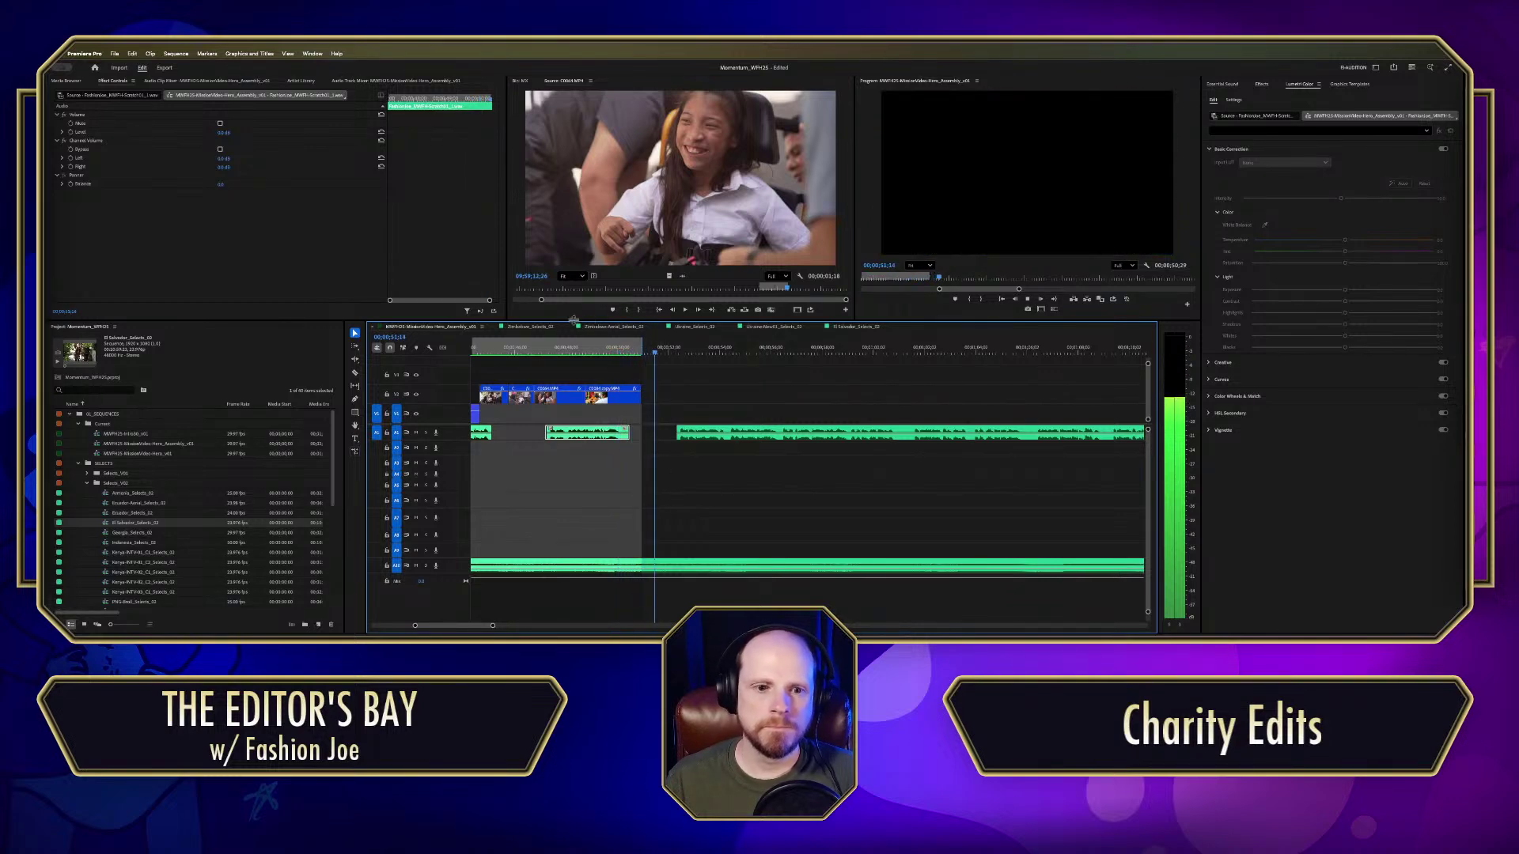
Step: Find the girl-on-the-slide shot in the El Salvador selects, load its source clip and mark an out point as she slides closer
{"action": "left_click", "coordinate": [858, 326]}
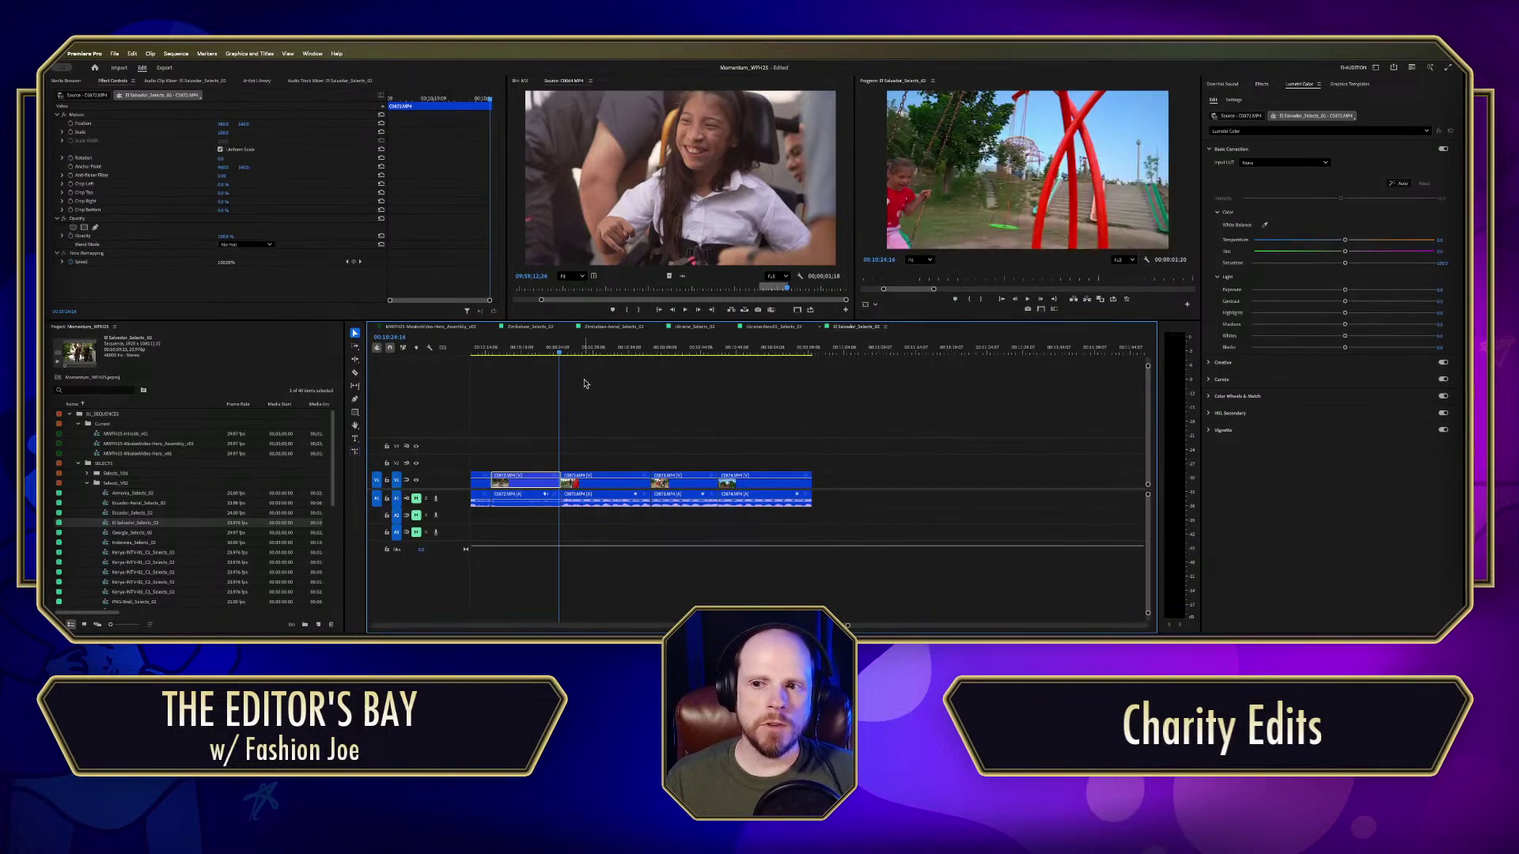
{"action": "left_click_drag", "start_coordinate": [554, 353], "coordinate": [787, 387]}
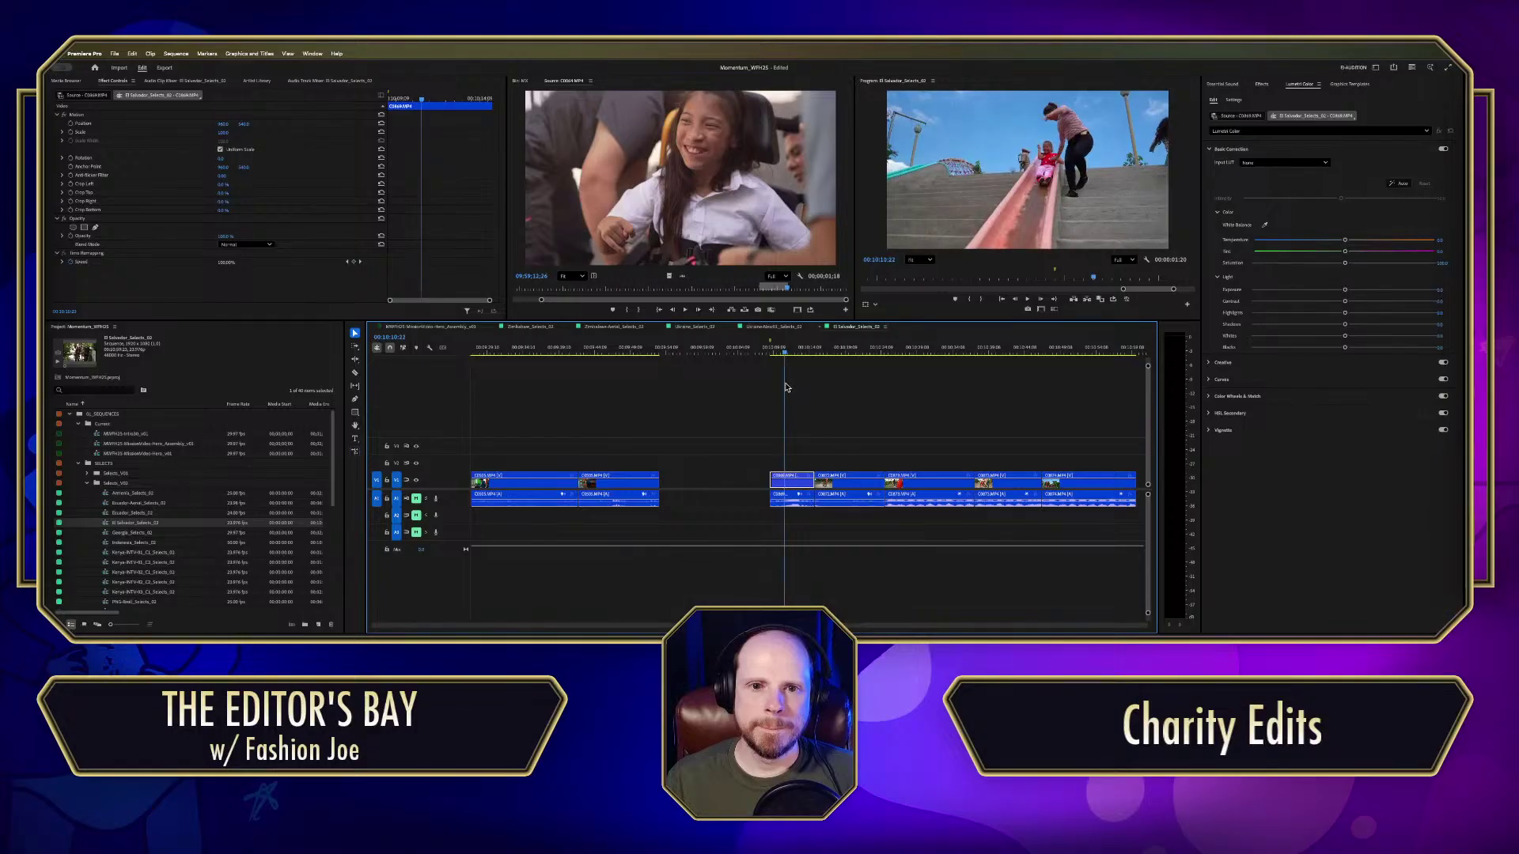
{"action": "key", "text": "f"}
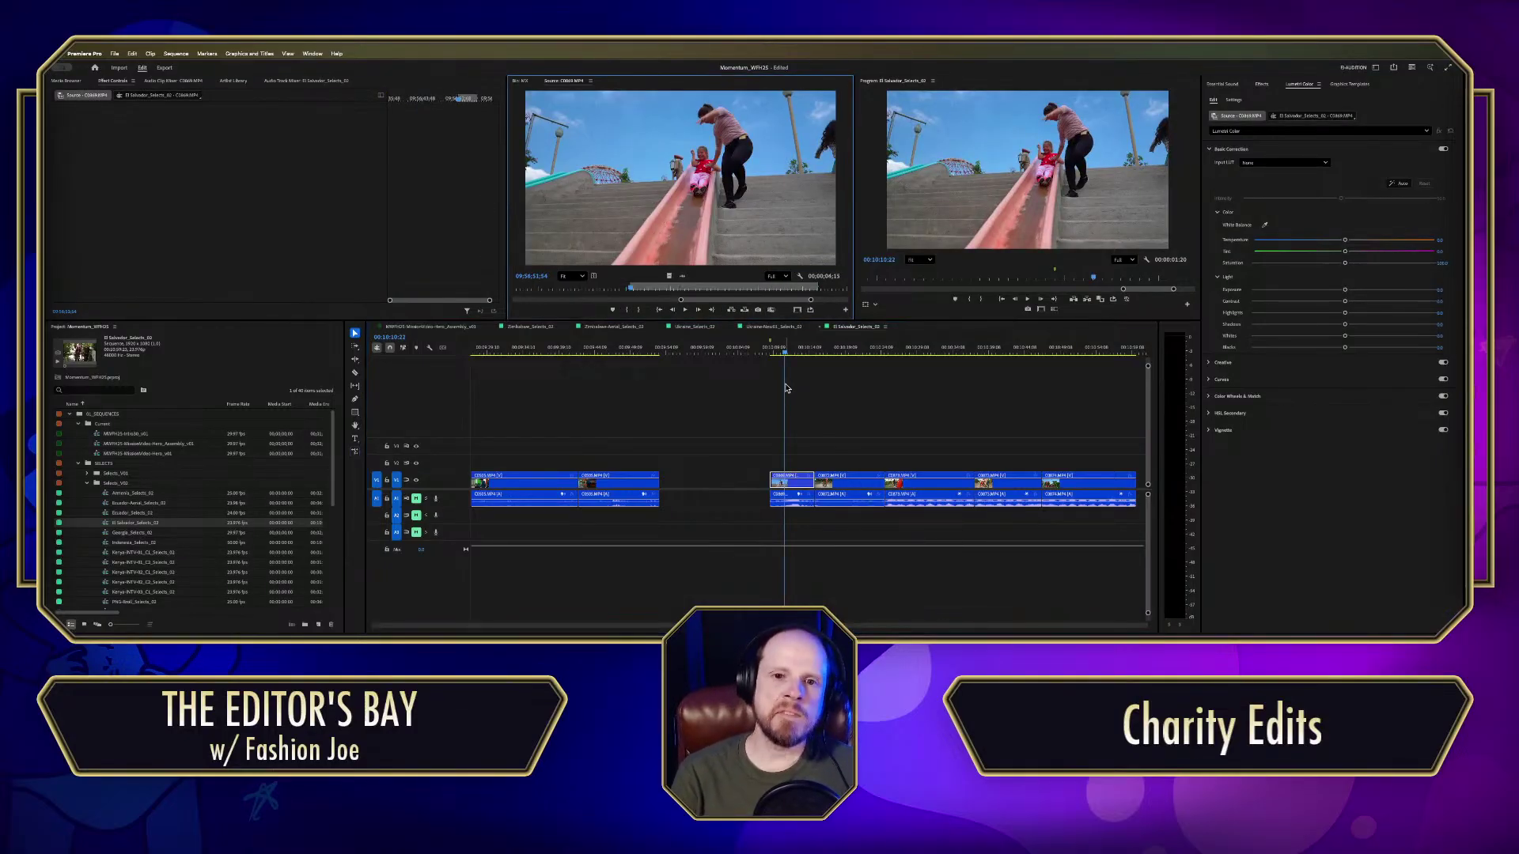
{"action": "key", "text": "space"}
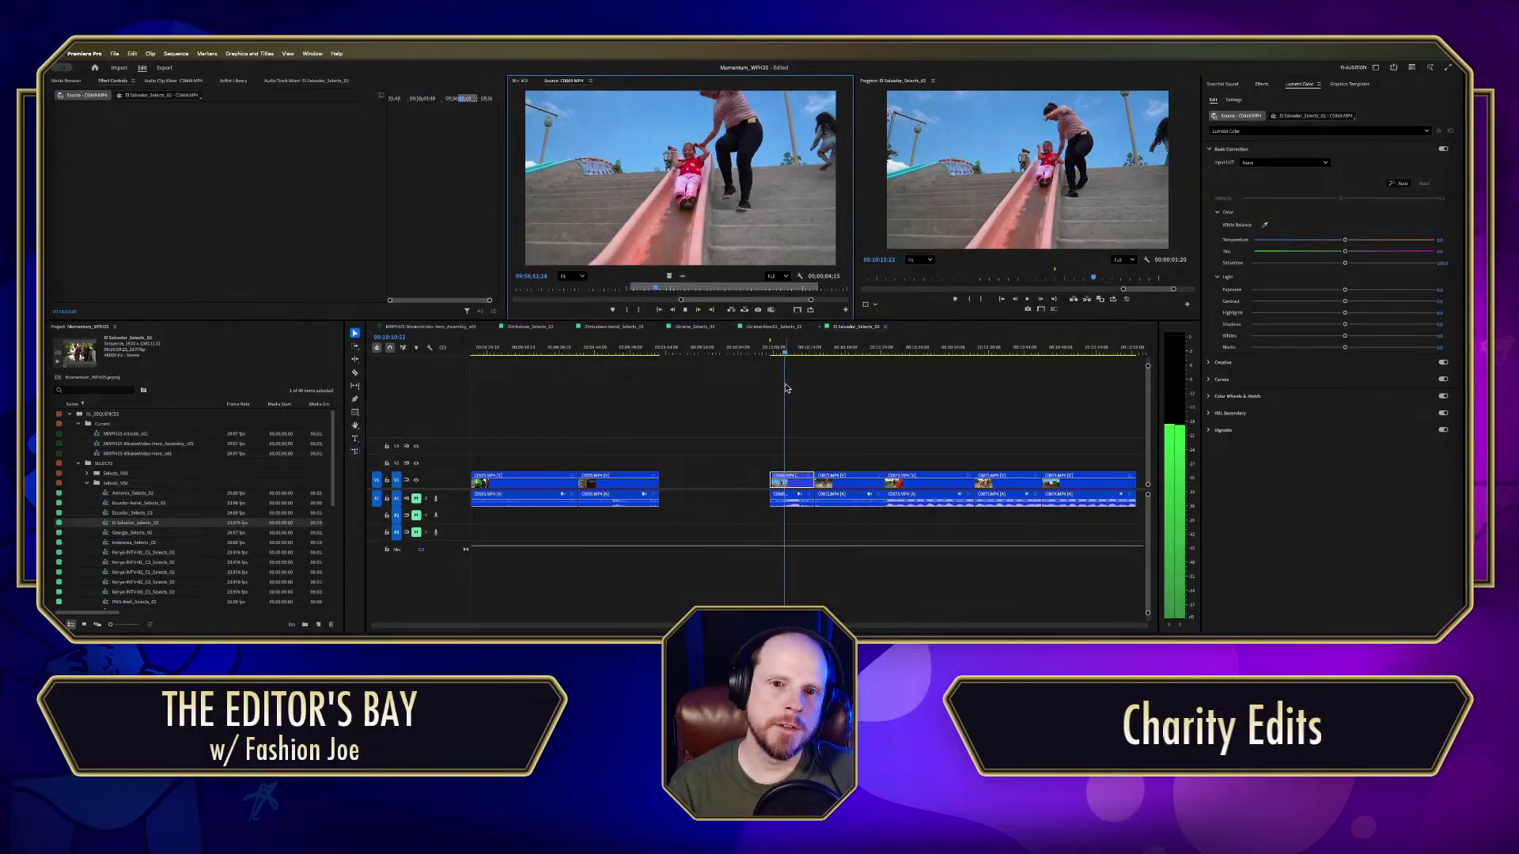
{"action": "key", "text": "space"}
{"action": "key", "text": "i"}
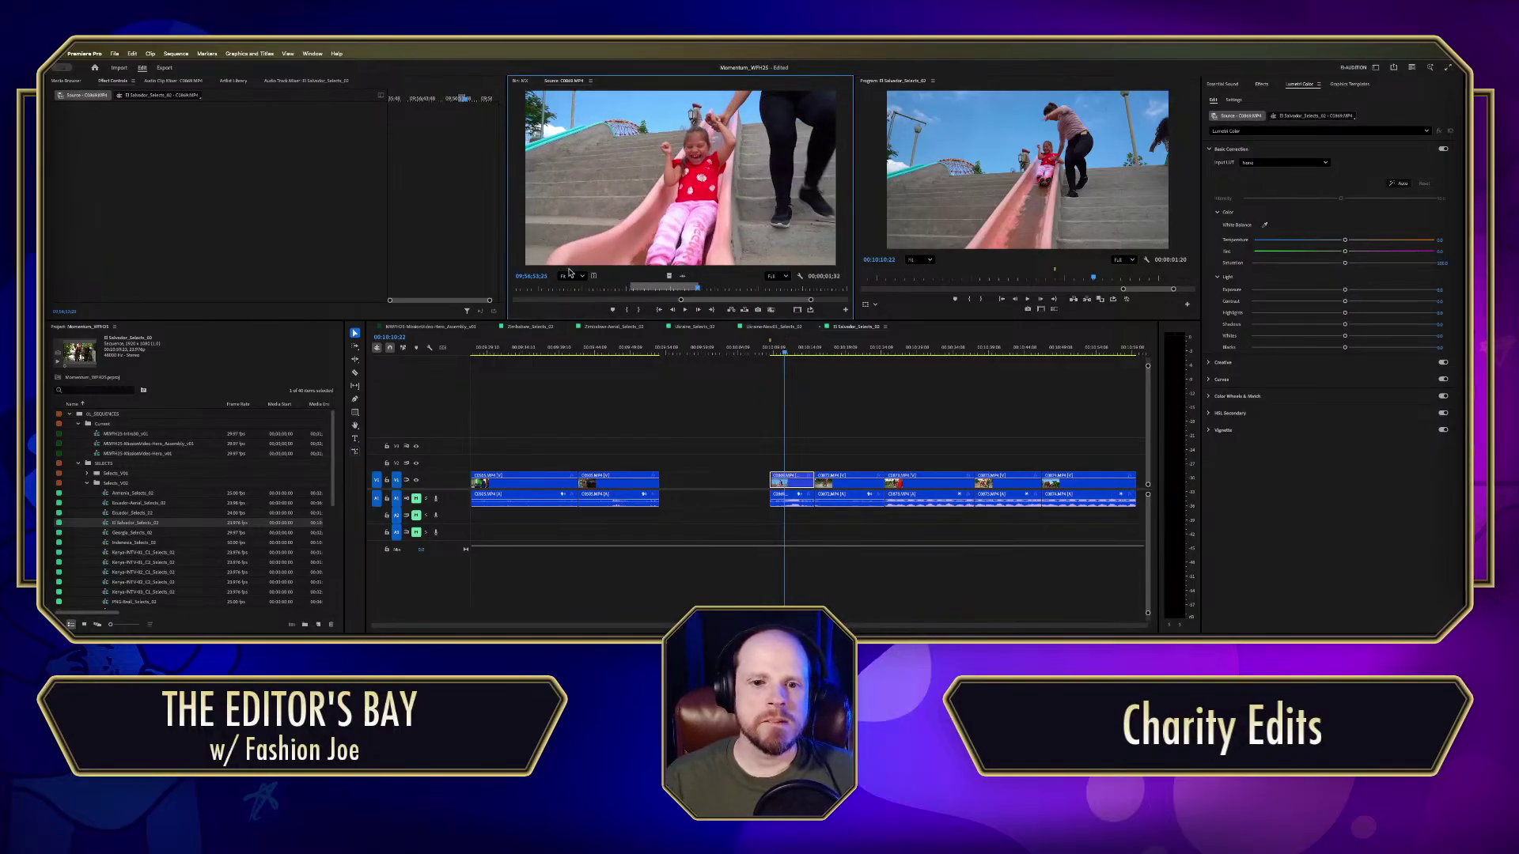
Step: Place the slide shot's video on V2 directly after the girl-in-yellow clip and apply Fit to Frame
{"action": "left_click", "coordinate": [431, 326]}
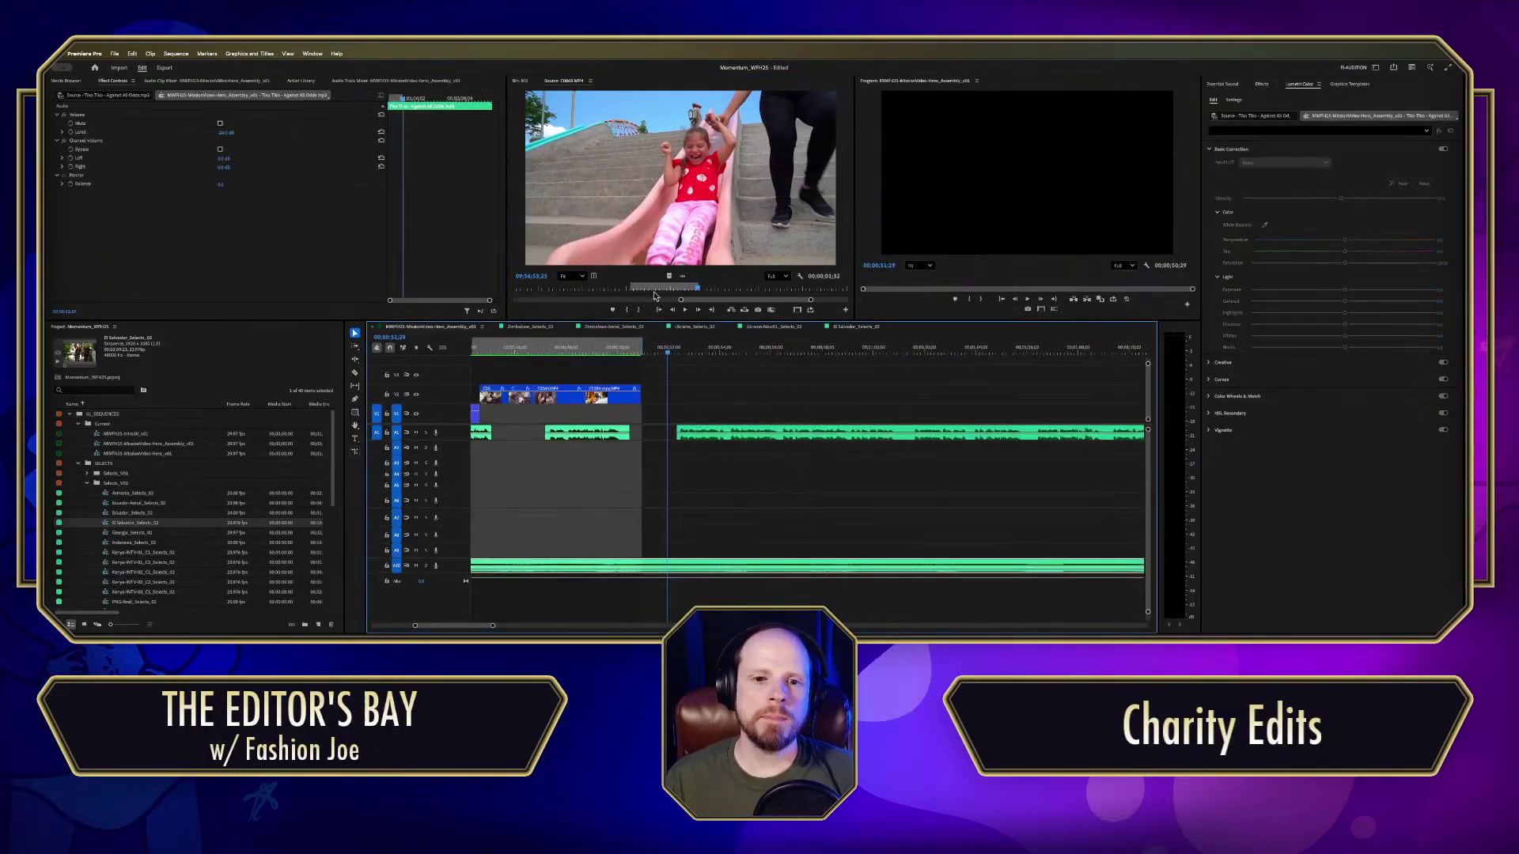
{"action": "left_click_drag", "start_coordinate": [668, 277], "coordinate": [642, 400]}
{"action": "left_click", "coordinate": [622, 349]}
{"action": "left_click", "coordinate": [664, 399]}
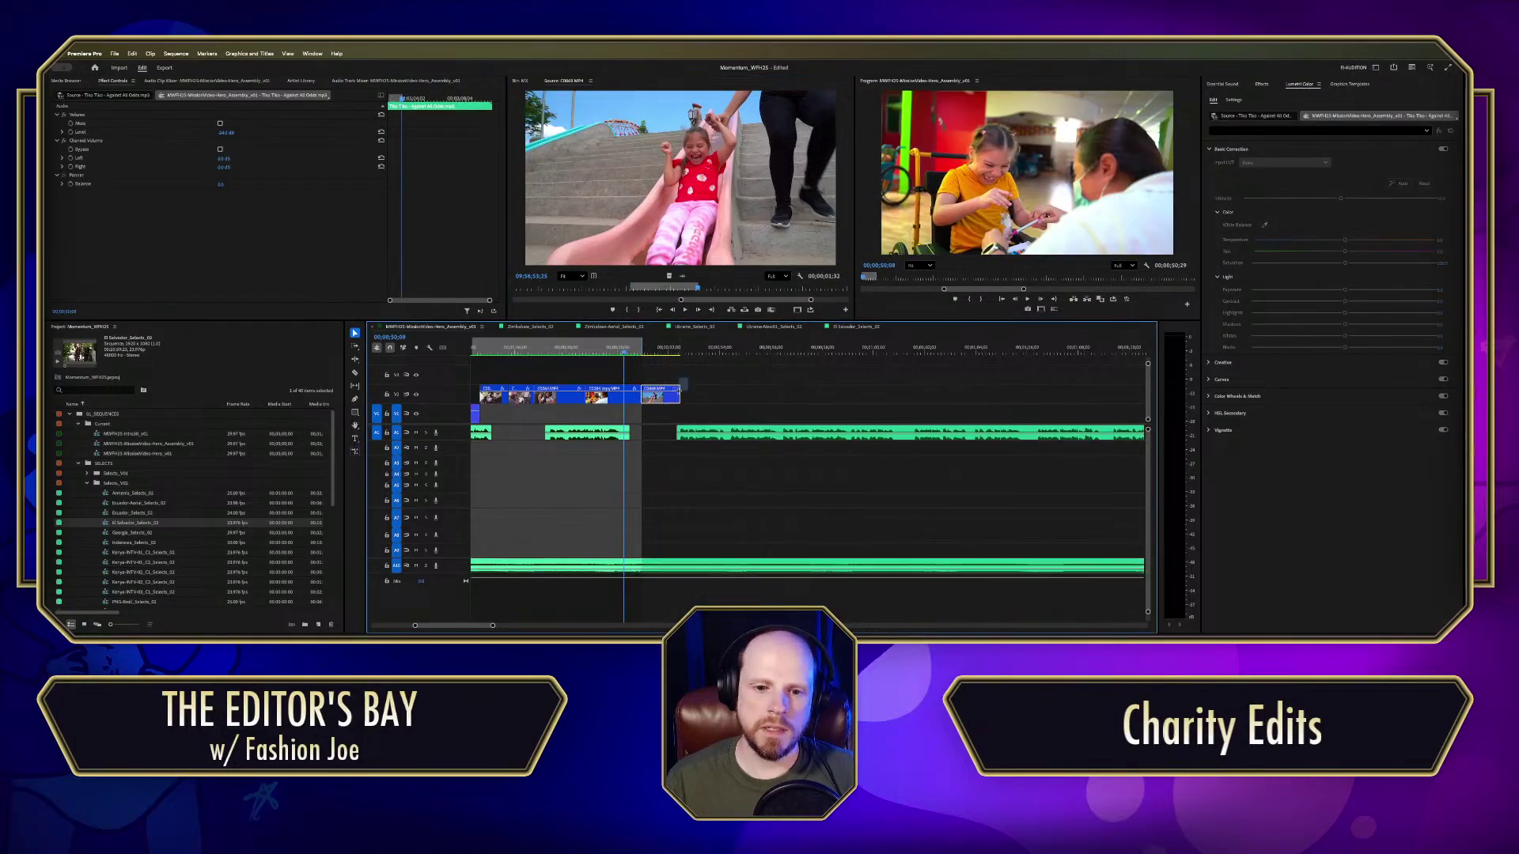
{"action": "right_click", "coordinate": [664, 402]}
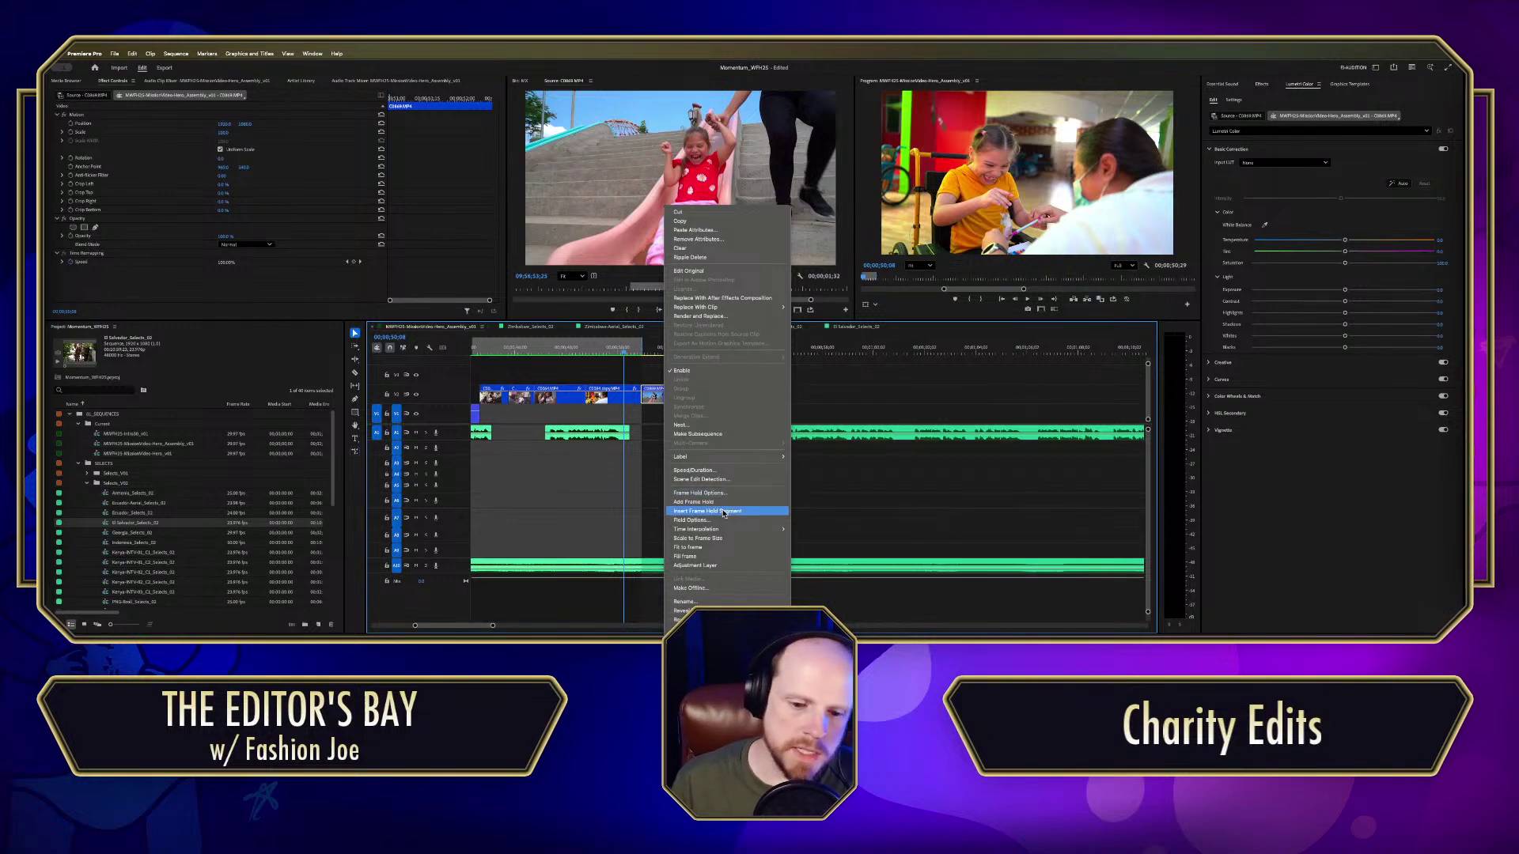
{"action": "left_click", "coordinate": [706, 549]}
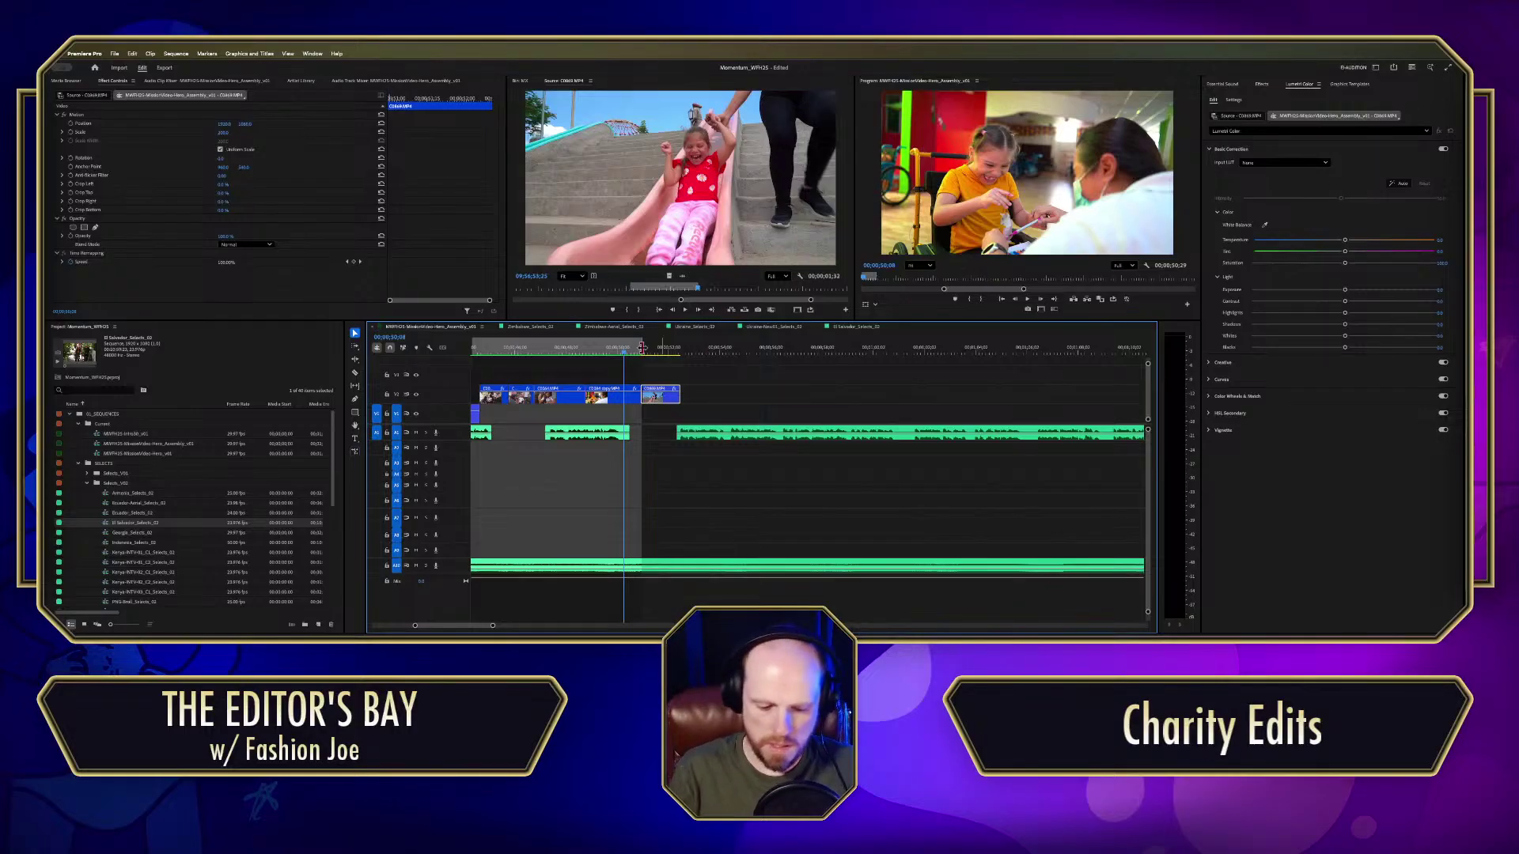
Step: Clear the assembly's in and out points, play through the slide shot, and delete that clip from V2
{"action": "key", "text": "ctrl+shift+x"}
{"action": "left_click_drag", "start_coordinate": [623, 351], "coordinate": [560, 345]}
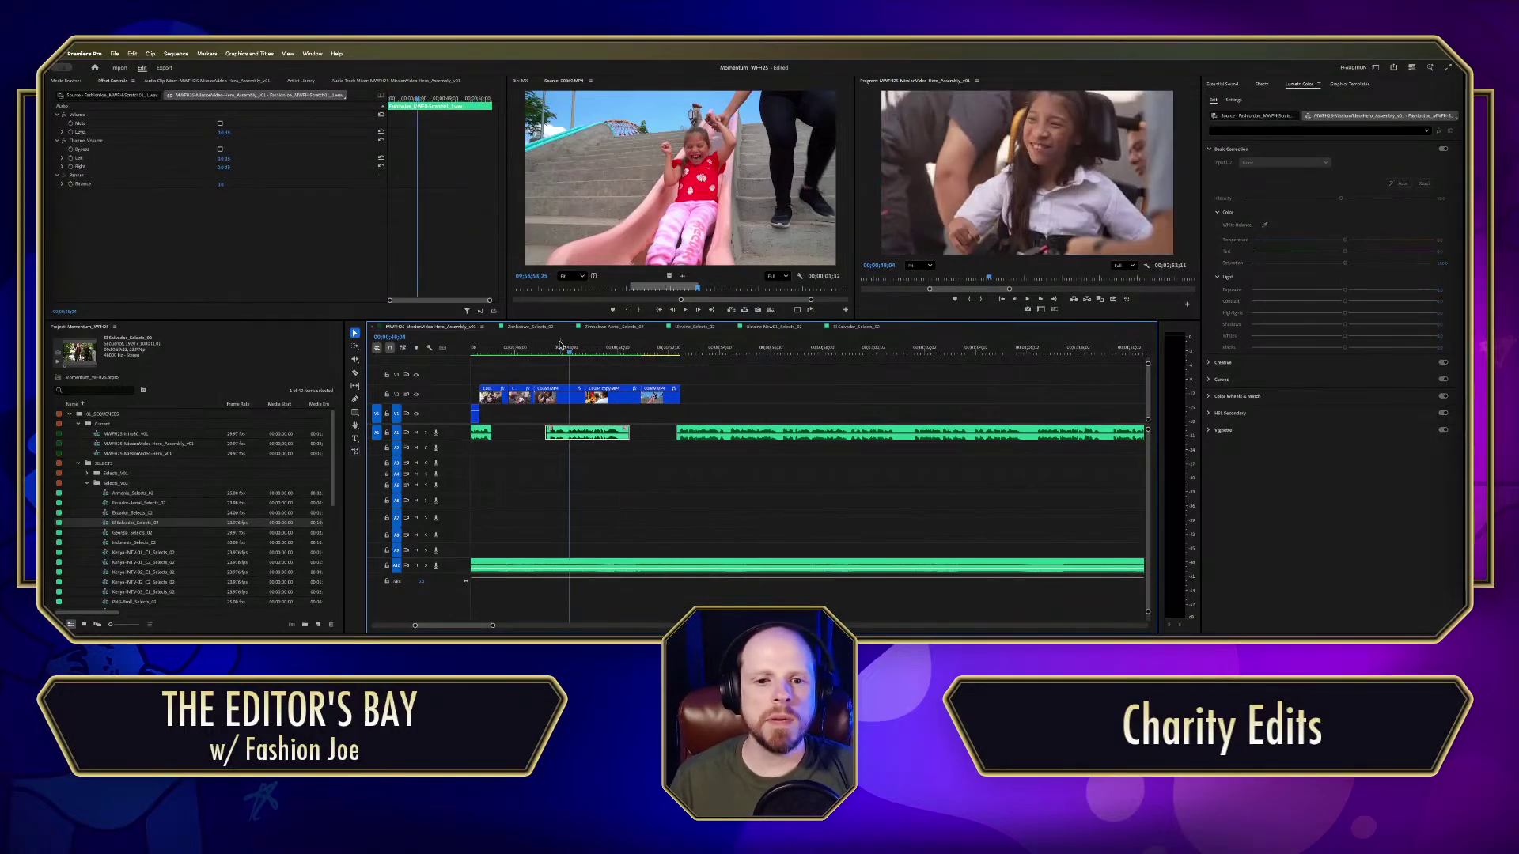
{"action": "key", "text": "space"}
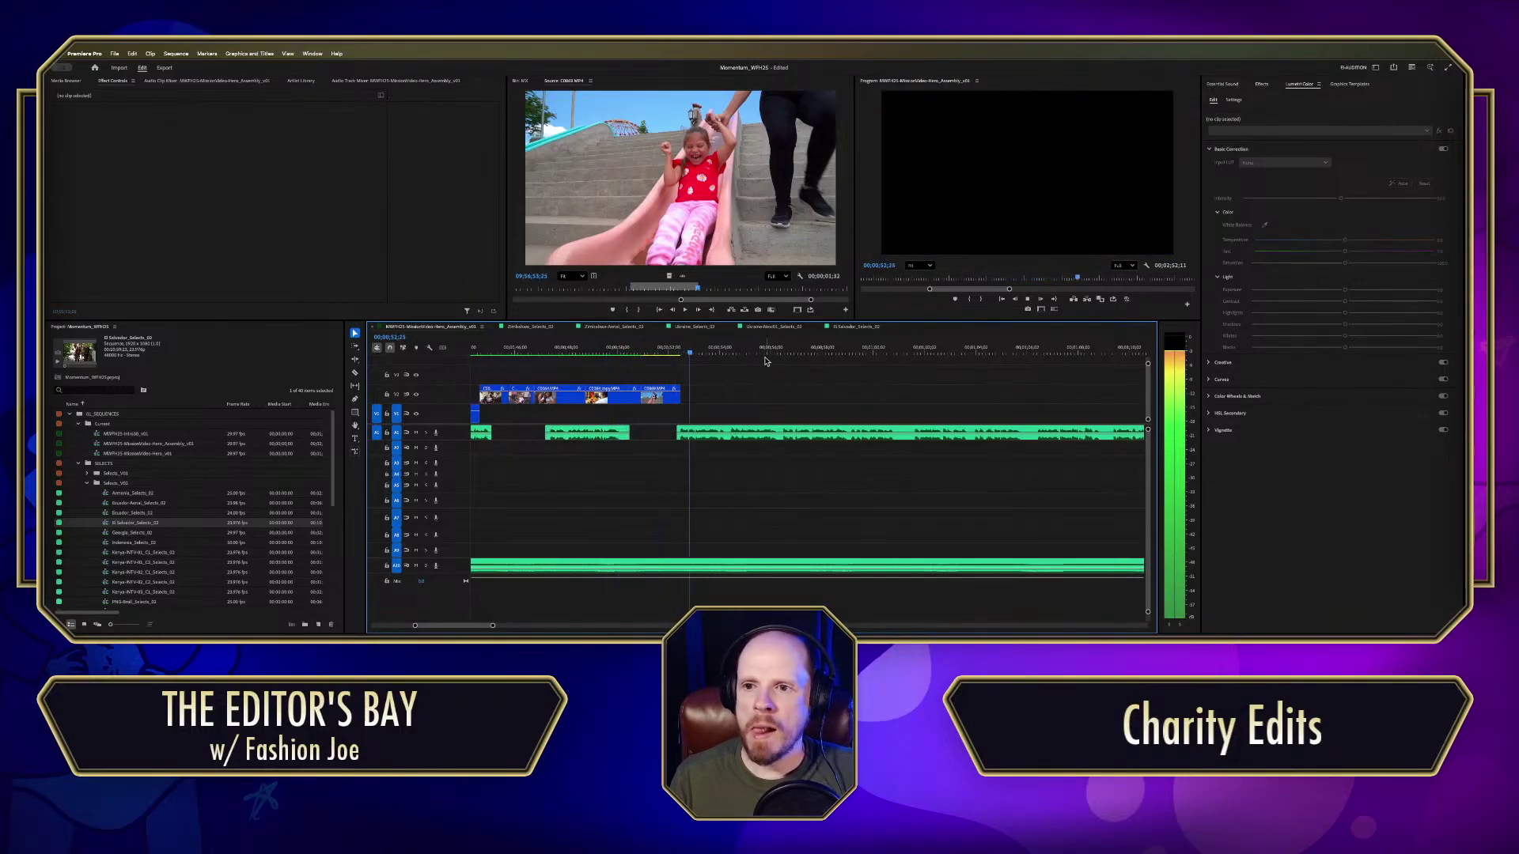
{"action": "left_click", "coordinate": [673, 398]}
{"action": "key", "text": "Delete"}
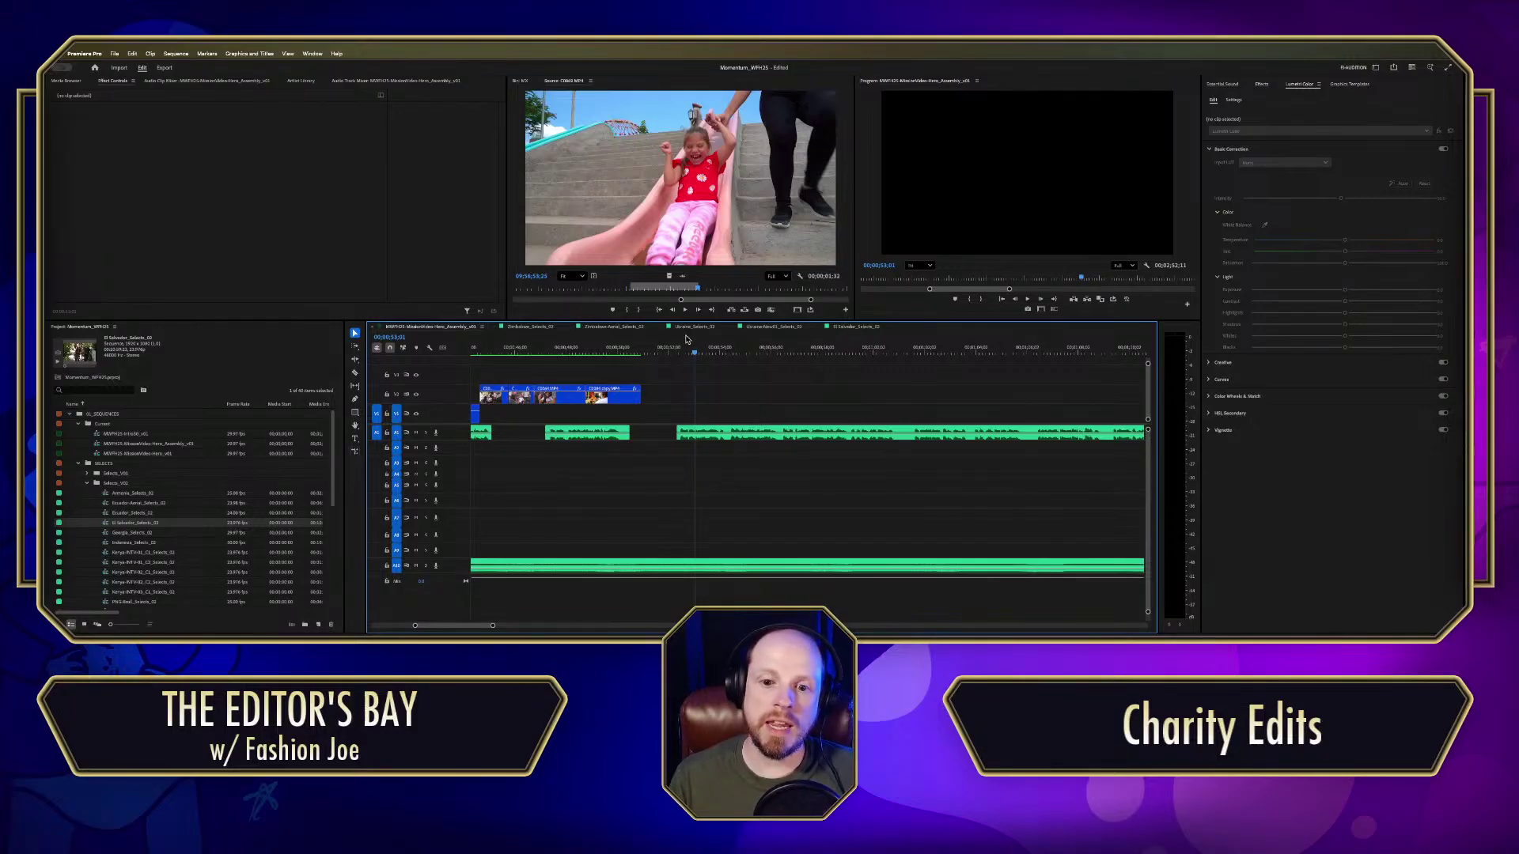
Step: Load the swing shot with the yellow wheelchair from the El Salvador selects and mark its out point after the chair leaves frame
{"action": "left_click", "coordinate": [857, 327]}
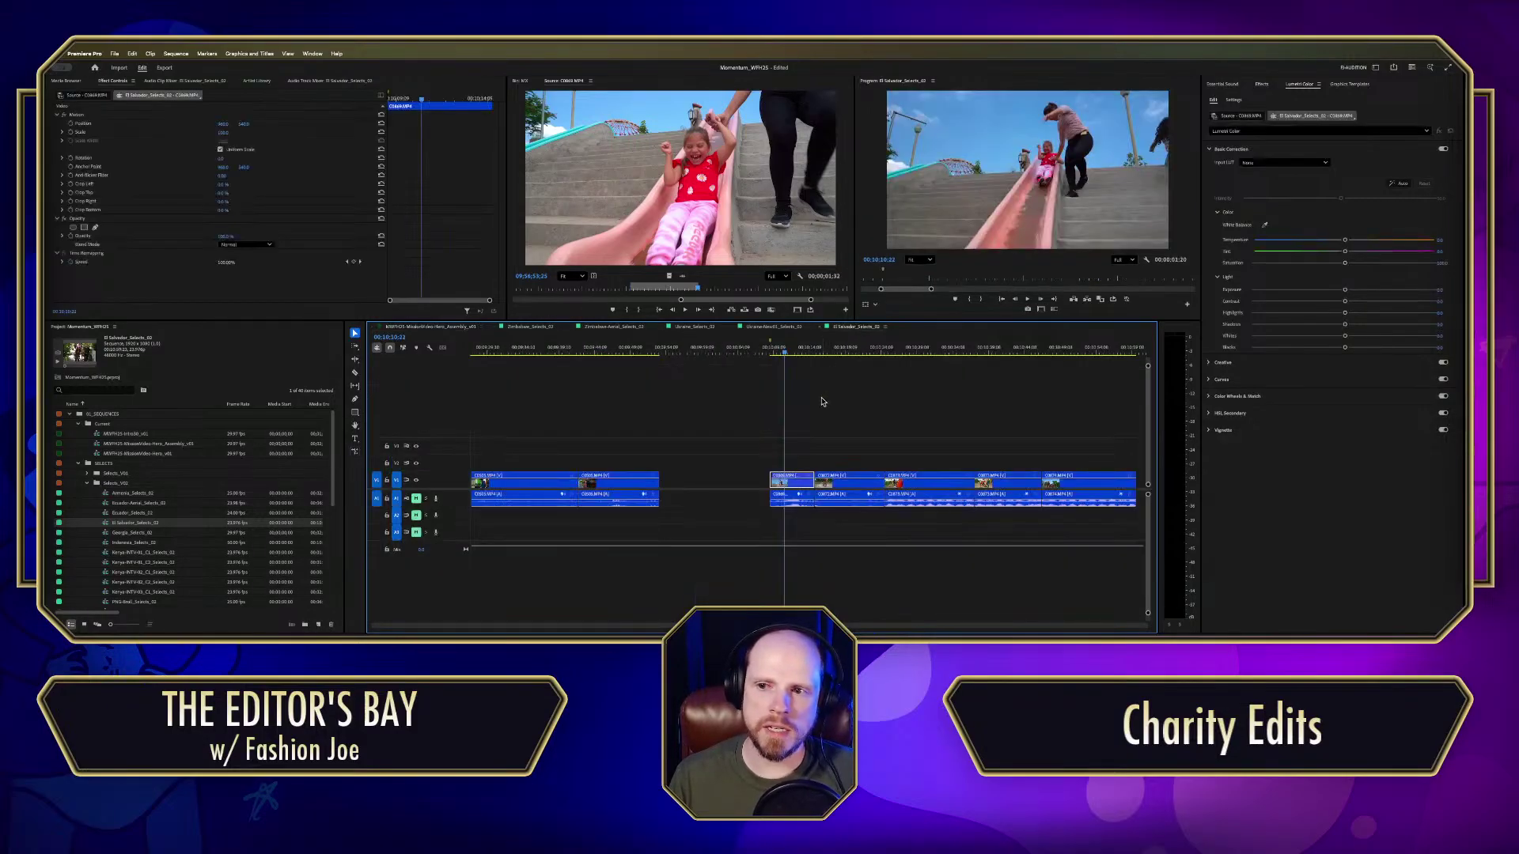
{"action": "left_click_drag", "start_coordinate": [787, 355], "coordinate": [821, 358]}
{"action": "key", "text": "f"}
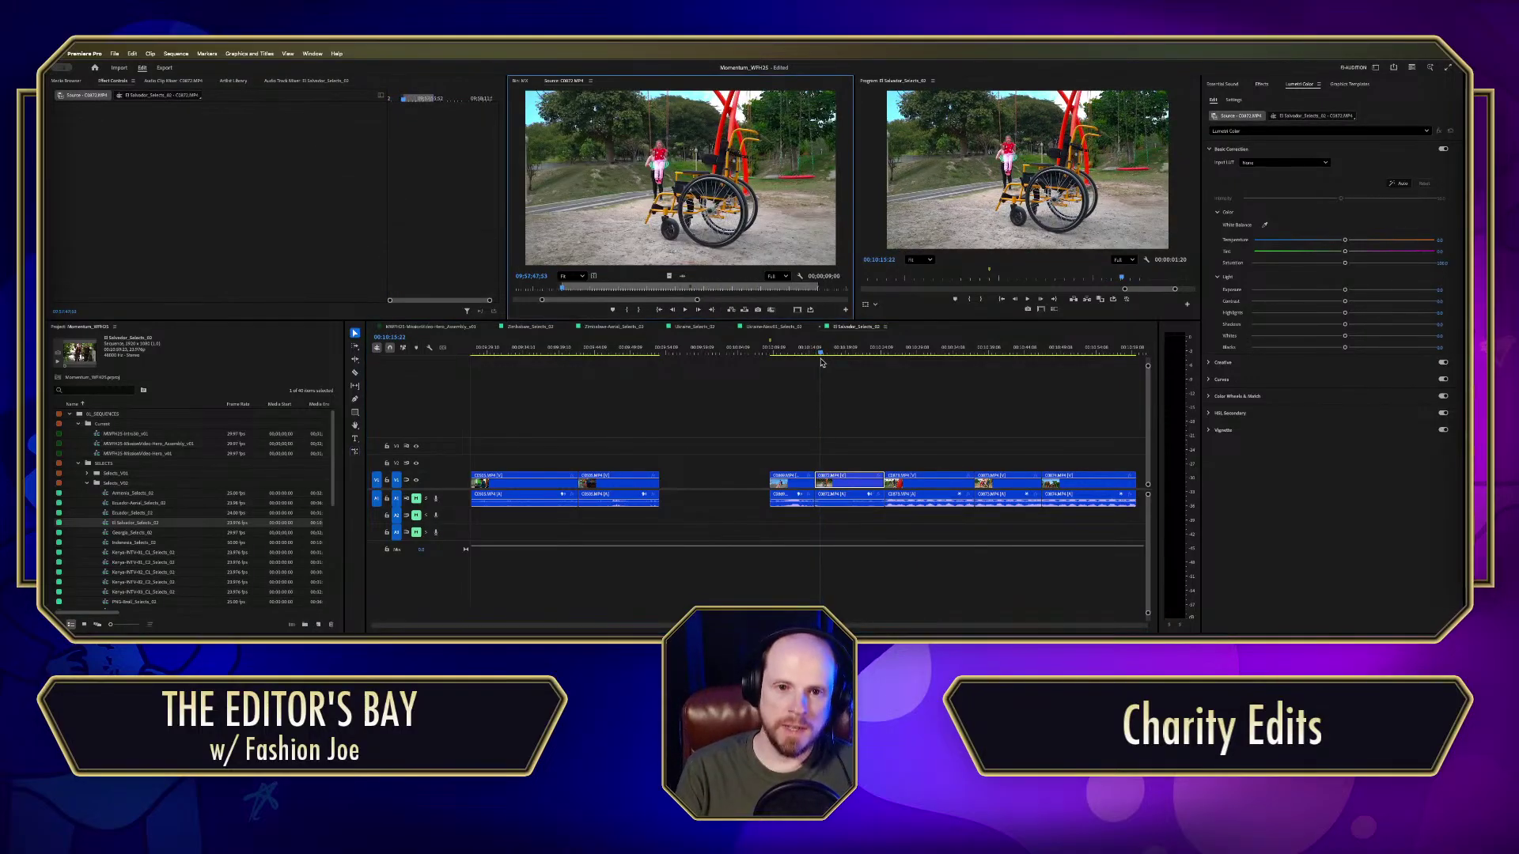
{"action": "key", "text": "space"}
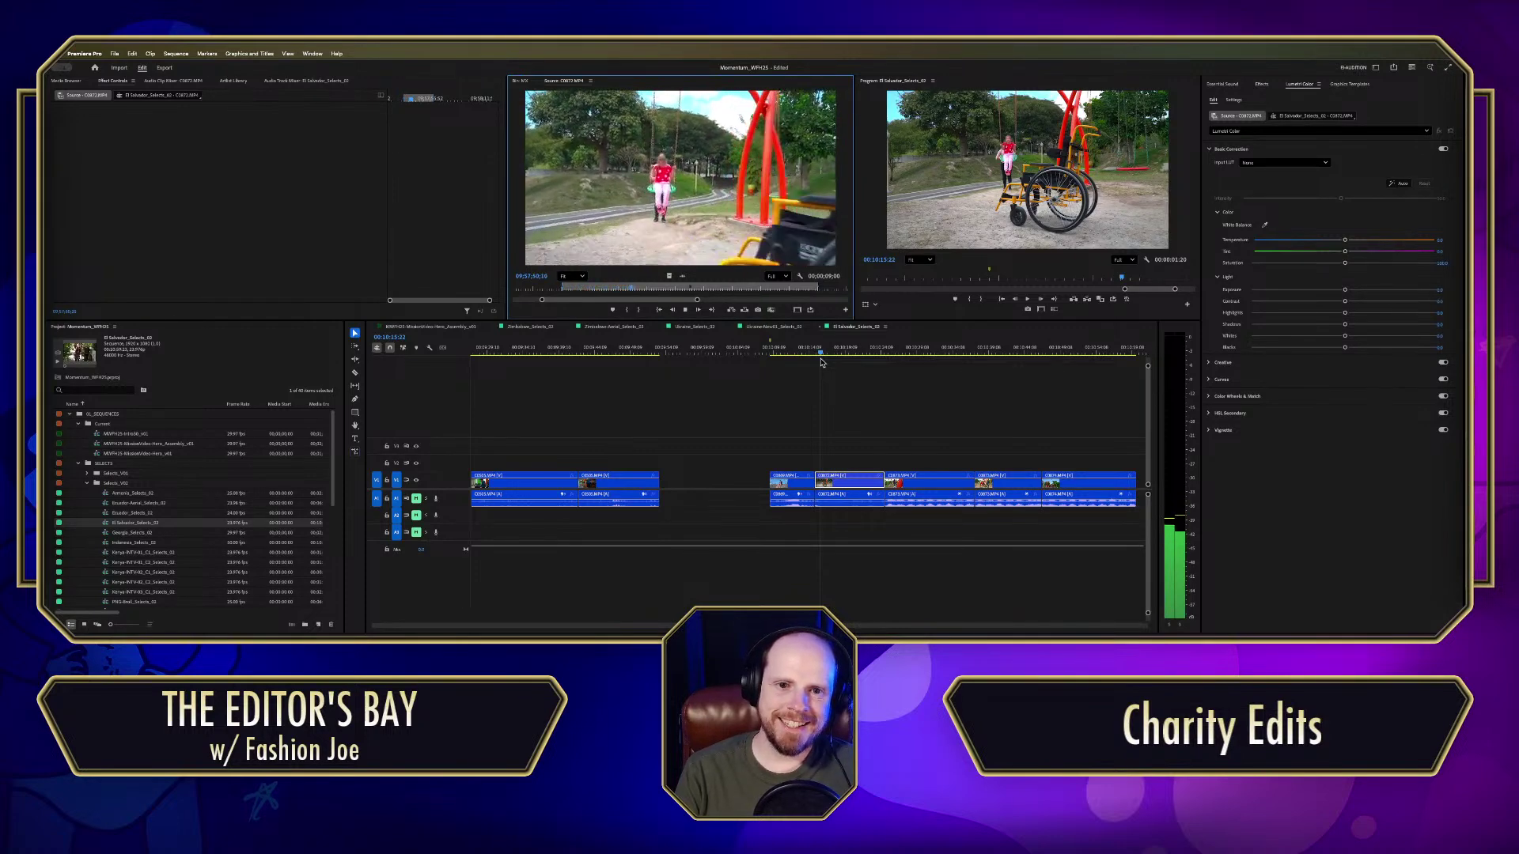
{"action": "key", "text": "space"}
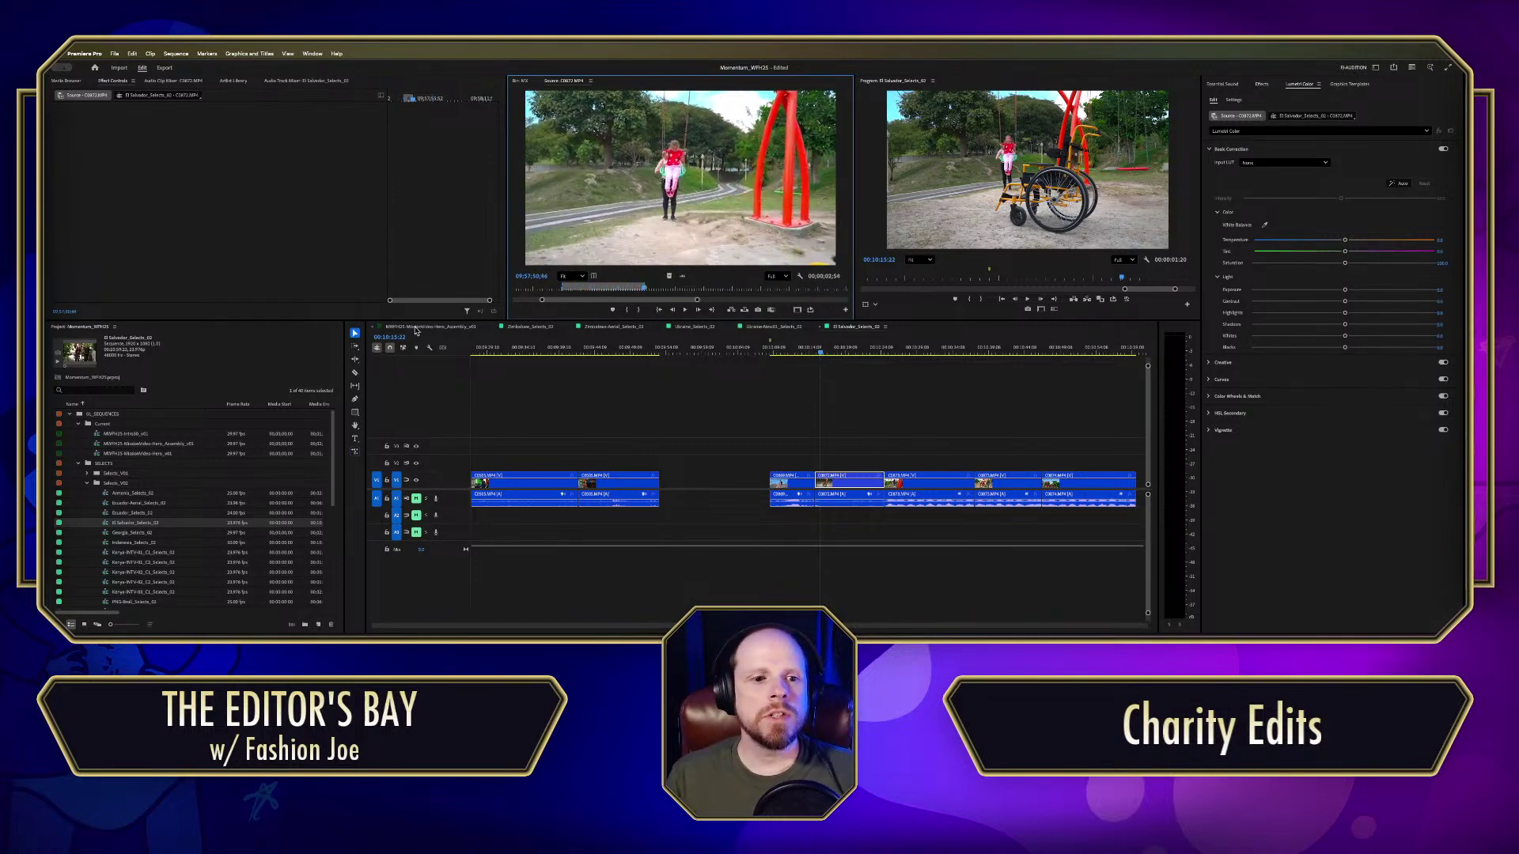
Step: Place the swing shot's video on V2 directly after the girl-in-yellow clip and fit it to the frame
{"action": "left_click", "coordinate": [415, 328]}
{"action": "left_click_drag", "start_coordinate": [684, 277], "coordinate": [664, 373]}
{"action": "left_click", "coordinate": [680, 395]}
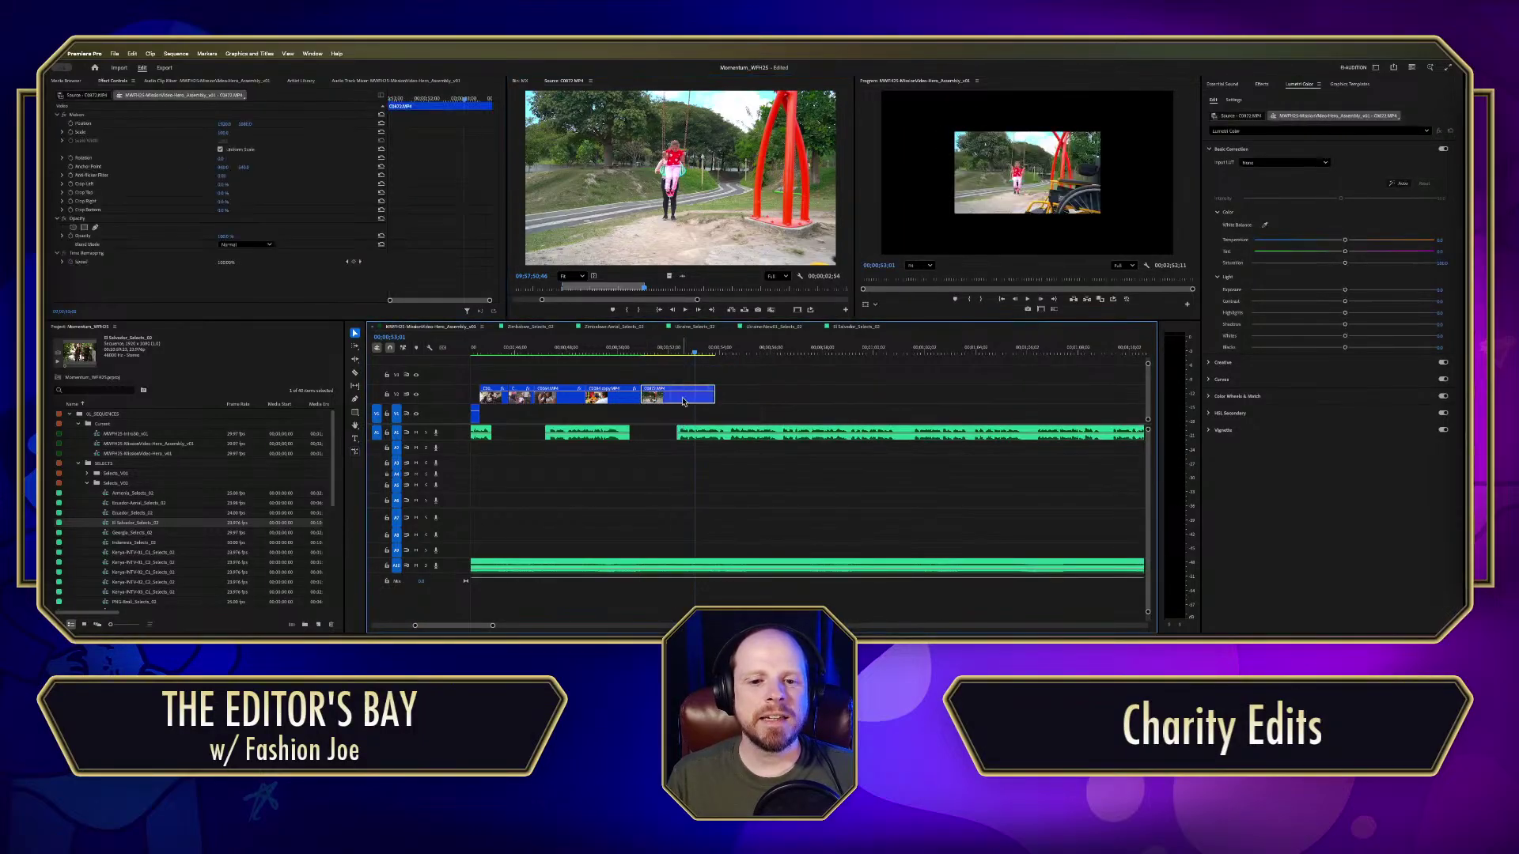
{"action": "right_click", "coordinate": [683, 395]}
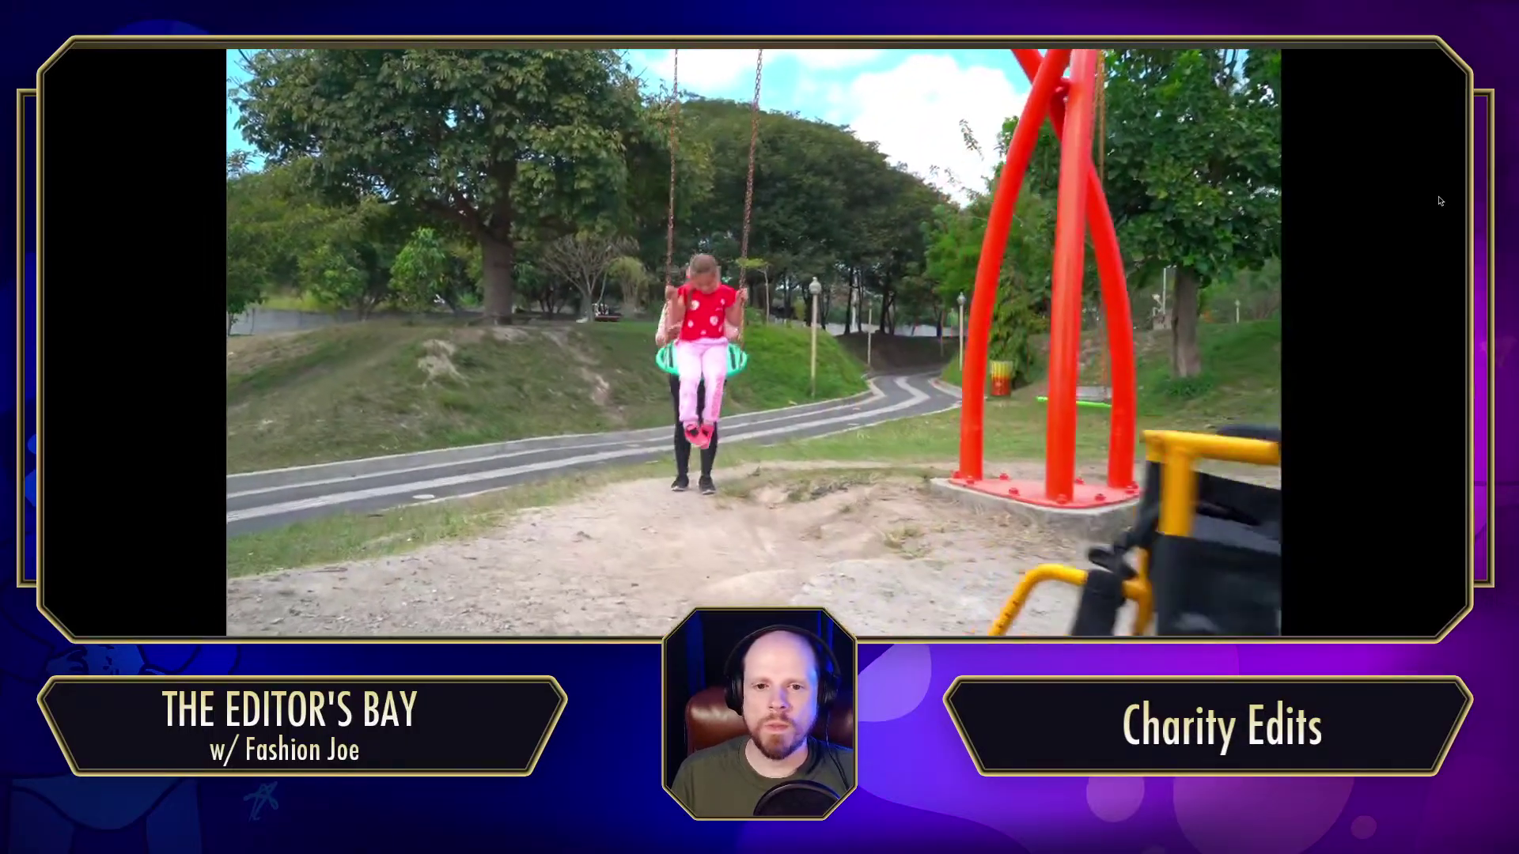
Step: Play through the swing shot, trim its end to just after the next narration starts, and move it down to V1
{"action": "key", "text": "Escape"}
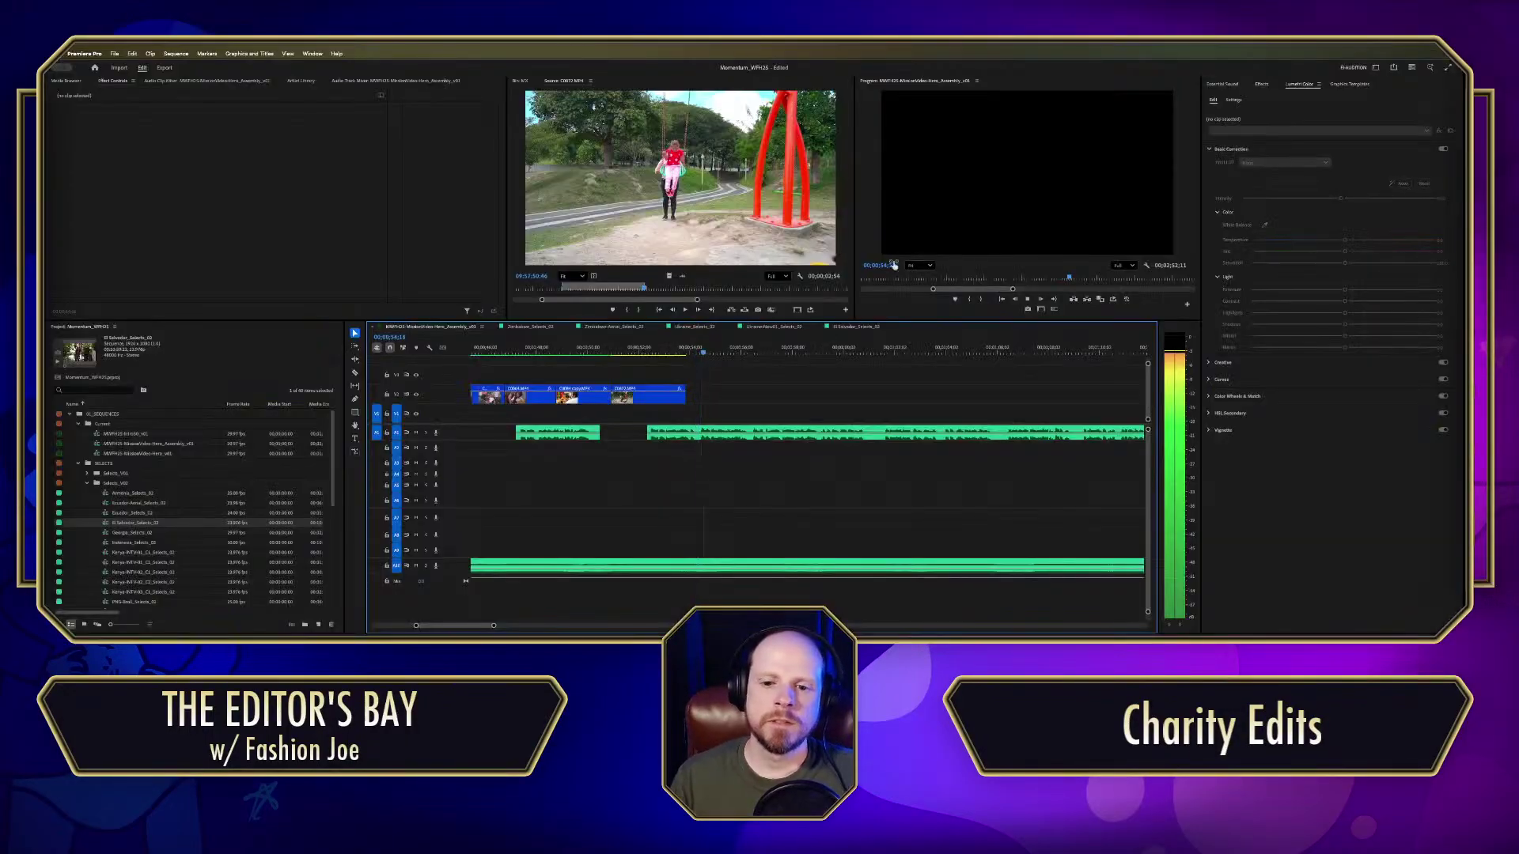
{"action": "key", "text": "space"}
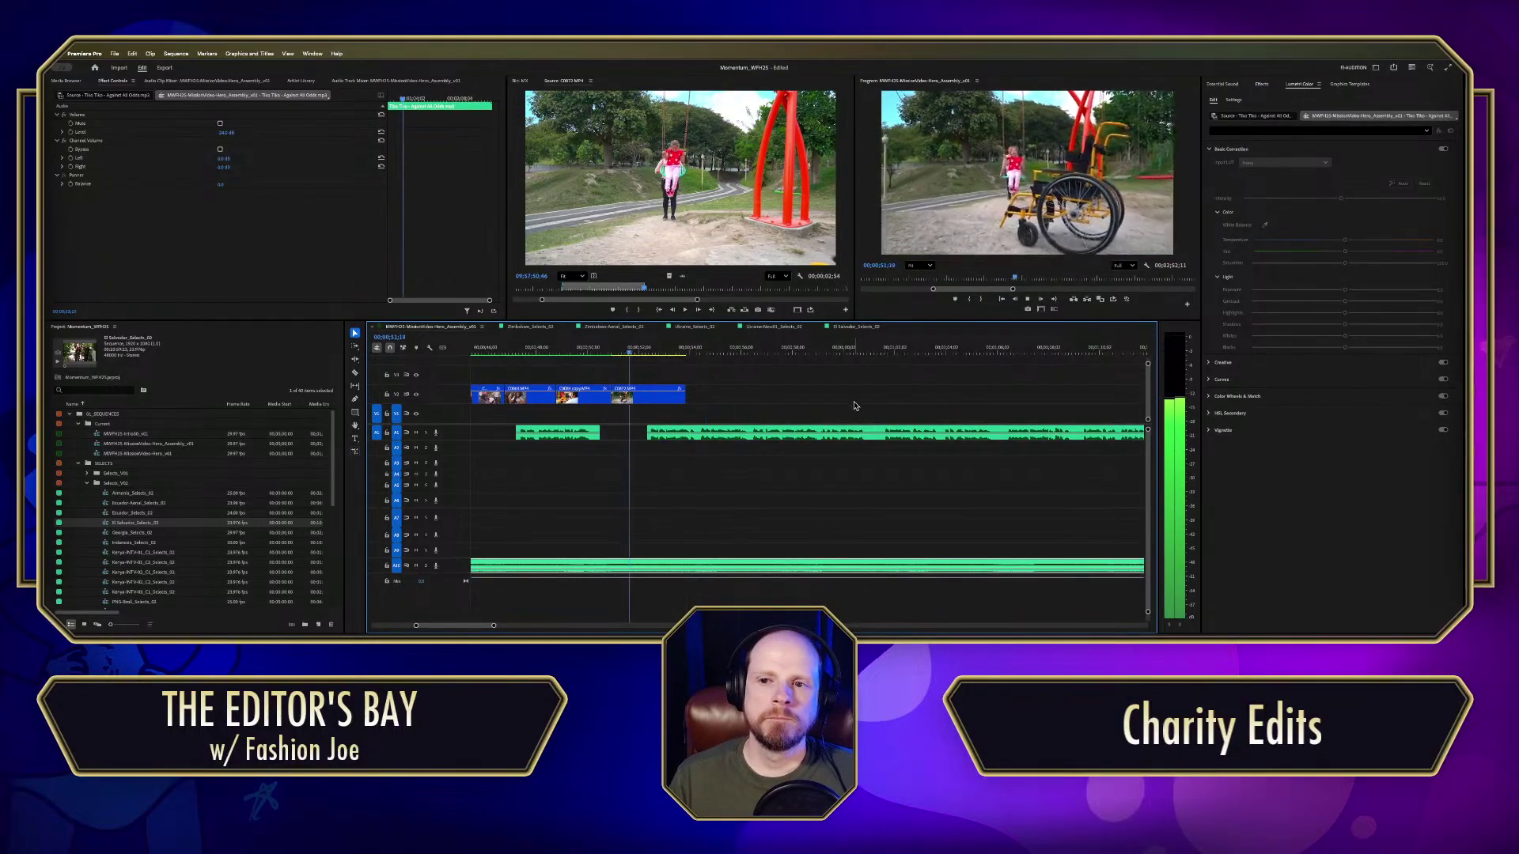
{"action": "key", "text": "space"}
{"action": "left_click_drag", "start_coordinate": [685, 398], "coordinate": [660, 398]}
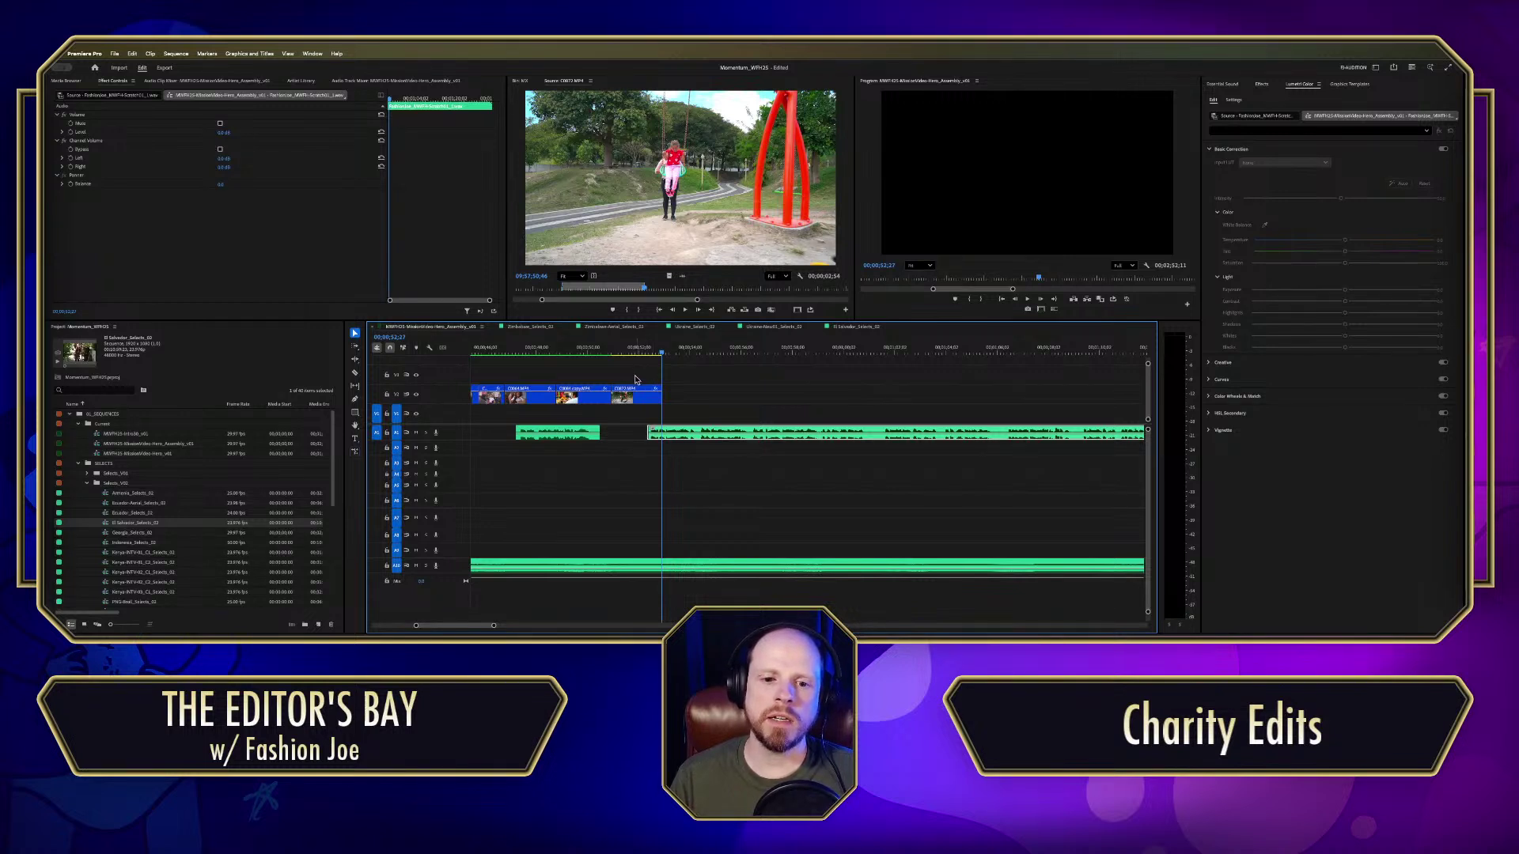
{"action": "left_click", "coordinate": [633, 402]}
{"action": "left_click_drag", "start_coordinate": [634, 403], "coordinate": [633, 422]}
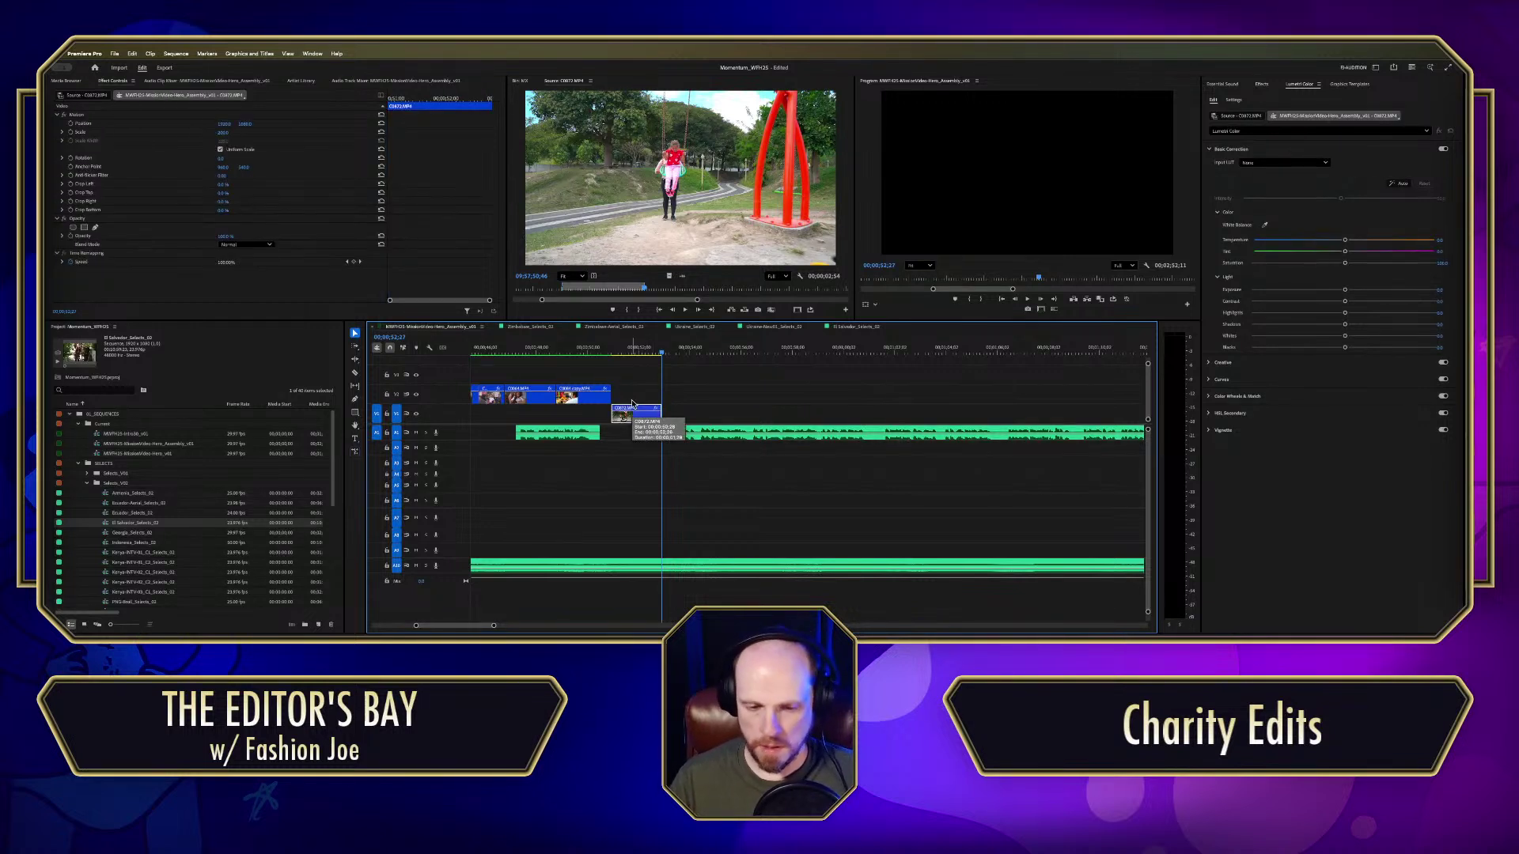
Step: Play the cut from the girl-in-yellow clip into the swing shot and save the project
{"action": "left_click", "coordinate": [532, 351]}
{"action": "key", "text": "space"}
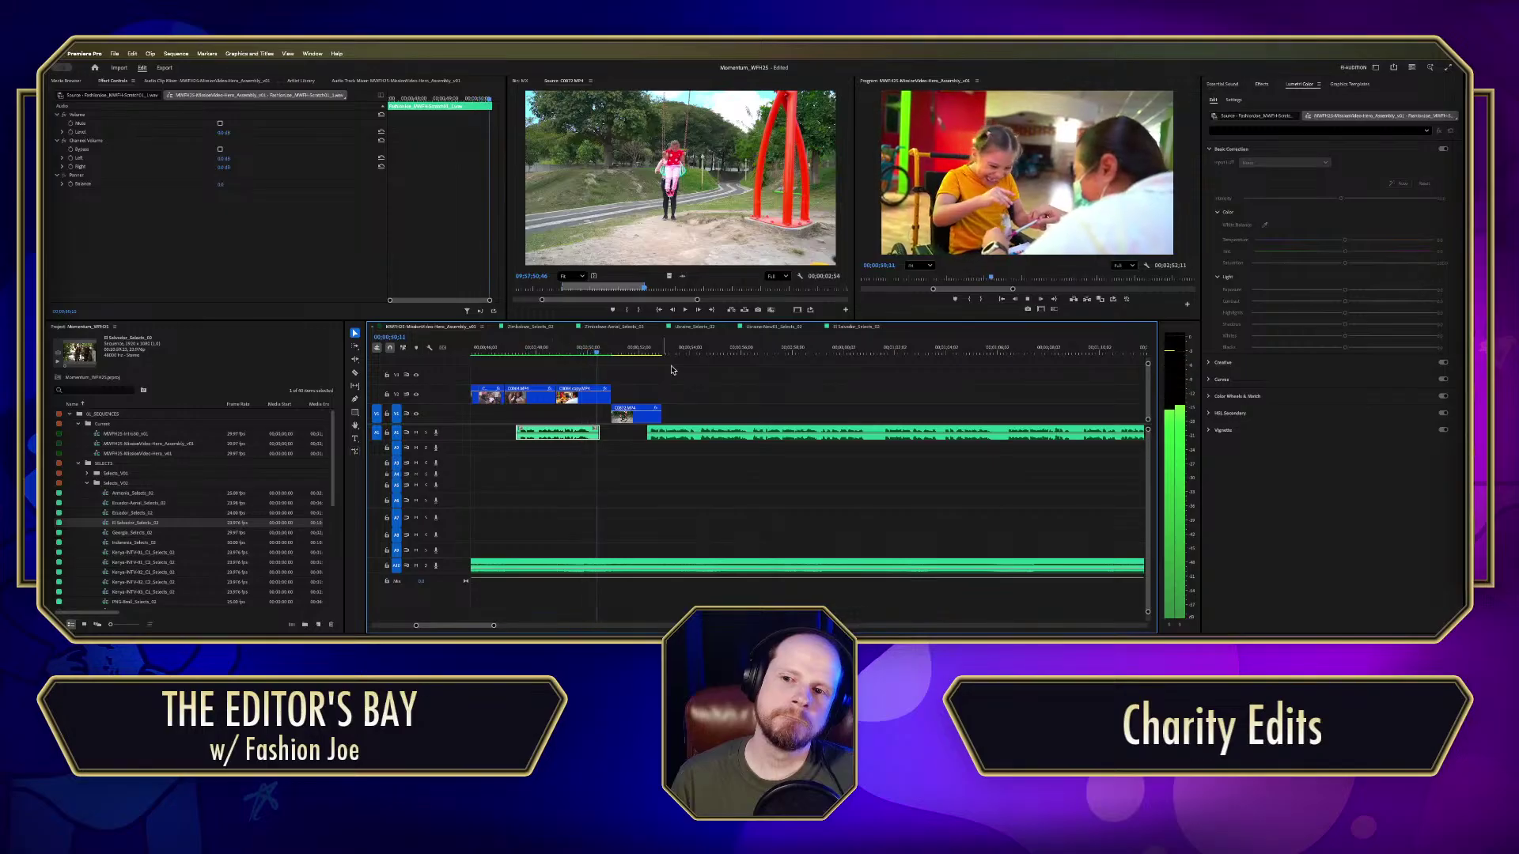
{"action": "key", "text": "space"}
{"action": "left_click", "coordinate": [566, 364]}
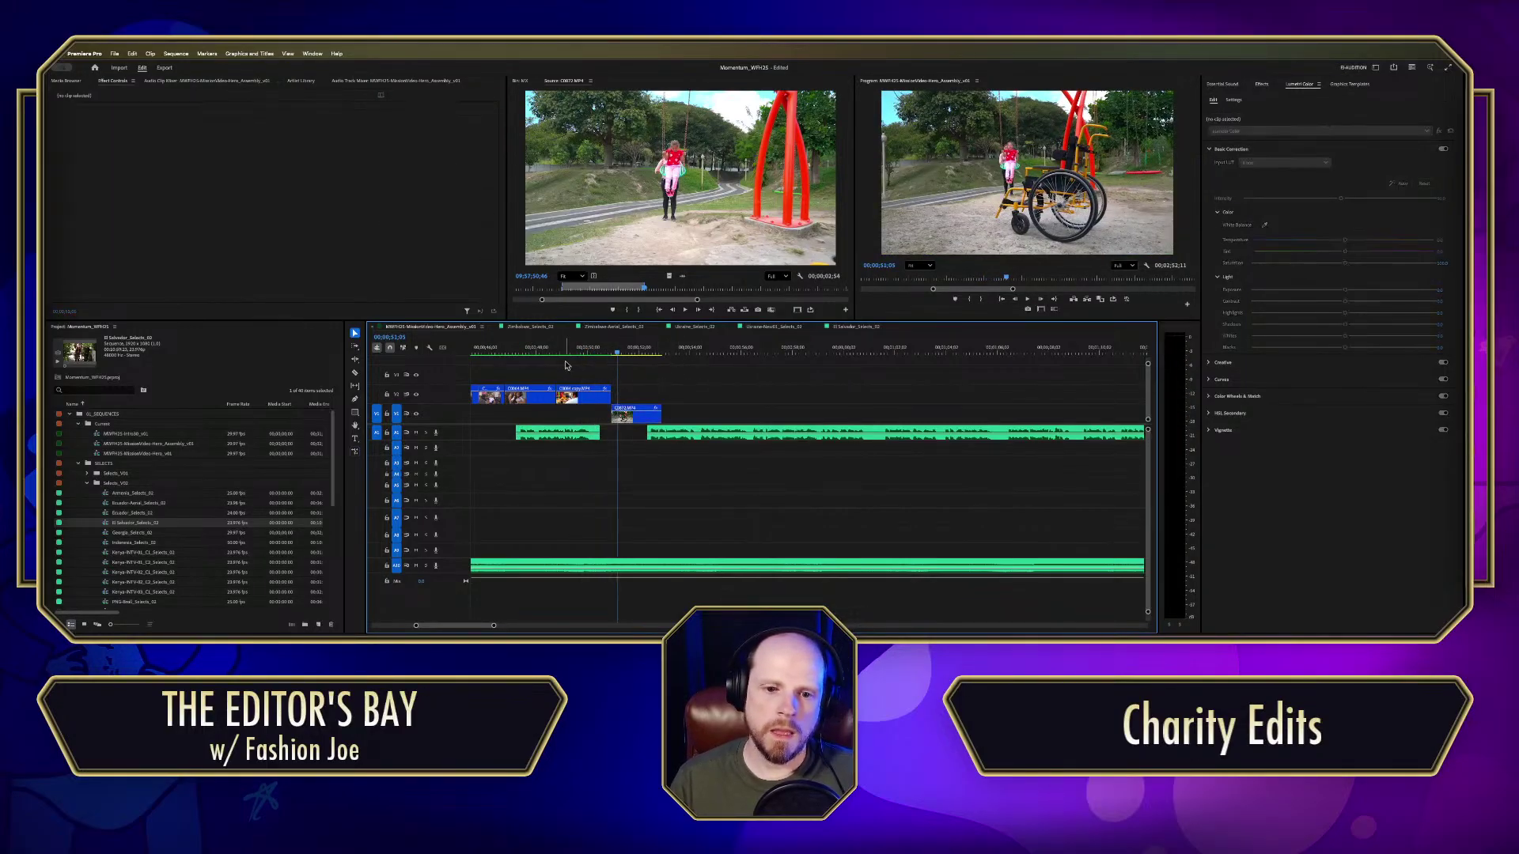
{"action": "key", "text": "ctrl+s"}
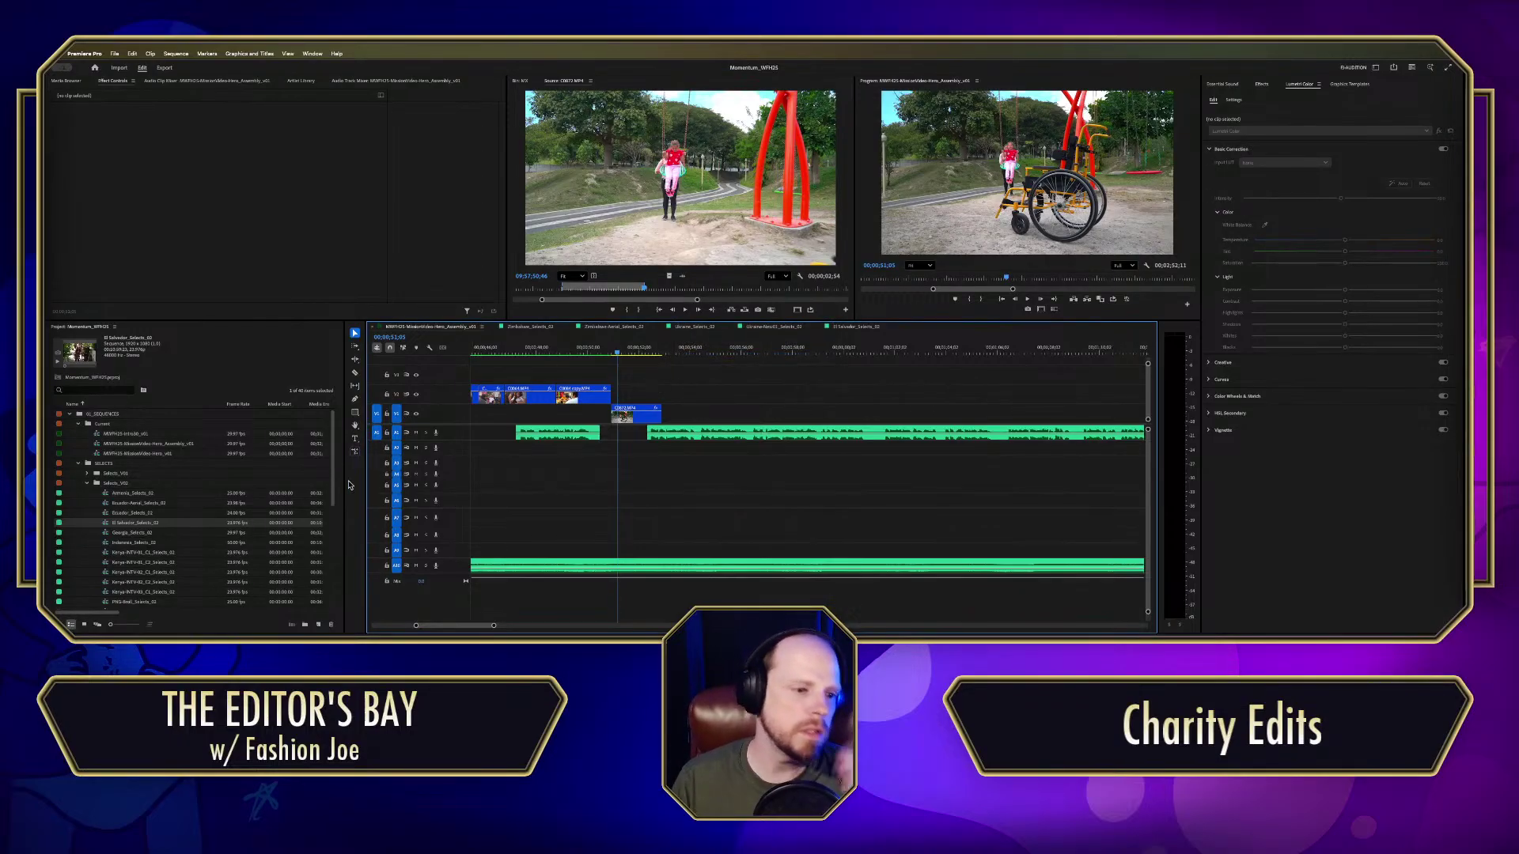
Step: Skim the Georgia and Indonesia selects sequences for the next b-roll shot, concentrating on the man in the red shirt
{"action": "double_click", "coordinate": [106, 534]}
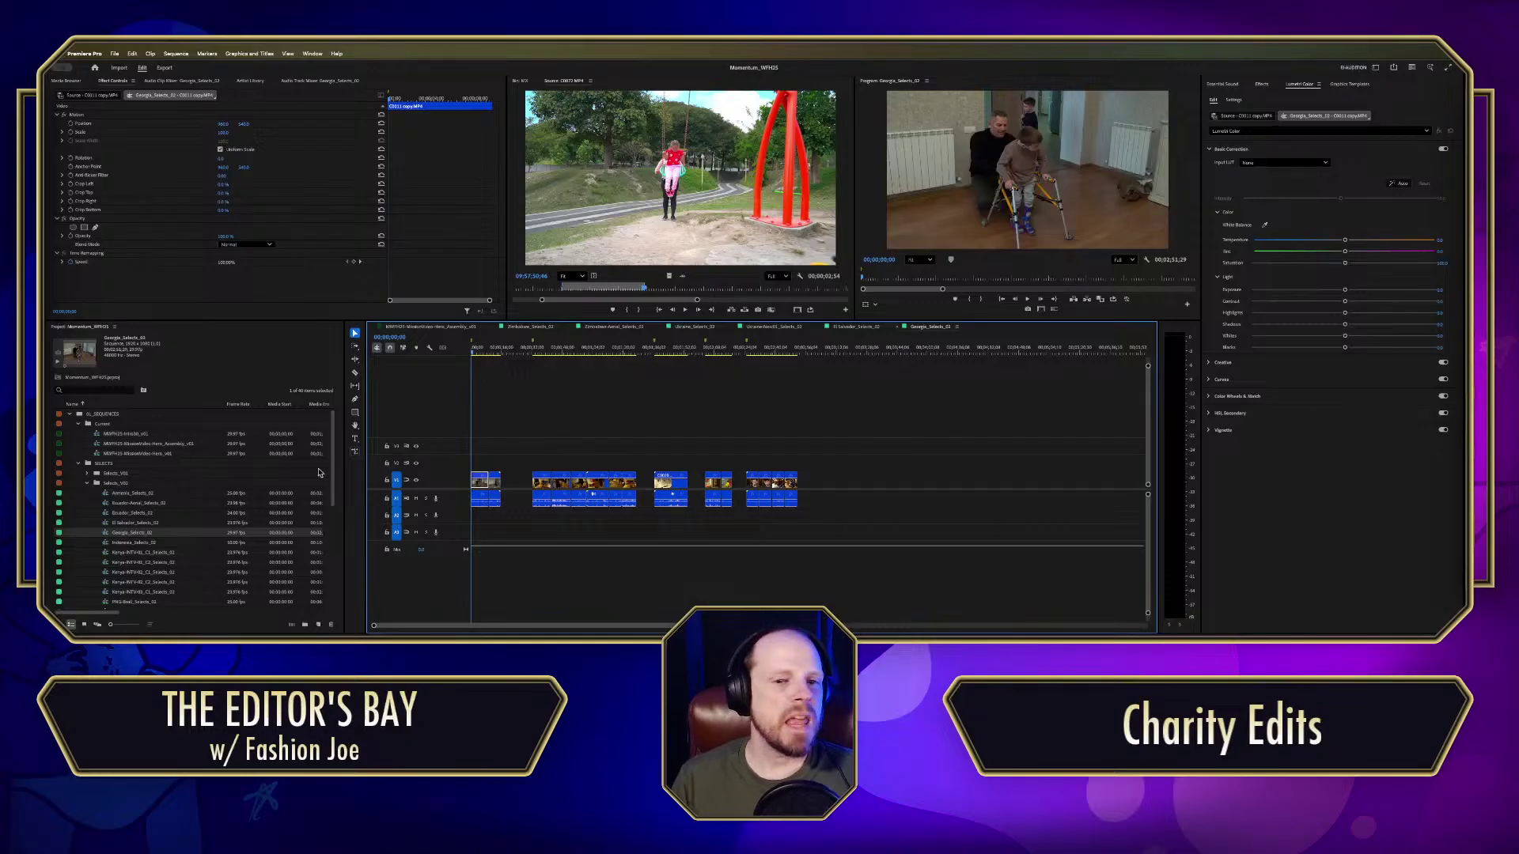
{"action": "left_click_drag", "start_coordinate": [477, 352], "coordinate": [779, 406]}
{"action": "double_click", "coordinate": [107, 543]}
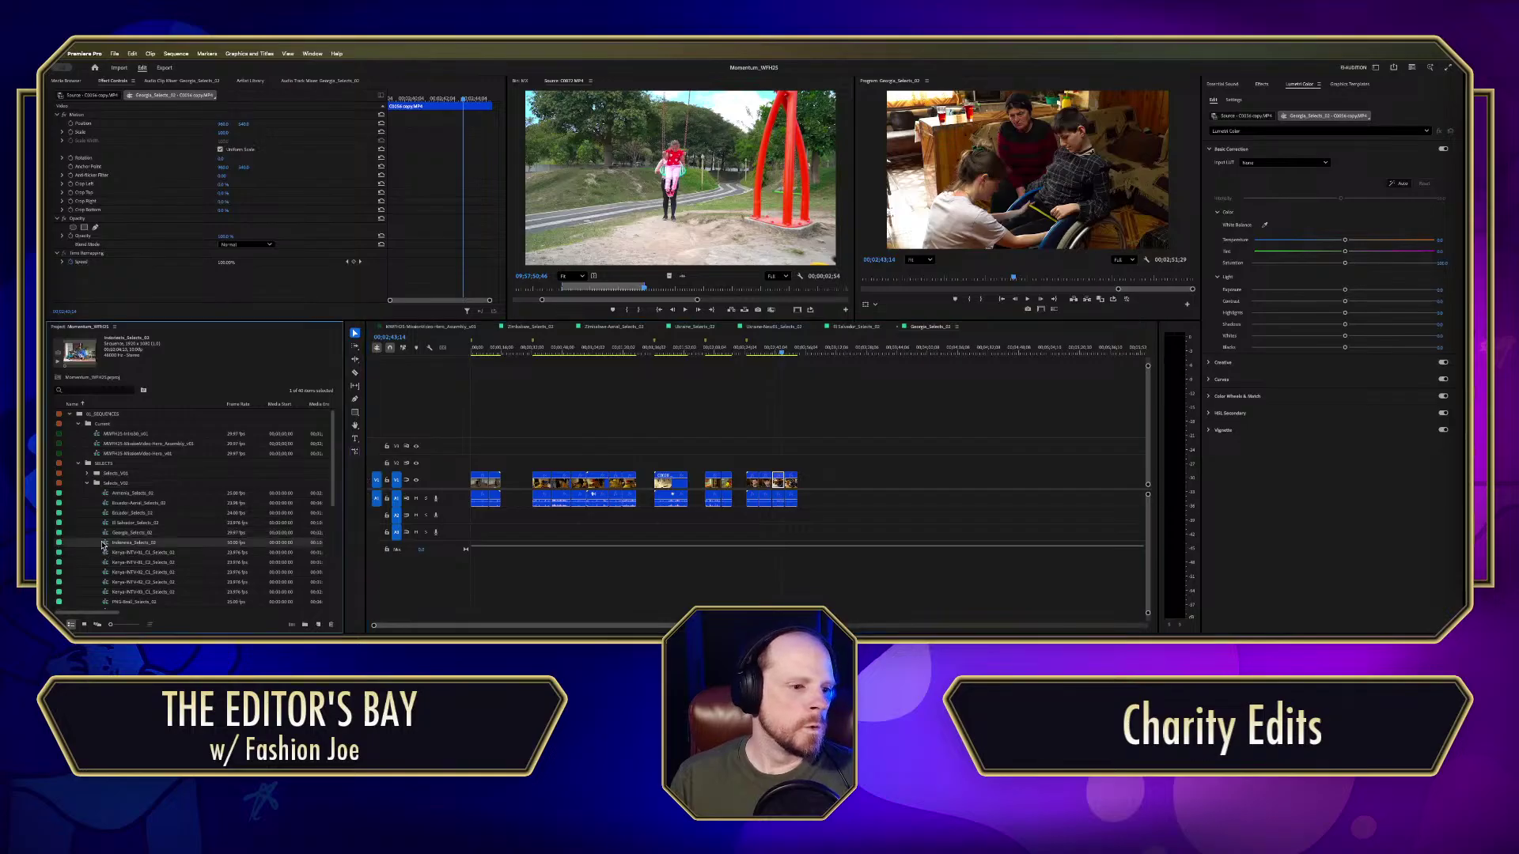
{"action": "key", "text": "Home"}
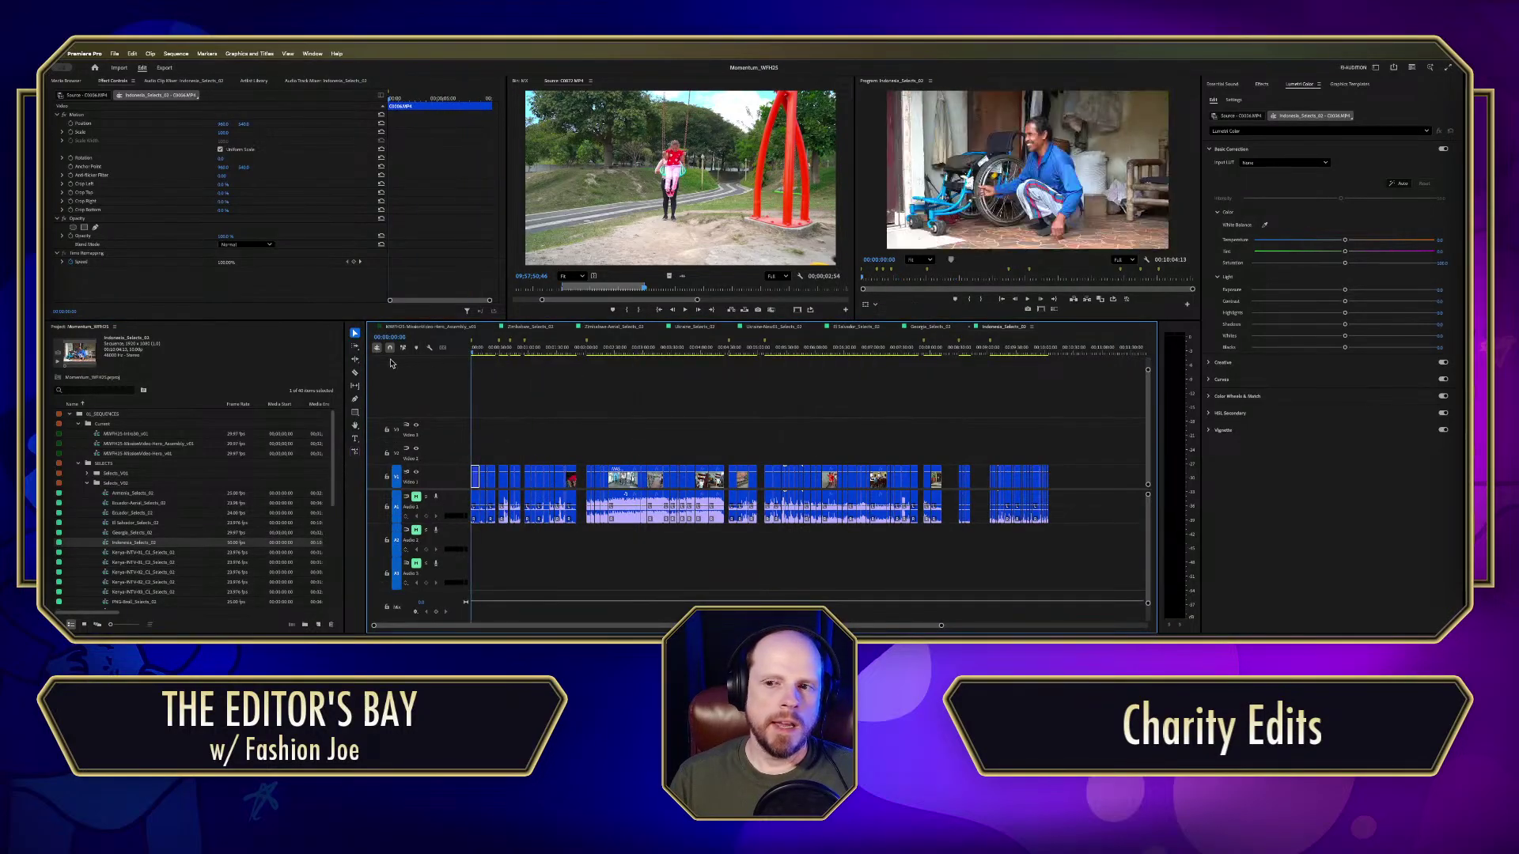
{"action": "left_click_drag", "start_coordinate": [484, 348], "coordinate": [569, 358]}
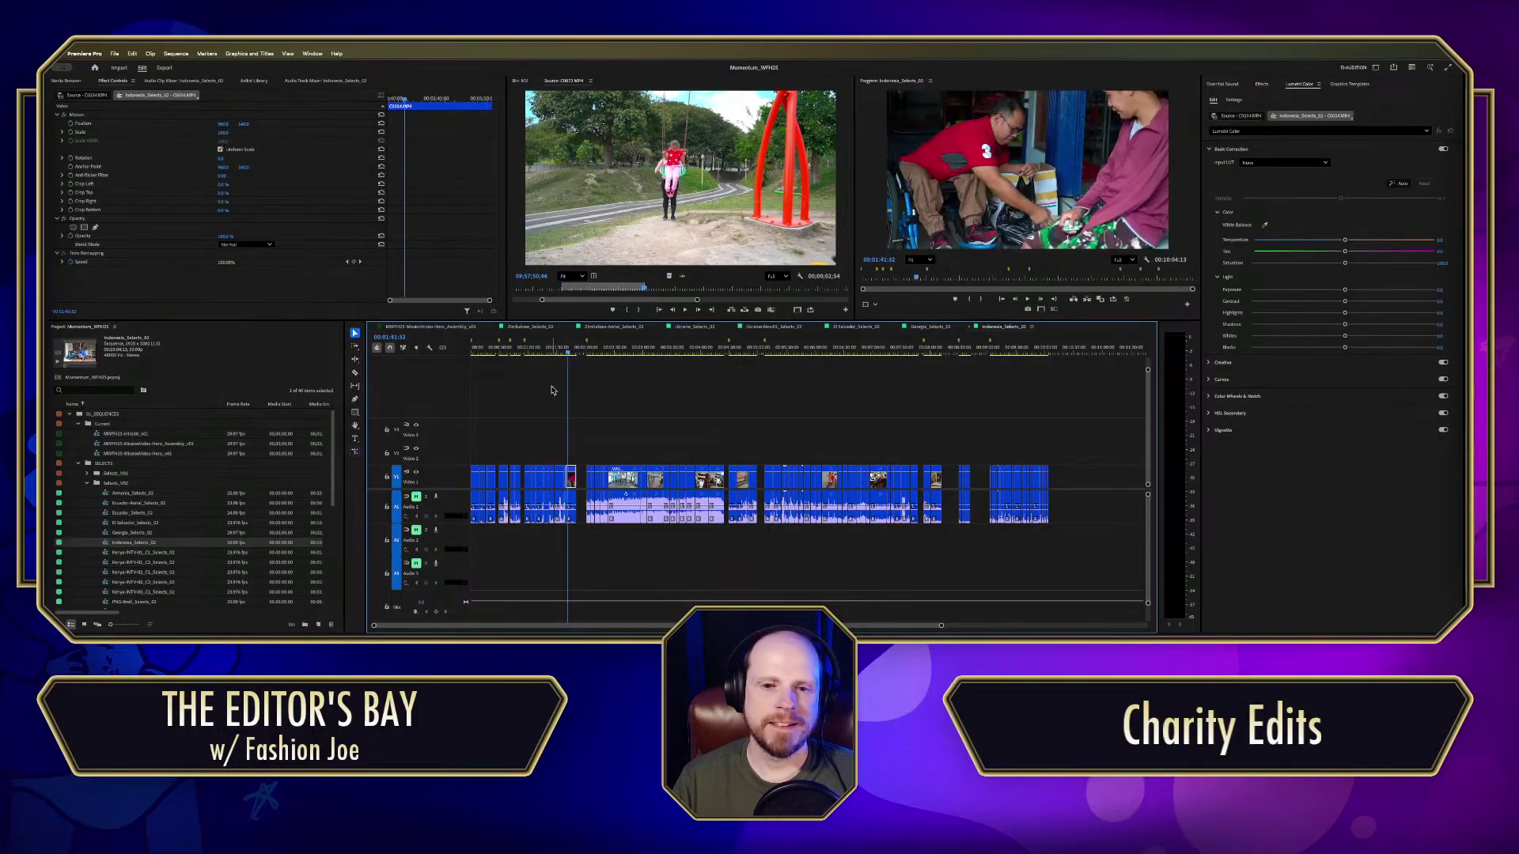
{"action": "scroll", "coordinate": [552, 425], "scroll_direction": "up", "scroll_amount": 8, "text": "alt"}
{"action": "left_click_drag", "start_coordinate": [716, 360], "coordinate": [703, 357]}
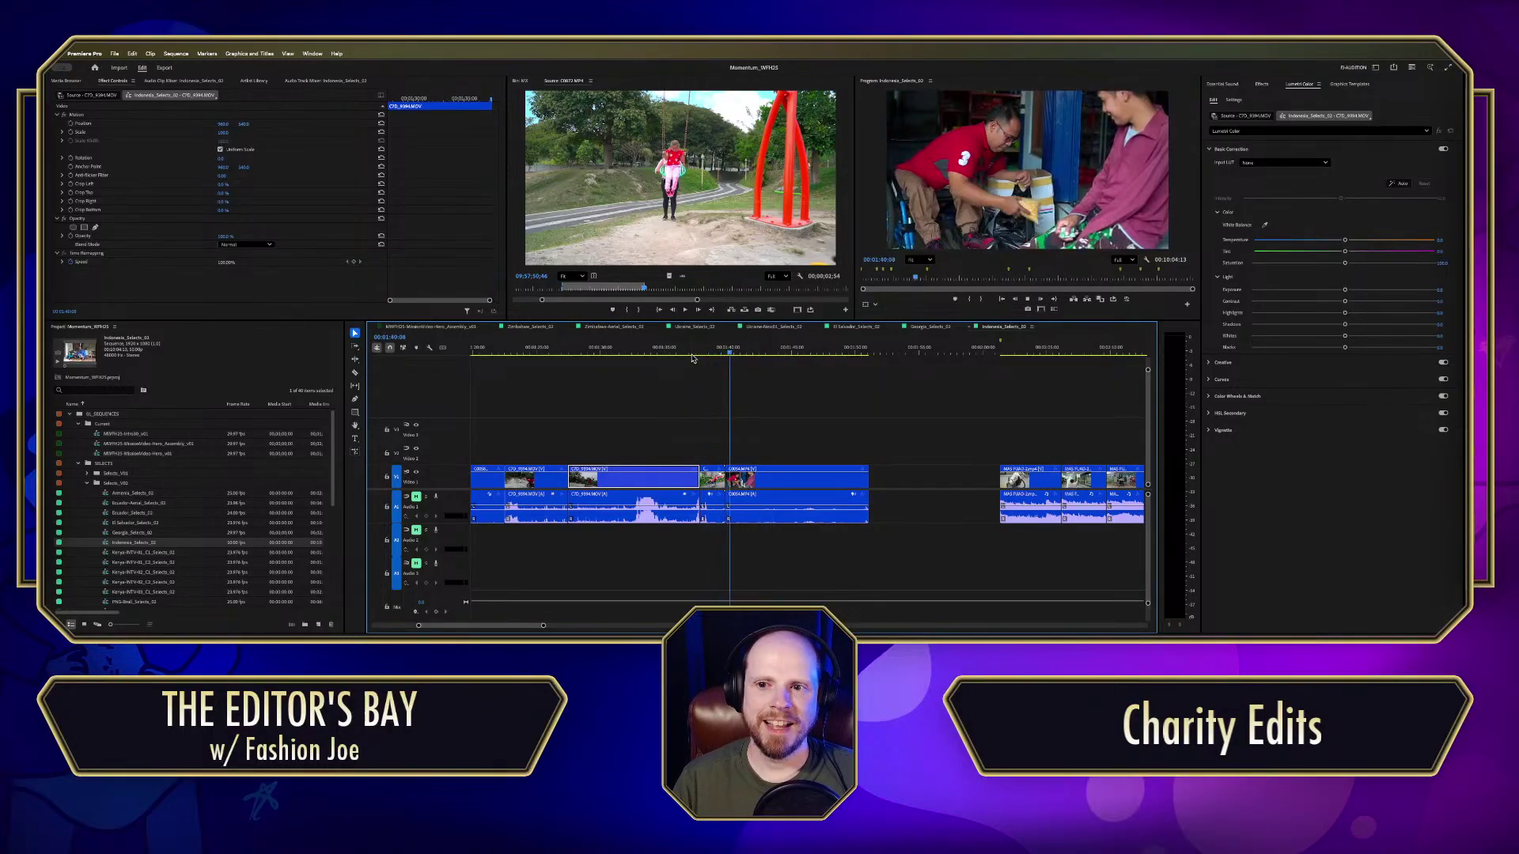
{"action": "key", "text": "minus"}
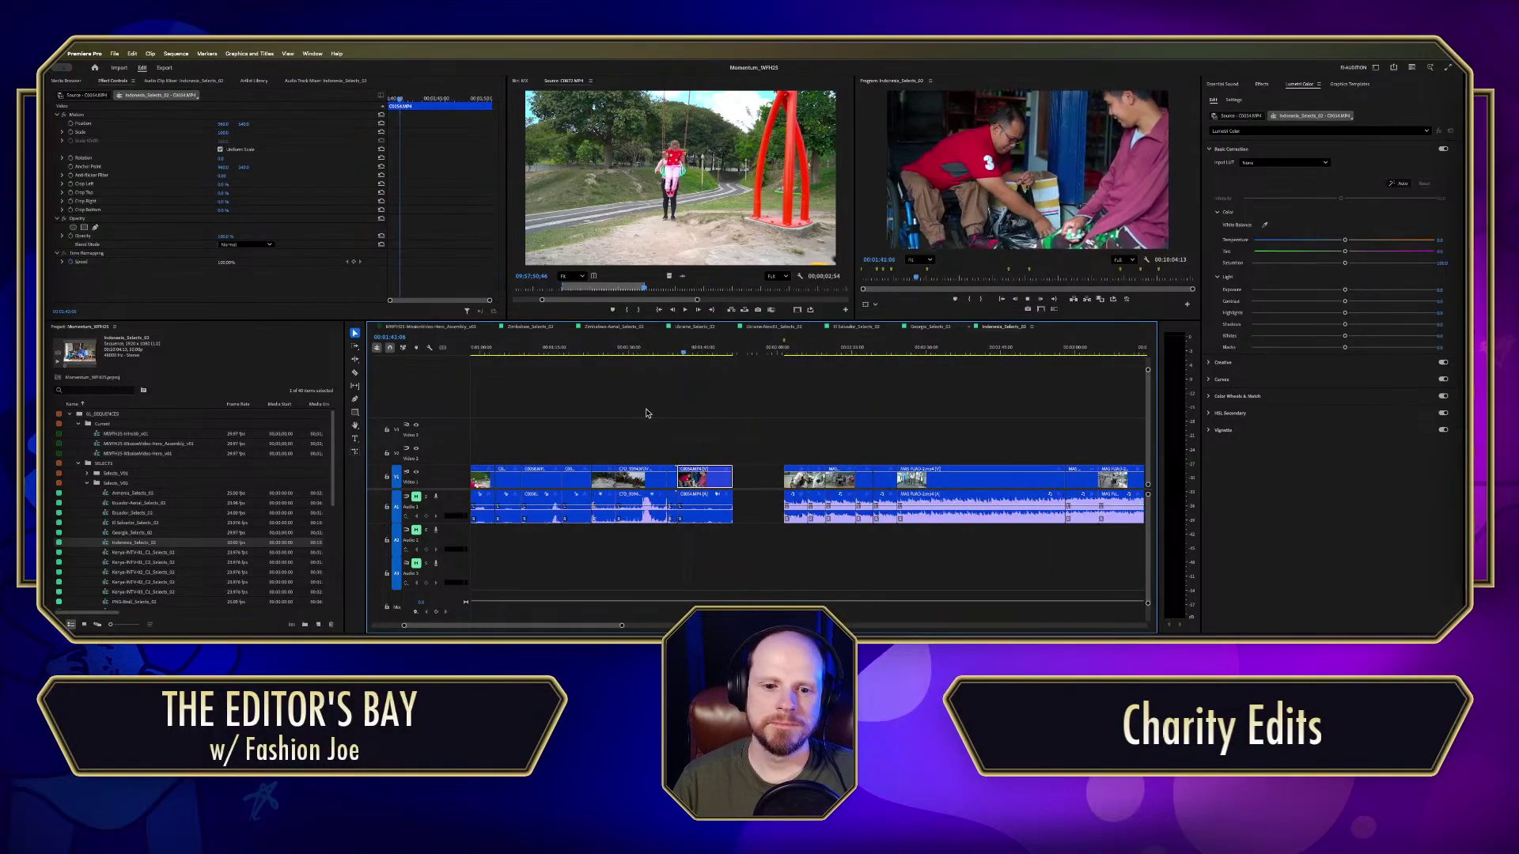
{"action": "left_click", "coordinate": [590, 354]}
{"action": "left_click_drag", "start_coordinate": [589, 354], "coordinate": [568, 354]}
{"action": "key", "text": "minus"}
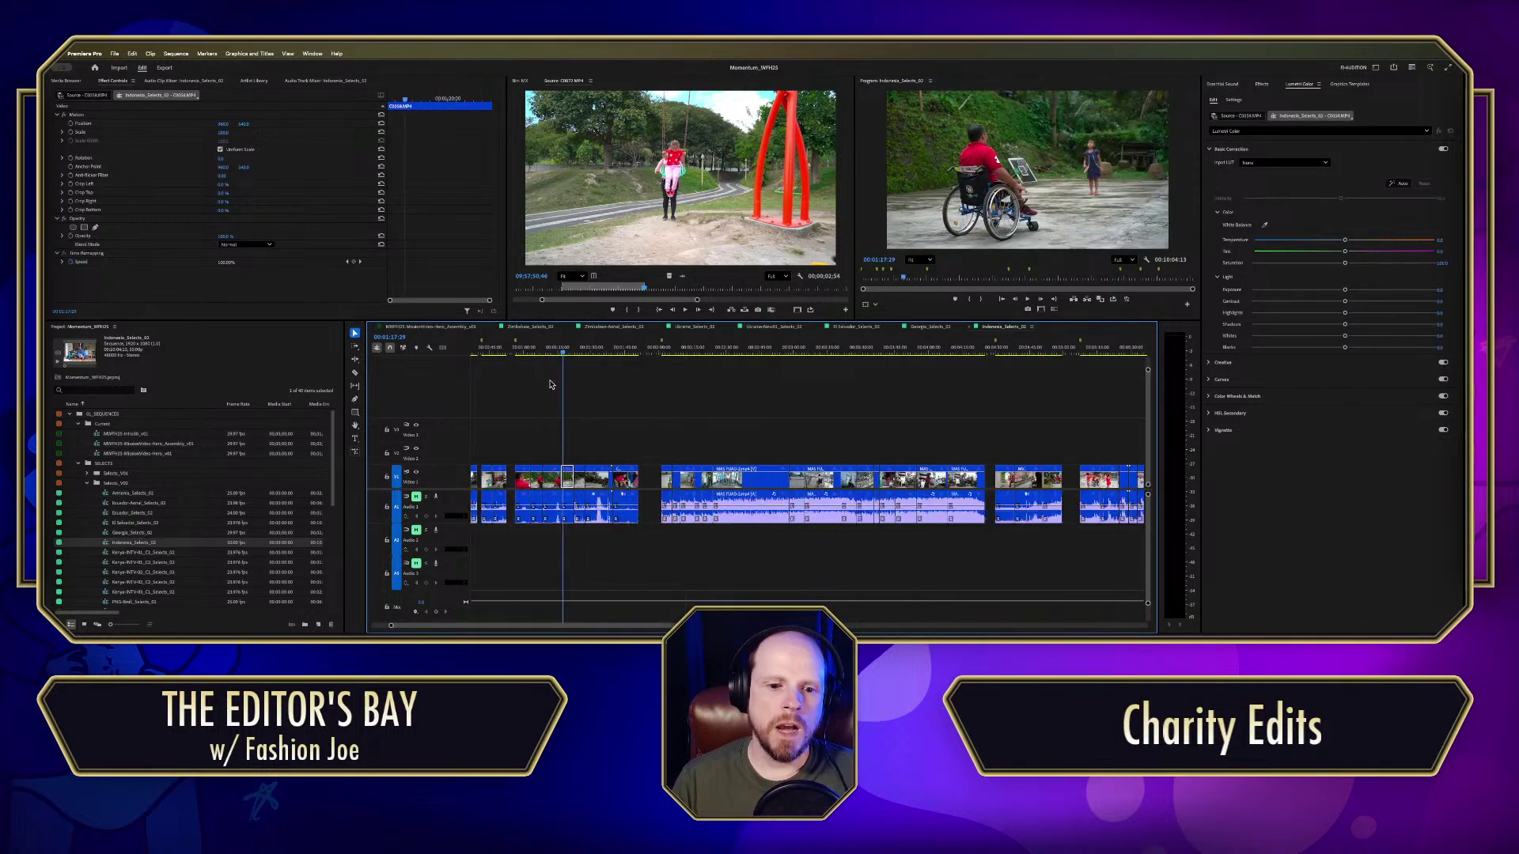
{"action": "left_click", "coordinate": [516, 353]}
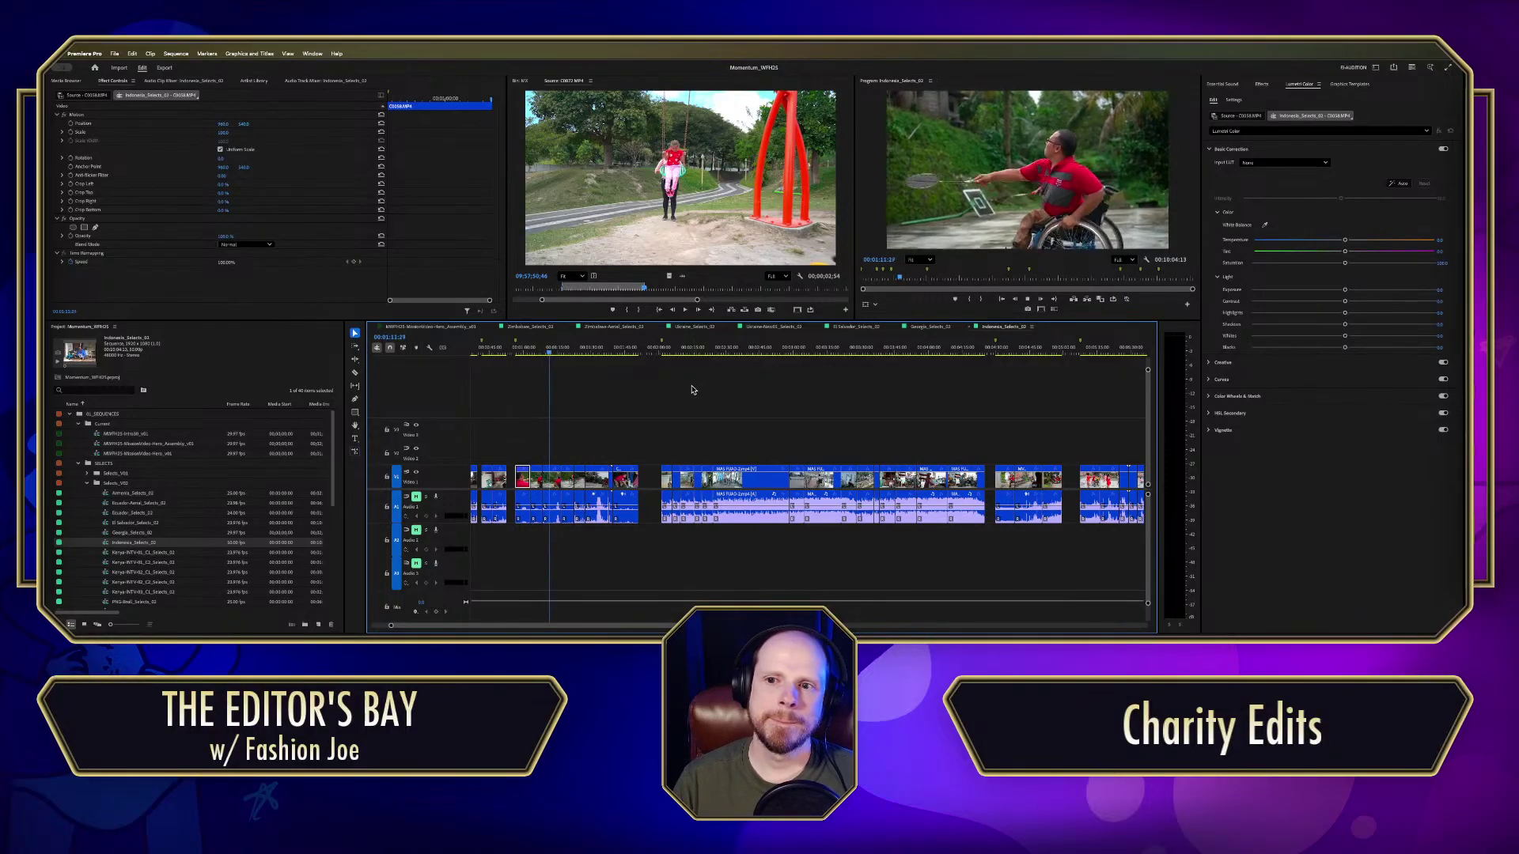
Step: Load the badminton shot of the man in the wheelchair from the Indonesia selects and shorten its marked range
{"action": "key", "text": "j"}
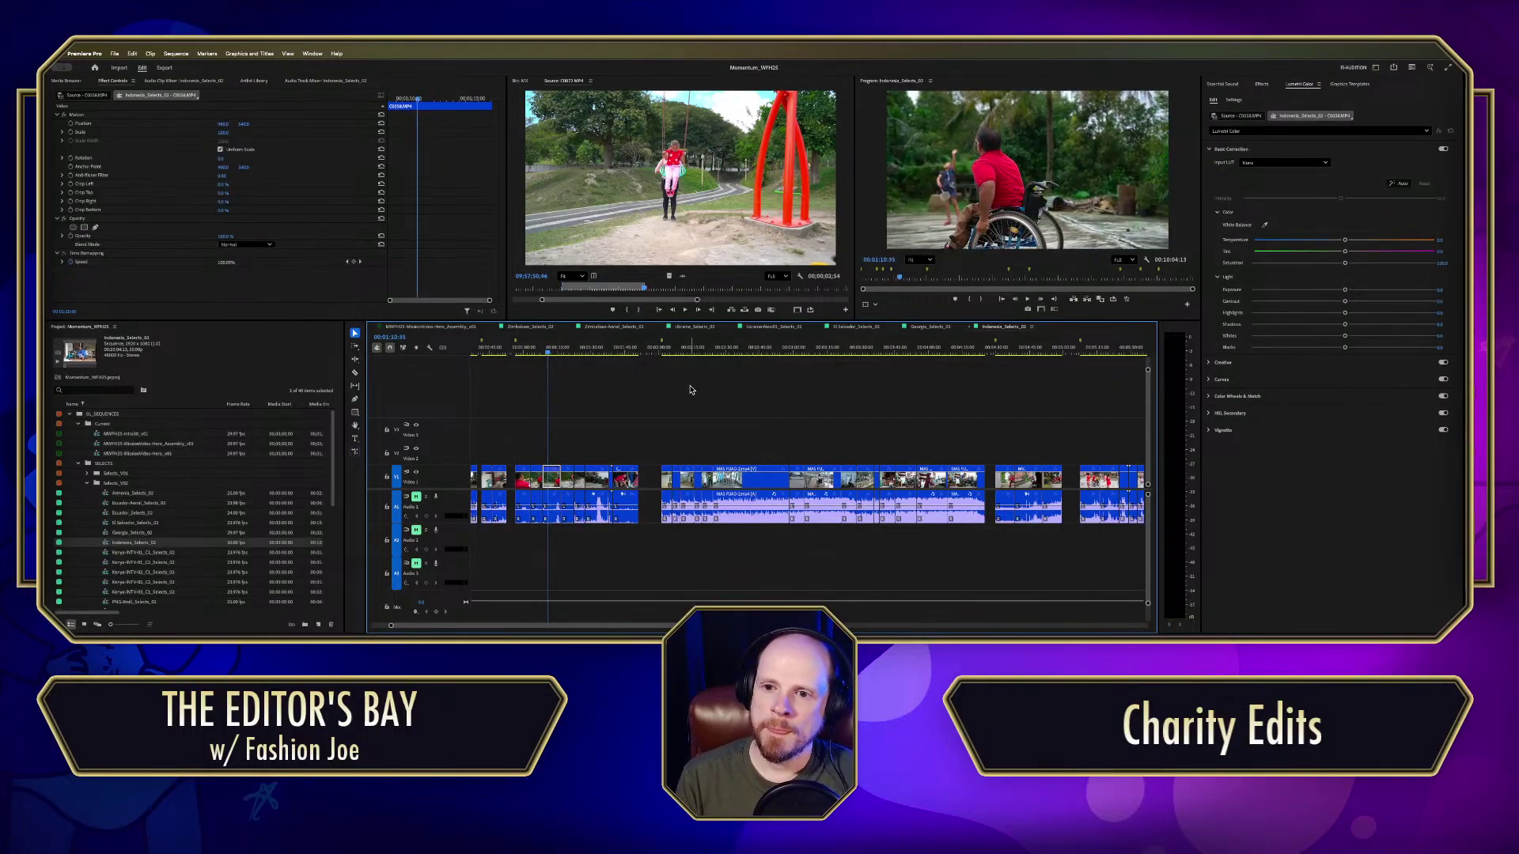
{"action": "key", "text": "f"}
{"action": "key", "text": "l"}
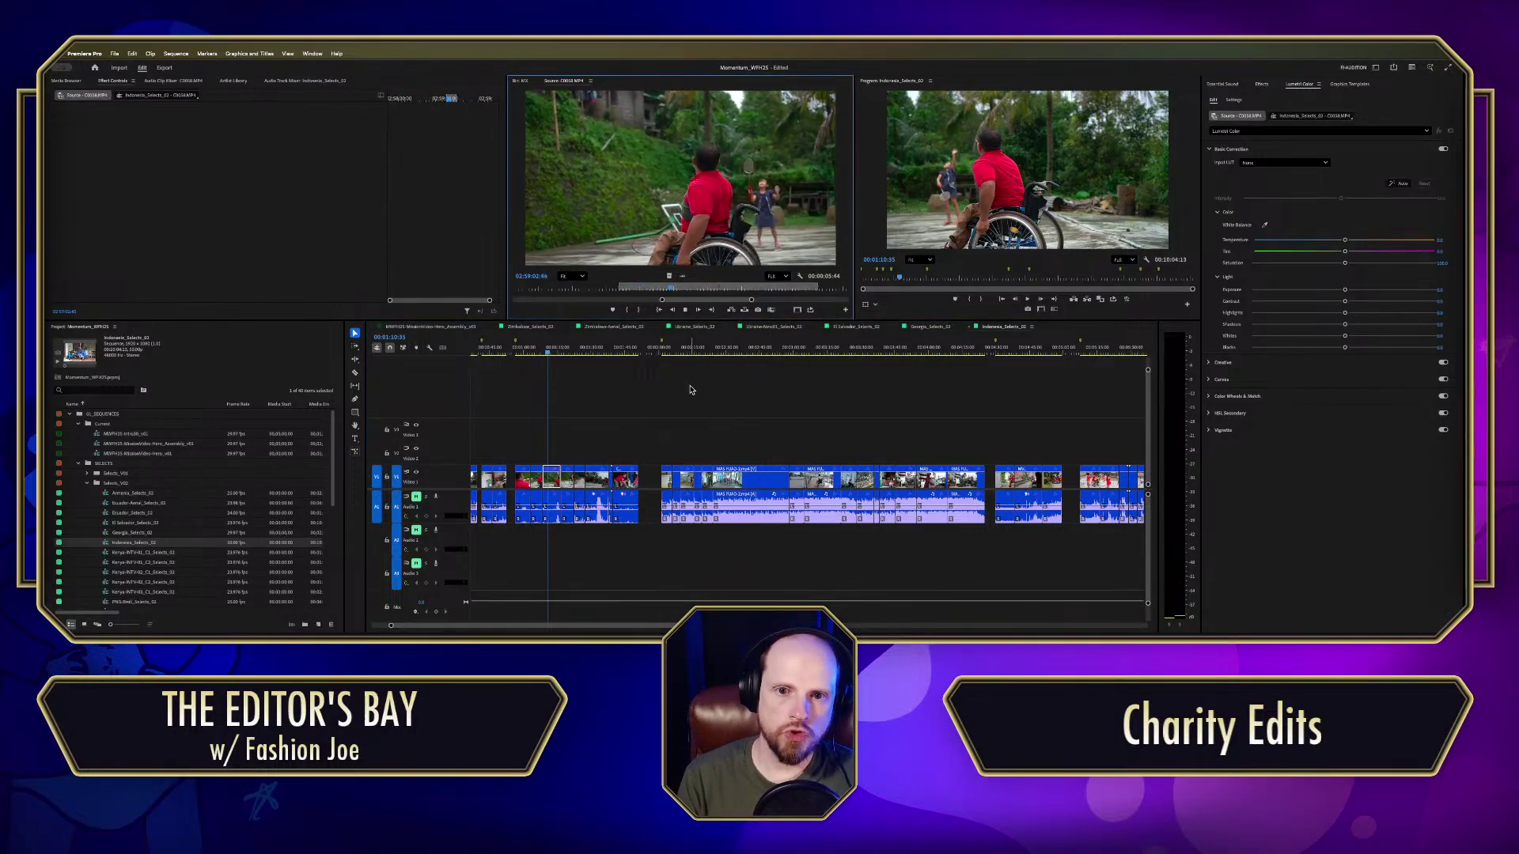
{"action": "key", "text": "k"}
Step: Place the badminton shot's video on V2 above the swing shot in the assembly and extend its end to match
{"action": "left_click", "coordinate": [445, 328]}
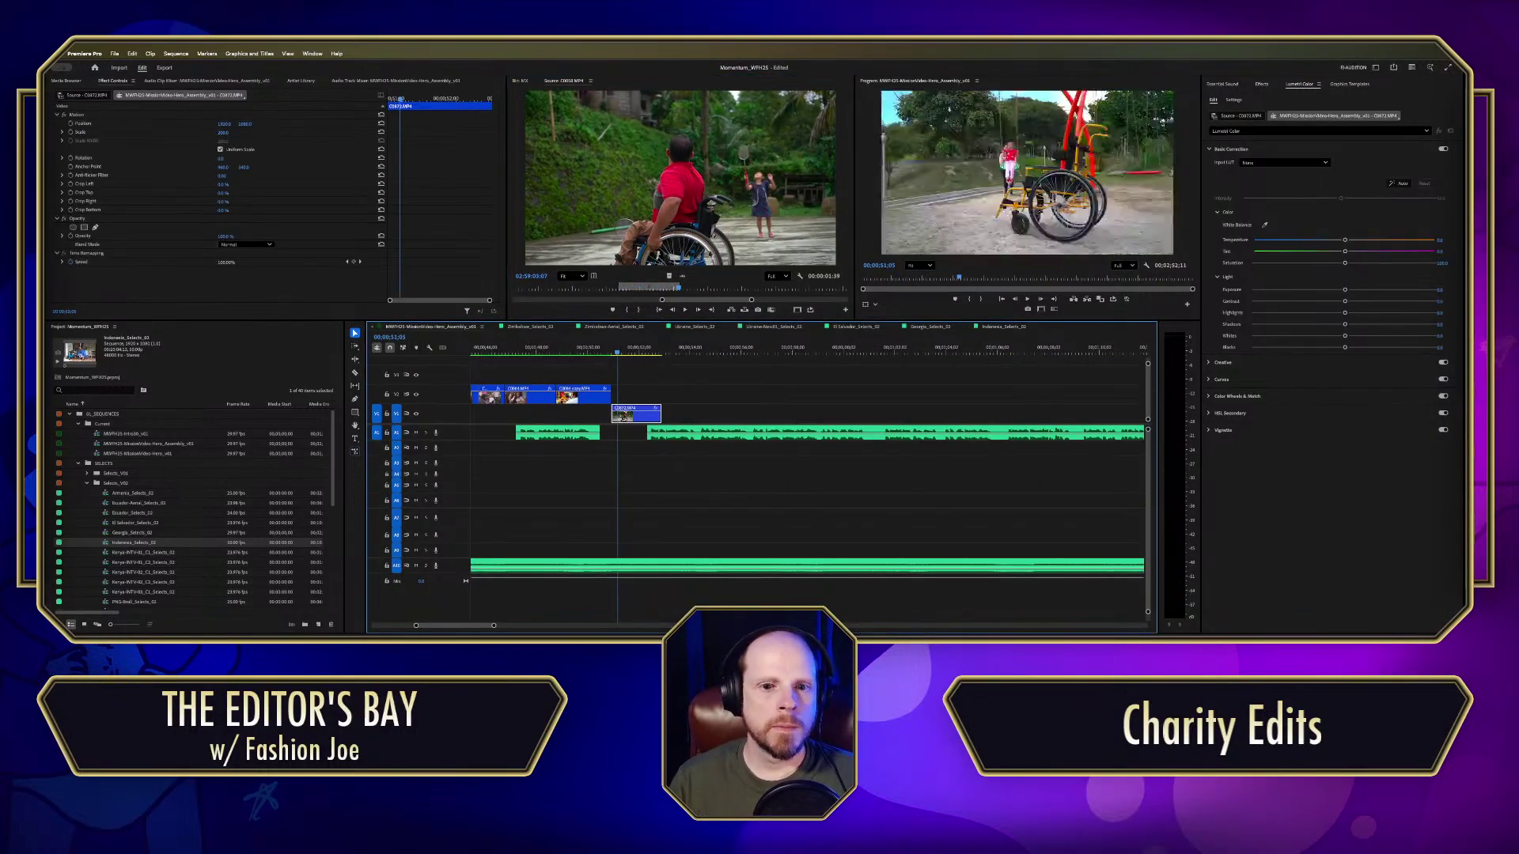
{"action": "left_click_drag", "start_coordinate": [668, 273], "coordinate": [622, 398]}
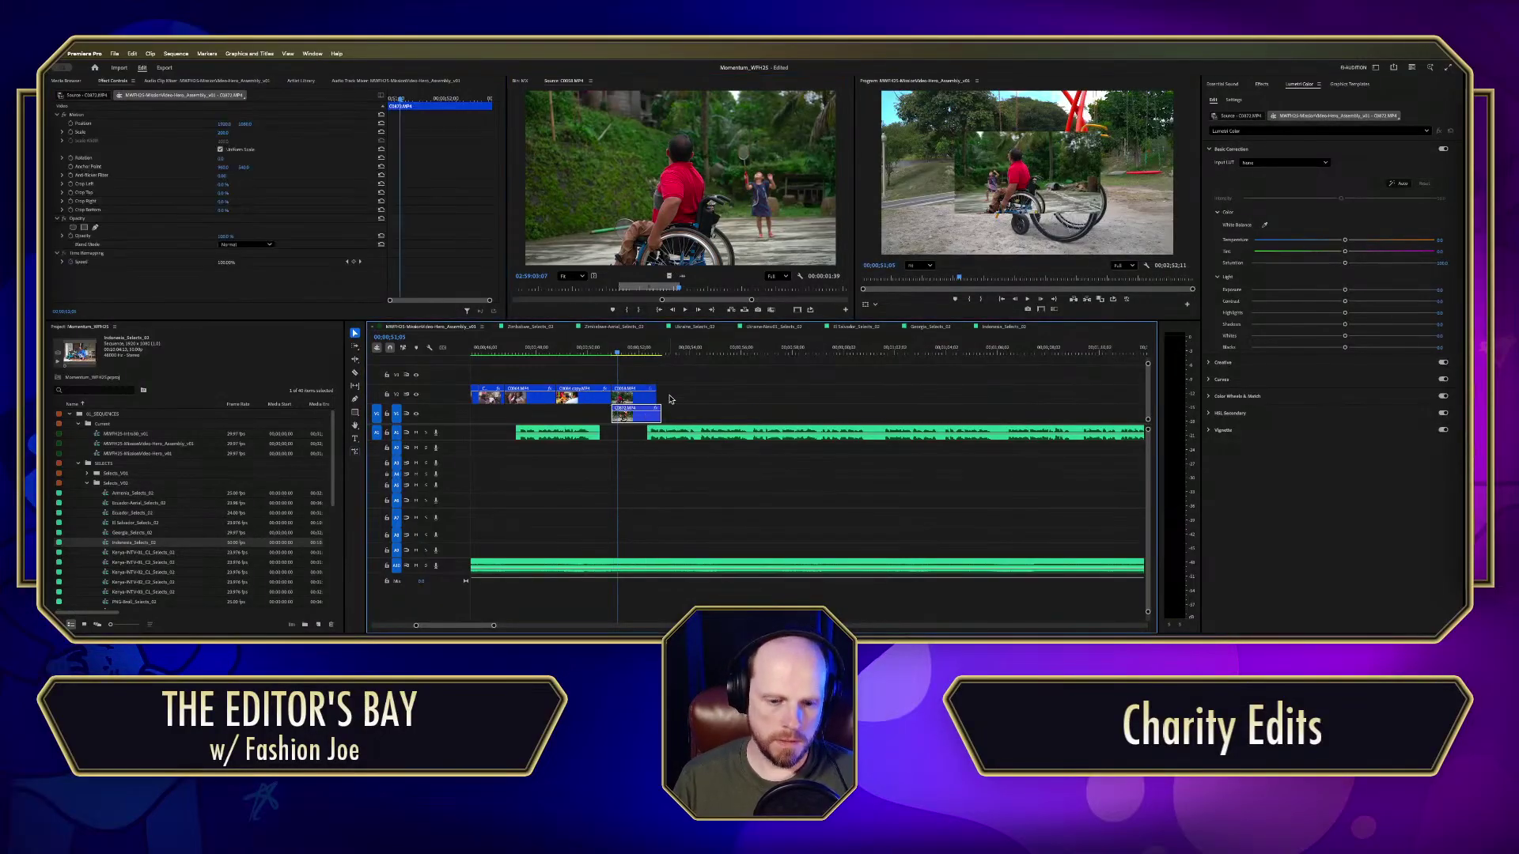
{"action": "key", "text": "space"}
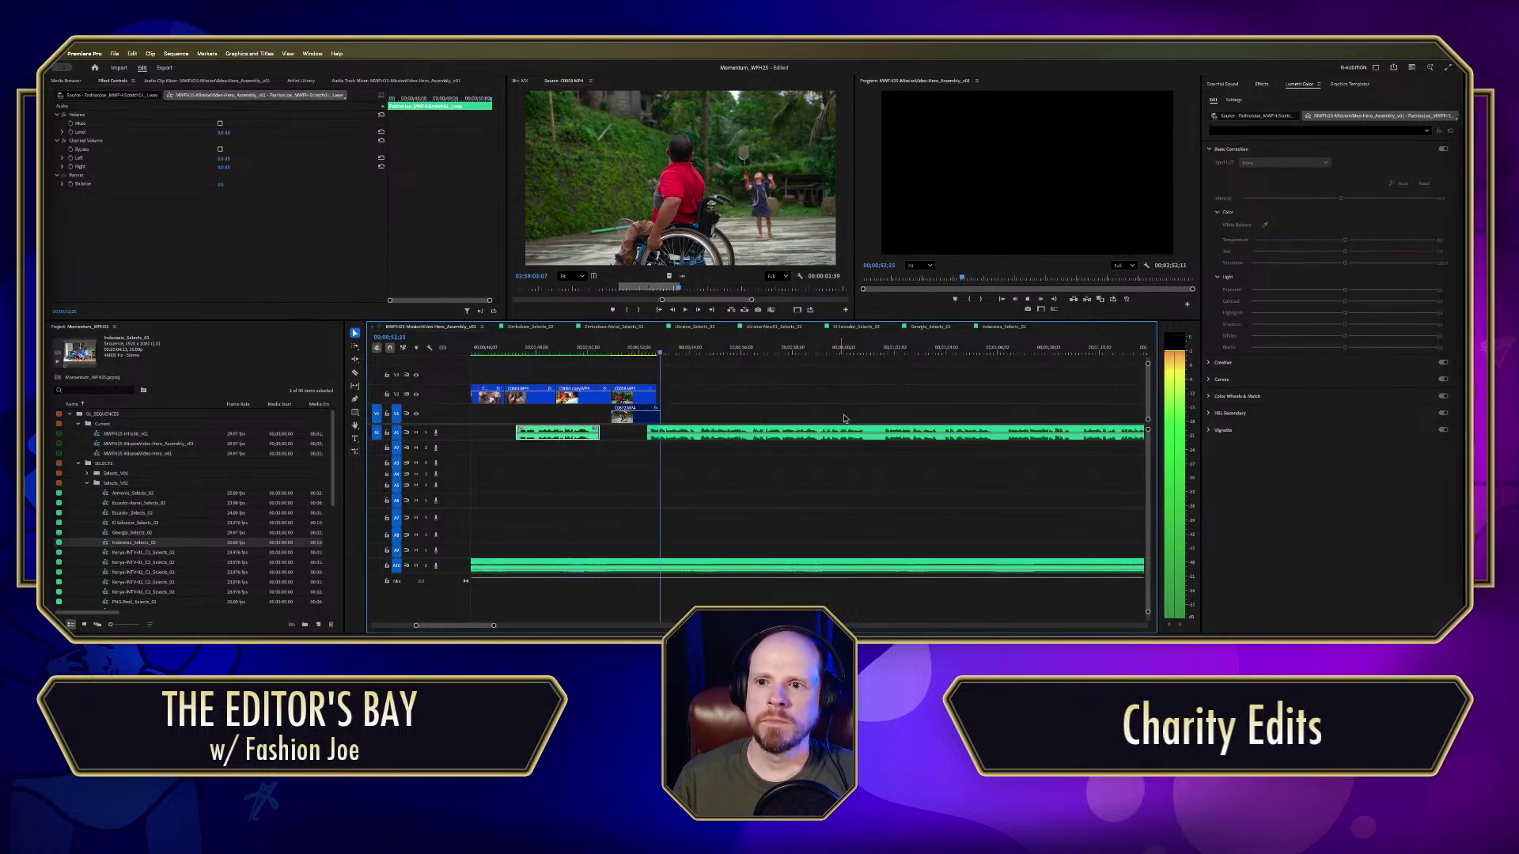
{"action": "left_click_drag", "start_coordinate": [660, 400], "coordinate": [665, 399]}
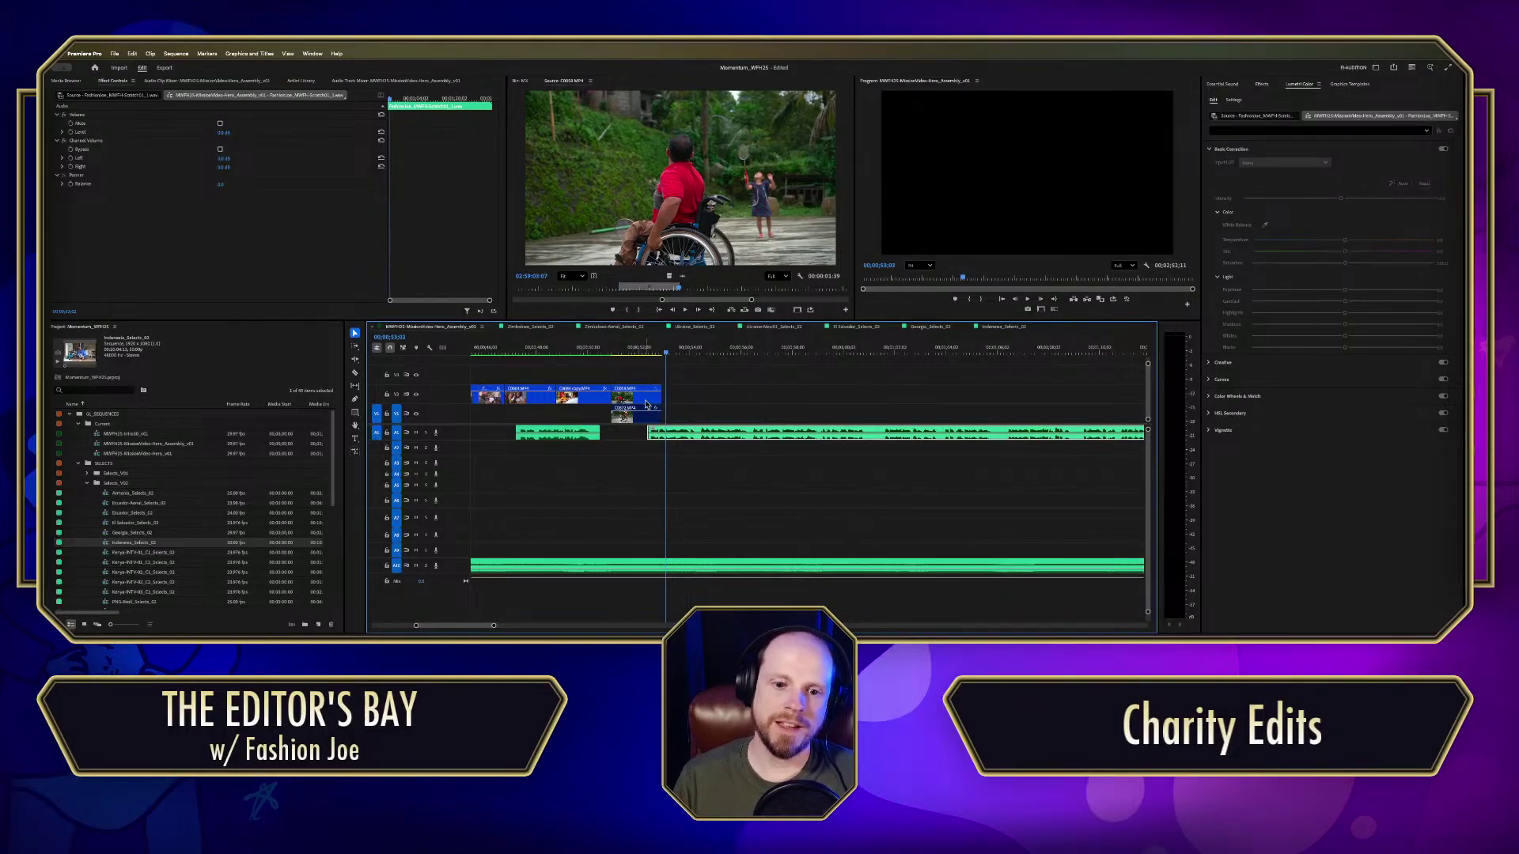
Step: Fit the badminton clip on V2 to the frame and scrub through its action
{"action": "left_click", "coordinate": [646, 405]}
{"action": "right_click", "coordinate": [639, 403]}
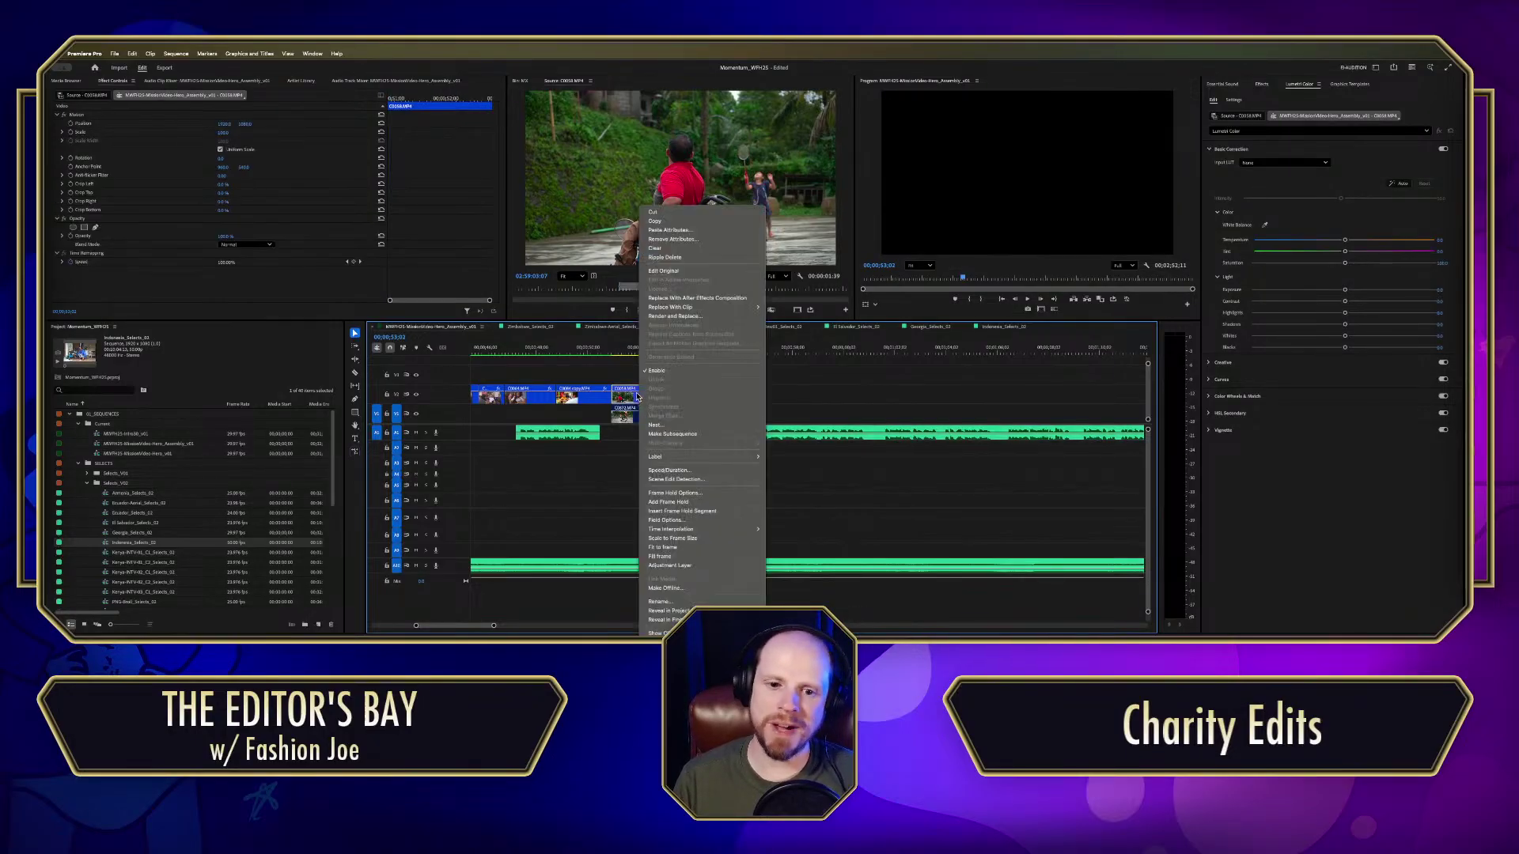
{"action": "left_click", "coordinate": [672, 547]}
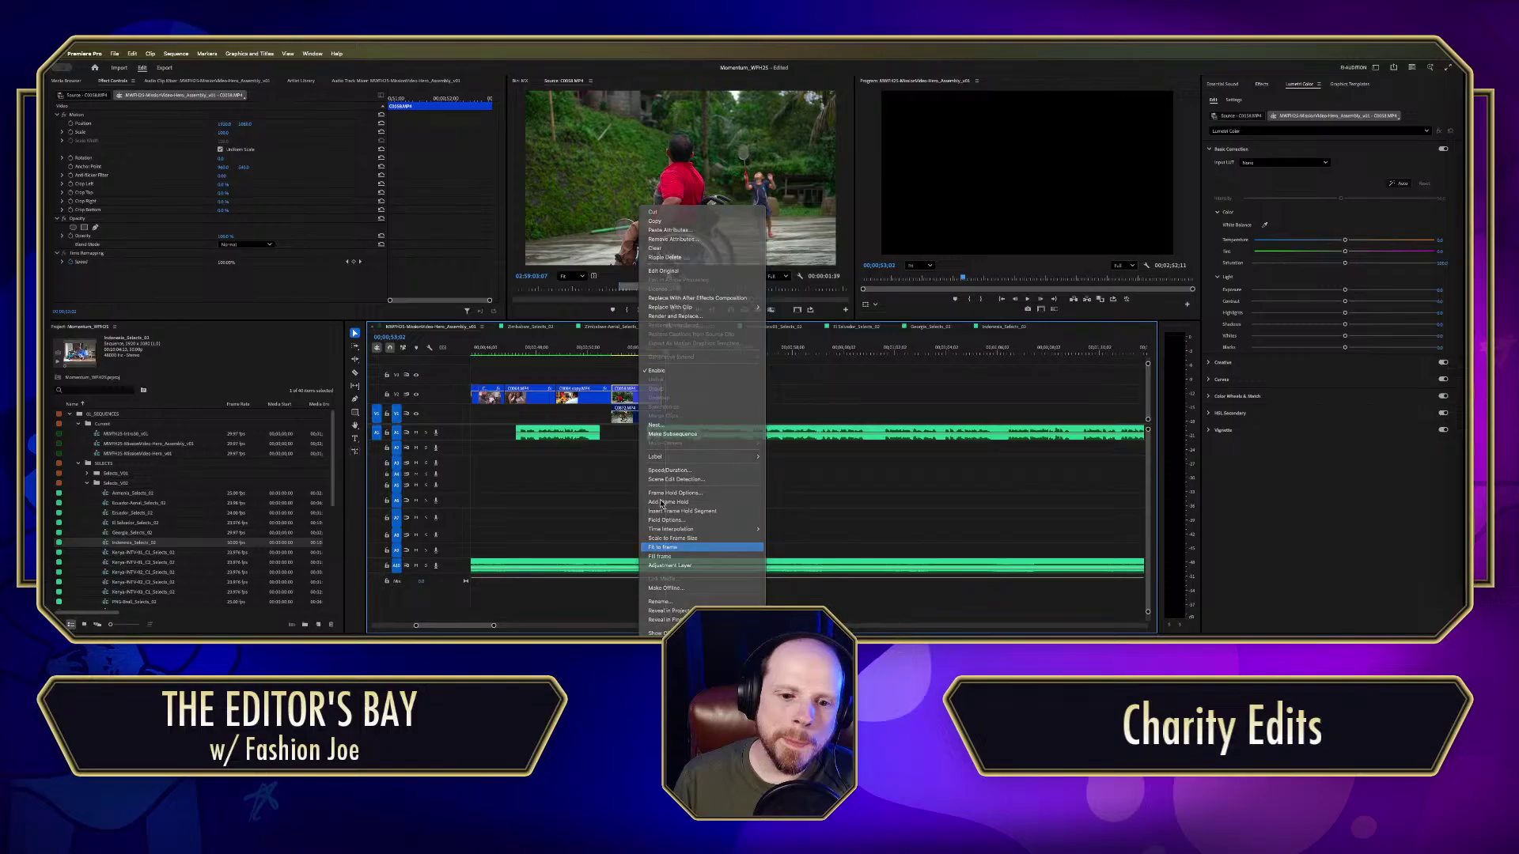
{"action": "left_click", "coordinate": [634, 347]}
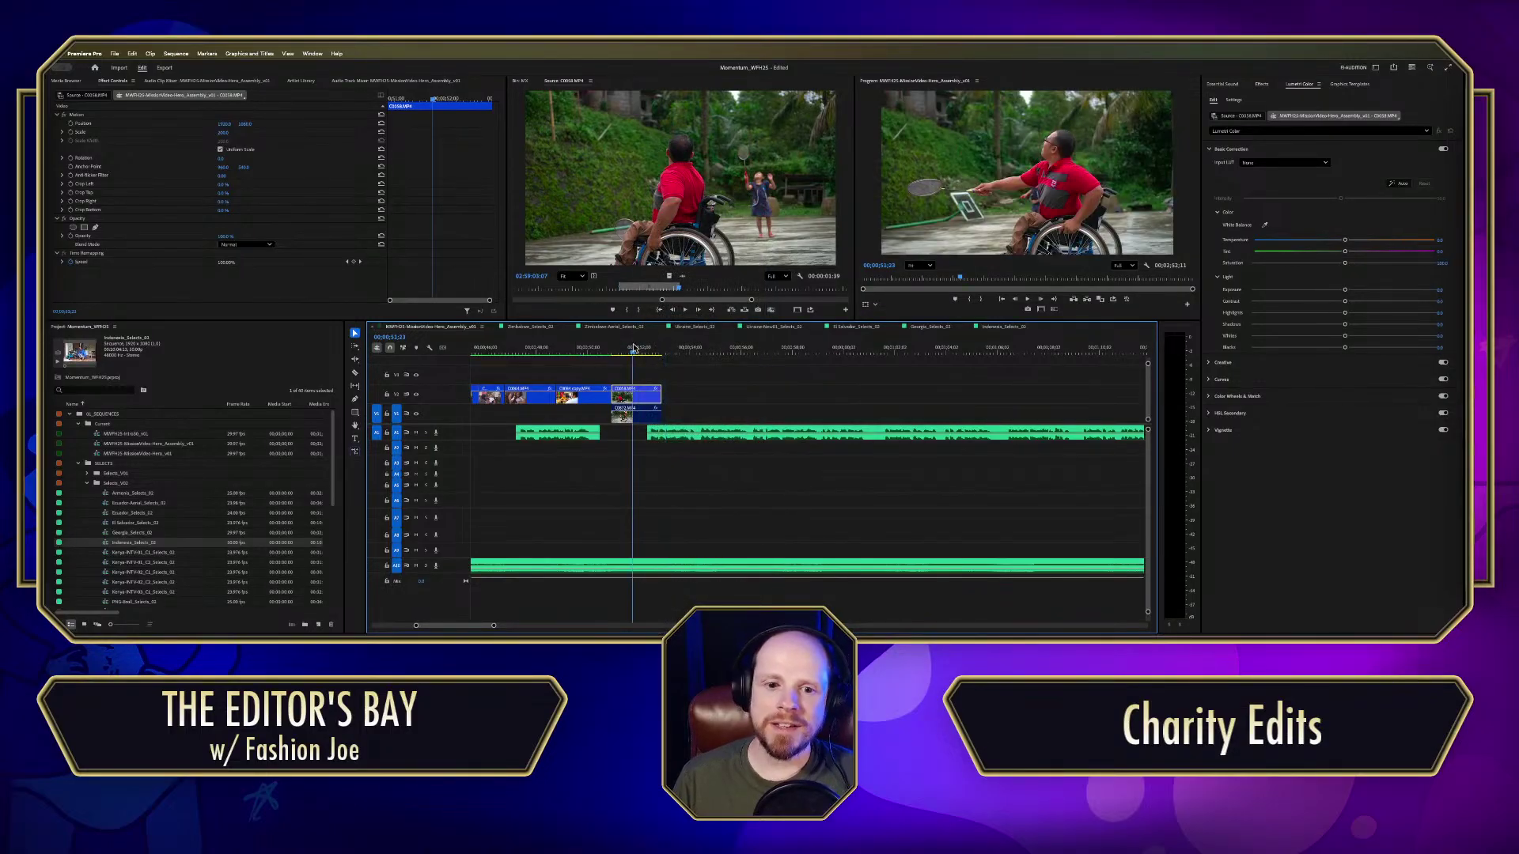
{"action": "left_click_drag", "start_coordinate": [633, 347], "coordinate": [645, 349]}
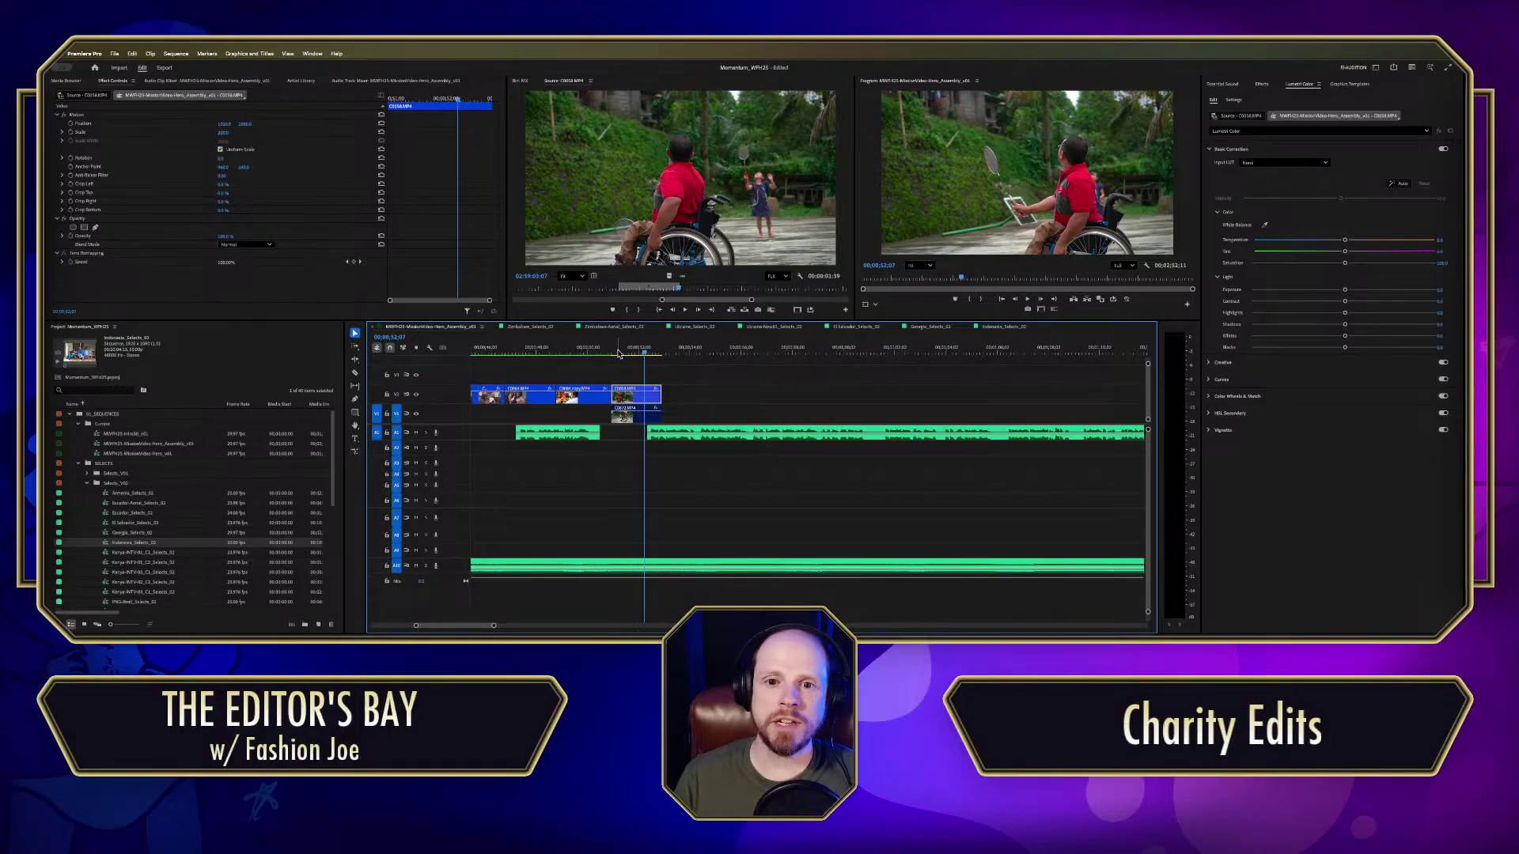
{"action": "left_click", "coordinate": [621, 354]}
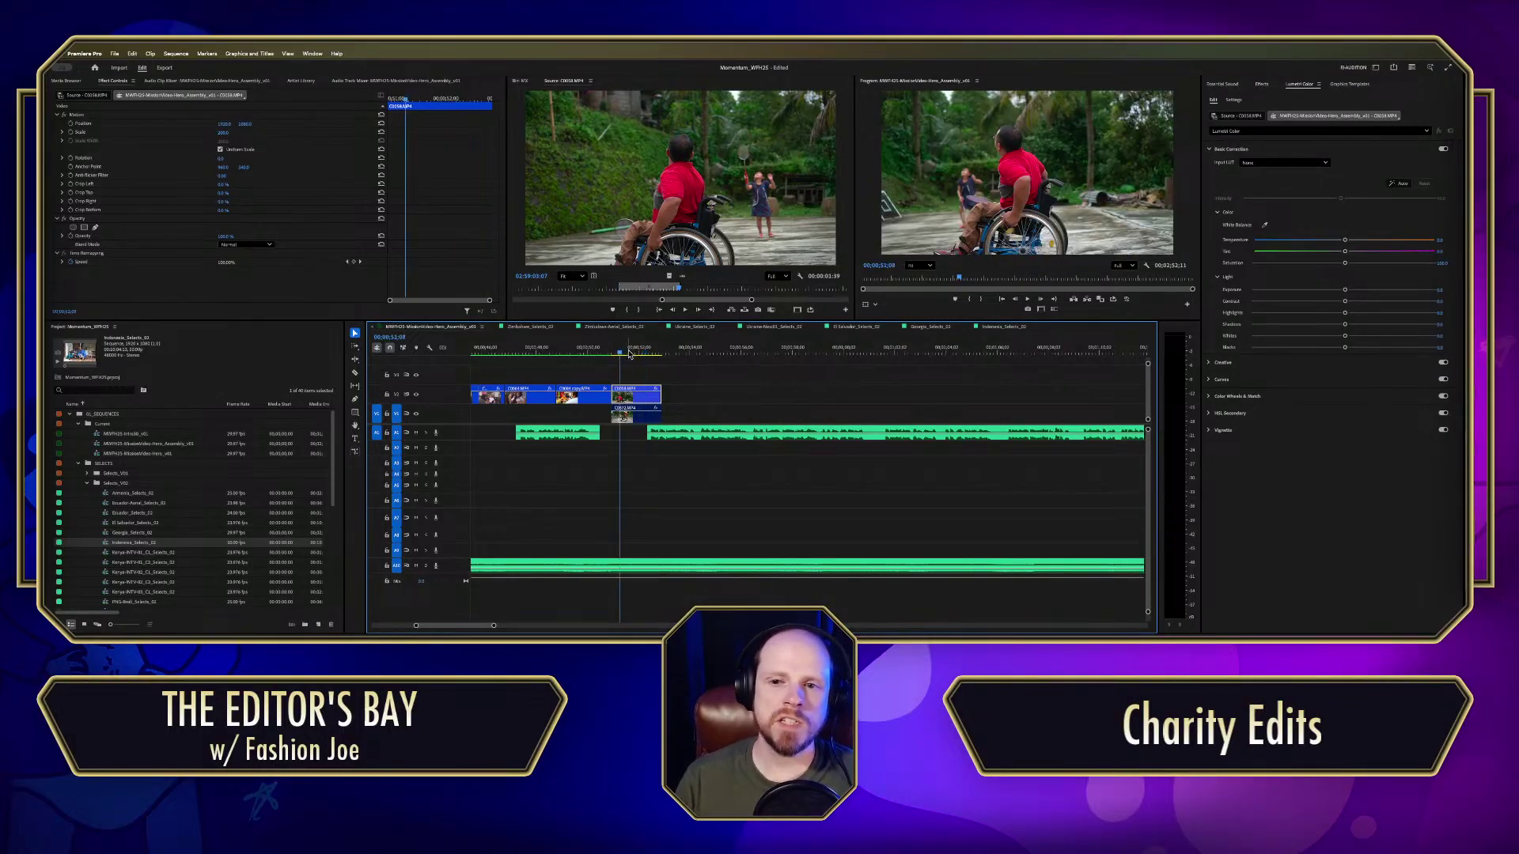
{"action": "left_click_drag", "start_coordinate": [626, 355], "coordinate": [640, 354]}
Step: Play the assembly full screen from the smiling girl's clip through the badminton shot into the following narration
{"action": "left_click", "coordinate": [535, 350]}
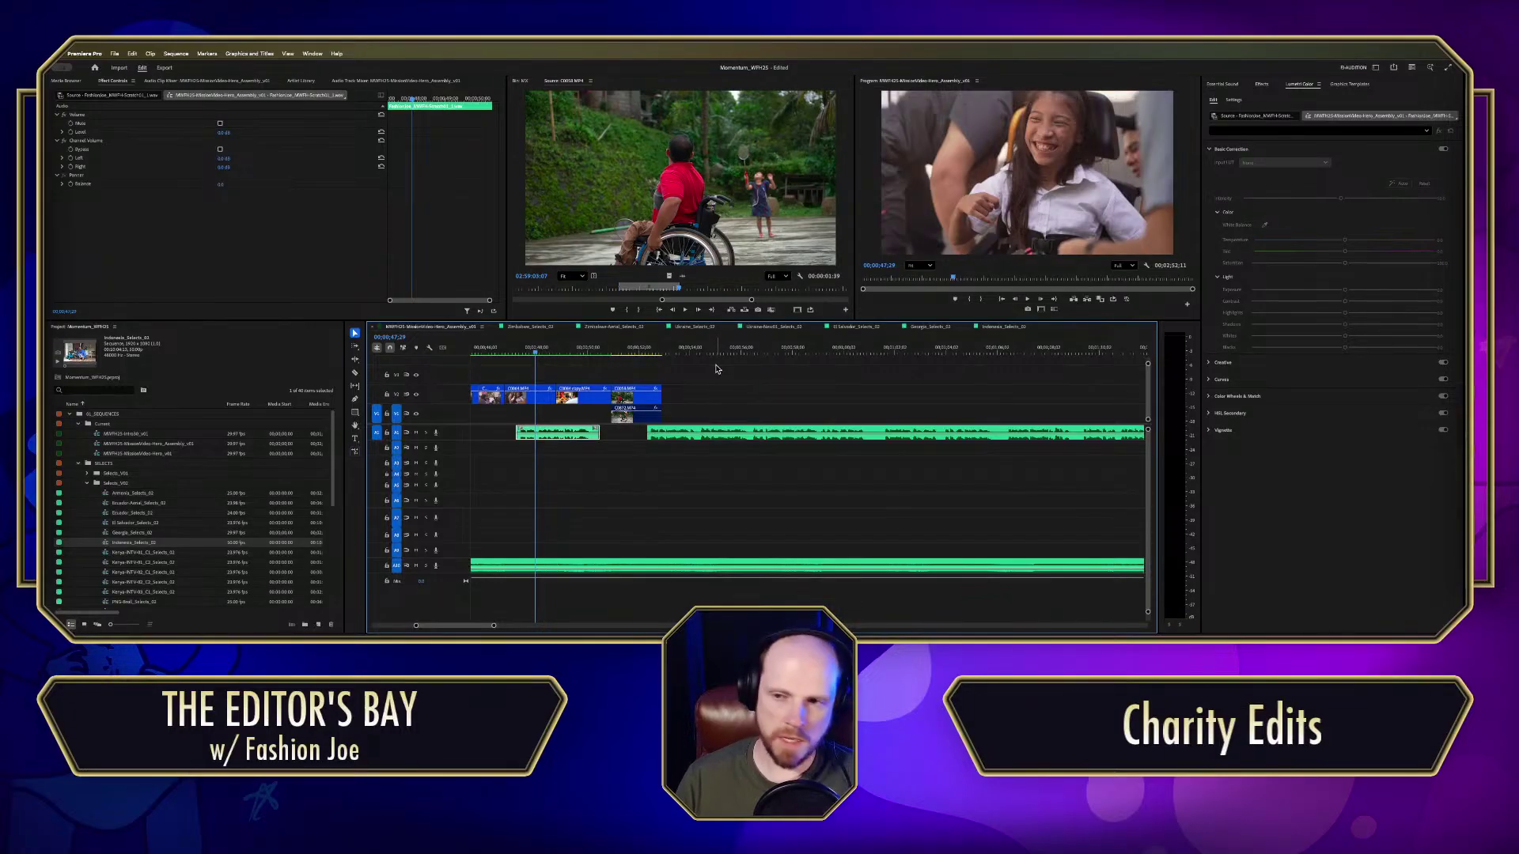
{"action": "key", "text": "ctrl+grave"}
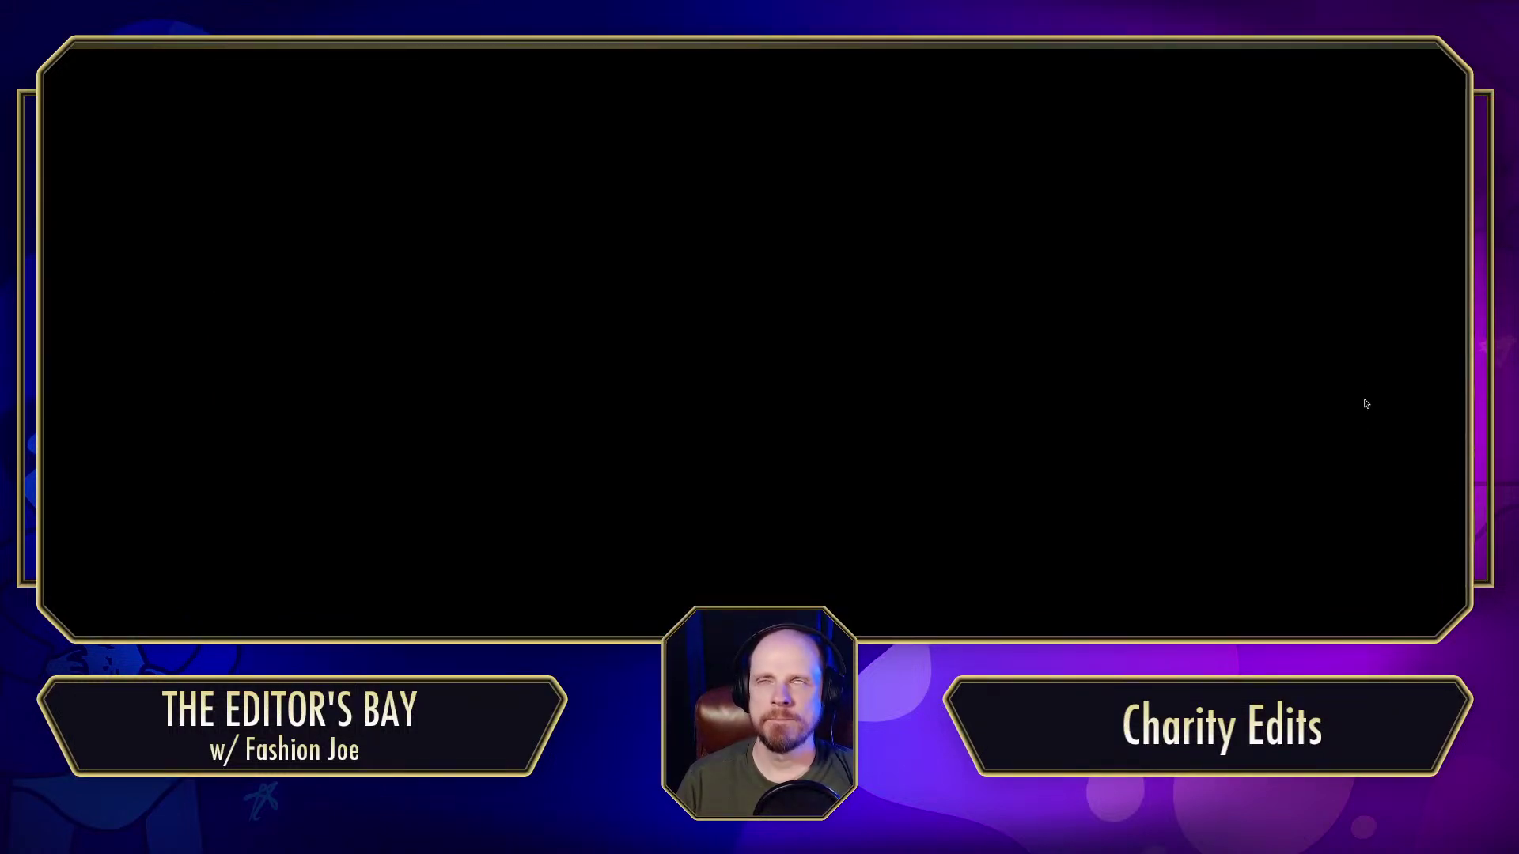
{"action": "key", "text": "Escape"}
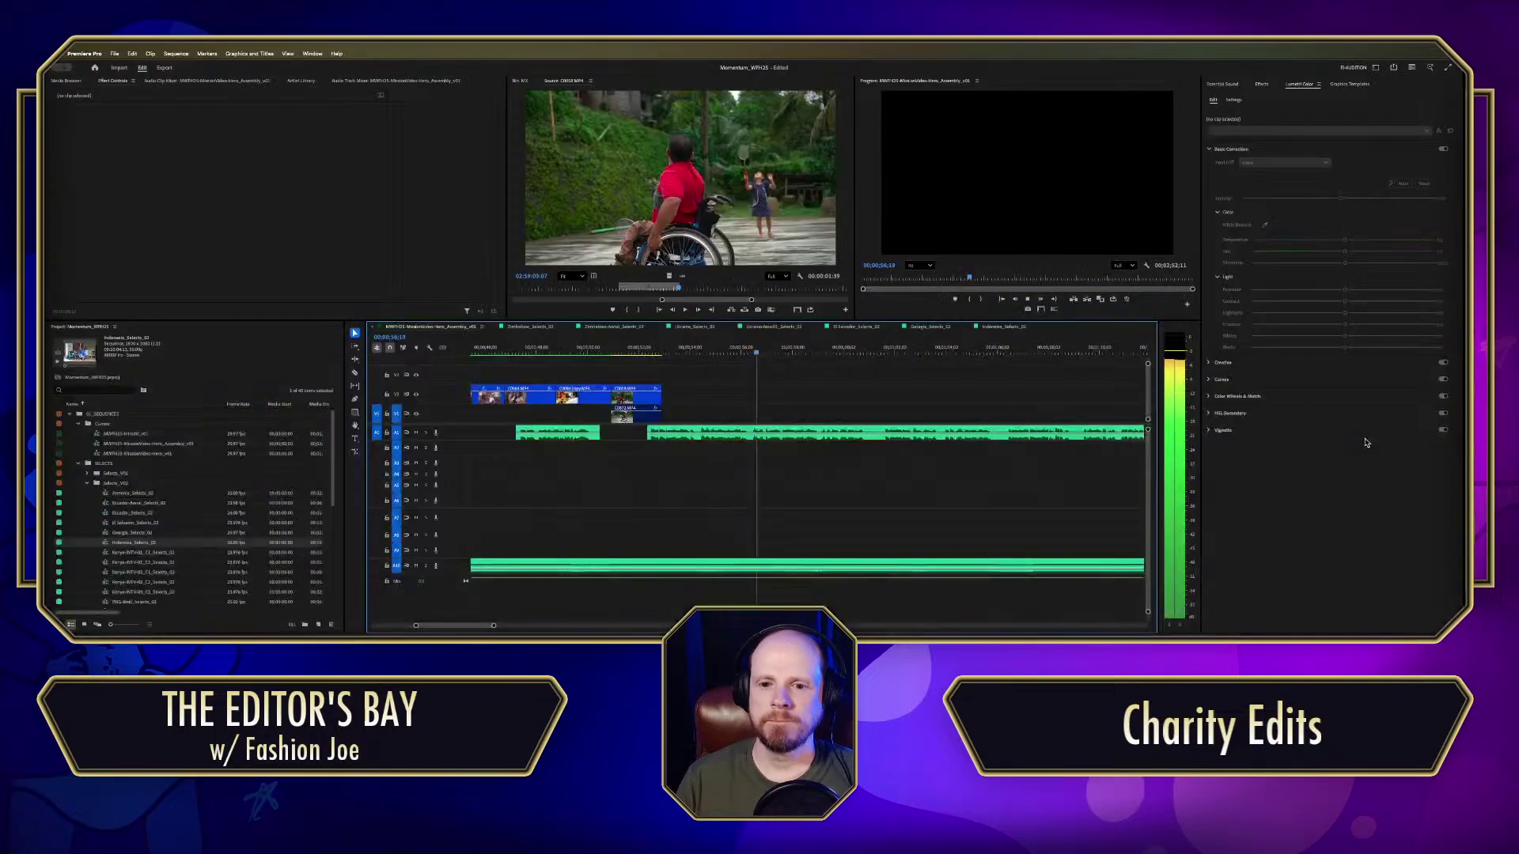
{"action": "key", "text": "minus"}
{"action": "key", "text": "minus"}
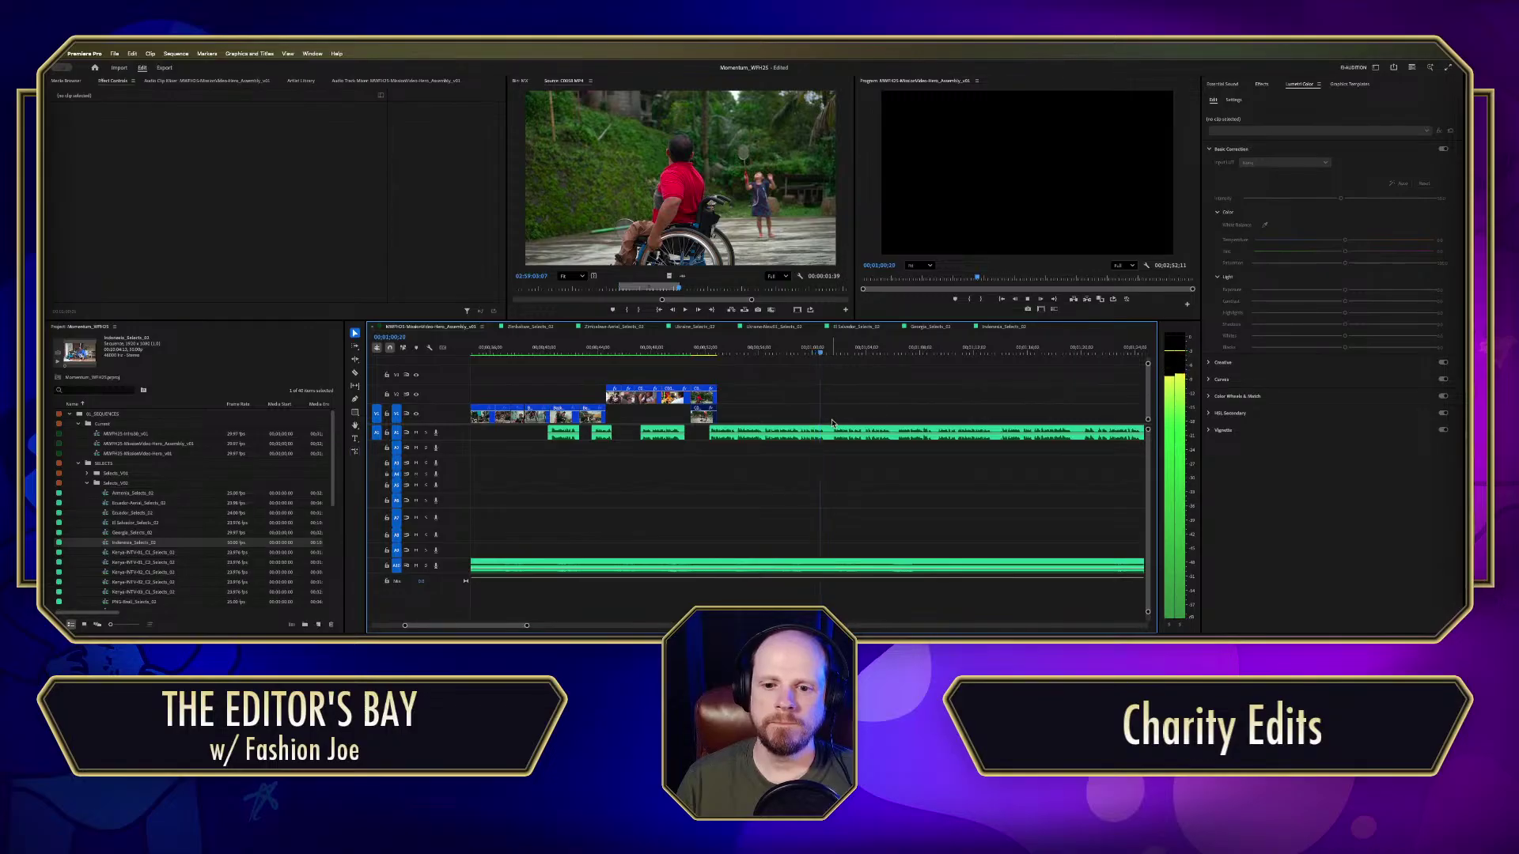
Step: Split the long A1 narration after its first section and move the remainder later to open a pause
{"action": "left_click", "coordinate": [832, 349]}
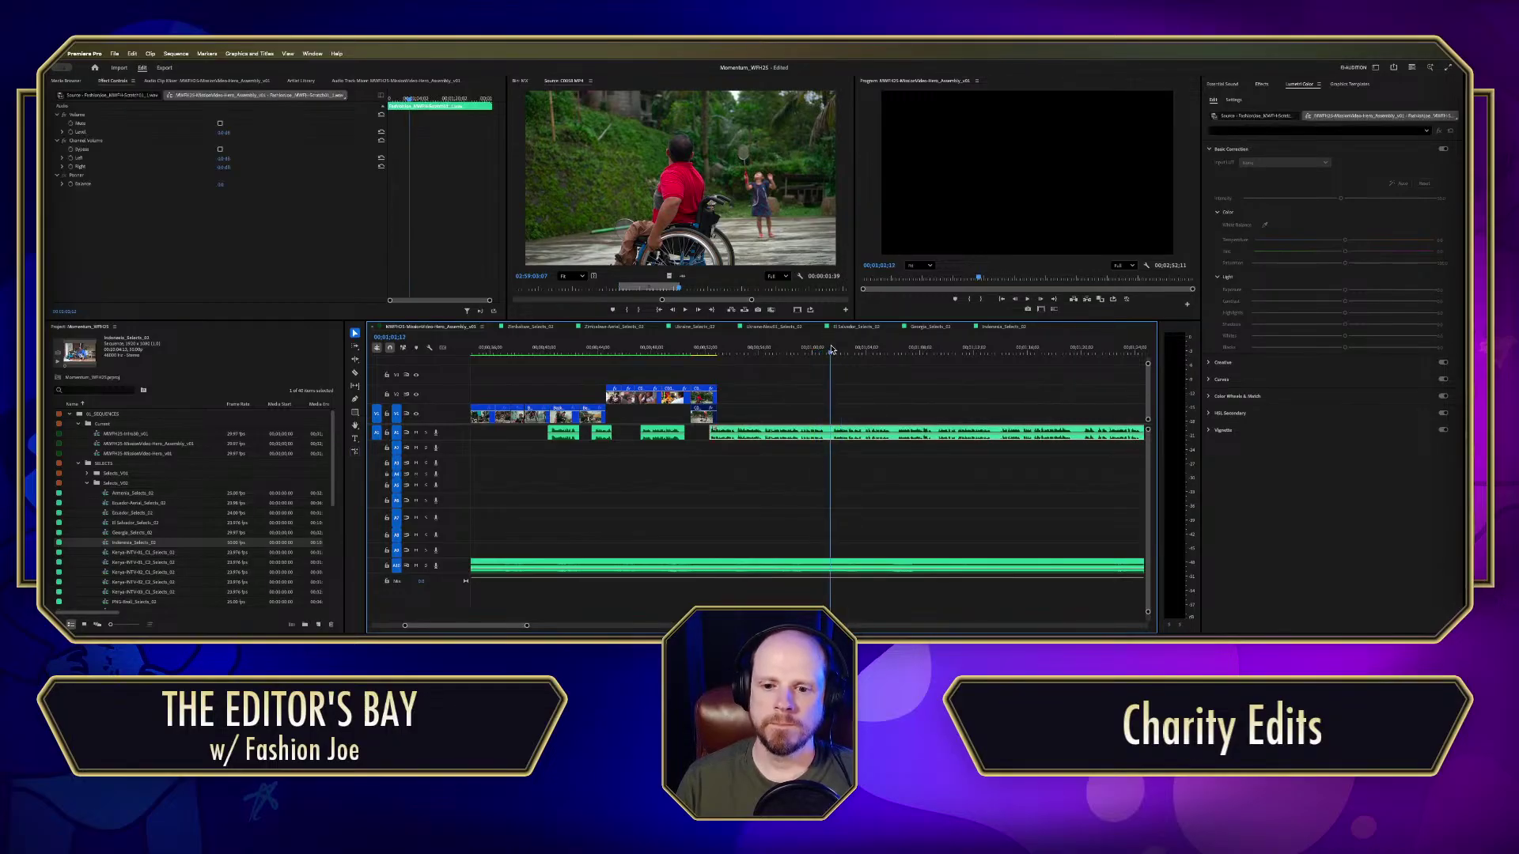
{"action": "left_click", "coordinate": [831, 431]}
{"action": "key", "text": "v"}
{"action": "left_click_drag", "start_coordinate": [870, 431], "coordinate": [871, 428]}
{"action": "left_click_drag", "start_coordinate": [809, 364], "coordinate": [875, 431]}
{"action": "key", "text": "space"}
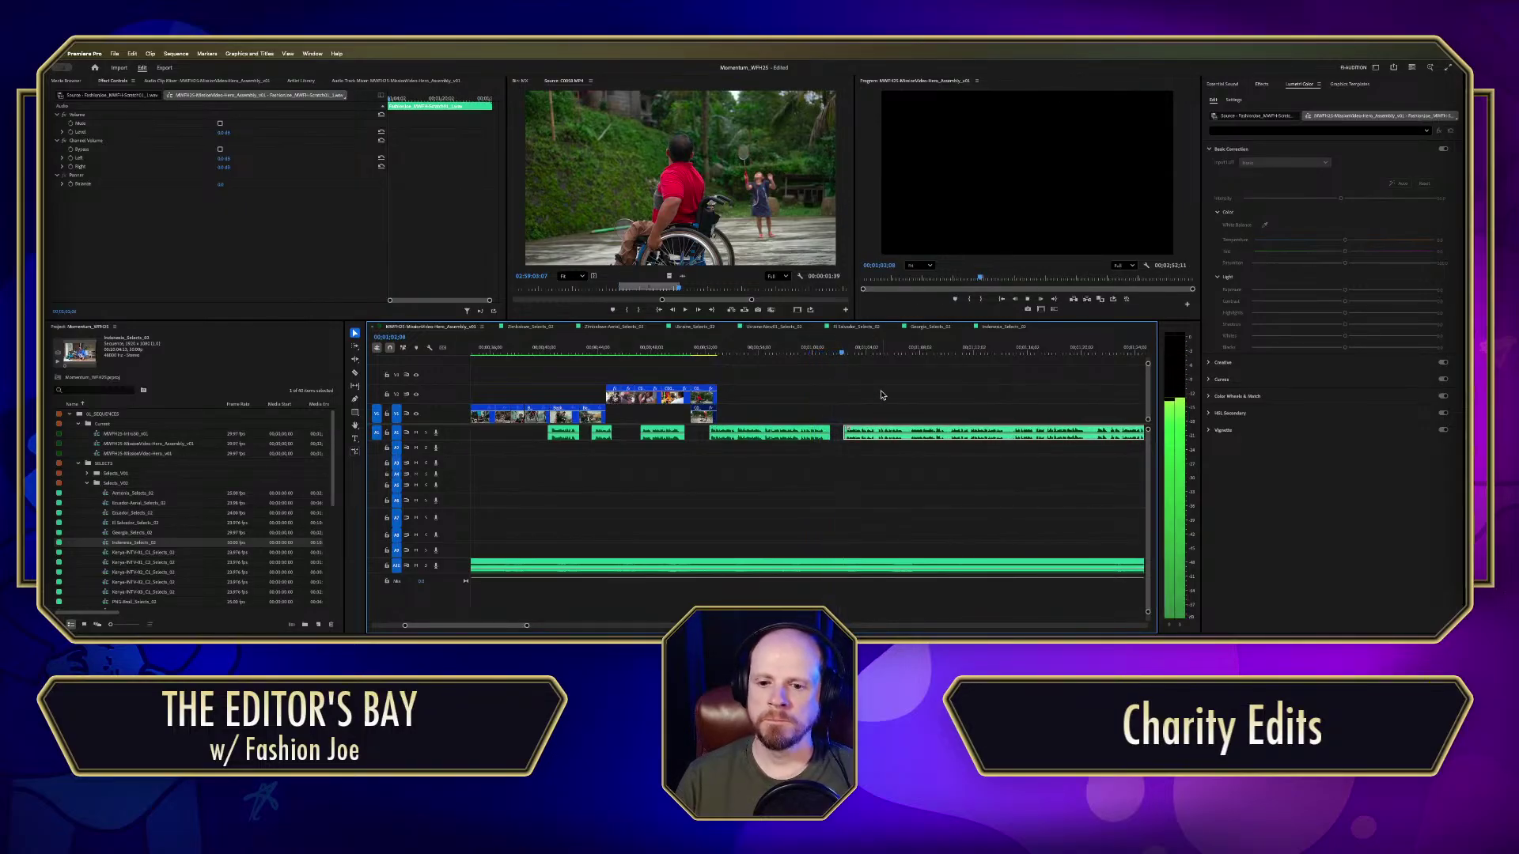
{"action": "key", "text": "space"}
{"action": "left_click_drag", "start_coordinate": [868, 430], "coordinate": [881, 431]}
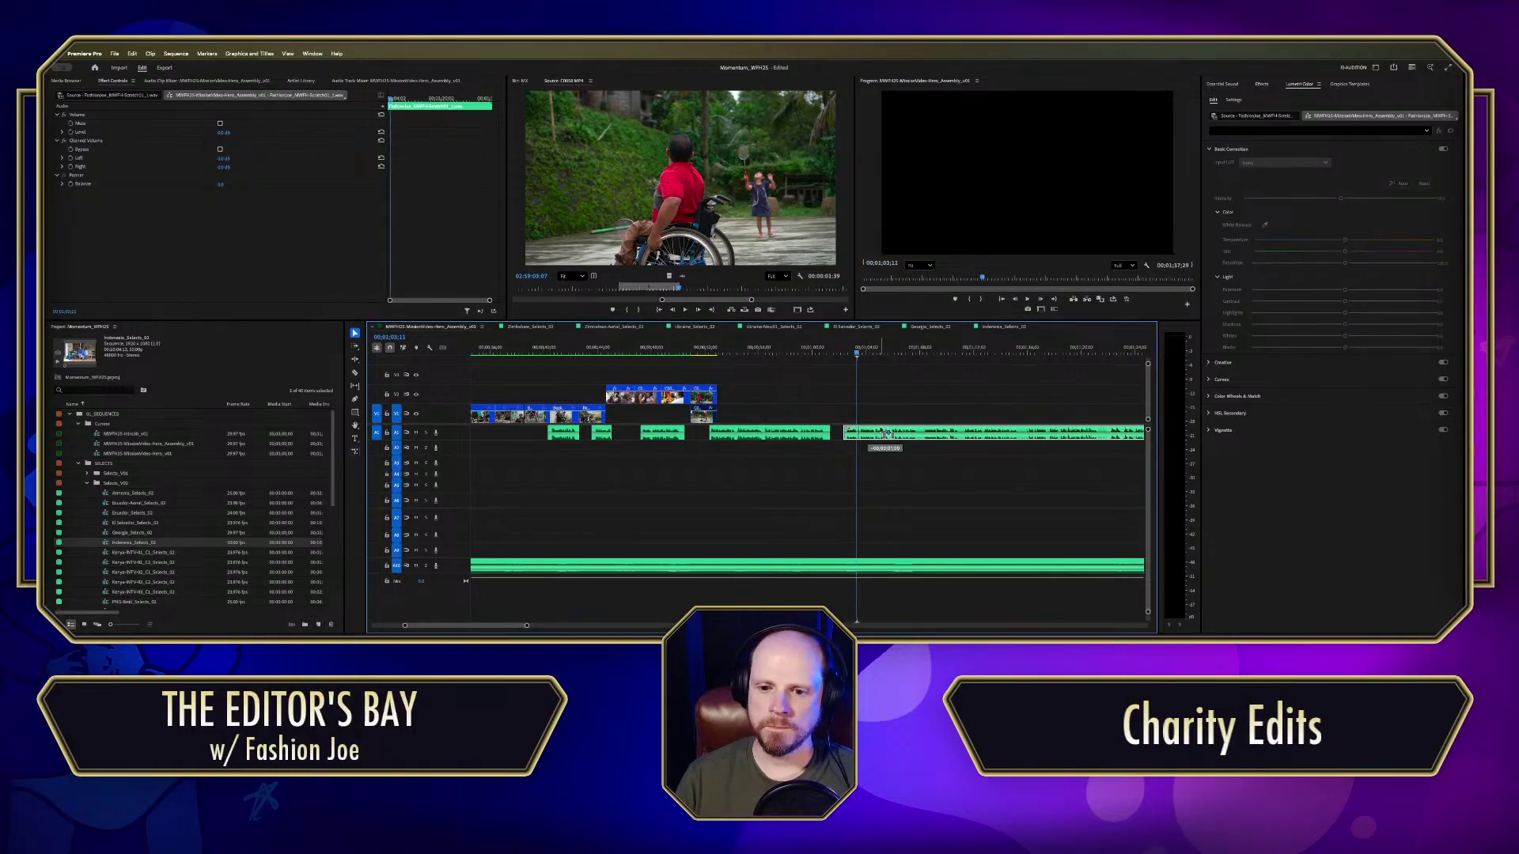
Step: Play the end of the first narration section across the pause into the next lines
{"action": "left_click", "coordinate": [788, 354]}
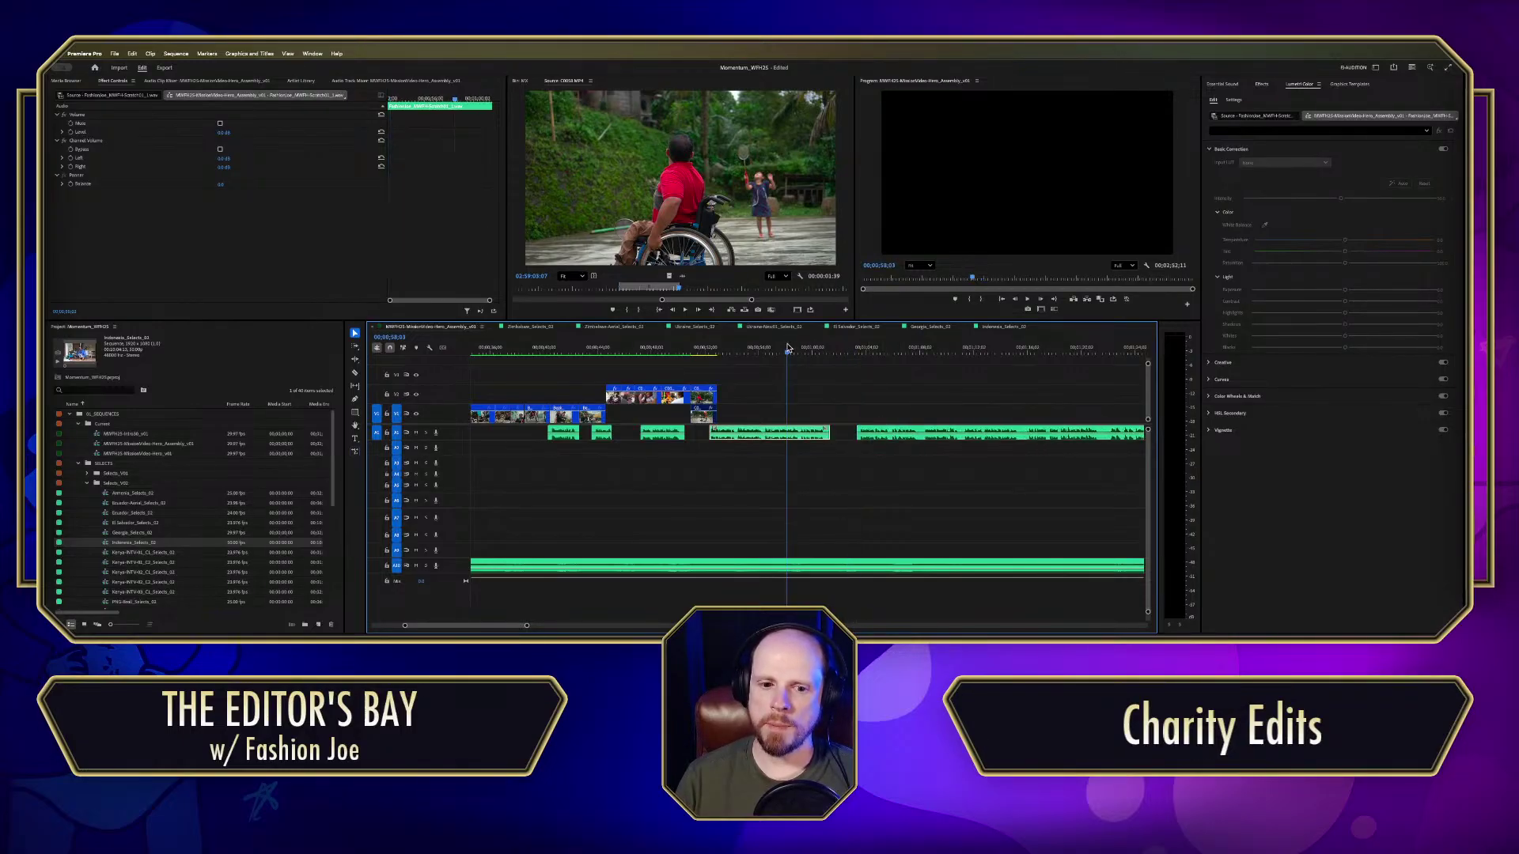
{"action": "key", "text": "space"}
{"action": "key", "text": "minus"}
{"action": "key", "text": "minus"}
{"action": "key", "text": "minus"}
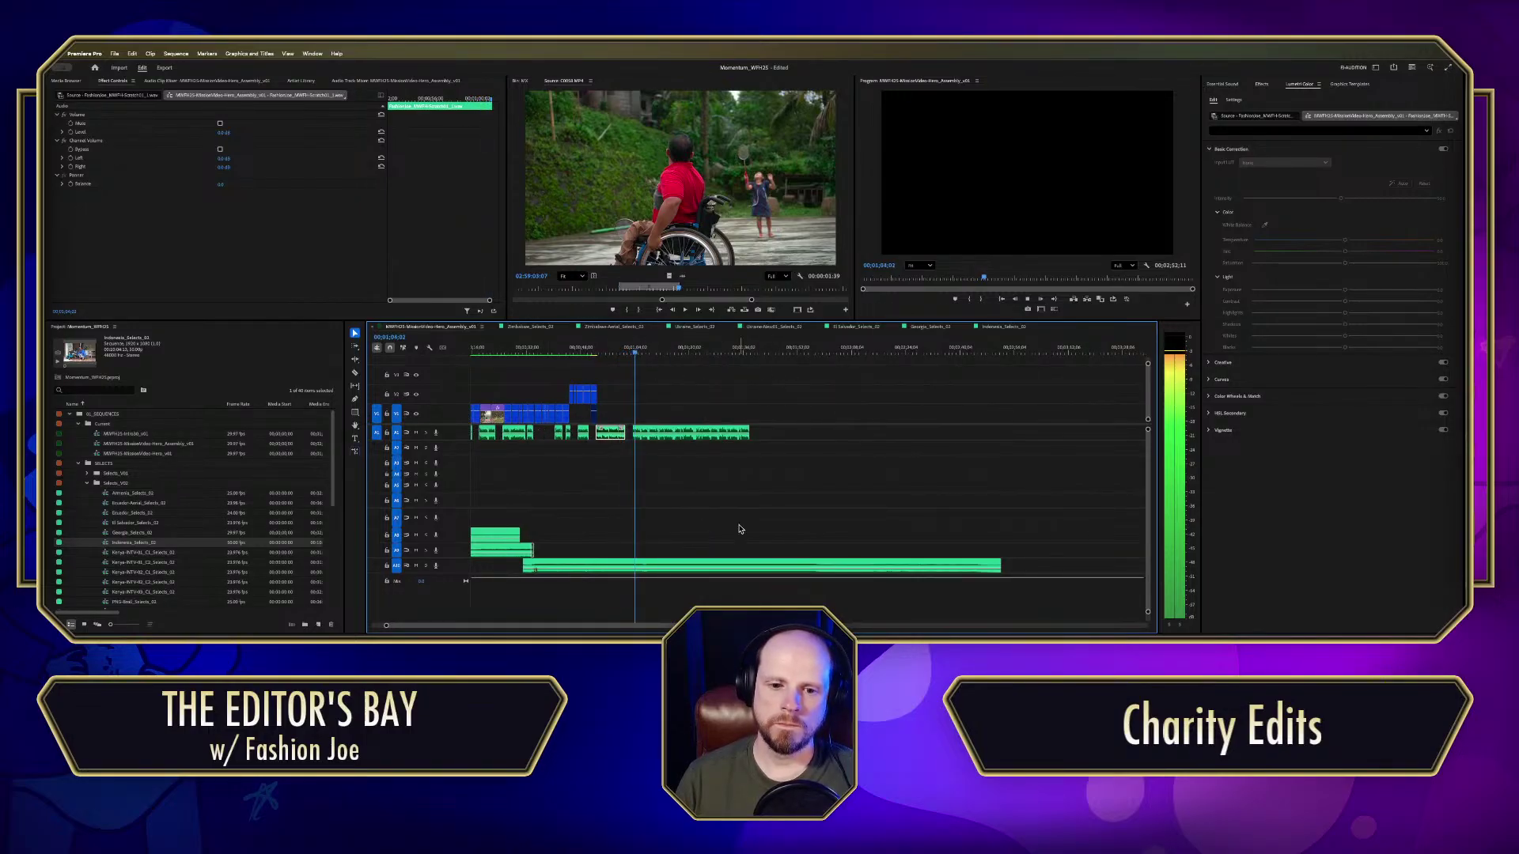
{"action": "key", "text": "equal"}
{"action": "key", "text": "equal"}
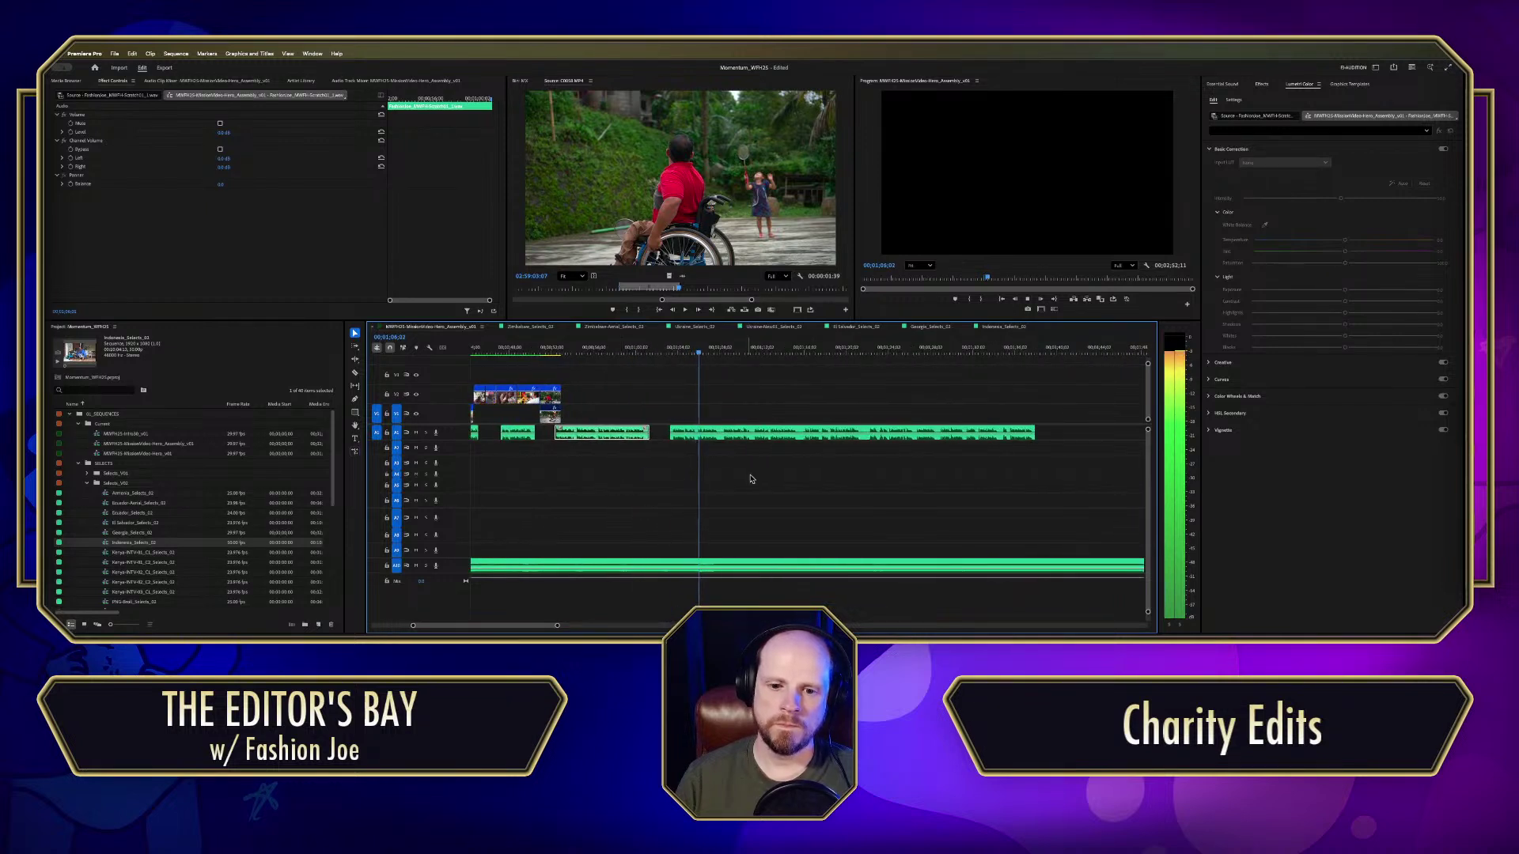
Step: Split the remaining narration after its opening phrase and nudge the rest slightly later
{"action": "left_click", "coordinate": [701, 437]}
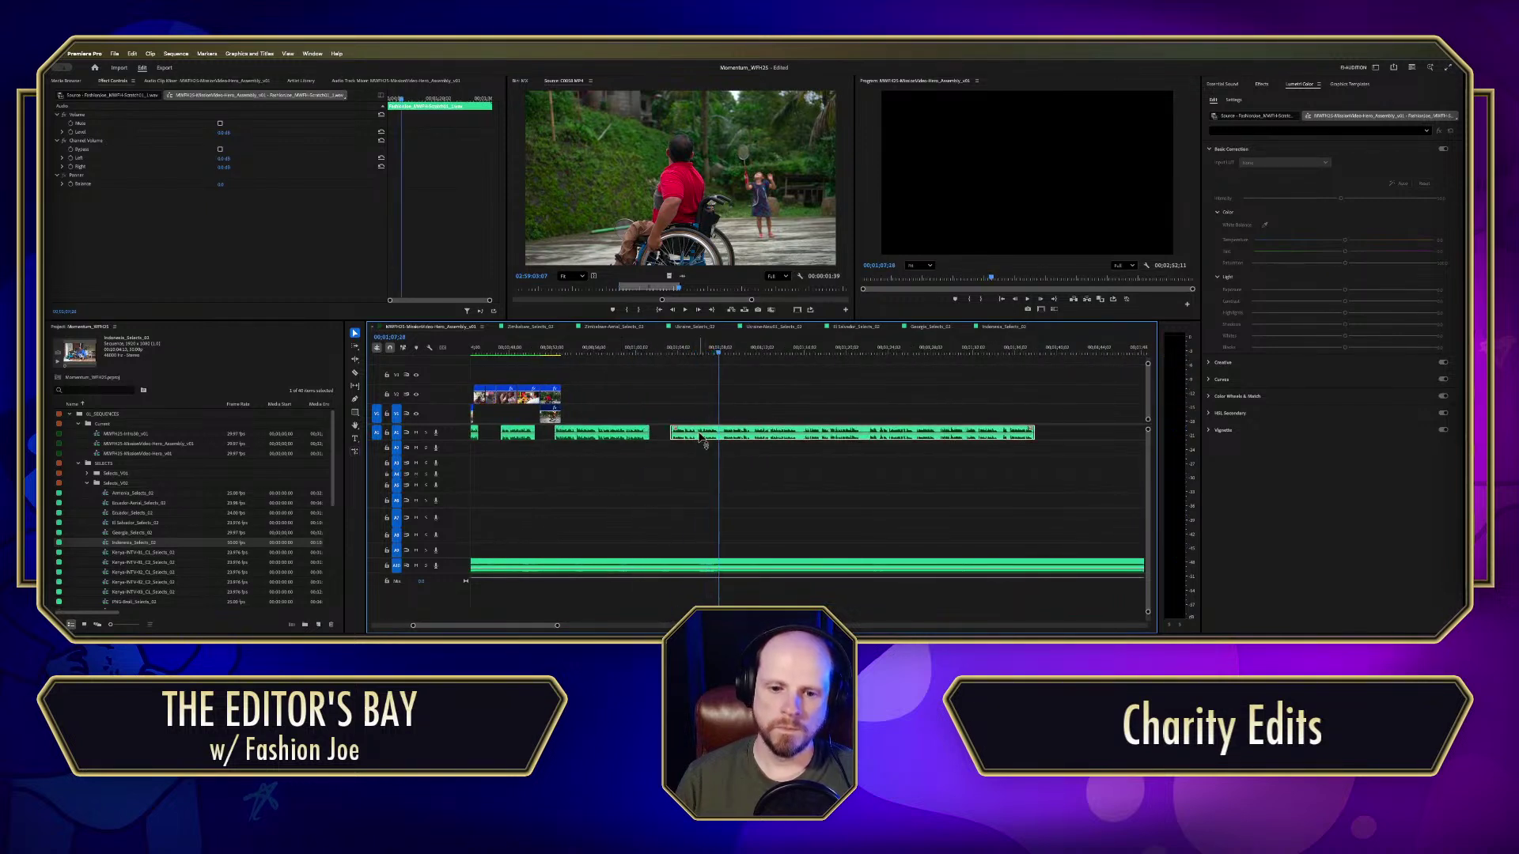
{"action": "key", "text": "c"}
{"action": "left_click", "coordinate": [699, 433]}
{"action": "key", "text": "v"}
{"action": "left_click", "coordinate": [750, 428]}
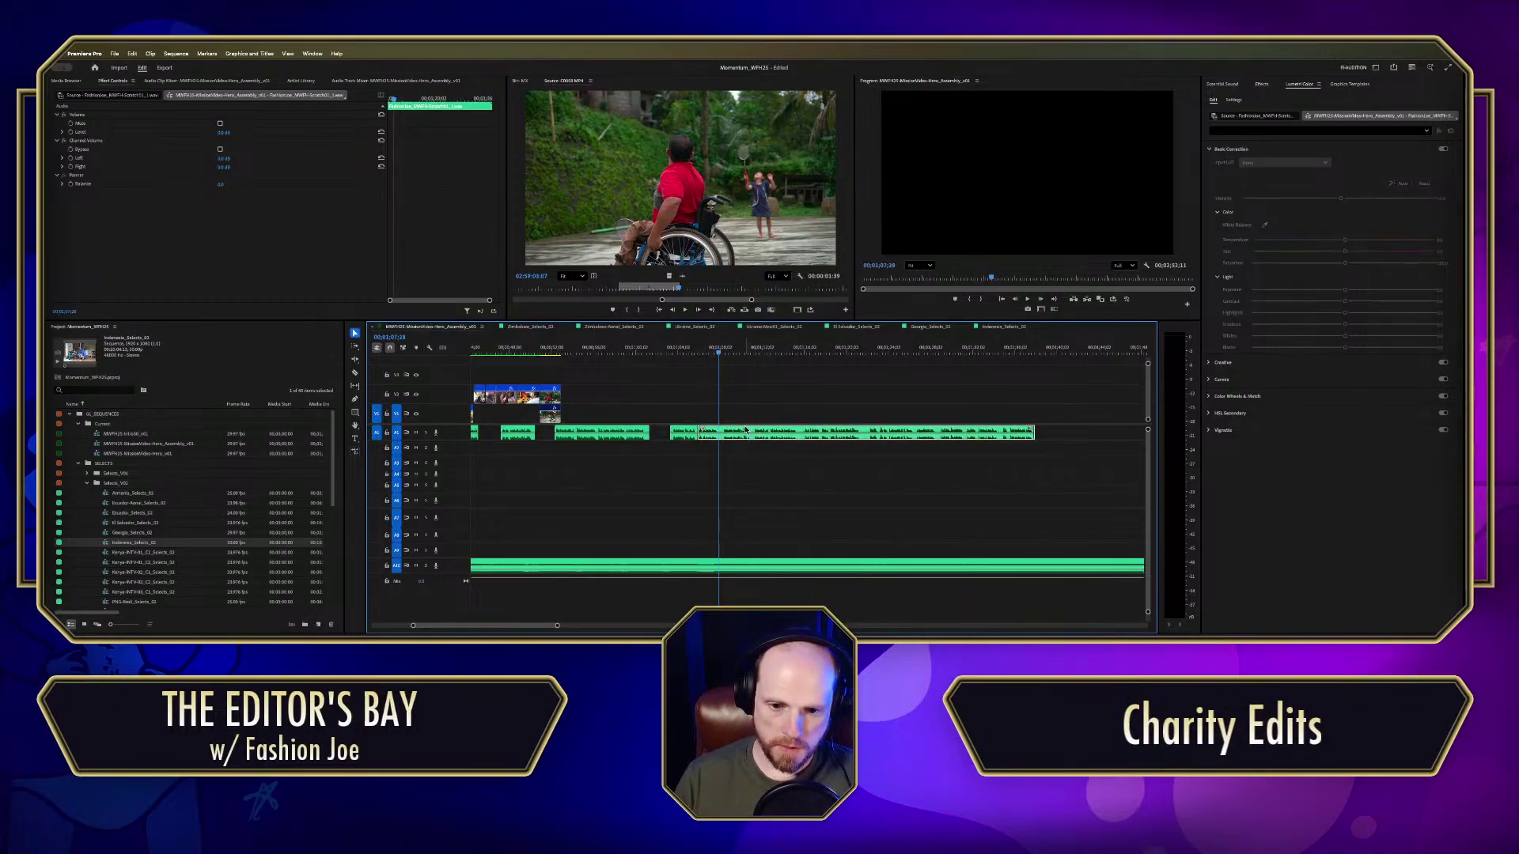
{"action": "key", "text": "shift+Right"}
{"action": "key", "text": "alt+shift+Right"}
{"action": "key", "text": "alt+shift+Right"}
{"action": "key", "text": "alt+shift+Right"}
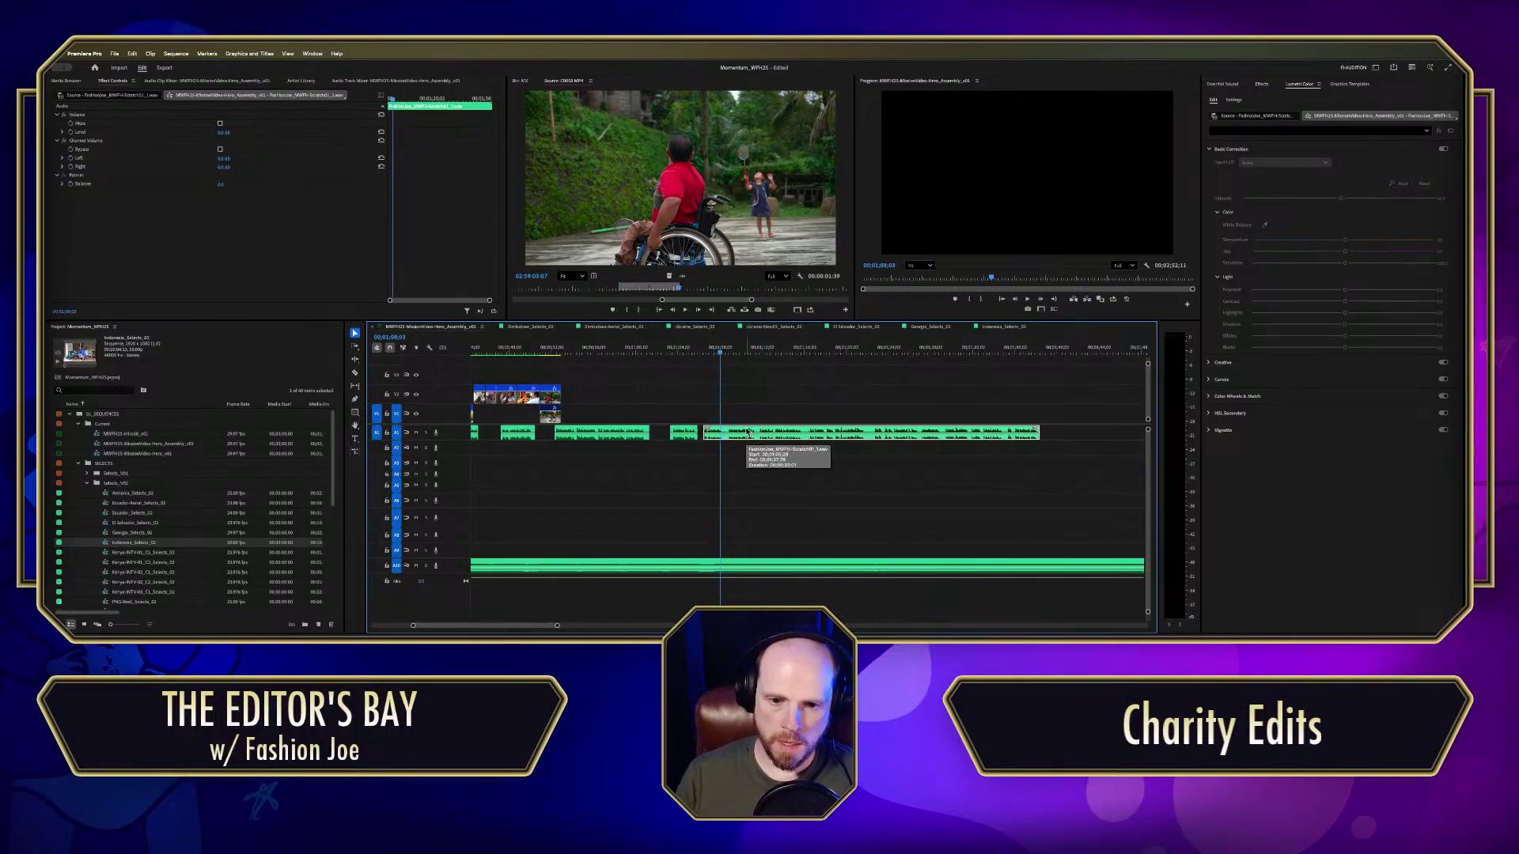
Step: Play the narration across the short new pause and save the project
{"action": "left_click", "coordinate": [685, 348]}
{"action": "key", "text": "space"}
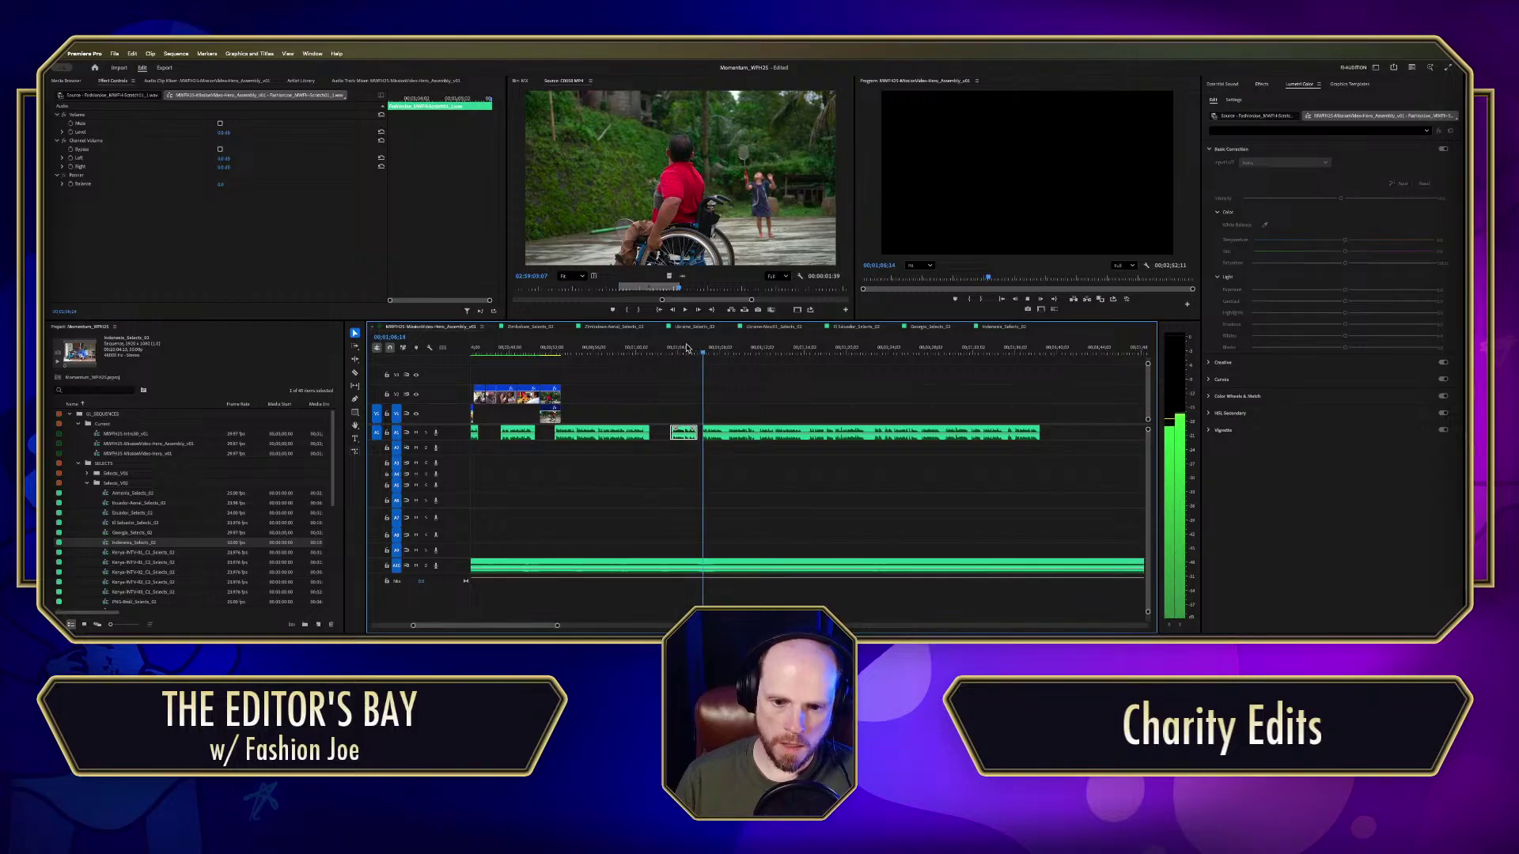
{"action": "key", "text": "space"}
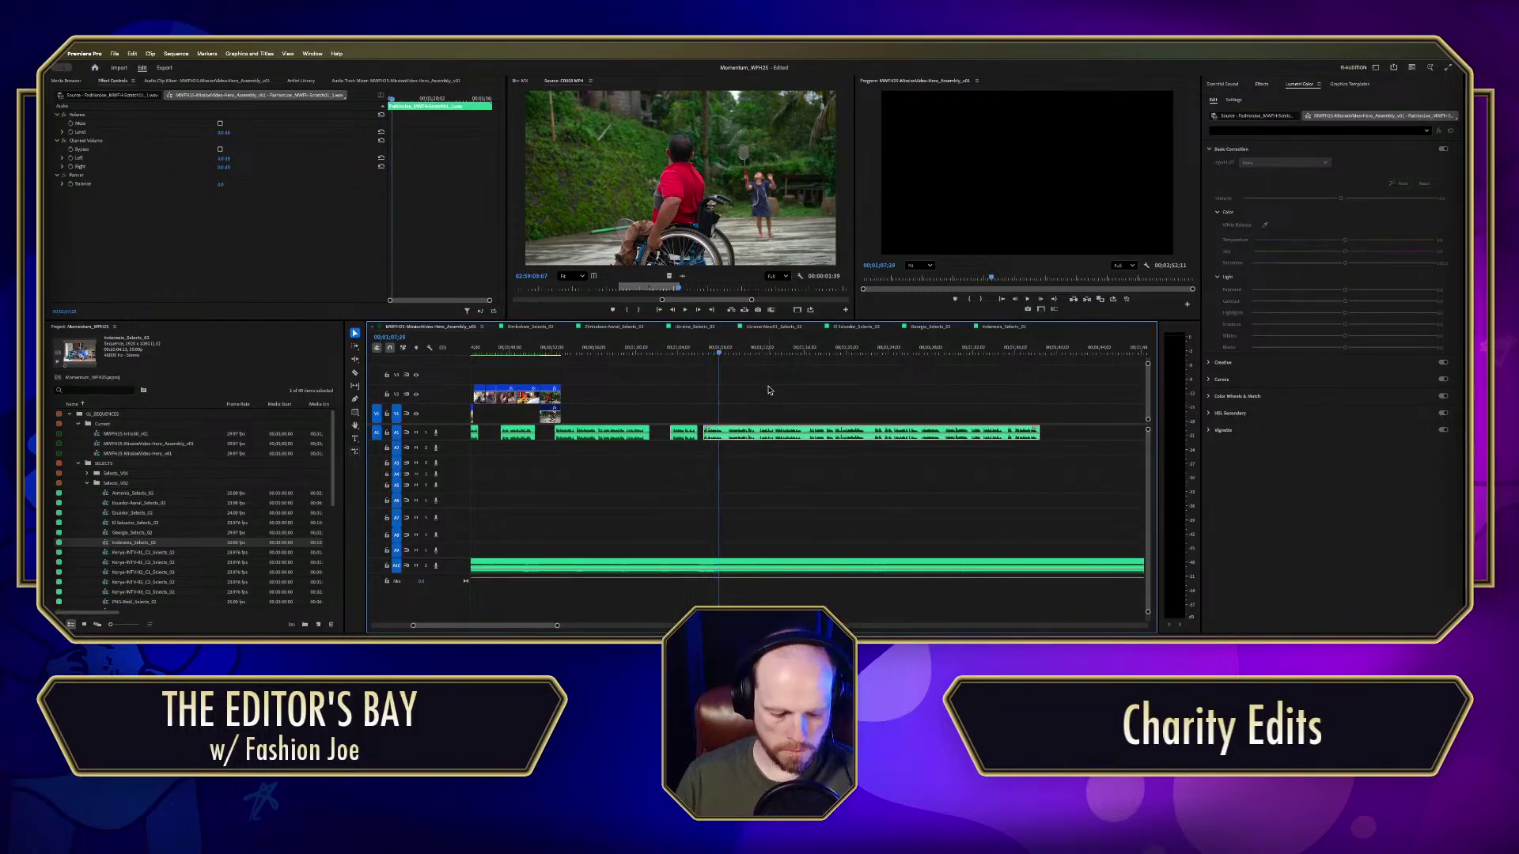
{"action": "left_click", "coordinate": [752, 382]}
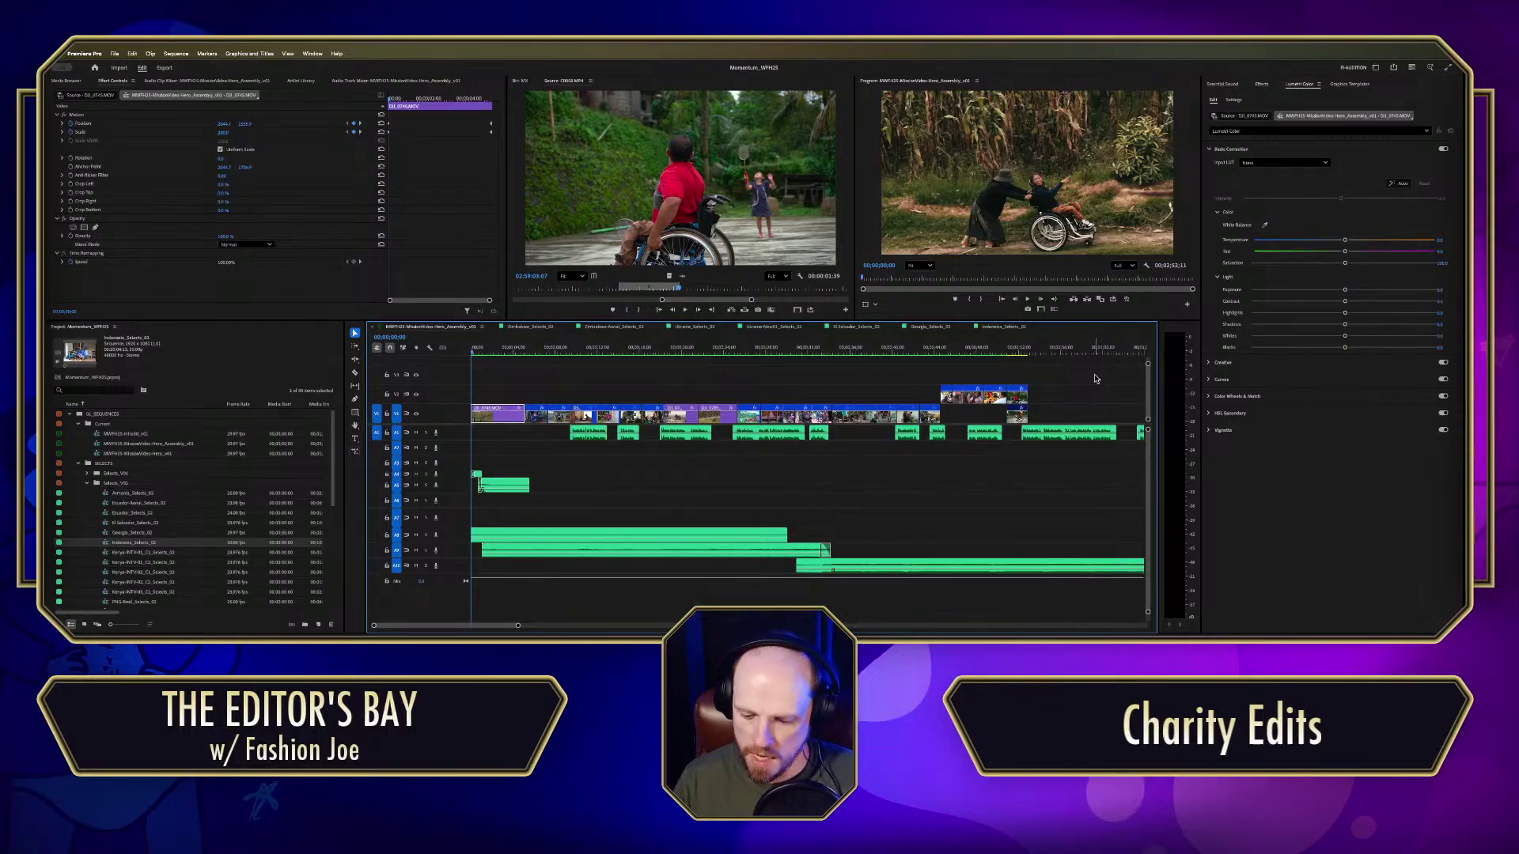
Step: Play the assembly full screen from the start, and replay the narration just past the last video clip
{"action": "key", "text": "ctrl+shift+f"}
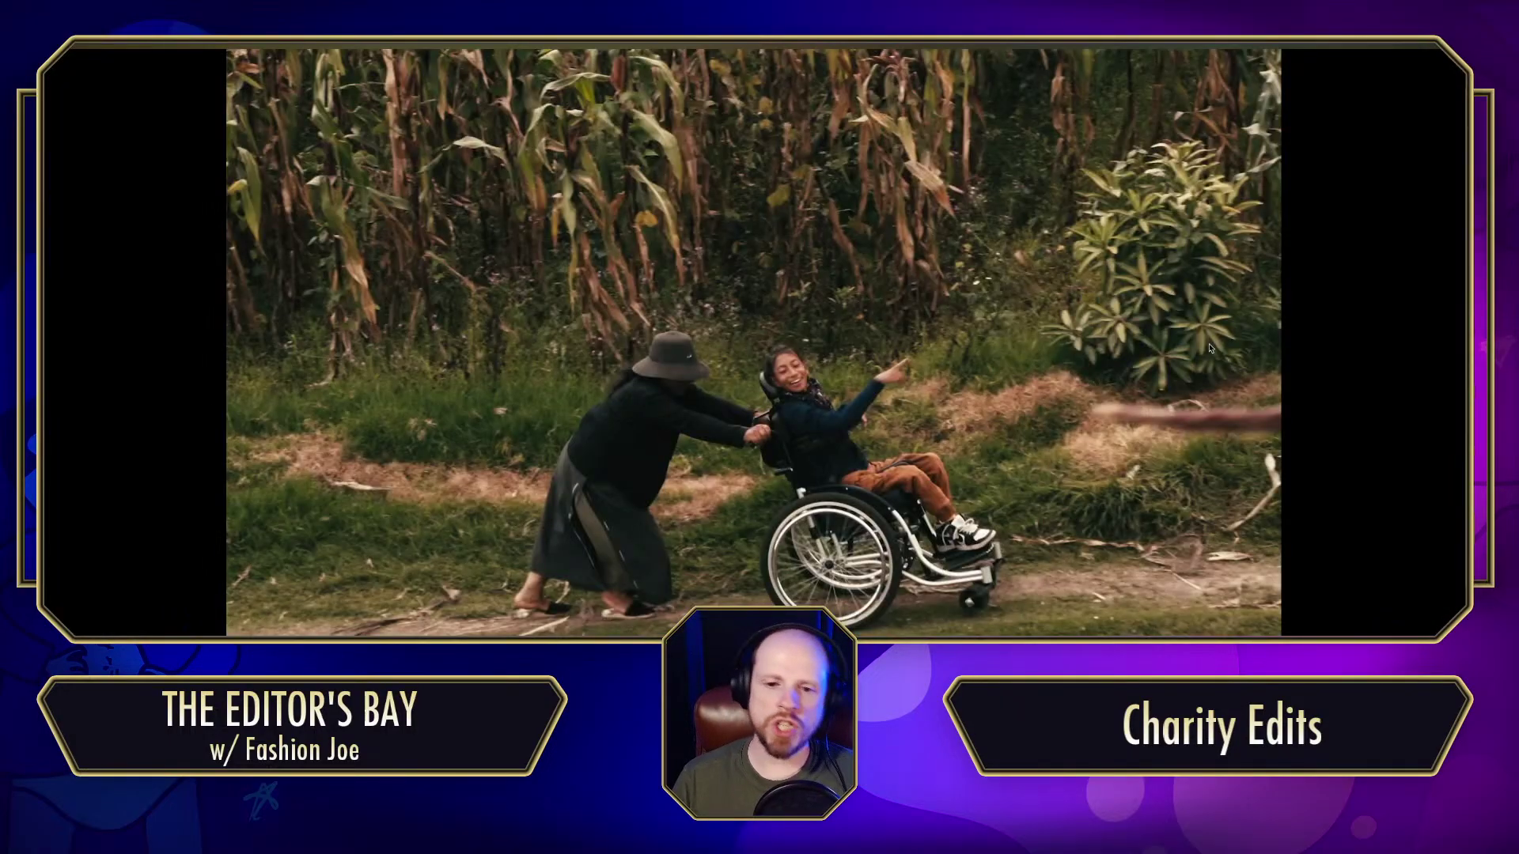
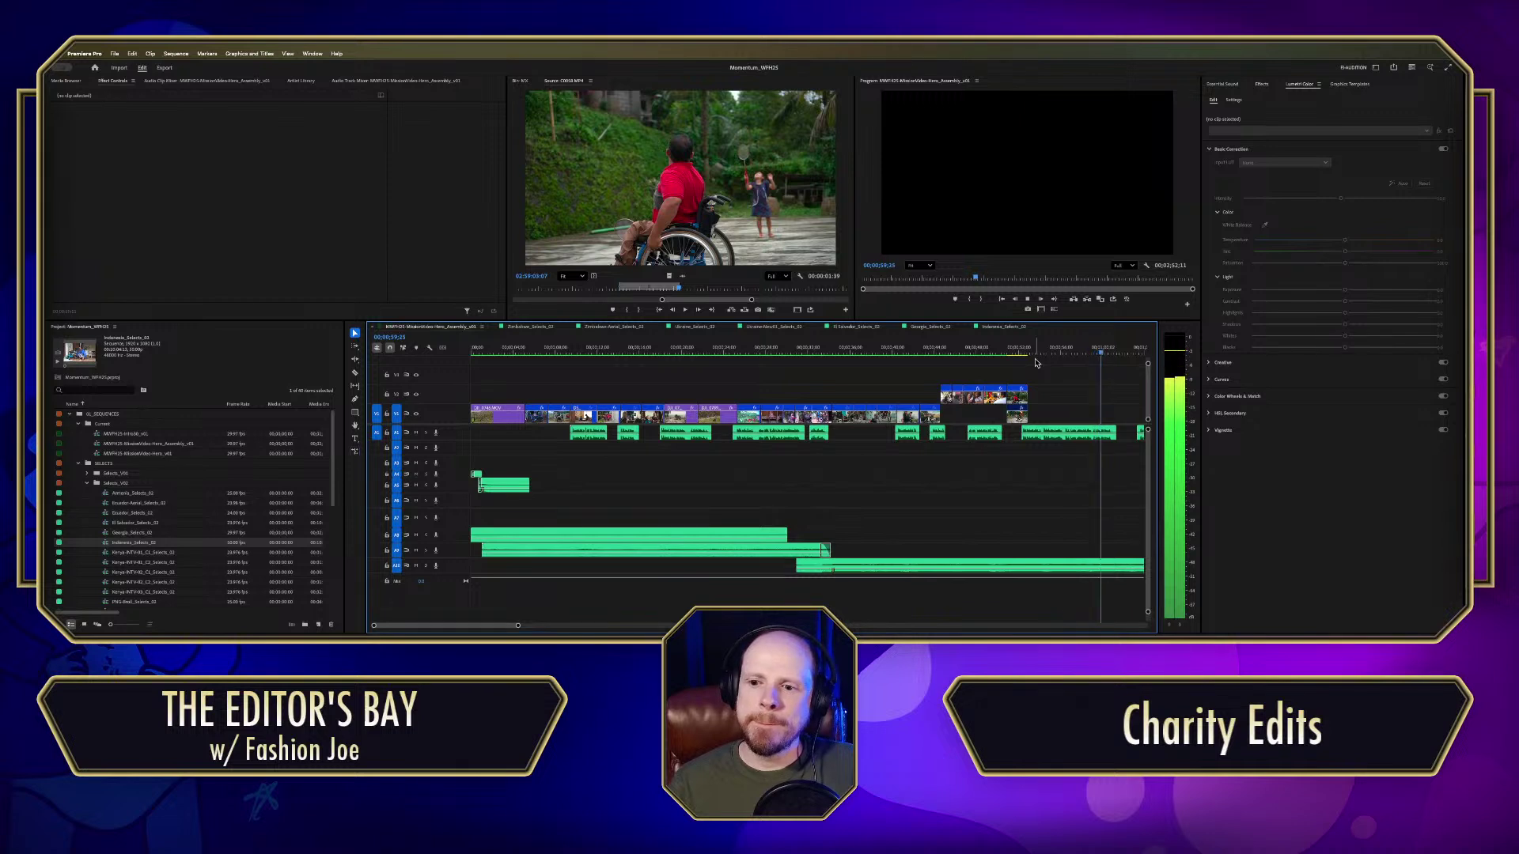
{"action": "left_click", "coordinate": [1012, 351]}
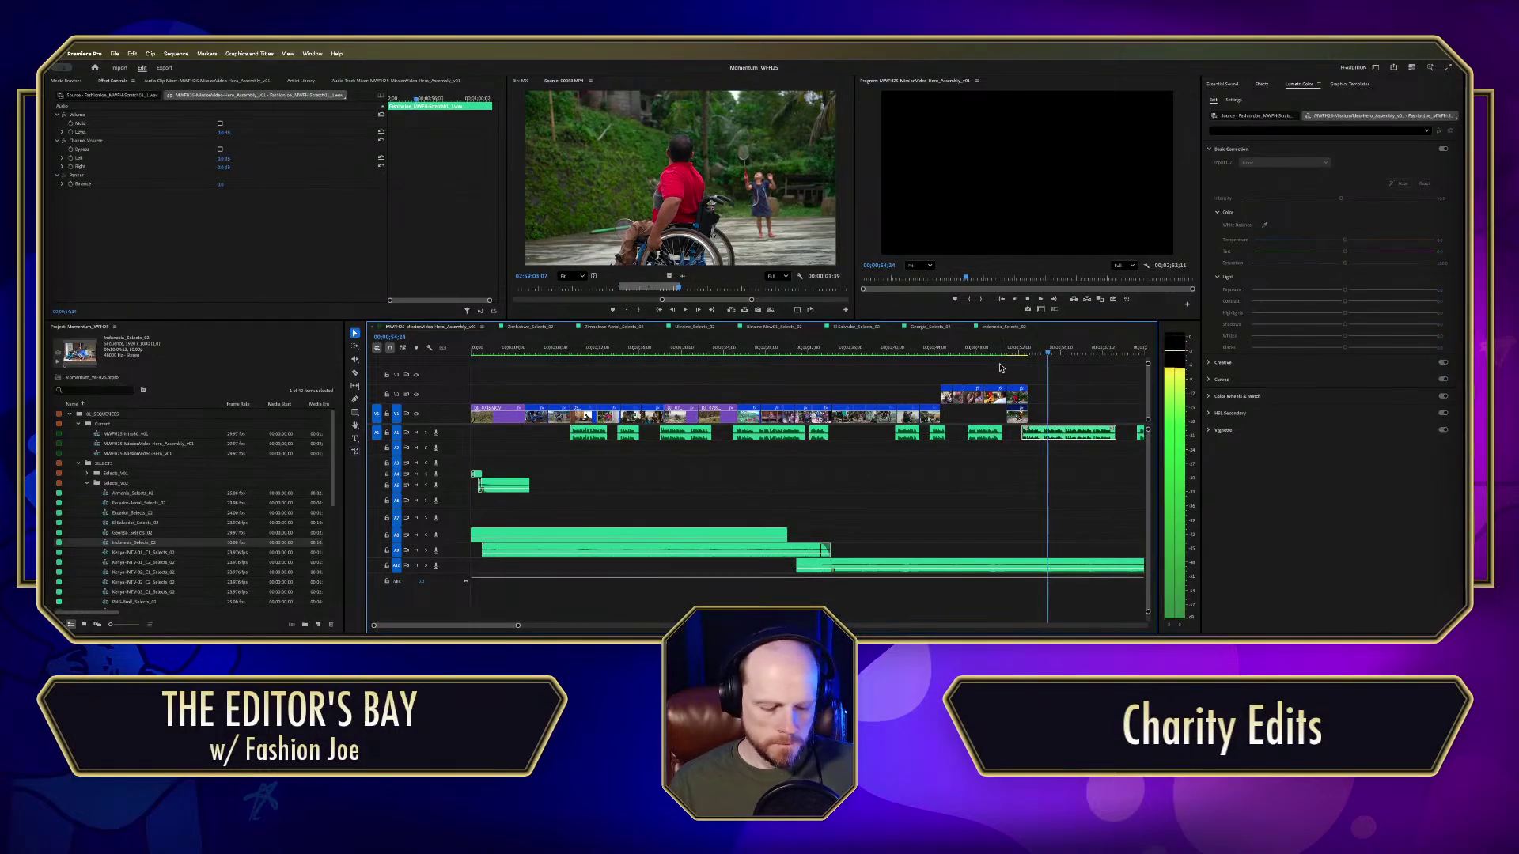
{"action": "key", "text": "space"}
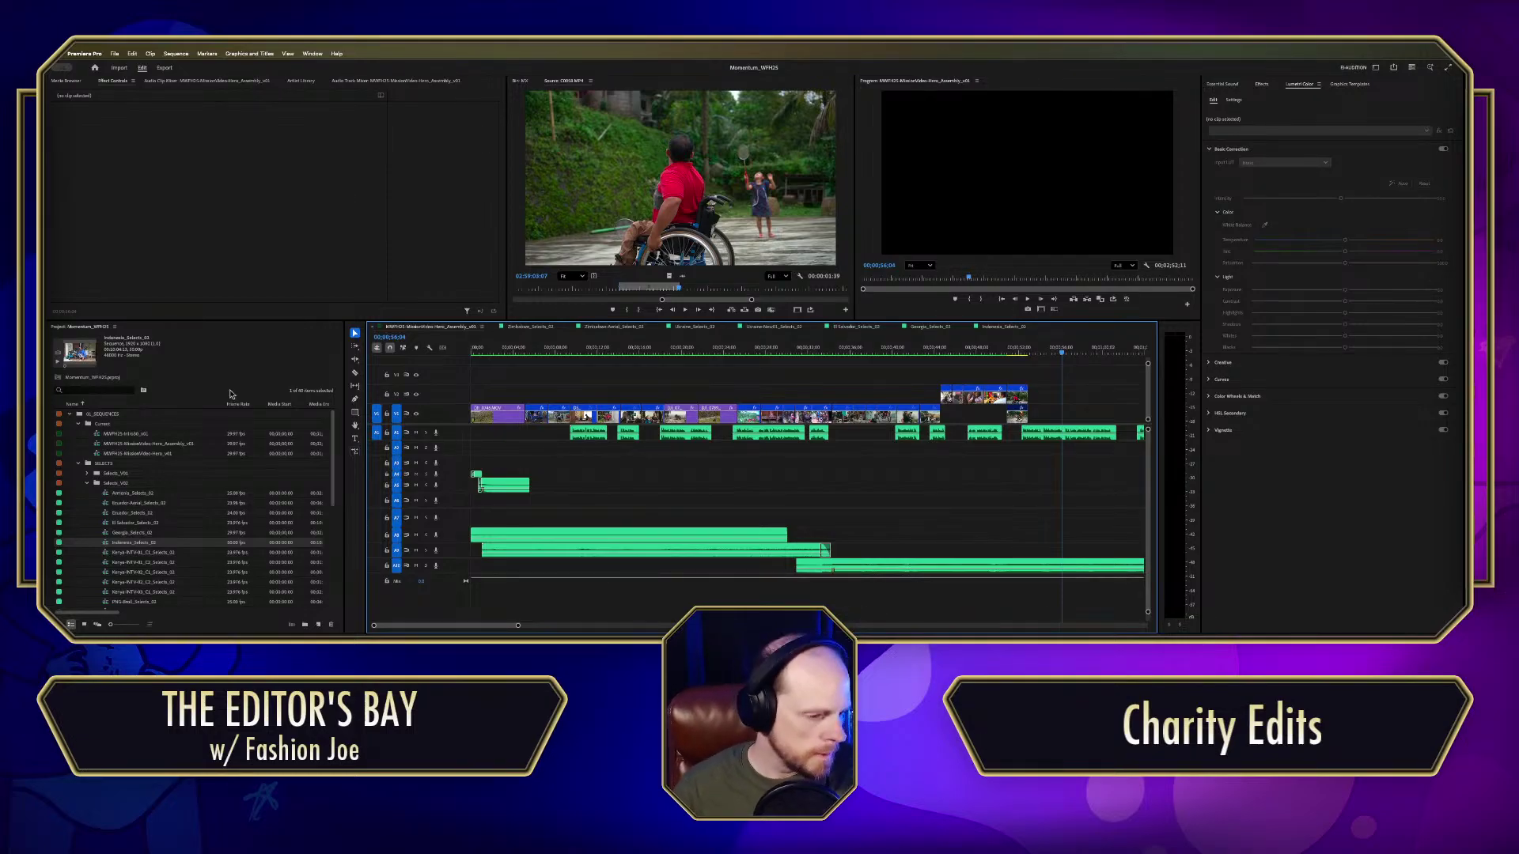
Step: Open the Zimbabwe and Zimbabwe Aerial selects sequences from the project to look for more b-roll
{"action": "scroll", "coordinate": [147, 529], "scroll_direction": "down", "scroll_amount": 5}
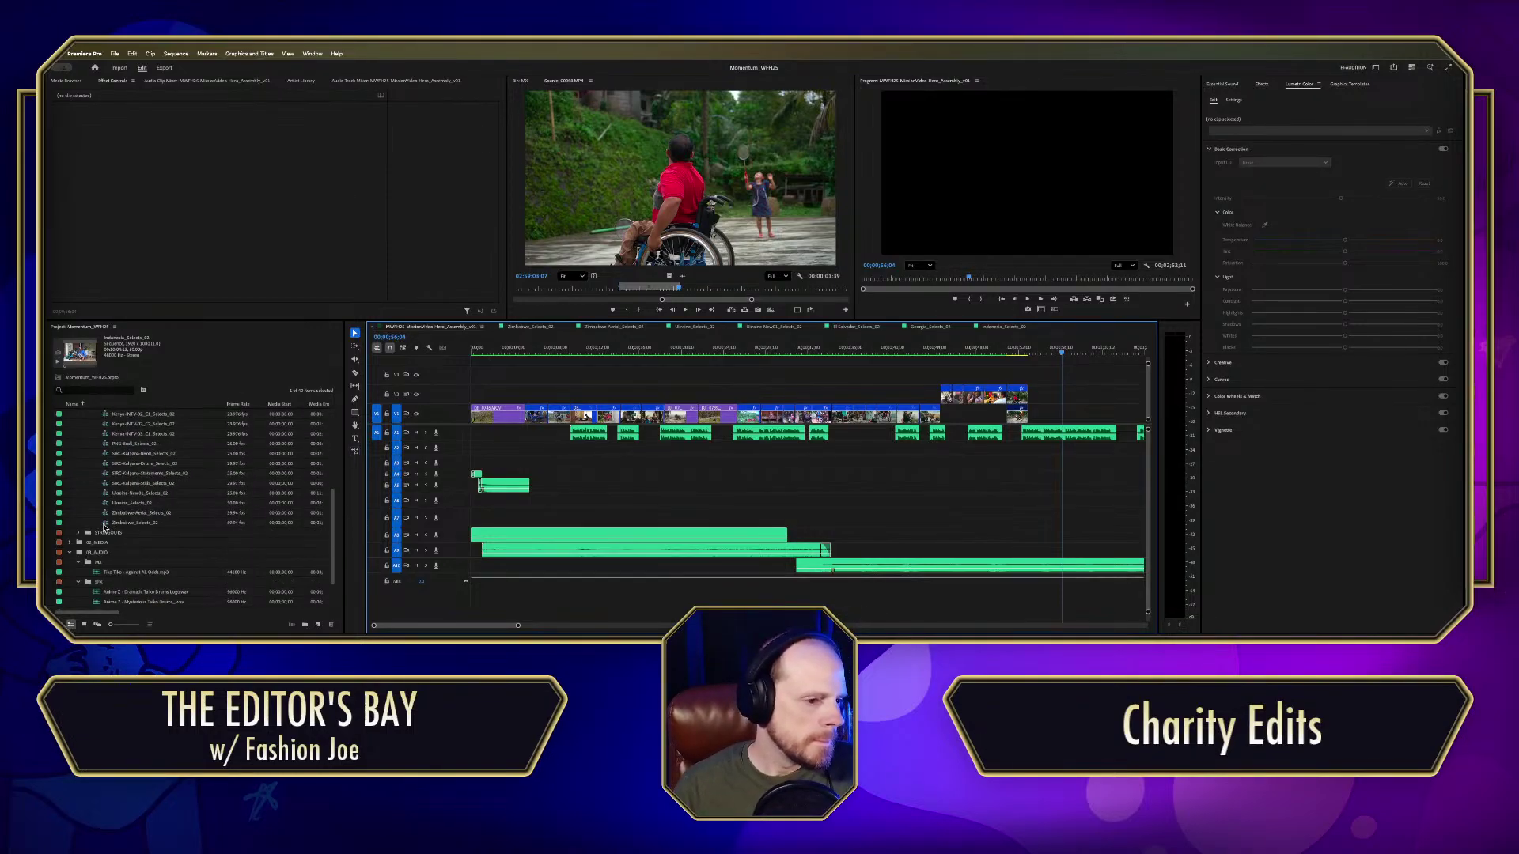
{"action": "double_click", "coordinate": [109, 524]}
{"action": "key", "text": "Home"}
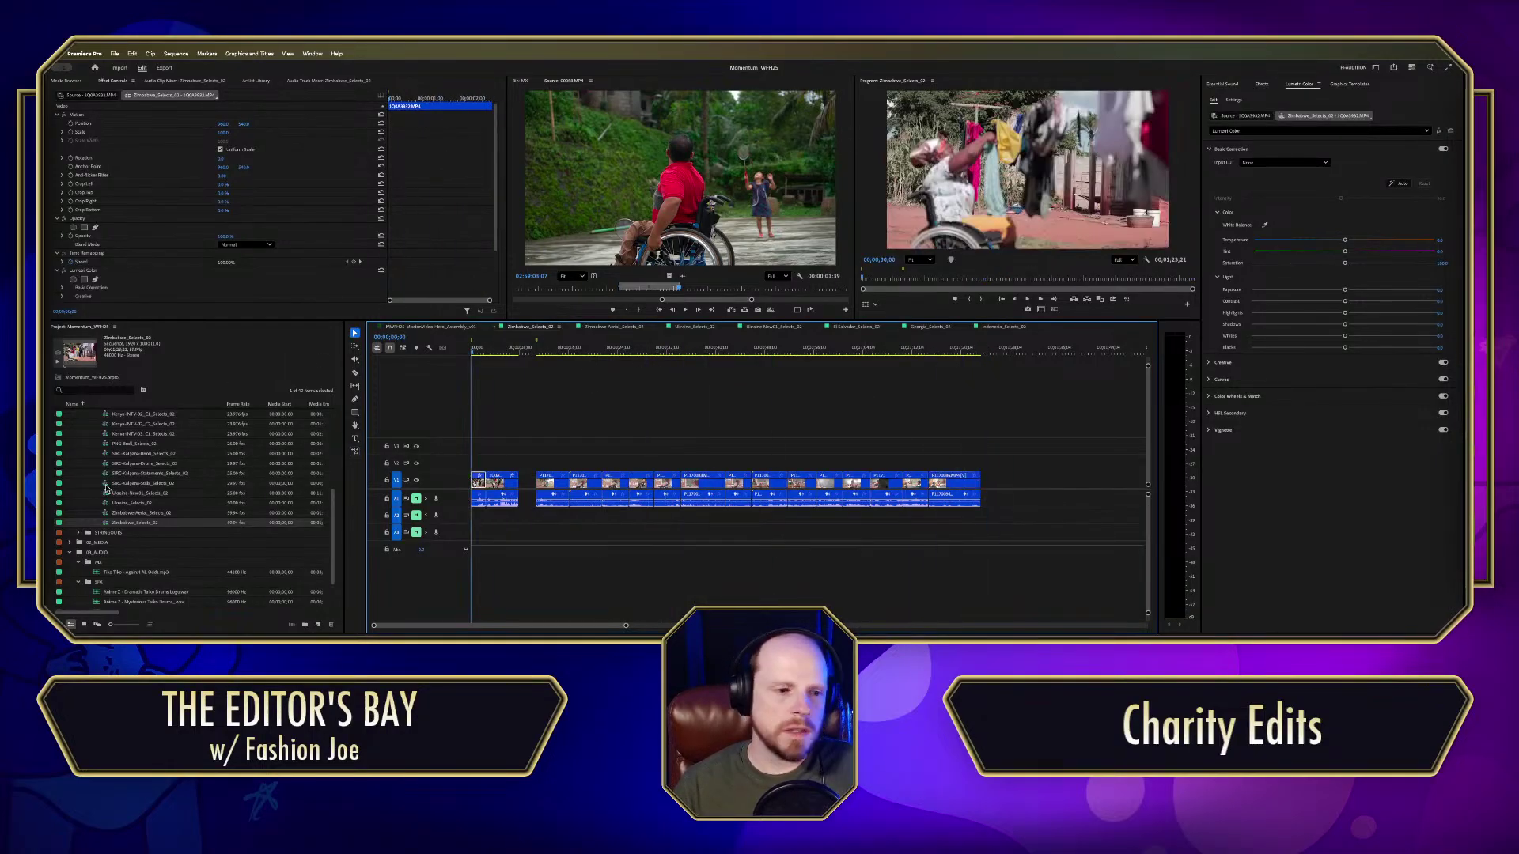
{"action": "double_click", "coordinate": [126, 513]}
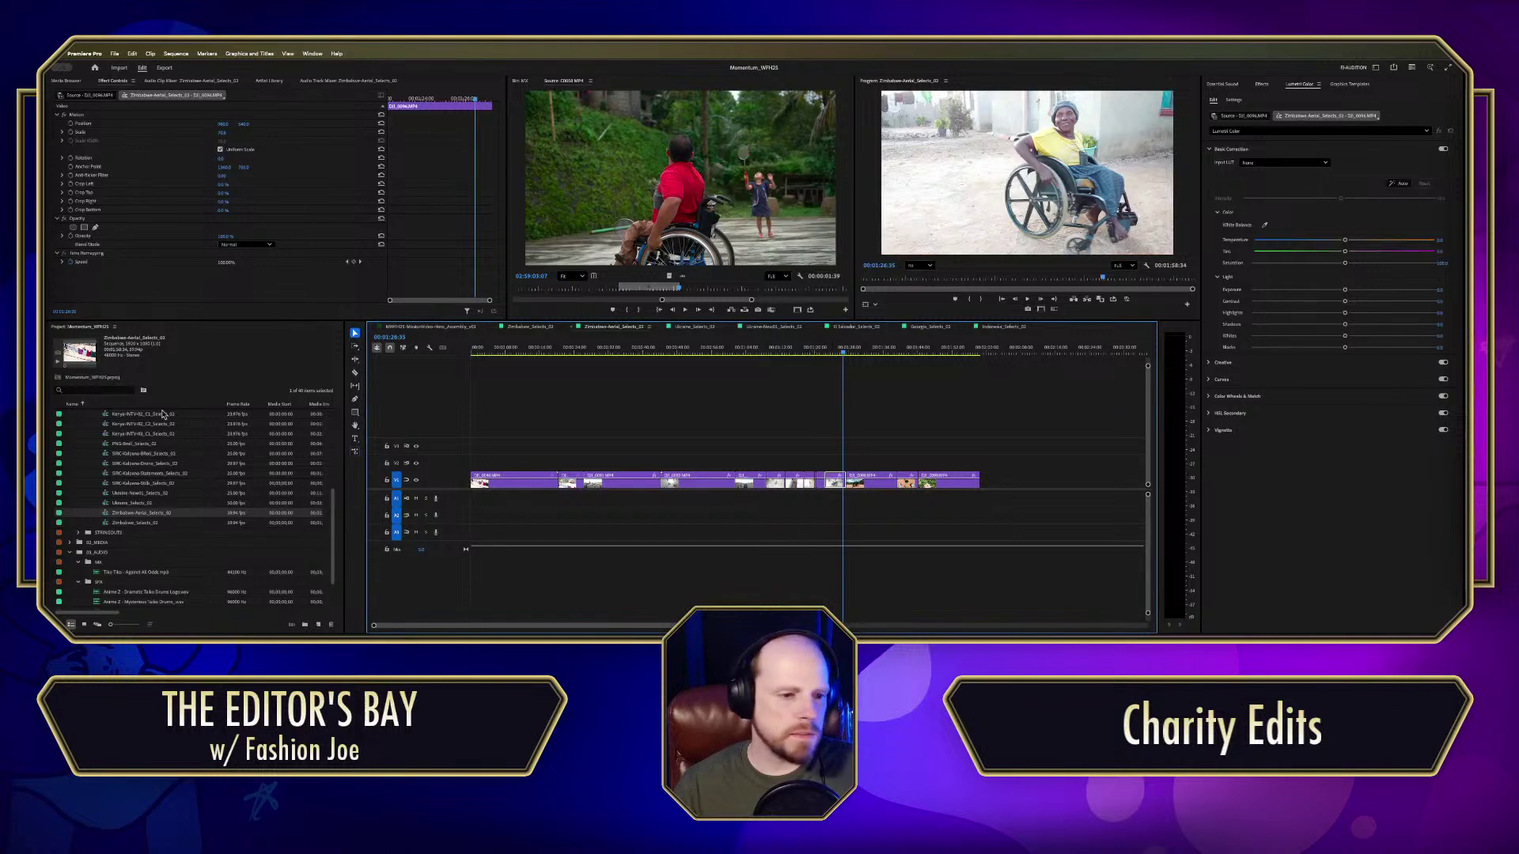
Step: Open the Ukraine_Selects_02 sequence, skim its opening clips, and close it
{"action": "left_click", "coordinate": [104, 503]}
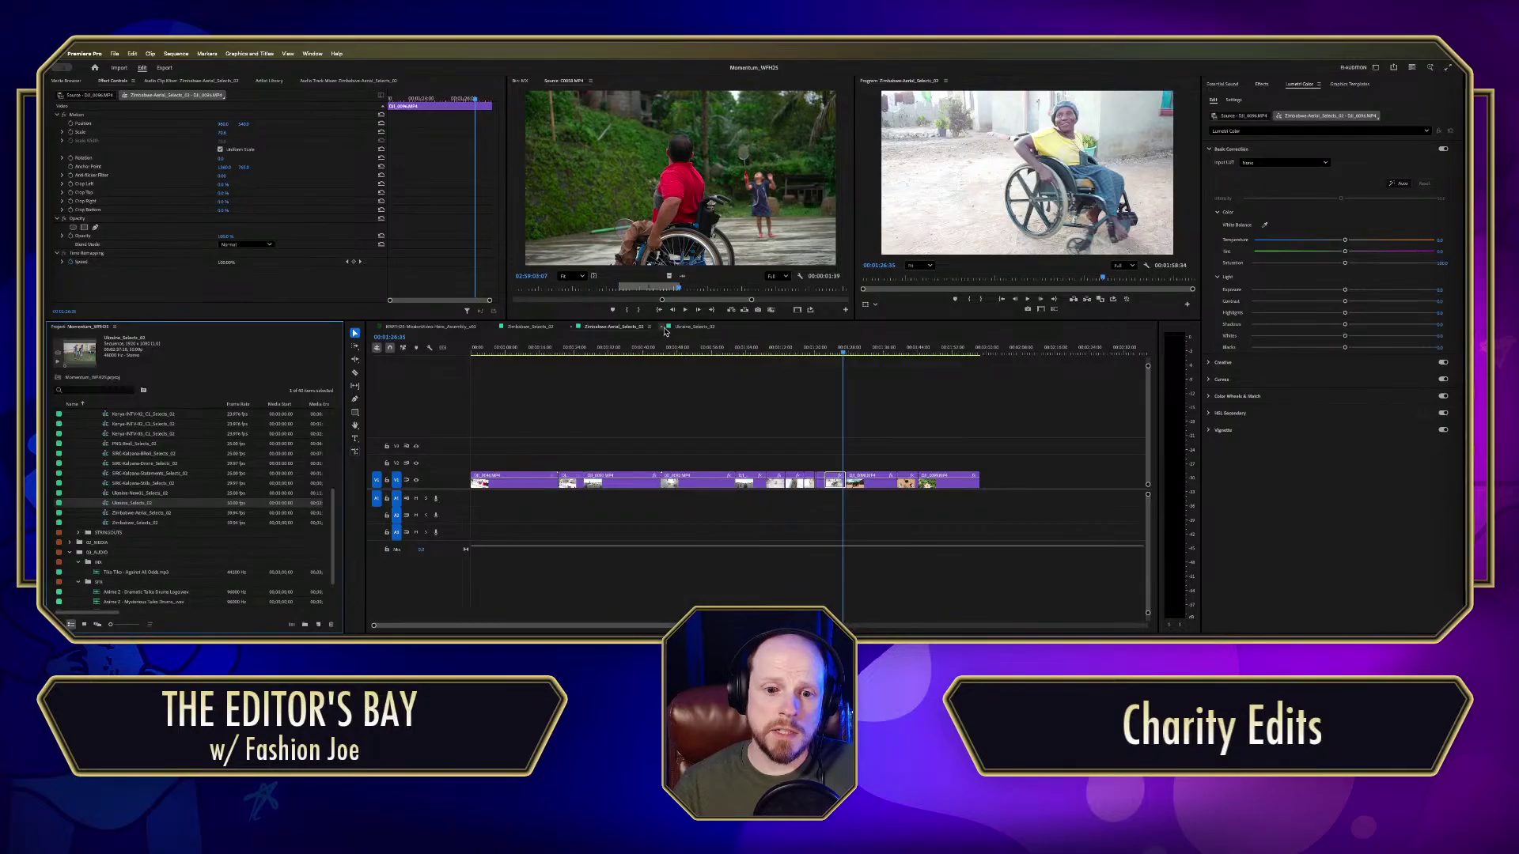
{"action": "double_click", "coordinate": [107, 506]}
{"action": "left_click_drag", "start_coordinate": [720, 358], "coordinate": [490, 398]}
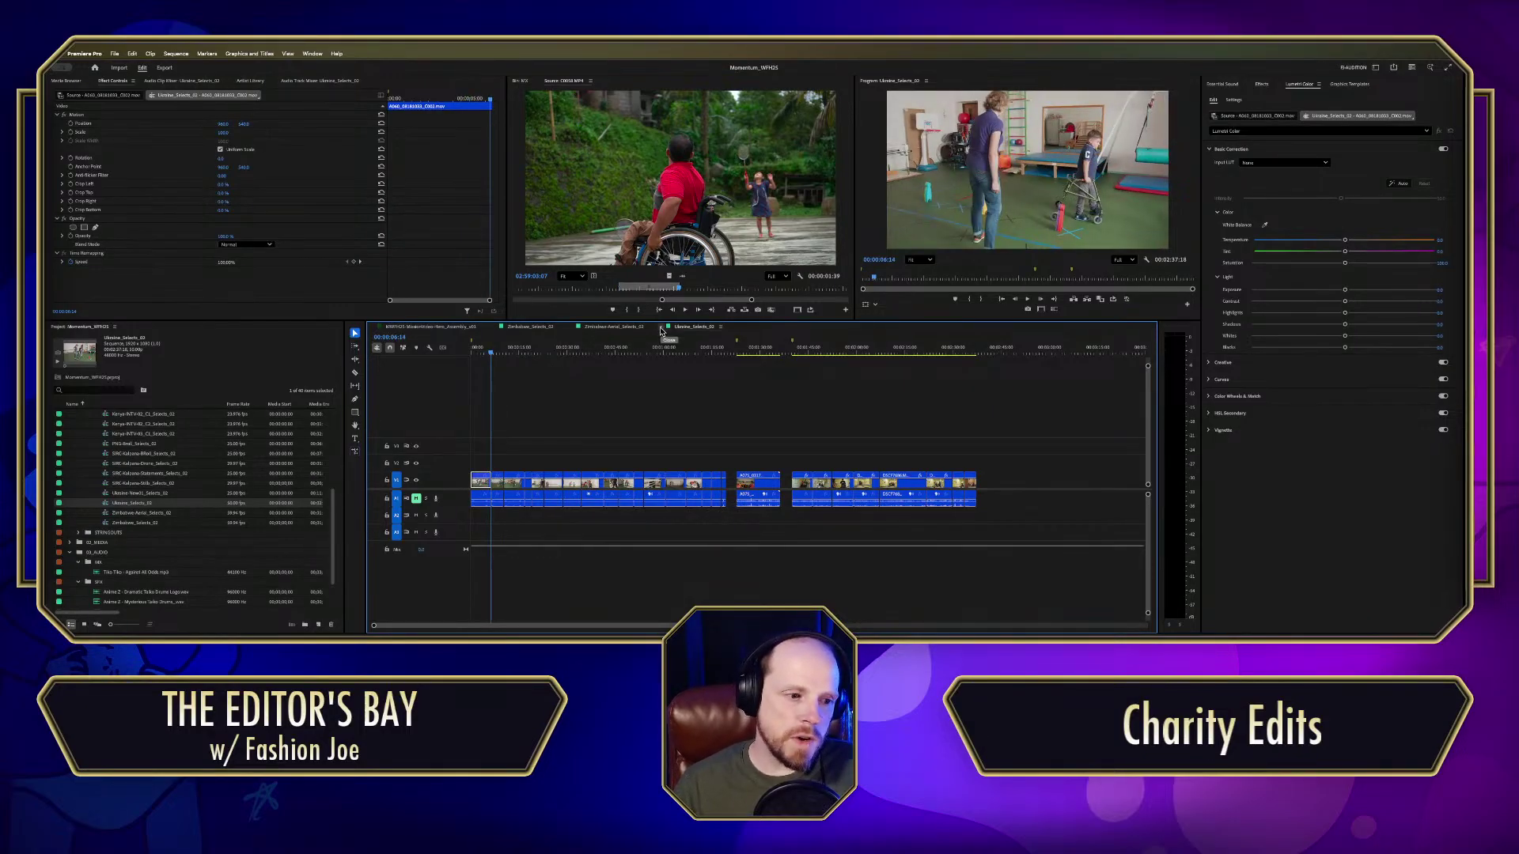
{"action": "left_click", "coordinate": [661, 330]}
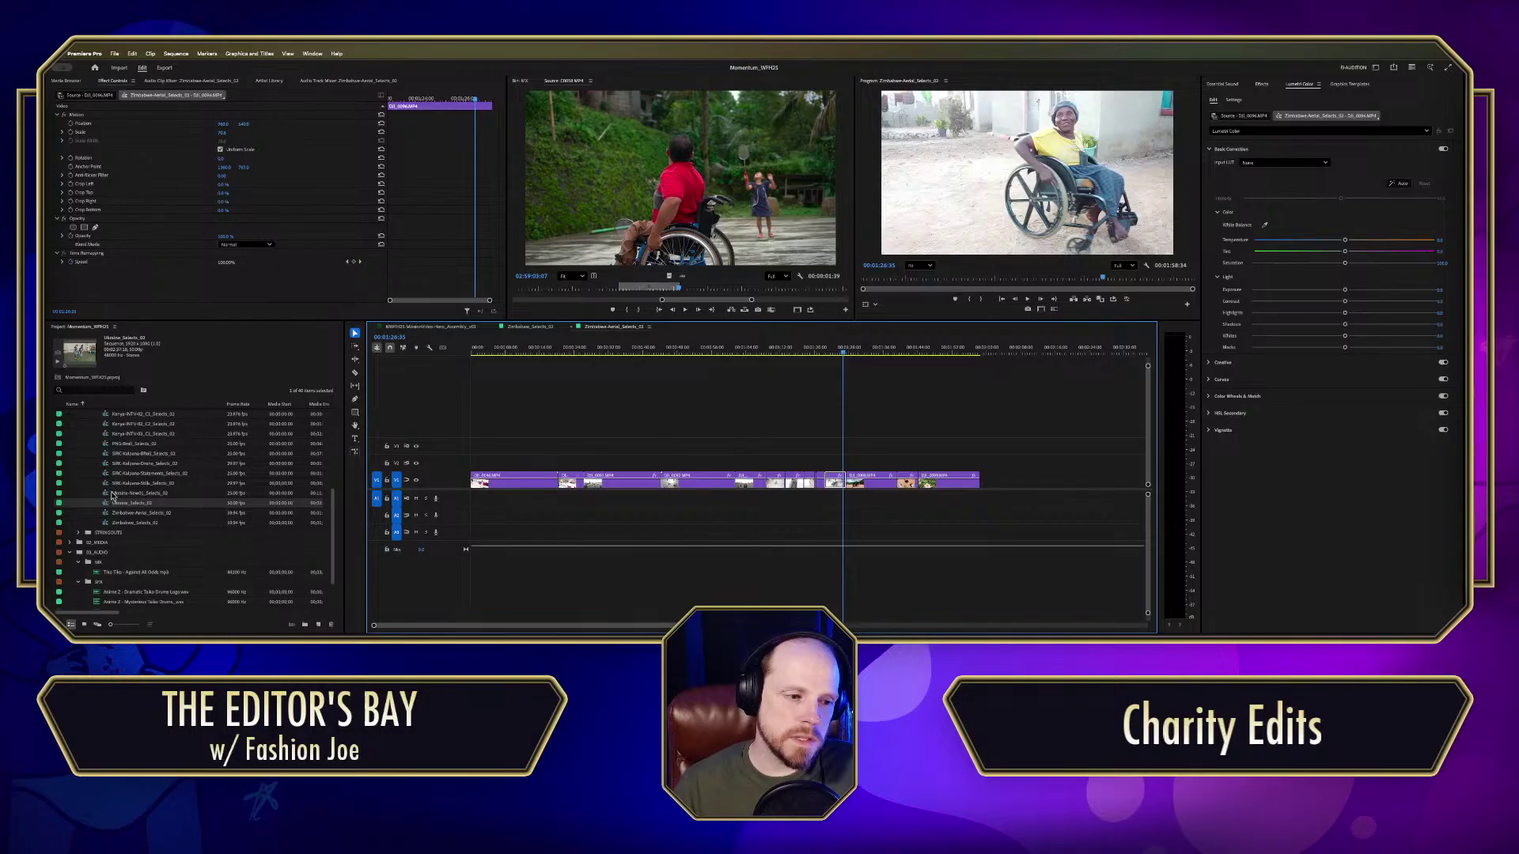
Step: Open the Stills selects sequence, skim through its photos in a closer view, and close it
{"action": "double_click", "coordinate": [106, 484]}
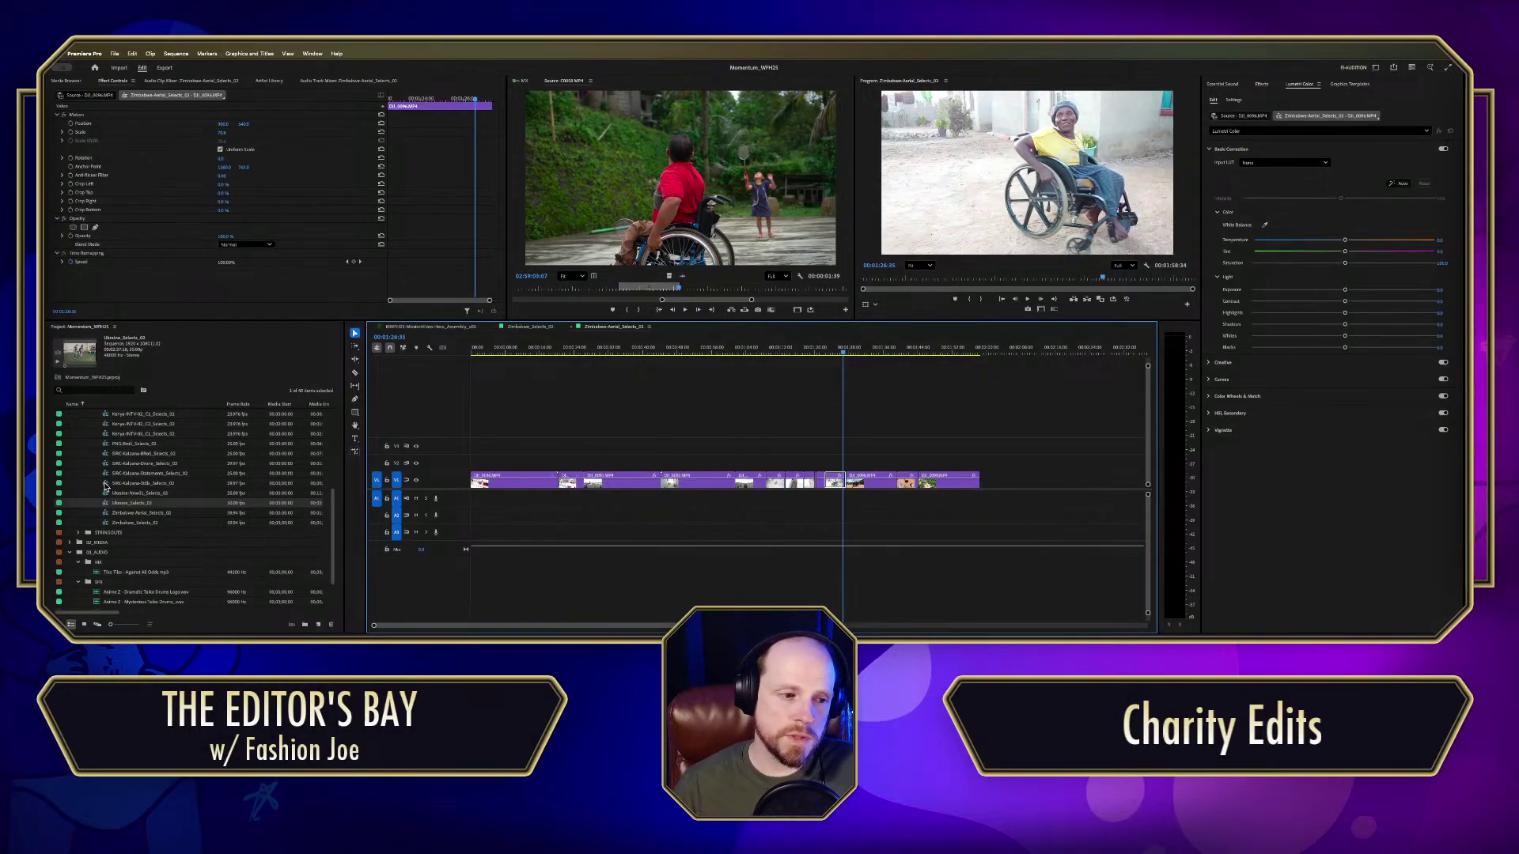
{"action": "left_click", "coordinate": [498, 419]}
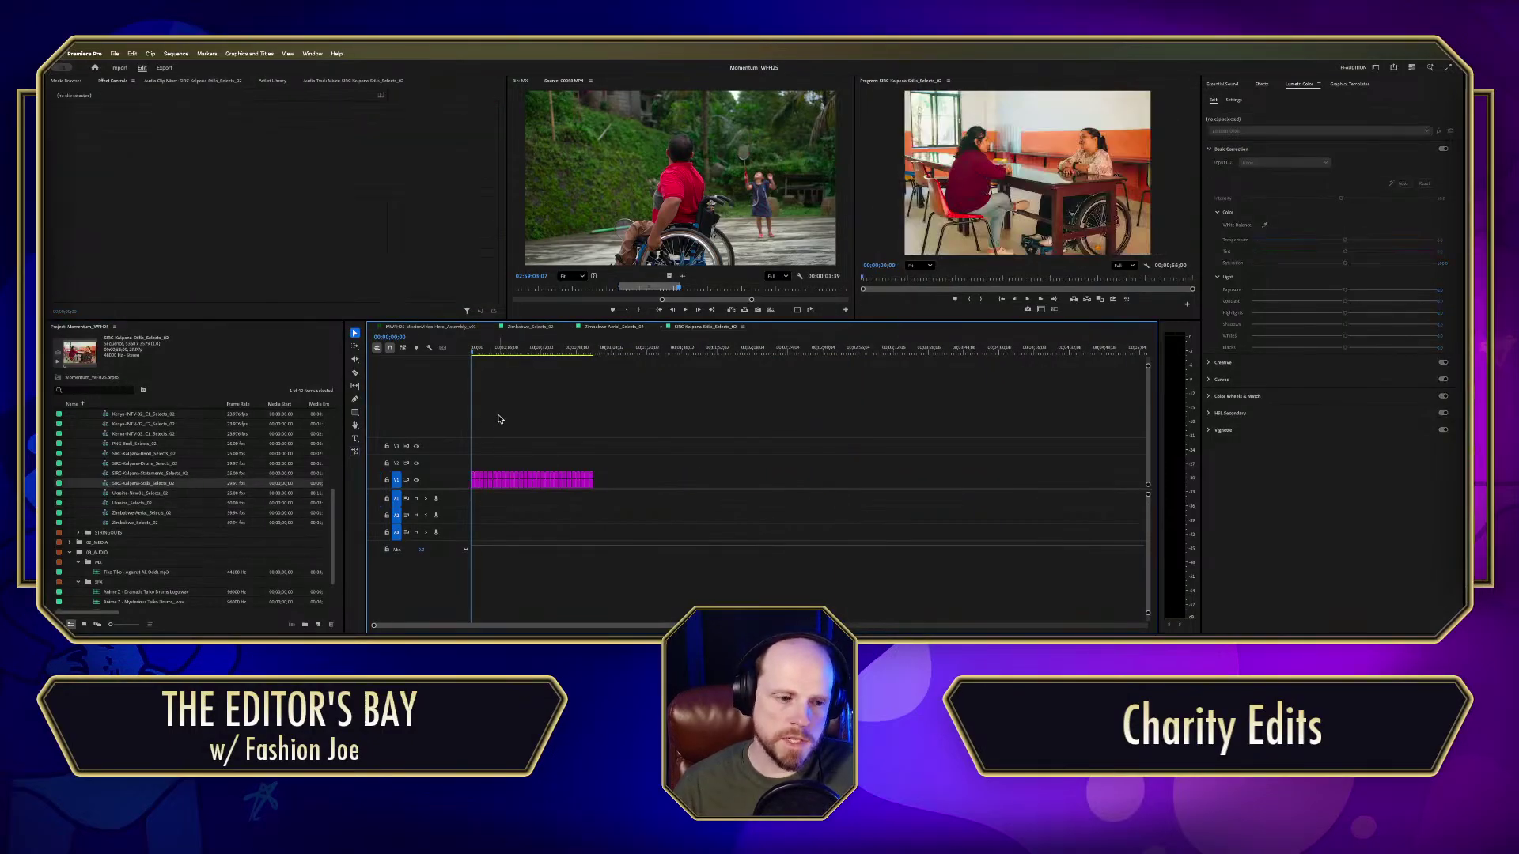
{"action": "key", "text": "="}
{"action": "left_click_drag", "start_coordinate": [560, 351], "coordinate": [288, 349]}
{"action": "left_click", "coordinate": [505, 342]}
{"action": "left_click_drag", "start_coordinate": [505, 342], "coordinate": [742, 371]}
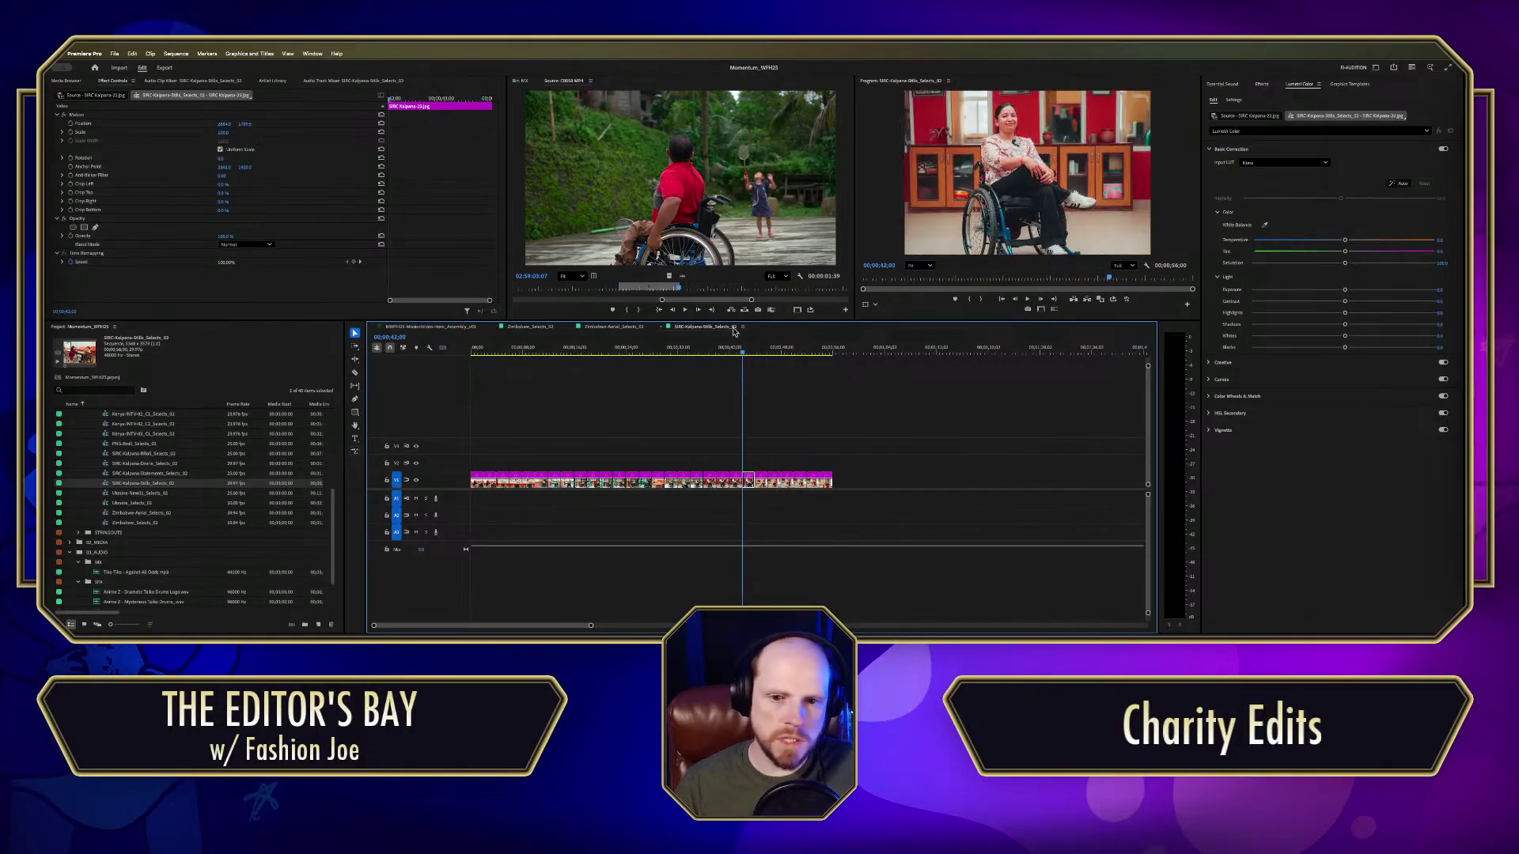
{"action": "left_click", "coordinate": [661, 327]}
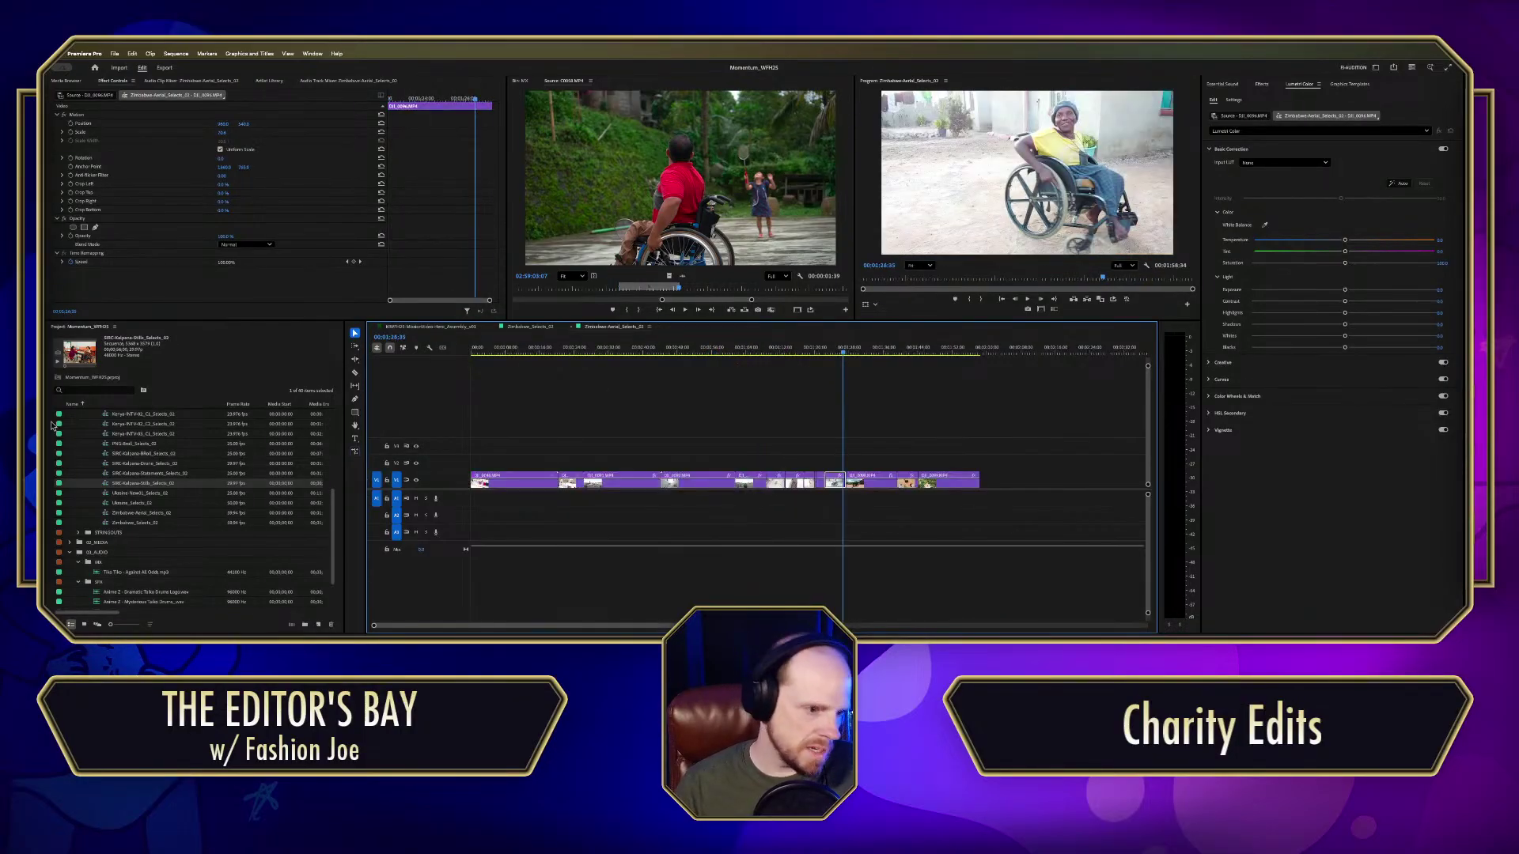
Step: Open the Statements selects sequence and skim its first interview clip with subtitles from the start
{"action": "left_click", "coordinate": [105, 465]}
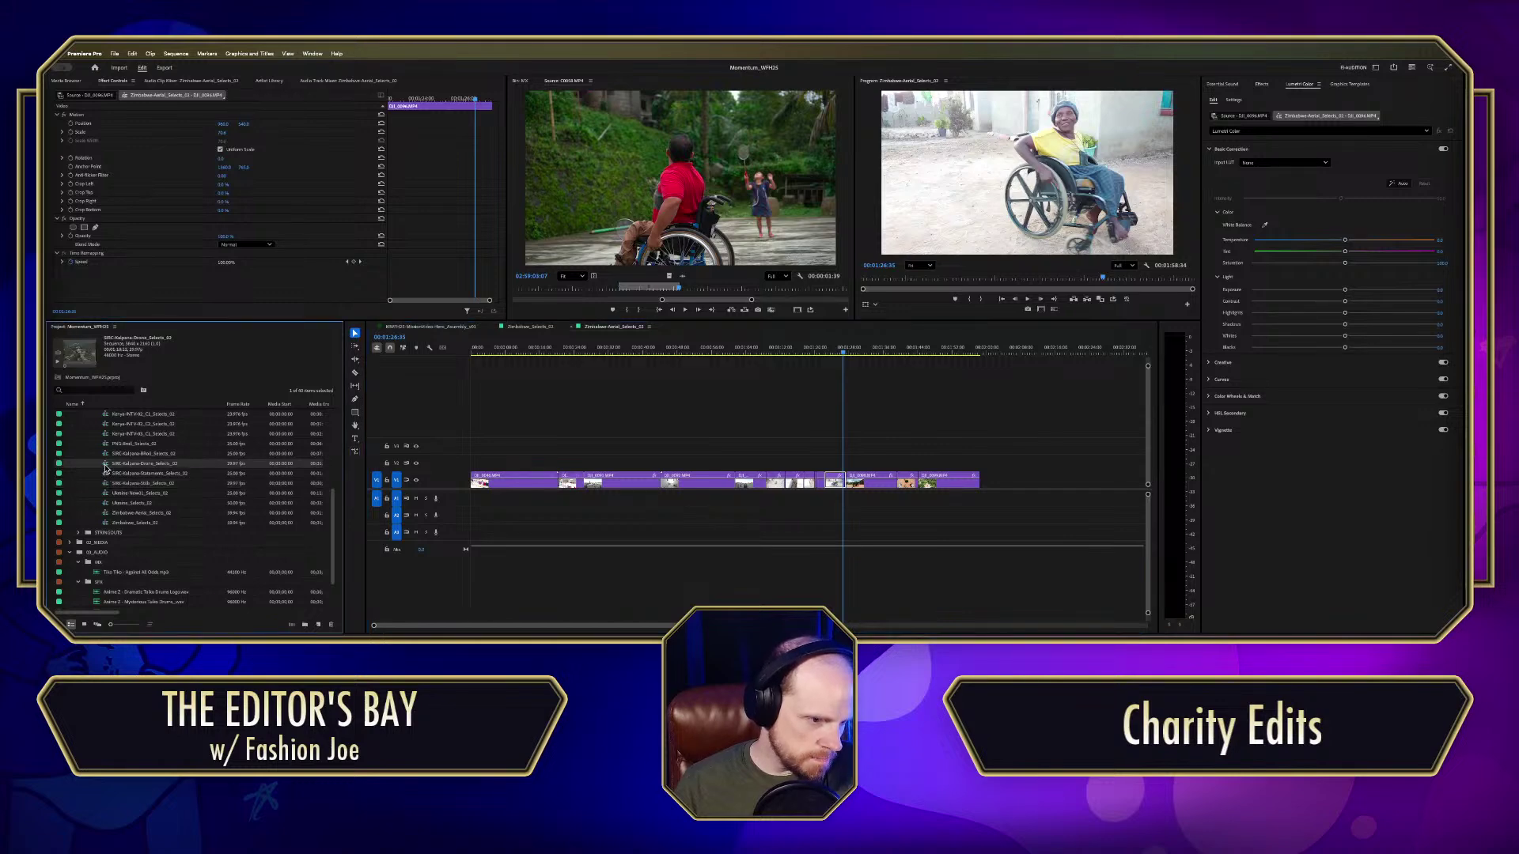
{"action": "double_click", "coordinate": [107, 473]}
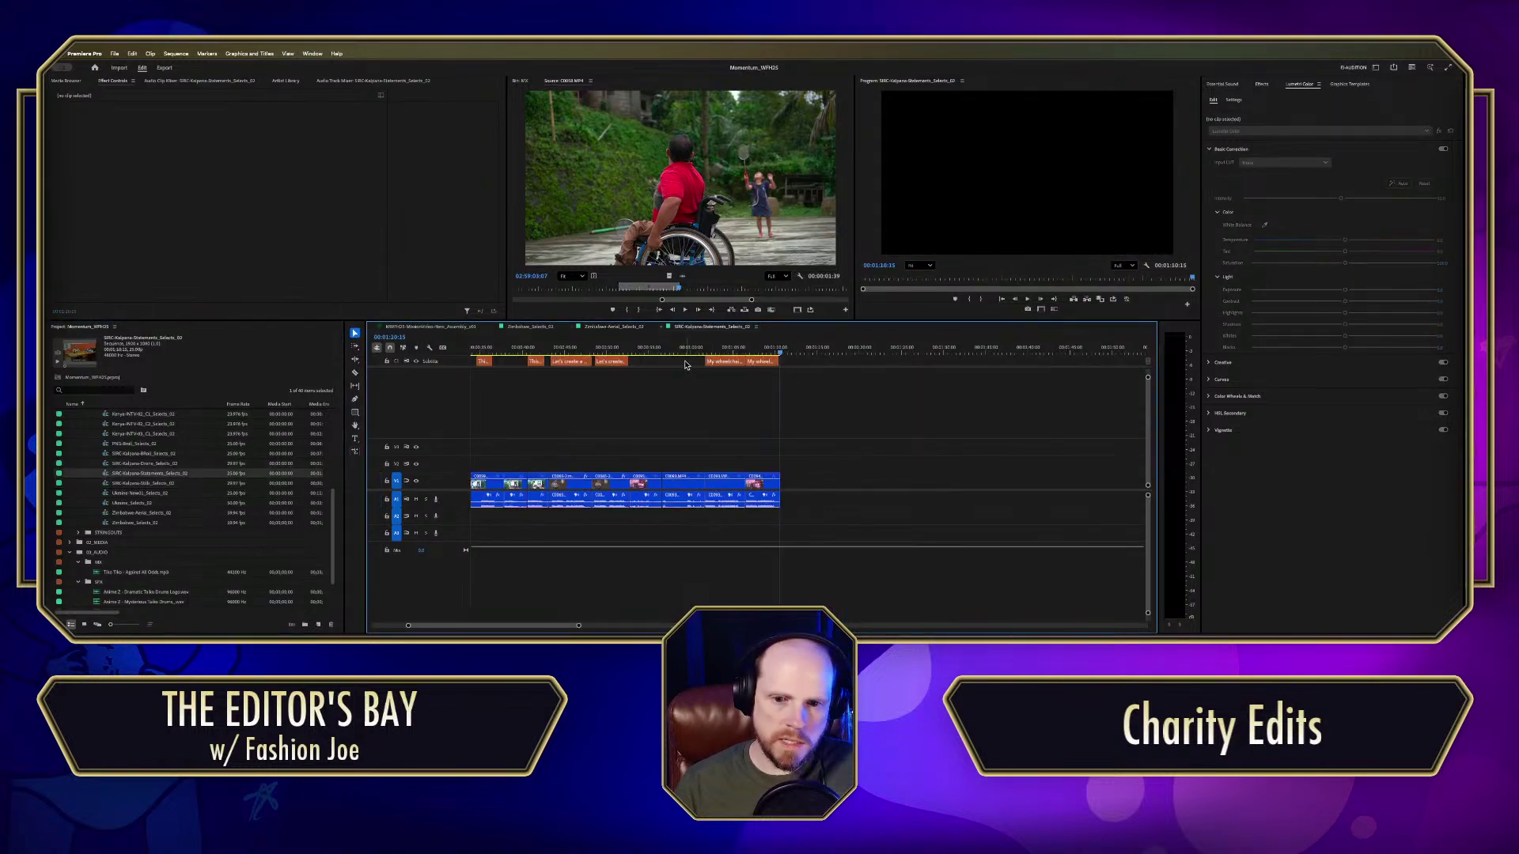
{"action": "key", "text": "Home"}
{"action": "key", "text": "backslash"}
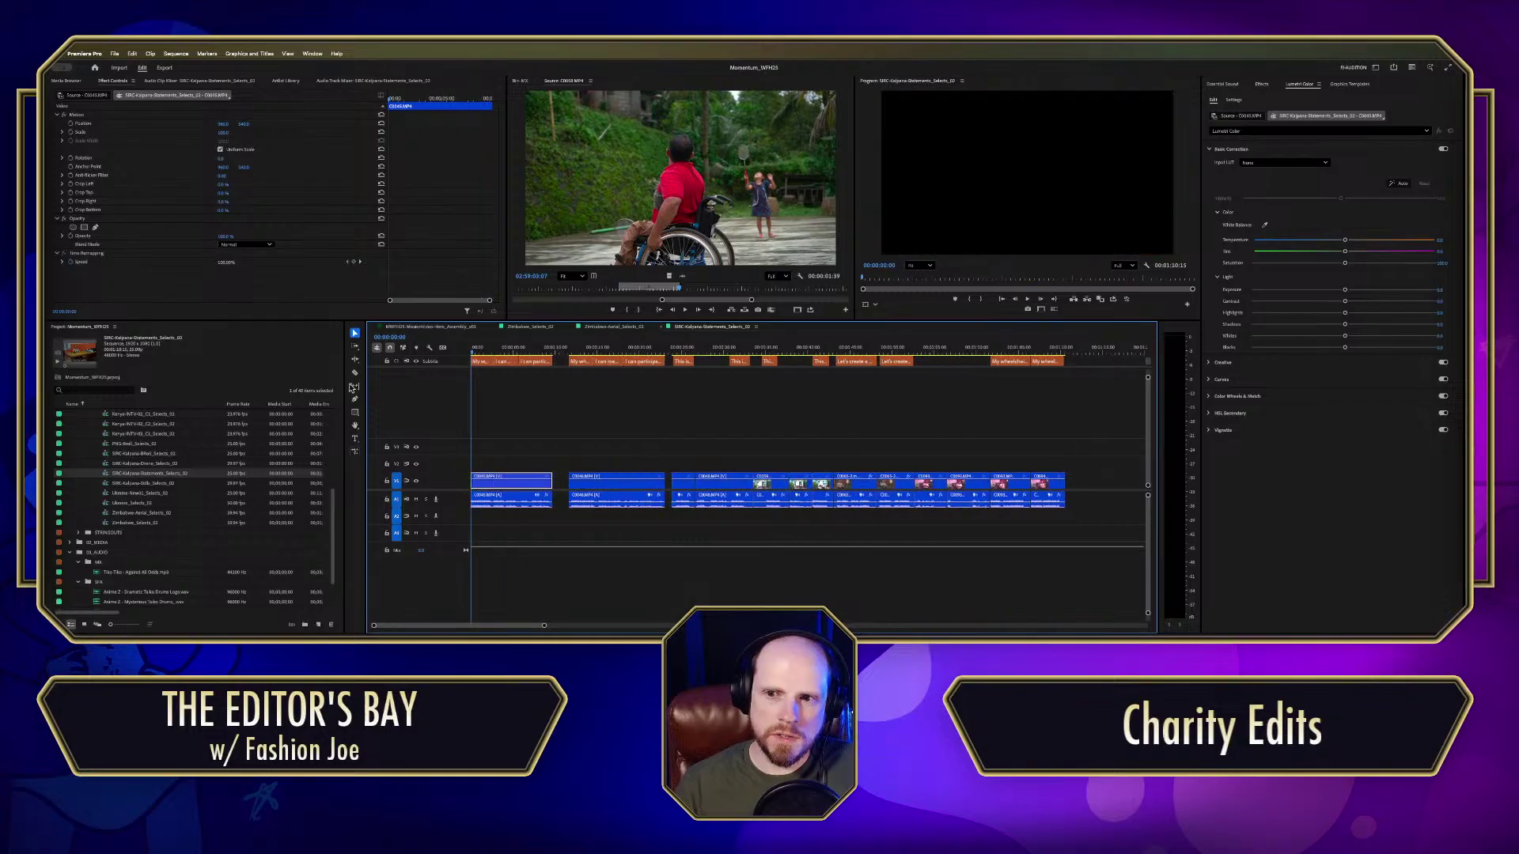
{"action": "left_click_drag", "start_coordinate": [473, 349], "coordinate": [507, 408]}
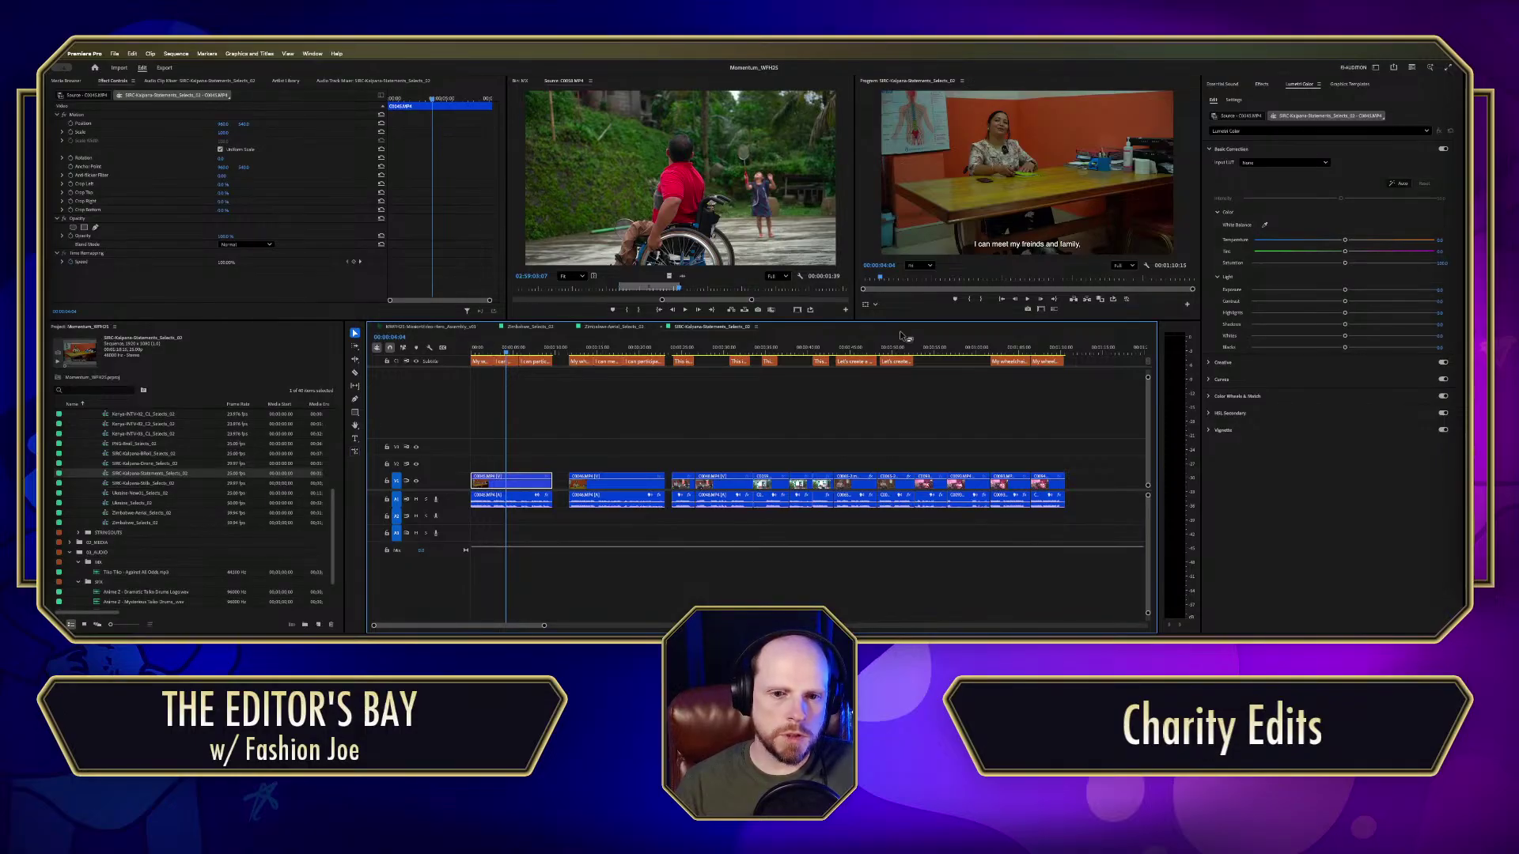
Step: Return to the assembly sequence and play from the last stacked V2 clips into the narration beyond the footage
{"action": "left_click", "coordinate": [421, 326]}
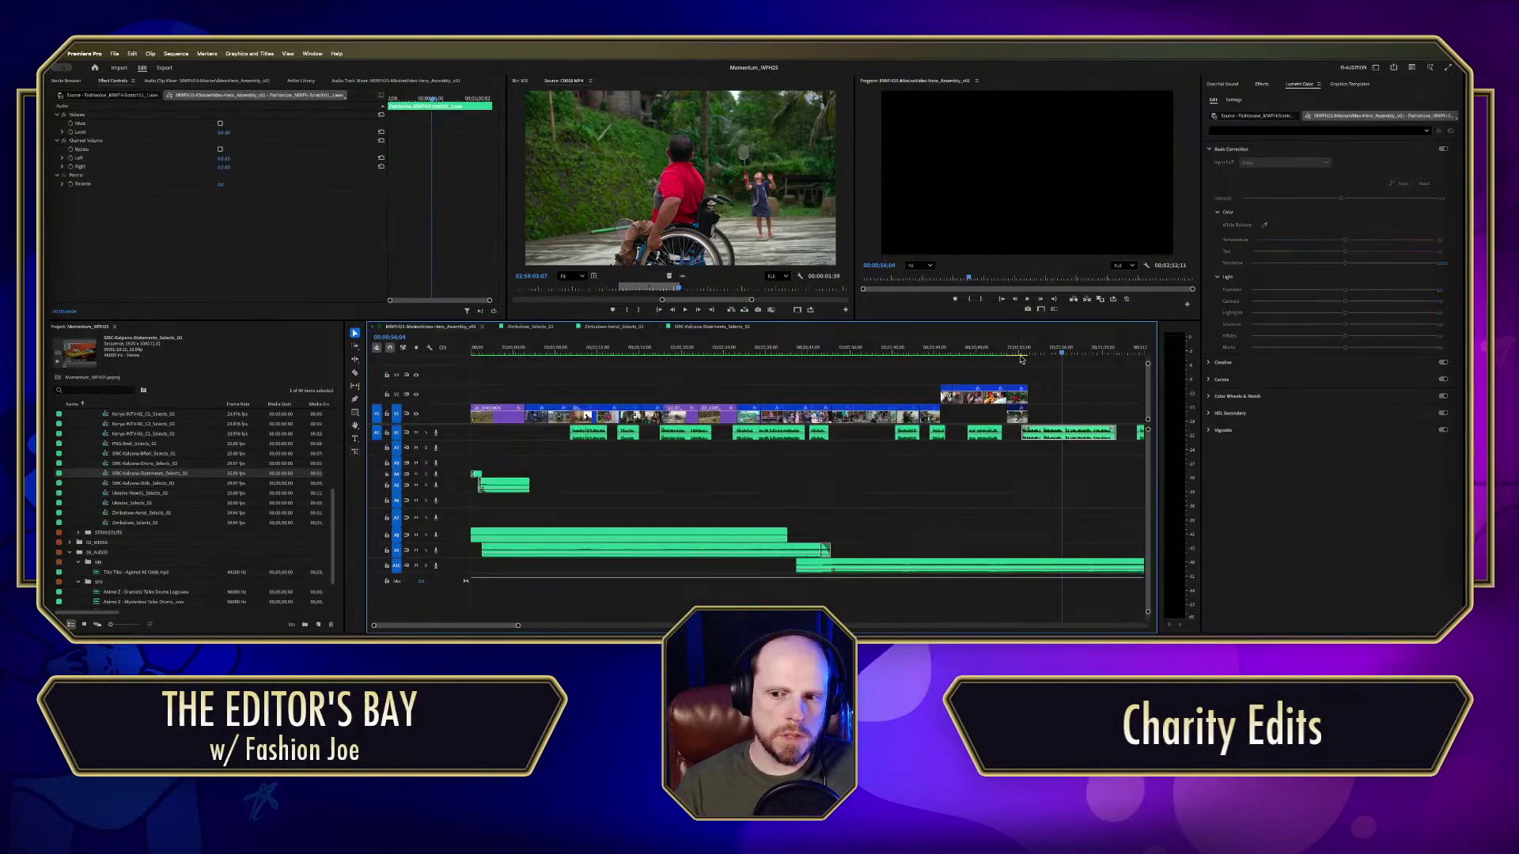
{"action": "left_click", "coordinate": [978, 349]}
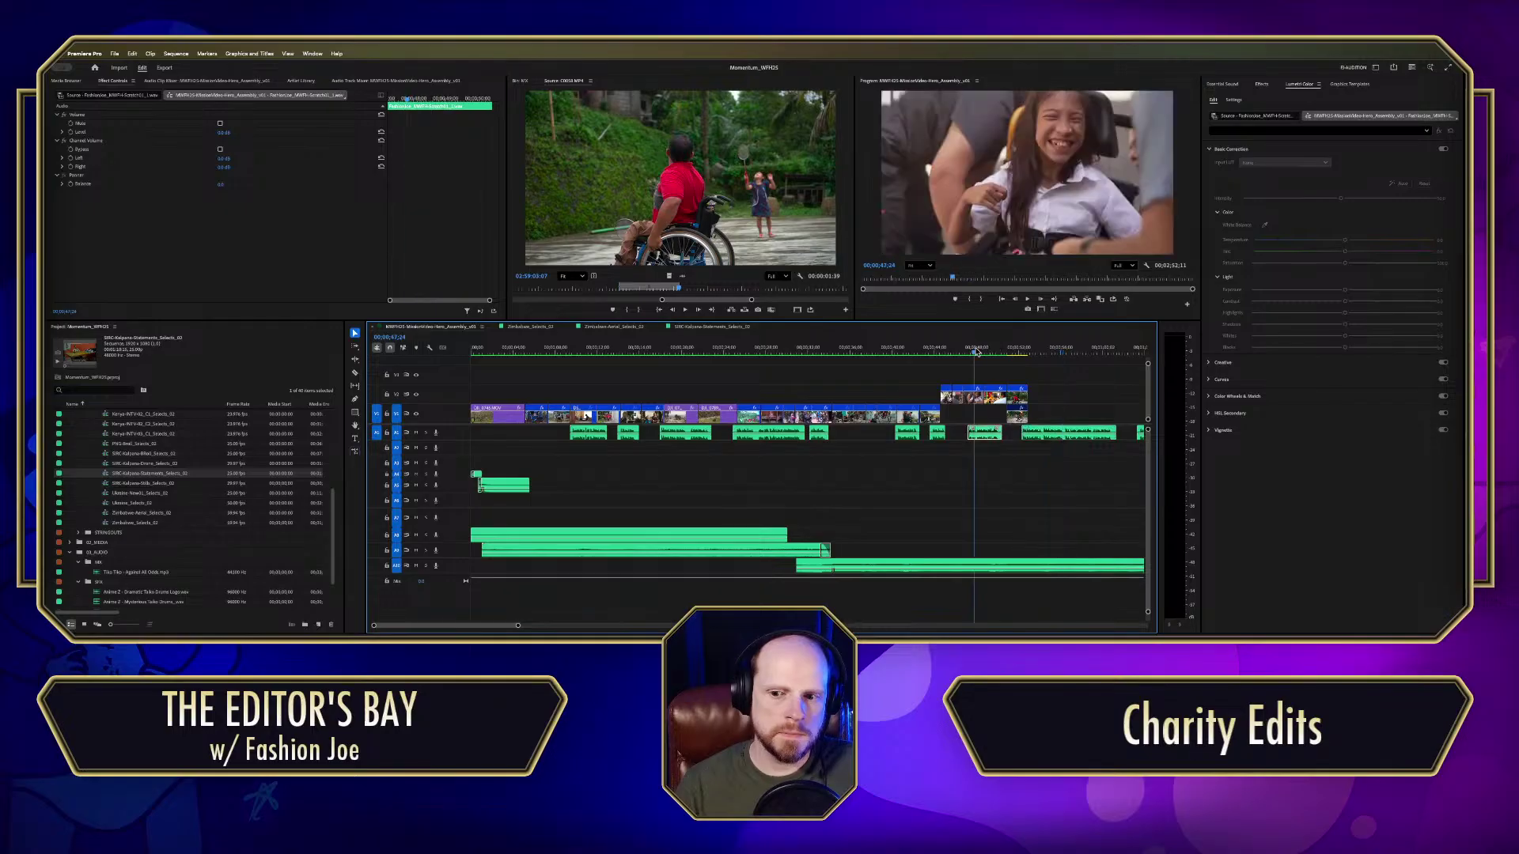
{"action": "key", "text": "space"}
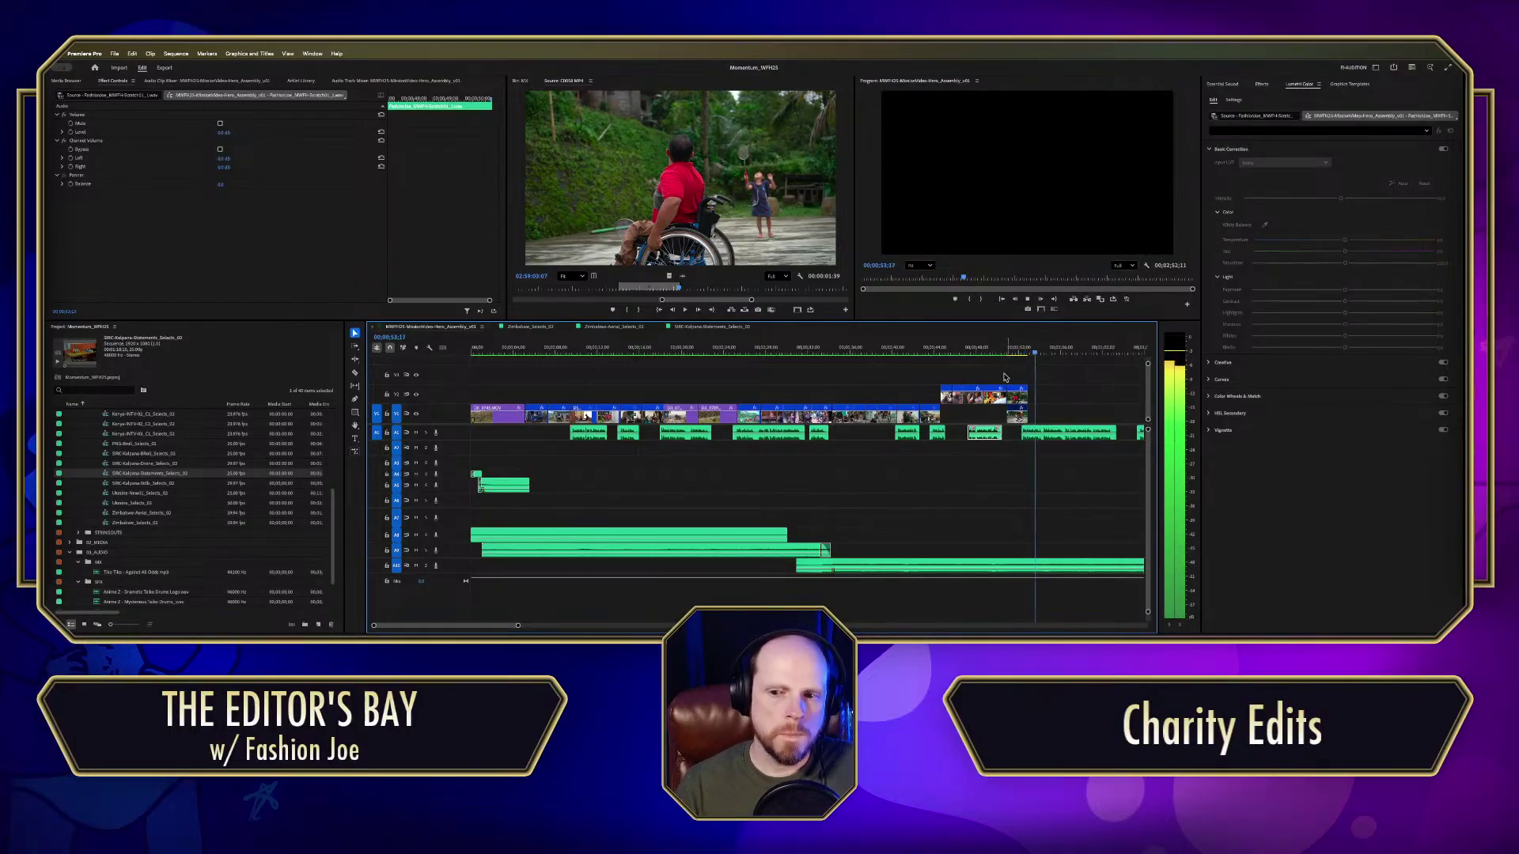
{"action": "key", "text": "space"}
Step: Skim the opening of the Drone selects sequence, and scan the B-roll selects sequence from its start towards its end
{"action": "double_click", "coordinate": [110, 463]}
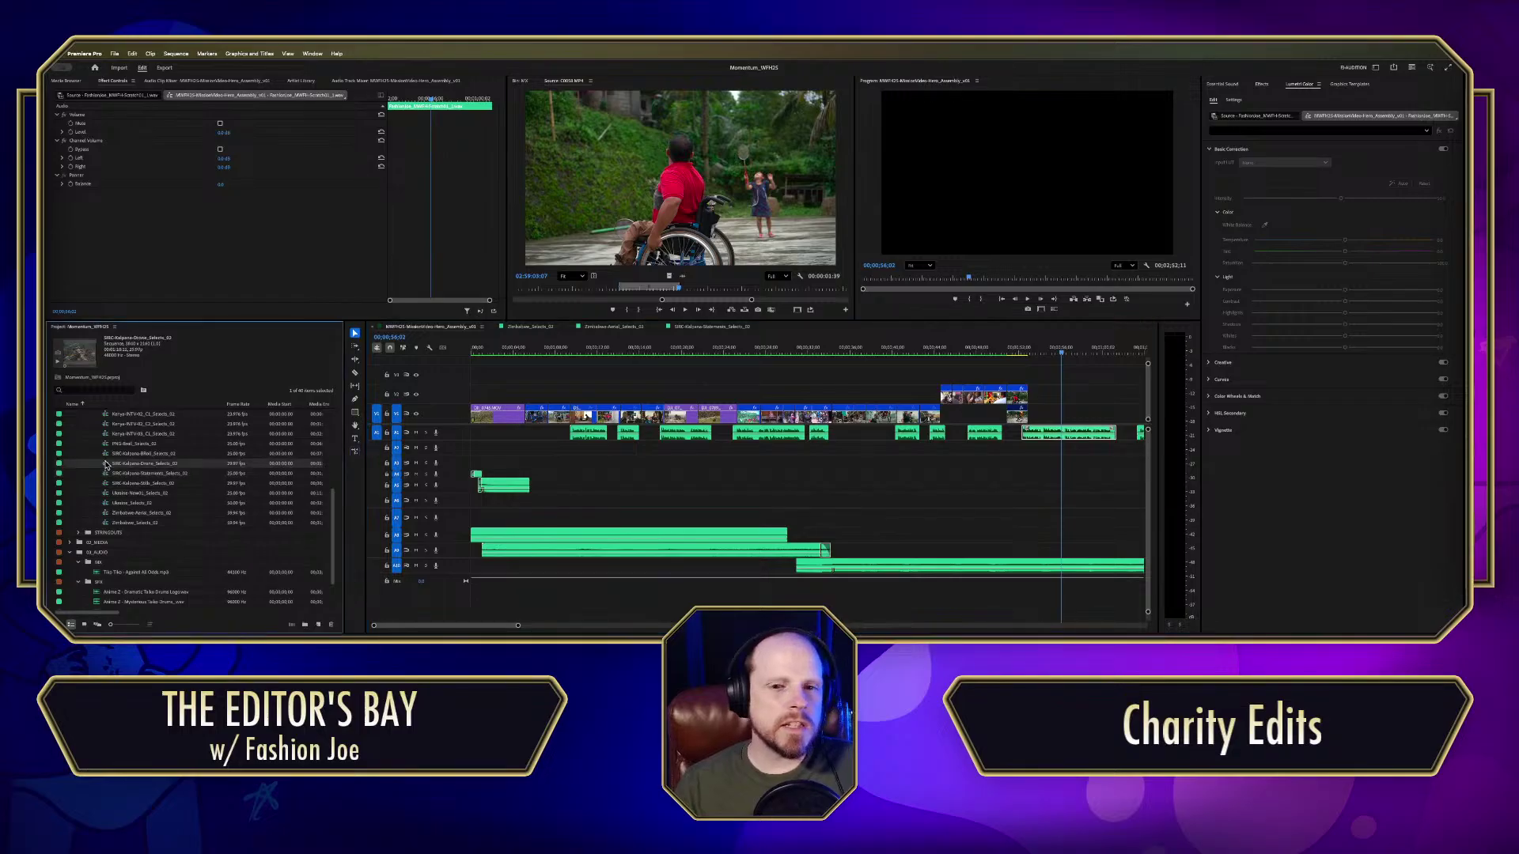
{"action": "left_click_drag", "start_coordinate": [537, 345], "coordinate": [475, 372]}
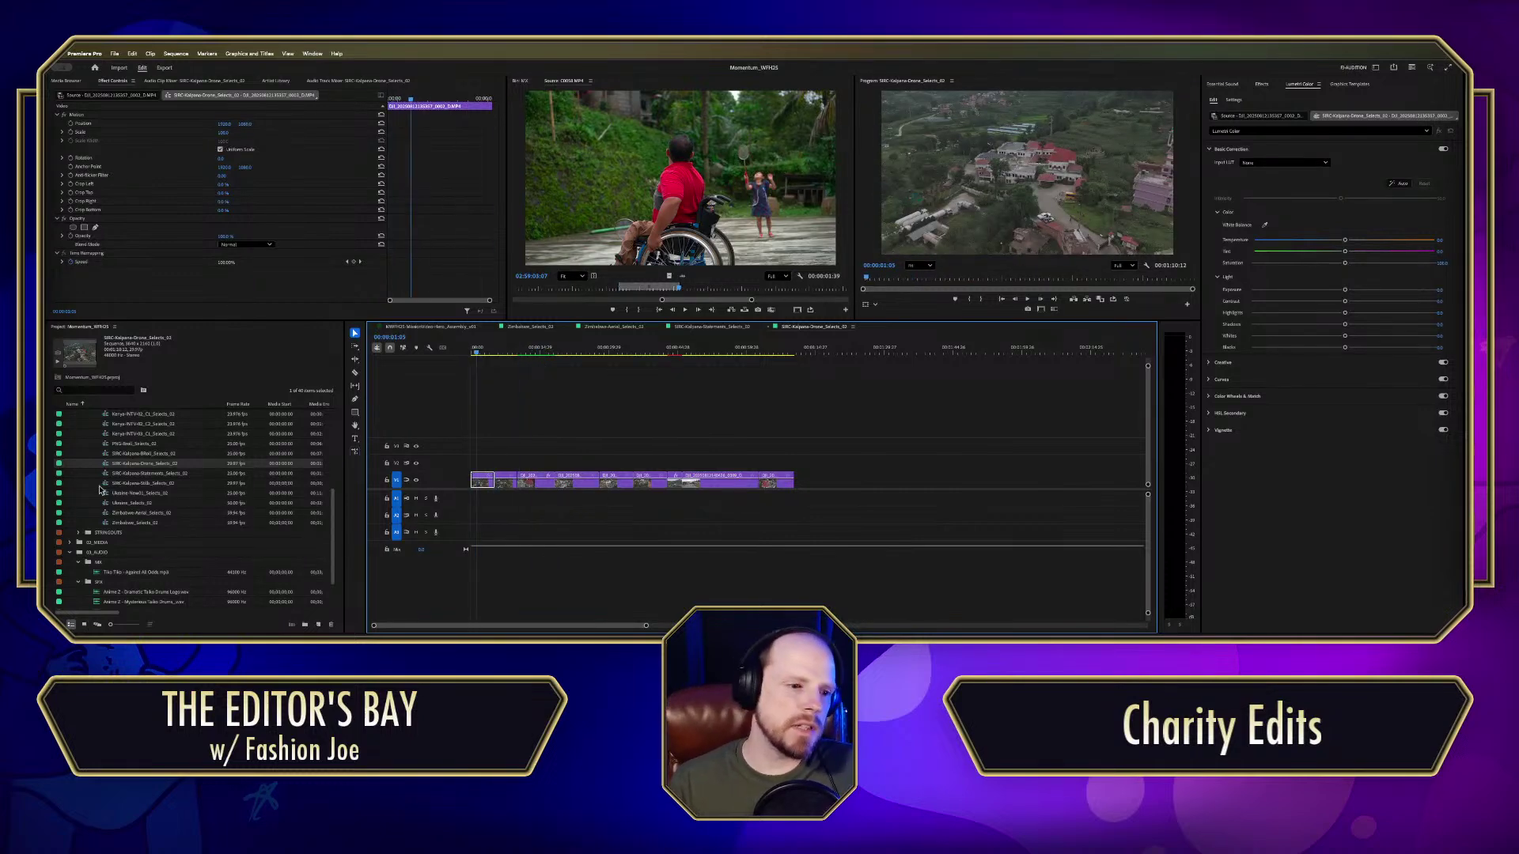
{"action": "double_click", "coordinate": [103, 455]}
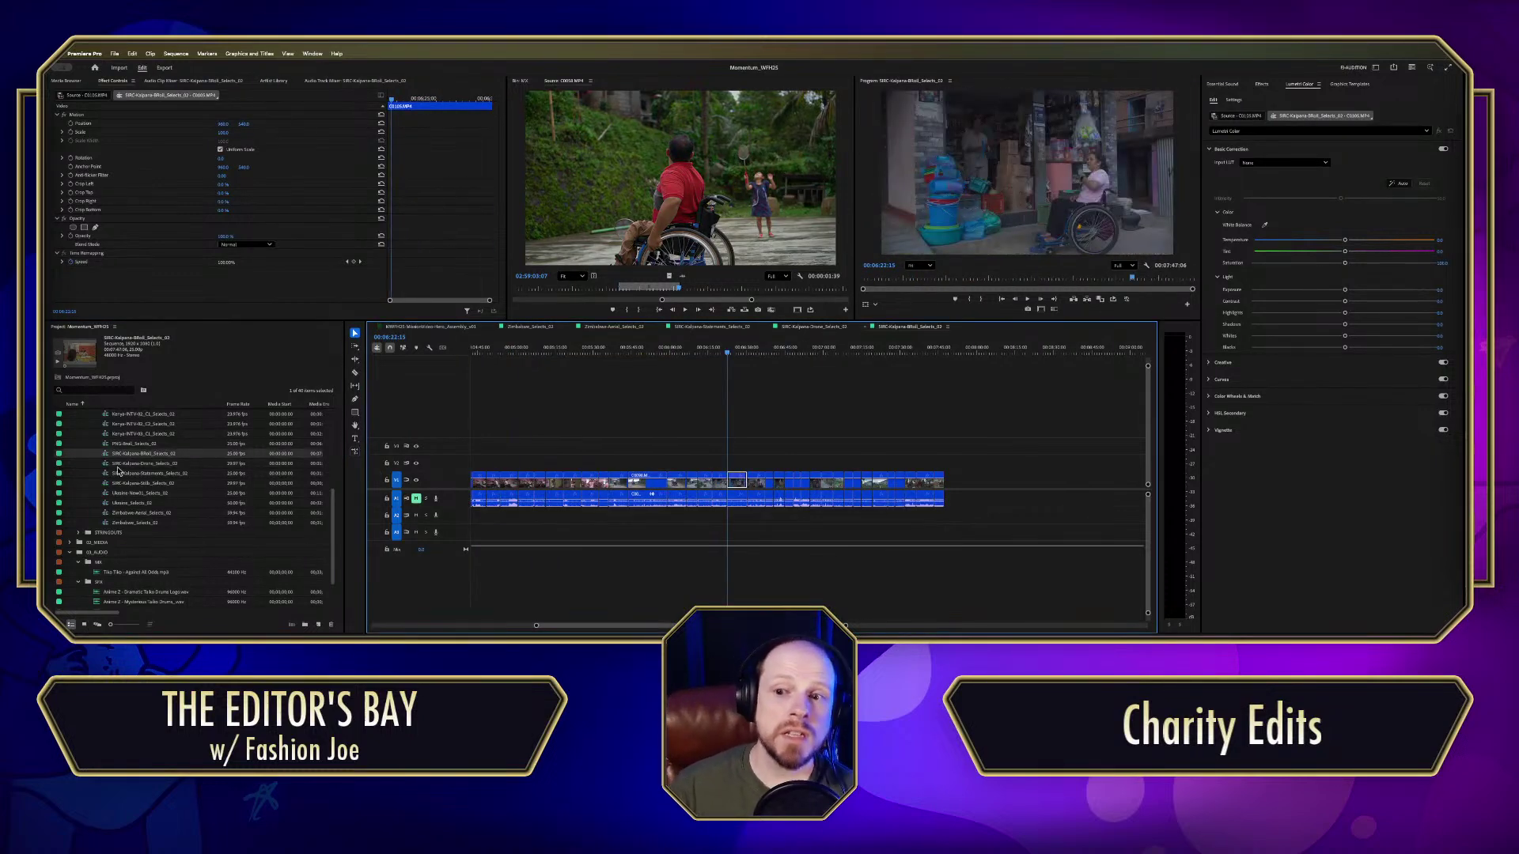
{"action": "key", "text": "Home"}
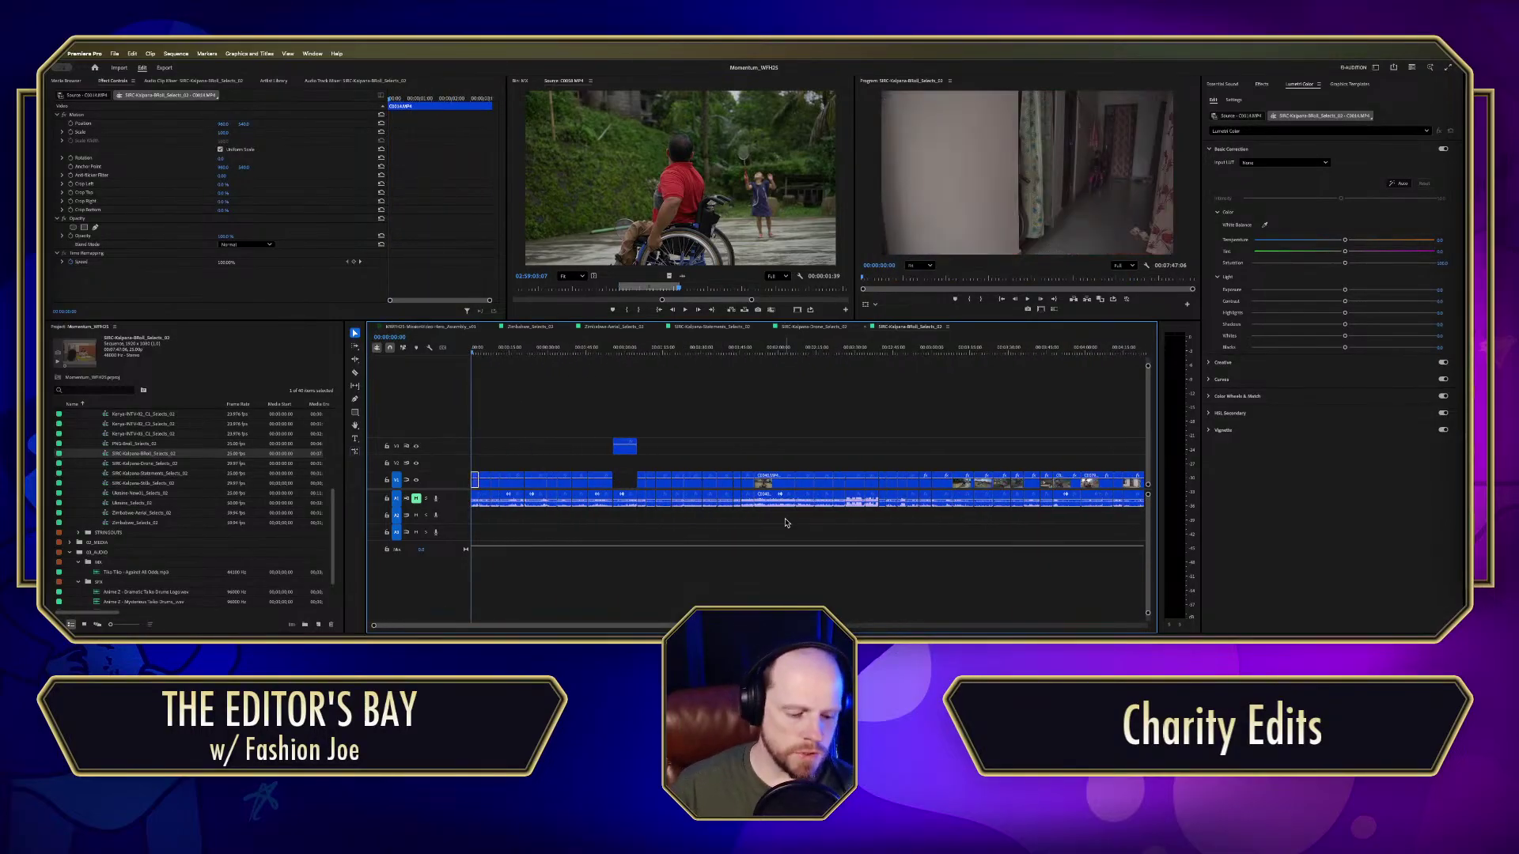
{"action": "key", "text": "minus"}
{"action": "left_click_drag", "start_coordinate": [471, 348], "coordinate": [732, 381]}
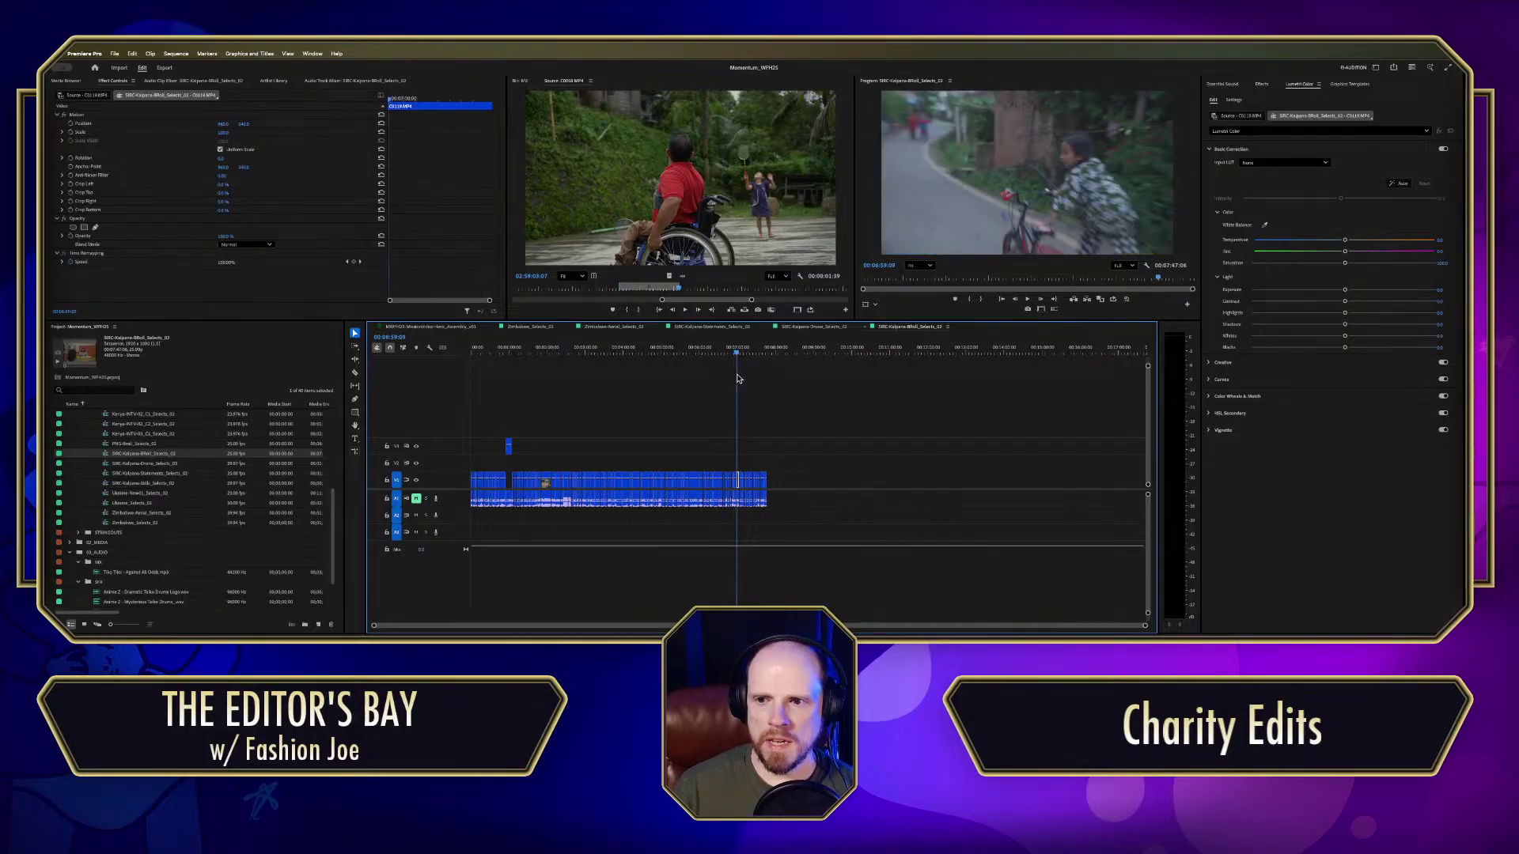
Step: Locate the shot of goats by the shed near the end of the B-roll selects and mark its in and out points
{"action": "left_click_drag", "start_coordinate": [737, 379], "coordinate": [743, 433]}
{"action": "key", "text": "="}
{"action": "key", "text": "="}
{"action": "left_click_drag", "start_coordinate": [671, 351], "coordinate": [758, 363]}
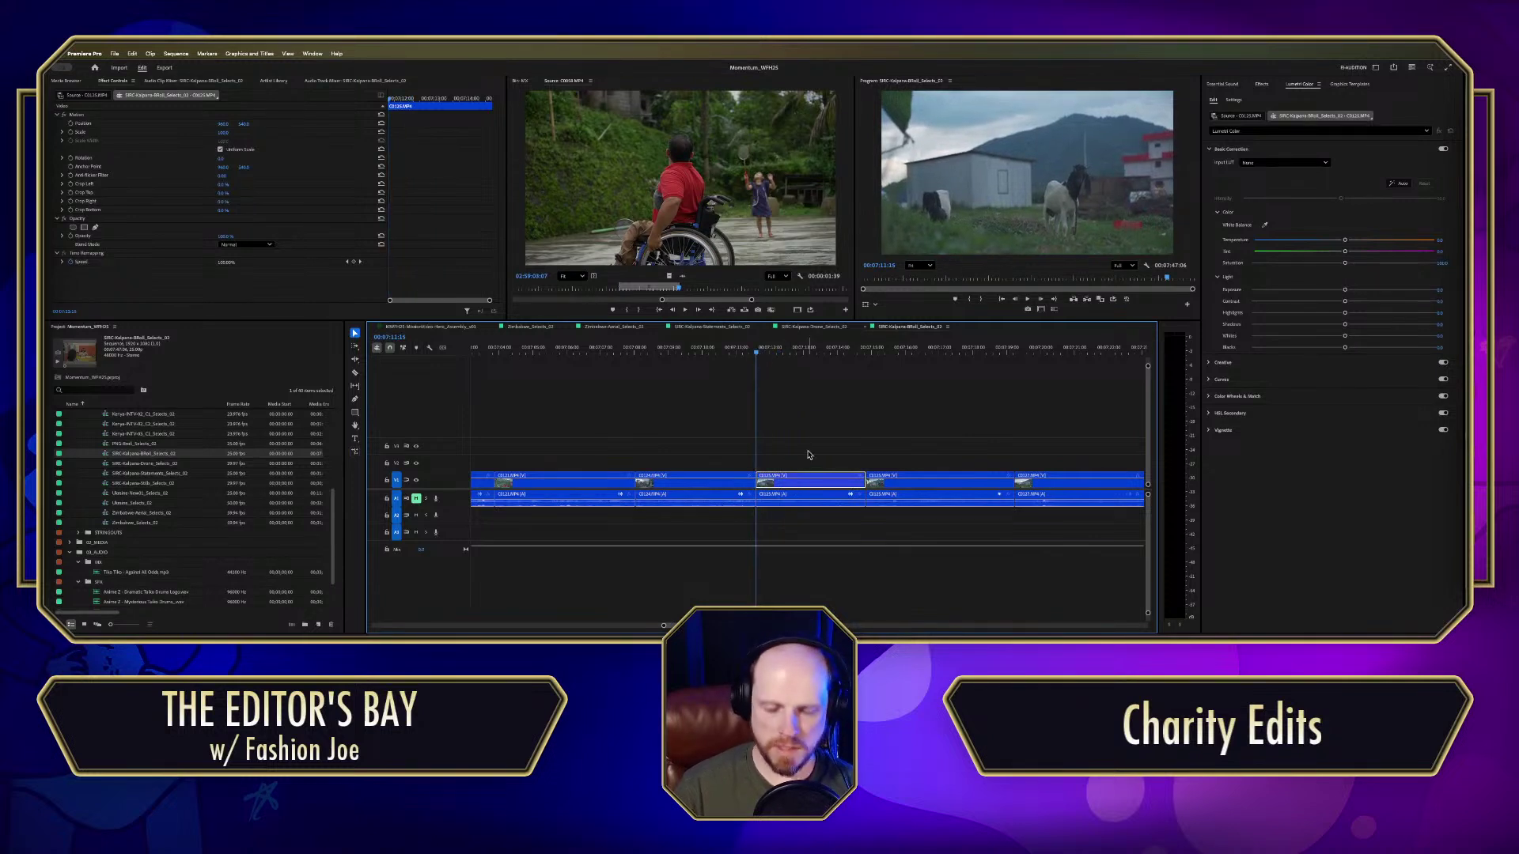
{"action": "key", "text": "i"}
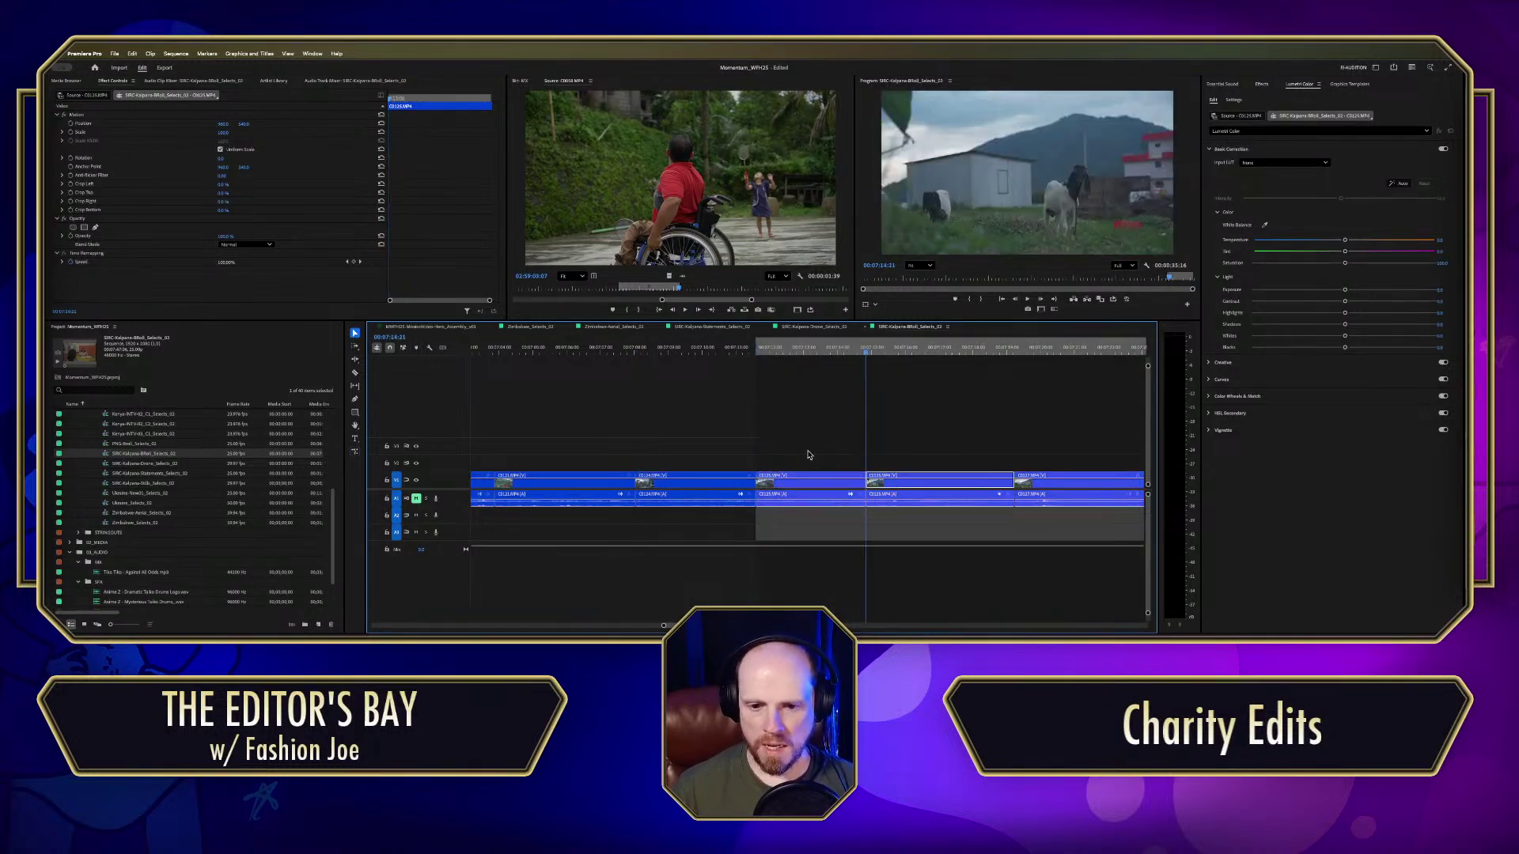
{"action": "key", "text": "Down"}
{"action": "key", "text": "o"}
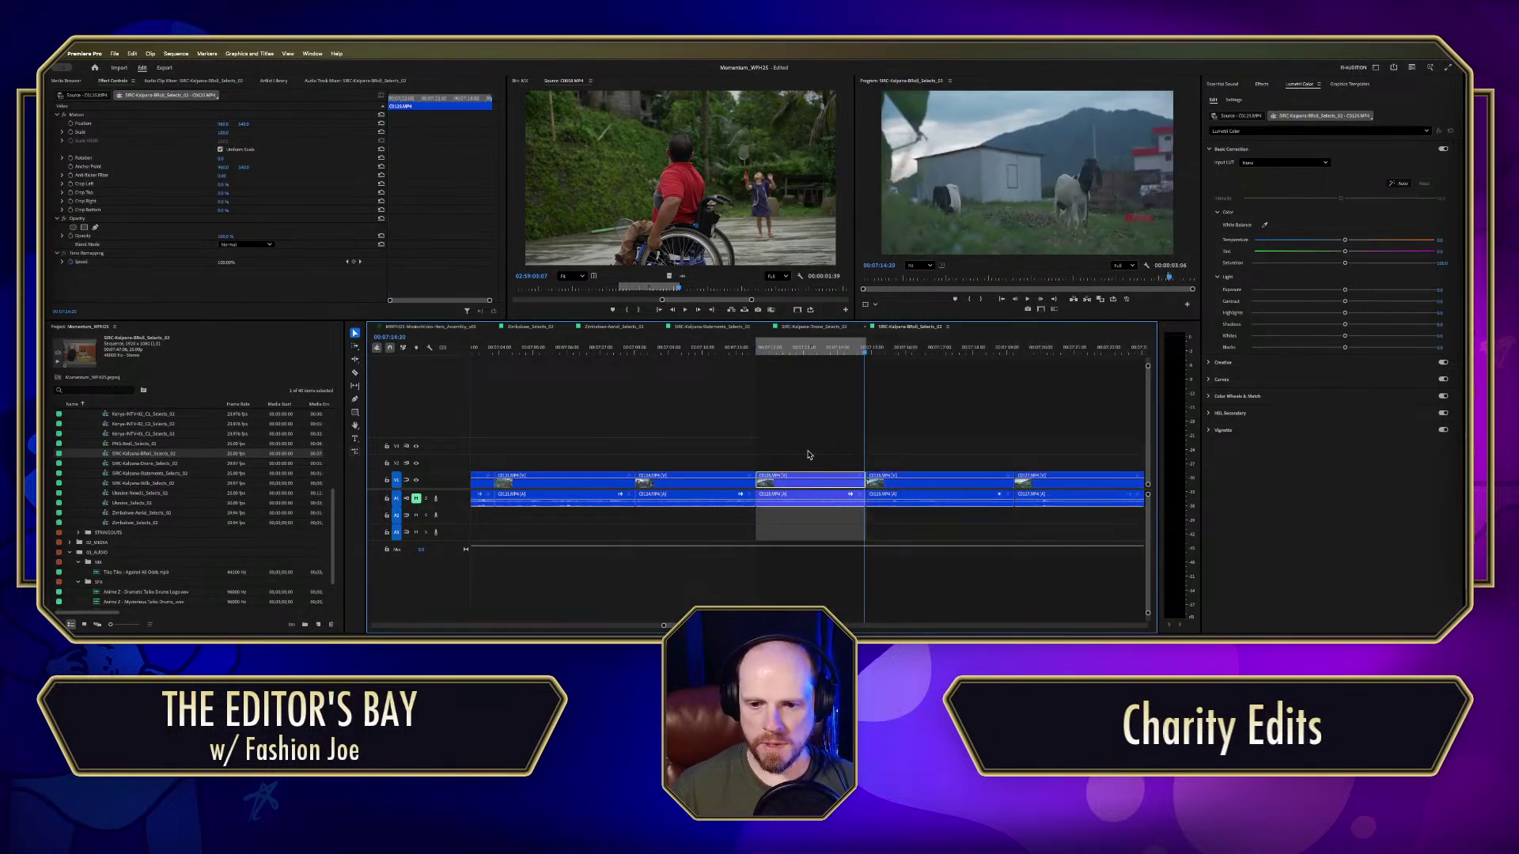
Step: Turn on looped playback, review the marked goat shot full screen, and exit the full-screen view
{"action": "left_click", "coordinate": [1115, 302]}
{"action": "key", "text": "ctrl+grave"}
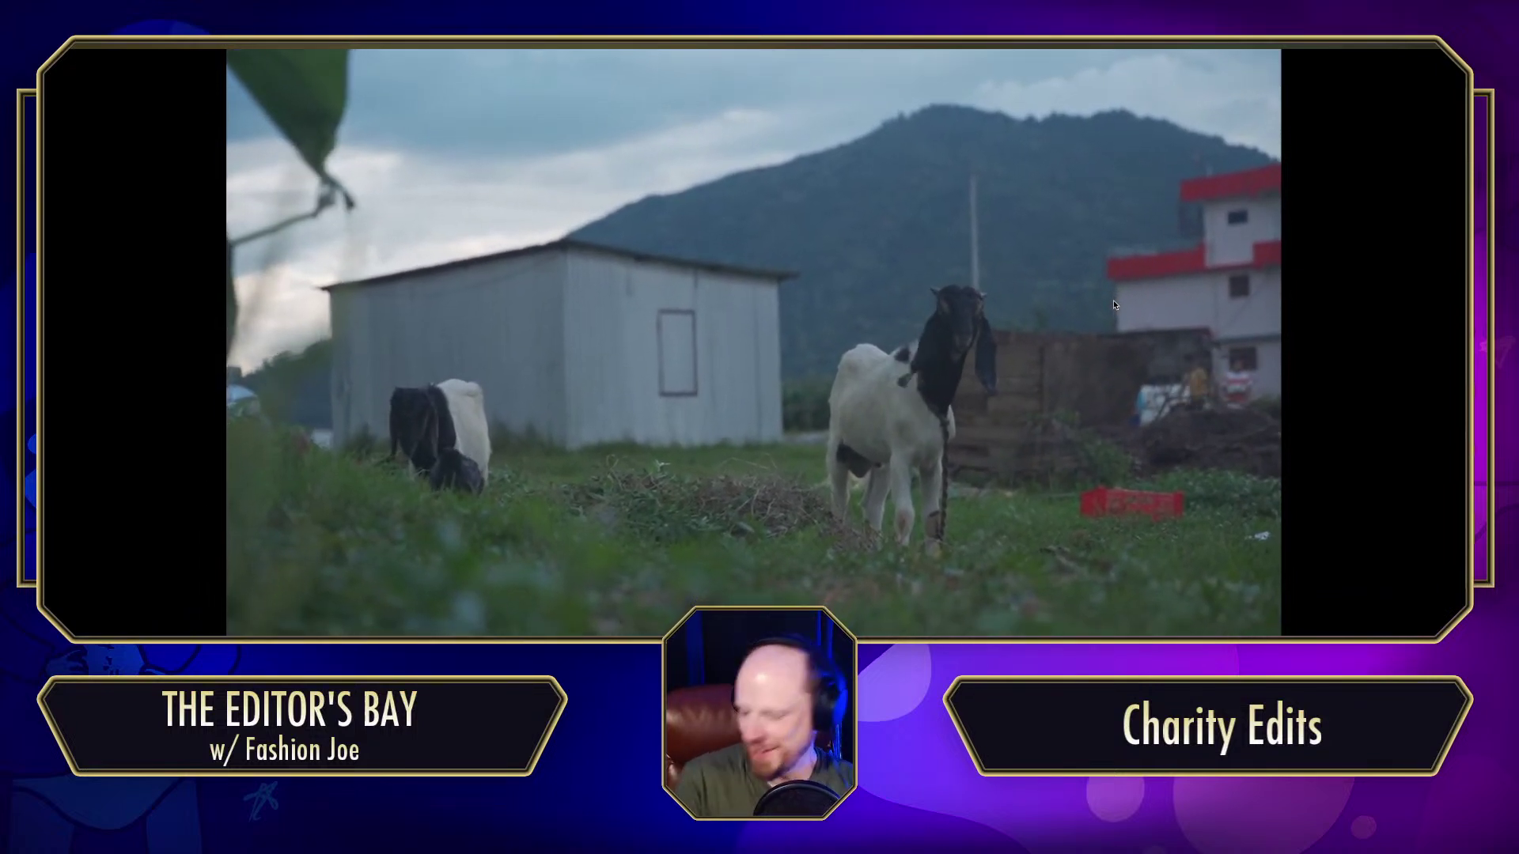
{"action": "key", "text": "Escape"}
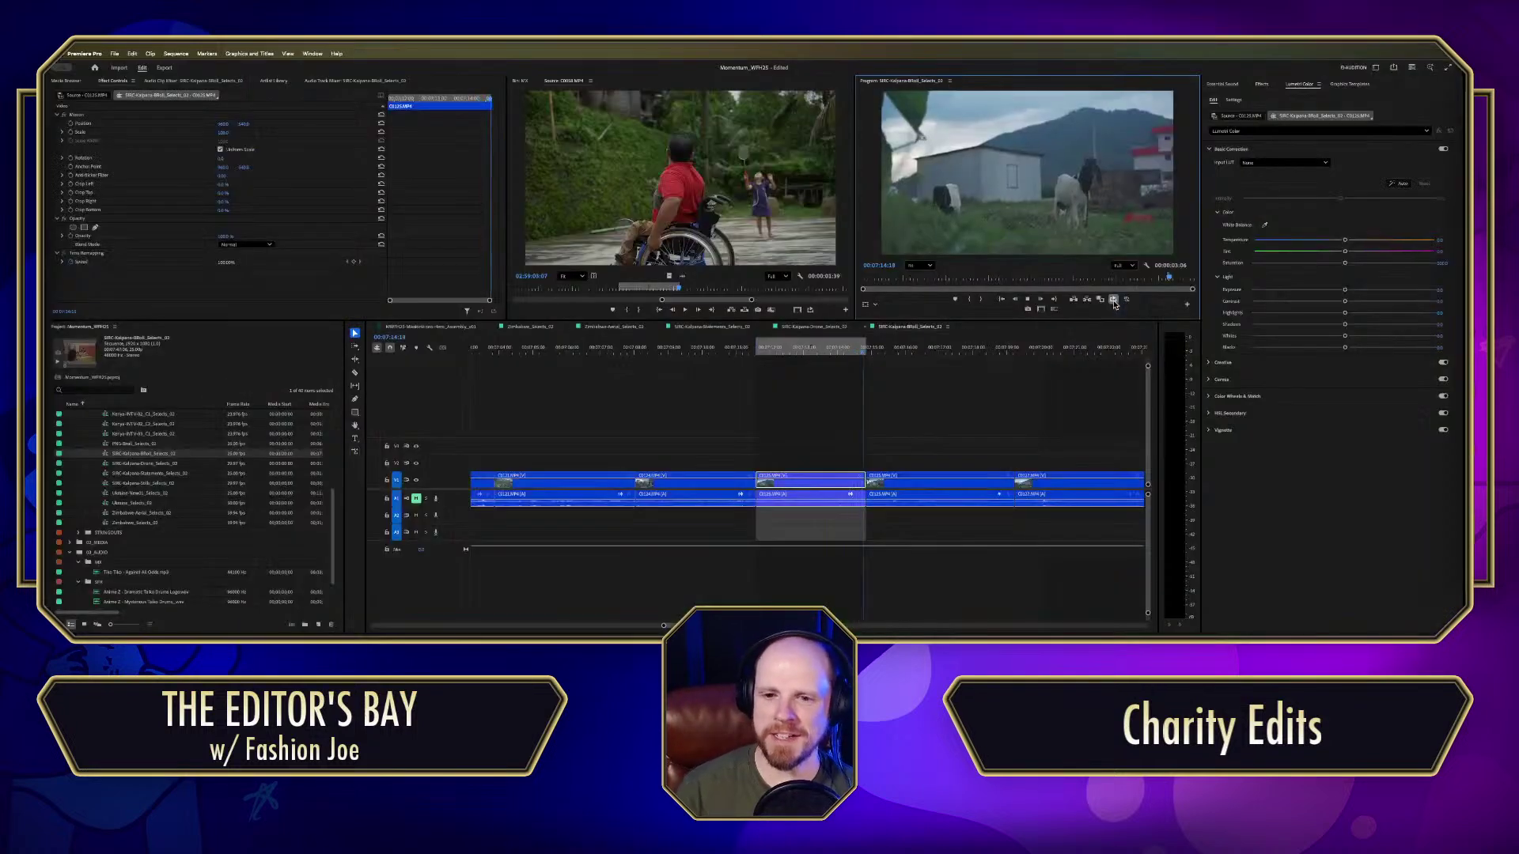
Step: Move the goat clip's video up to V3 and give it the Rose label colour
{"action": "mouse_move", "coordinate": [780, 433]}
{"action": "left_mouse_down"}
{"action": "mouse_move", "coordinate": [793, 481]}
{"action": "mouse_move", "coordinate": [786, 452]}
{"action": "left_mouse_up"}
{"action": "right_click", "coordinate": [786, 452]}
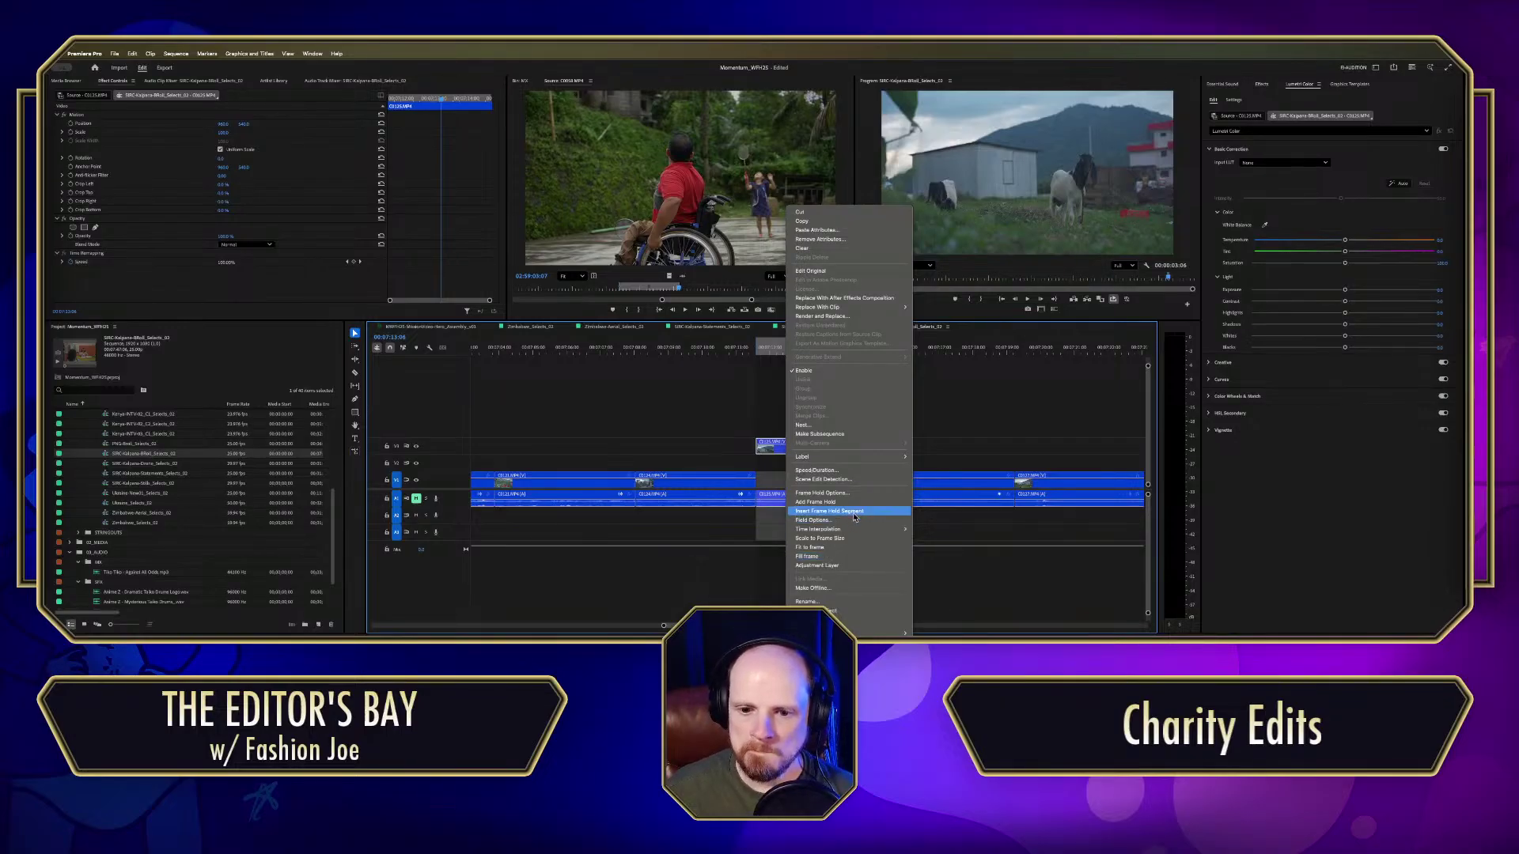
{"action": "mouse_move", "coordinate": [855, 457]}
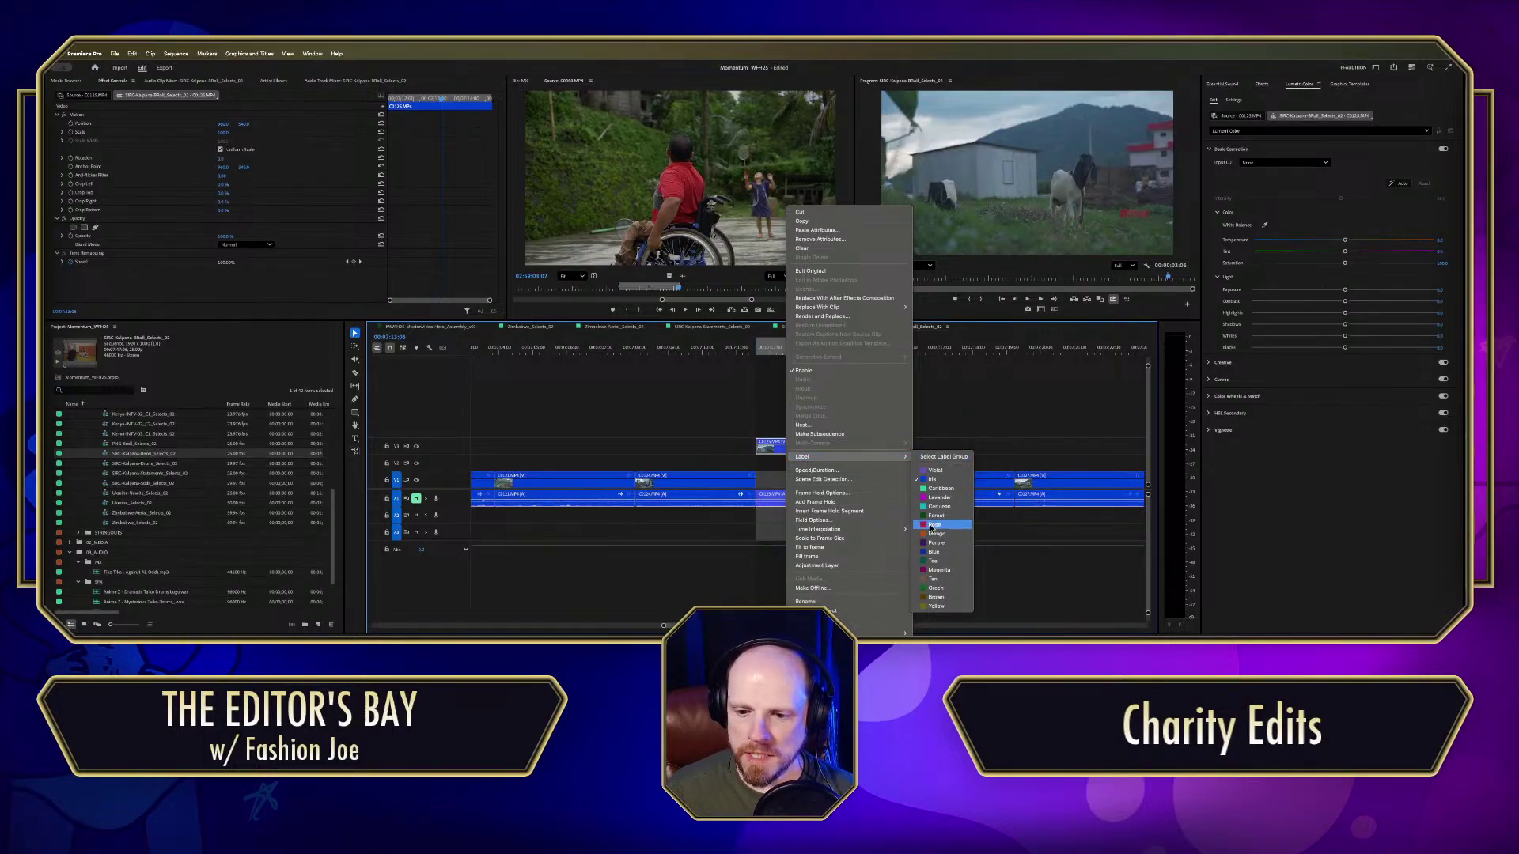
{"action": "left_click", "coordinate": [934, 525]}
{"action": "left_click", "coordinate": [794, 386]}
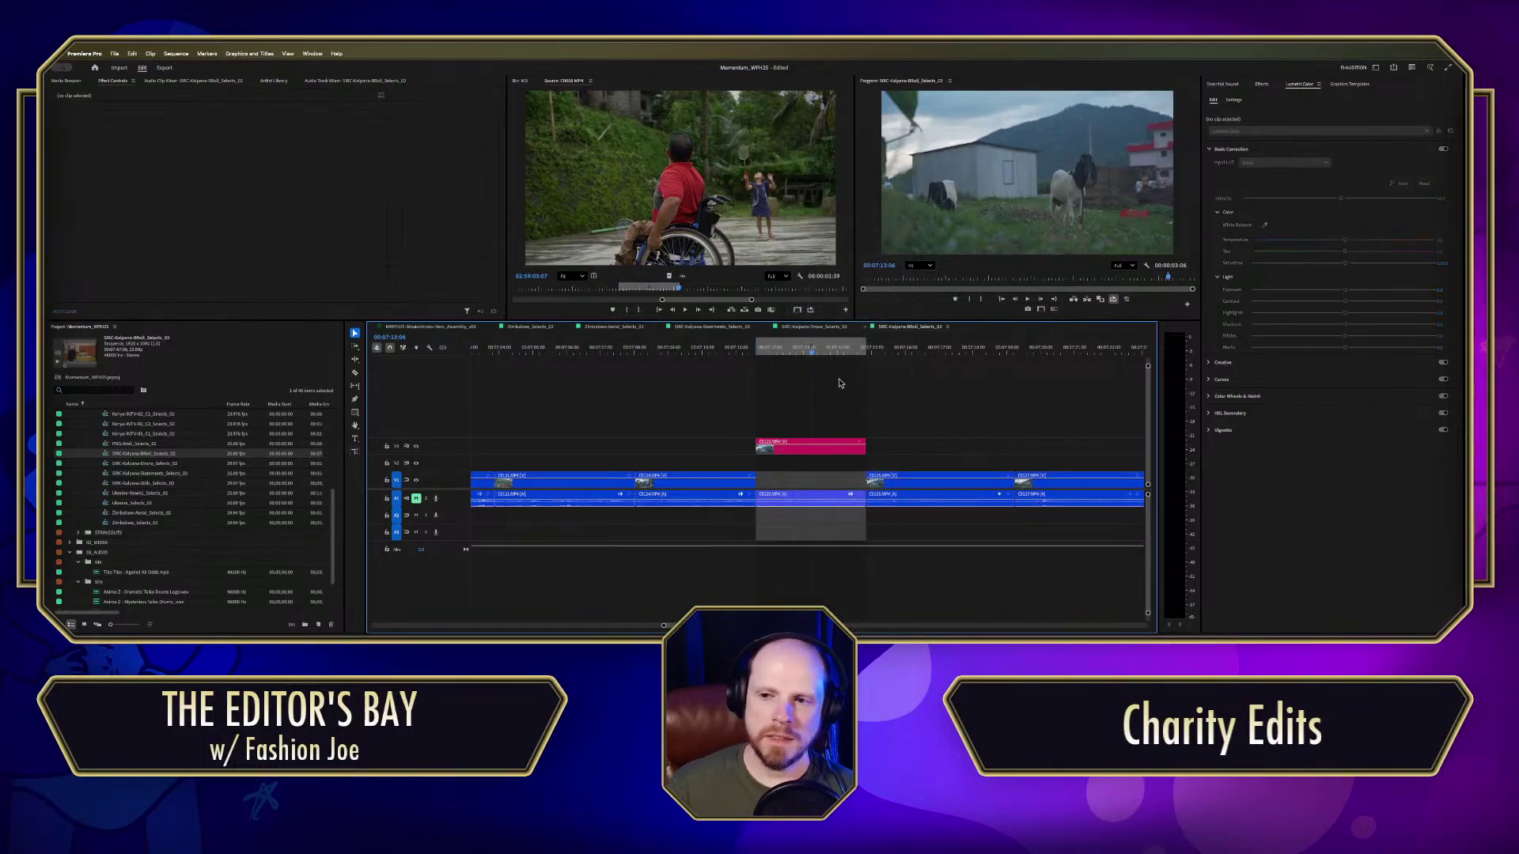
{"action": "scroll", "coordinate": [758, 413], "scroll_direction": "down", "scroll_amount": 3}
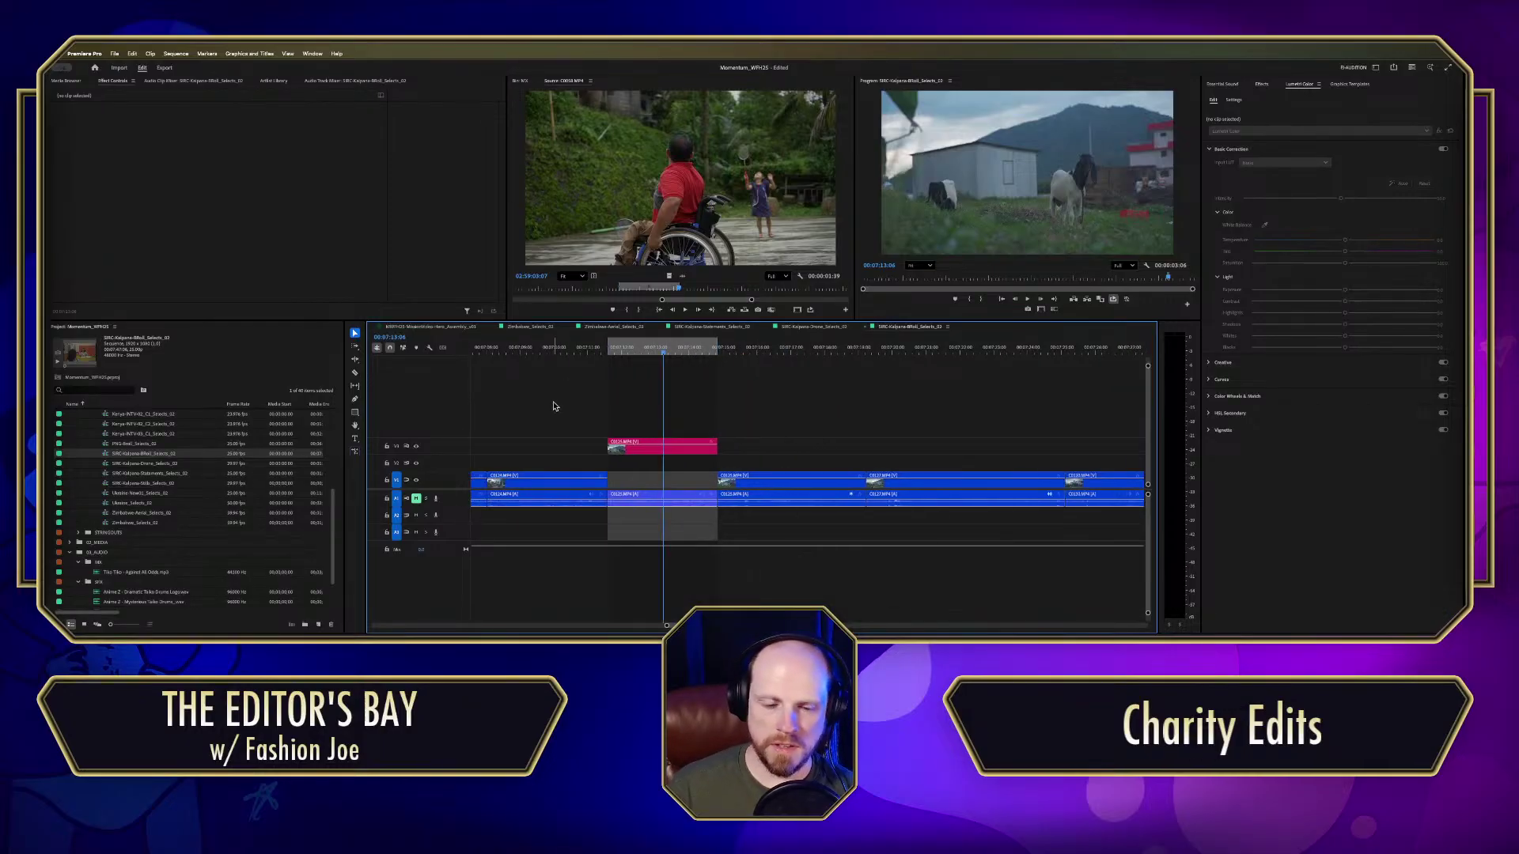
Step: Show the whole length of the B-roll selects sequence in the timeline and save the project
{"action": "key", "text": "minus"}
{"action": "key", "text": "minus"}
{"action": "key", "text": "minus"}
{"action": "key", "text": "minus"}
{"action": "key", "text": "minus"}
{"action": "key", "text": "minus"}
{"action": "key", "text": "equal"}
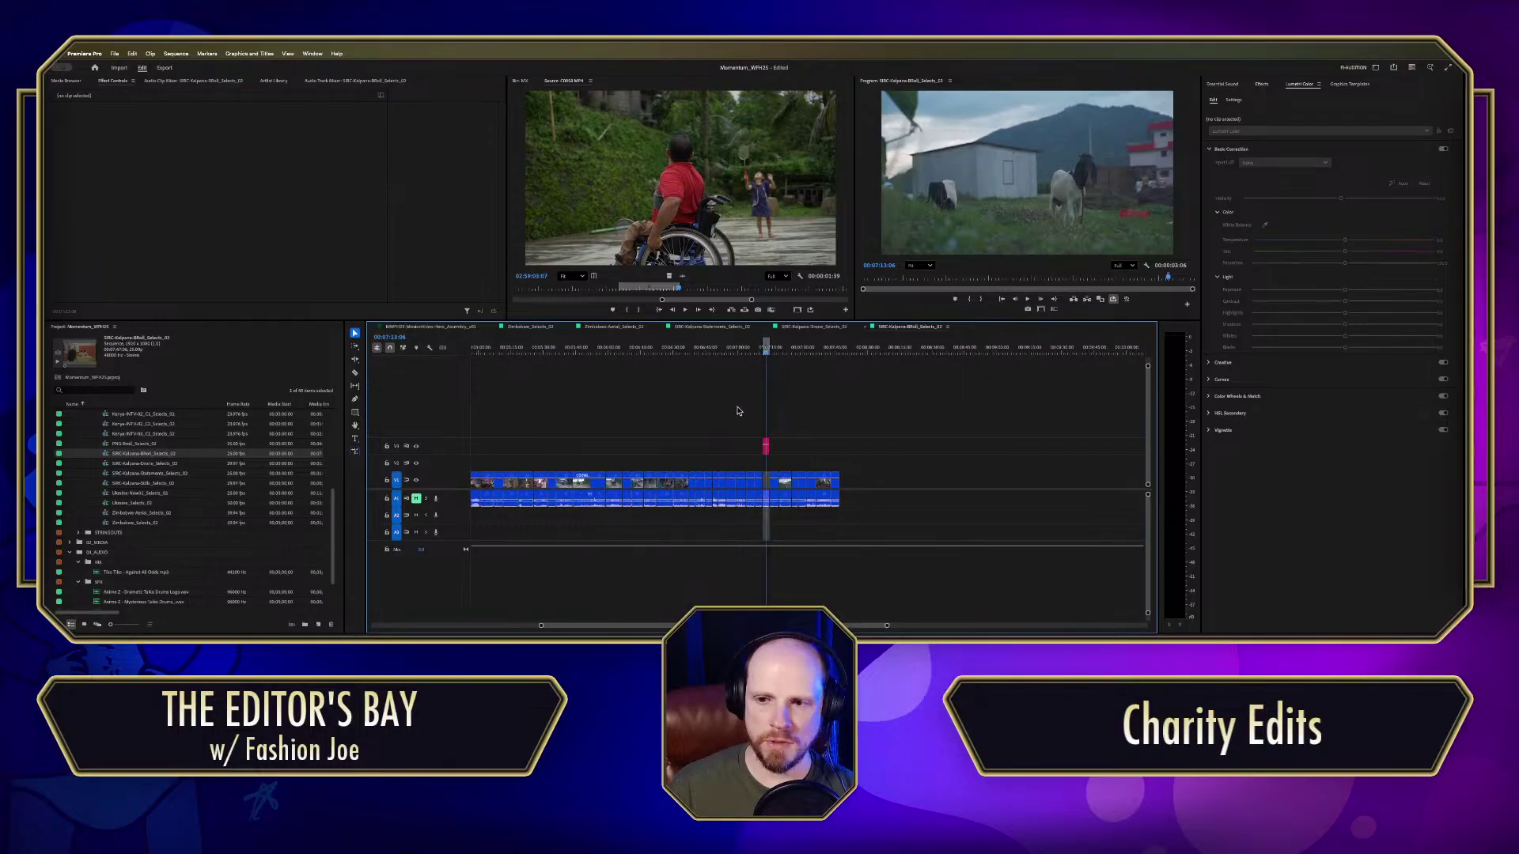
{"action": "key", "text": "ctrl+s"}
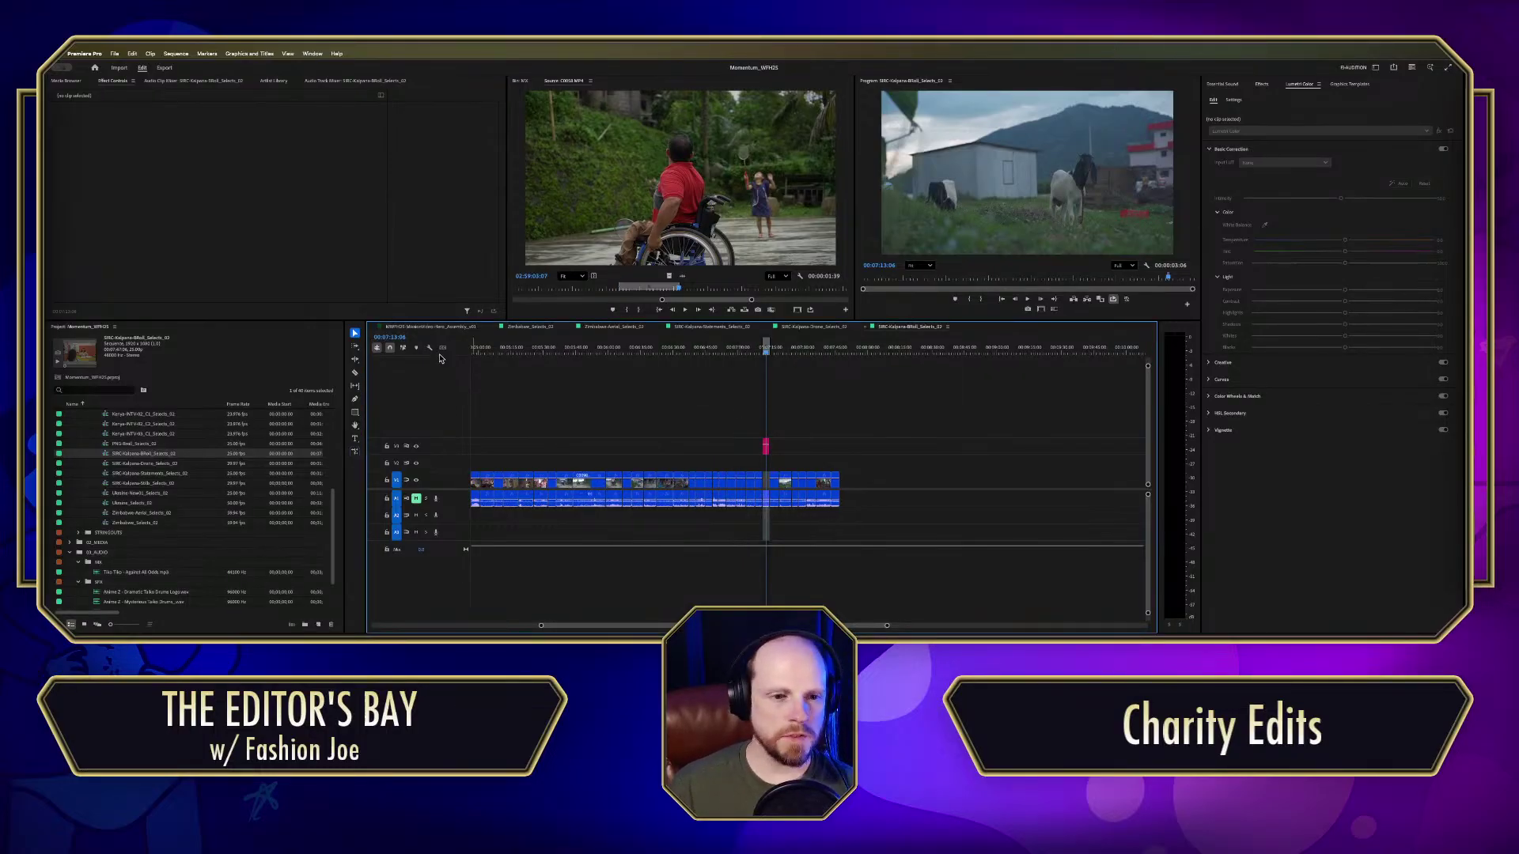
Step: Return to the hero assembly sequence and play it from just before the final group of clips on V2
{"action": "left_click", "coordinate": [439, 328]}
{"action": "left_click", "coordinate": [924, 350]}
{"action": "key", "text": "space"}
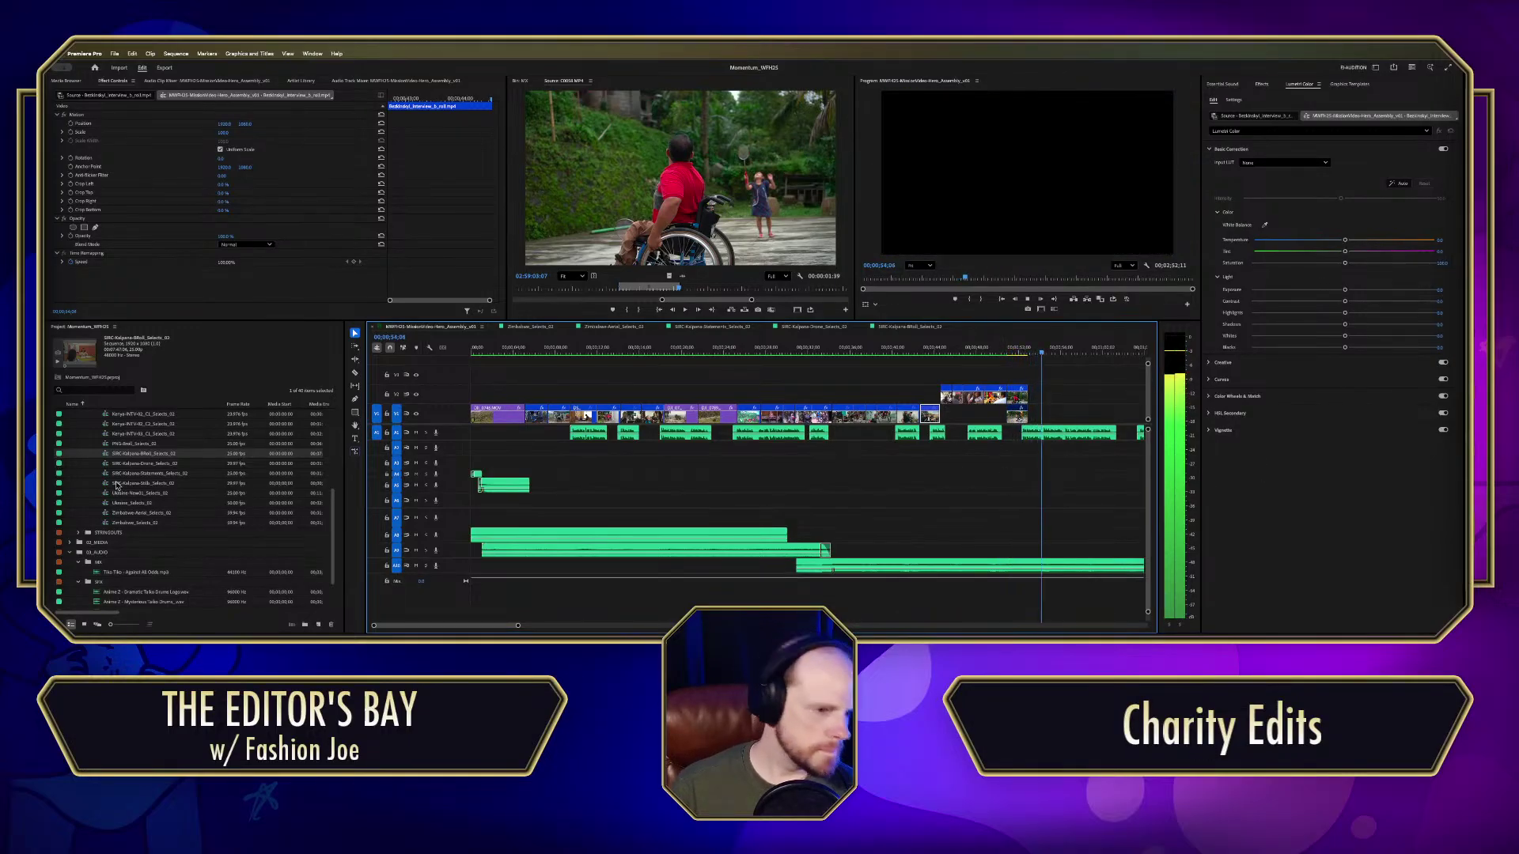
{"action": "key", "text": "space"}
Step: Open the PNG B-roll selects sequence and skim its shots from the start through most of the footage
{"action": "double_click", "coordinate": [106, 444]}
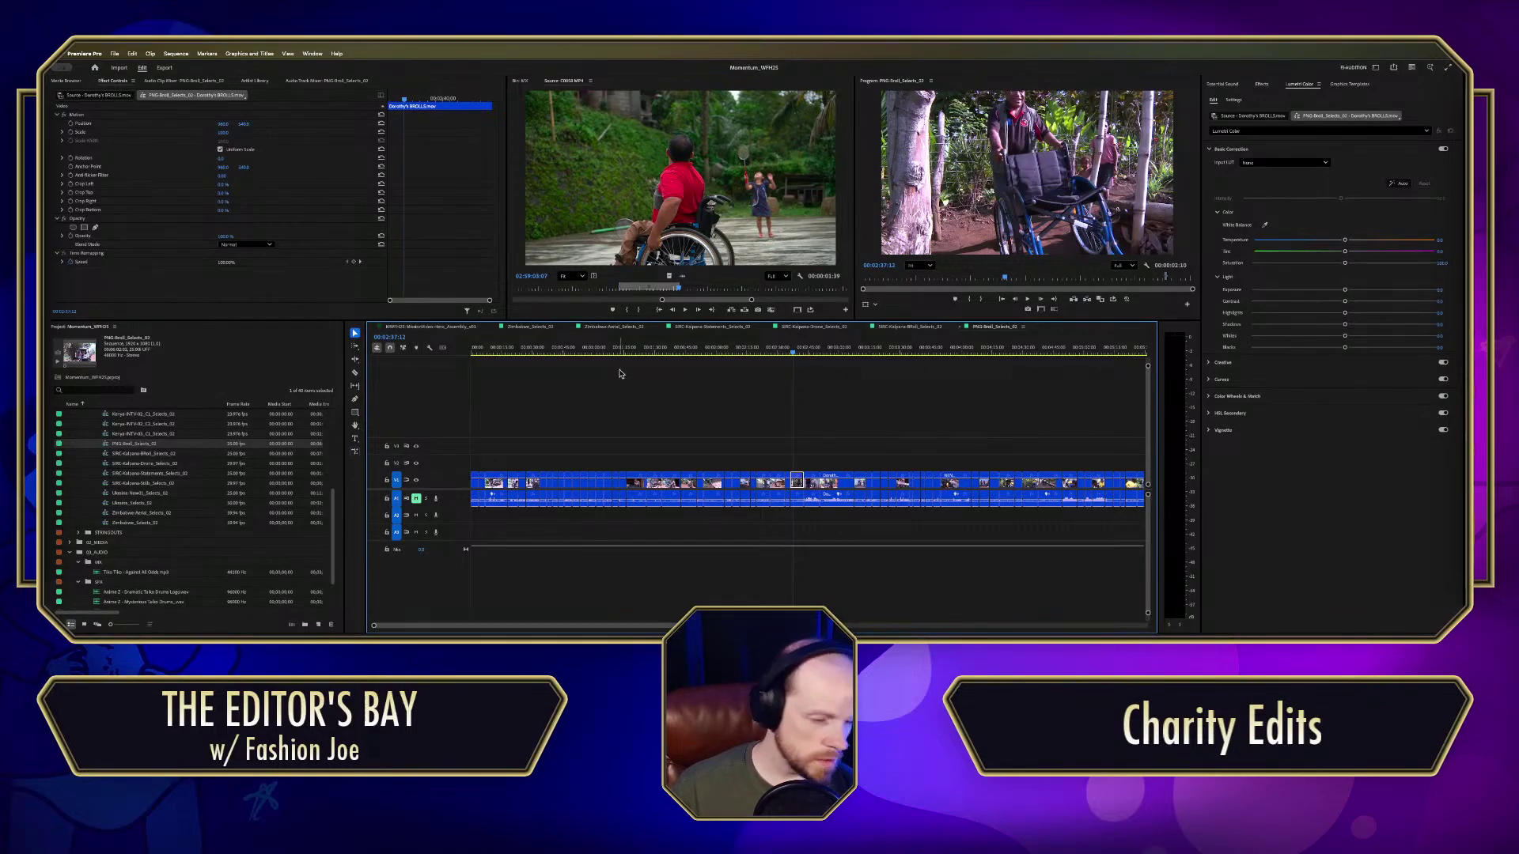
{"action": "left_click", "coordinate": [597, 353]}
{"action": "key", "text": "Home"}
{"action": "key", "text": "minus"}
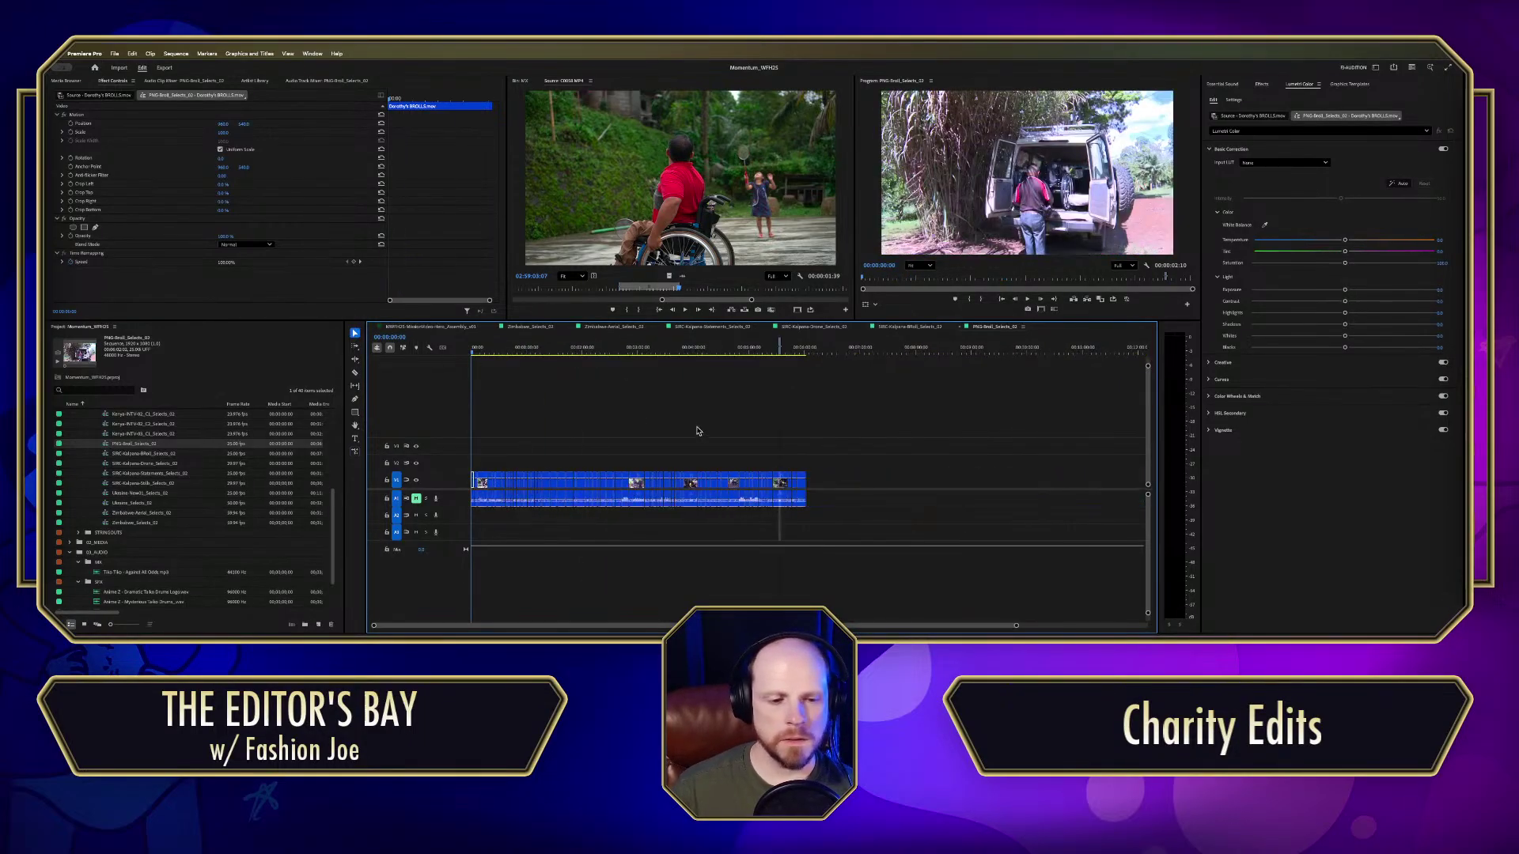
{"action": "left_click_drag", "start_coordinate": [484, 344], "coordinate": [753, 368]}
{"action": "left_click_drag", "start_coordinate": [620, 367], "coordinate": [716, 369]}
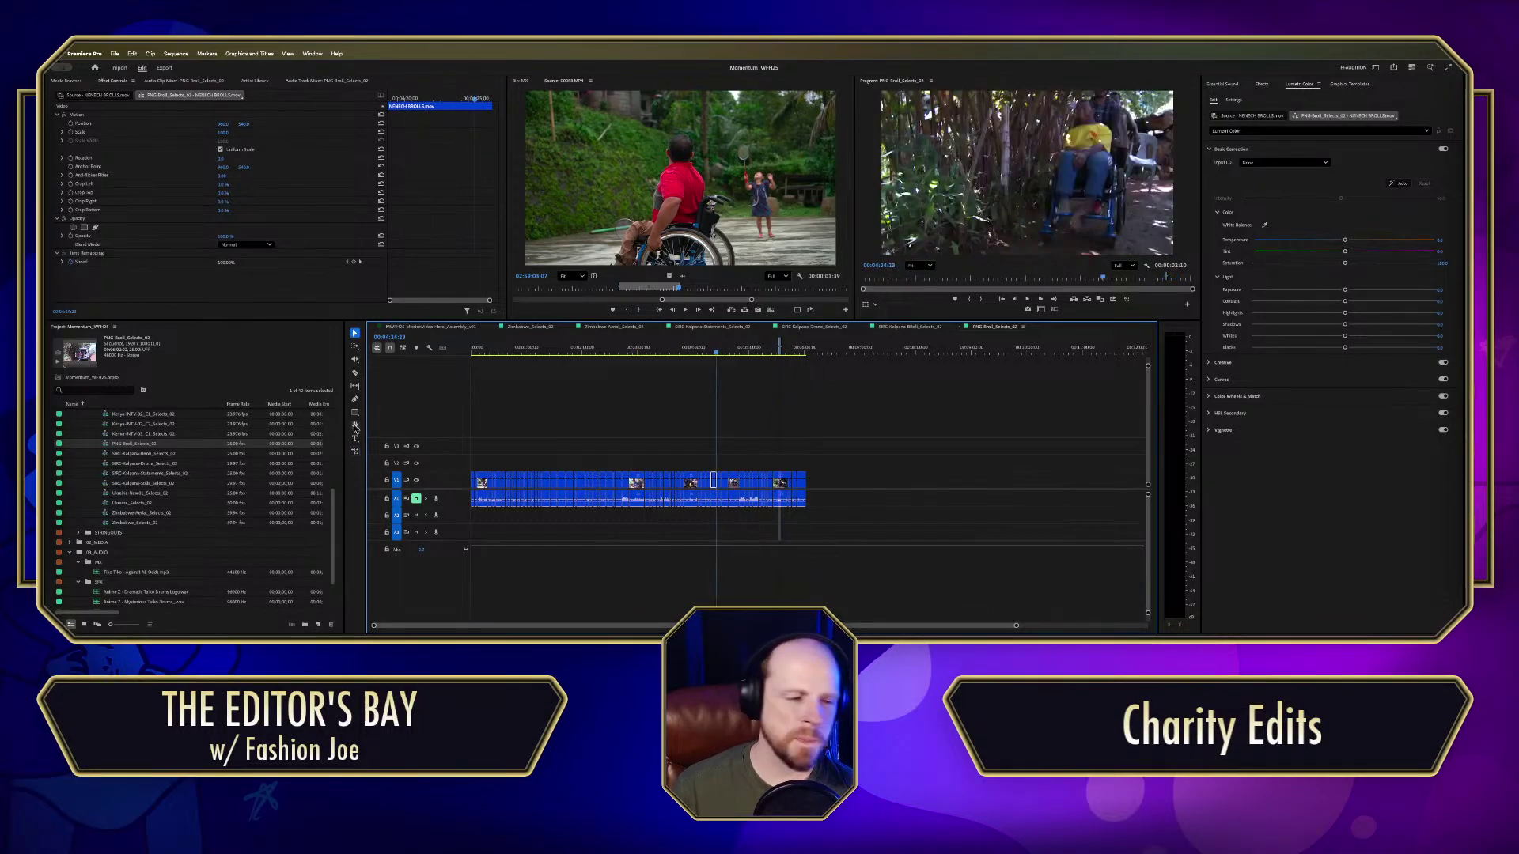
Step: Open the last two Kenya selects sequences in the project list and skim each from its start
{"action": "double_click", "coordinate": [106, 434]}
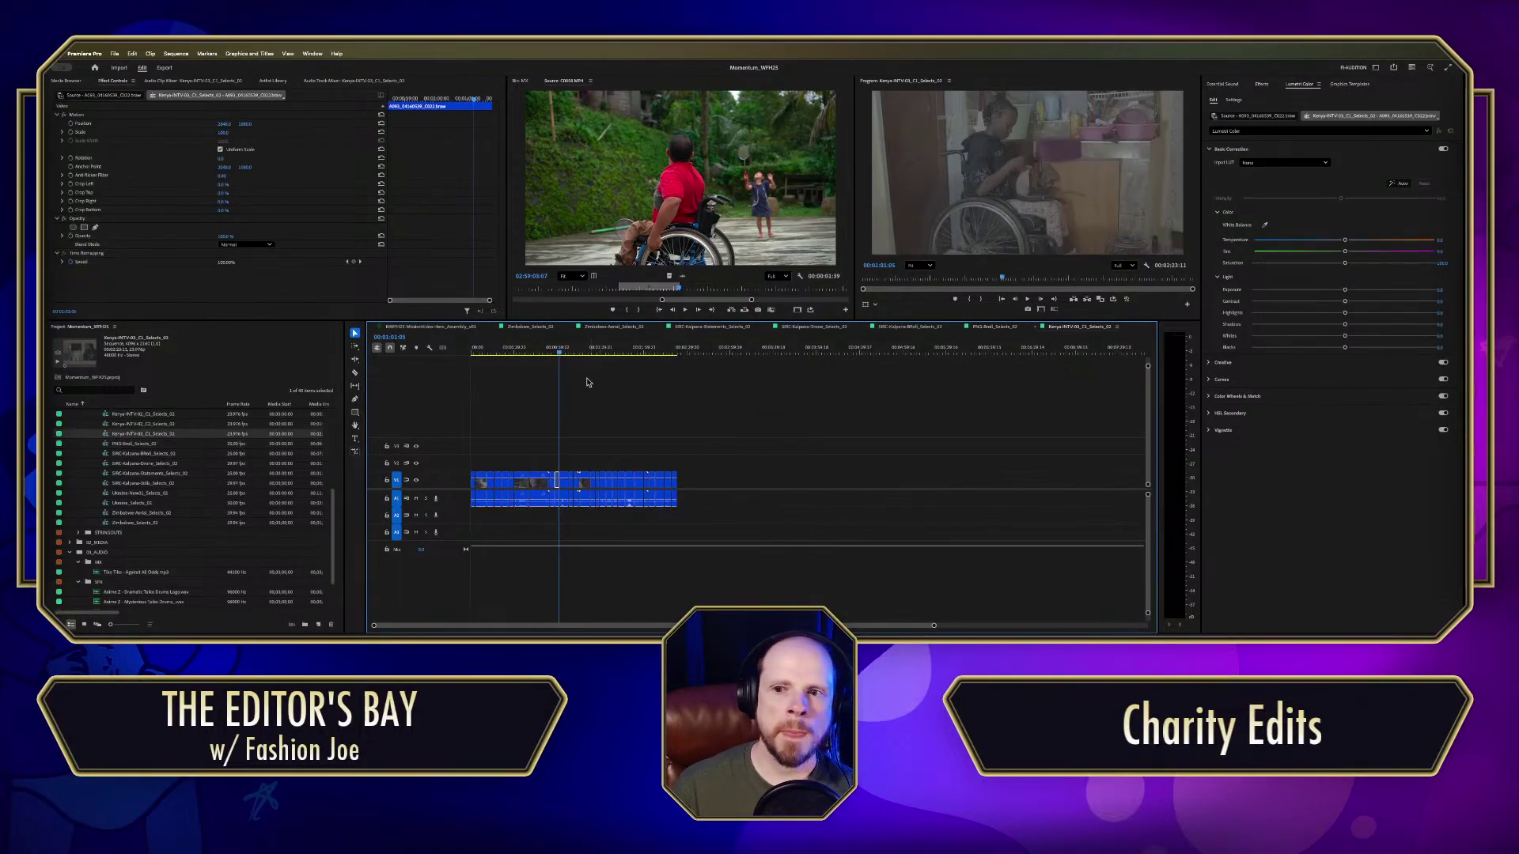
{"action": "left_click_drag", "start_coordinate": [546, 360], "coordinate": [453, 349]}
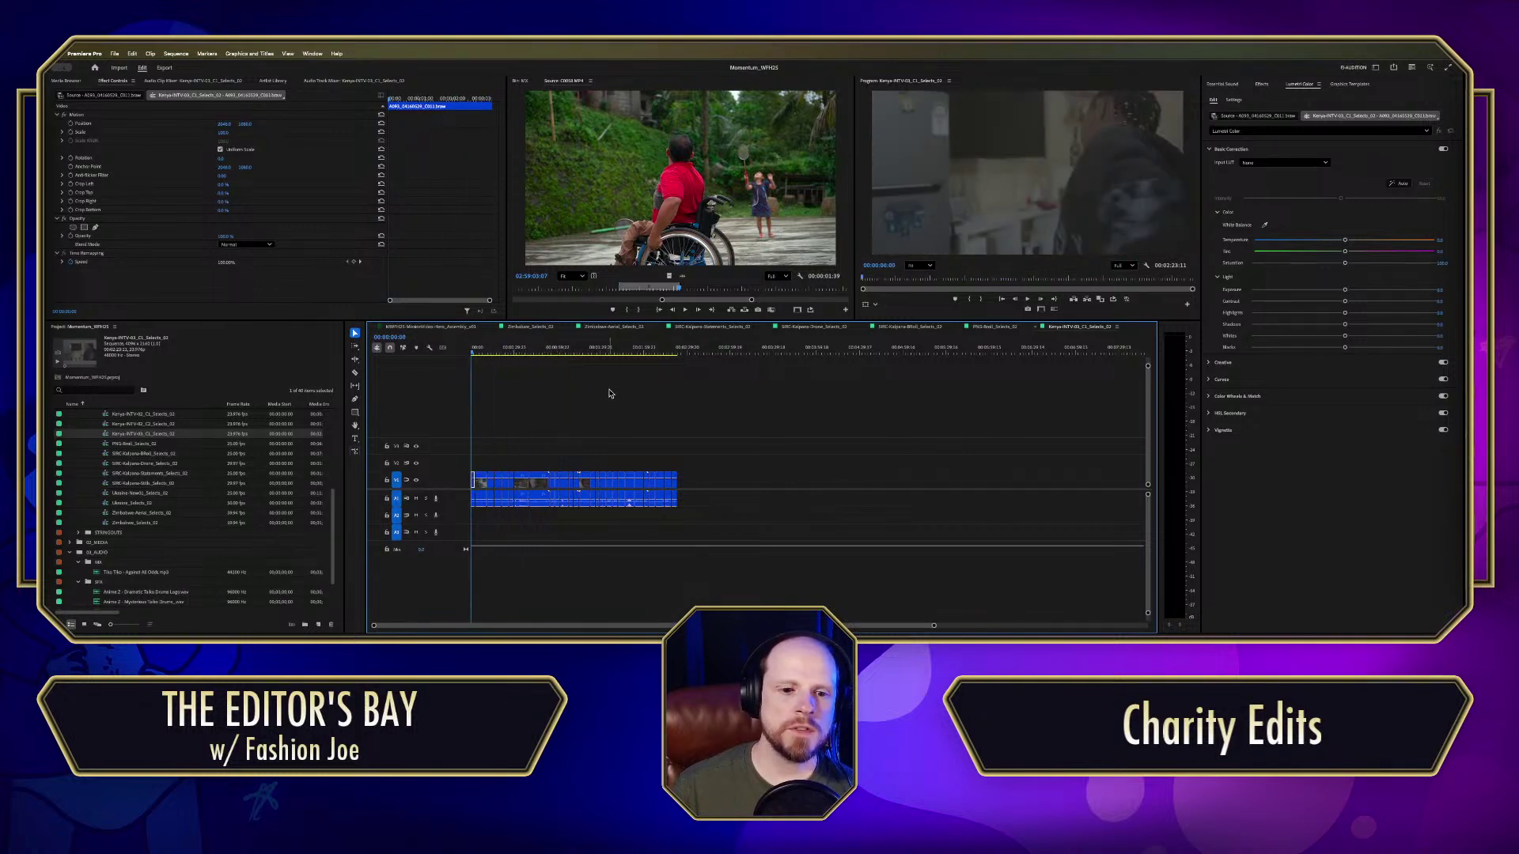
{"action": "key", "text": "backslash"}
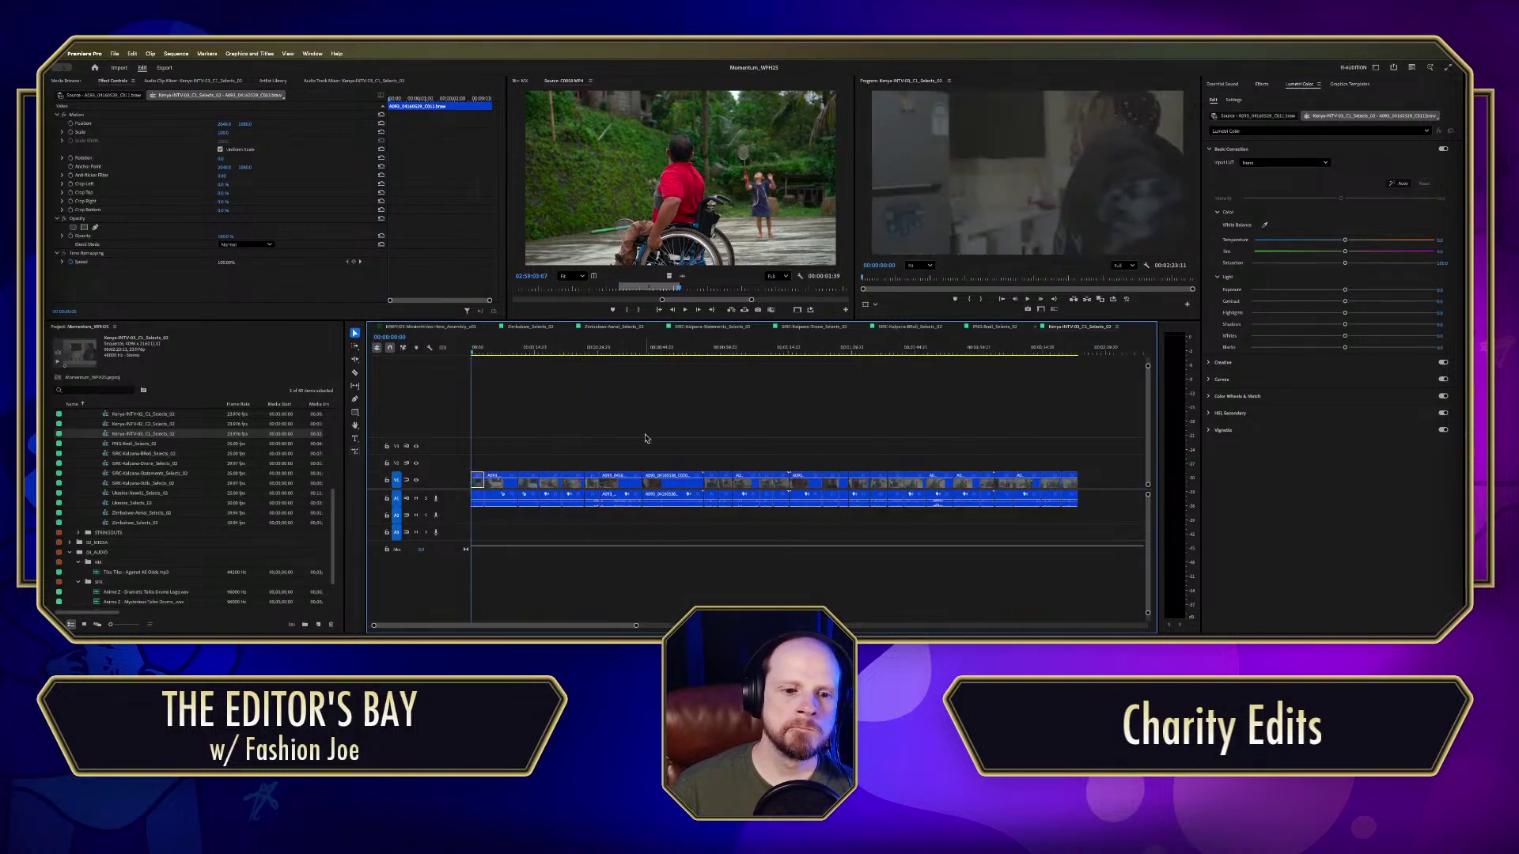
{"action": "key", "text": "backslash"}
{"action": "left_click_drag", "start_coordinate": [472, 352], "coordinate": [645, 376]}
{"action": "double_click", "coordinate": [105, 426]}
{"action": "left_click_drag", "start_coordinate": [477, 352], "coordinate": [780, 348]}
Step: Open the Kenya C1 selects sequence and skim its opening shots, parking on the second clip
{"action": "scroll", "coordinate": [145, 483], "scroll_direction": "up", "scroll_amount": 3}
{"action": "double_click", "coordinate": [109, 483]}
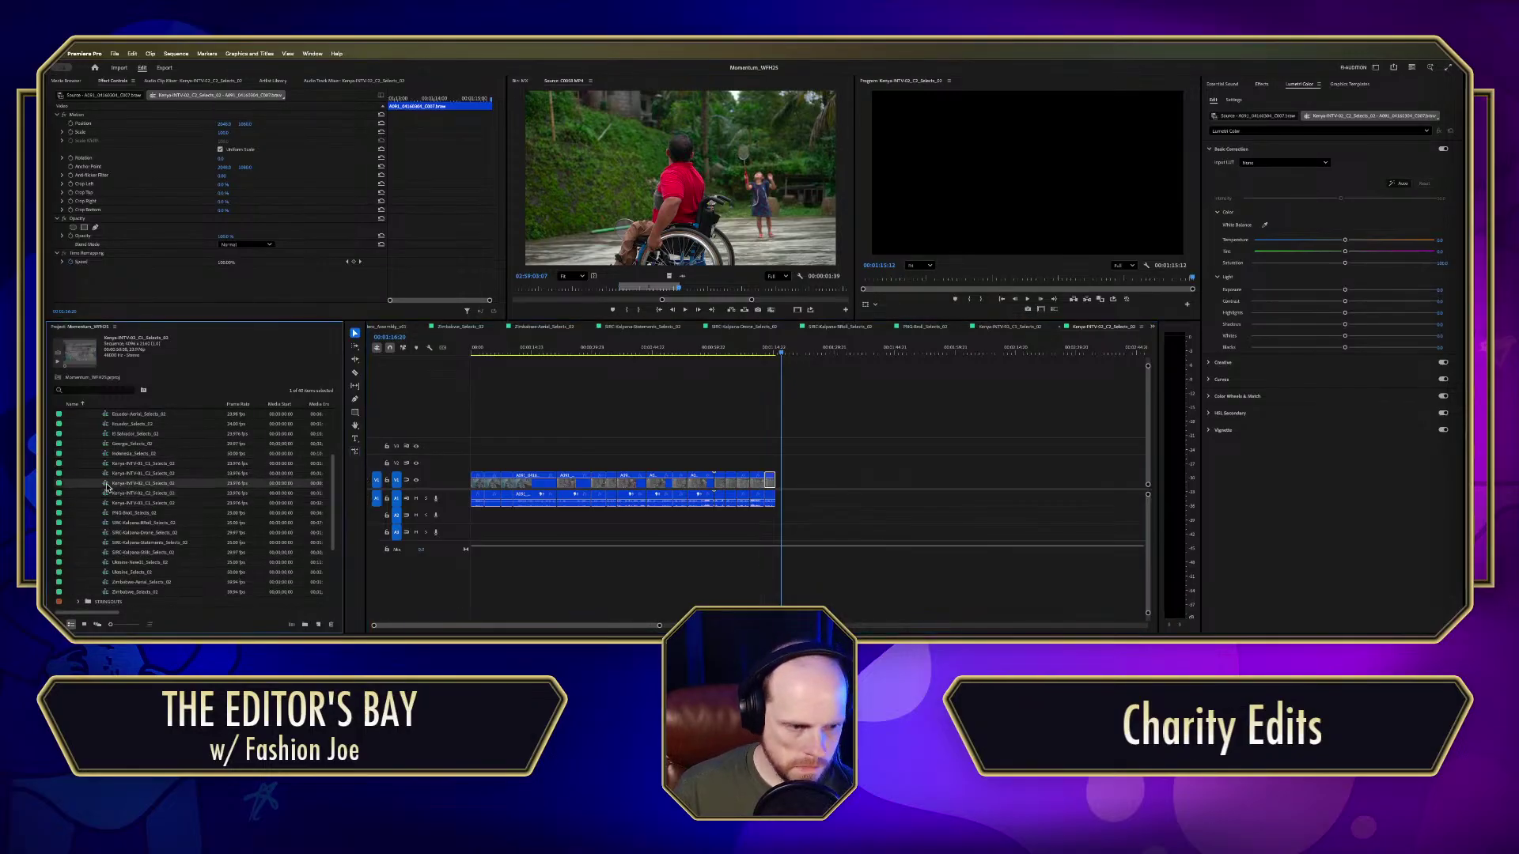
{"action": "key", "text": "Home"}
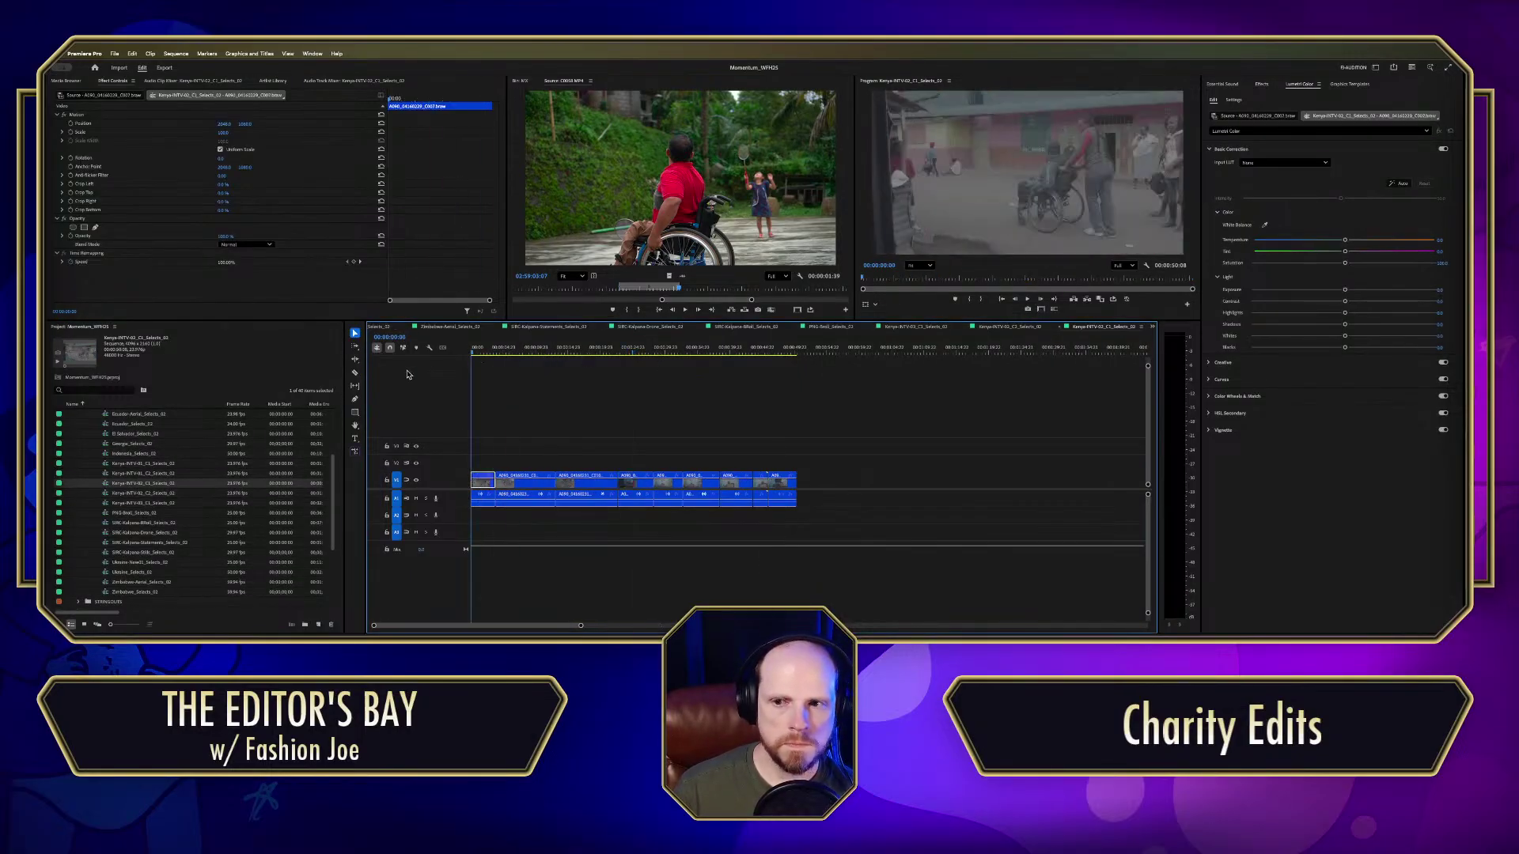
{"action": "left_click_drag", "start_coordinate": [498, 353], "coordinate": [534, 360]}
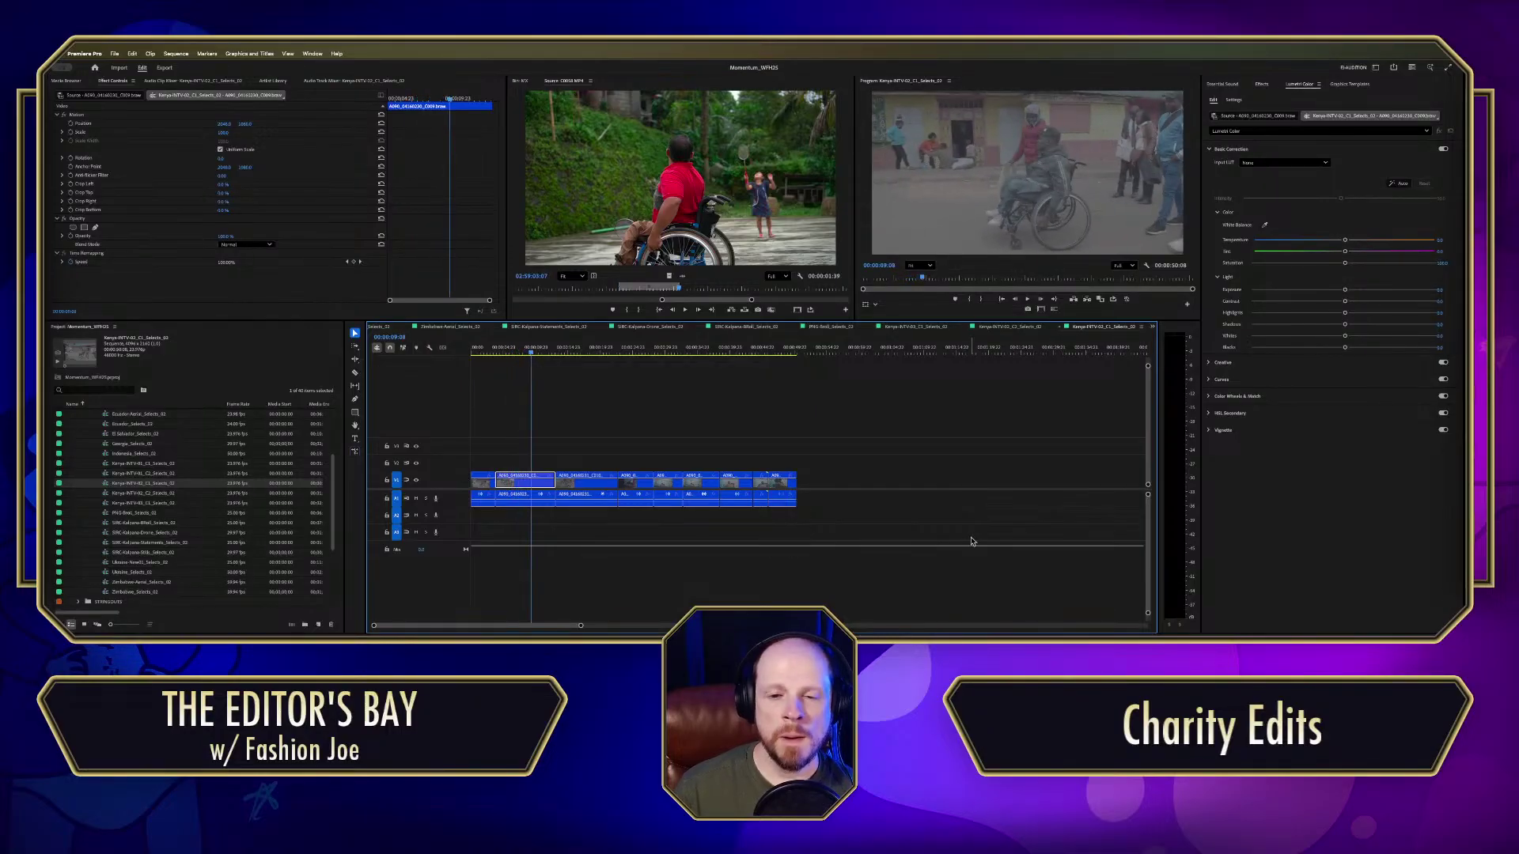
{"action": "left_click", "coordinate": [516, 355]}
{"action": "left_click_drag", "start_coordinate": [516, 355], "coordinate": [507, 358]}
{"action": "key", "text": "Home"}
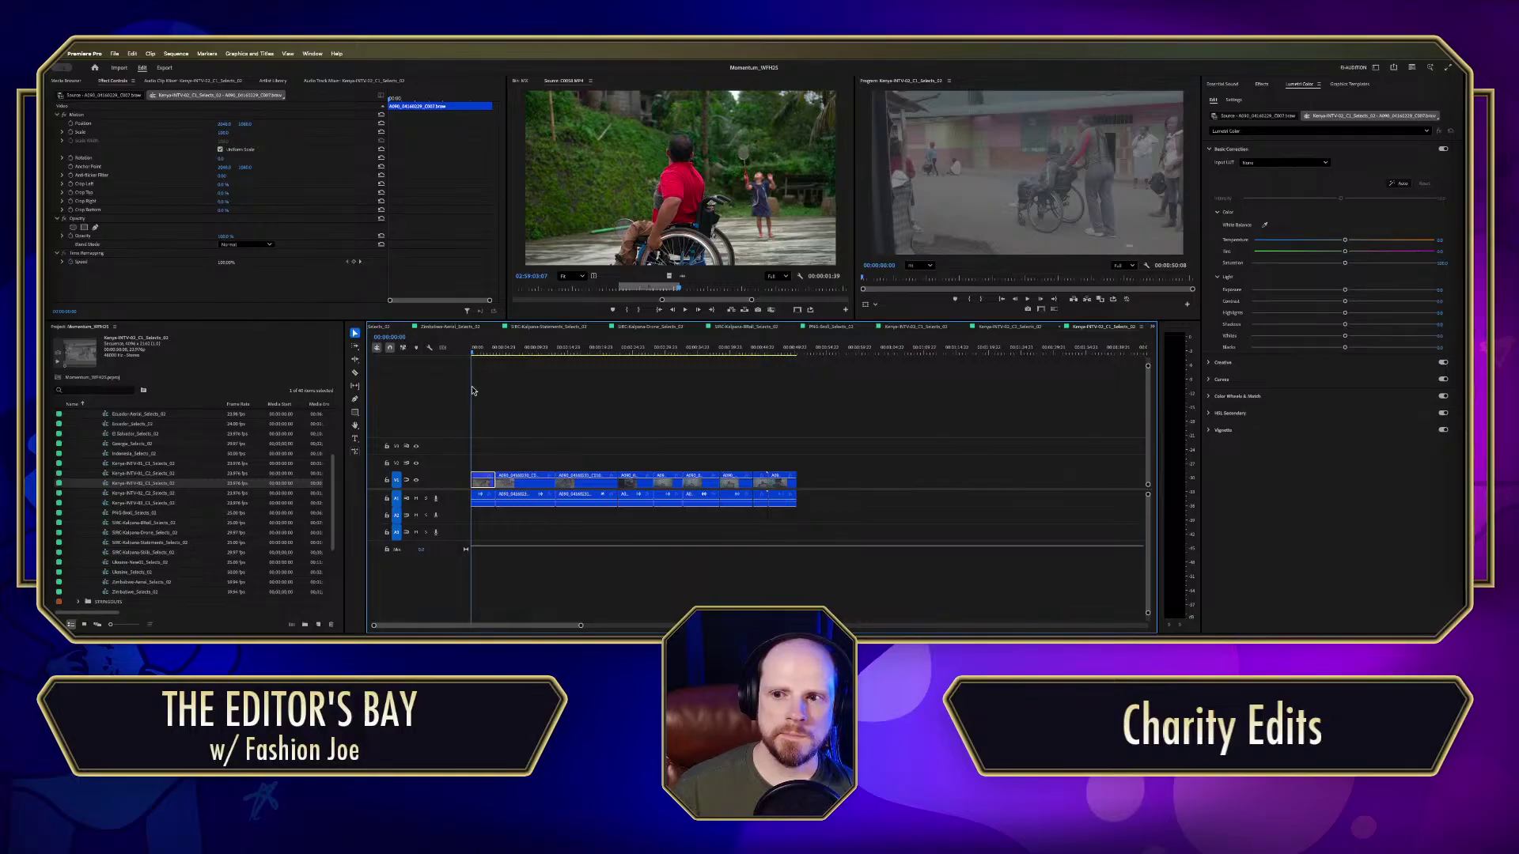
{"action": "left_click", "coordinate": [516, 391]}
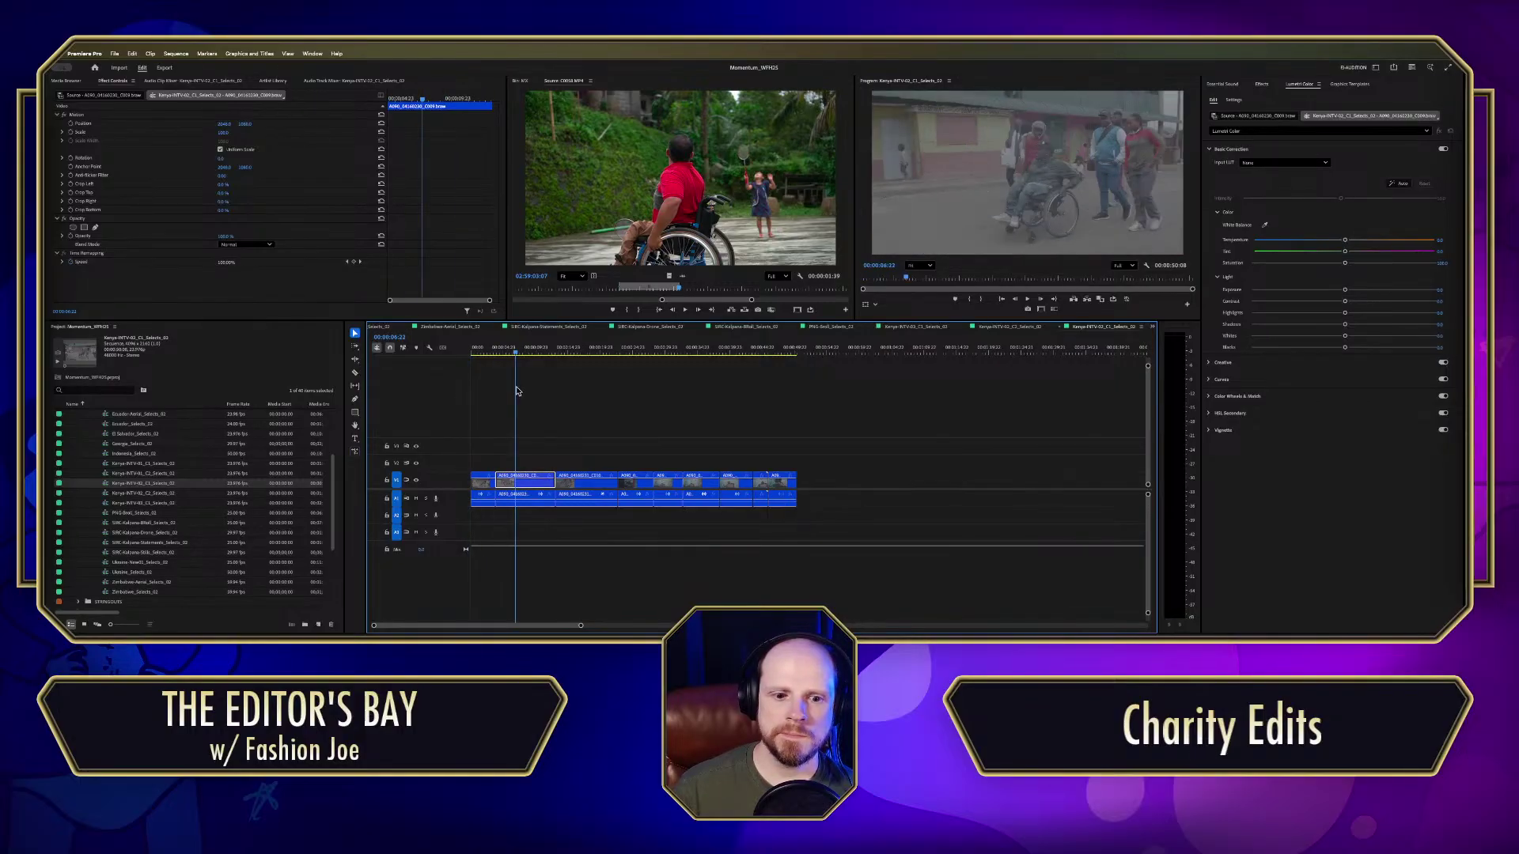
Step: Load the second Kenya clip's source and apply the ALEXA_Default_LogC2Rec709 input LUT to it
{"action": "double_click", "coordinate": [528, 487]}
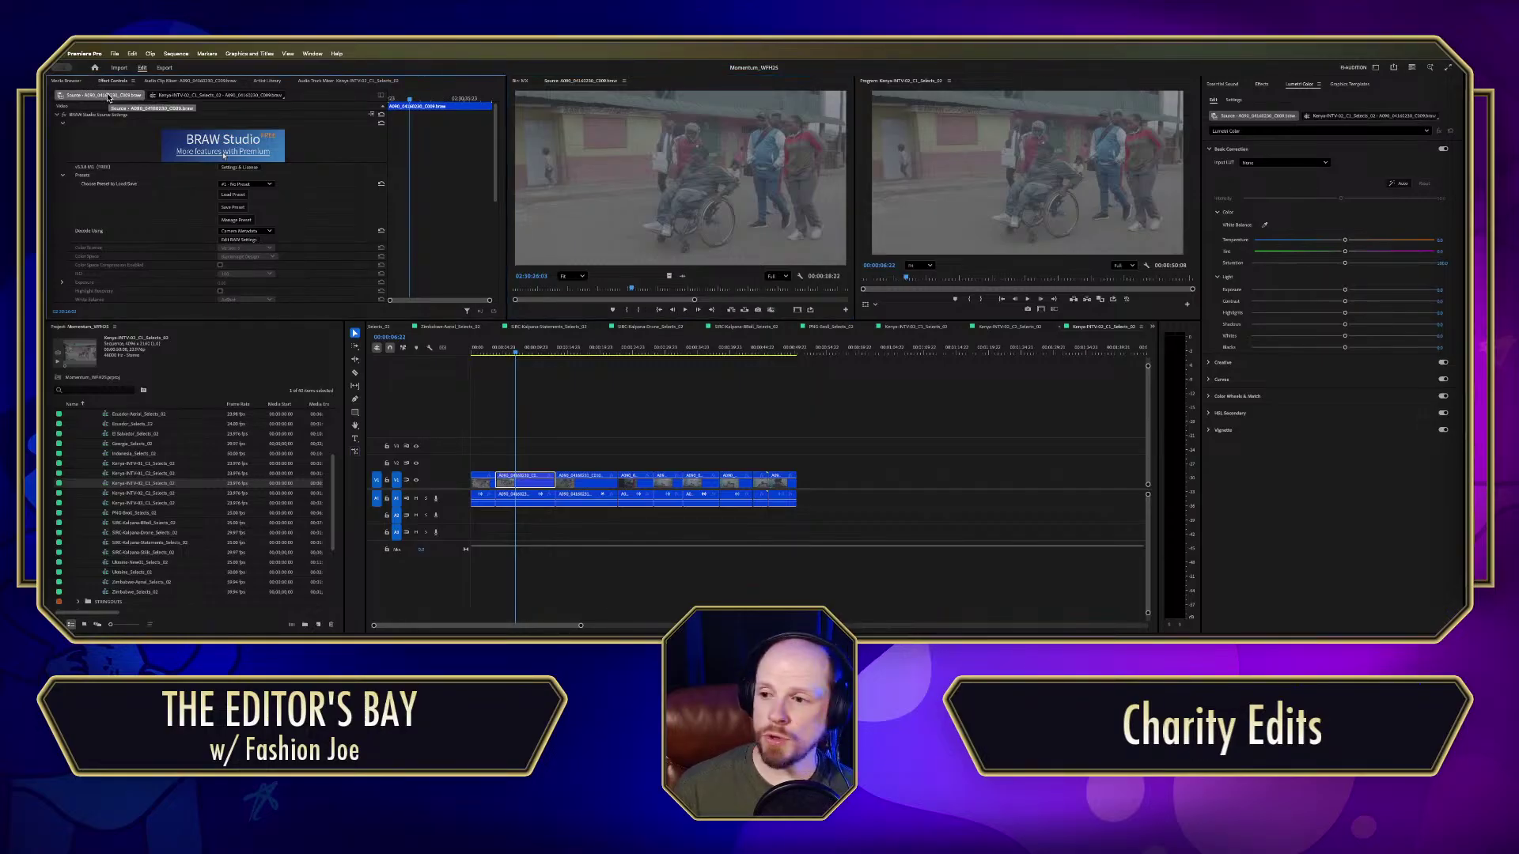
{"action": "left_click", "coordinate": [1280, 163]}
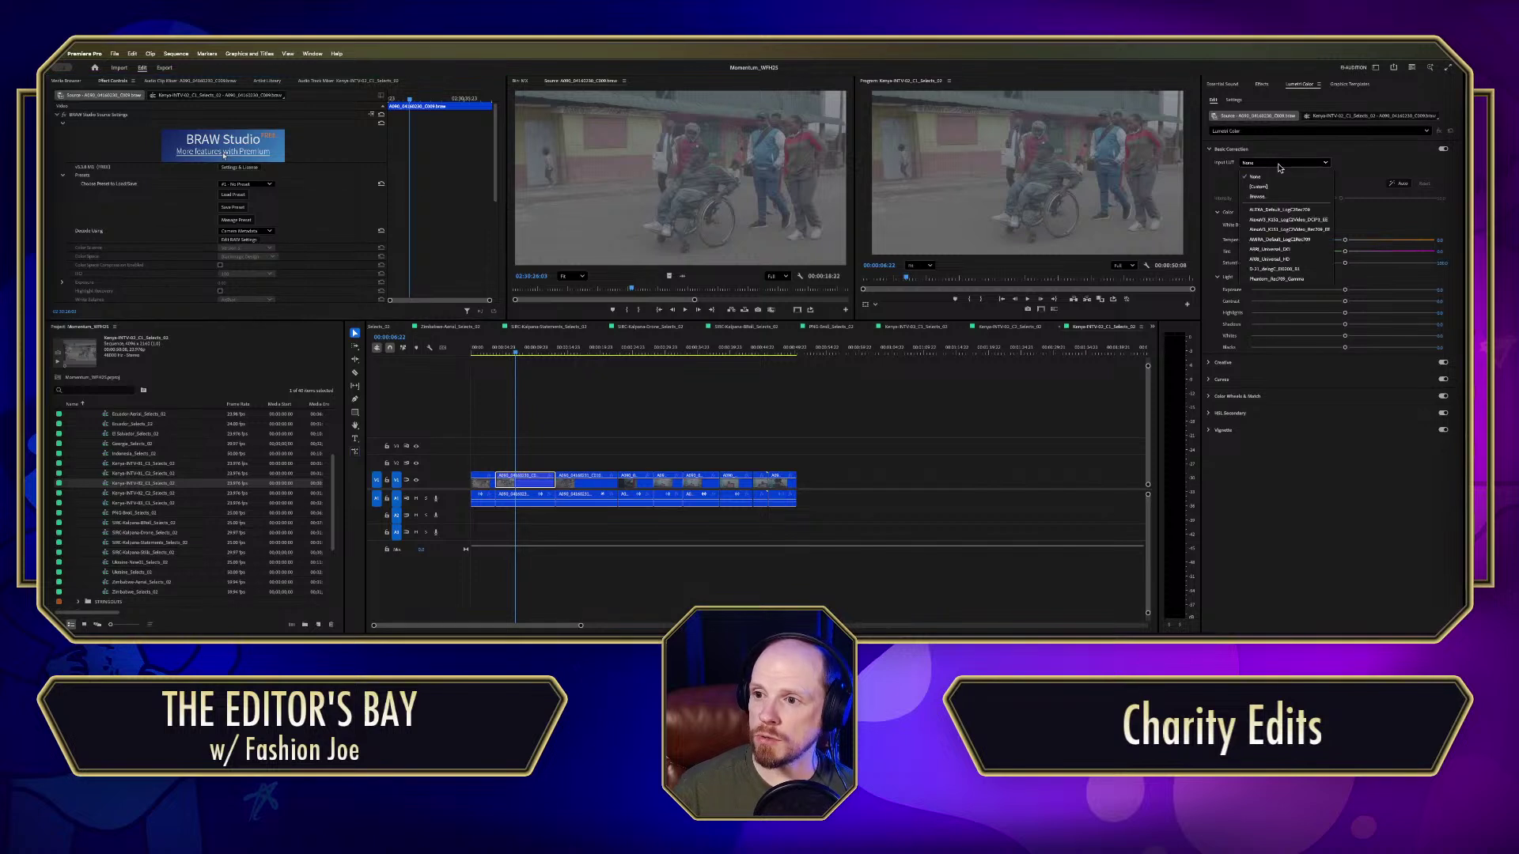
{"action": "left_click", "coordinate": [1280, 210]}
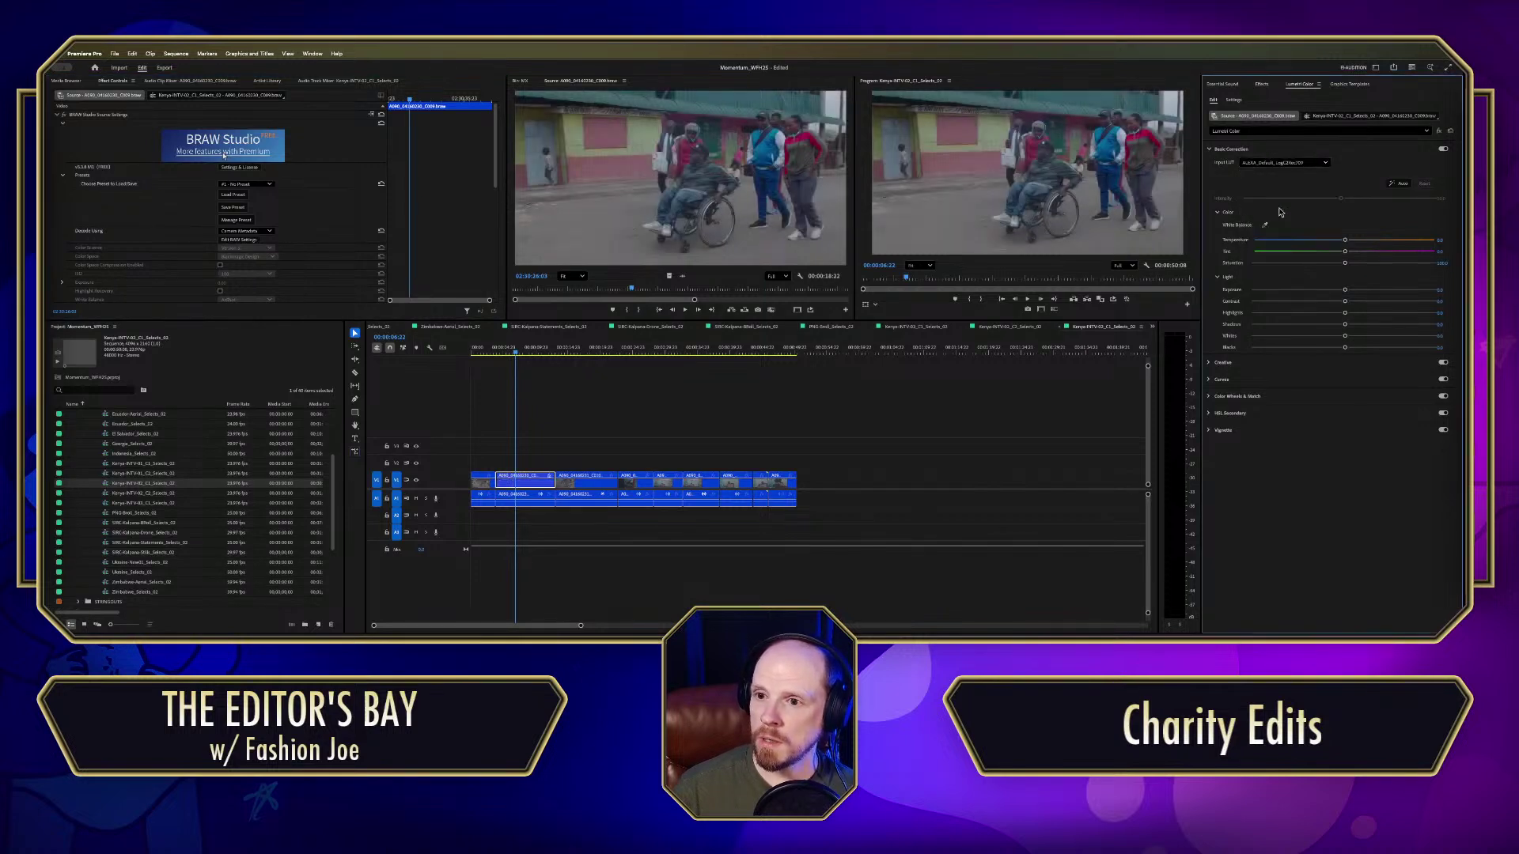
Step: Try the AlexaV3_K1S1_LogC2Video DCIP3_EE and Rec709_EE variants as the Kenya clip's input LUT
{"action": "left_click", "coordinate": [1280, 163]}
{"action": "left_click", "coordinate": [1266, 223]}
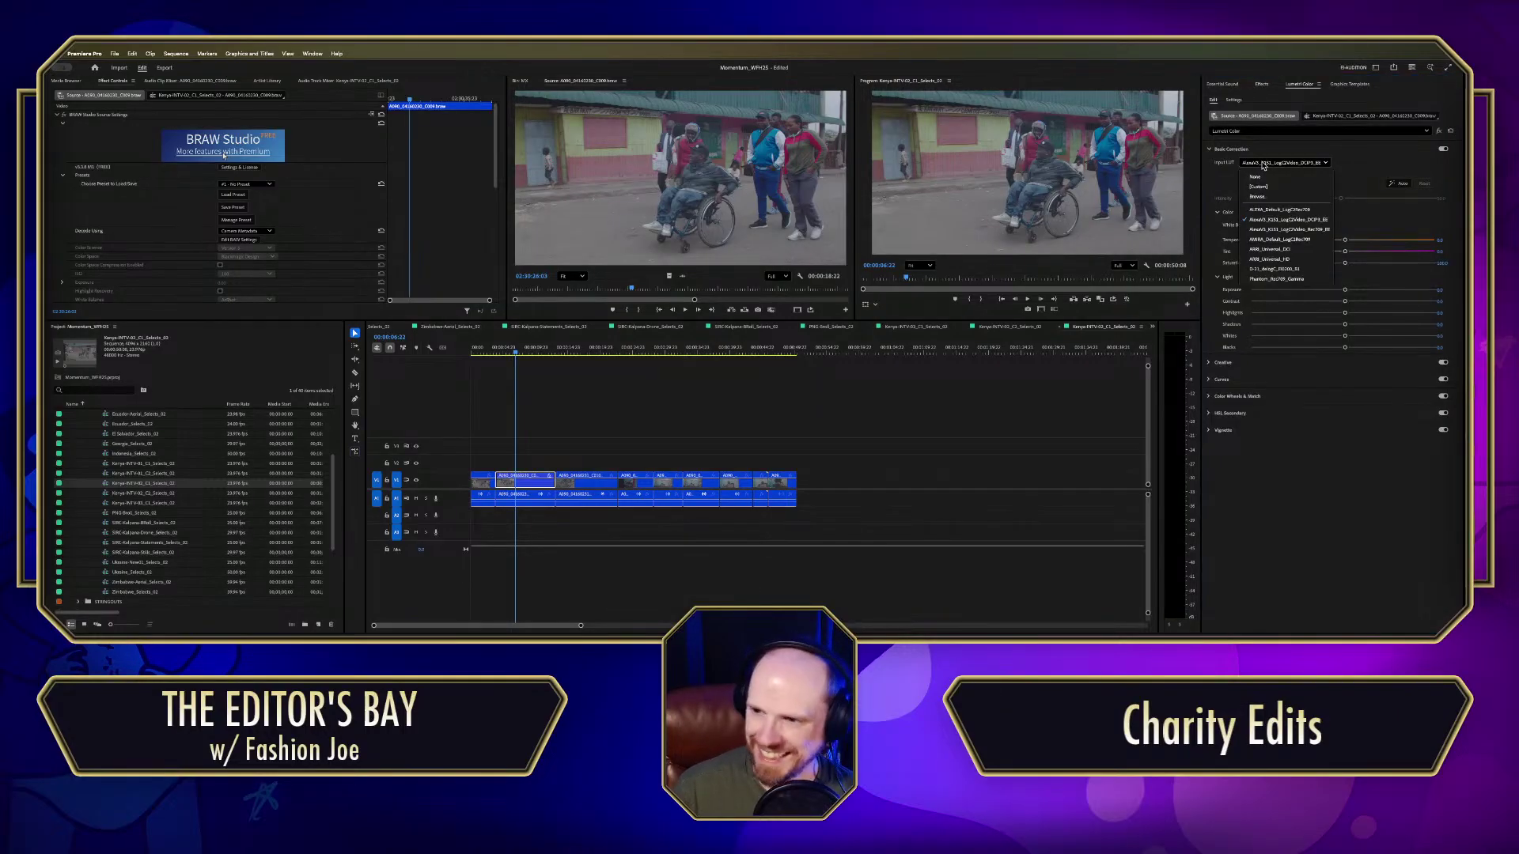
{"action": "left_click", "coordinate": [1264, 163]}
{"action": "left_click", "coordinate": [1269, 230]}
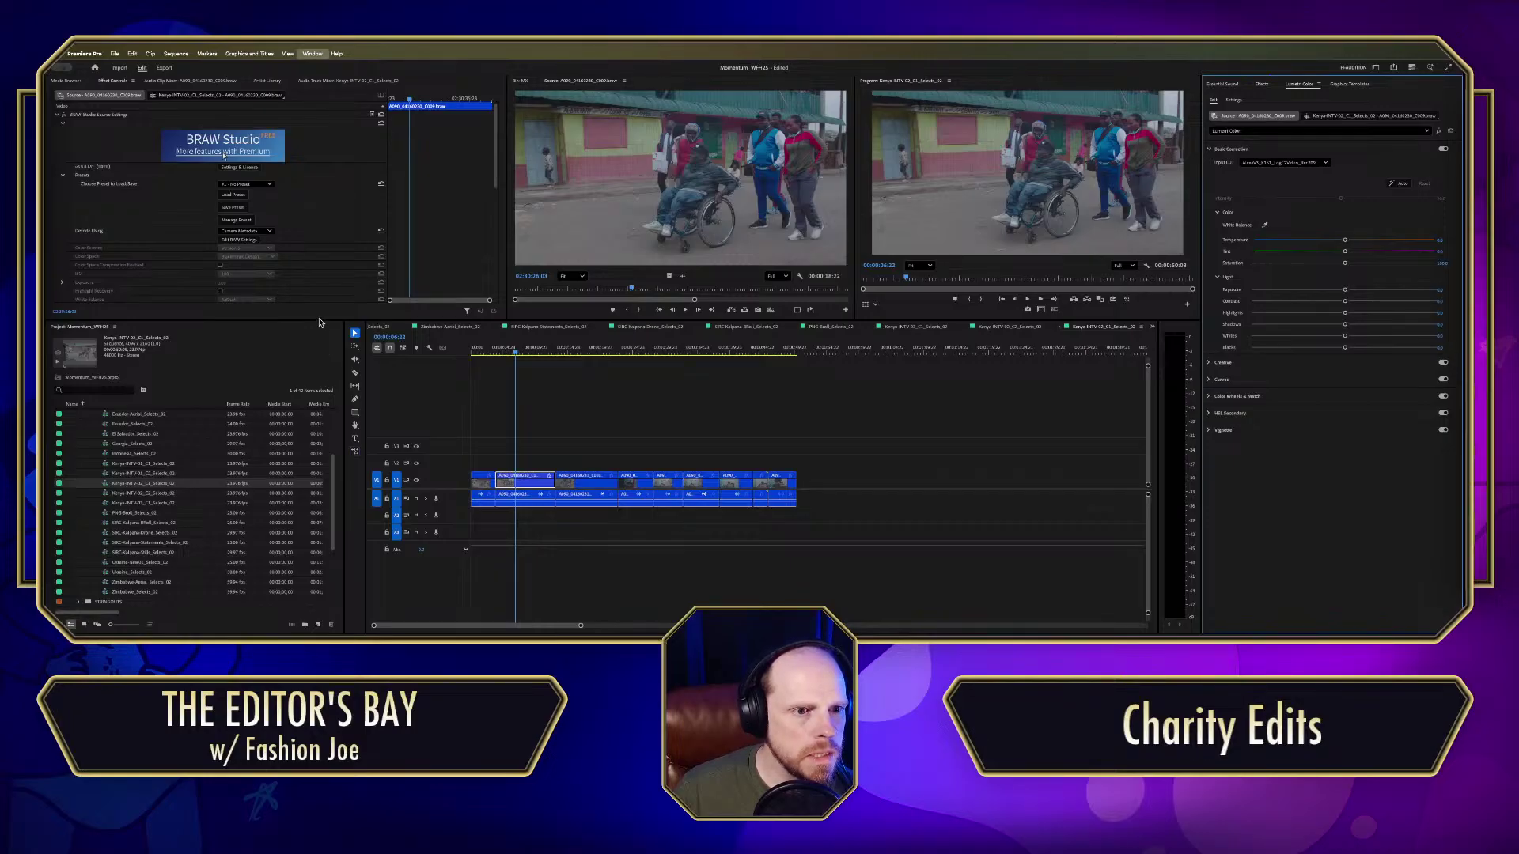
Step: Display the Lumetri Scopes, try the AMIRA_Default_LogC2Rec709 input LUT, and switch to ALEXA_Default_LogC2Rec709
{"action": "left_click", "coordinate": [314, 267]}
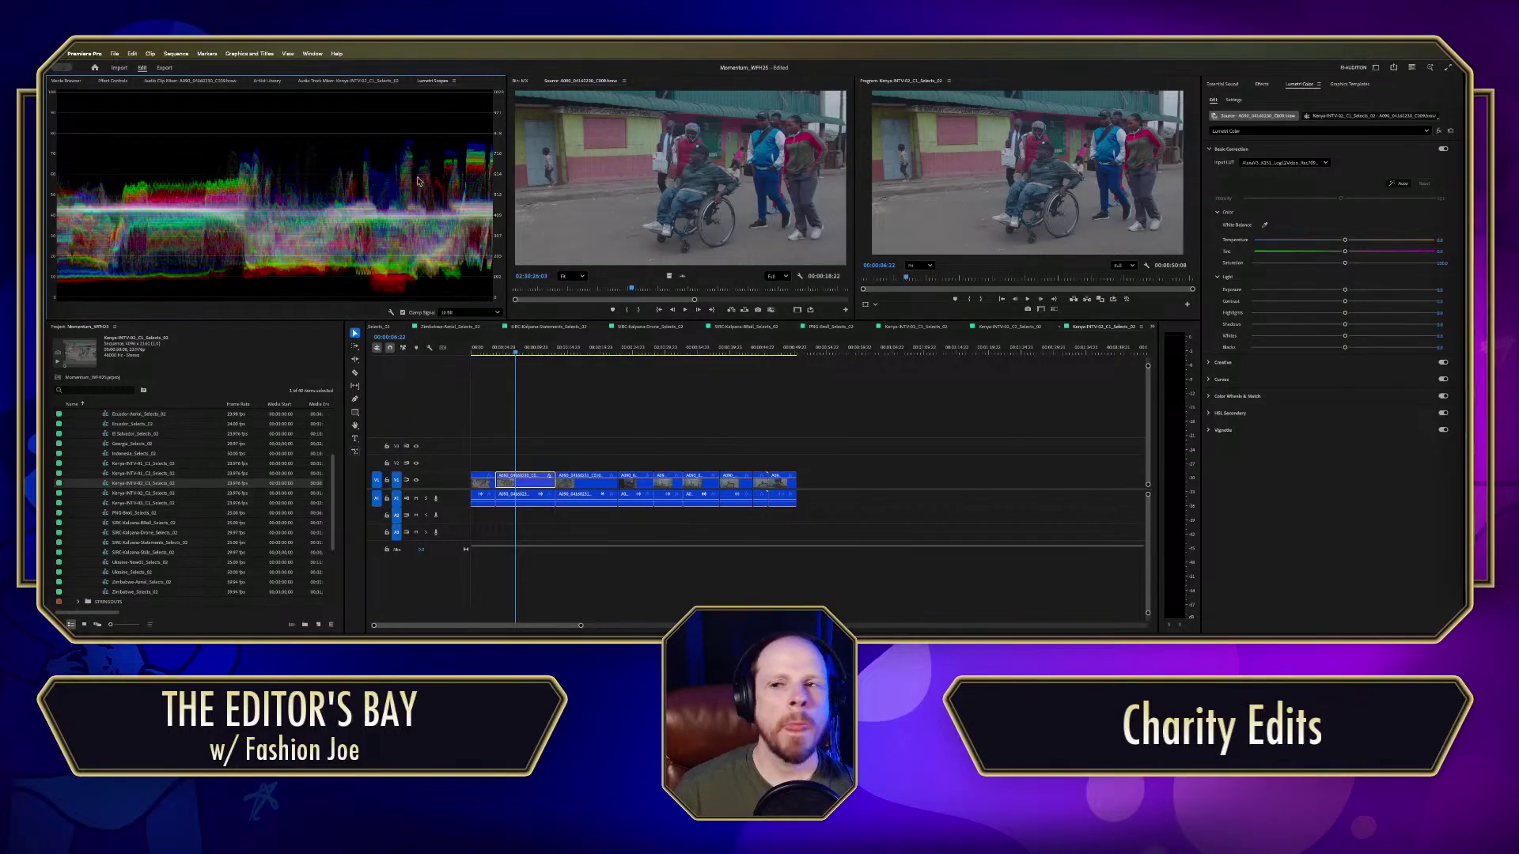
{"action": "left_click", "coordinate": [1276, 163]}
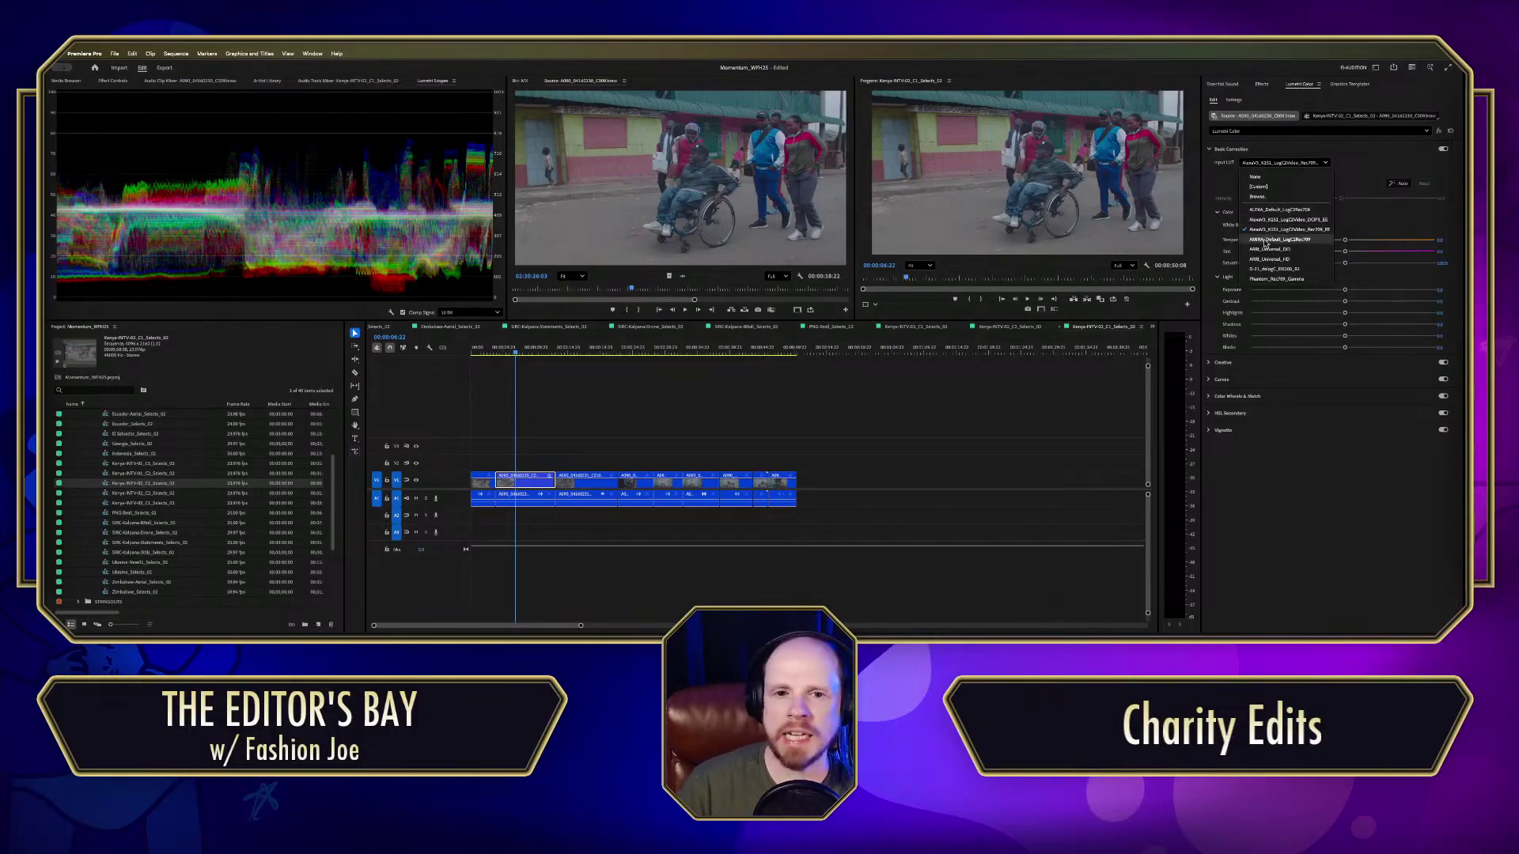
{"action": "left_click", "coordinate": [1266, 240]}
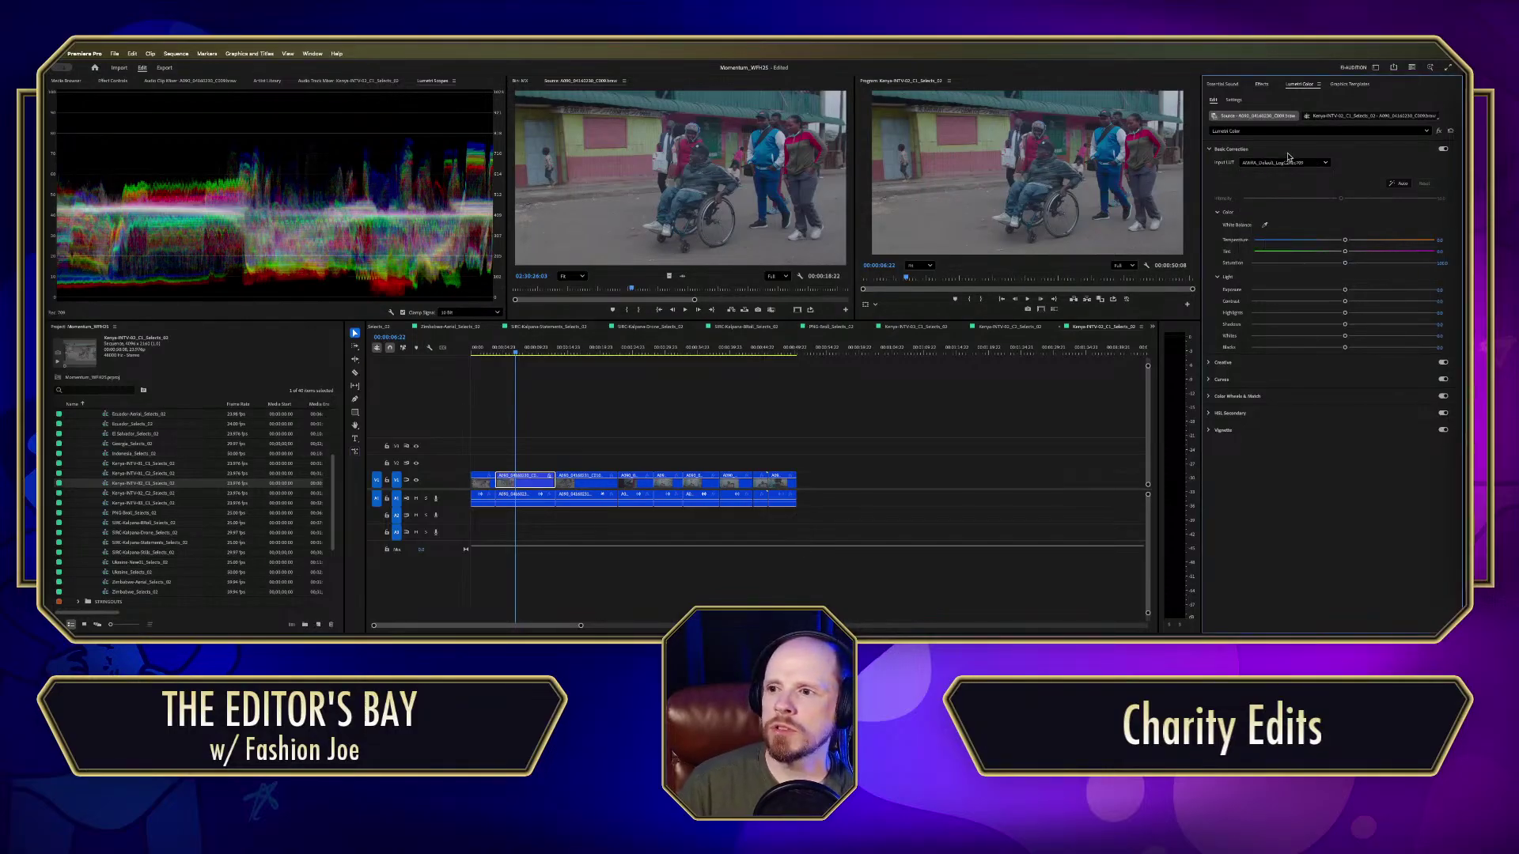
{"action": "left_click", "coordinate": [1287, 164]}
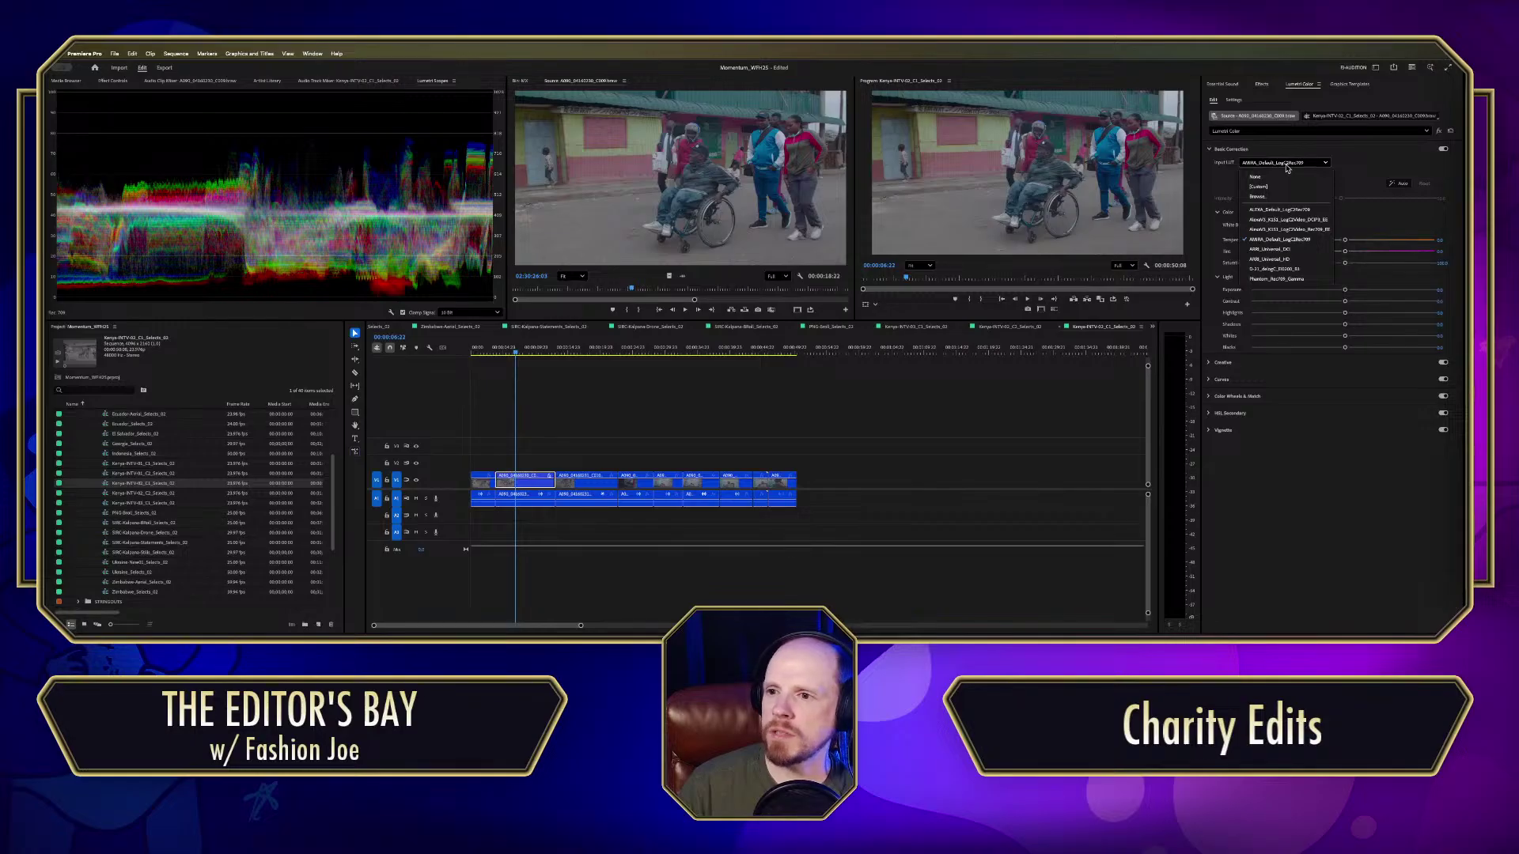
{"action": "left_click", "coordinate": [1277, 209]}
Step: Try the ARRI_Universal_DCI, ARRI_Universal_HD, D-21_delogC and Phantom_Rec709_Gamma input LUTs on the Kenya source clip
{"action": "left_click", "coordinate": [1268, 164]}
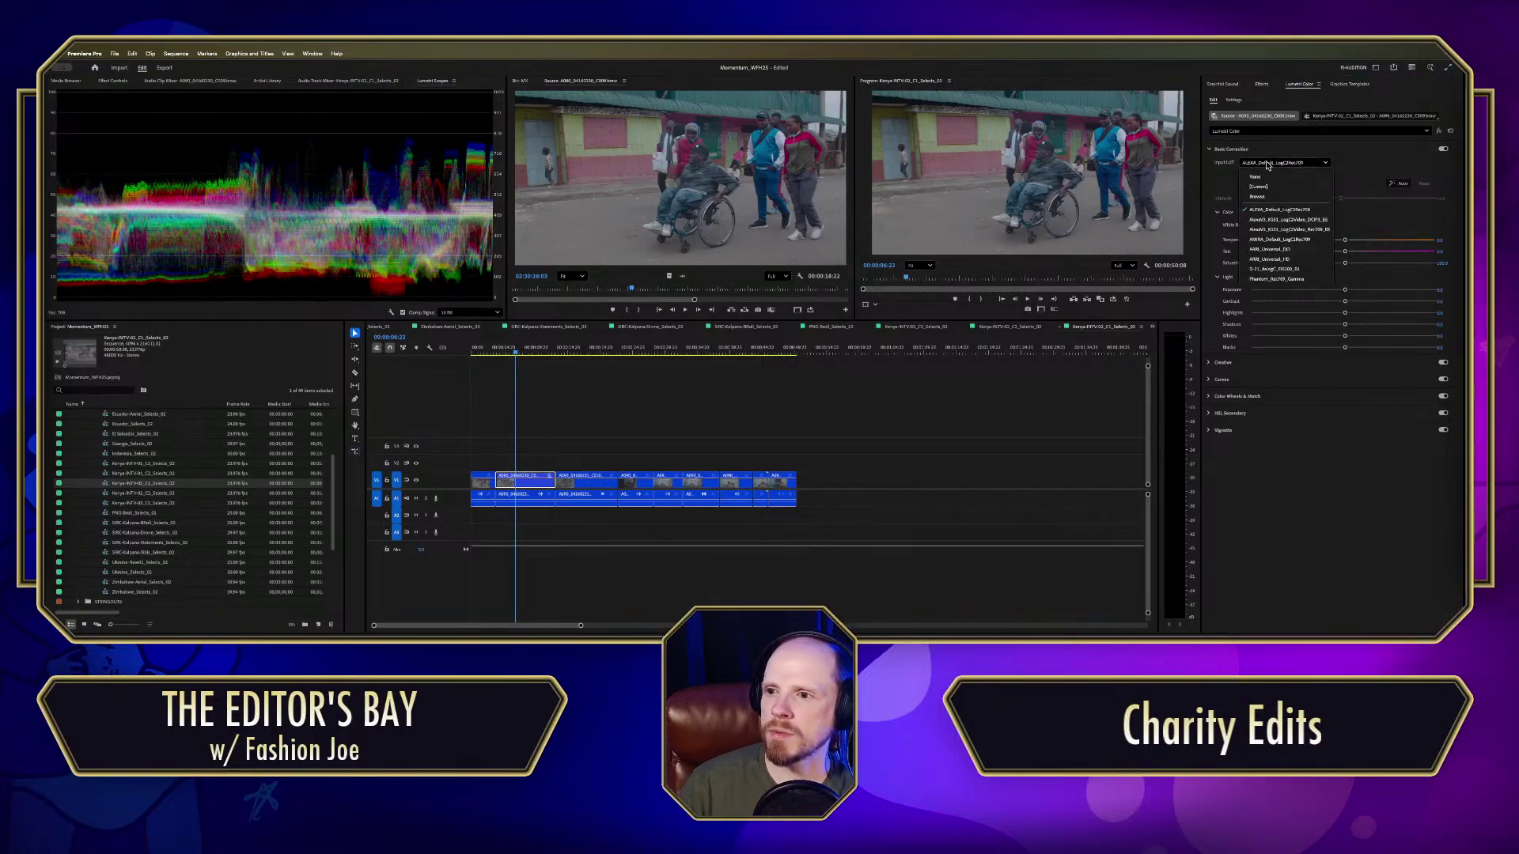
{"action": "left_click", "coordinate": [1270, 250]}
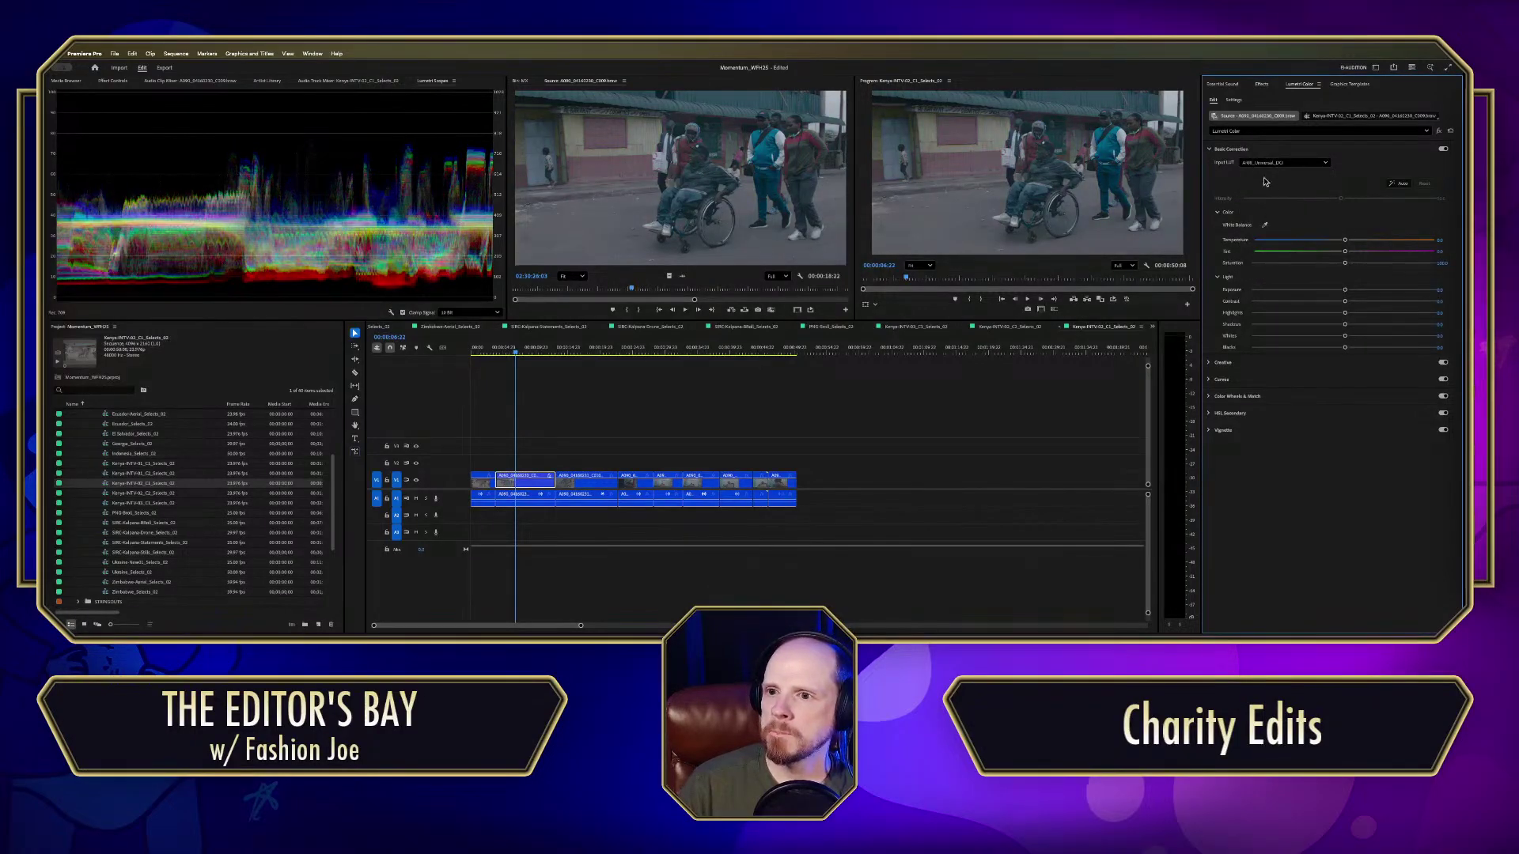
{"action": "left_click", "coordinate": [1268, 163]}
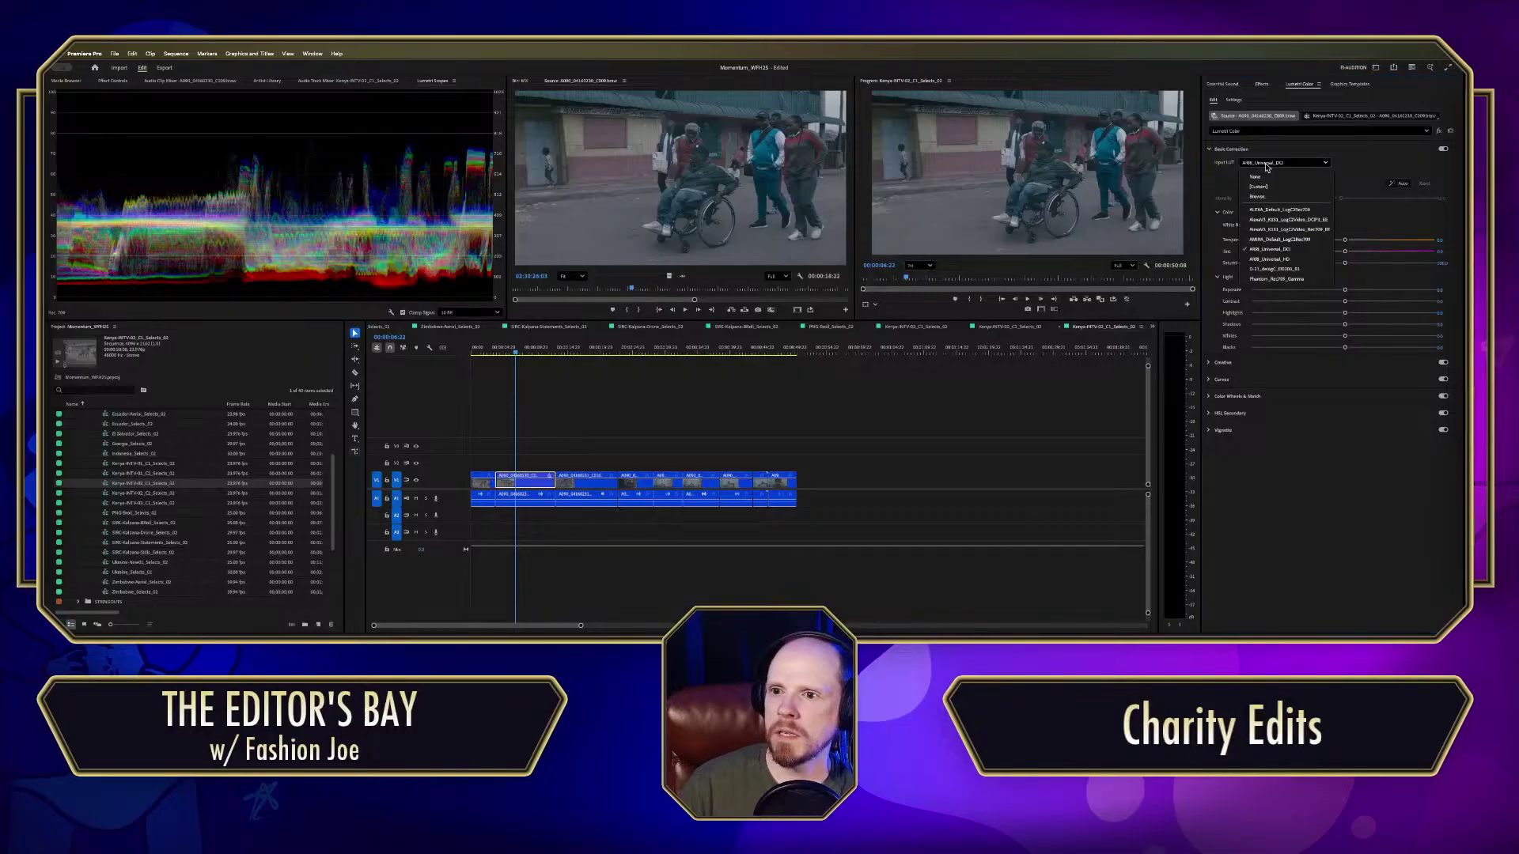
{"action": "left_click", "coordinate": [1265, 259]}
{"action": "left_click", "coordinate": [1268, 164]}
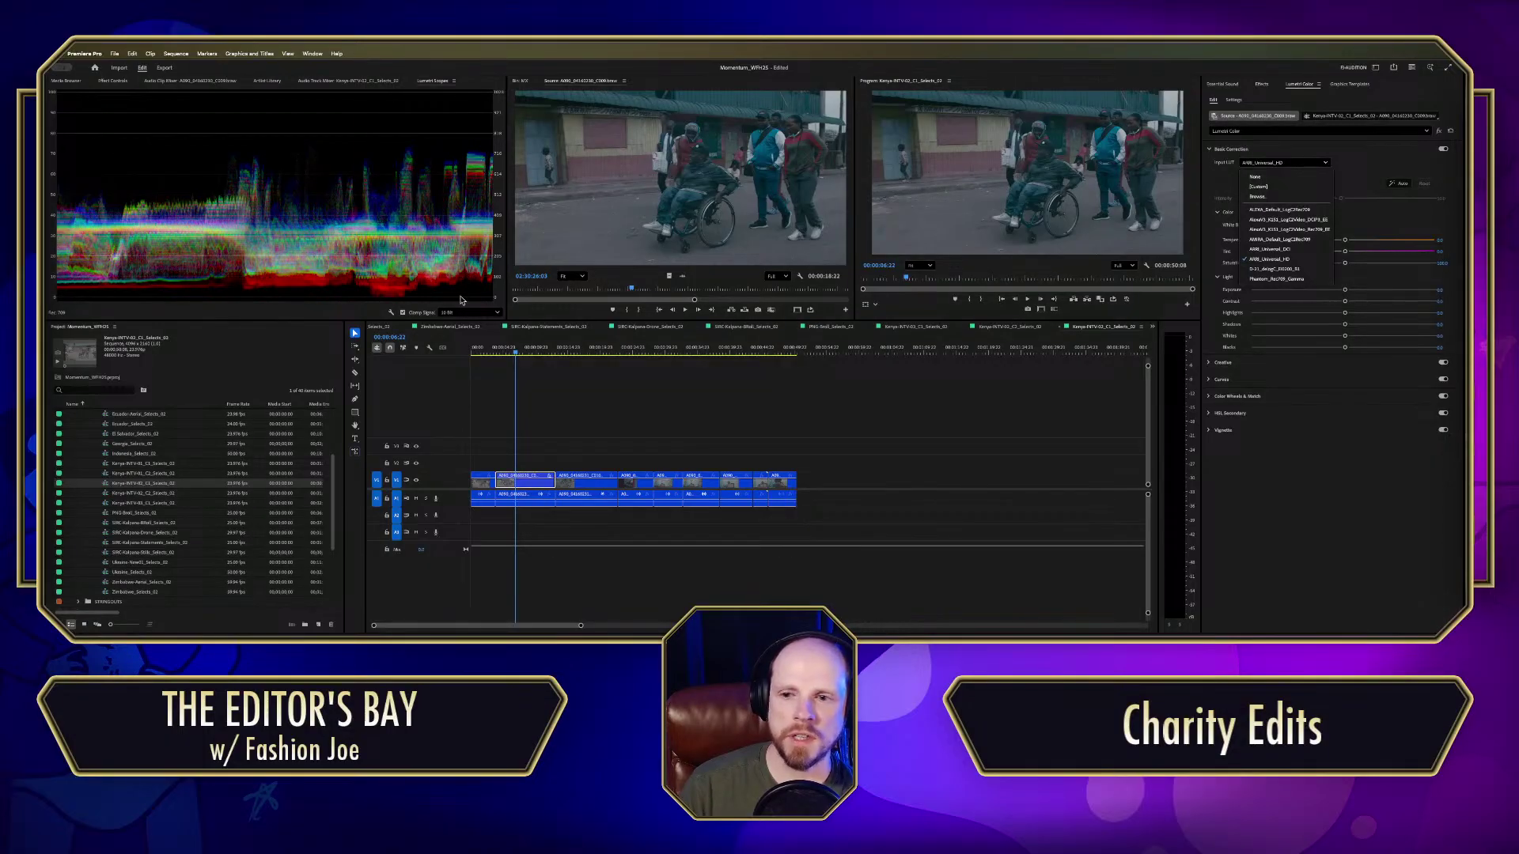
{"action": "left_click", "coordinate": [1256, 269]}
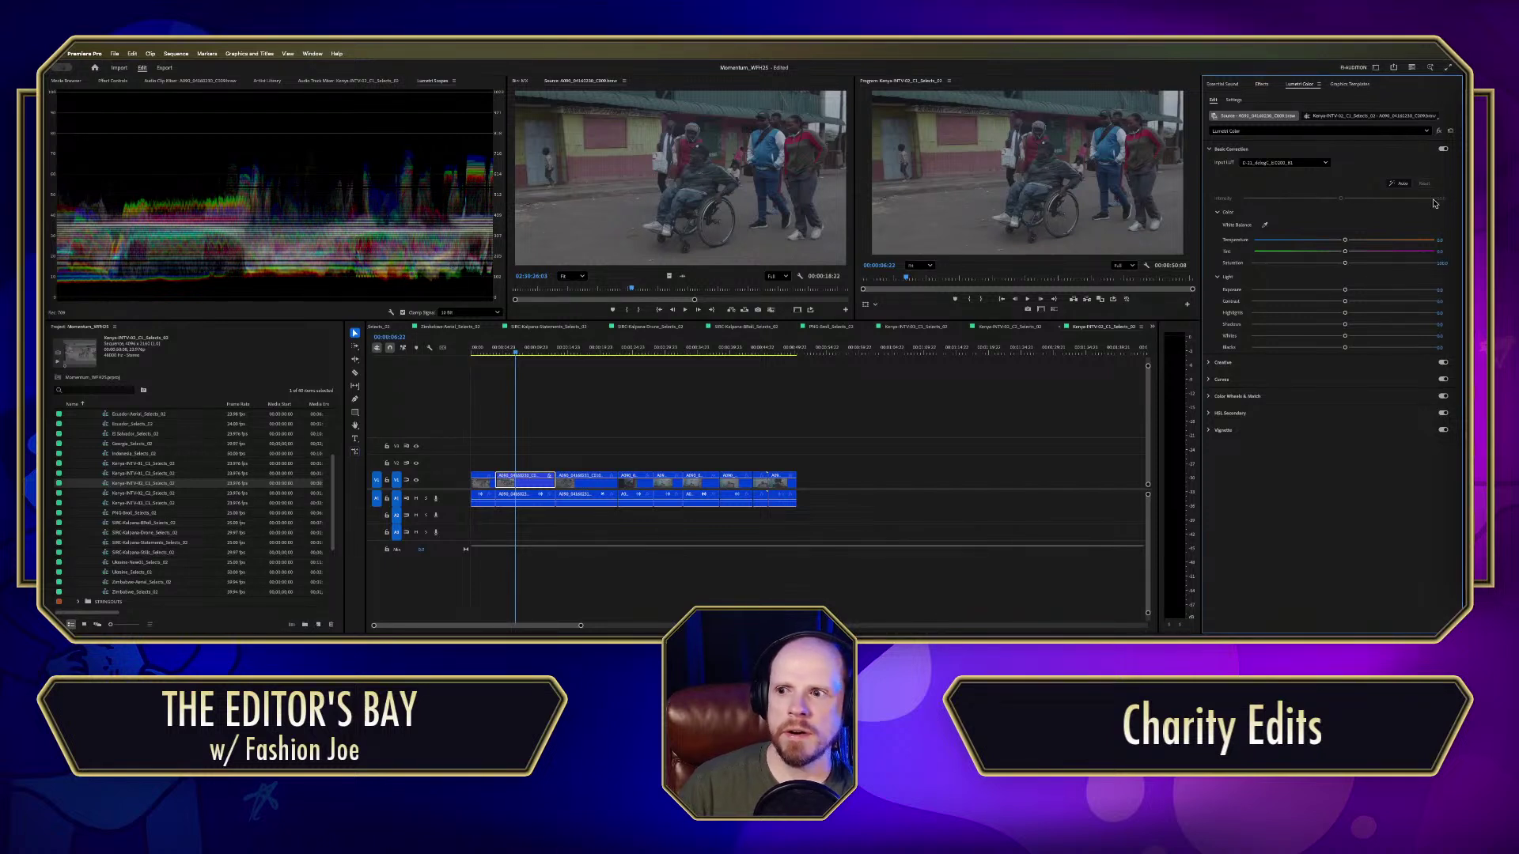
{"action": "left_click", "coordinate": [1292, 162]}
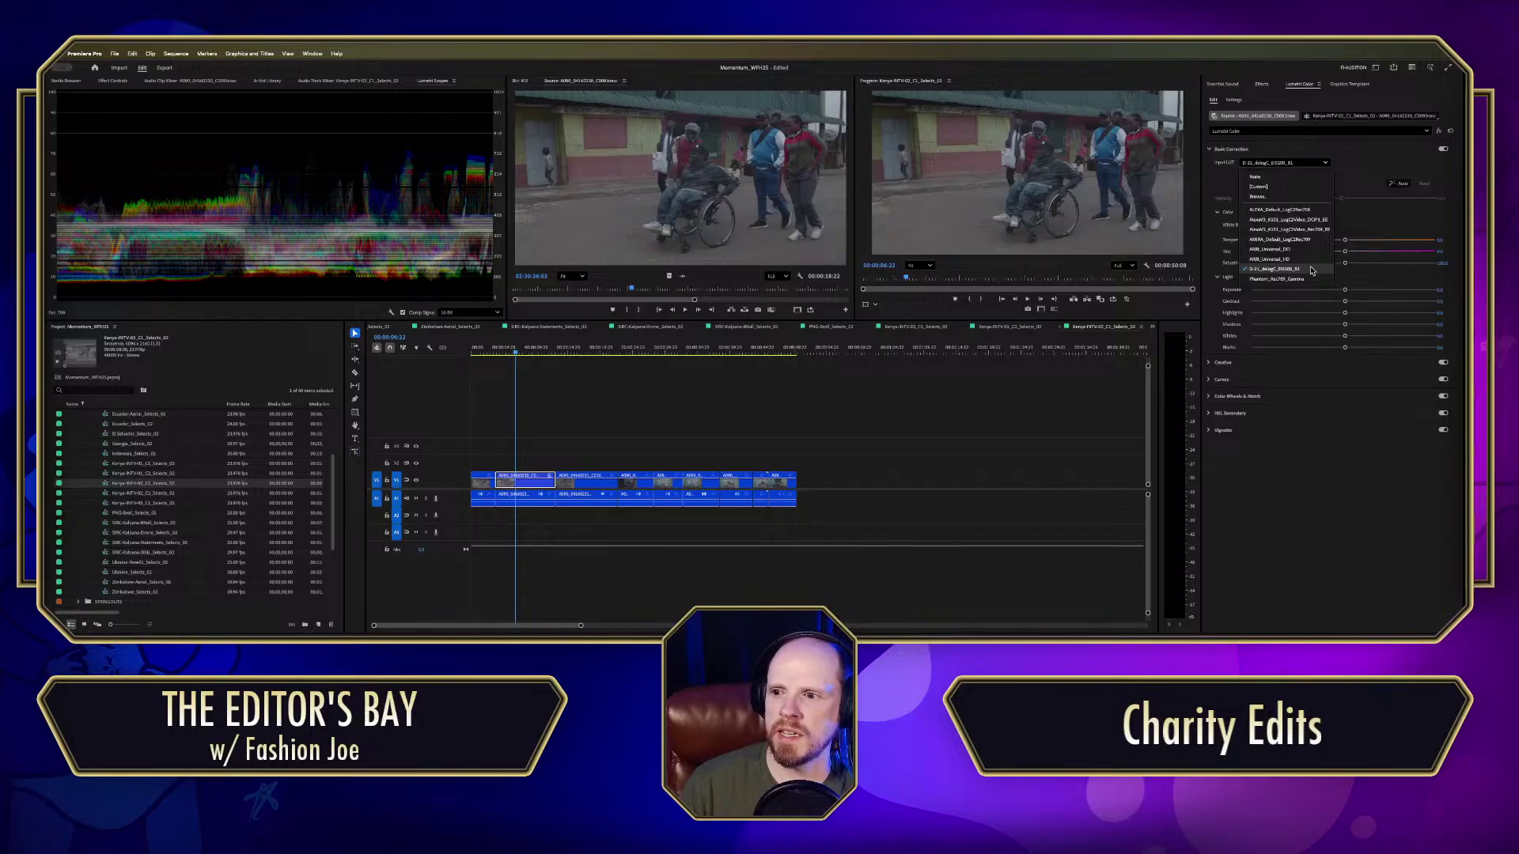
{"action": "left_click", "coordinate": [1277, 278]}
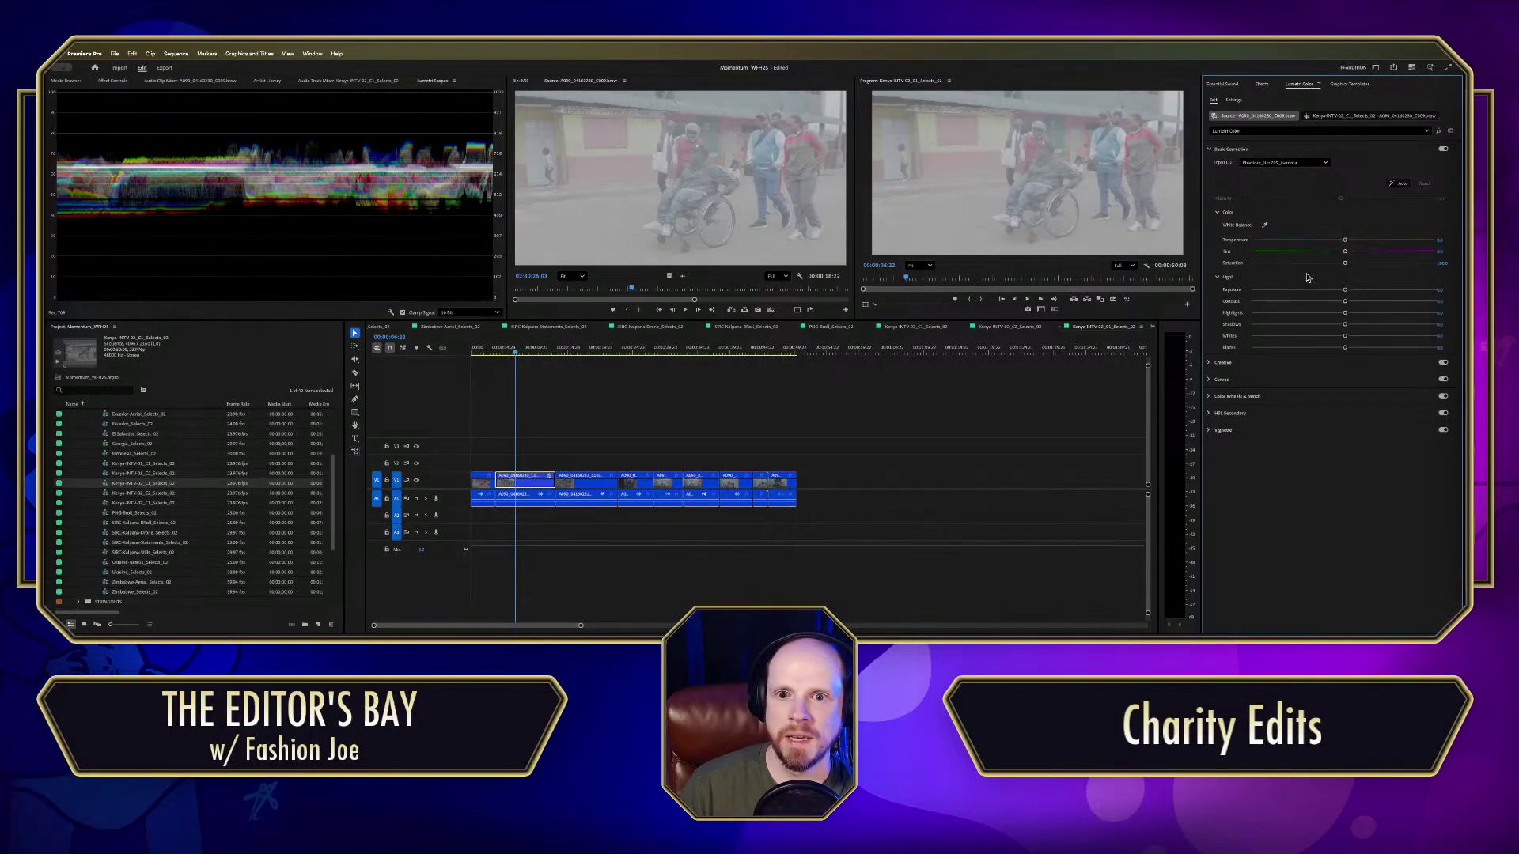
Step: Compare ALEXA_Default_LogC2Rec709 with AlexaV3_K1S1_LogC2Video_DCIP3_EE on the Kenya source clip and set ALEXA_Default_LogC2Rec709 as its input LUT
{"action": "left_click", "coordinate": [1286, 164]}
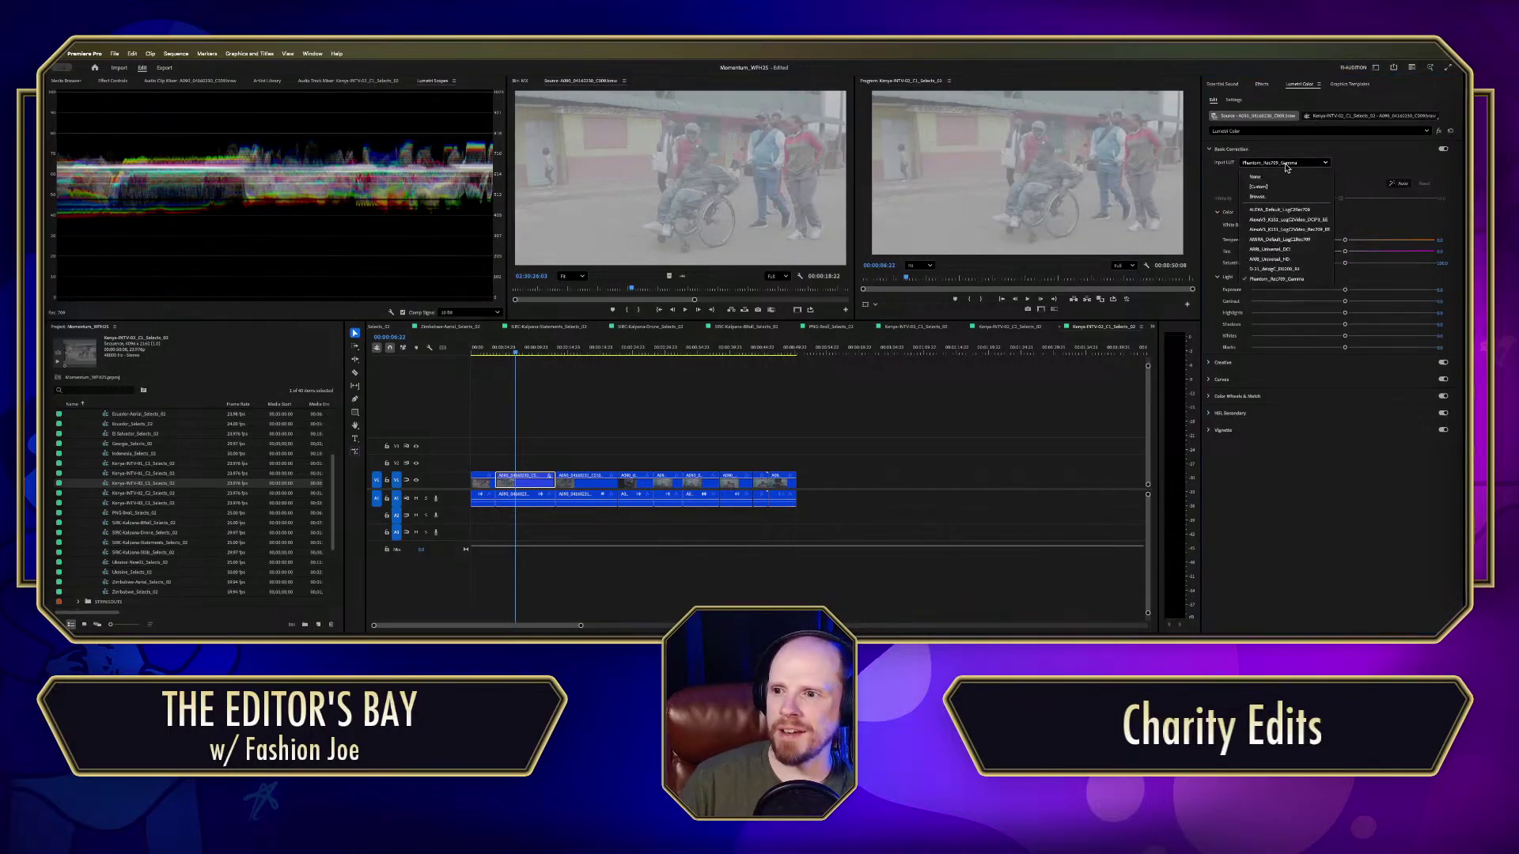
{"action": "left_click", "coordinate": [1279, 209]}
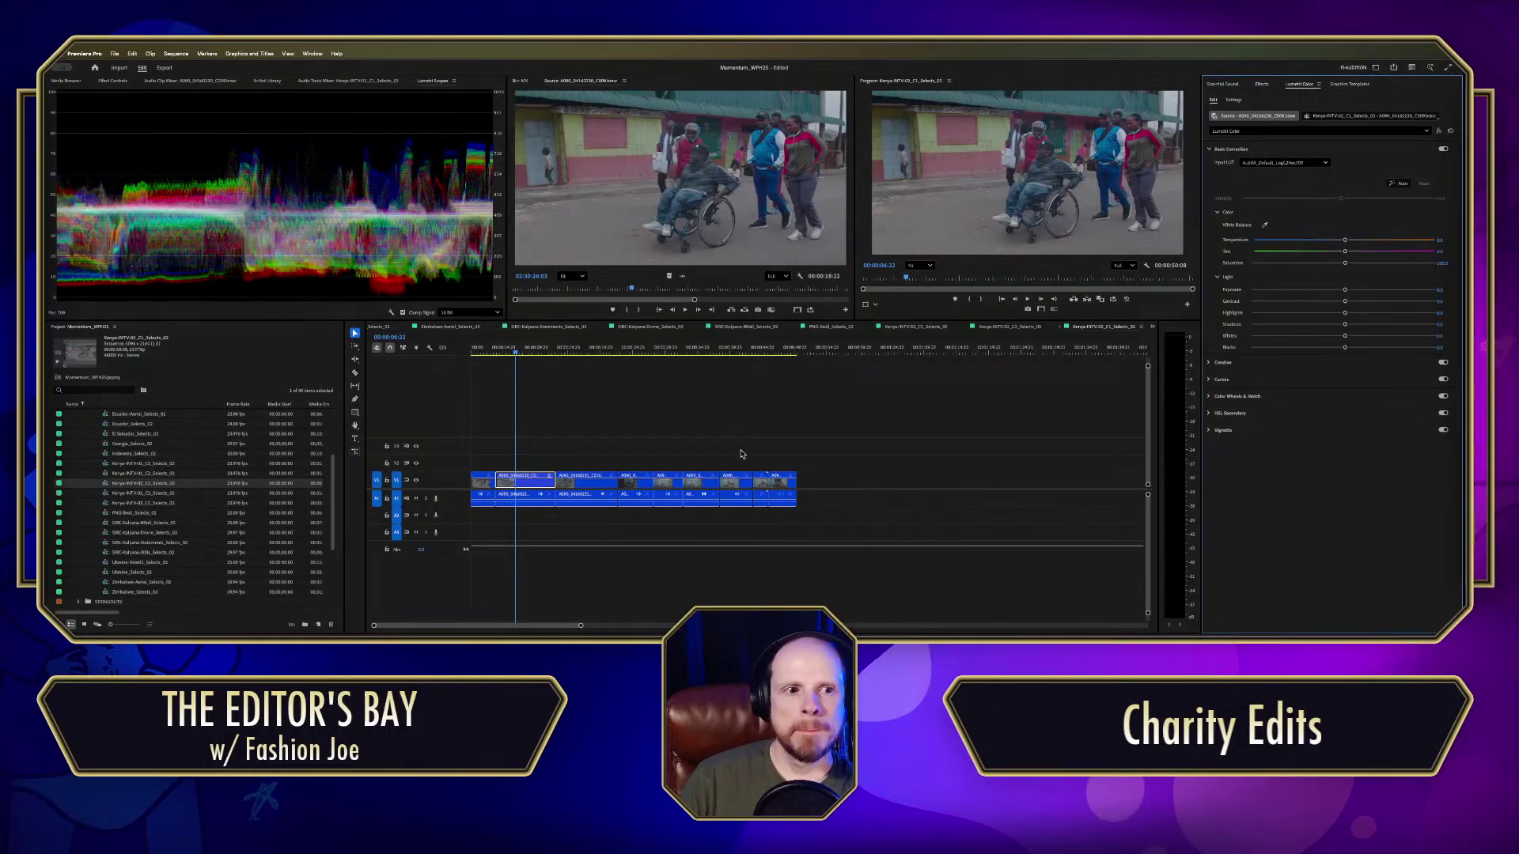
{"action": "left_click", "coordinate": [1301, 164]}
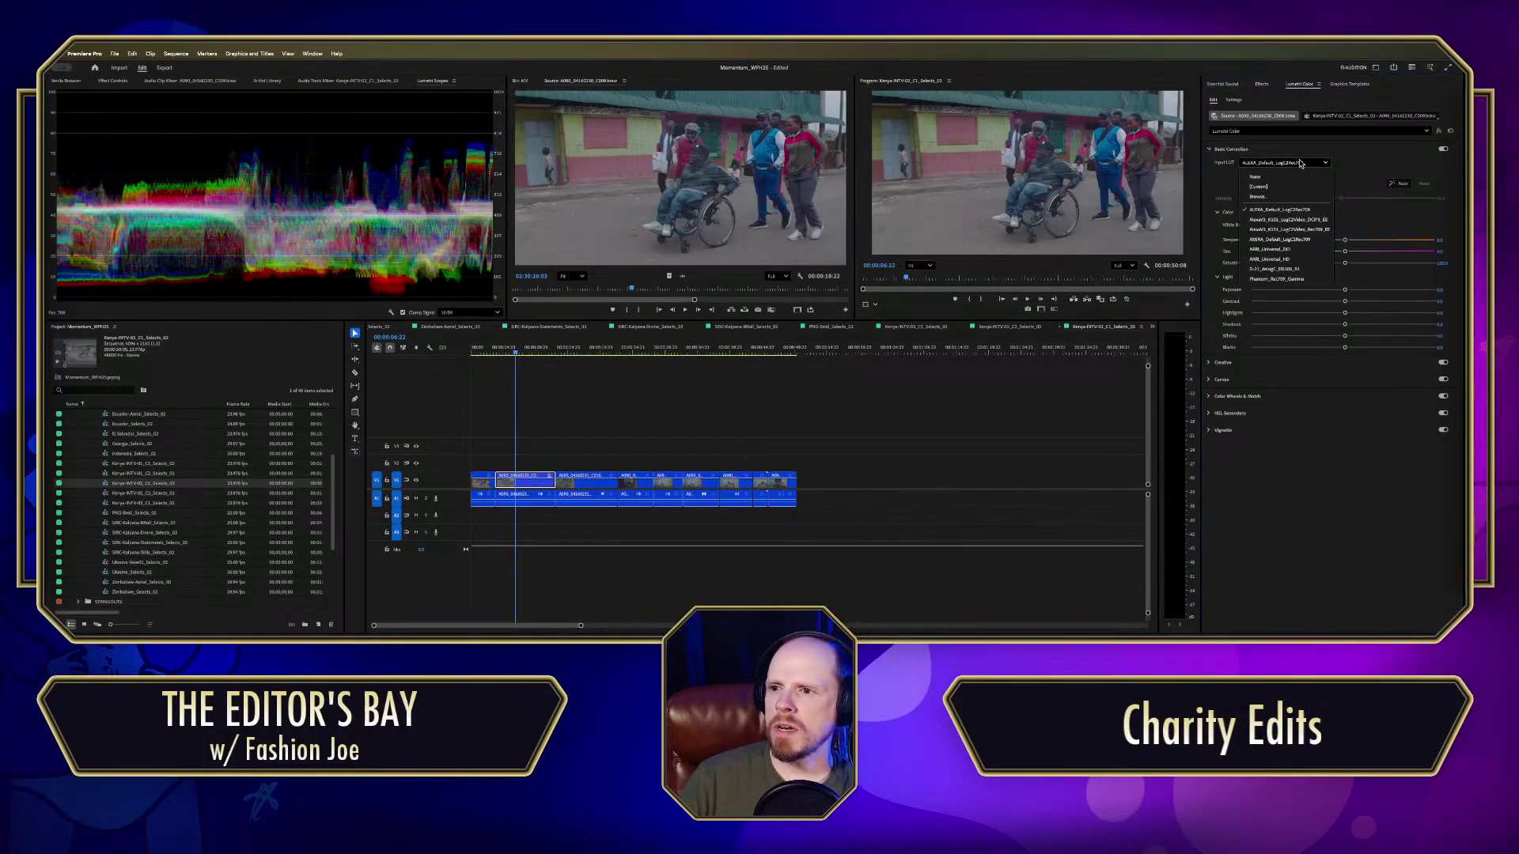
{"action": "left_click", "coordinate": [1289, 219]}
{"action": "left_click", "coordinate": [1290, 163]}
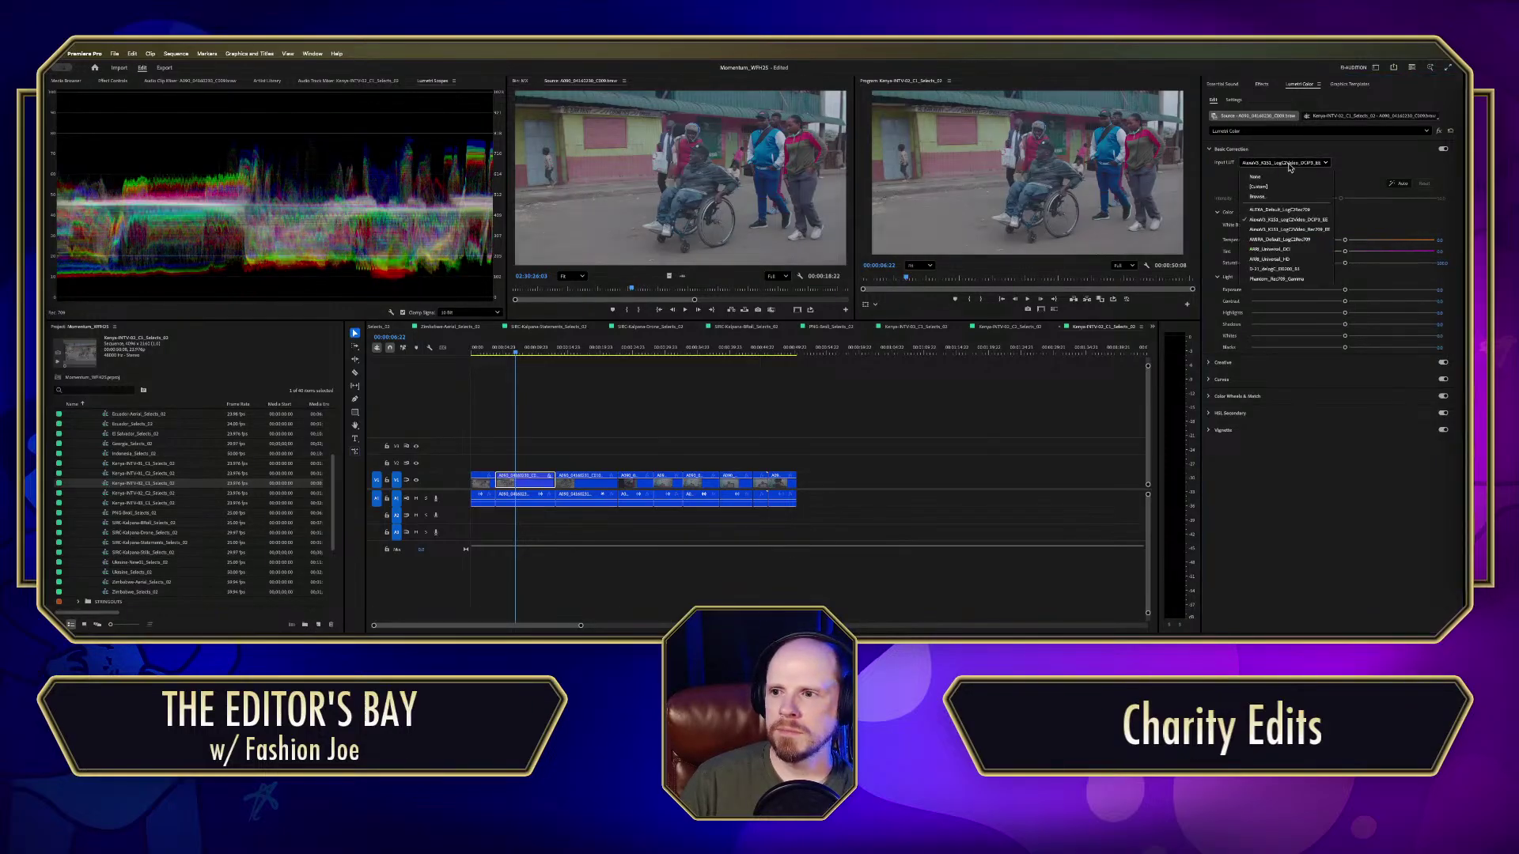
{"action": "left_click", "coordinate": [1272, 213]}
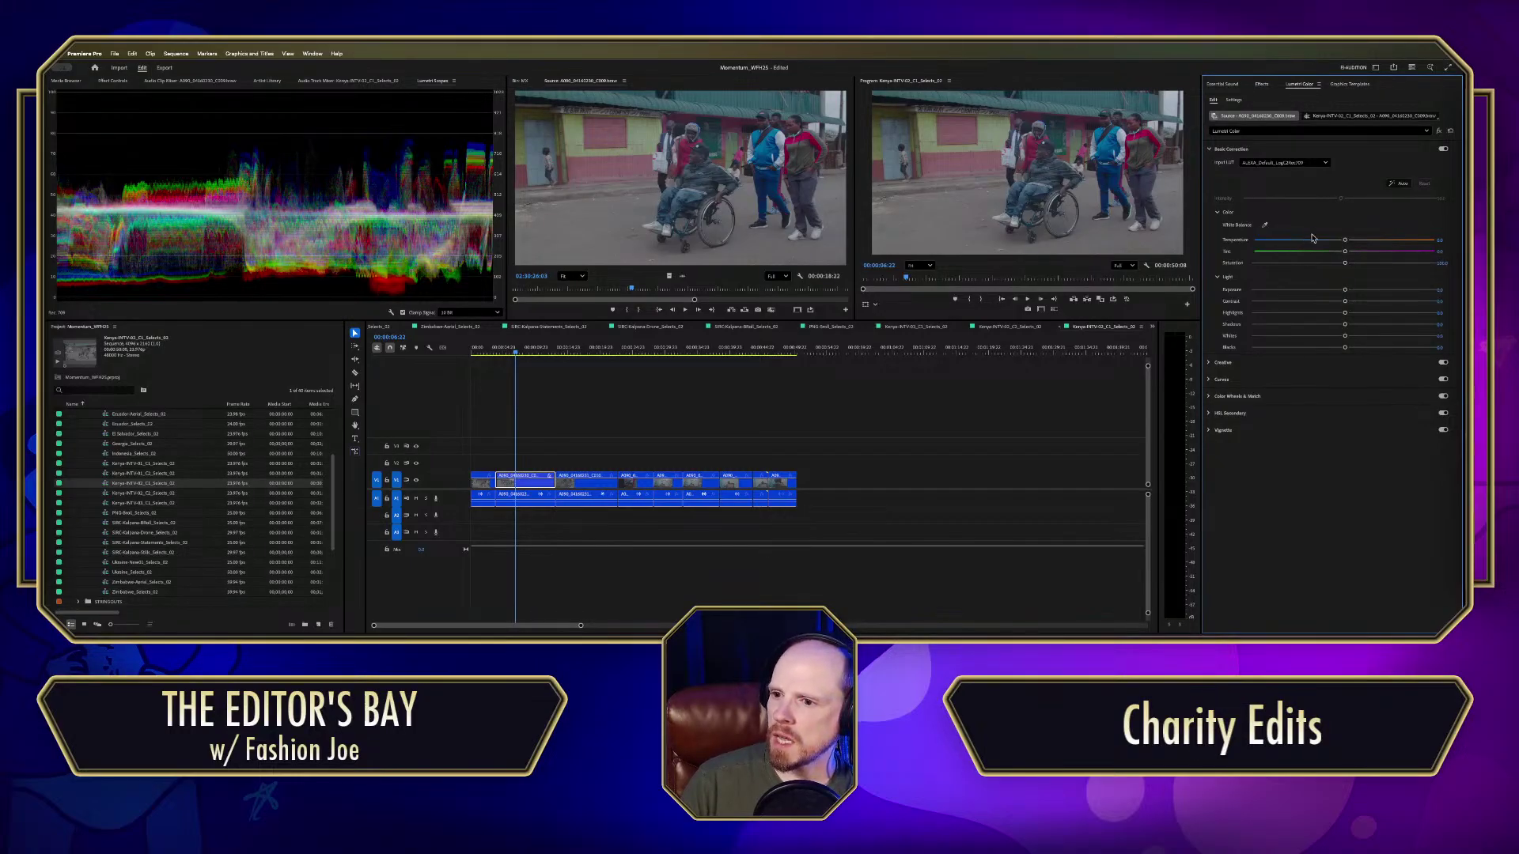
Step: Raise the whites and contrast, lower the blacks slightly, and warm the temperature of the Kenya wheelchair source clip
{"action": "mouse_move", "coordinate": [1347, 349]}
{"action": "left_mouse_down"}
{"action": "mouse_move", "coordinate": [1359, 354]}
{"action": "mouse_move", "coordinate": [1344, 353]}
{"action": "left_mouse_up"}
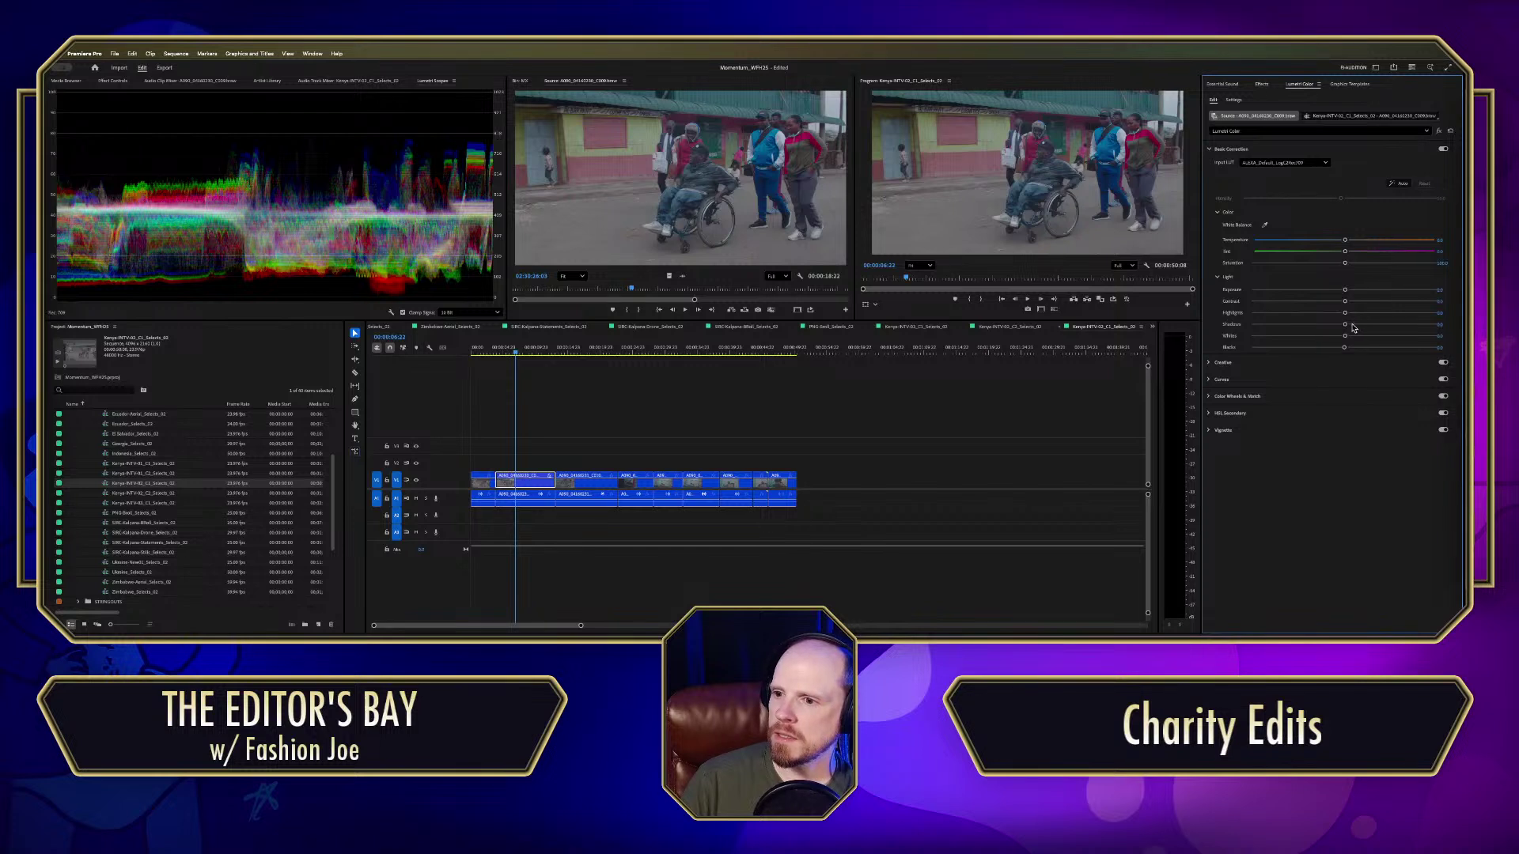
{"action": "left_click_drag", "start_coordinate": [1345, 337], "coordinate": [1406, 336]}
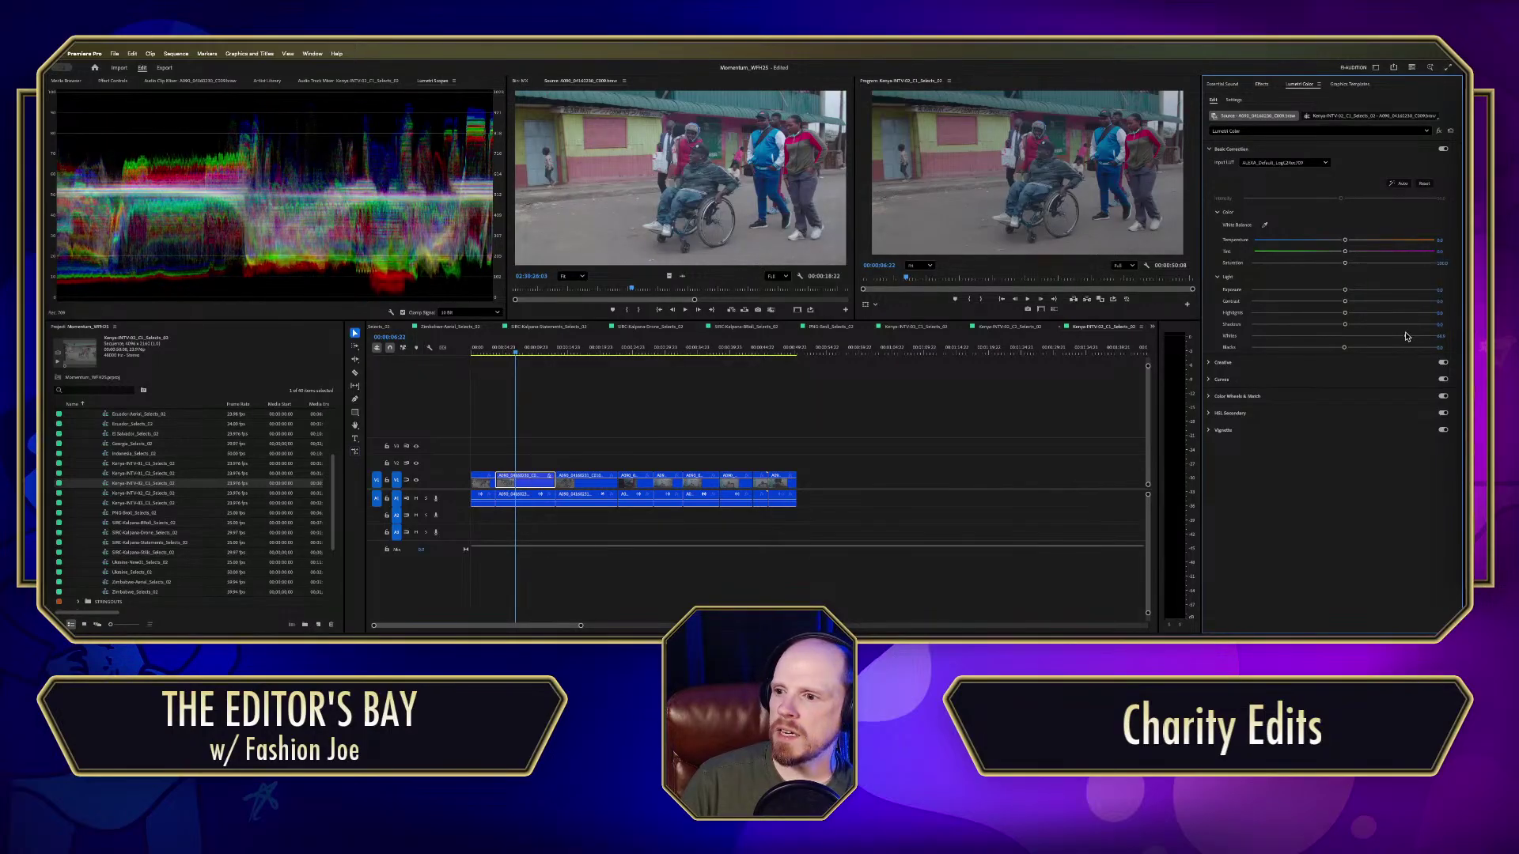
{"action": "left_click_drag", "start_coordinate": [1345, 306], "coordinate": [1398, 309]}
{"action": "left_click_drag", "start_coordinate": [1418, 308], "coordinate": [1378, 315]}
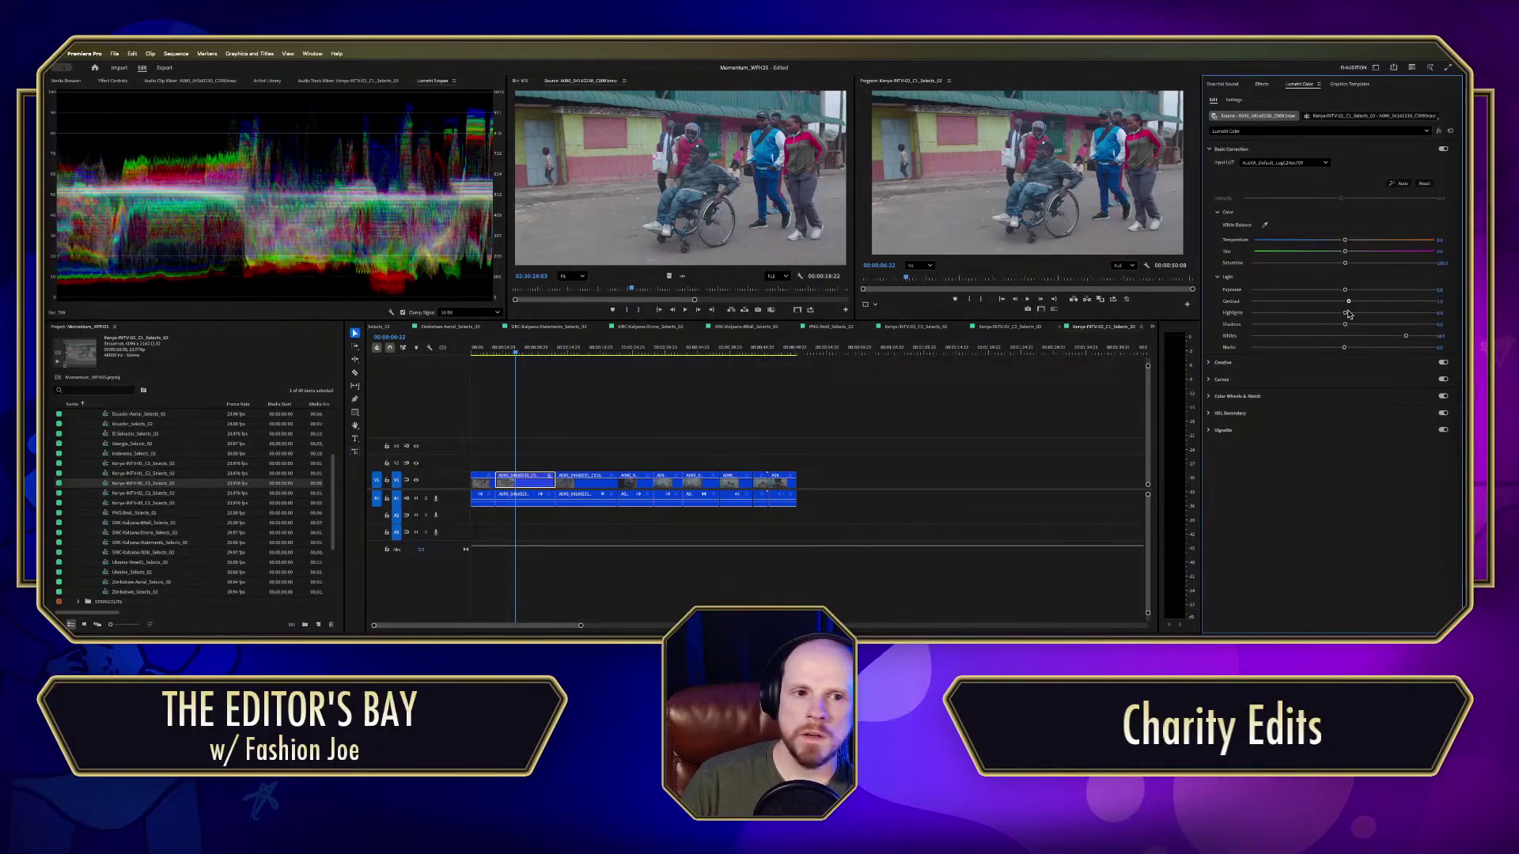
{"action": "mouse_move", "coordinate": [1389, 312]}
{"action": "left_mouse_down"}
{"action": "mouse_move", "coordinate": [1340, 316]}
{"action": "mouse_move", "coordinate": [1413, 303]}
{"action": "mouse_move", "coordinate": [1395, 304]}
{"action": "mouse_move", "coordinate": [1380, 338]}
{"action": "mouse_move", "coordinate": [1428, 331]}
{"action": "mouse_move", "coordinate": [1405, 334]}
{"action": "left_mouse_up"}
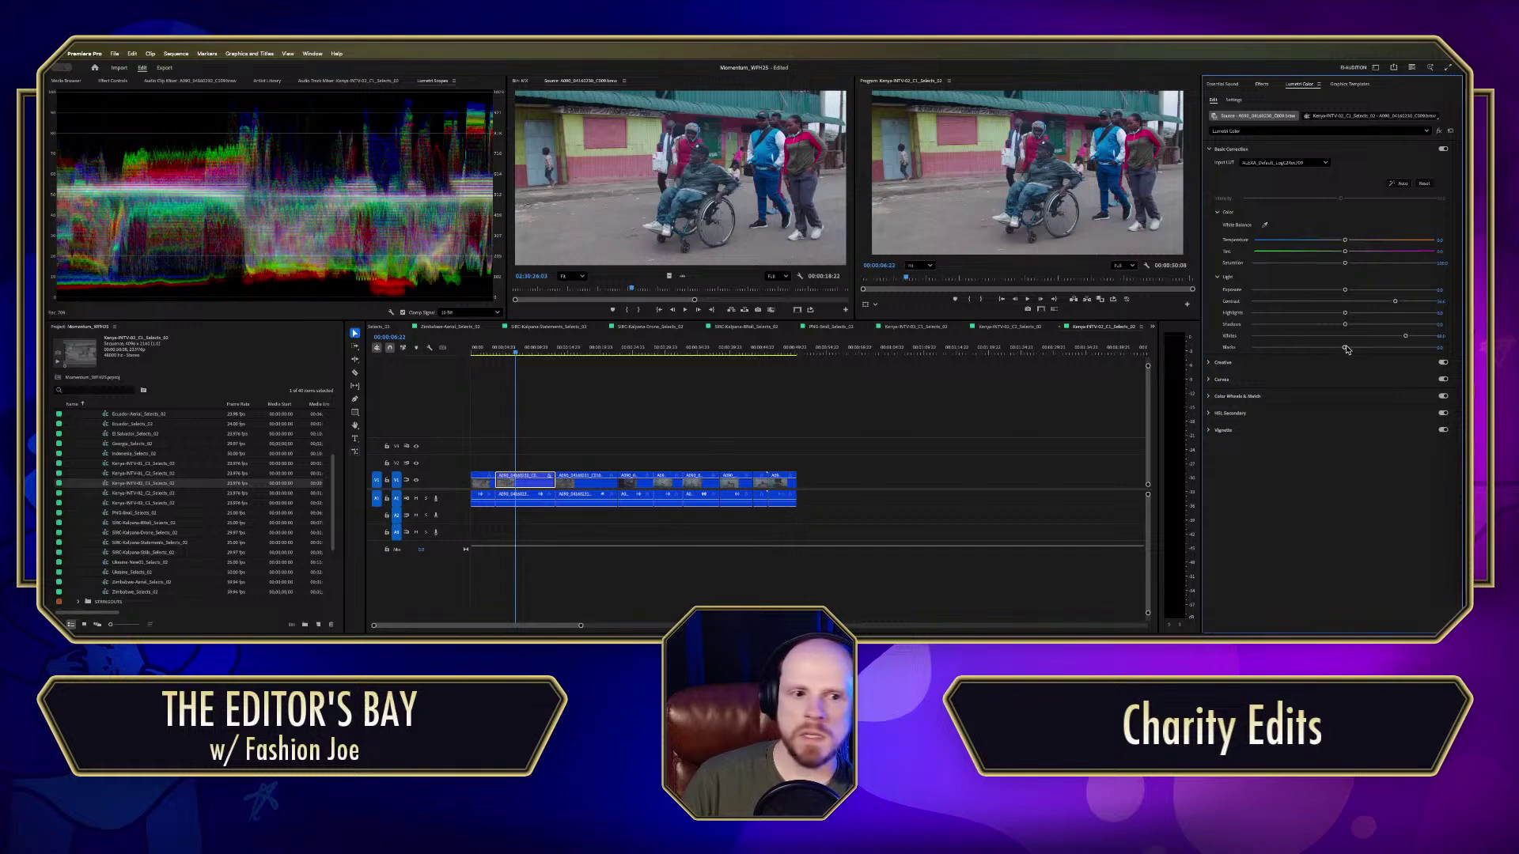
{"action": "left_click_drag", "start_coordinate": [1346, 349], "coordinate": [1345, 350]}
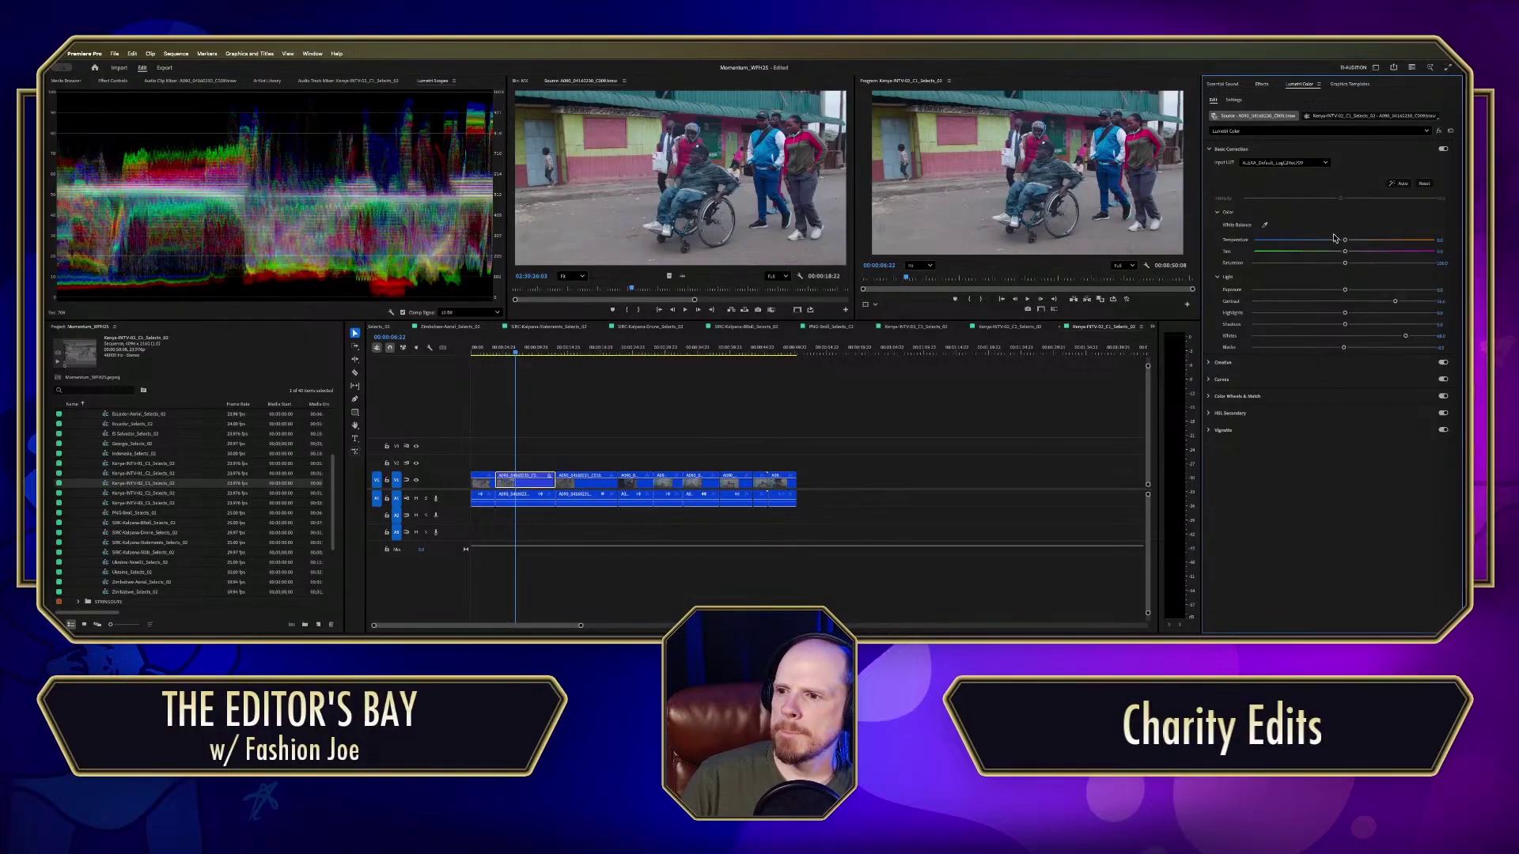
{"action": "left_click_drag", "start_coordinate": [1347, 244], "coordinate": [1376, 244]}
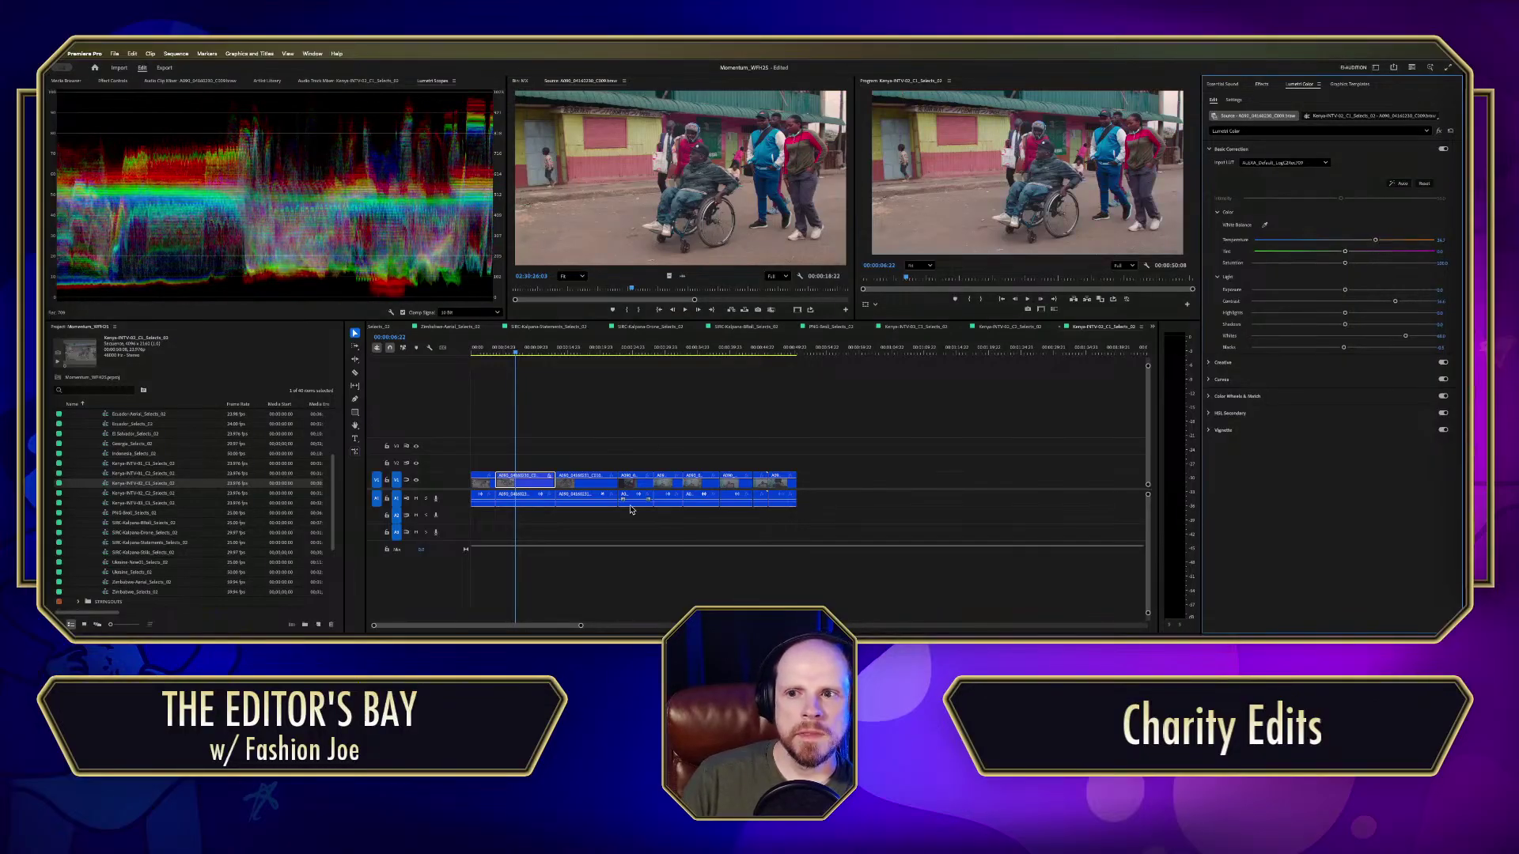
Step: Play the corrected Kenya wheelchair source clip and mark in and out points around the man wheeling past the shops
{"action": "left_click", "coordinate": [556, 397]}
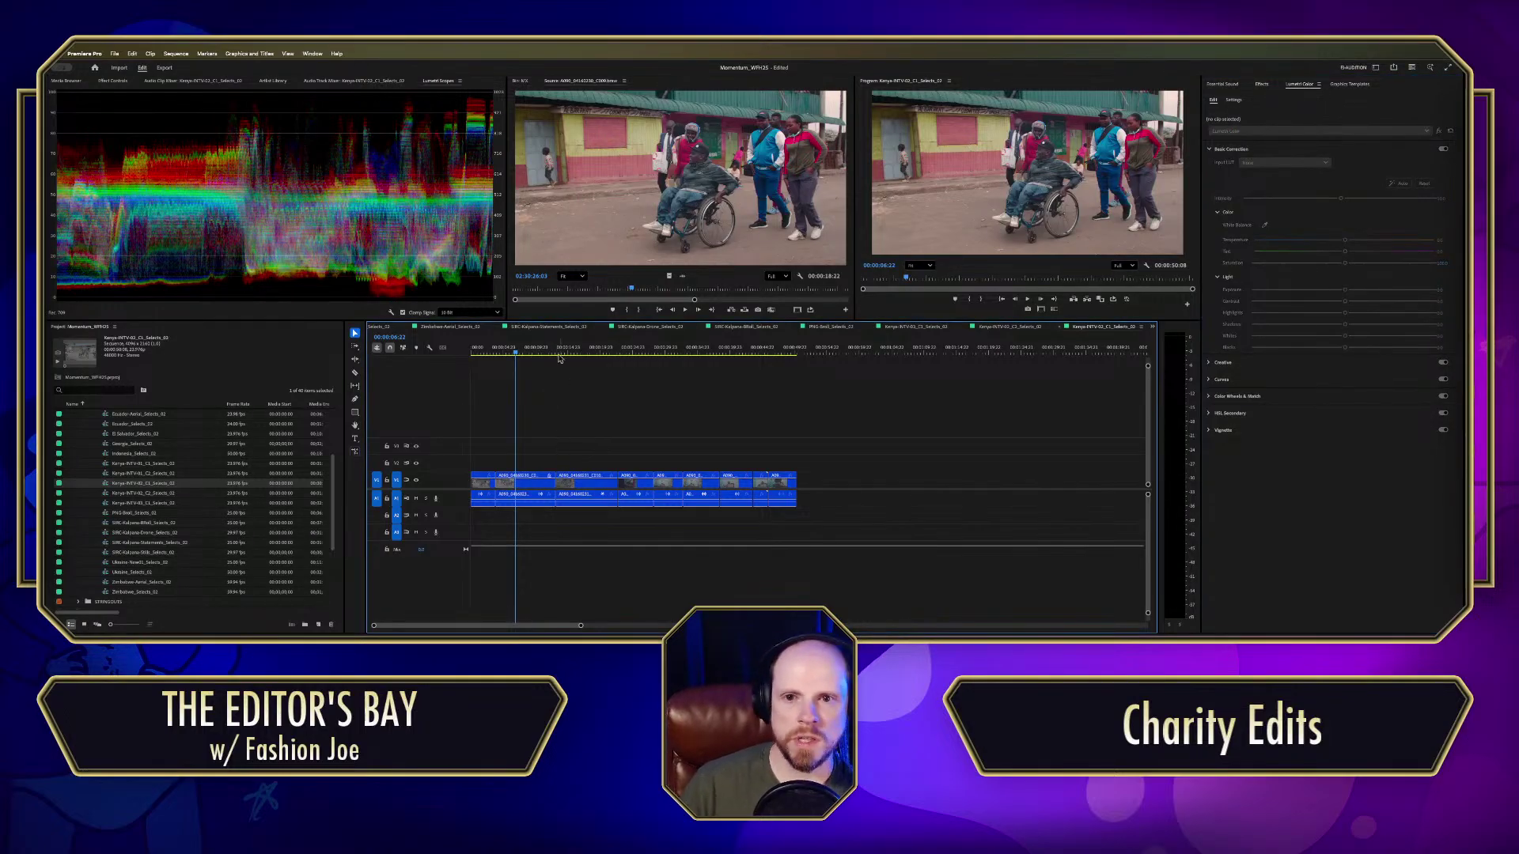
{"action": "key", "text": "shift+2"}
{"action": "key", "text": "i"}
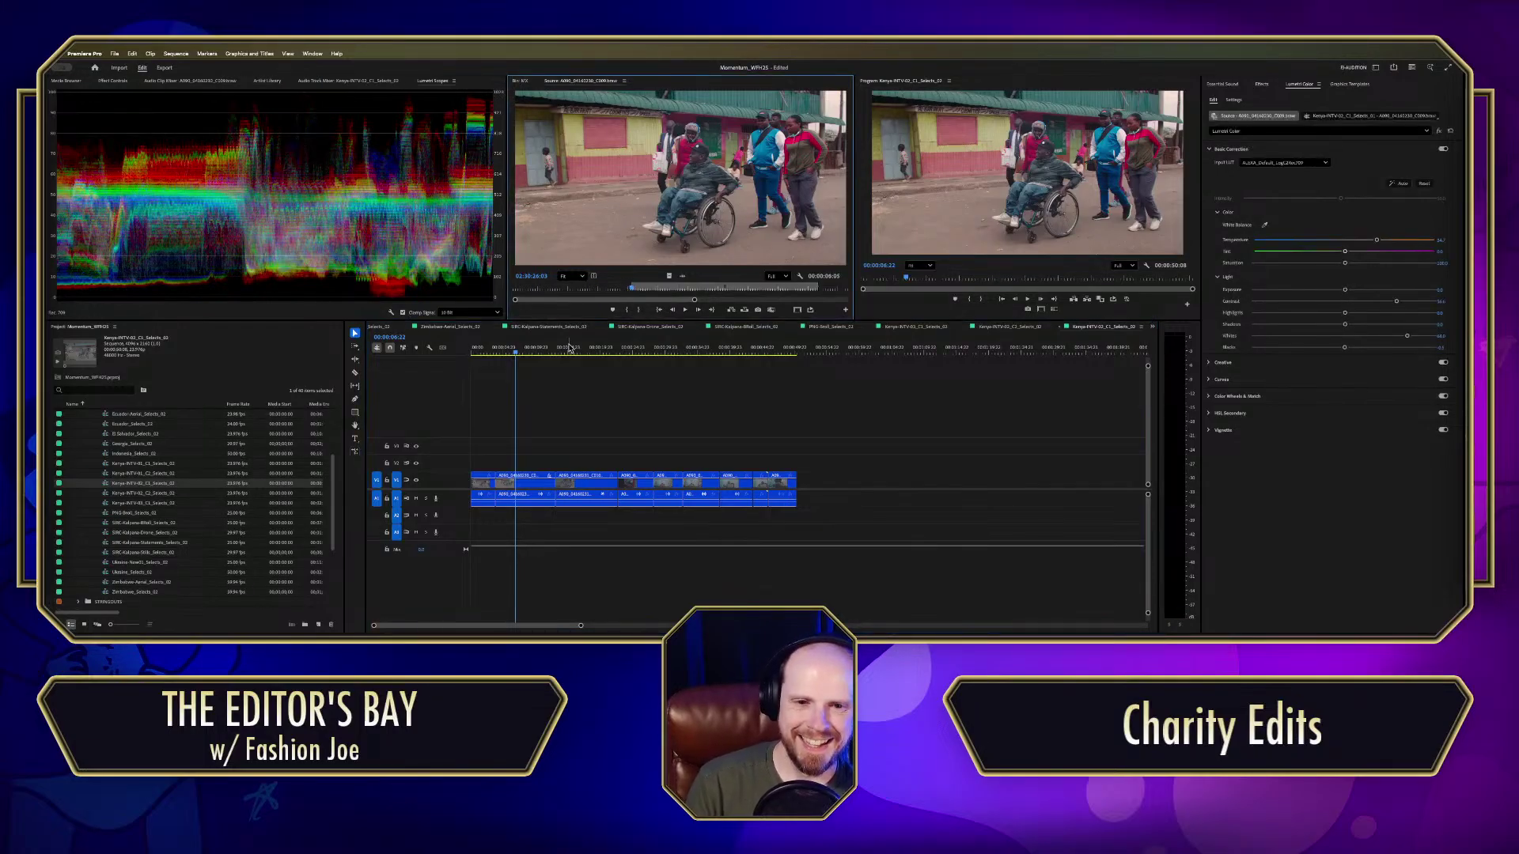
{"action": "key", "text": "space"}
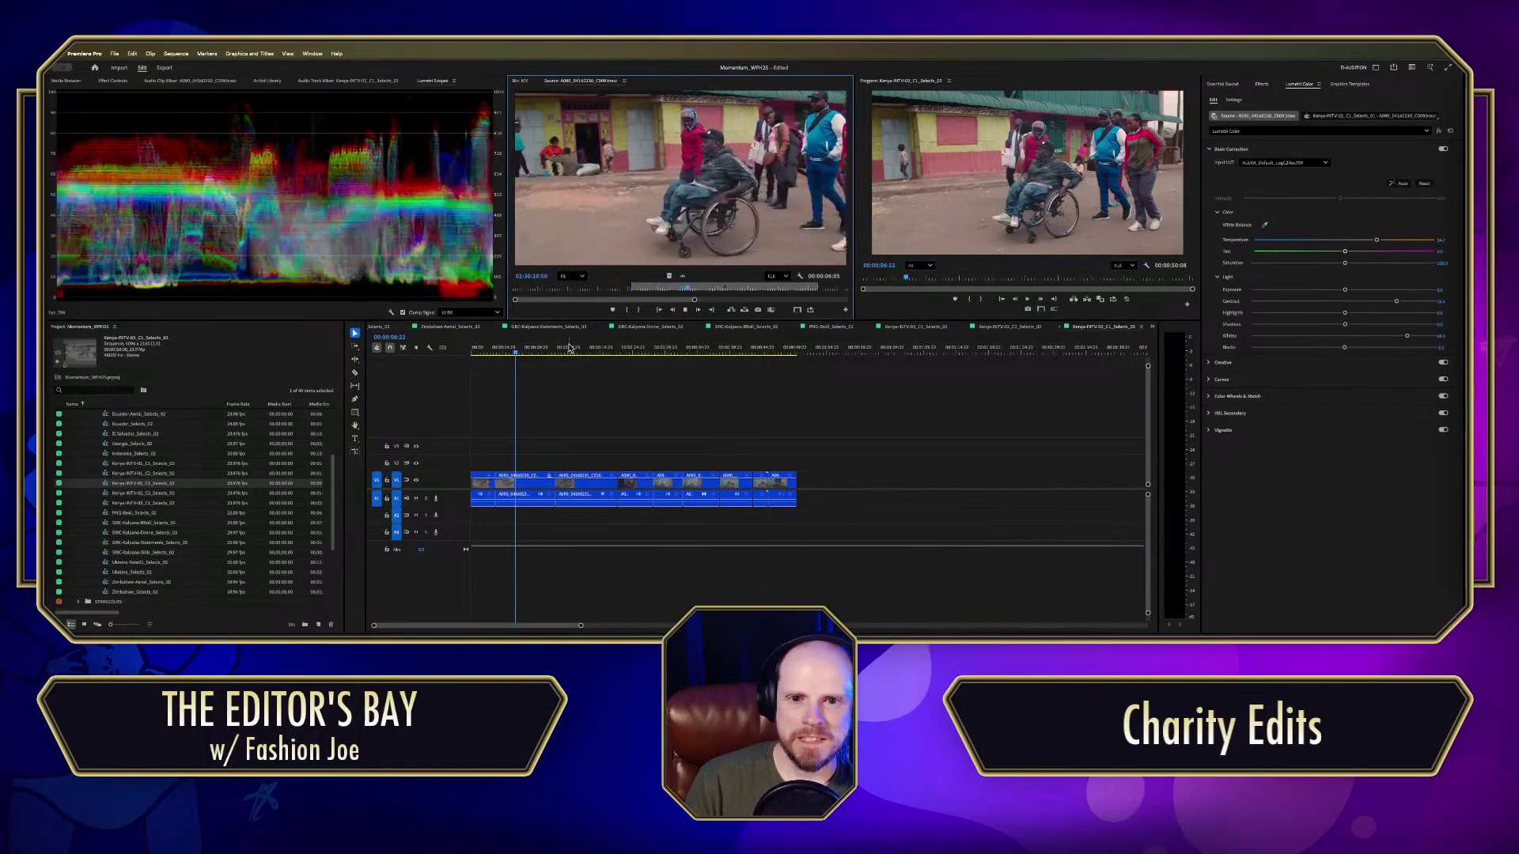
{"action": "key", "text": "space"}
{"action": "key", "text": "o"}
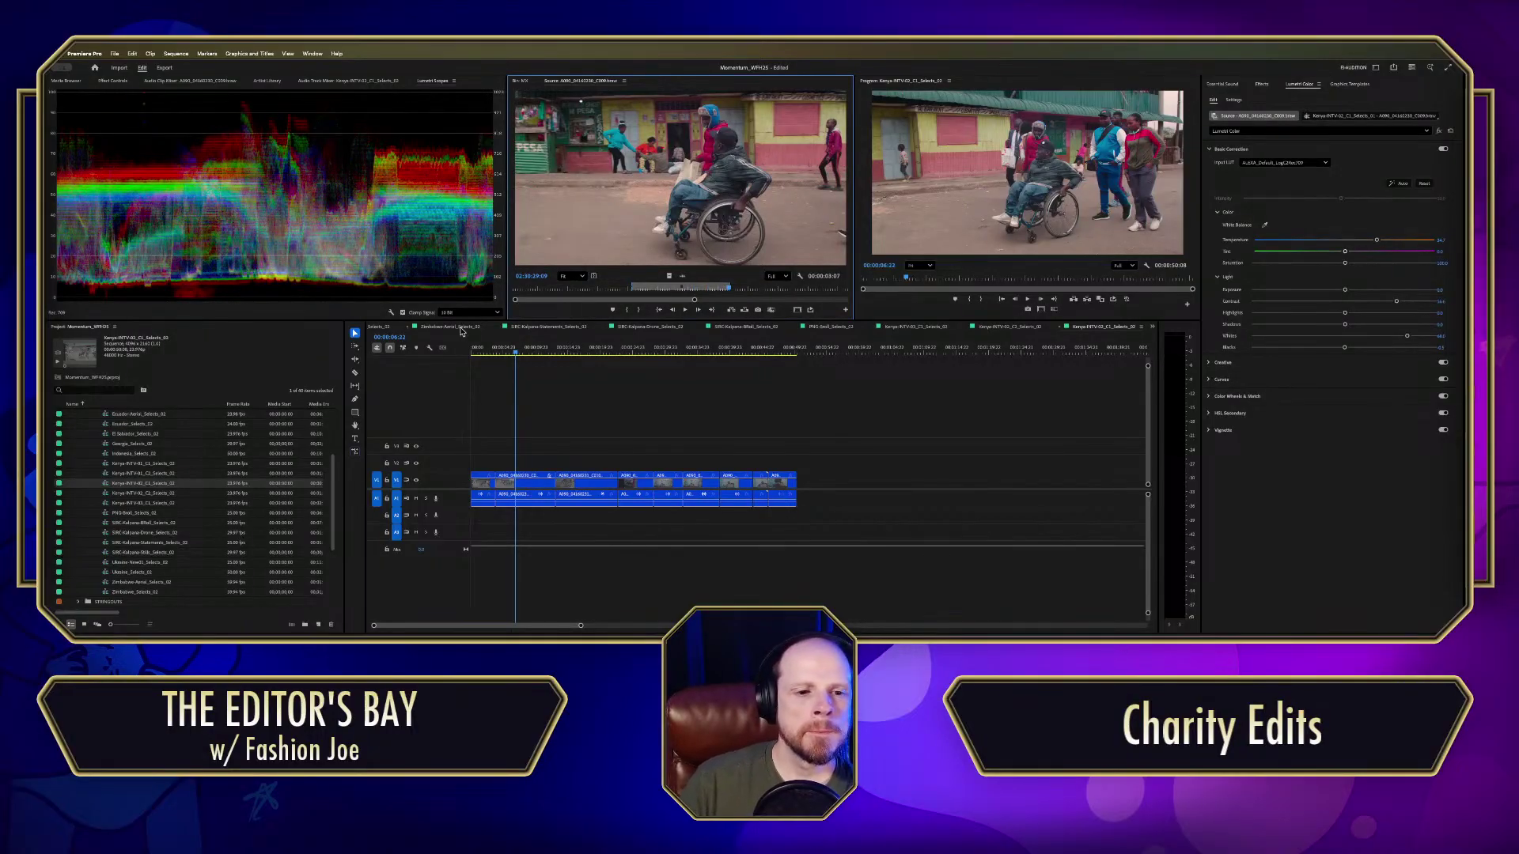
Step: Close the two Zimbabwe selects sequences and one DRC Kalyana selects sequence, and open the assembly sequence
{"action": "left_click", "coordinate": [409, 328]}
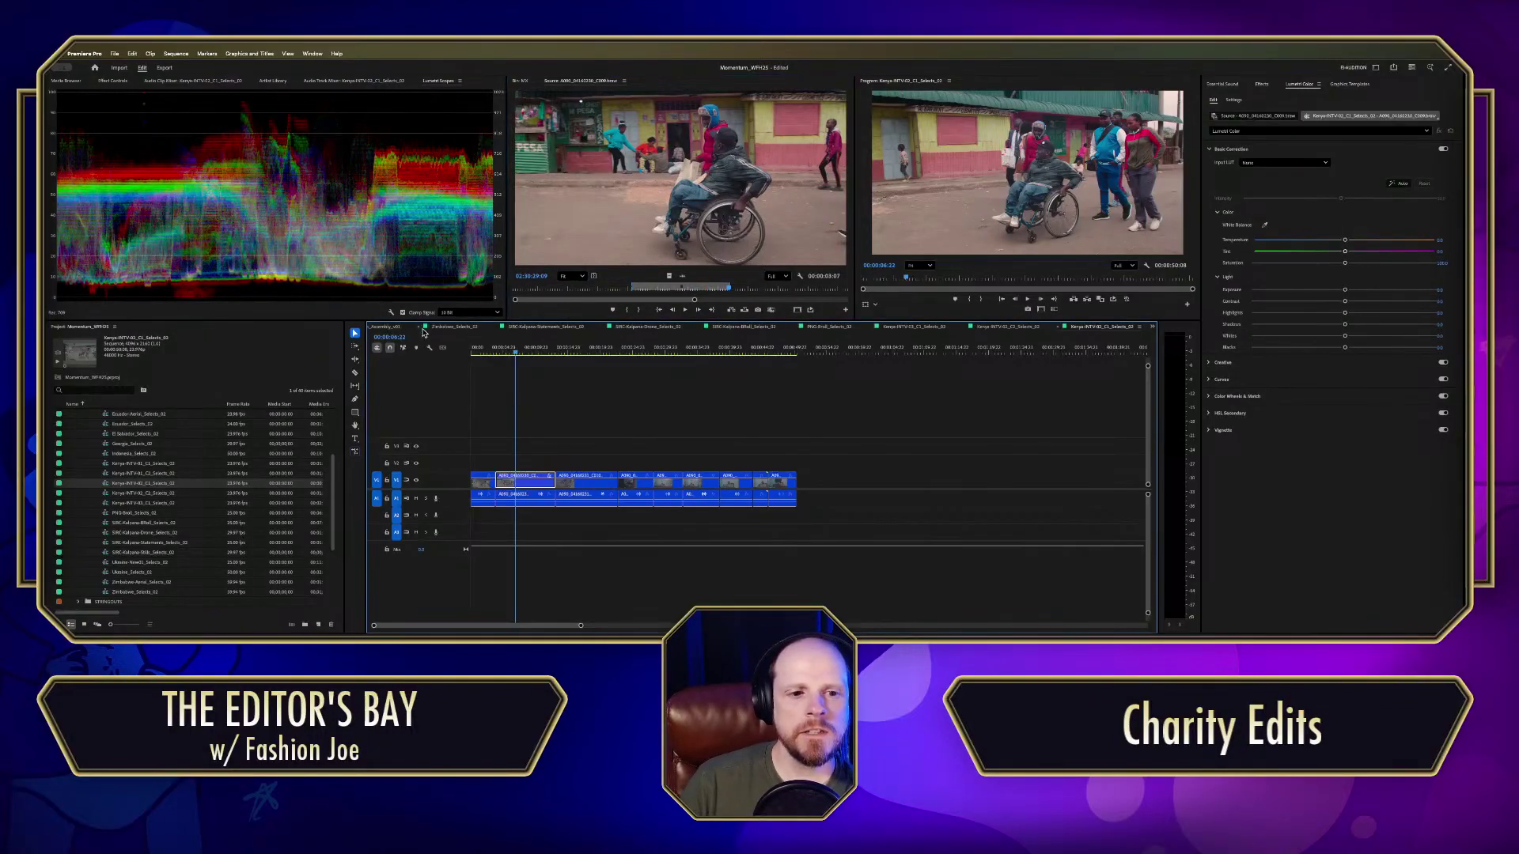
{"action": "left_click", "coordinate": [419, 328]}
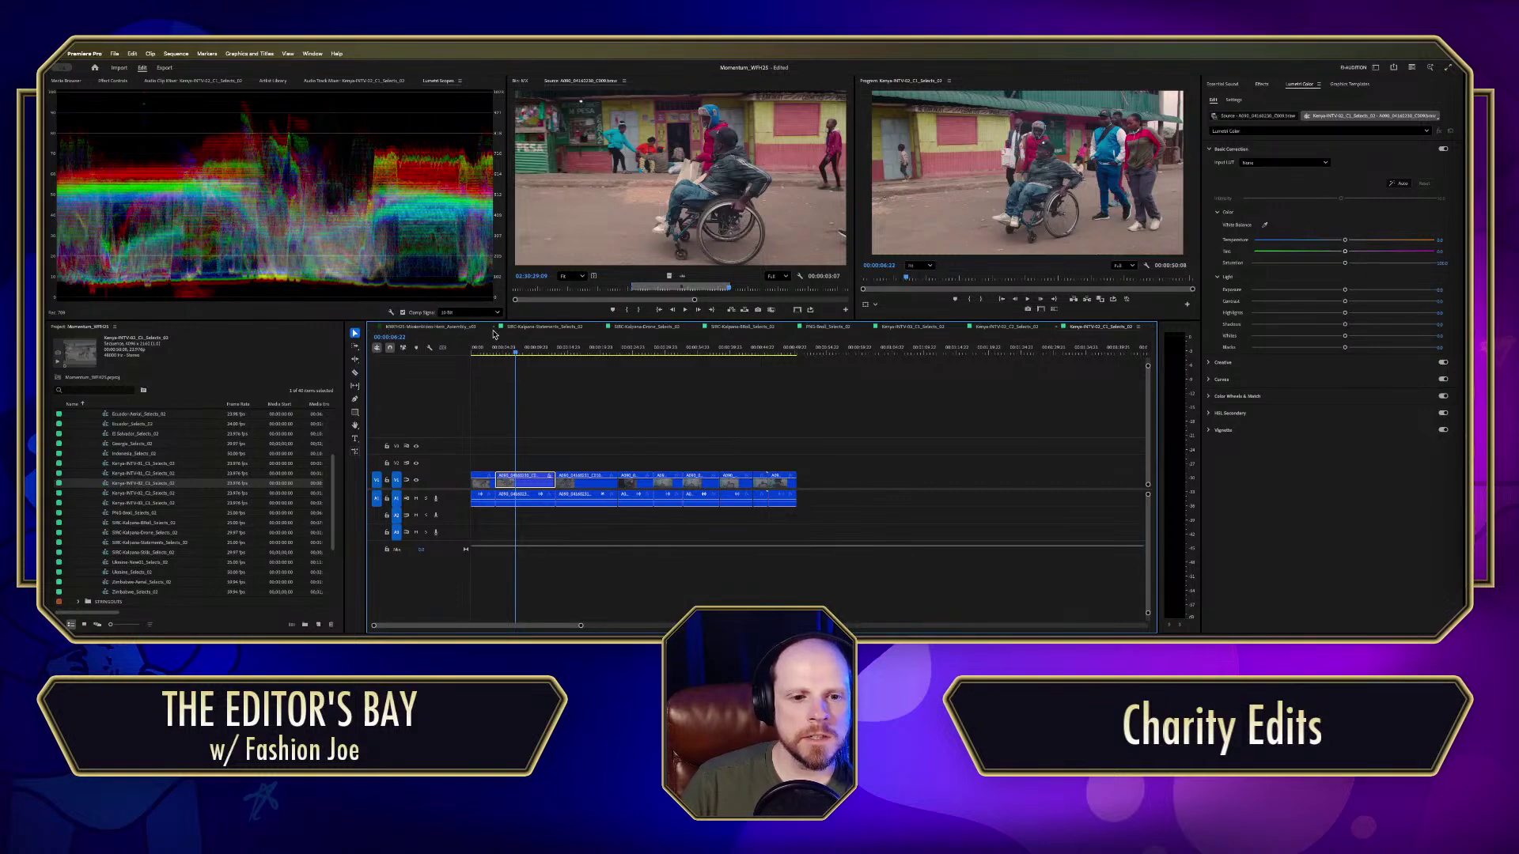
{"action": "left_click", "coordinate": [602, 327]}
{"action": "left_click", "coordinate": [420, 328]}
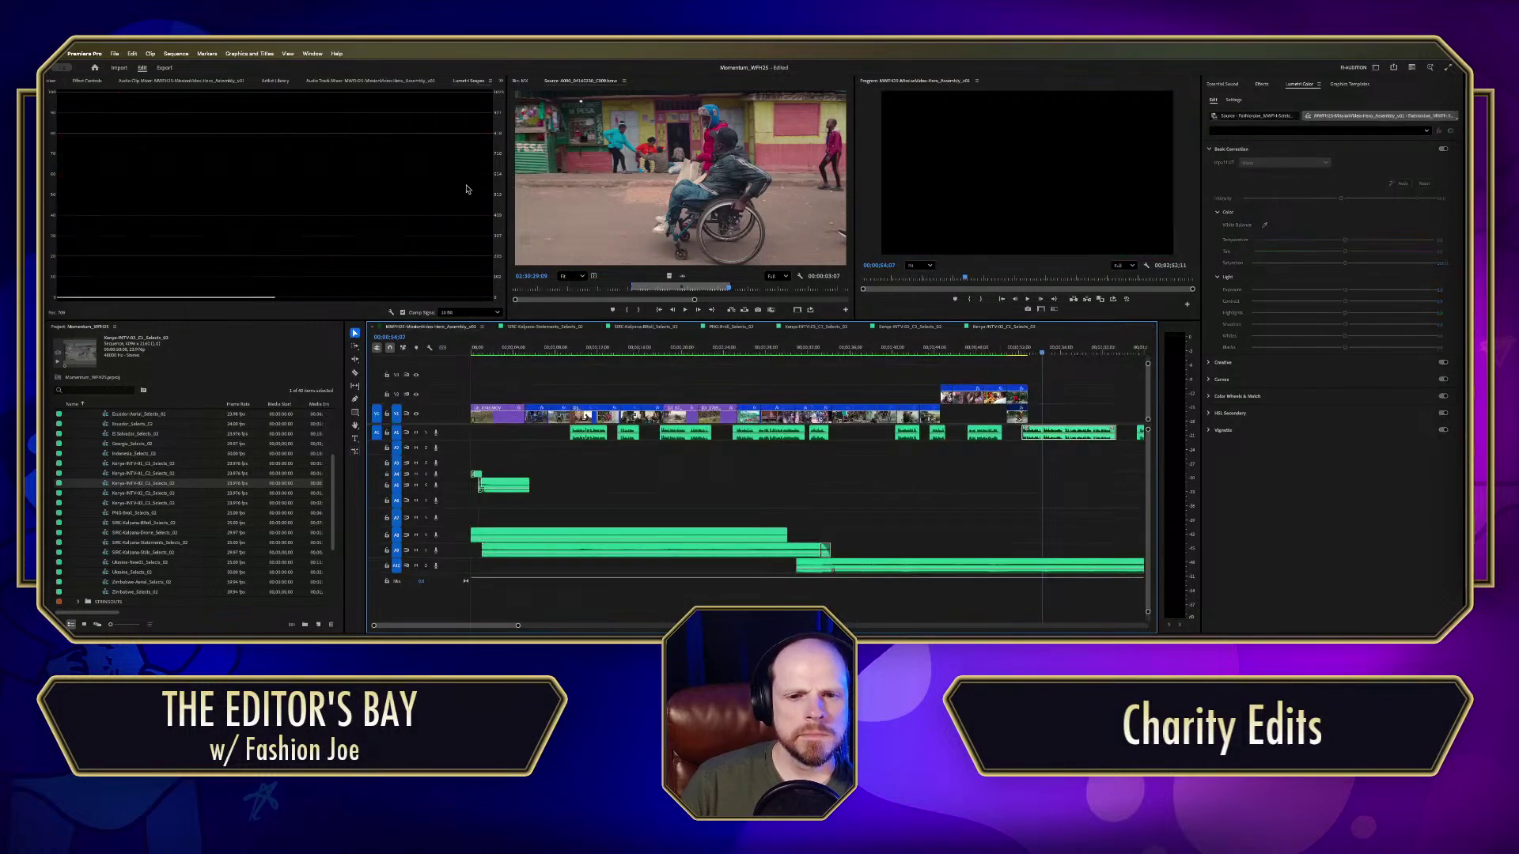
Step: Place only the marked Kenya clip's video on V1 after the last assembly shot and play it against the narration
{"action": "left_click_drag", "start_coordinate": [669, 276], "coordinate": [1040, 415]}
{"action": "left_click", "coordinate": [1029, 352]}
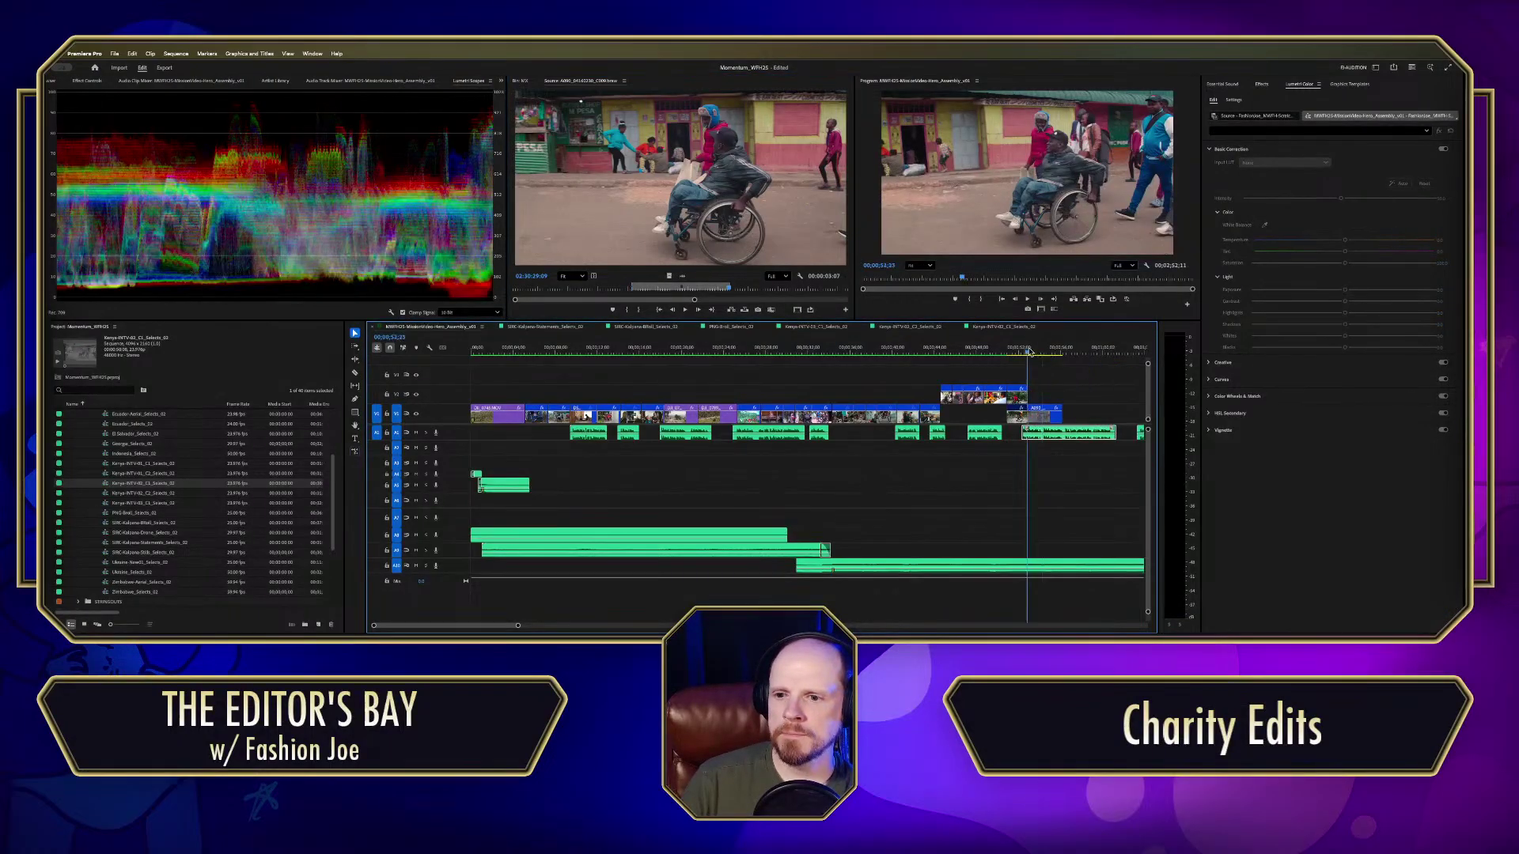
{"action": "left_click_drag", "start_coordinate": [1028, 351], "coordinate": [963, 351]}
{"action": "key", "text": "space"}
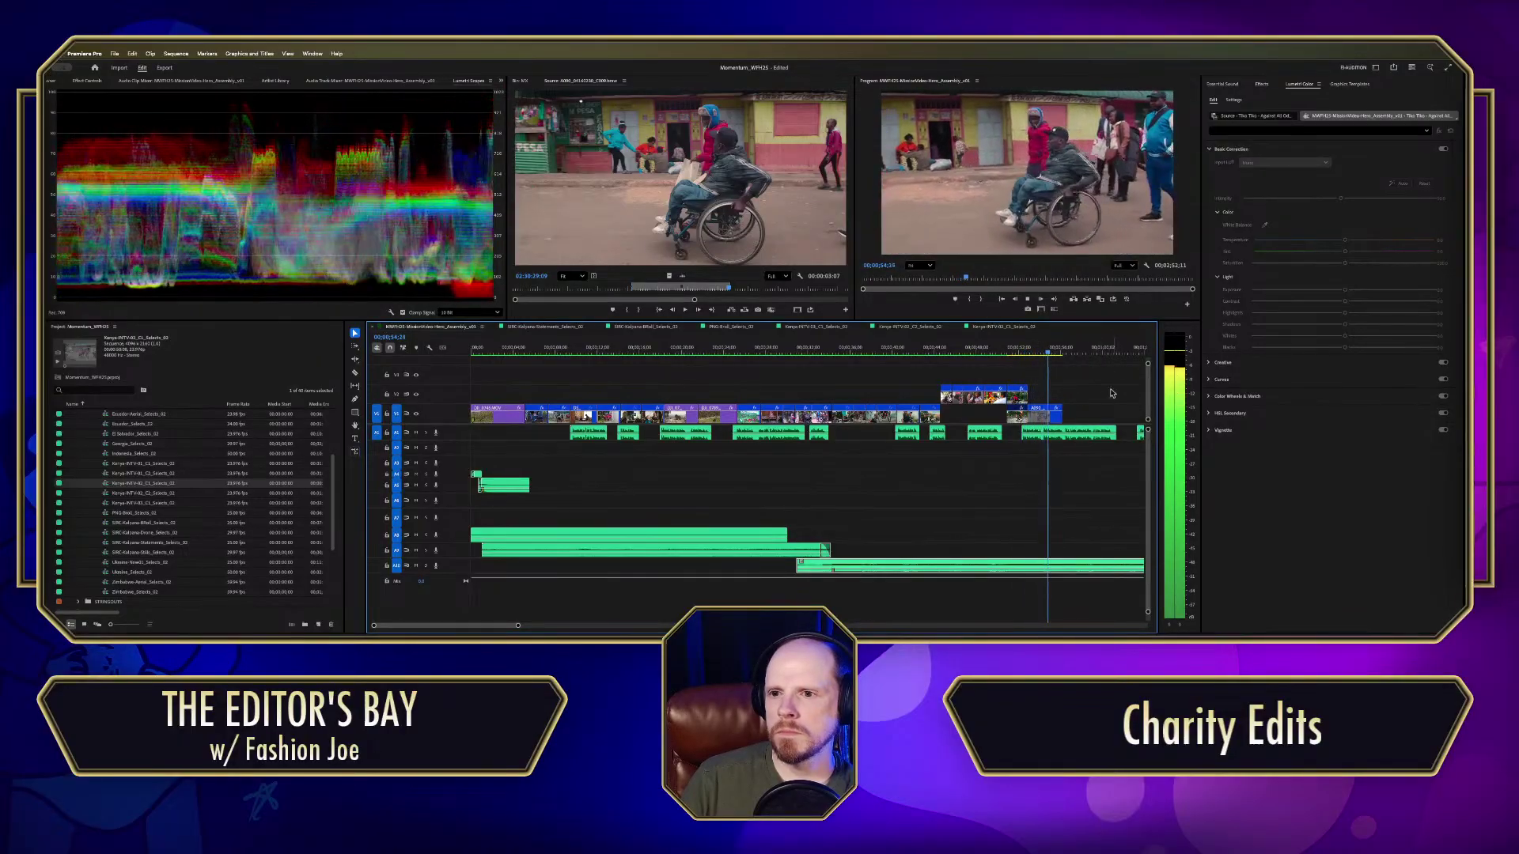
{"action": "key", "text": "space"}
Step: Trim the end of the Kenya wheelchair clip on V1 slightly shorter
{"action": "left_click", "coordinate": [1057, 416]}
{"action": "left_click_drag", "start_coordinate": [1059, 416], "coordinate": [1051, 416]}
{"action": "key", "text": "="}
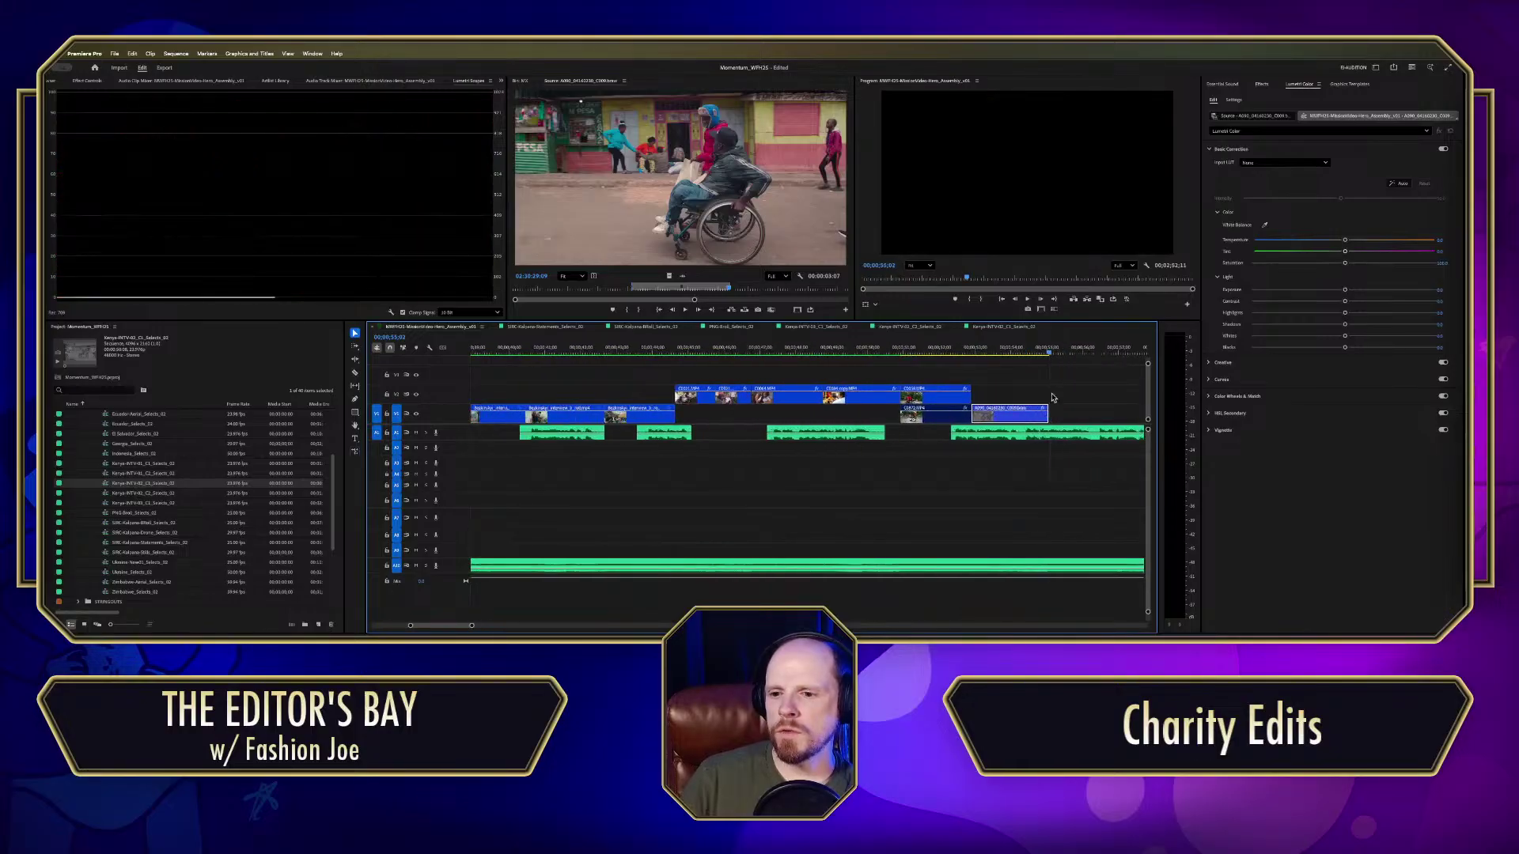
Step: Slip the Kenya wheelchair clip on V1 to use earlier footage and play it with the narration
{"action": "left_click_drag", "start_coordinate": [1020, 353], "coordinate": [1002, 353]}
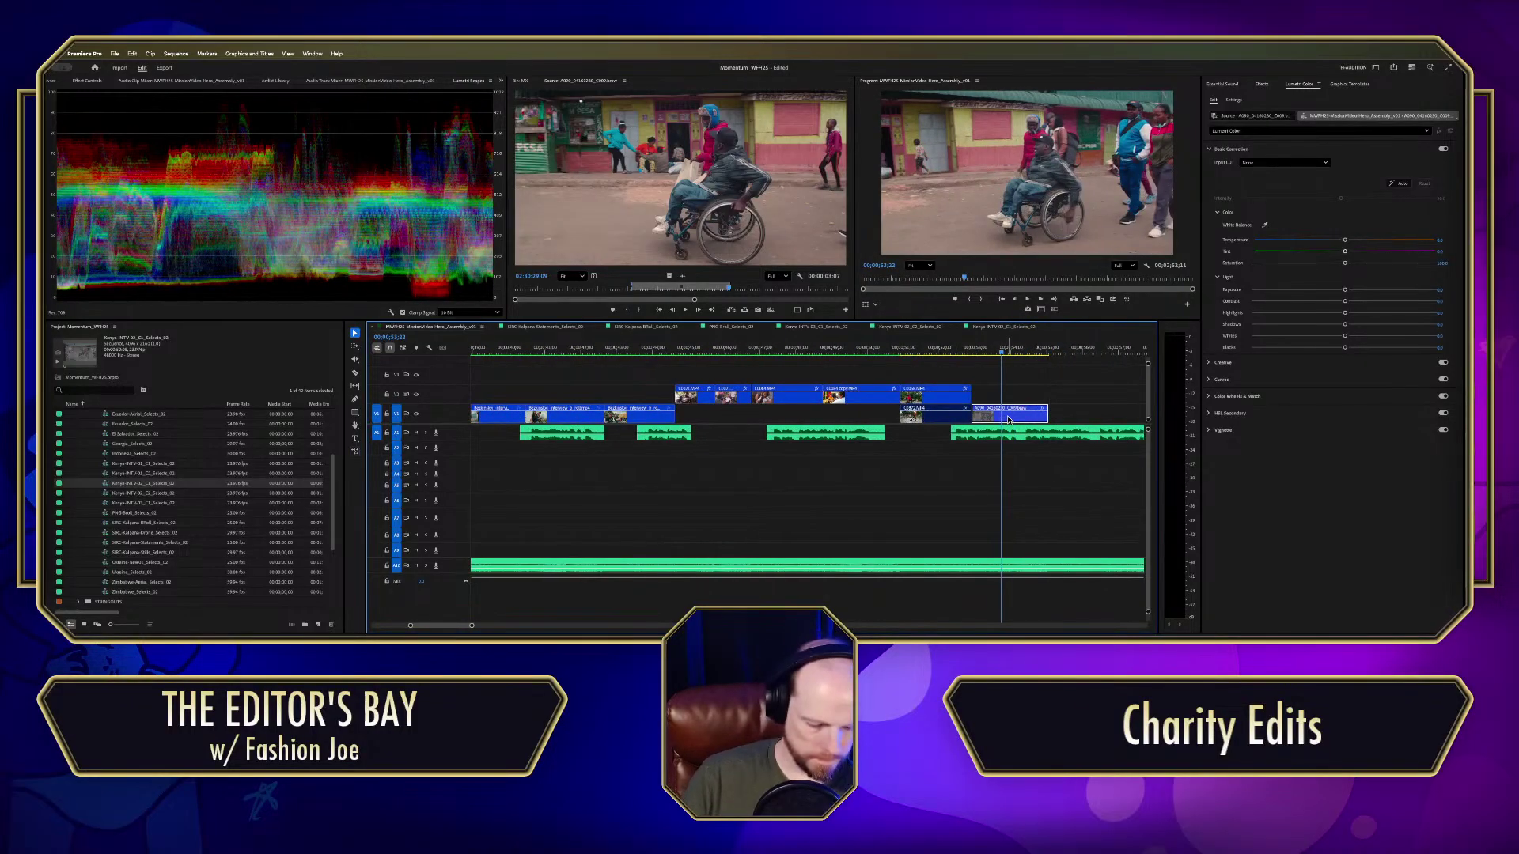
{"action": "key", "text": "y"}
{"action": "left_click_drag", "start_coordinate": [1009, 418], "coordinate": [1057, 418]}
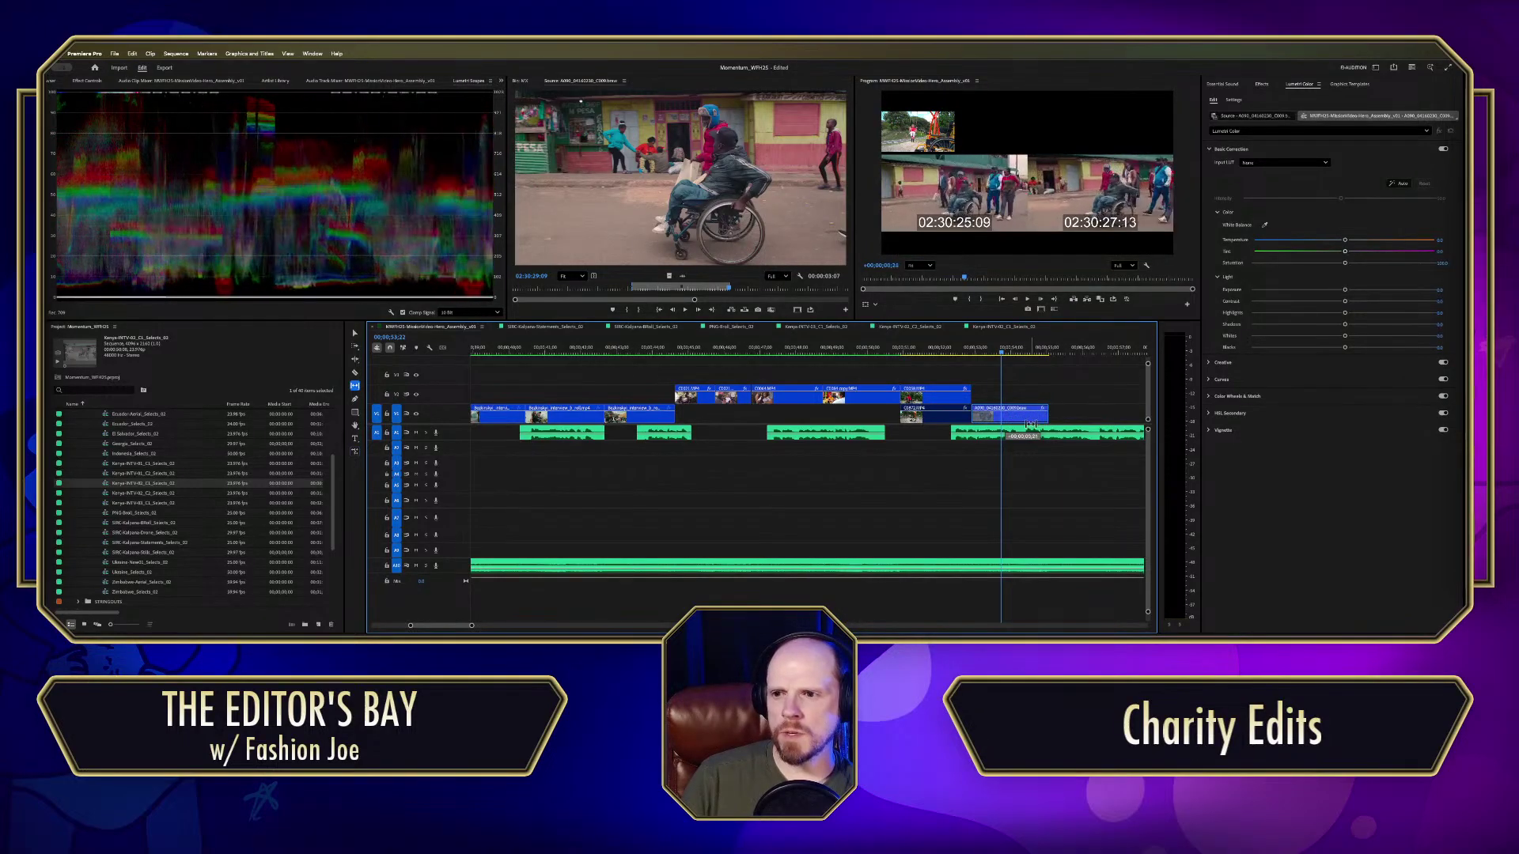
{"action": "left_click_drag", "start_coordinate": [1057, 419], "coordinate": [1058, 424]}
{"action": "key", "text": "space"}
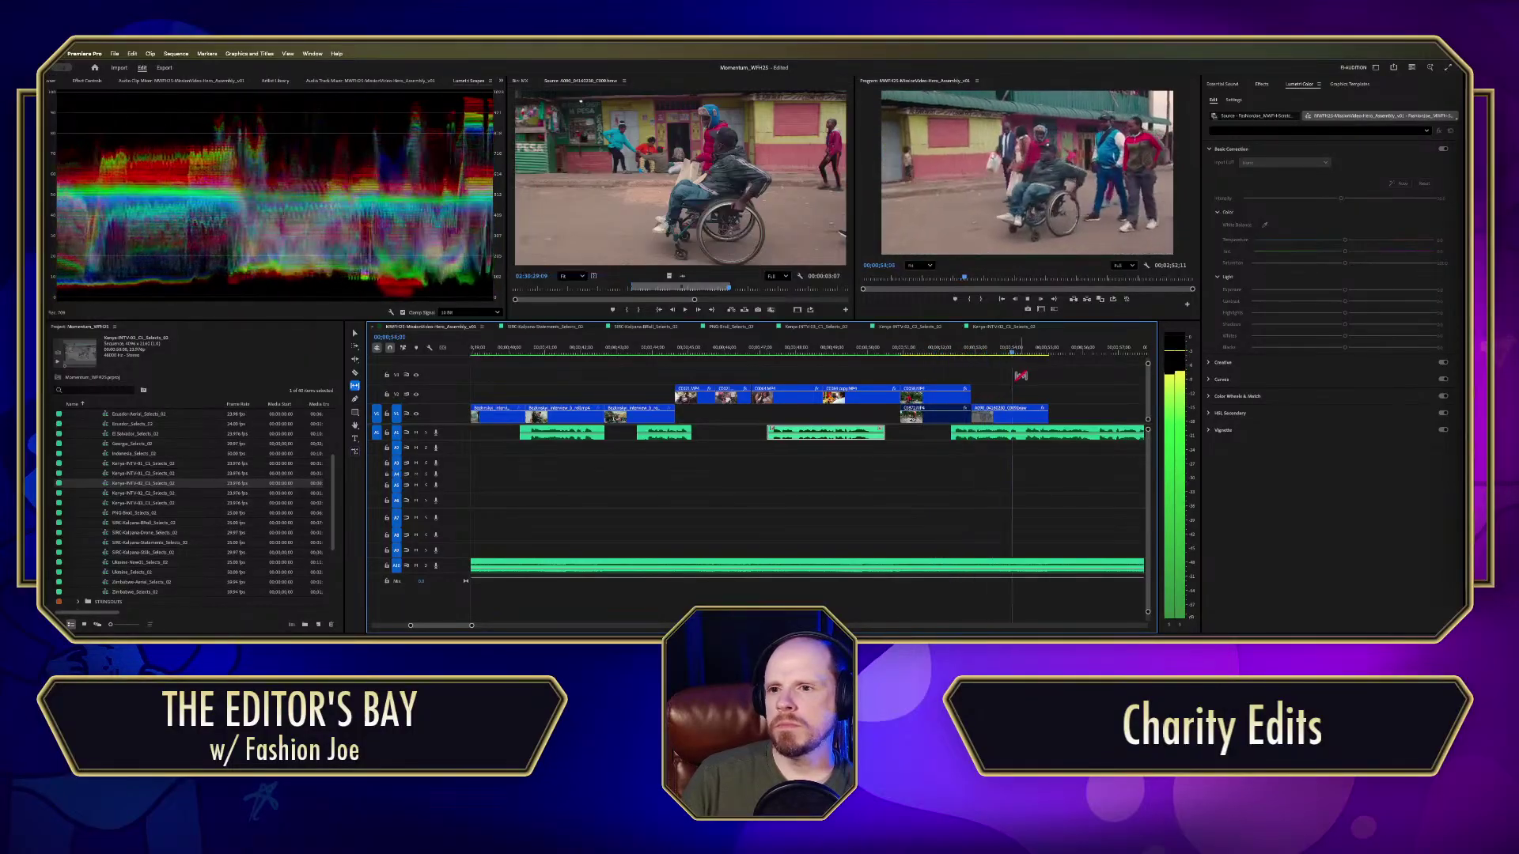
{"action": "key", "text": "space"}
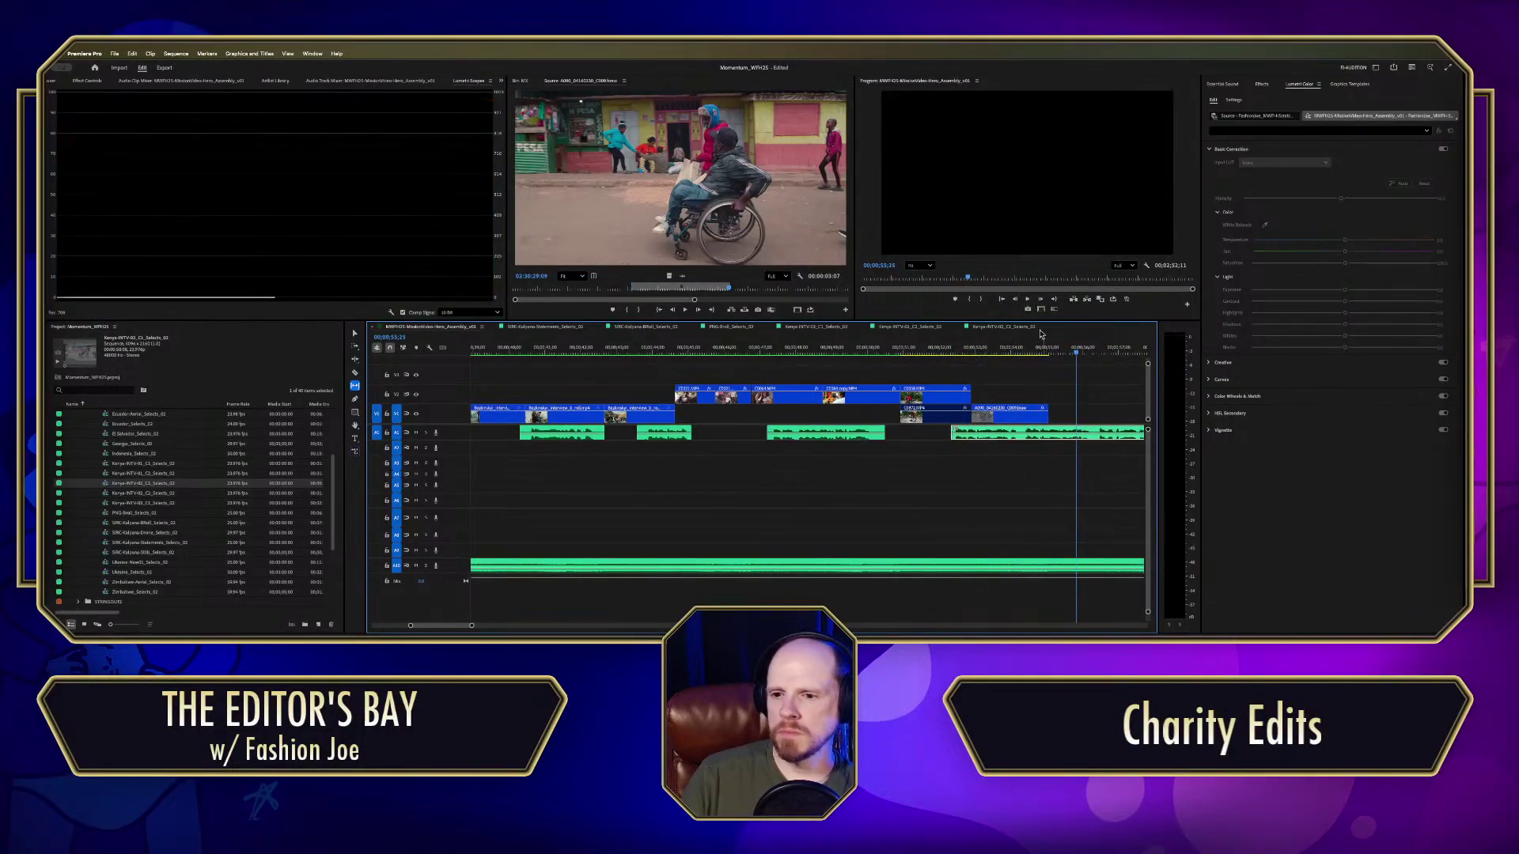
Step: Review the assembly full screen from the shot of the girl in yellow through the Kenya wheelchair clip
{"action": "key", "text": "v"}
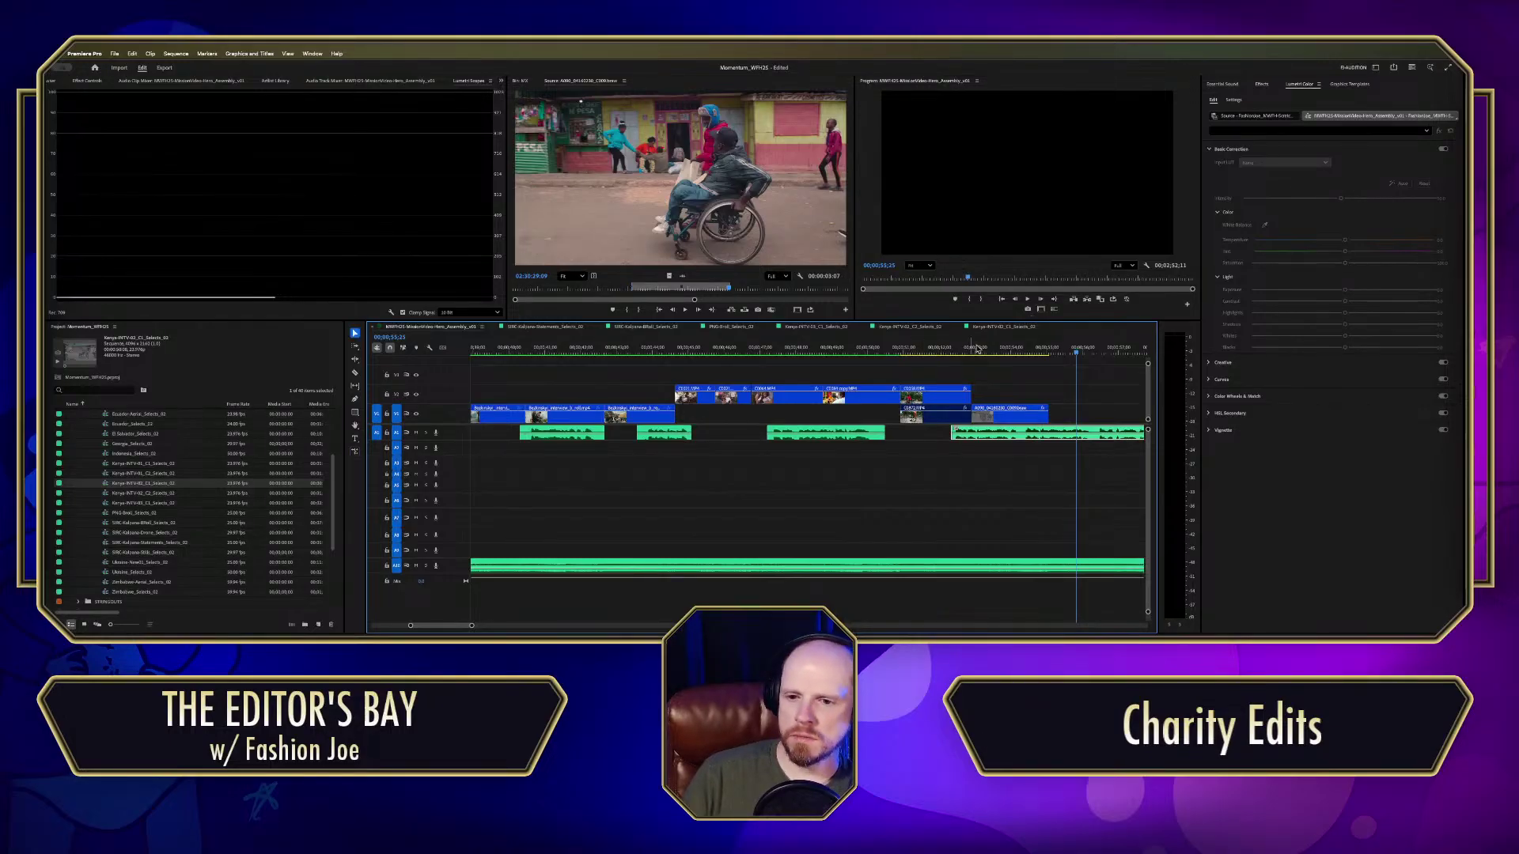
{"action": "key", "text": "Up"}
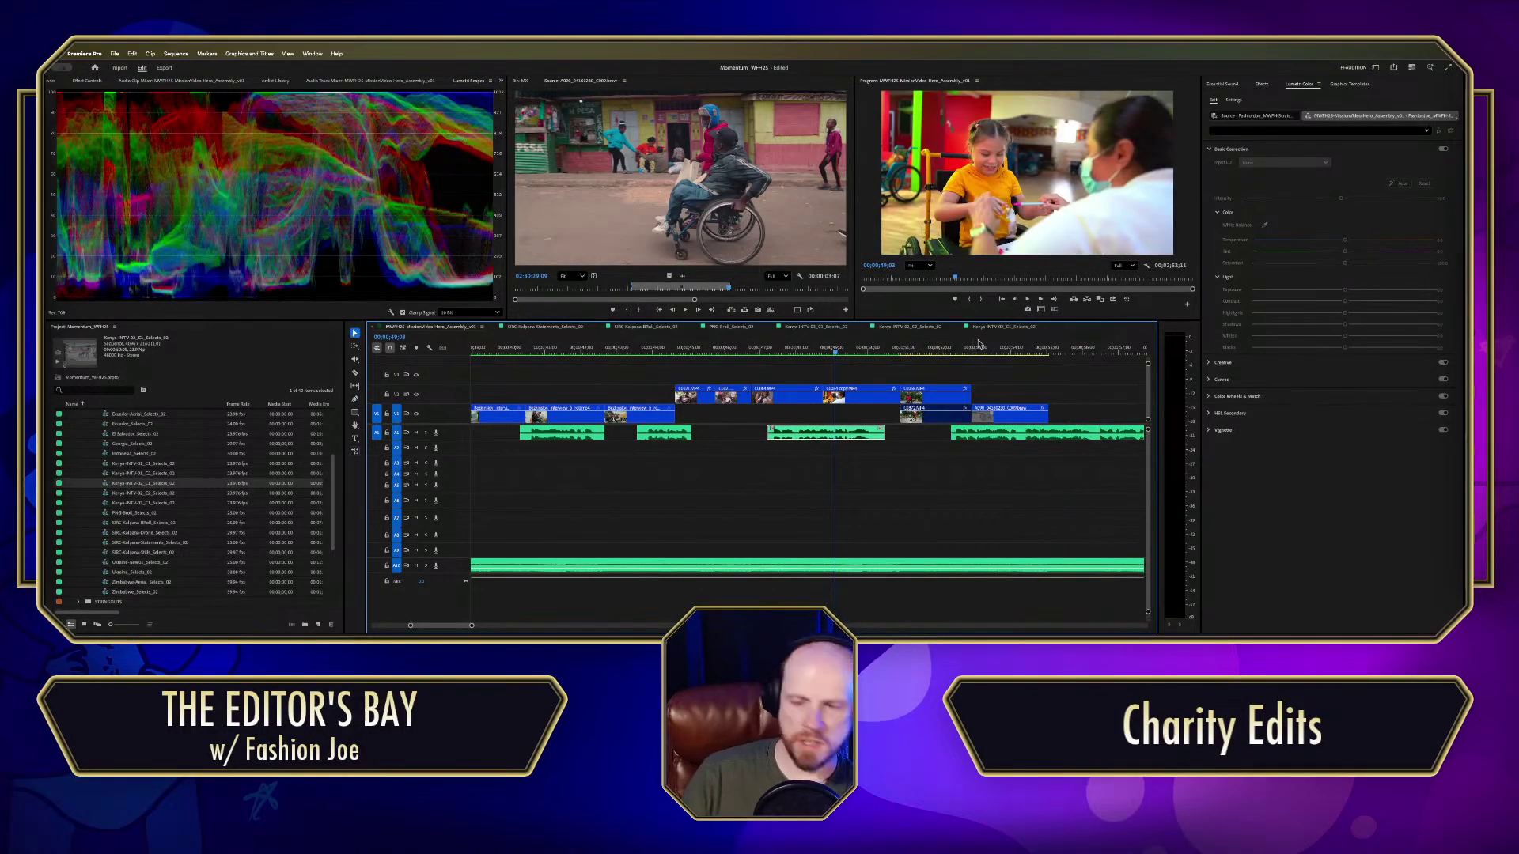
{"action": "key", "text": "ctrl+shift+f"}
{"action": "key", "text": "space"}
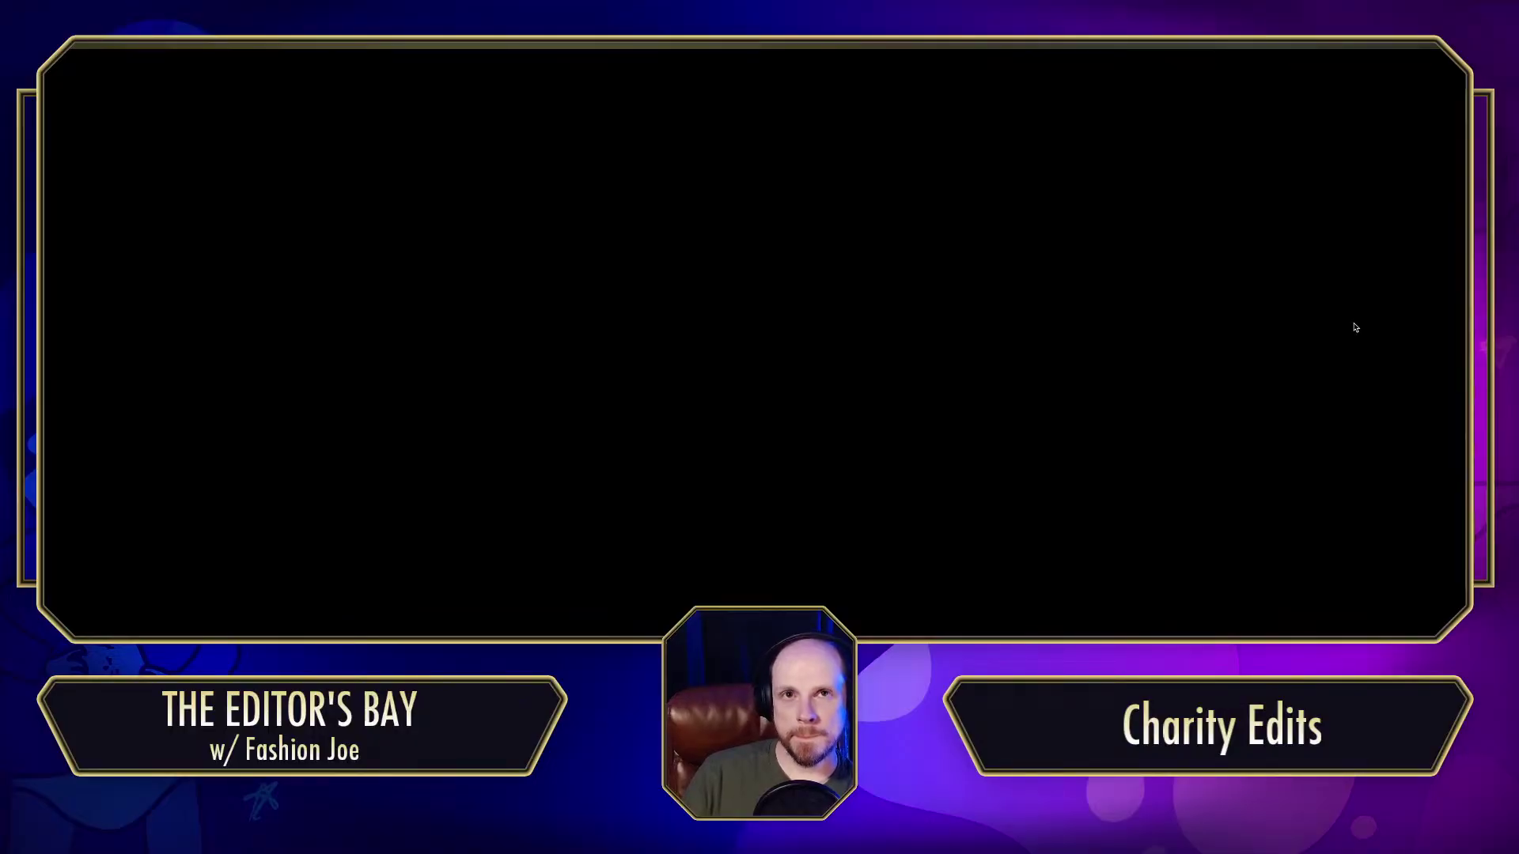
{"action": "key", "text": "Escape"}
{"action": "key", "text": "ctrl+z"}
{"action": "key", "text": "ctrl+z"}
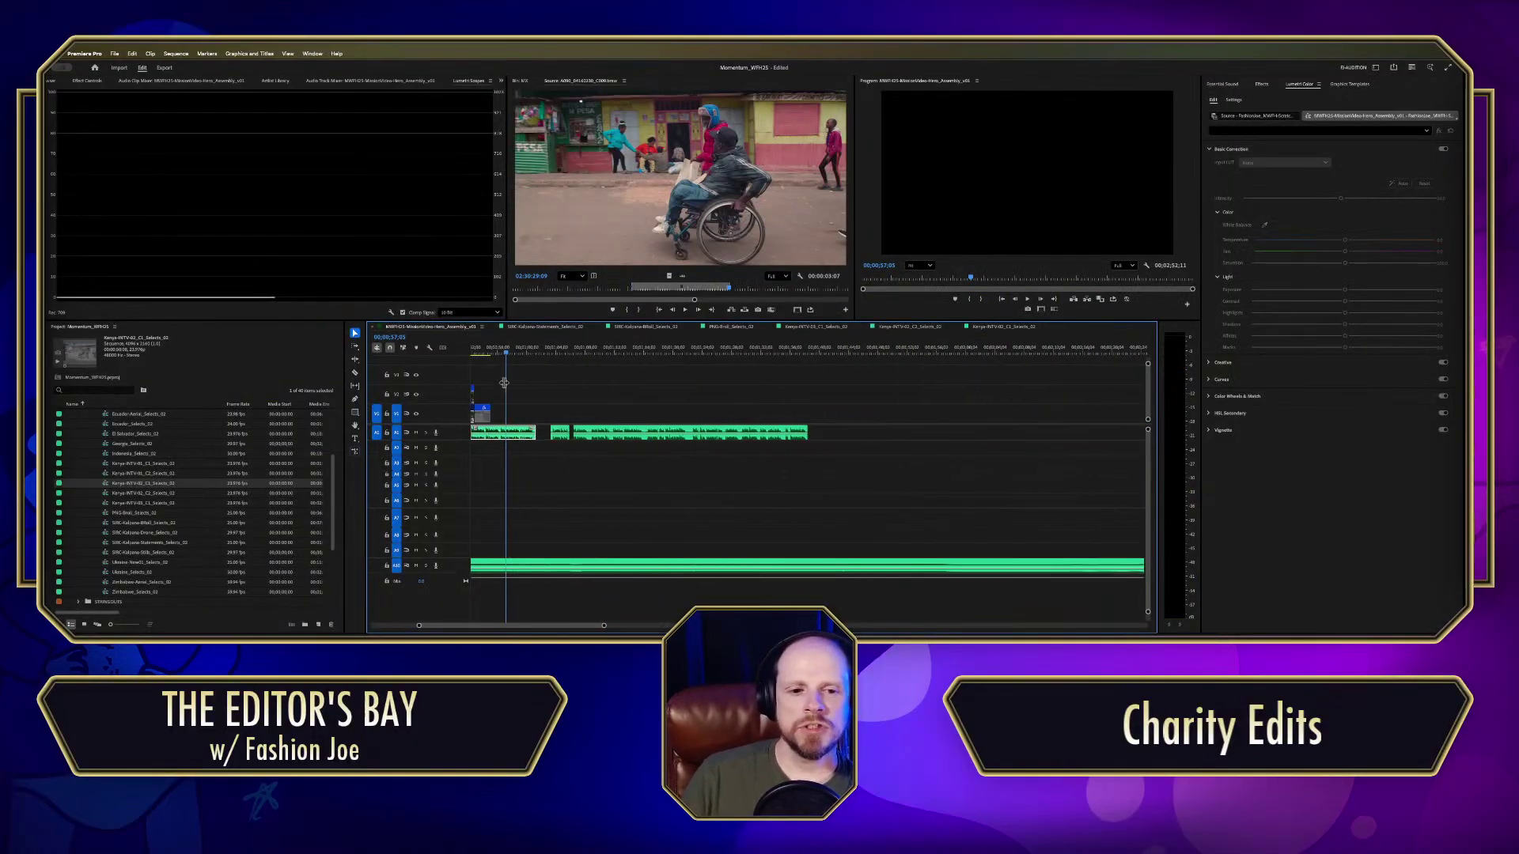
Step: Return the playhead to the Kenya wheelchair clip in the assembly, clear the selection and save the project
{"action": "left_click_drag", "start_coordinate": [492, 350], "coordinate": [793, 392]}
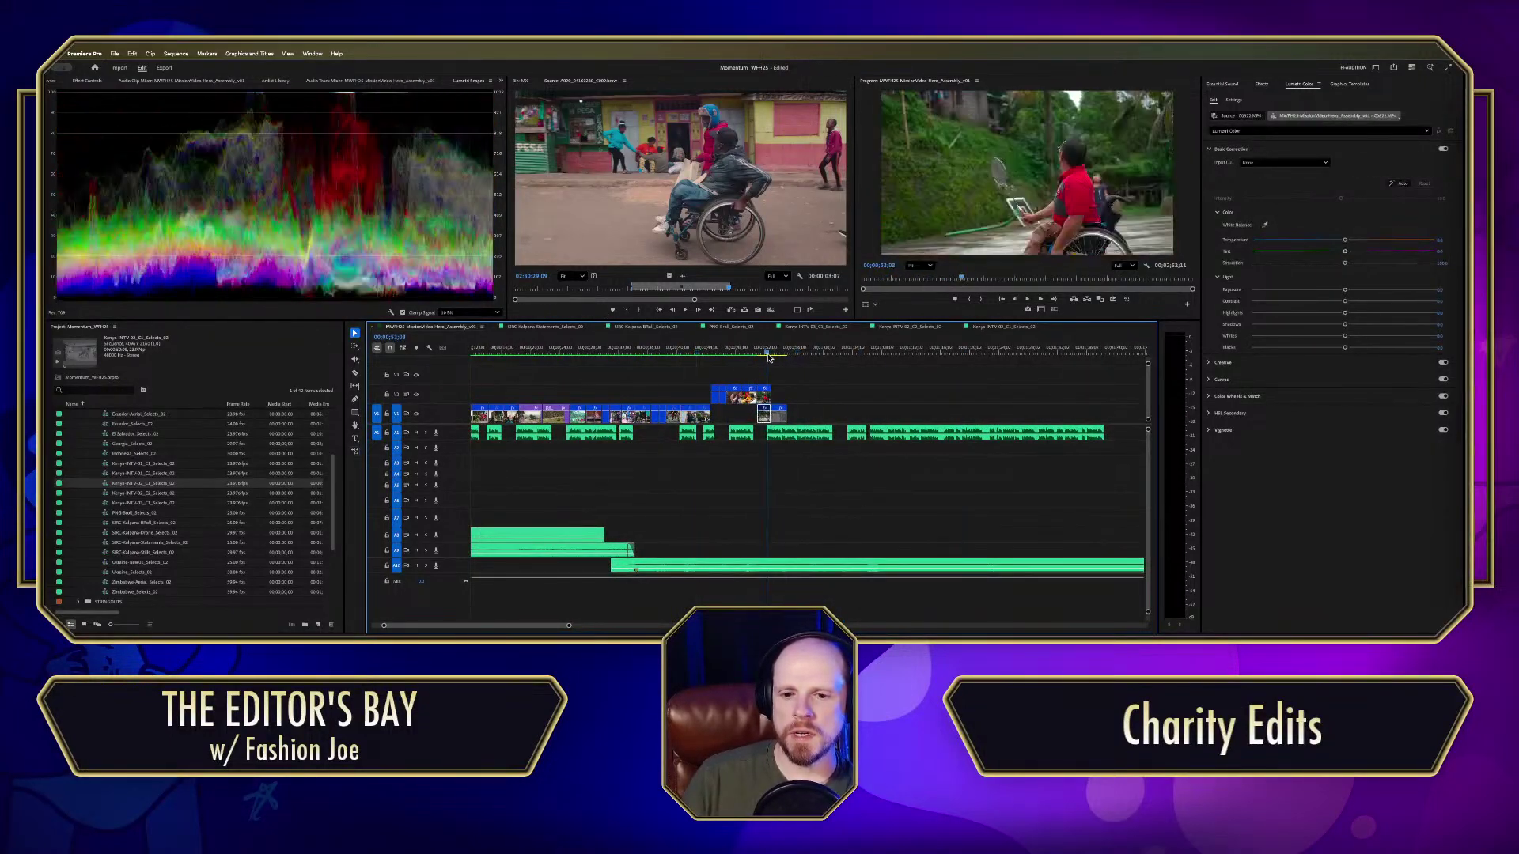
{"action": "left_click", "coordinate": [794, 374]}
{"action": "key", "text": "super+s"}
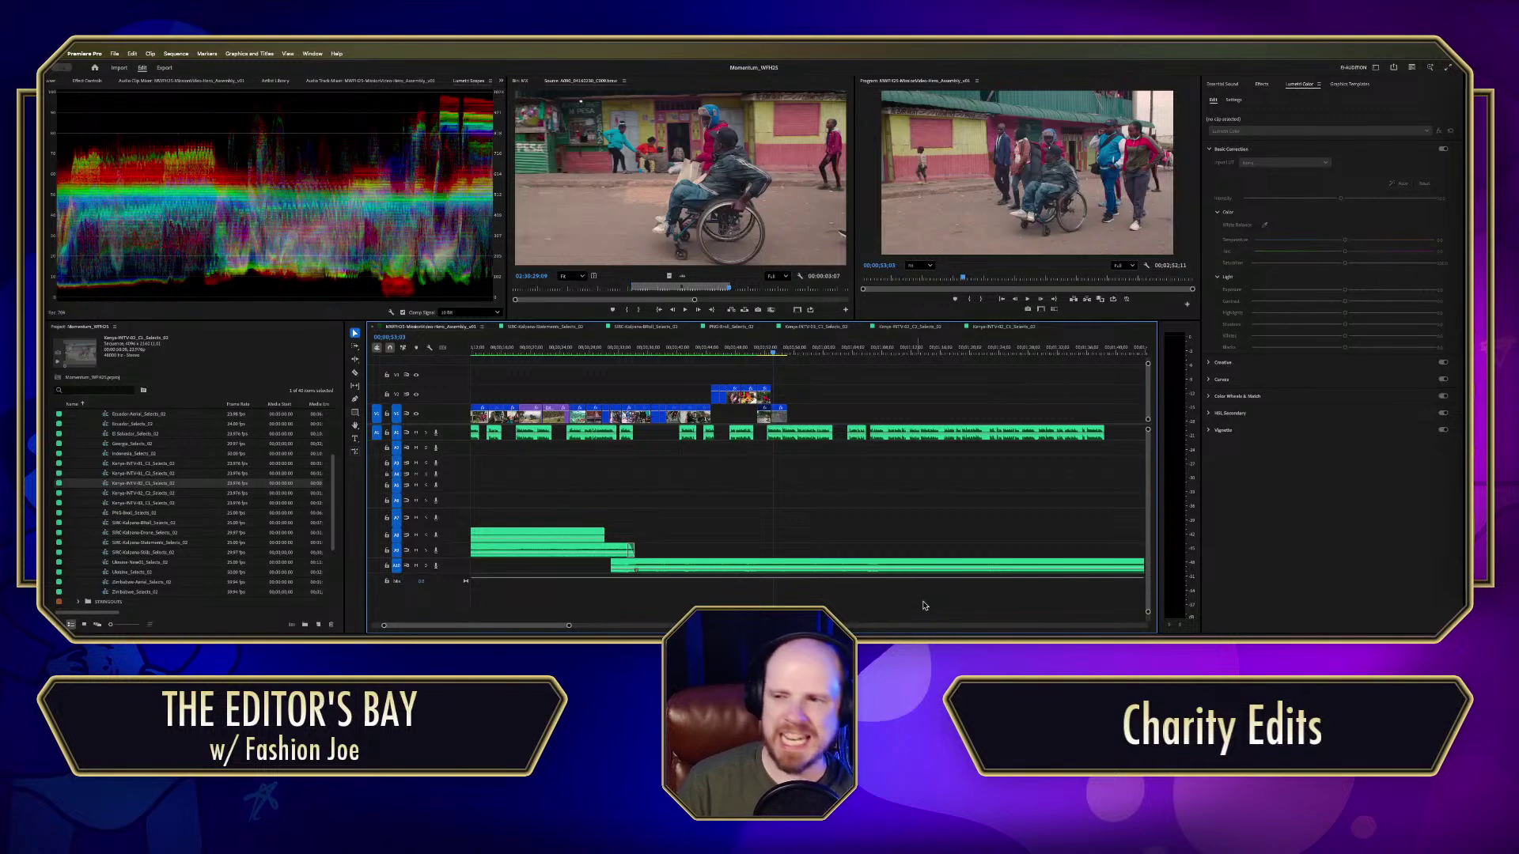
{"action": "key", "text": "super+Tab"}
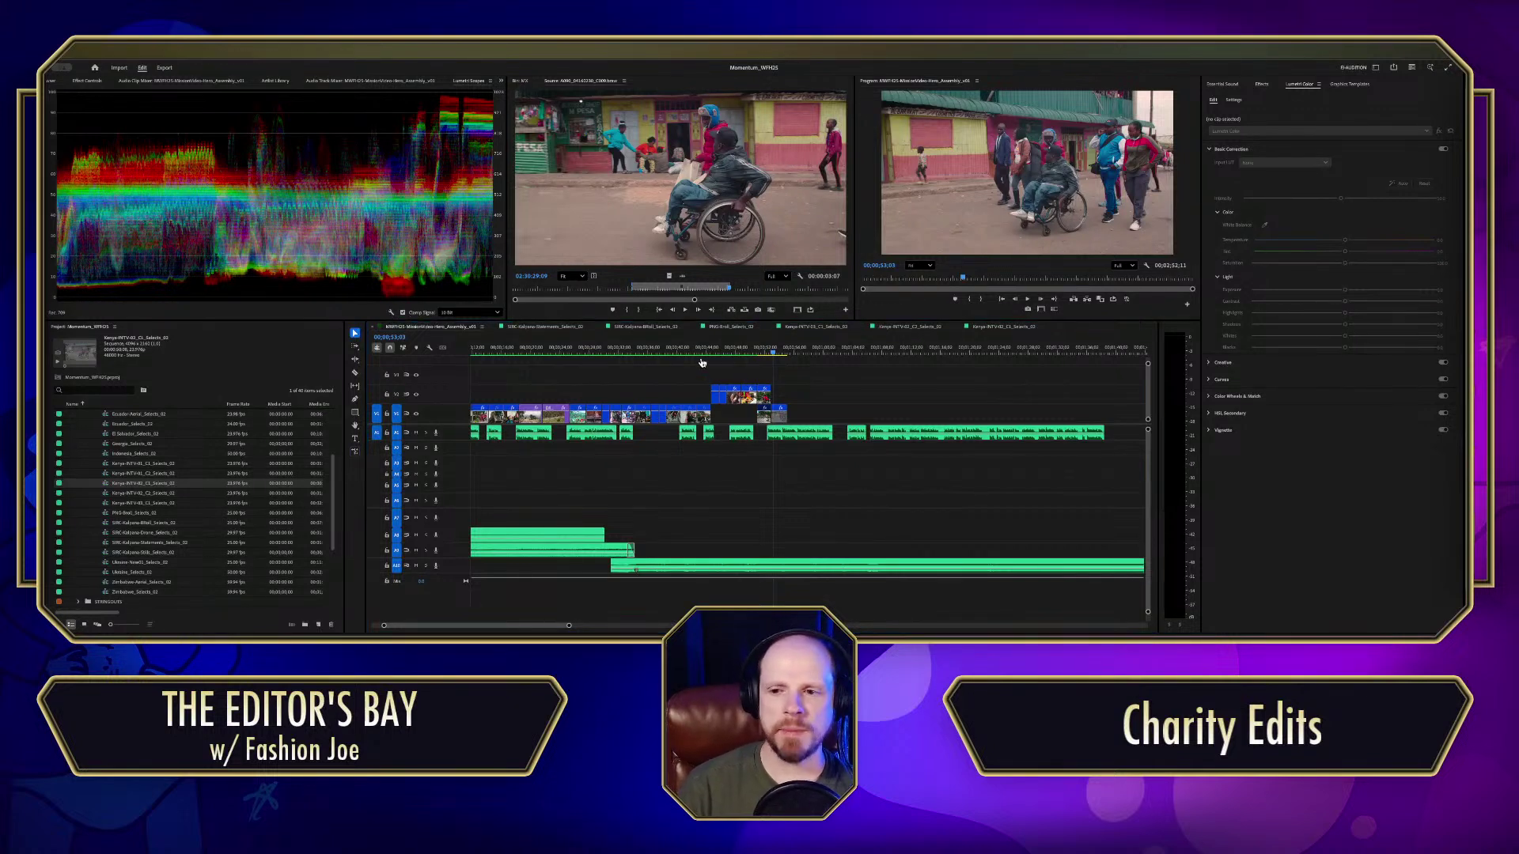